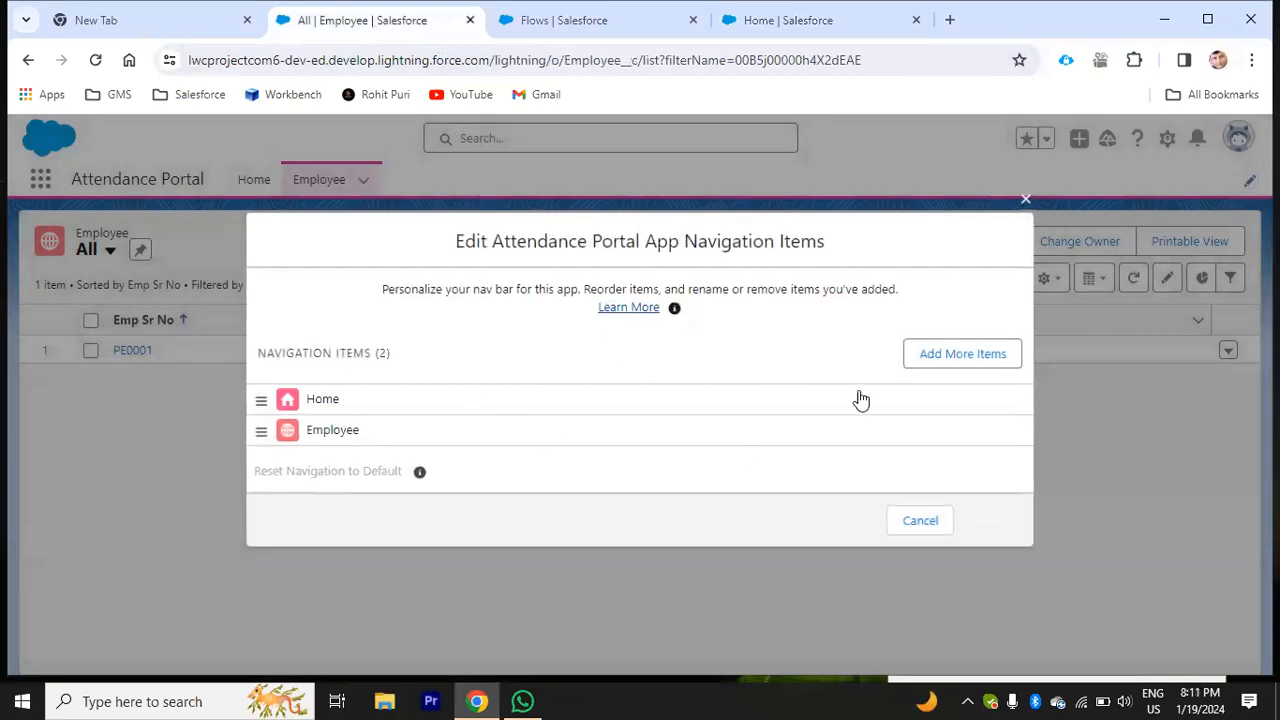
Step: Add Accounts to the Attendance Portal navigation items and save the navigation bar
{"action": "left_click", "coordinate": [926, 357]}
{"action": "left_click", "coordinate": [322, 316]}
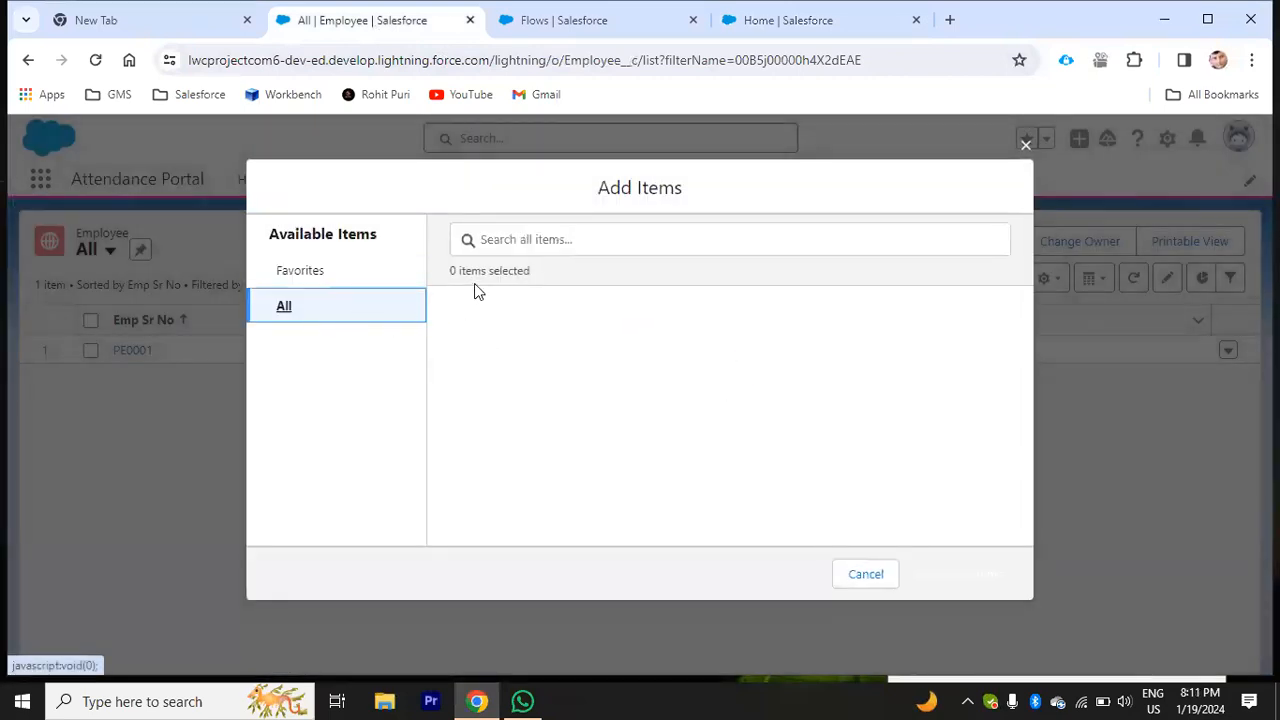
{"action": "left_click", "coordinate": [486, 240]}
{"action": "type", "text": "a"}
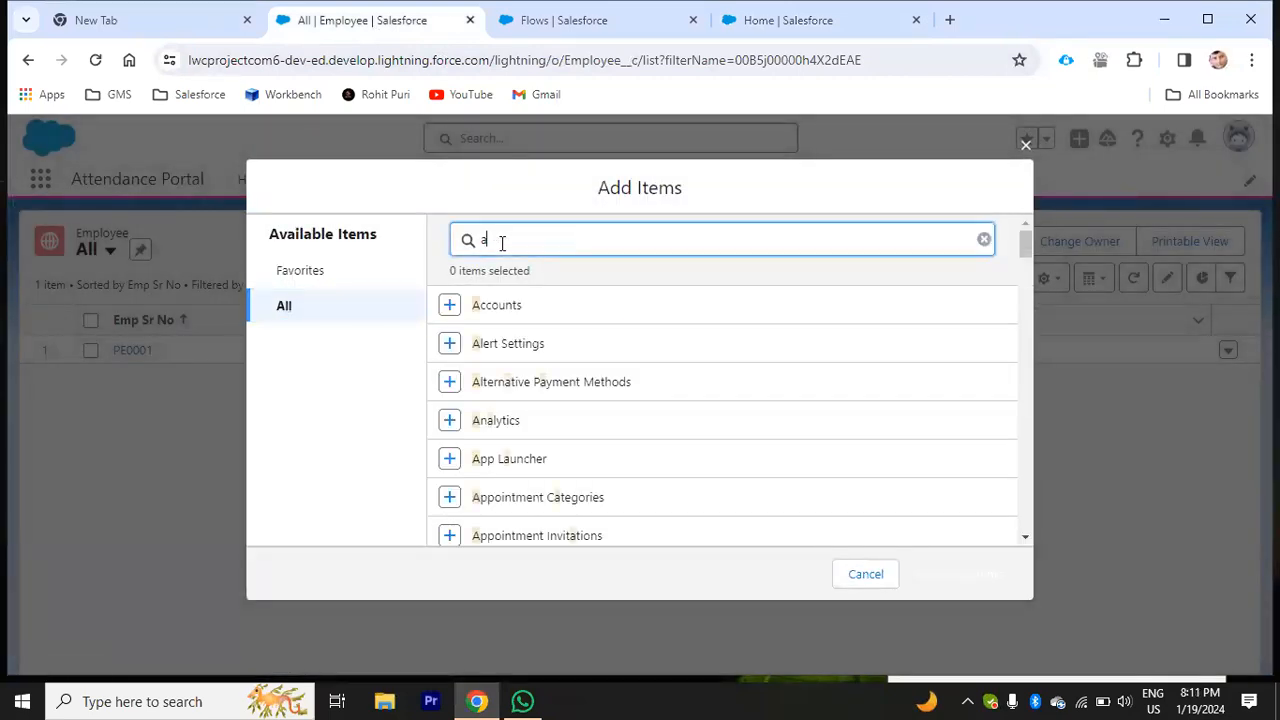
{"action": "type", "text": "p"}
{"action": "key", "text": "BackSpace"}
{"action": "type", "text": "acc"}
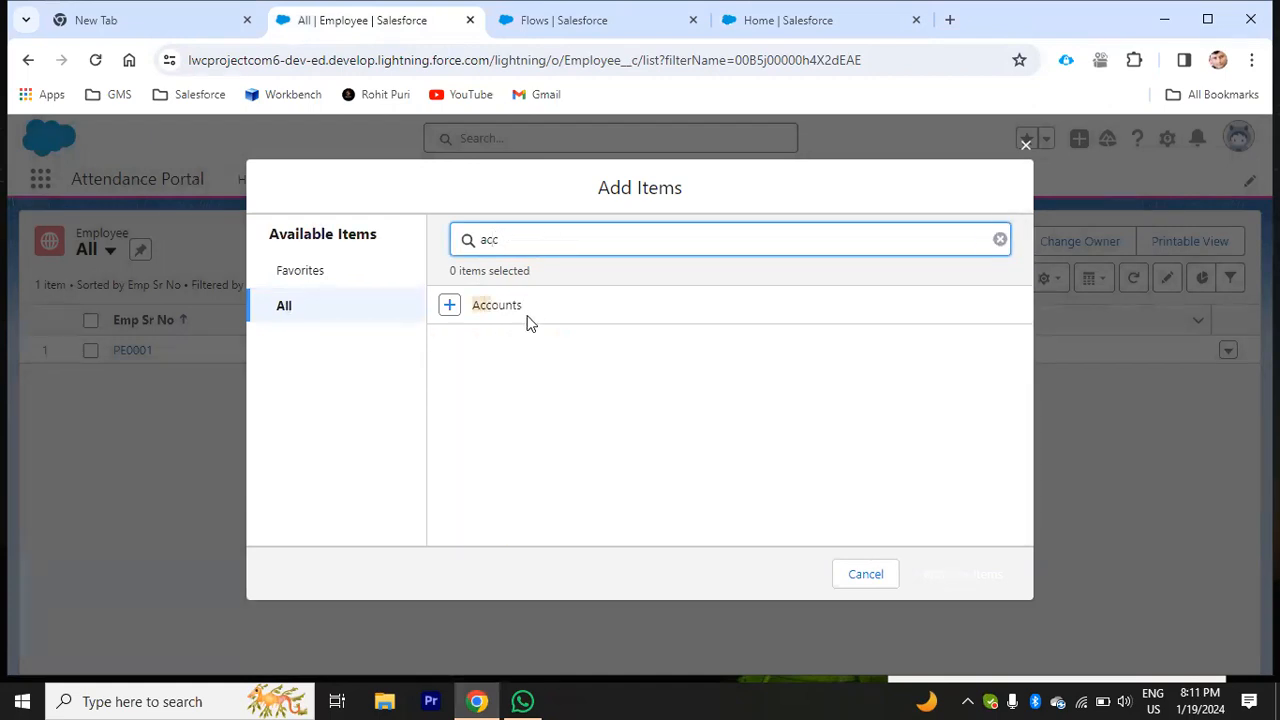
{"action": "left_click", "coordinate": [447, 307]}
{"action": "left_click", "coordinate": [935, 577]}
{"action": "left_click", "coordinate": [989, 560]}
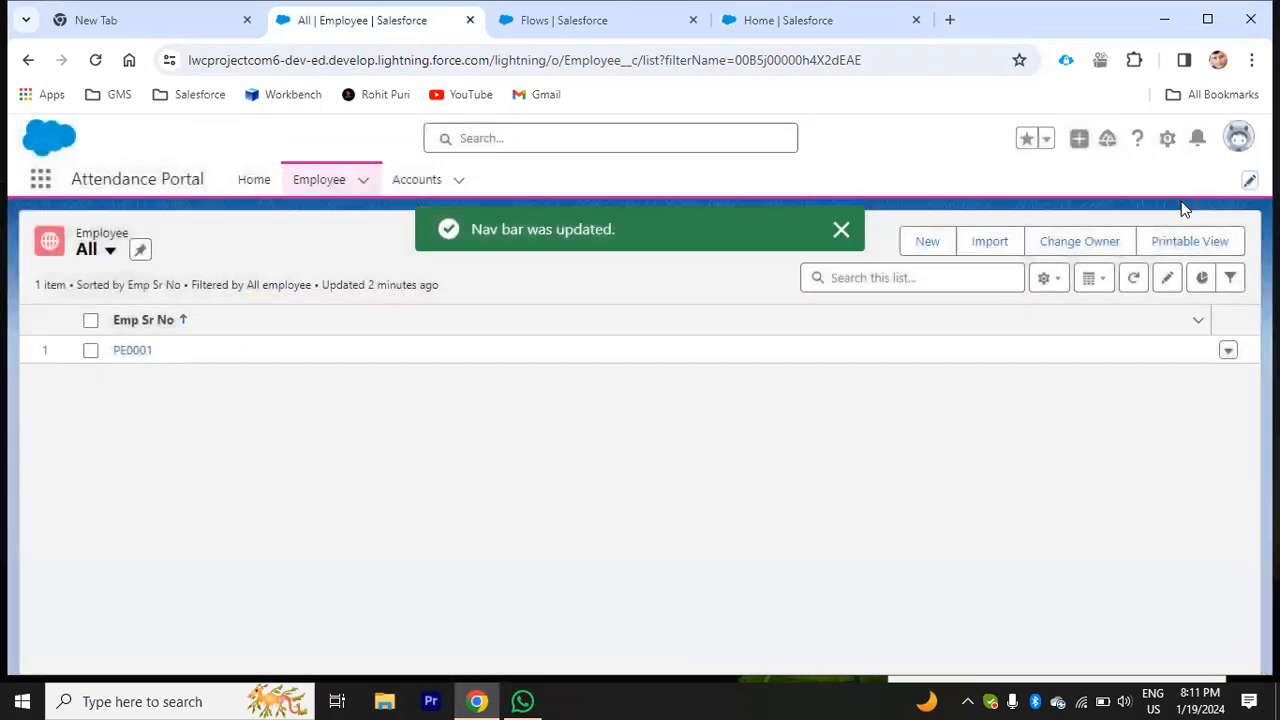
Step: Reopen the navigation item editor and select Contacts from all available items to add
{"action": "left_click", "coordinate": [1249, 181]}
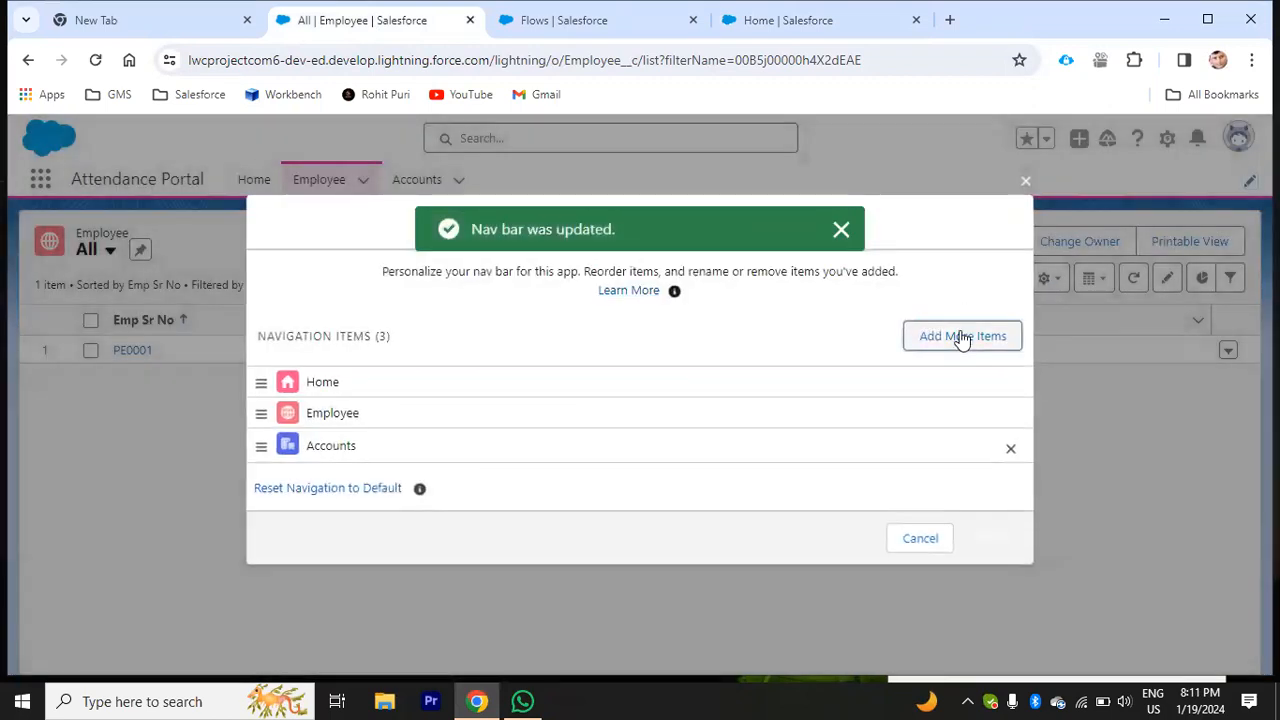
{"action": "left_click", "coordinate": [960, 335]}
{"action": "left_click", "coordinate": [312, 318]}
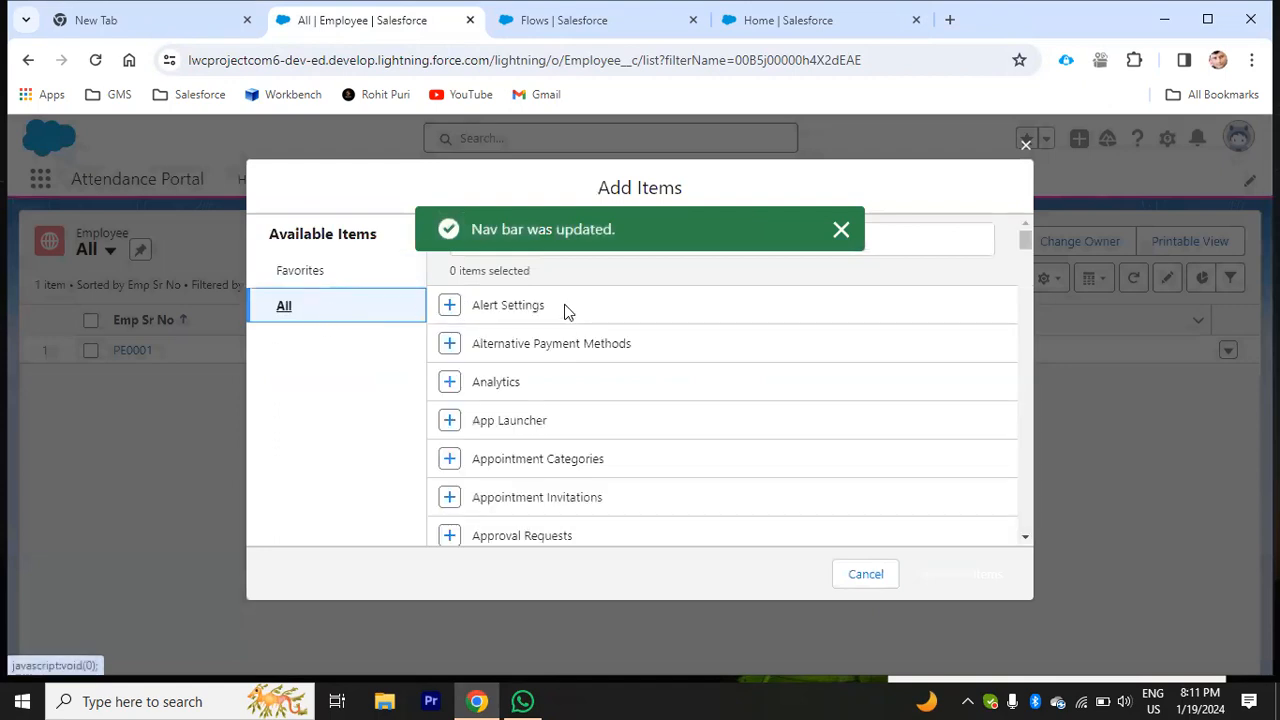
{"action": "left_click", "coordinate": [836, 234]}
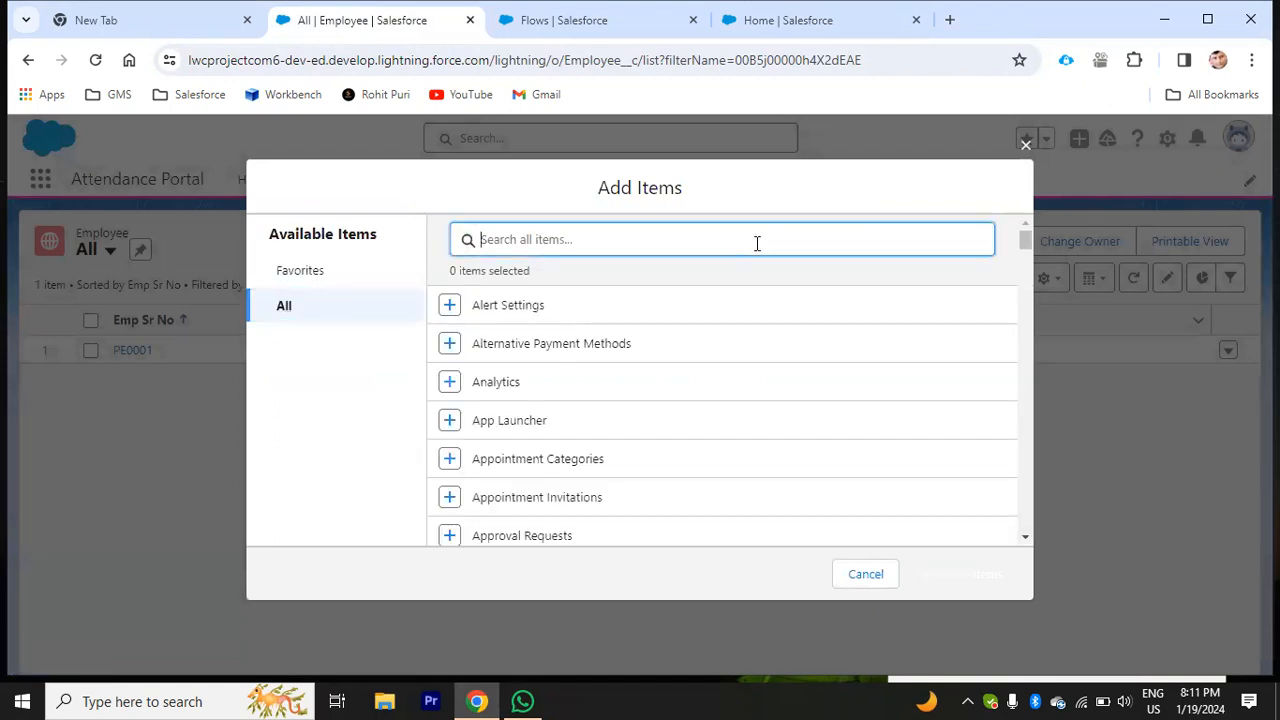
{"action": "type", "text": "cont"}
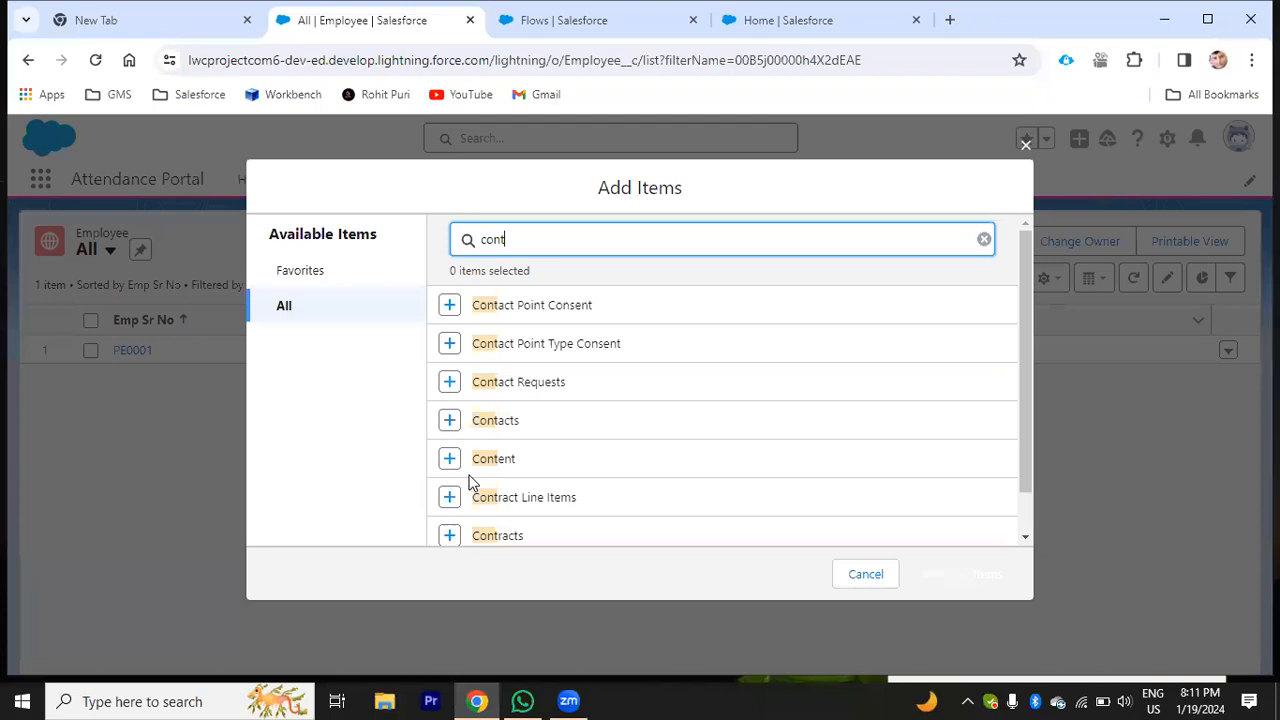
{"action": "left_click", "coordinate": [449, 420]}
{"action": "scroll", "coordinate": [494, 404], "scroll_direction": "down", "scroll_amount": 1}
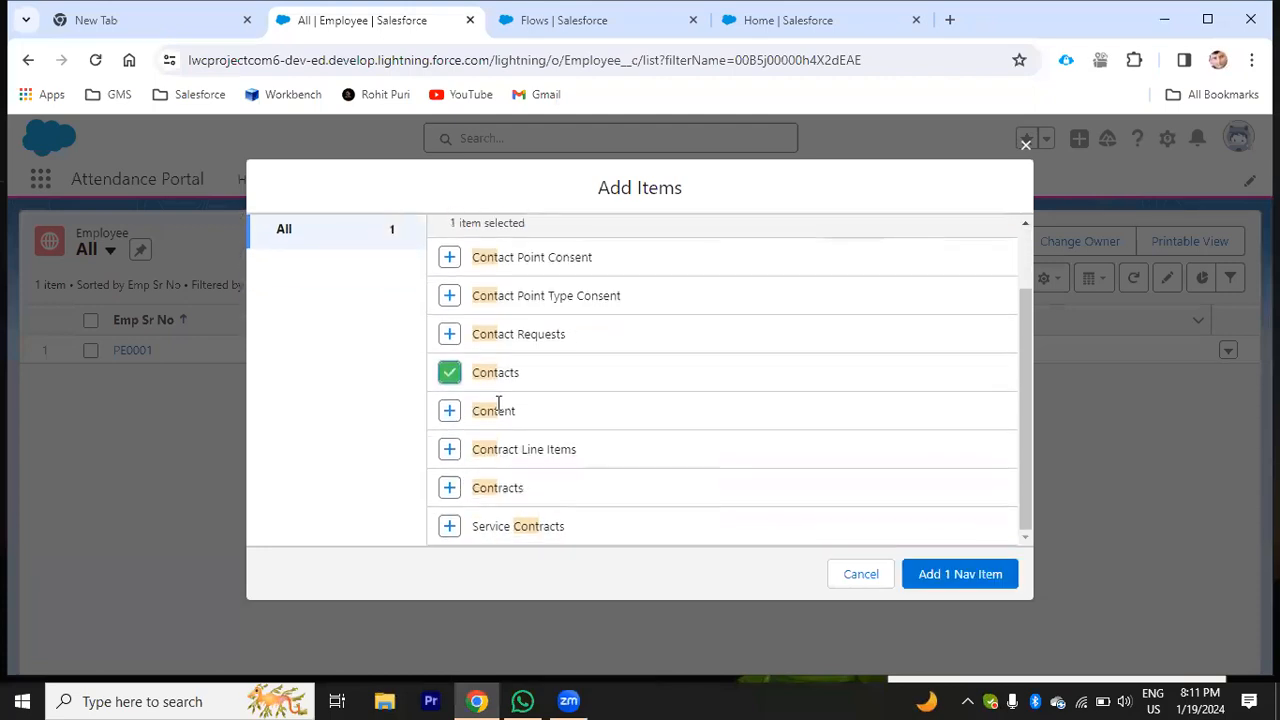
Step: Select Opportunities as well, add both selected items, and save the navigation bar
{"action": "scroll", "coordinate": [574, 277], "scroll_direction": "up", "scroll_amount": 2}
{"action": "left_click", "coordinate": [545, 233]}
{"action": "key", "text": "BackSpace"}
{"action": "key", "text": "BackSpace"}
{"action": "key", "text": "BackSpace"}
{"action": "key", "text": "BackSpace"}
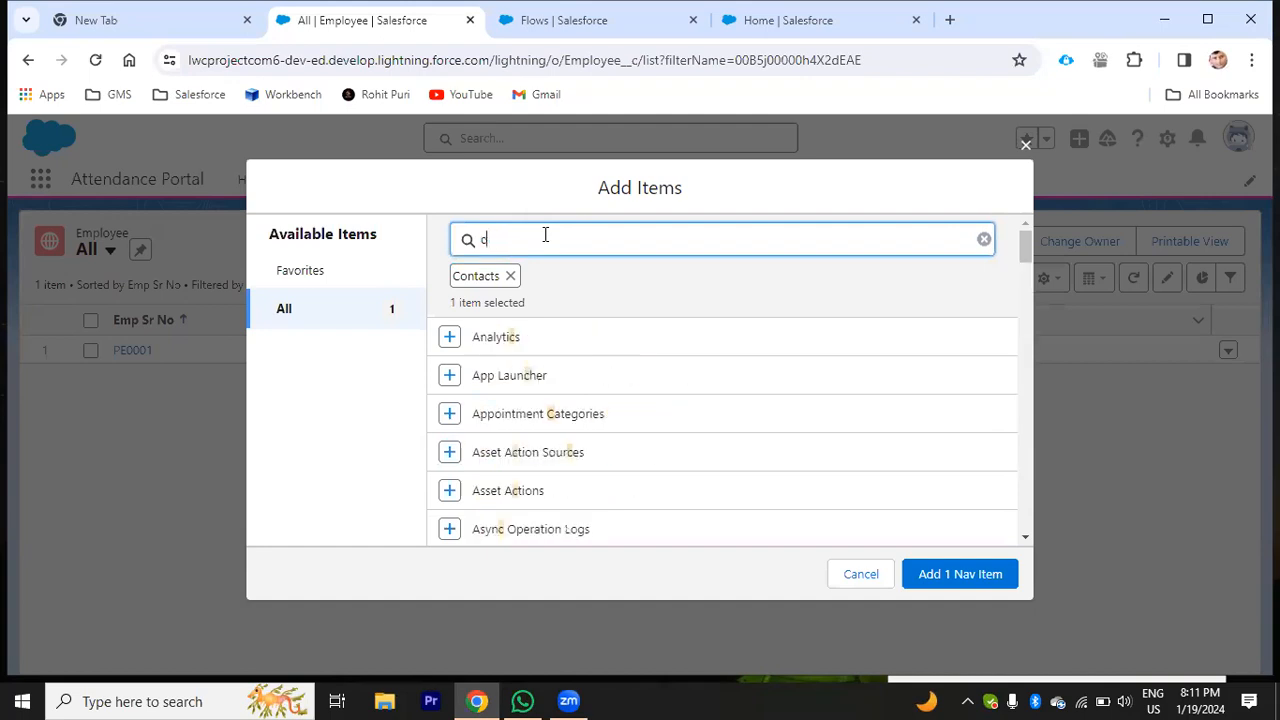
{"action": "type", "text": "opp"}
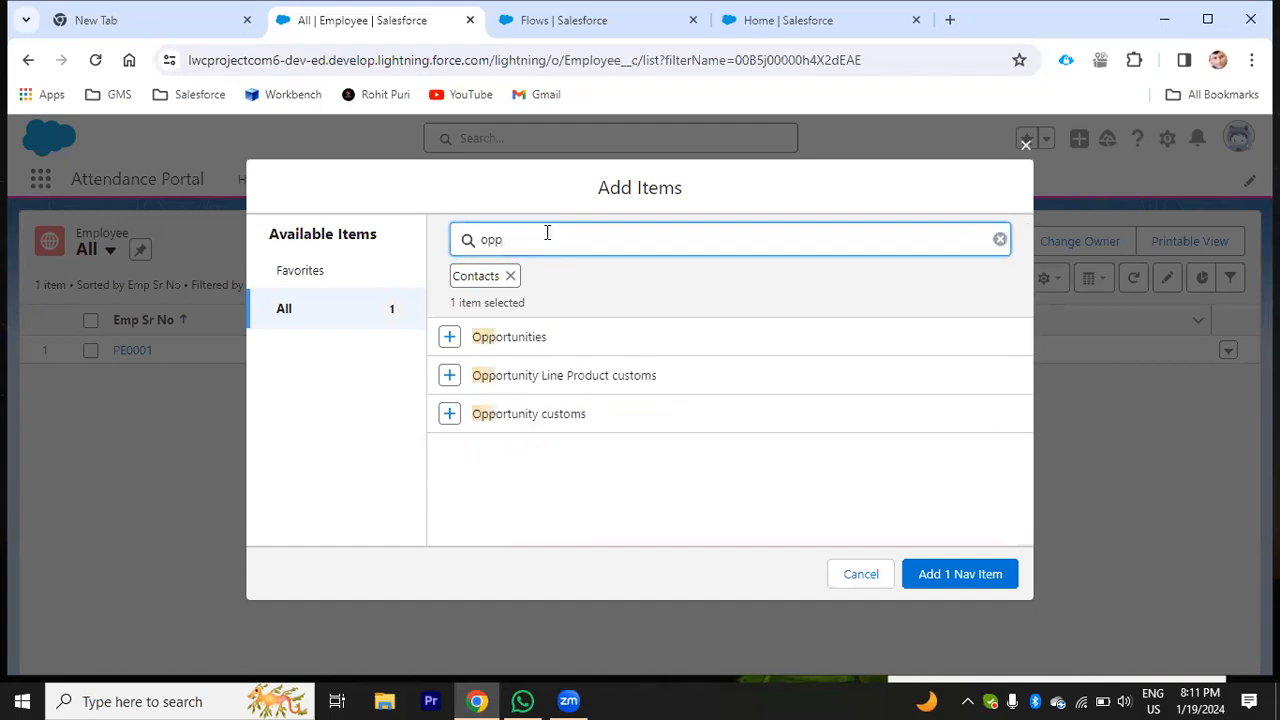
{"action": "left_click", "coordinate": [450, 337]}
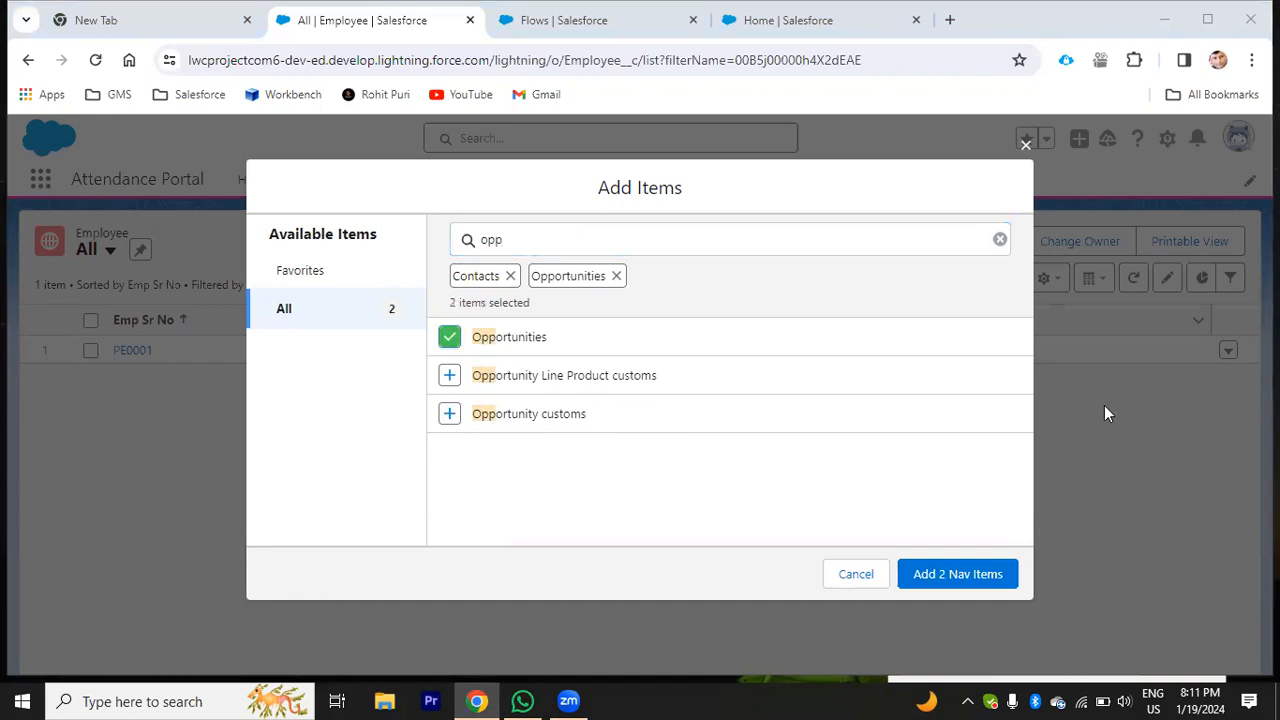
{"action": "left_click", "coordinate": [928, 577]}
{"action": "left_click", "coordinate": [986, 574]}
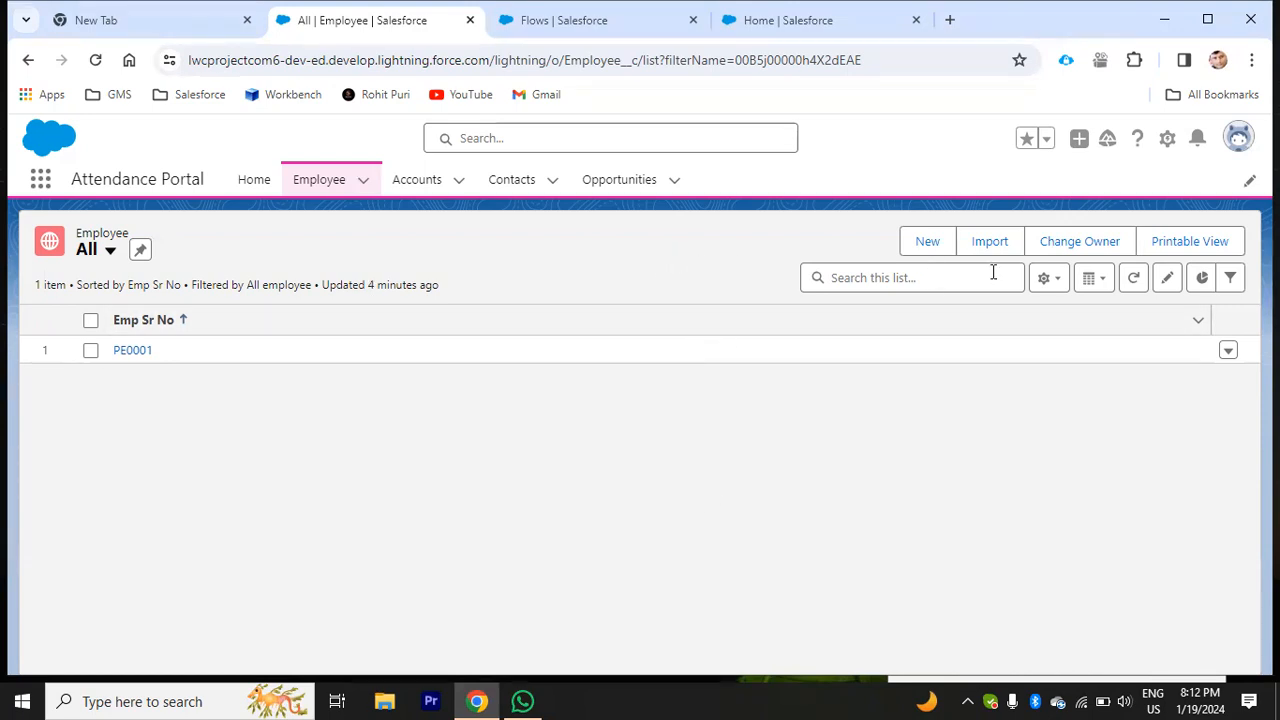
{"action": "left_click", "coordinate": [598, 22]}
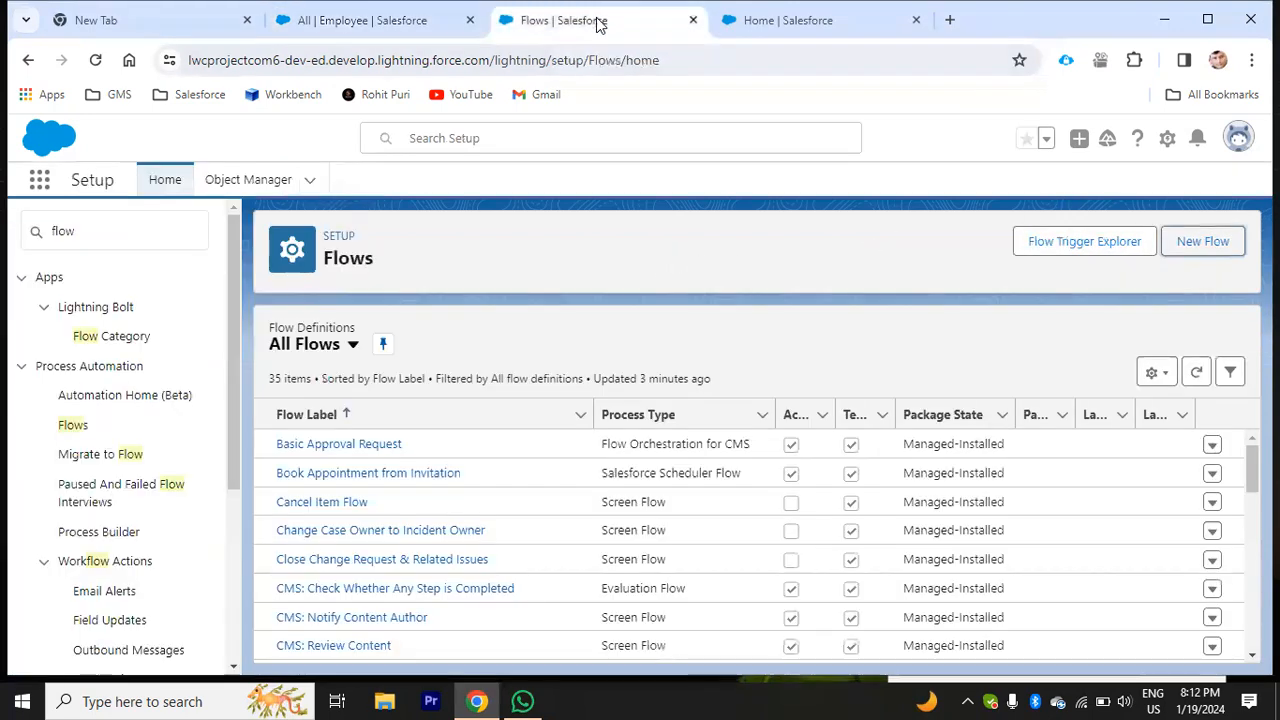
{"action": "left_click", "coordinate": [371, 21]}
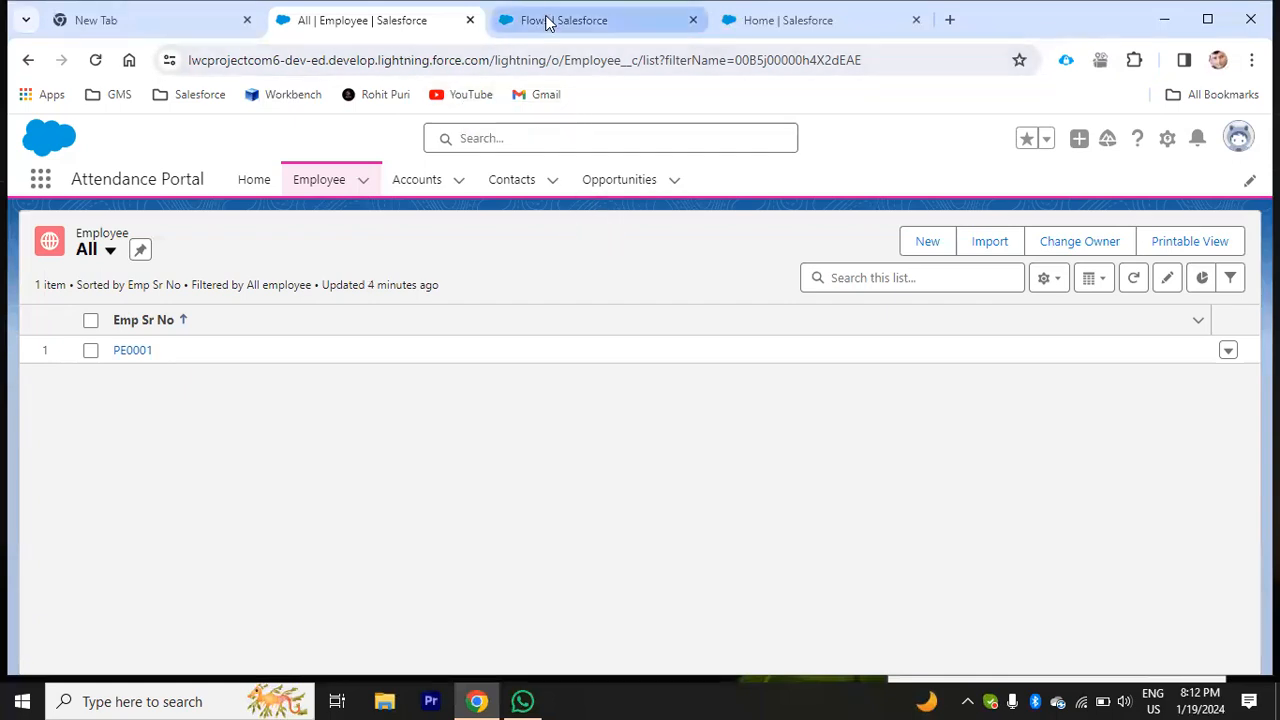
{"action": "mouse_move", "coordinate": [546, 22]}
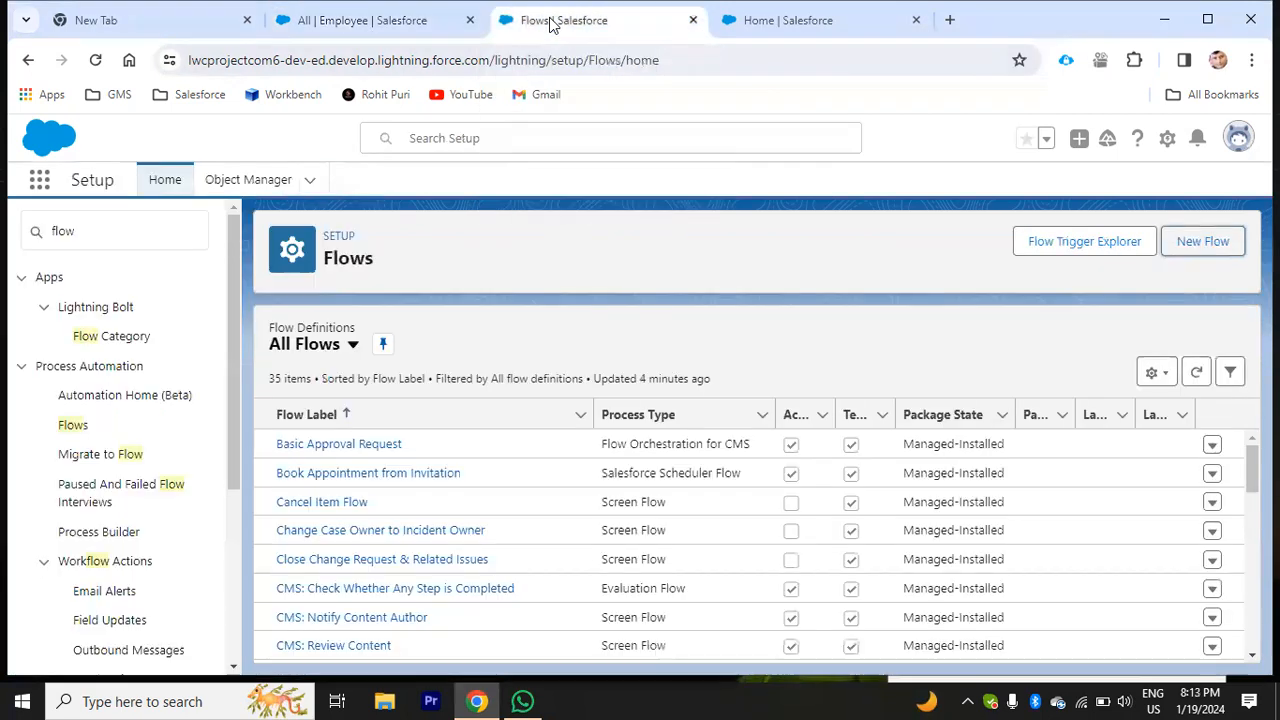
{"action": "left_click", "coordinate": [548, 22]}
{"action": "left_click", "coordinate": [350, 24]}
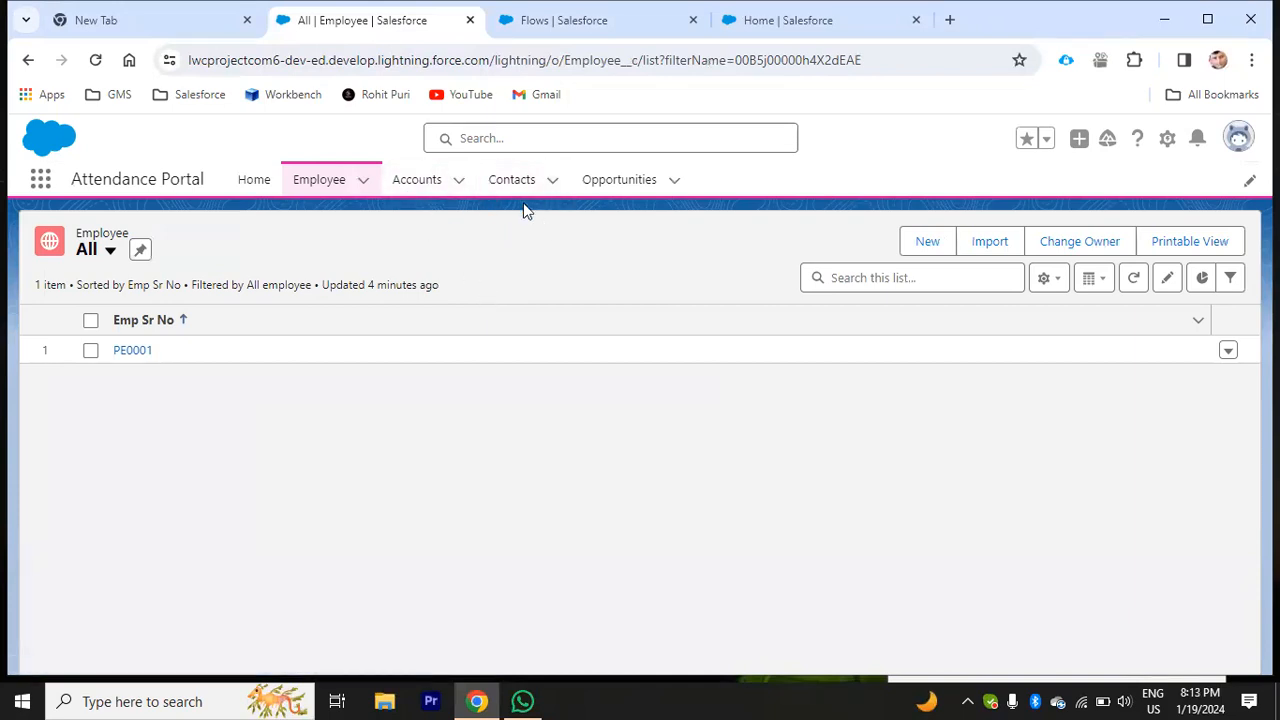
Step: Create a new Screen Flow from the Flows setup page
{"action": "left_click", "coordinate": [557, 22]}
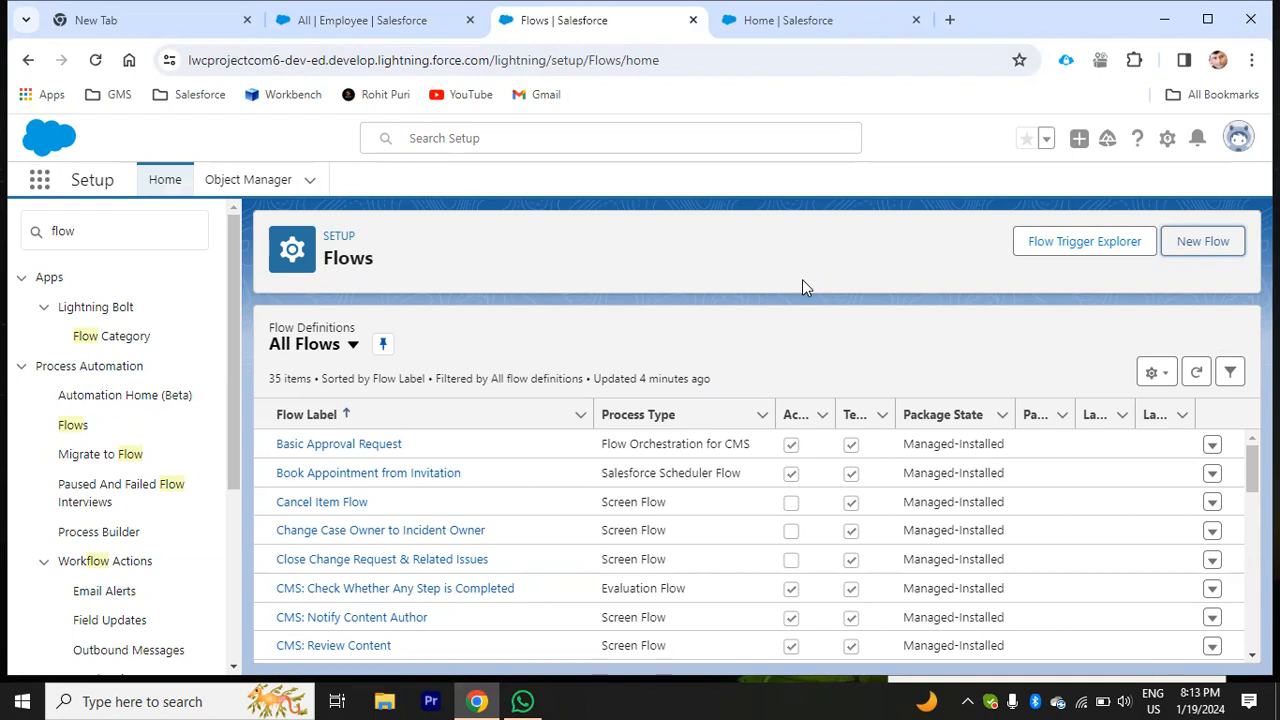
{"action": "left_click", "coordinate": [1197, 252]}
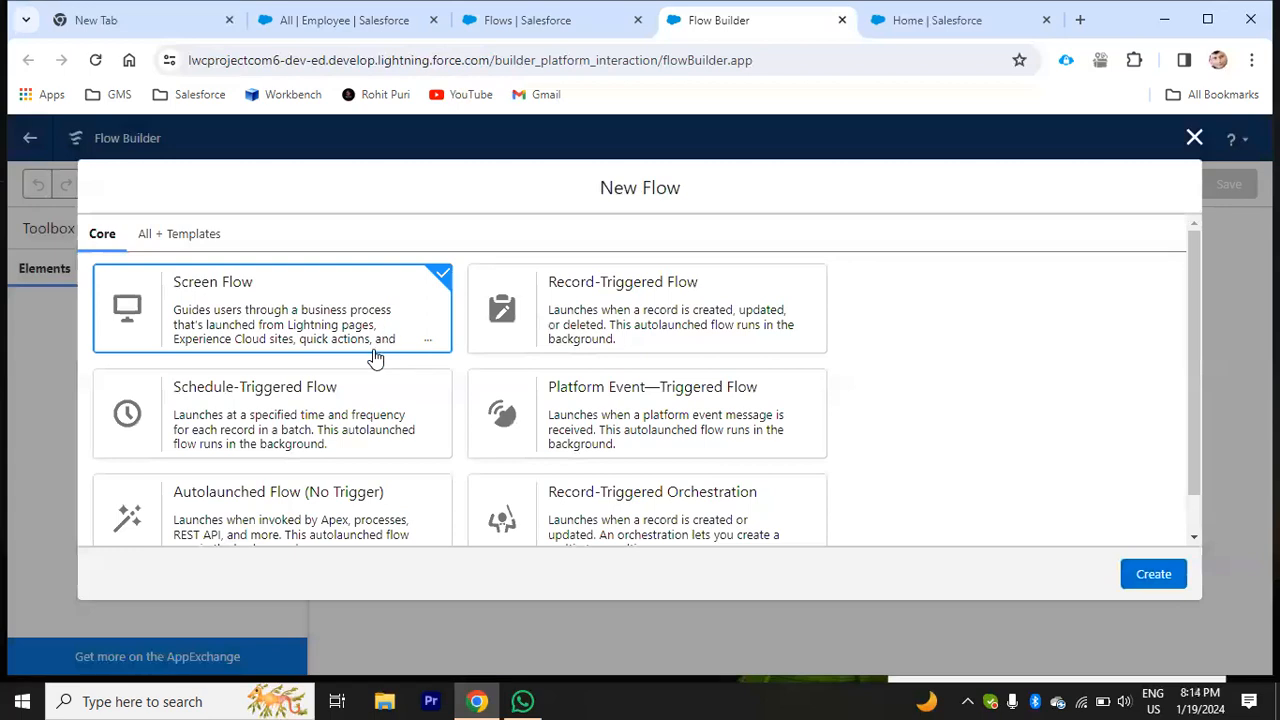
{"action": "left_click", "coordinate": [1152, 576]}
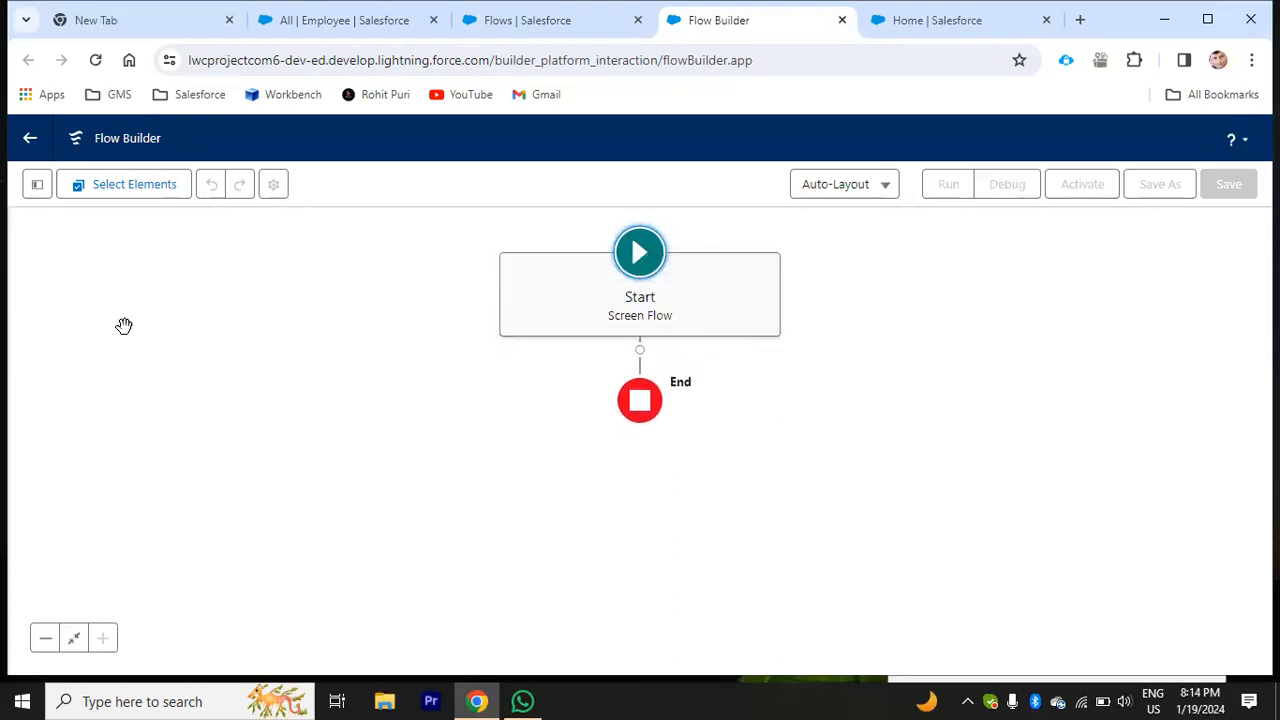
Step: Switch the flow canvas to the Free-Form layout
{"action": "left_click", "coordinate": [840, 186]}
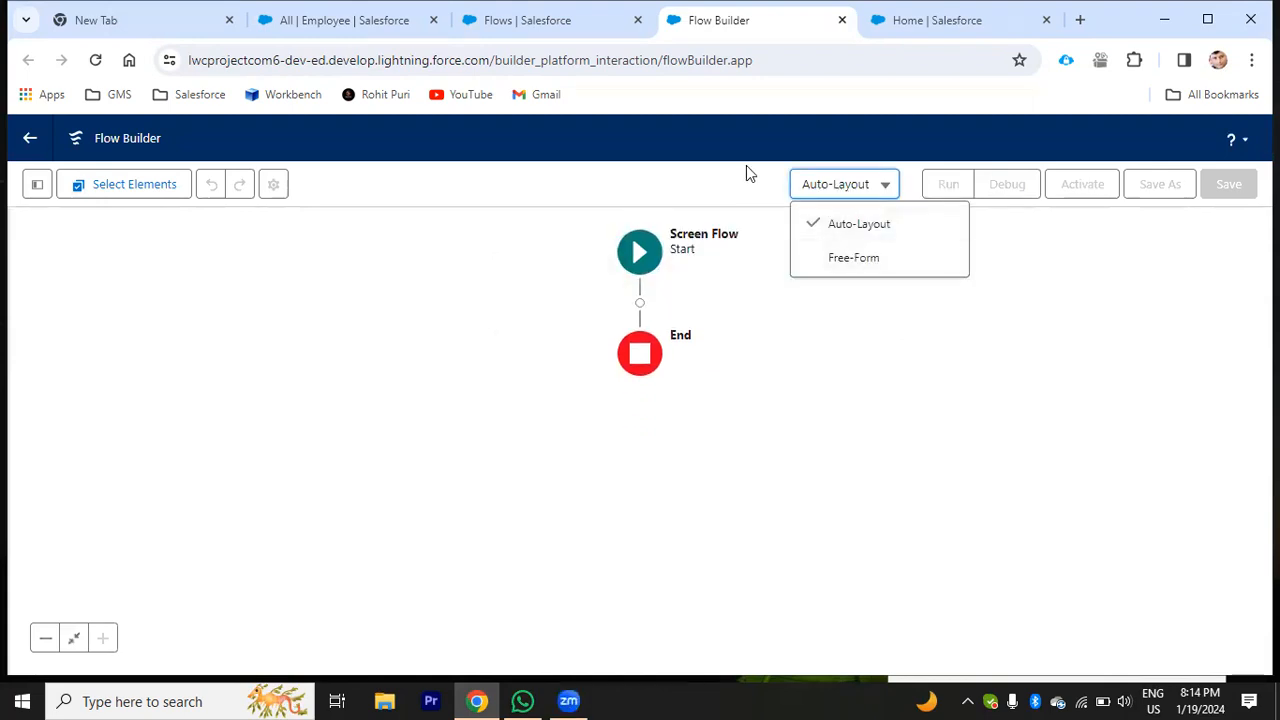
{"action": "left_click", "coordinate": [843, 318]}
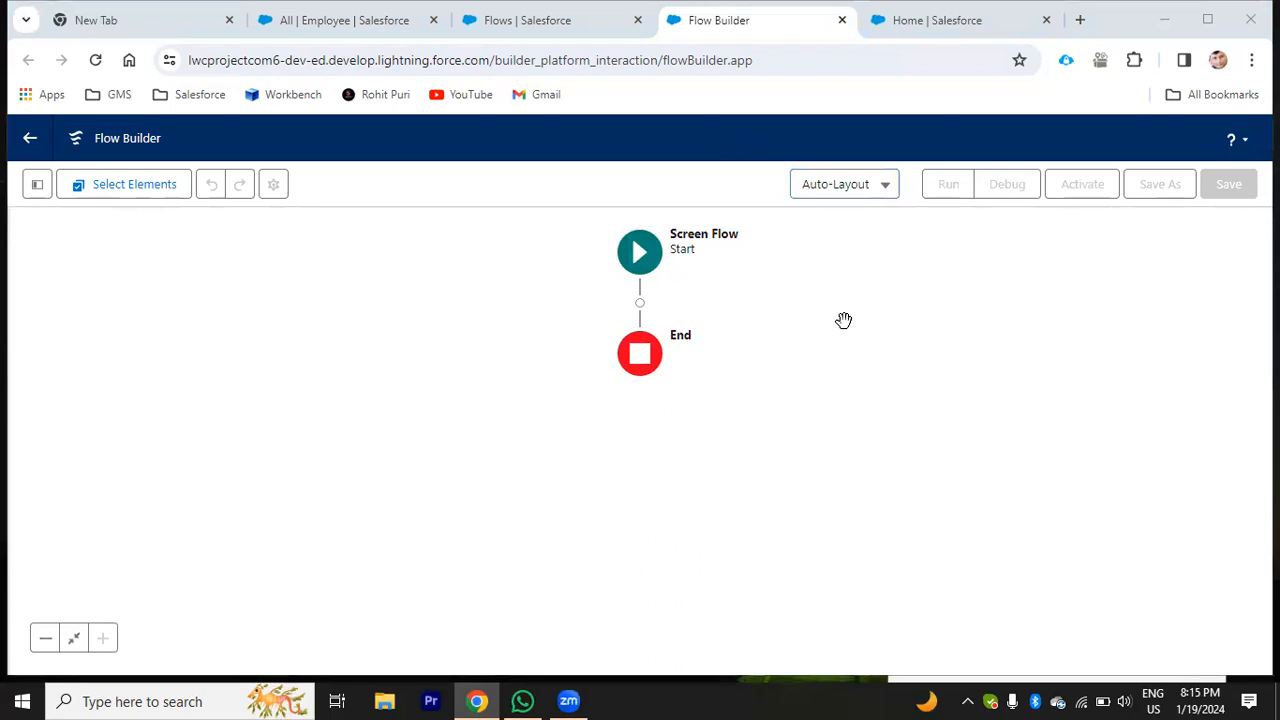
{"action": "left_click", "coordinate": [823, 186]}
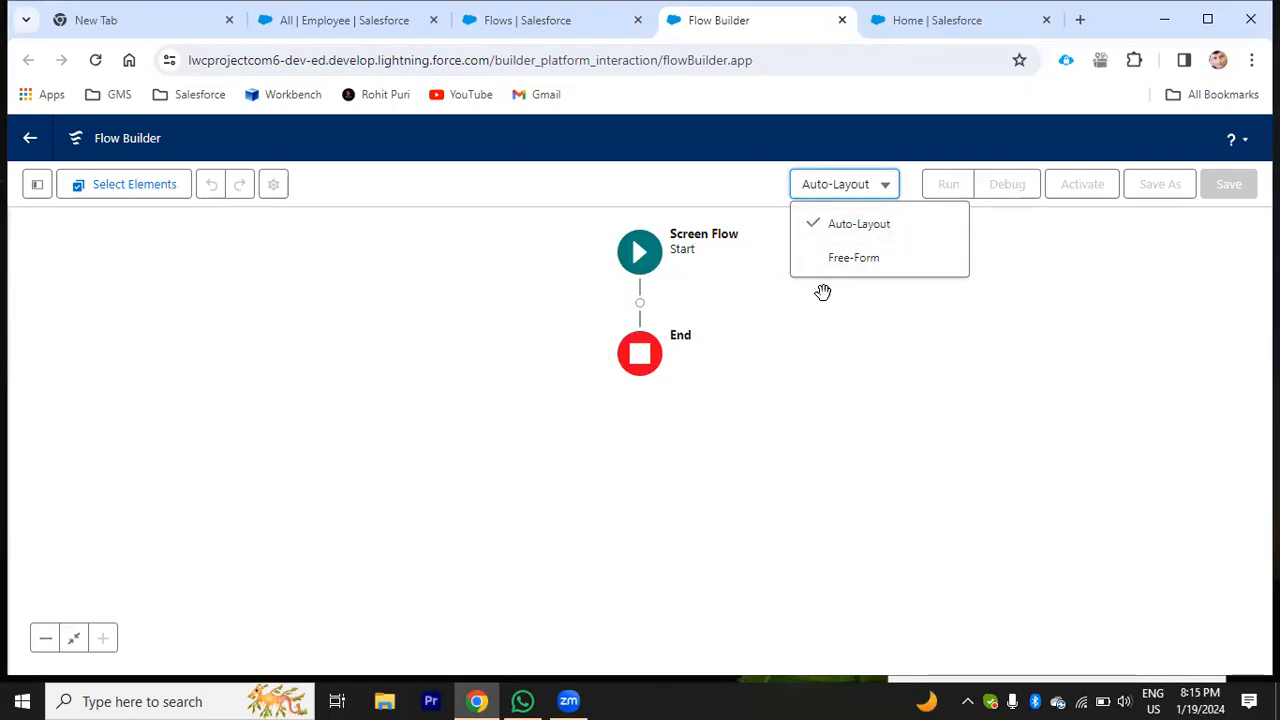
{"action": "left_click", "coordinate": [850, 262]}
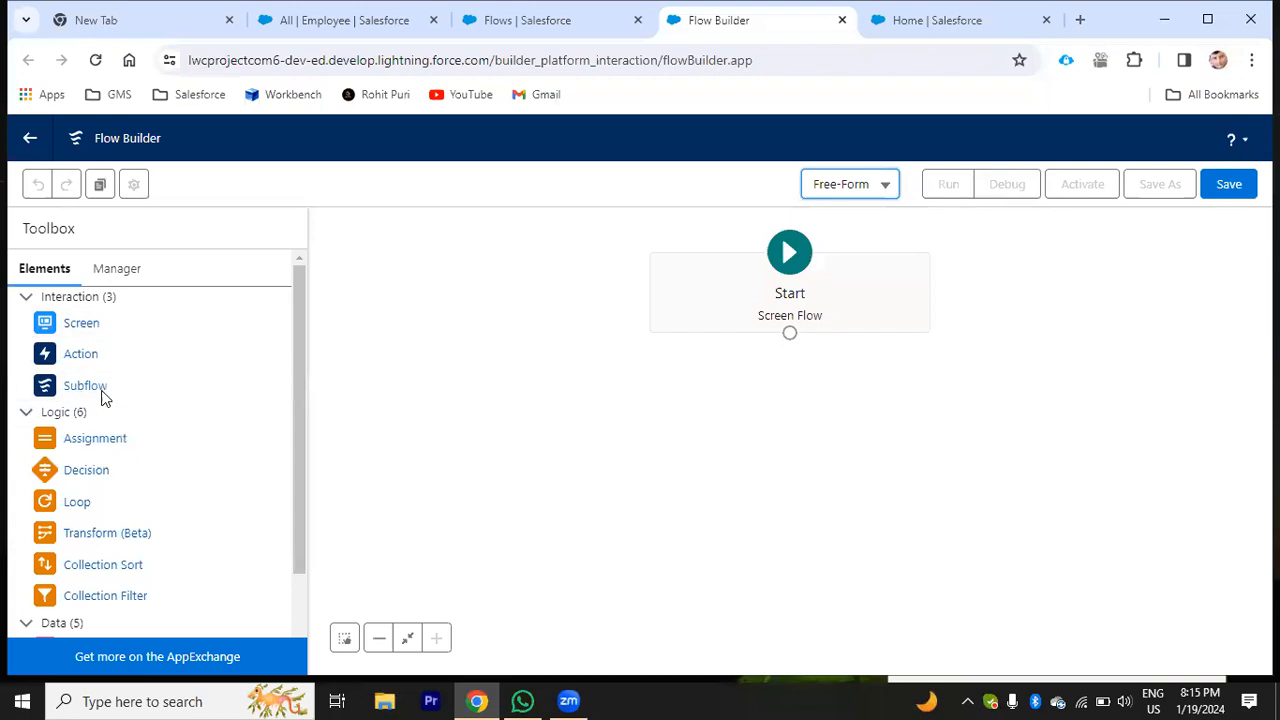
{"action": "left_click_drag", "start_coordinate": [84, 330], "coordinate": [430, 335]}
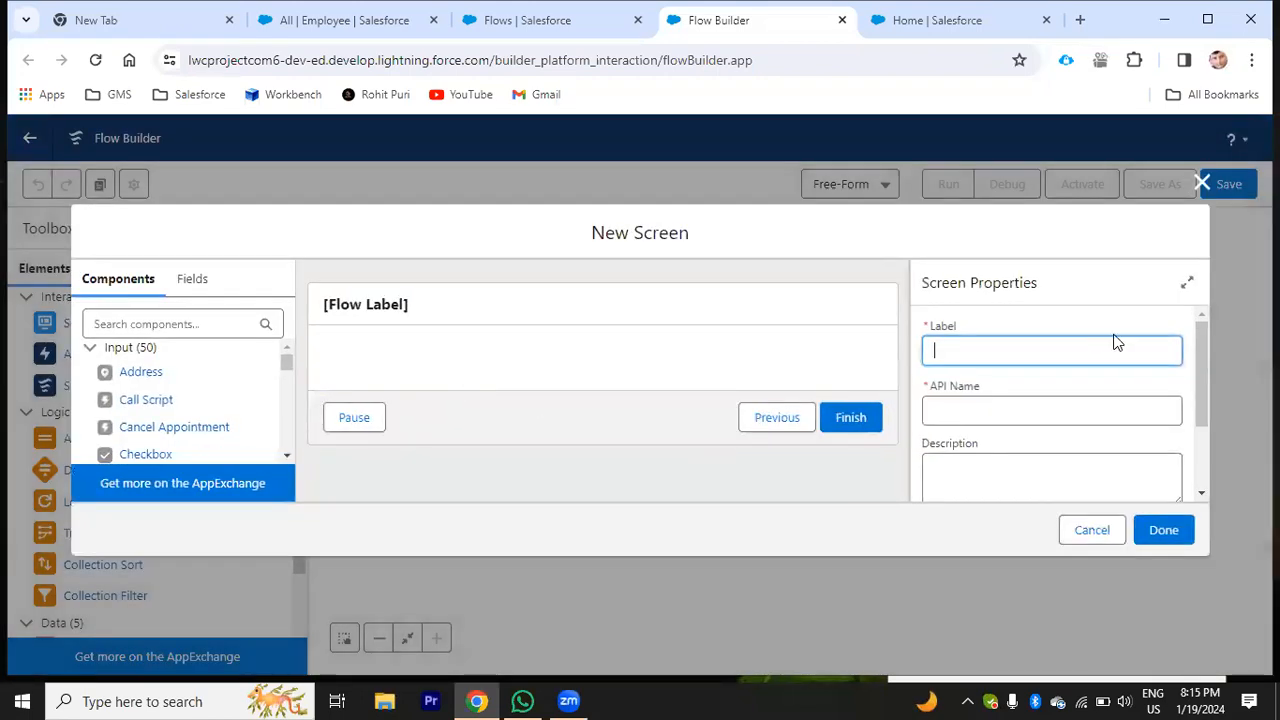
{"action": "left_click_drag", "start_coordinate": [855, 240], "coordinate": [626, 351]}
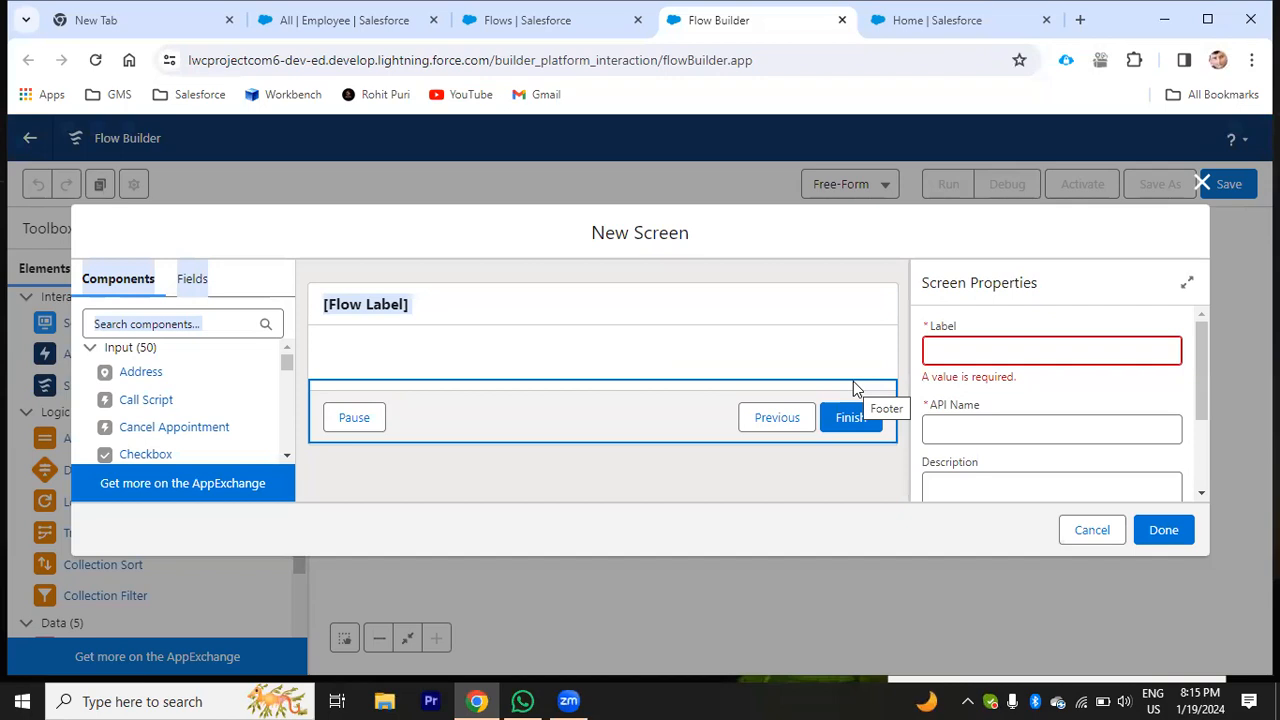
{"action": "left_click", "coordinate": [1202, 183]}
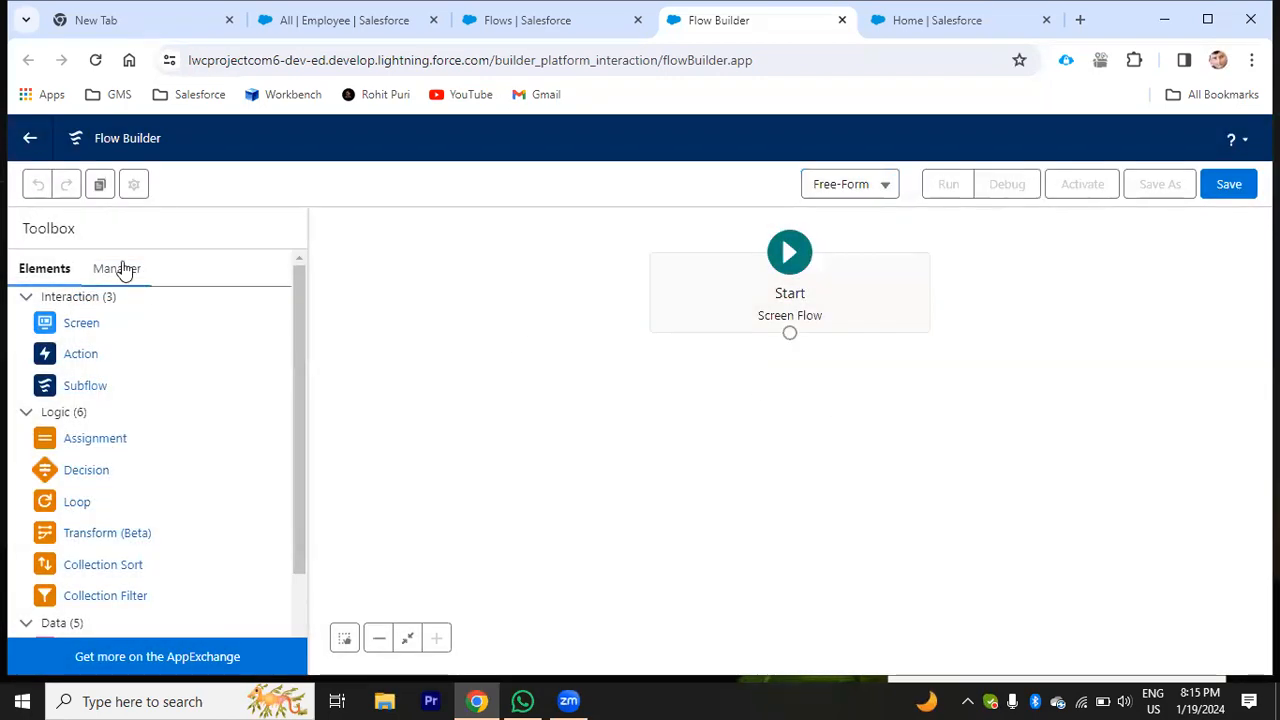
Step: Return the canvas to Auto-Layout and start a new Screen element between Start and End
{"action": "left_click", "coordinate": [824, 192]}
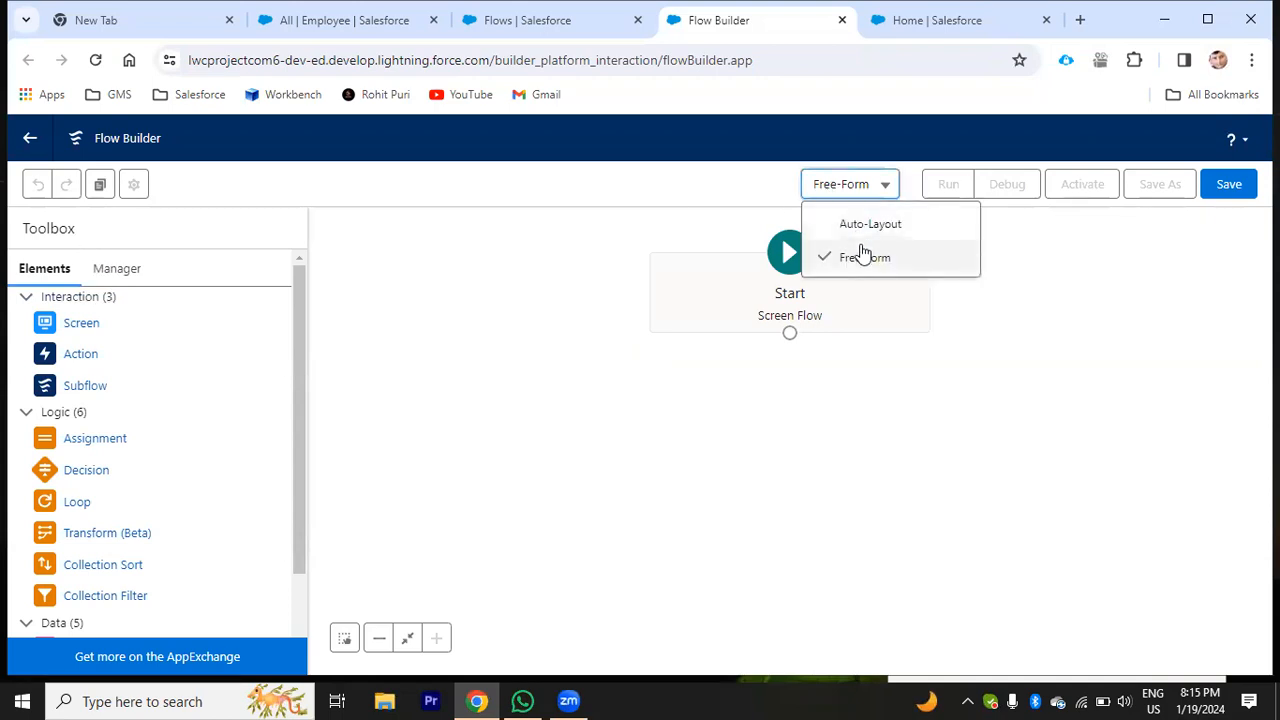
{"action": "left_click", "coordinate": [851, 236]}
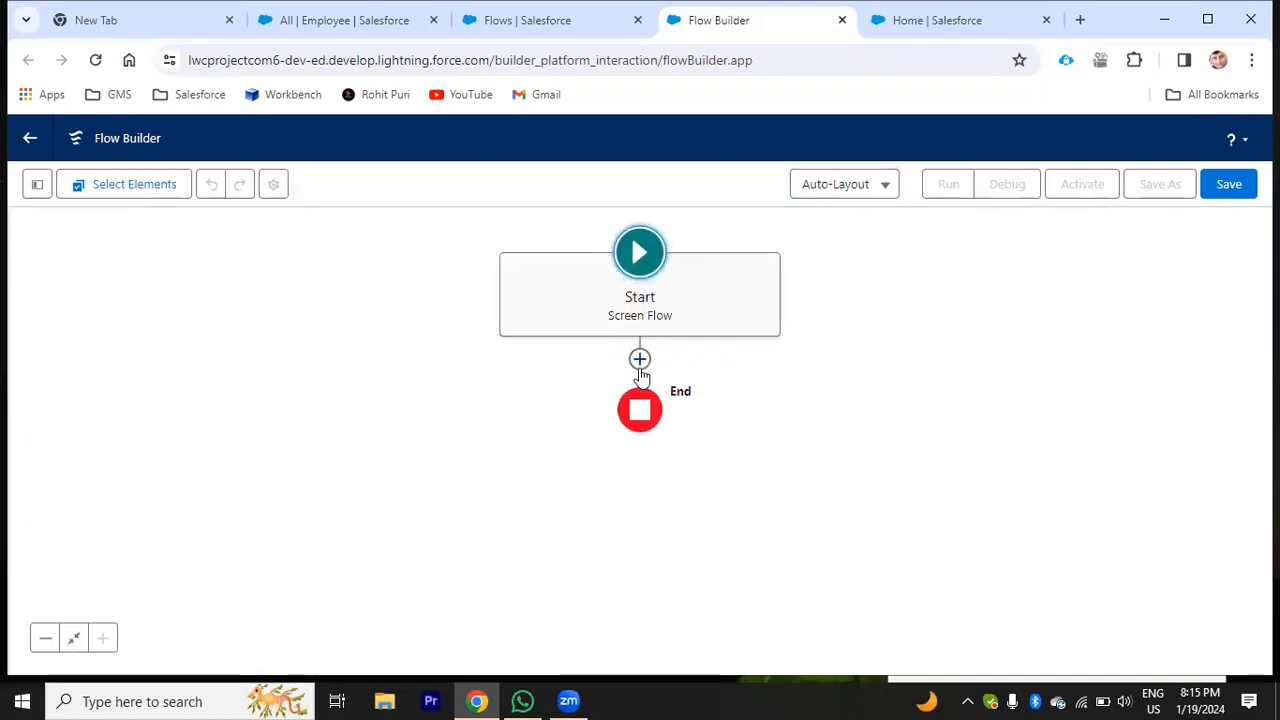
{"action": "left_click", "coordinate": [640, 361]}
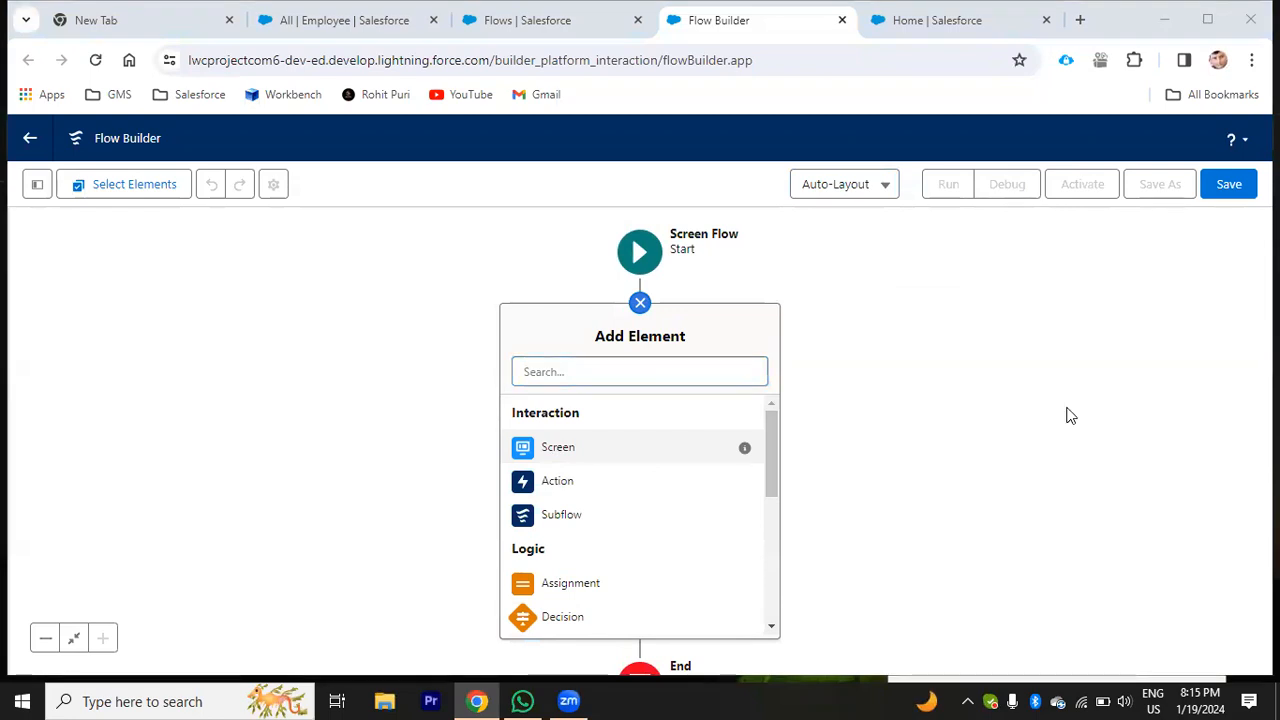
{"action": "scroll", "coordinate": [600, 550], "scroll_direction": "down", "scroll_amount": 5}
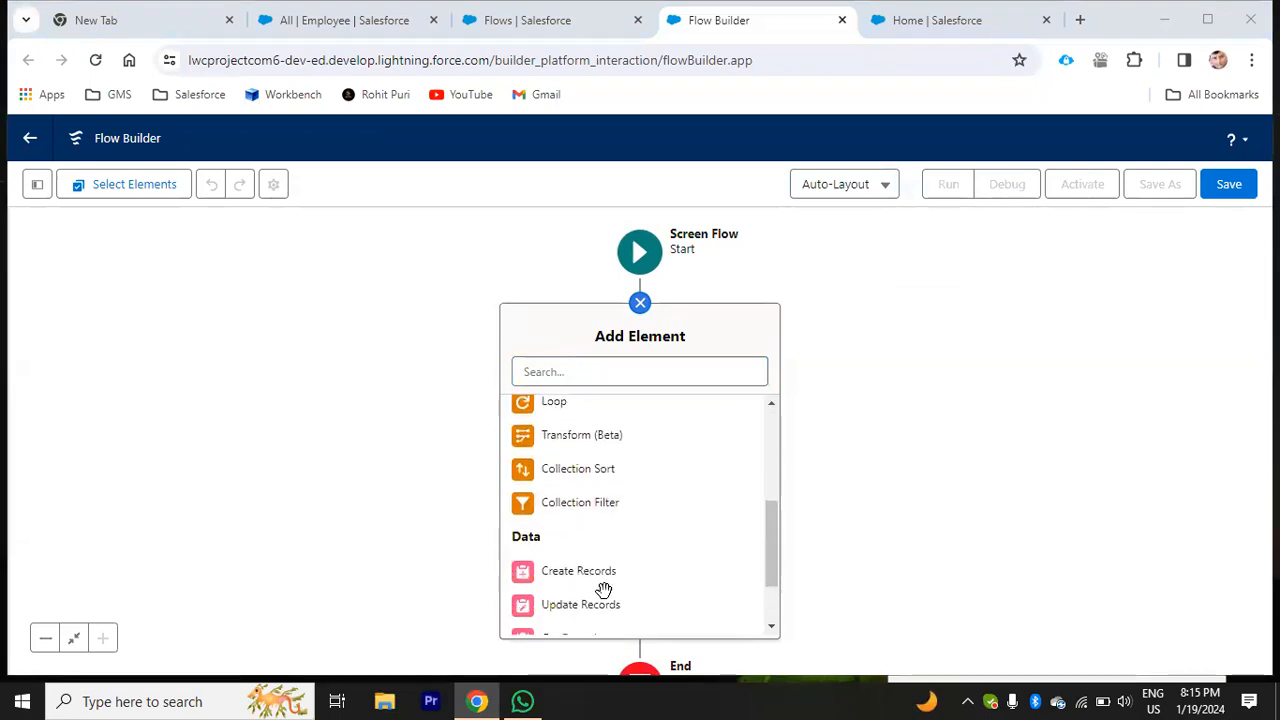
{"action": "scroll", "coordinate": [605, 570], "scroll_direction": "up", "scroll_amount": 5}
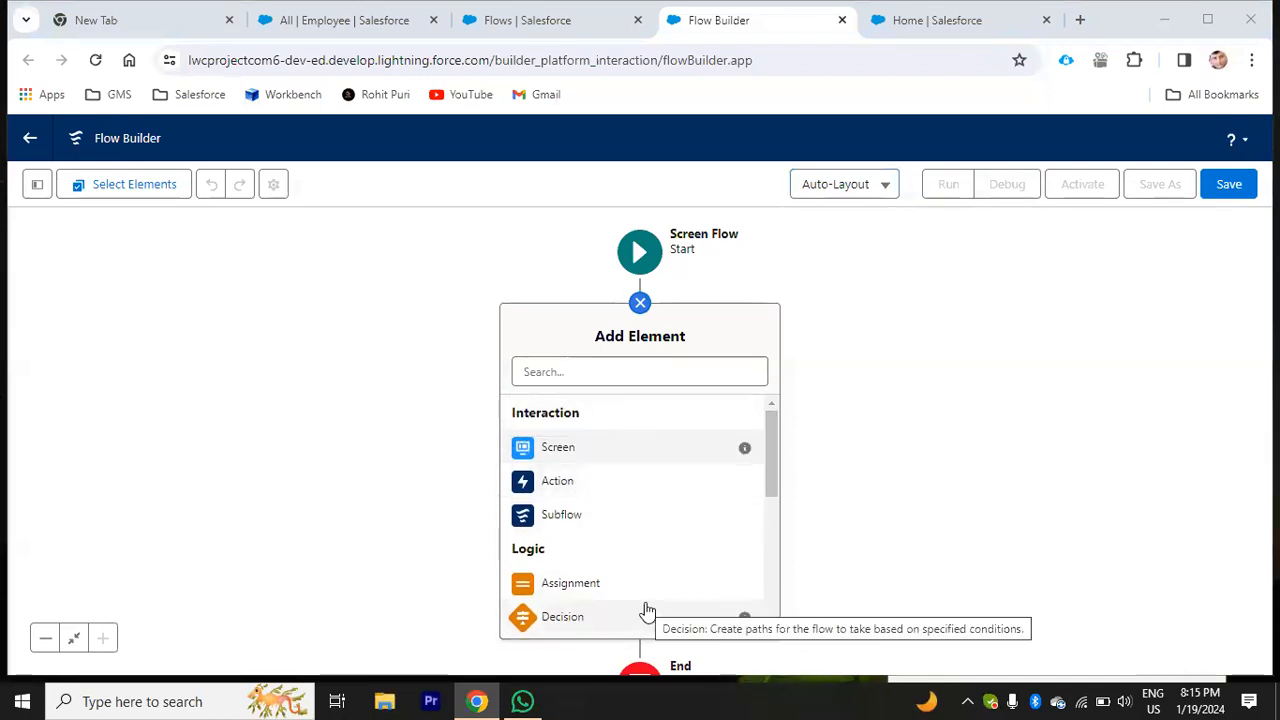
{"action": "left_click", "coordinate": [598, 453]}
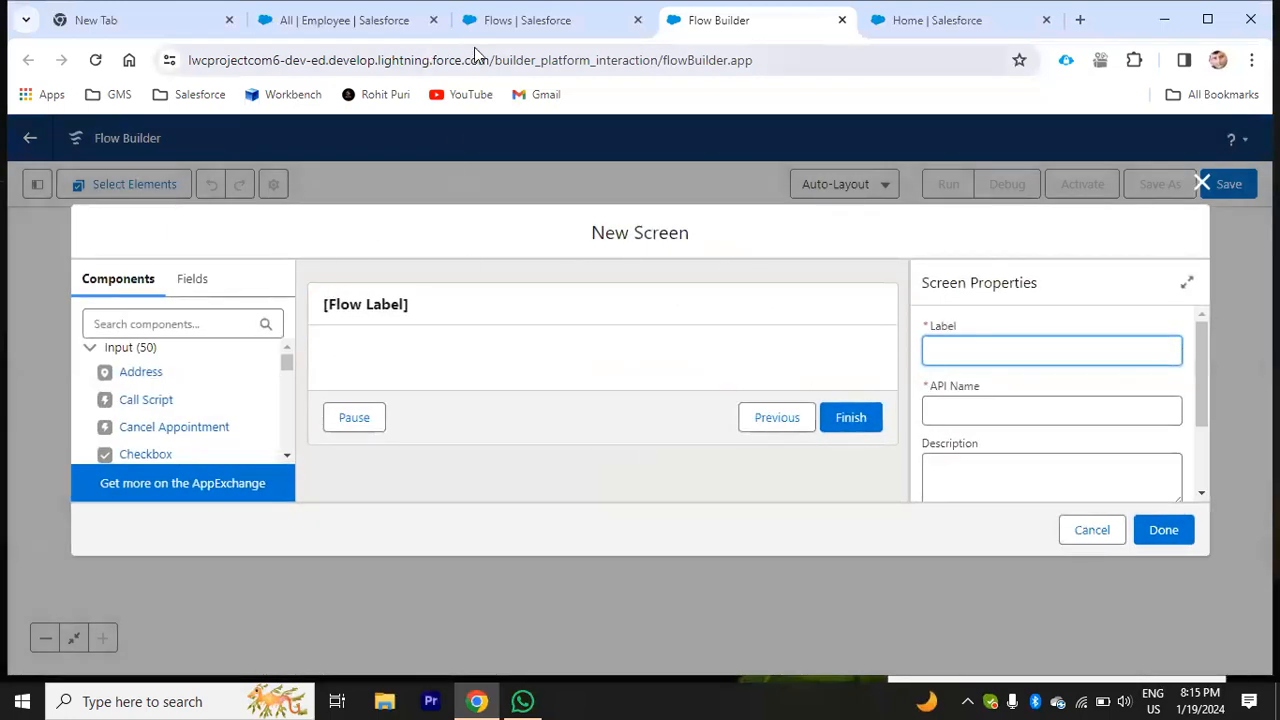
Step: Return to the Attendance Portal app and show the All Accounts list view of the Accounts object
{"action": "left_click", "coordinate": [893, 20]}
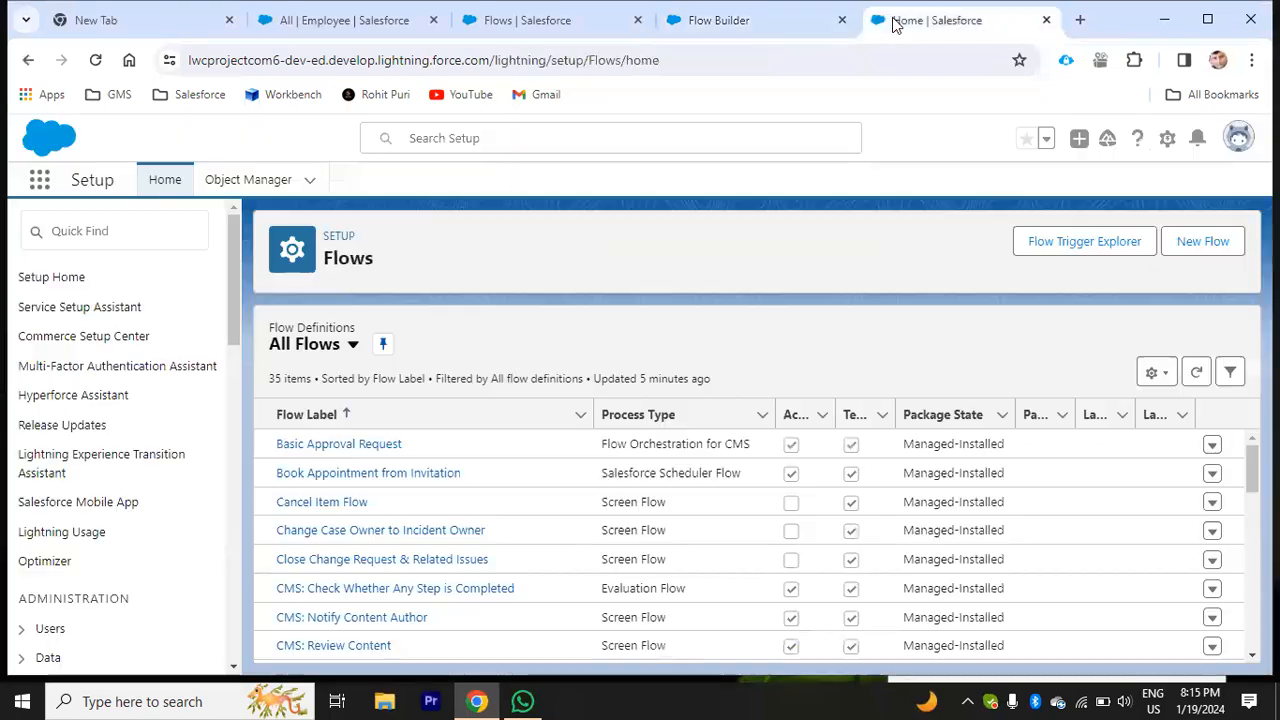
{"action": "left_click", "coordinate": [291, 18]}
{"action": "left_click", "coordinate": [417, 184]}
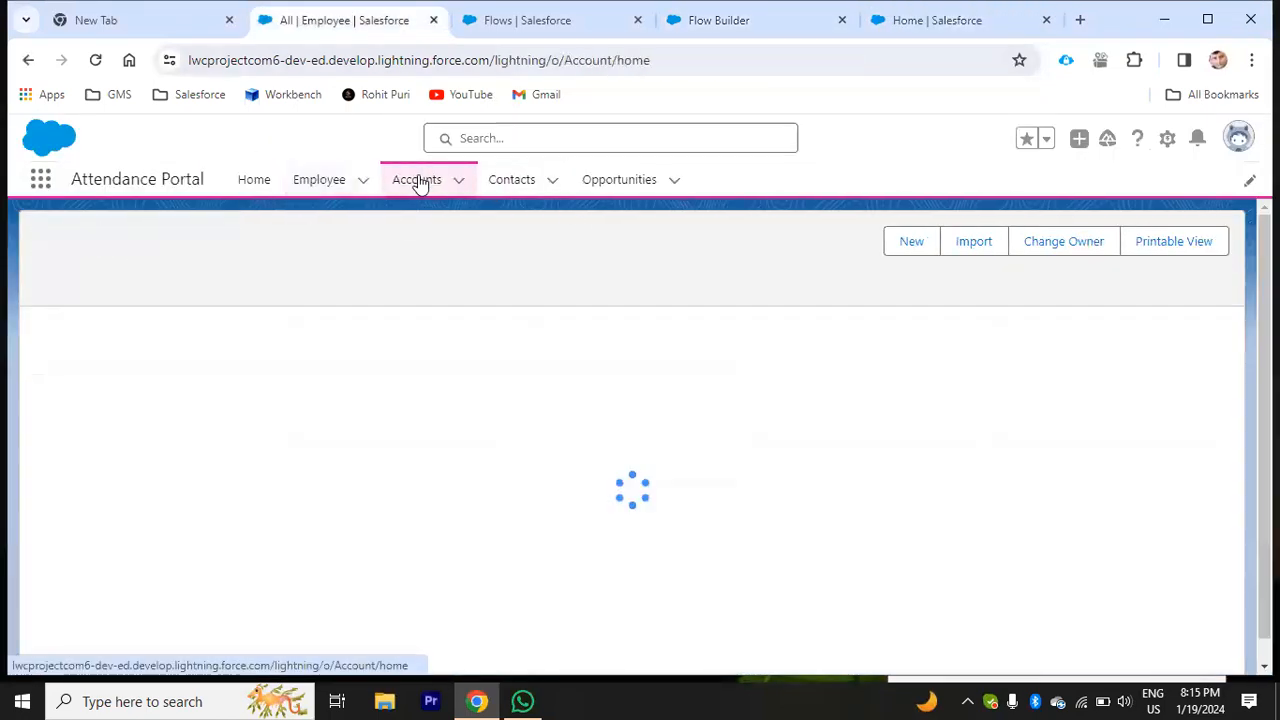
{"action": "left_click", "coordinate": [175, 260]}
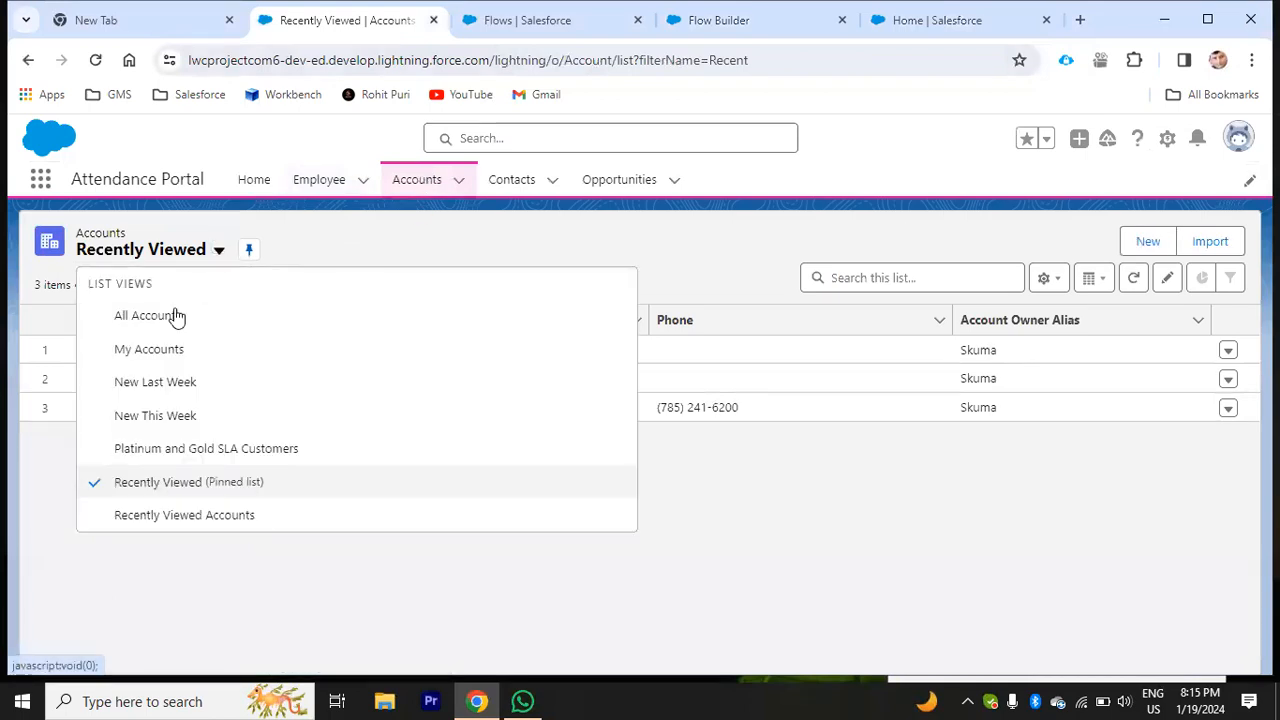
{"action": "left_click", "coordinate": [171, 315]}
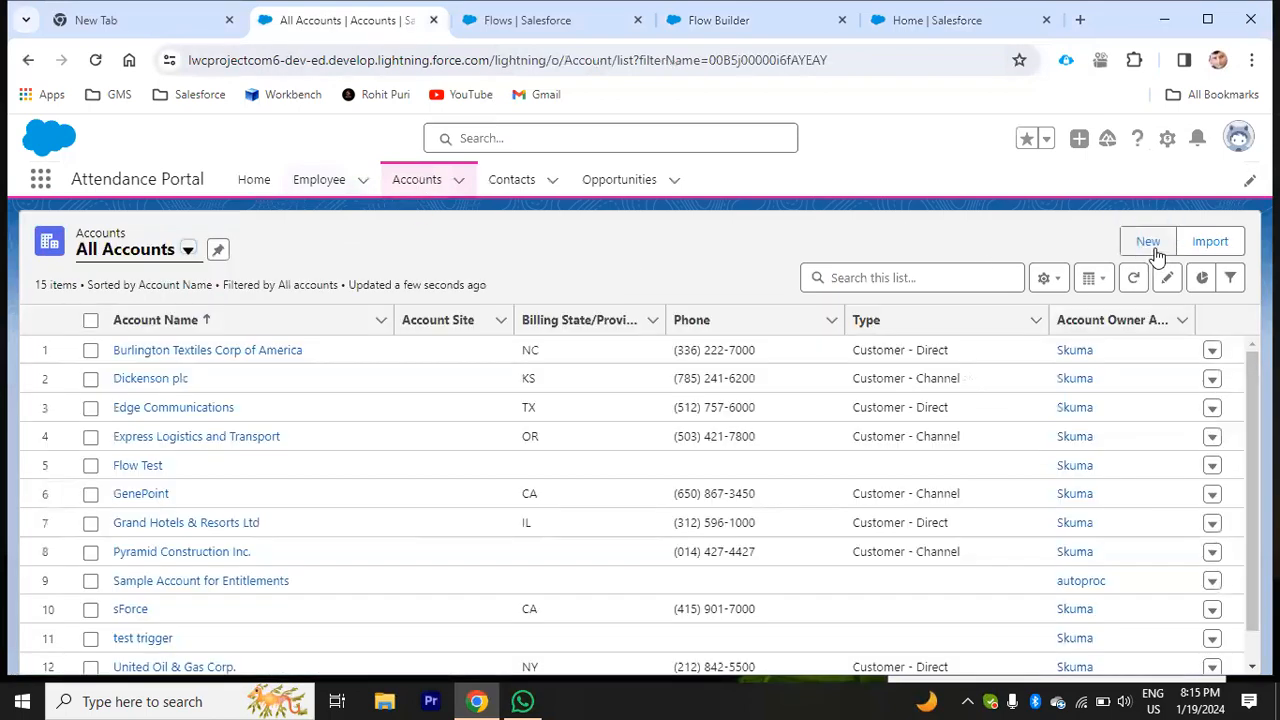
{"action": "left_click", "coordinate": [1040, 244]}
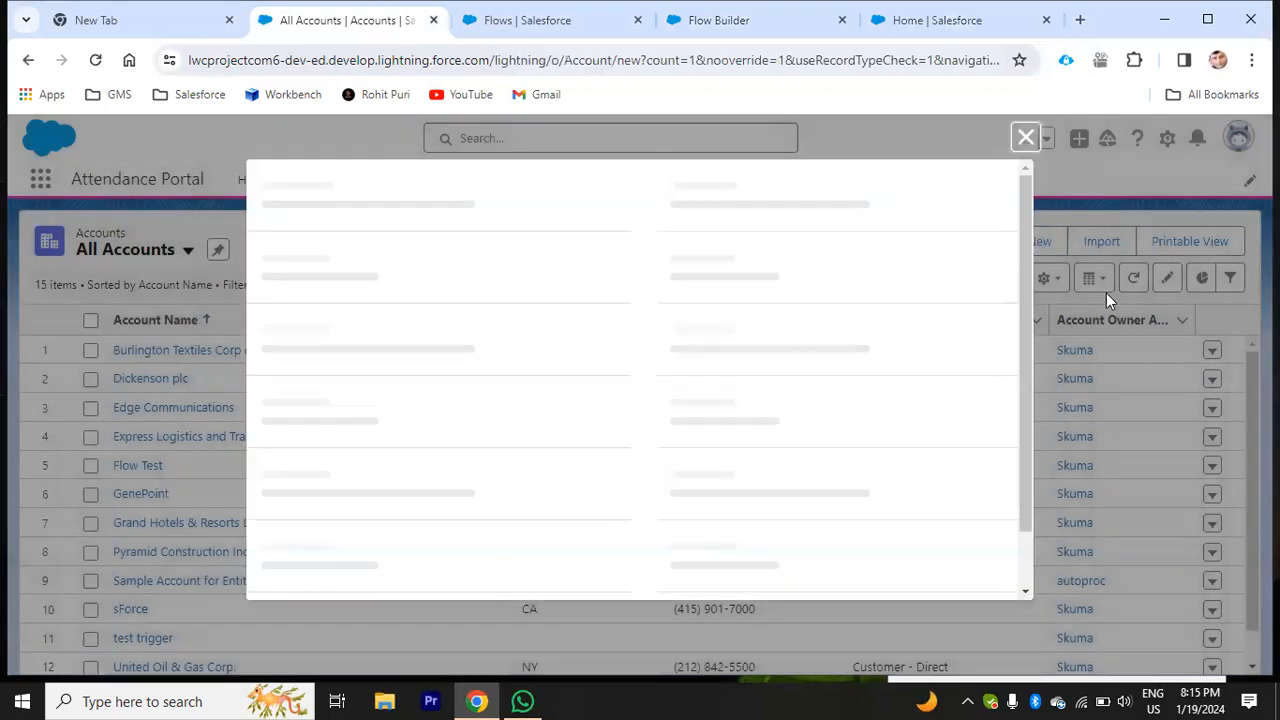
{"action": "left_click", "coordinate": [1023, 138]}
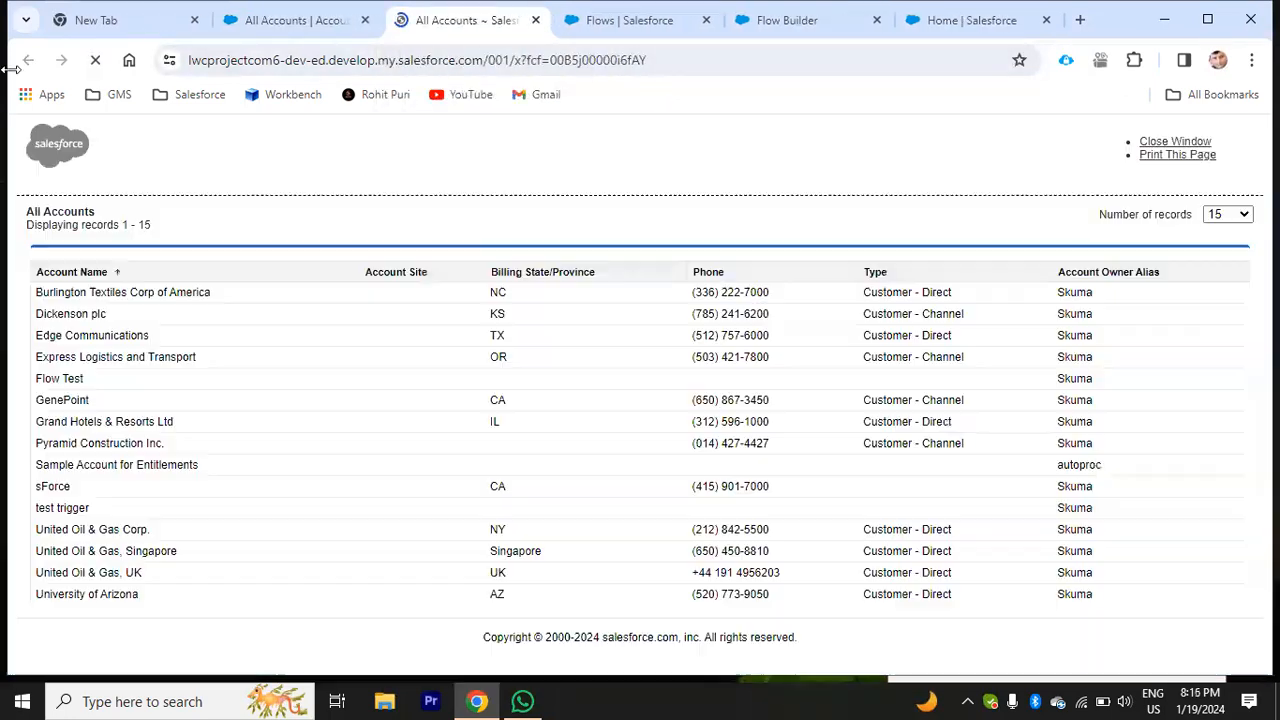
{"action": "left_click", "coordinate": [535, 20]}
Step: Examine the New Account form, its required fields and Rating options by attempting an empty save, and cancel the form
{"action": "left_click", "coordinate": [1040, 243]}
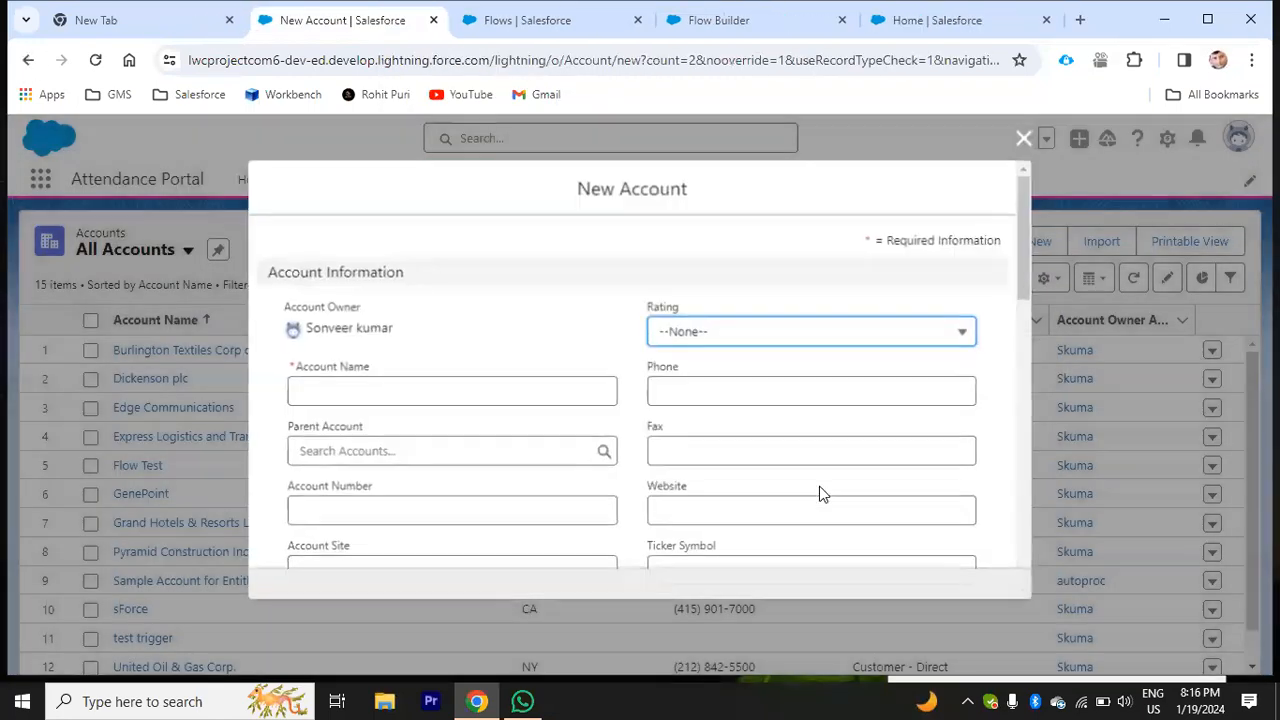
{"action": "left_click", "coordinate": [733, 572]}
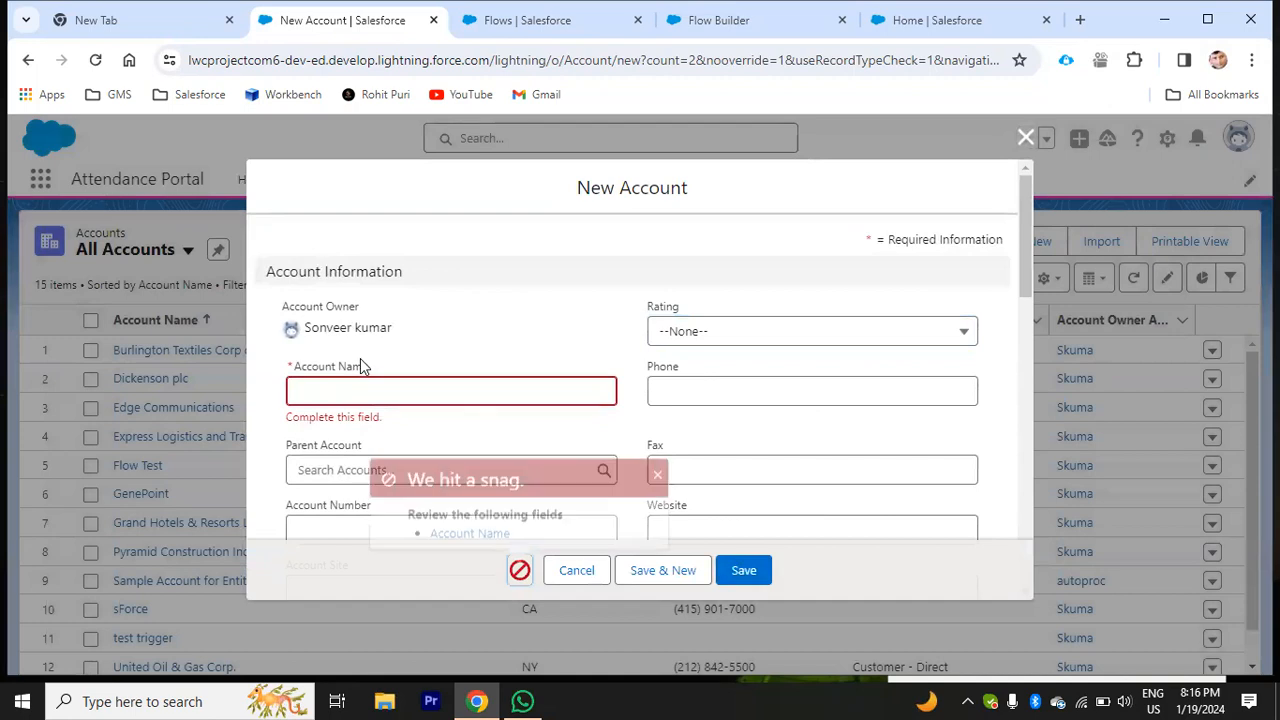
{"action": "left_click", "coordinate": [342, 296]}
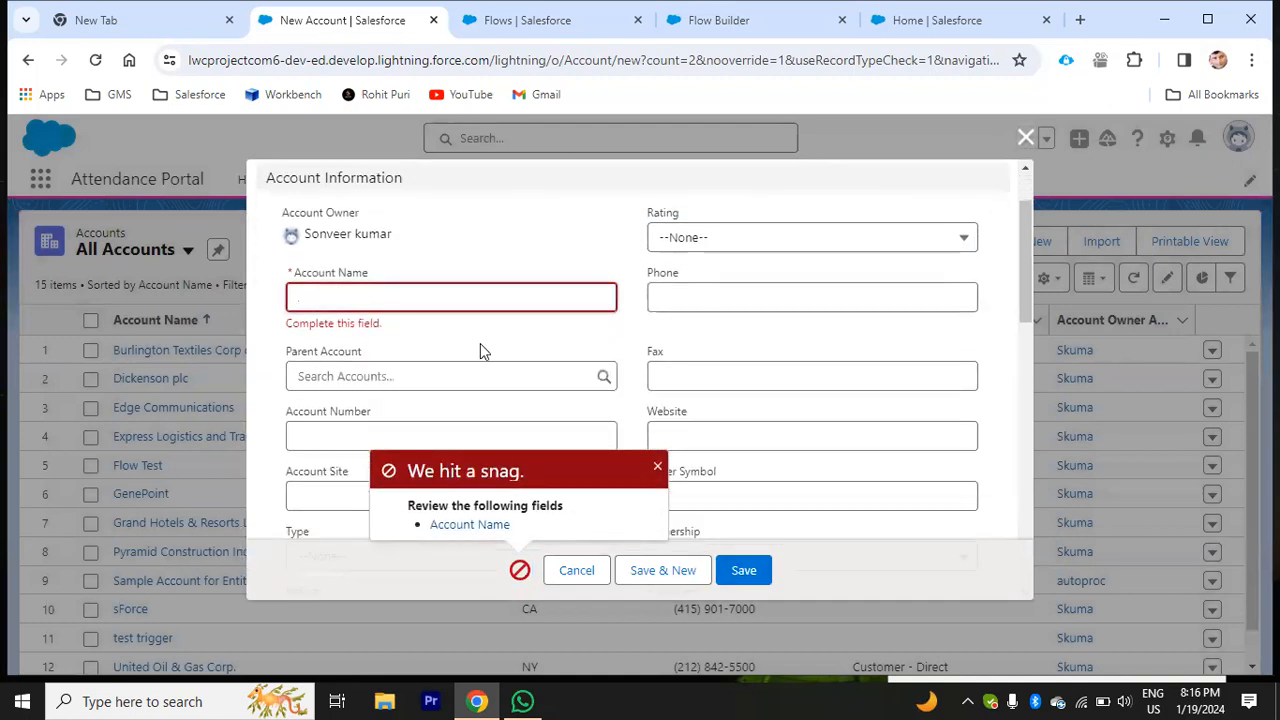
{"action": "scroll", "coordinate": [485, 355], "scroll_direction": "down", "scroll_amount": 10}
{"action": "scroll", "coordinate": [500, 365], "scroll_direction": "up", "scroll_amount": 10}
{"action": "left_click", "coordinate": [697, 330]}
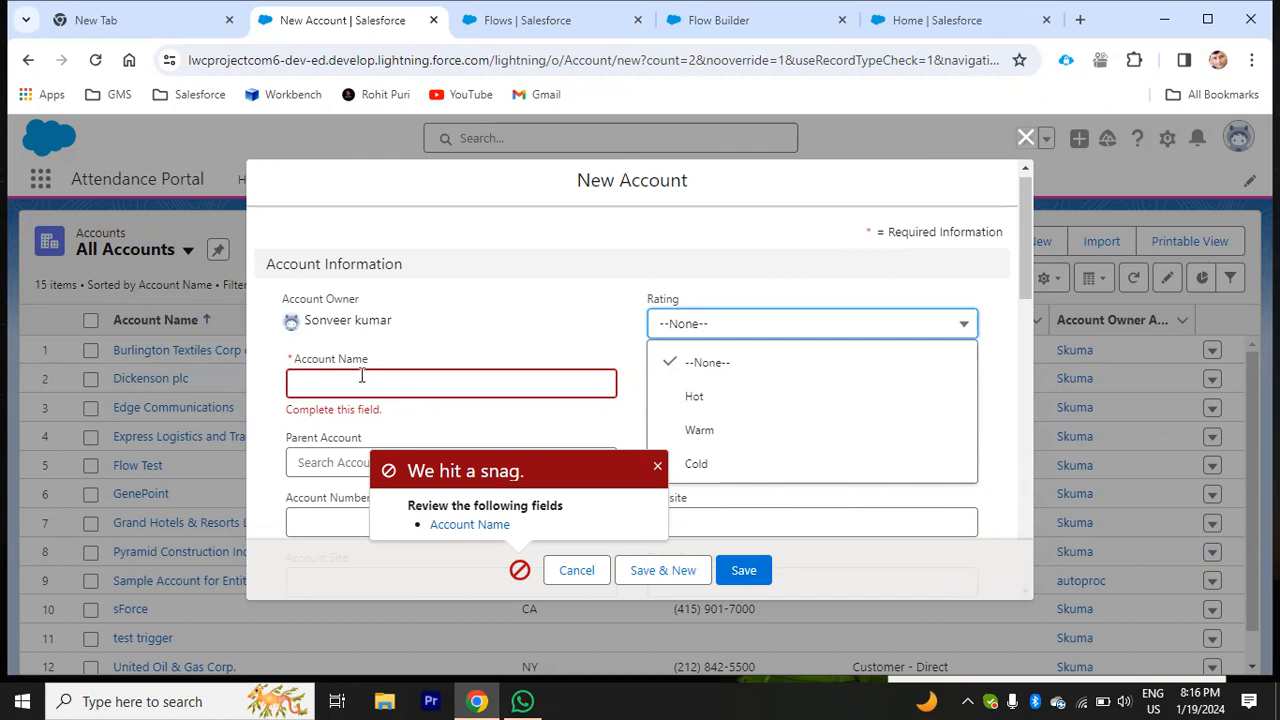
{"action": "scroll", "coordinate": [414, 360], "scroll_direction": "down", "scroll_amount": 1}
{"action": "left_click", "coordinate": [556, 573]}
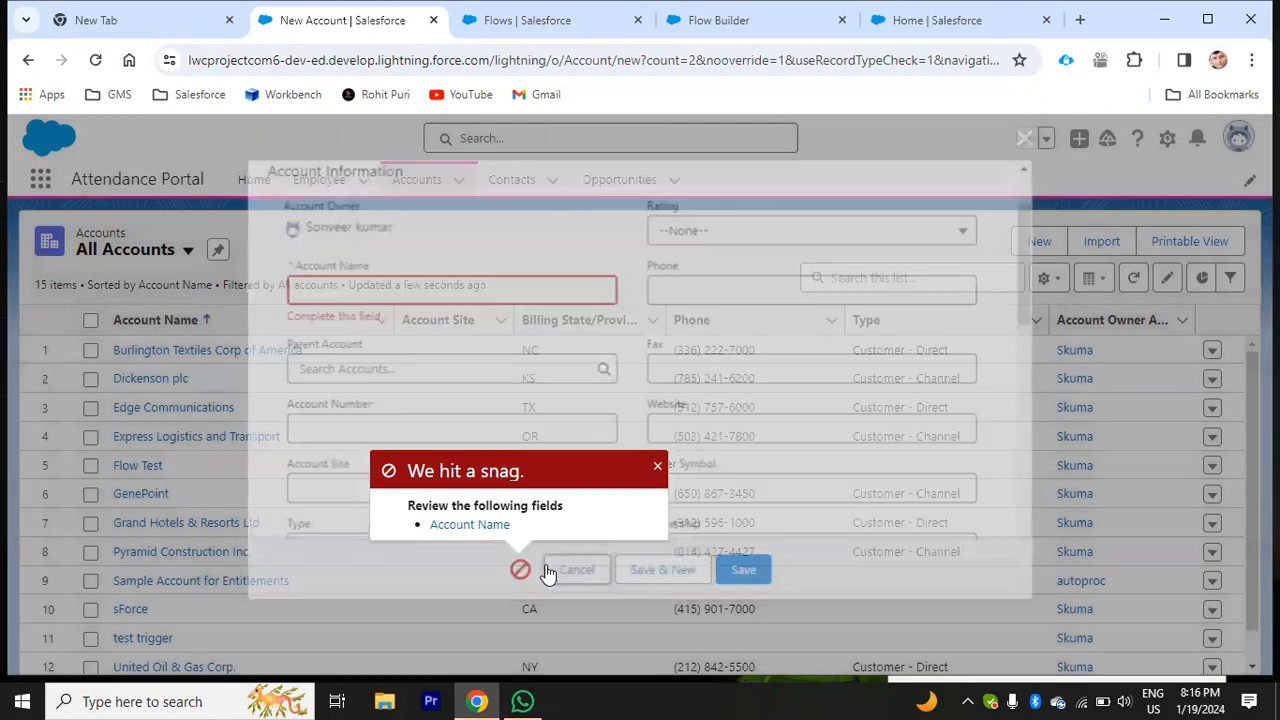
Step: Return to the new screen in Flow Builder and add a Picklist component to its canvas
{"action": "left_click", "coordinate": [490, 20]}
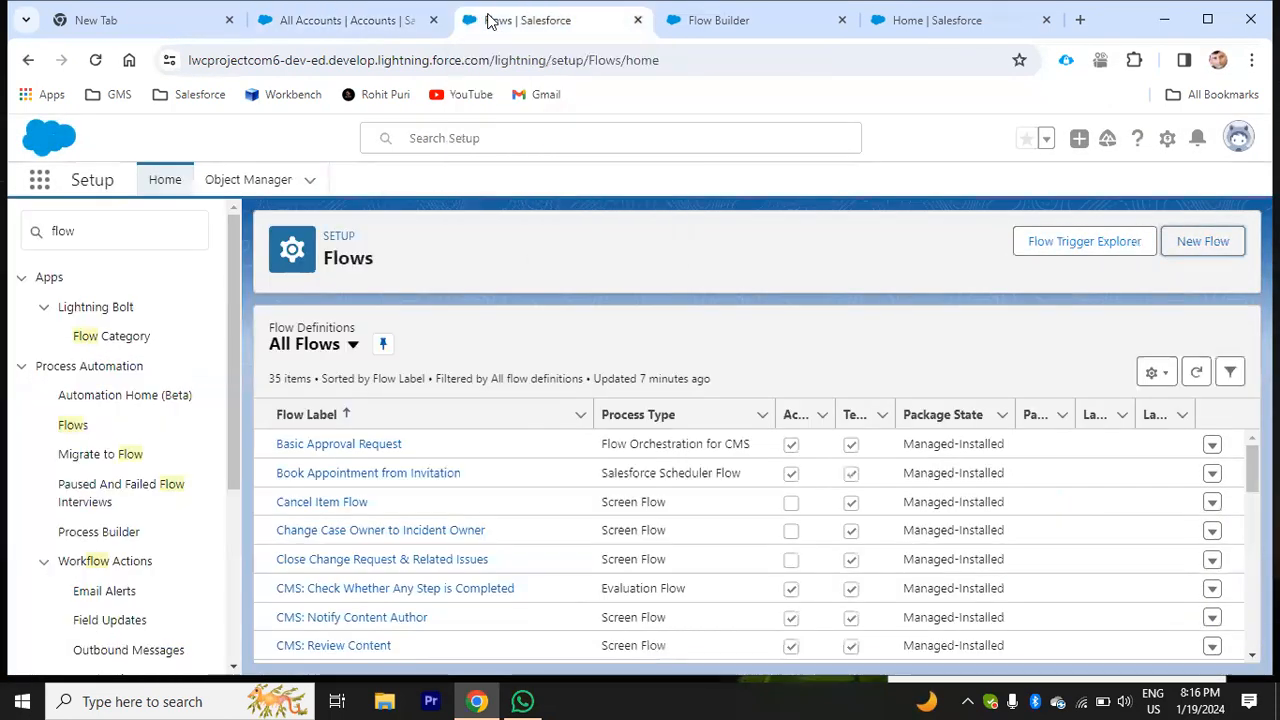
{"action": "left_click", "coordinate": [689, 20]}
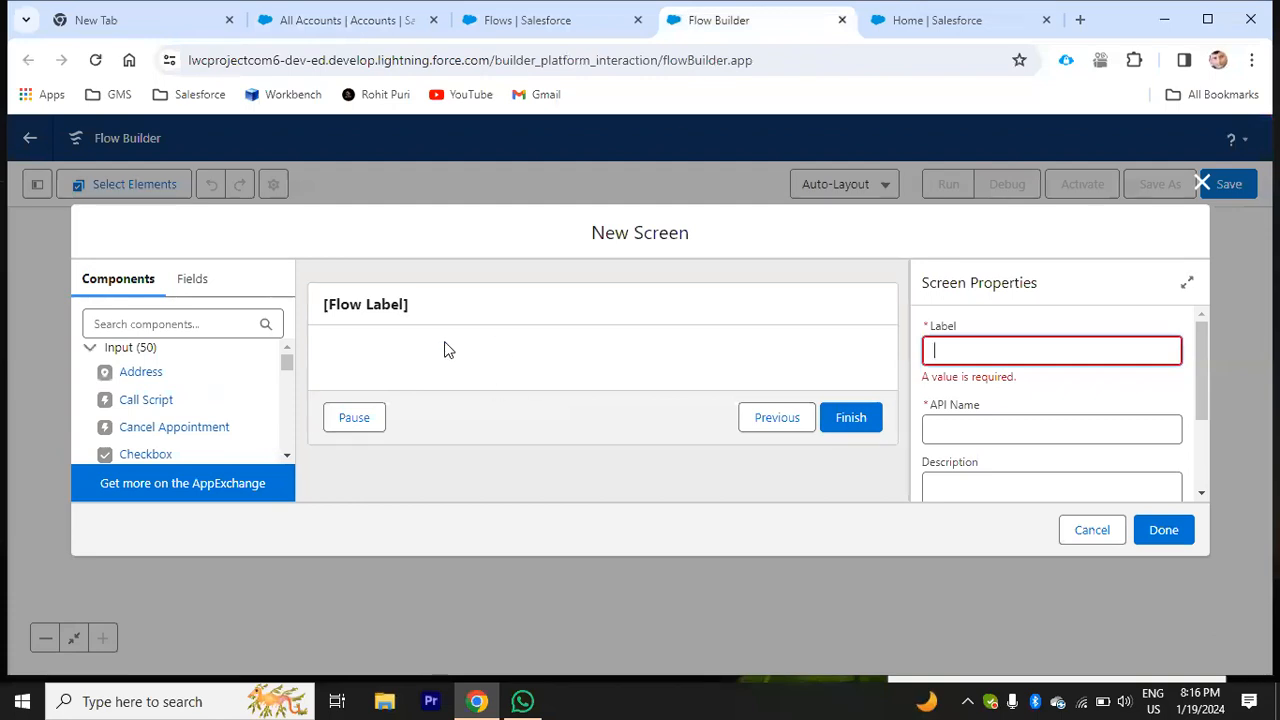
{"action": "left_click", "coordinate": [184, 330]}
{"action": "type", "text": "pic"}
{"action": "key", "text": "BackSpace"}
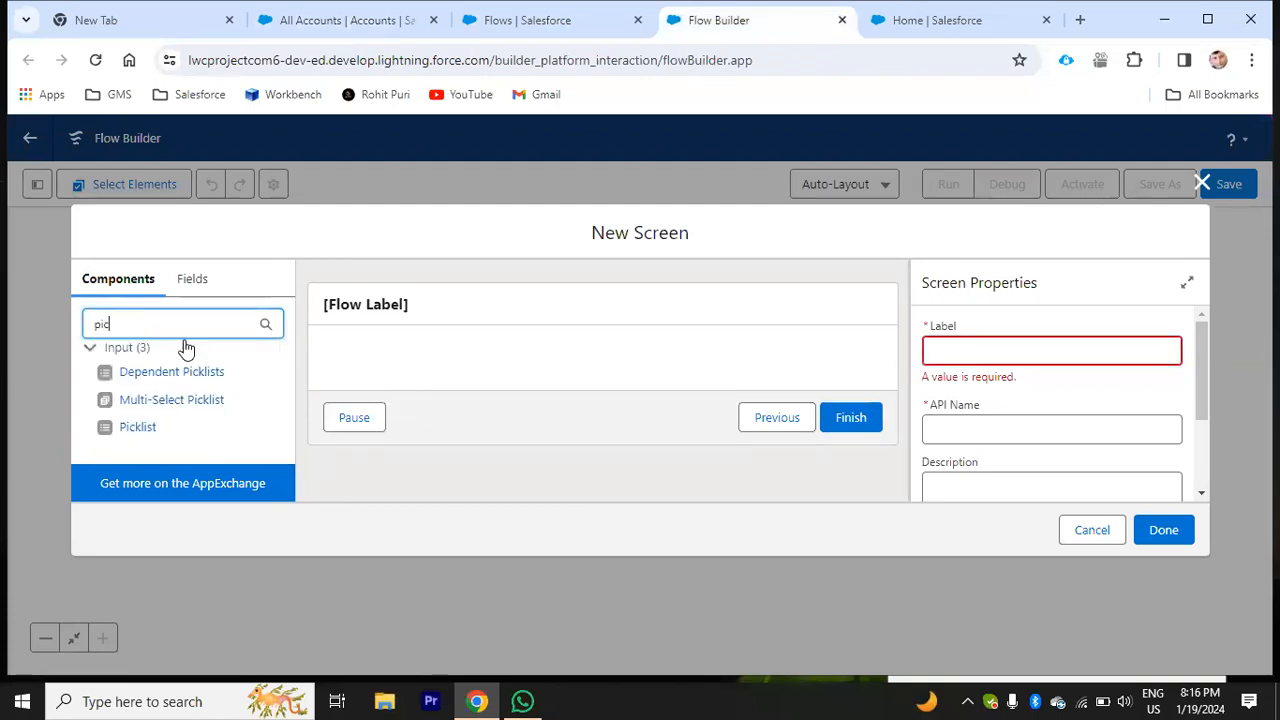
{"action": "left_click_drag", "start_coordinate": [140, 429], "coordinate": [507, 364]}
Step: Label the picklist Select Object, use the API name Select_Object and make it required
{"action": "left_click", "coordinate": [1024, 360]}
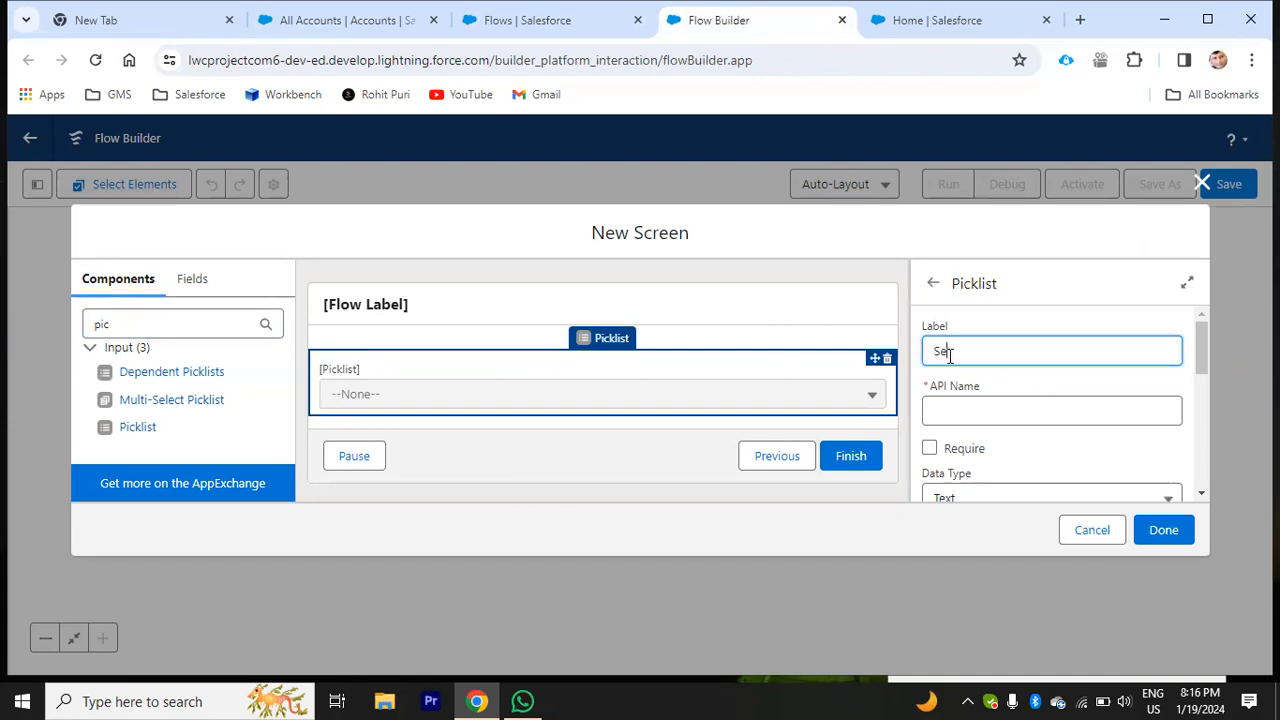
{"action": "type", "text": "Select Object"}
{"action": "left_click", "coordinate": [968, 412]}
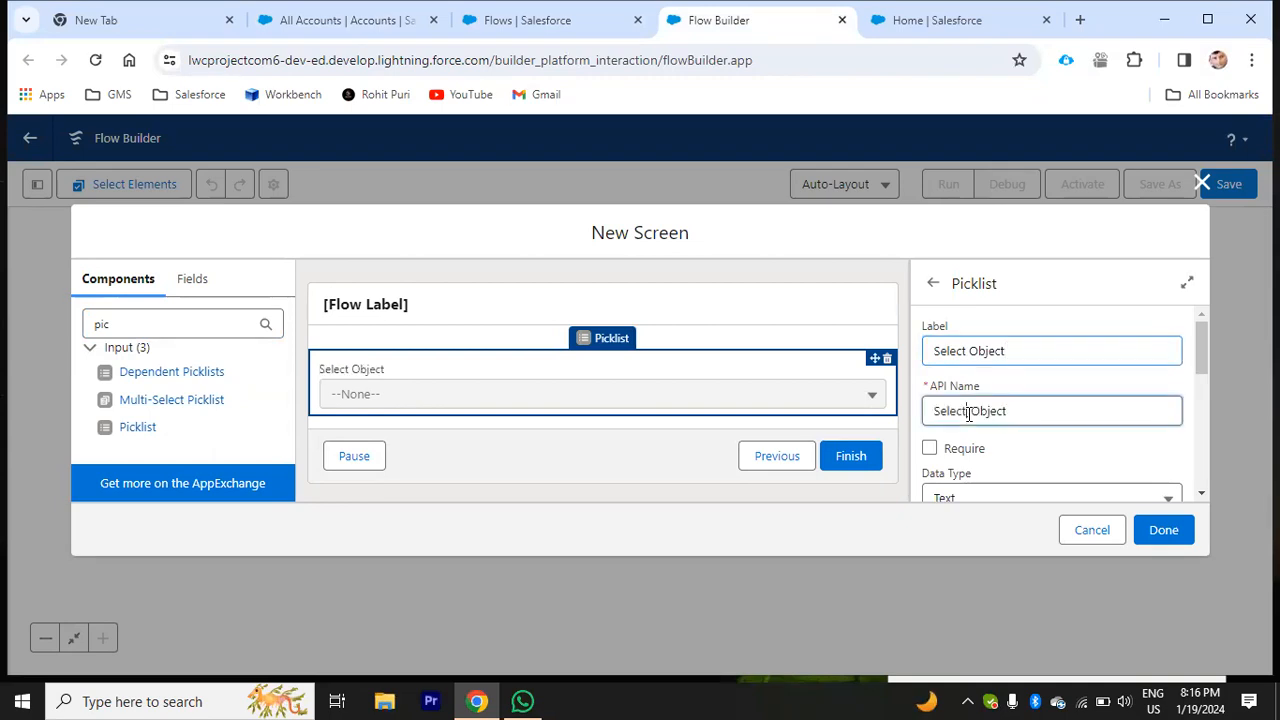
{"action": "scroll", "coordinate": [1050, 420], "scroll_direction": "down", "scroll_amount": 3}
{"action": "scroll", "coordinate": [1050, 420], "scroll_direction": "up", "scroll_amount": 3}
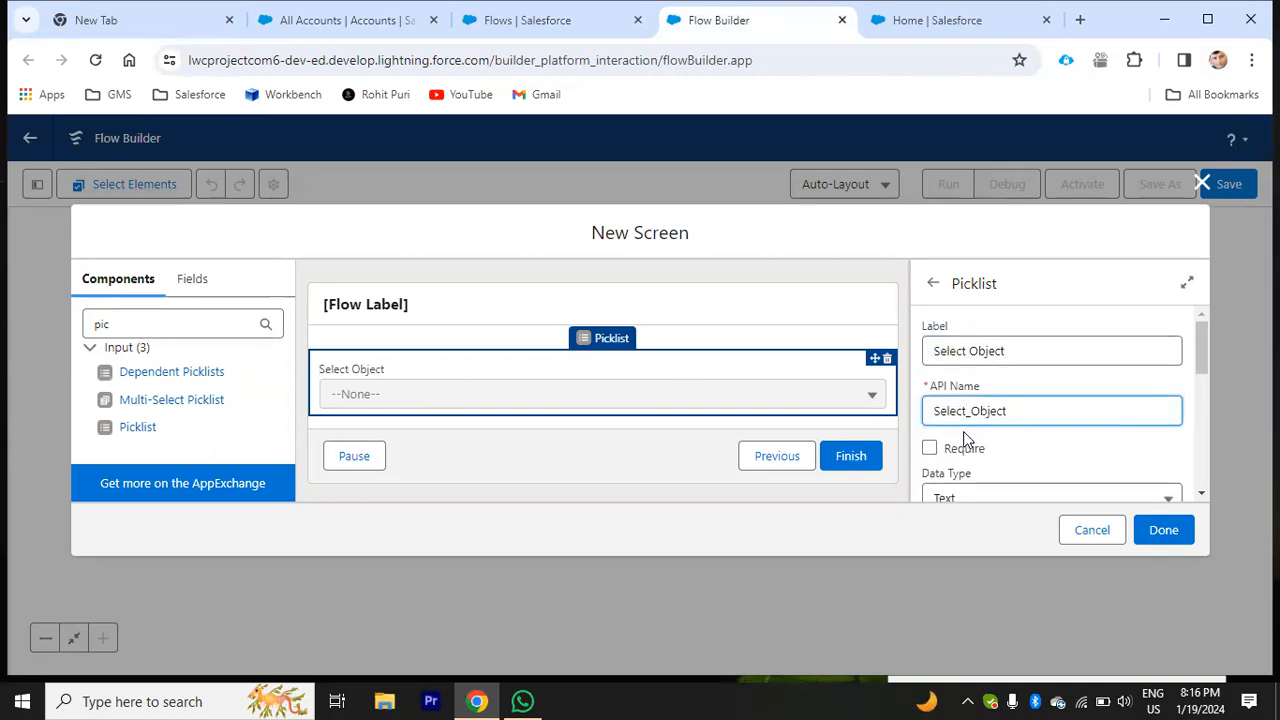
{"action": "left_click", "coordinate": [929, 449]}
Step: Start a new choice resource for the Select Object picklist and show the available resource types
{"action": "scroll", "coordinate": [971, 434], "scroll_direction": "down", "scroll_amount": 5}
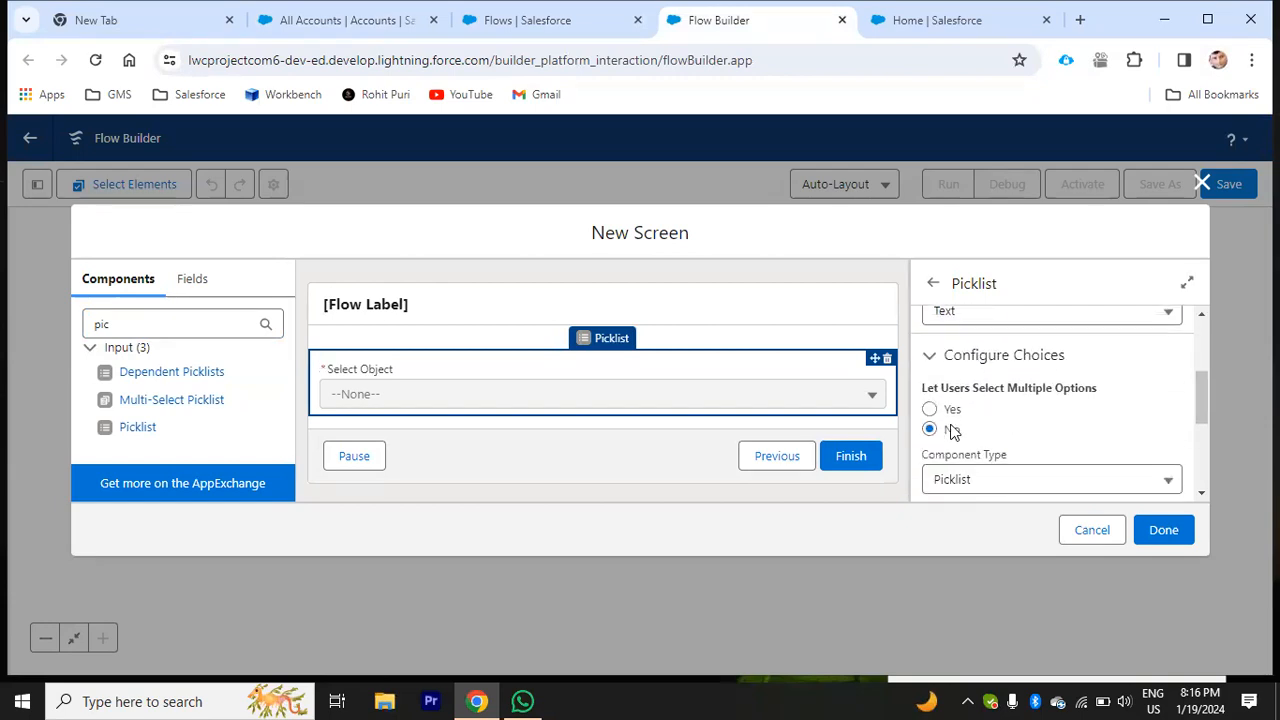
{"action": "scroll", "coordinate": [972, 430], "scroll_direction": "down", "scroll_amount": 1}
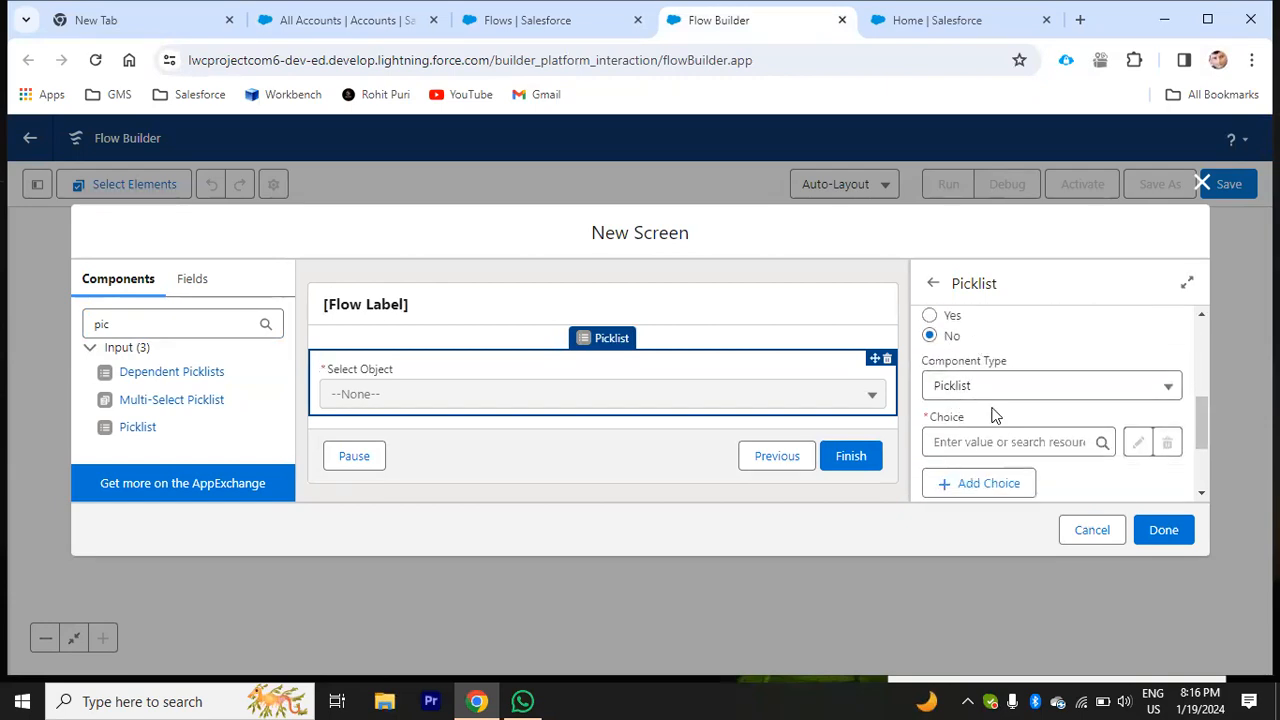
{"action": "scroll", "coordinate": [956, 390], "scroll_direction": "down", "scroll_amount": 2}
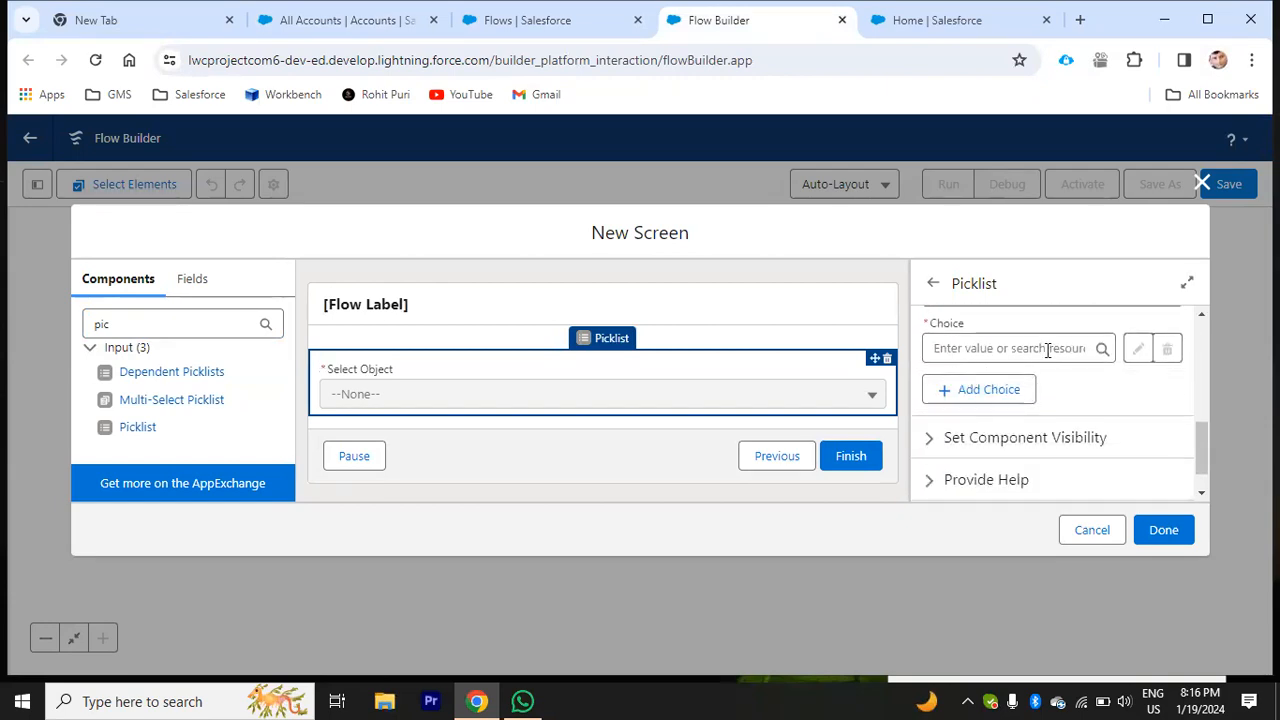
{"action": "left_click", "coordinate": [992, 349]}
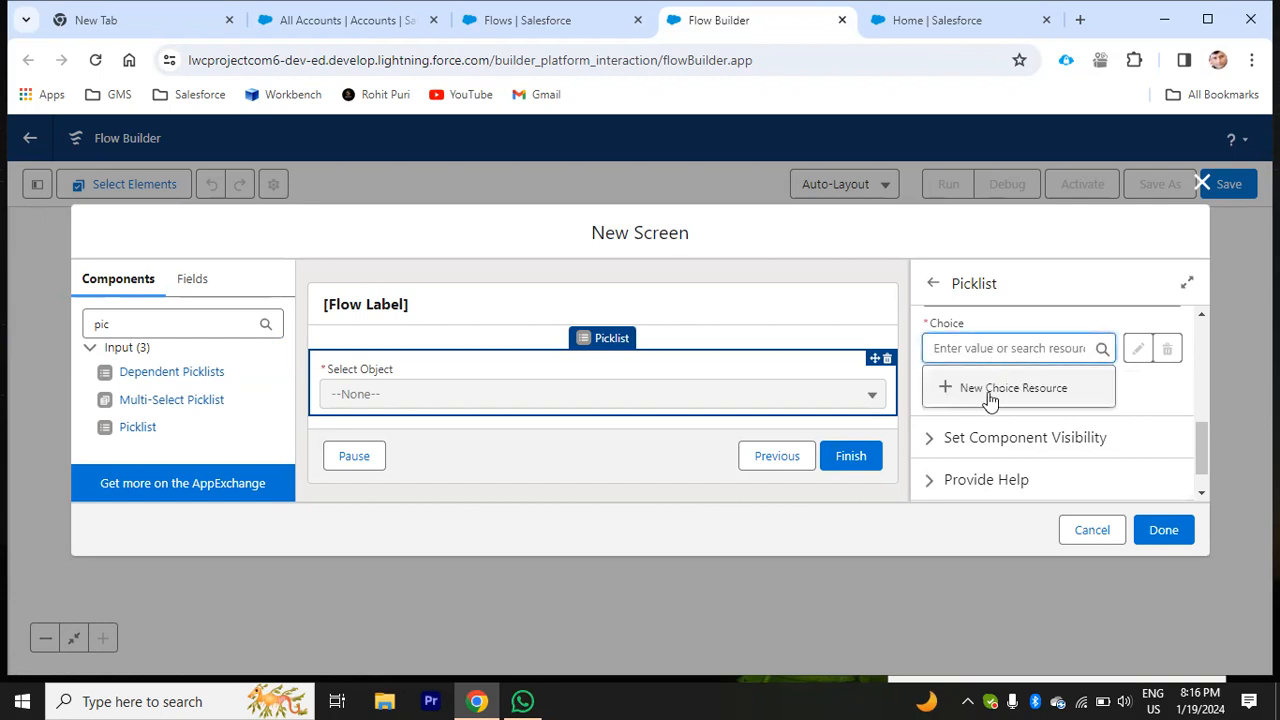
{"action": "left_click", "coordinate": [997, 390]}
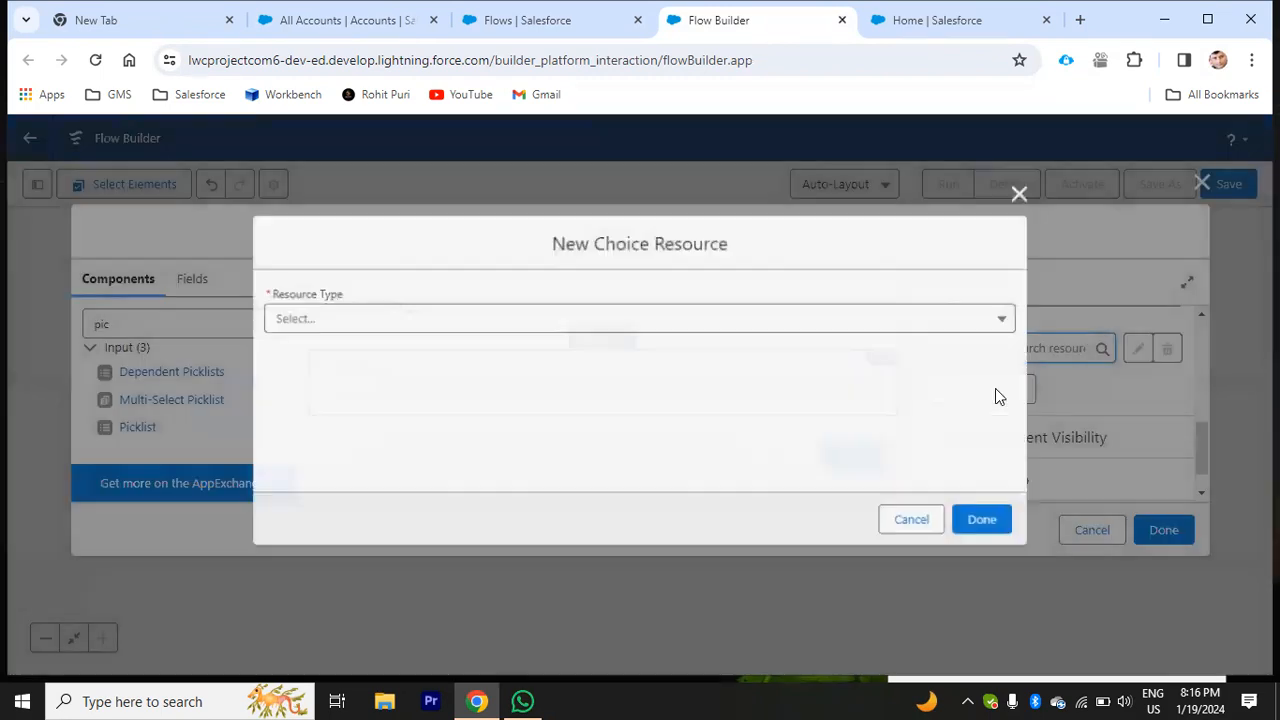
{"action": "left_click", "coordinate": [458, 320]}
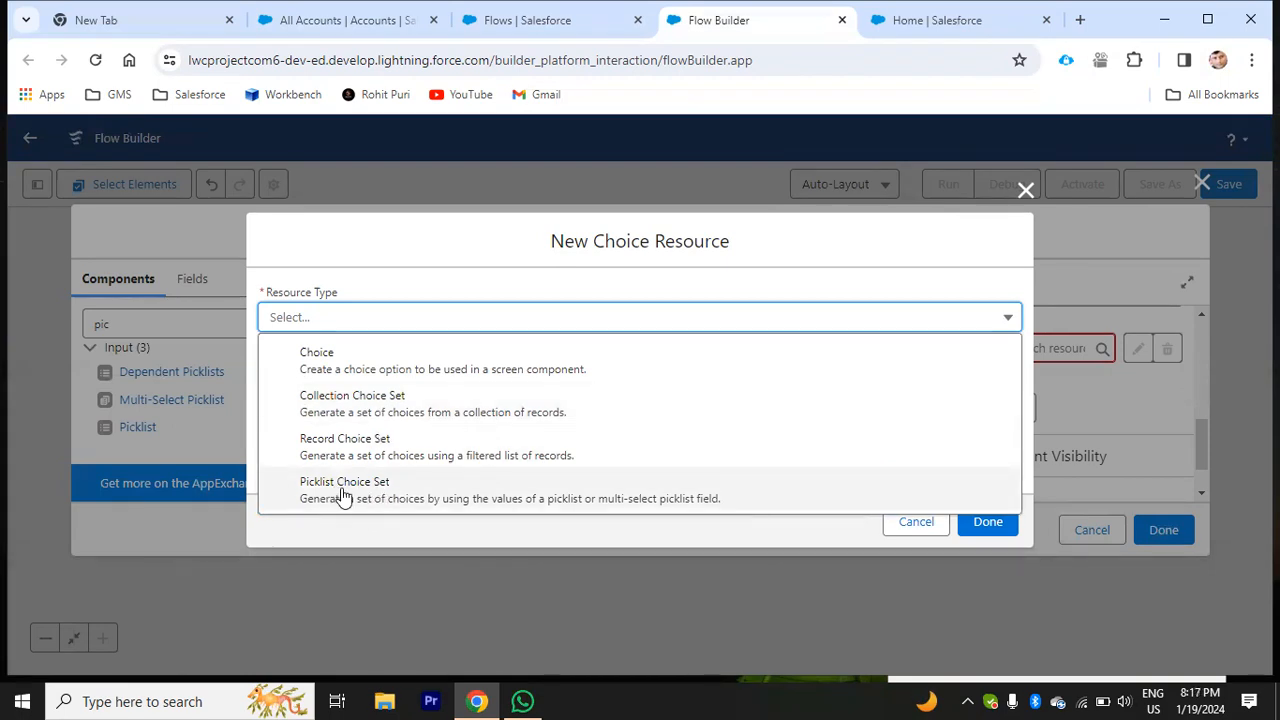
Step: Open the Burlington Textiles Corp of America account in the Attendance Portal and view its details
{"action": "left_click", "coordinate": [875, 21]}
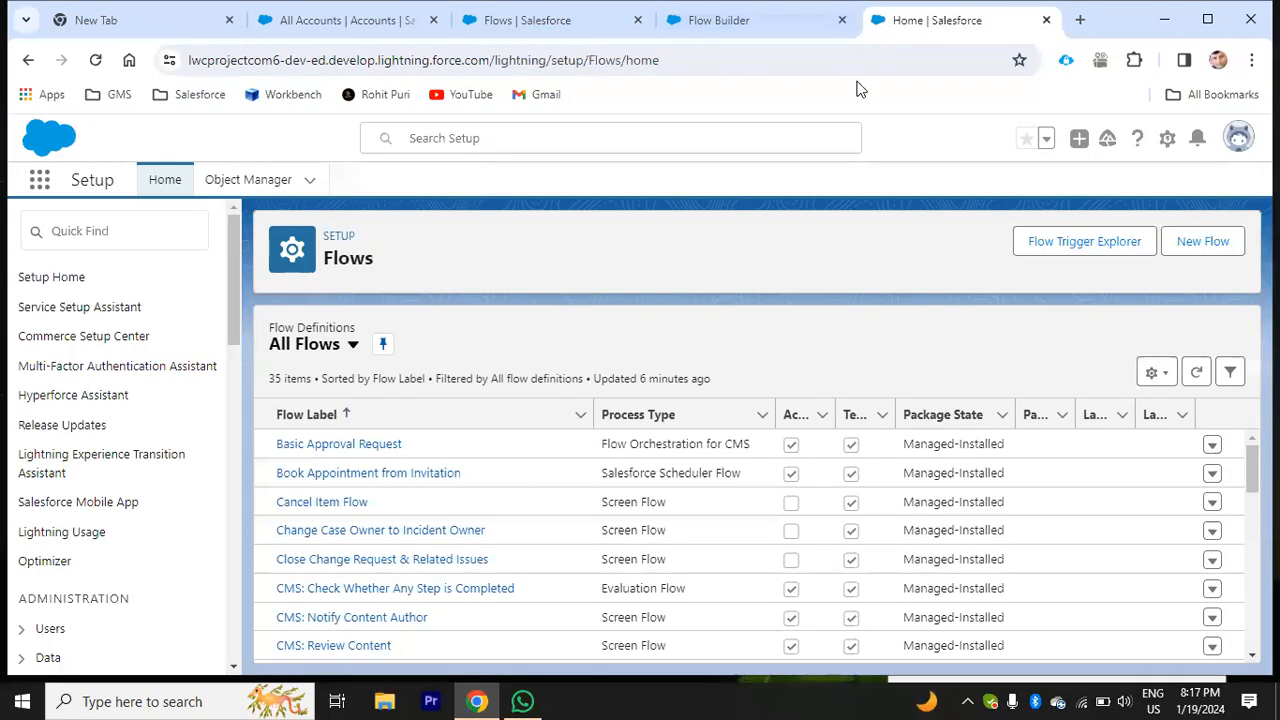
{"action": "left_click", "coordinate": [482, 18]}
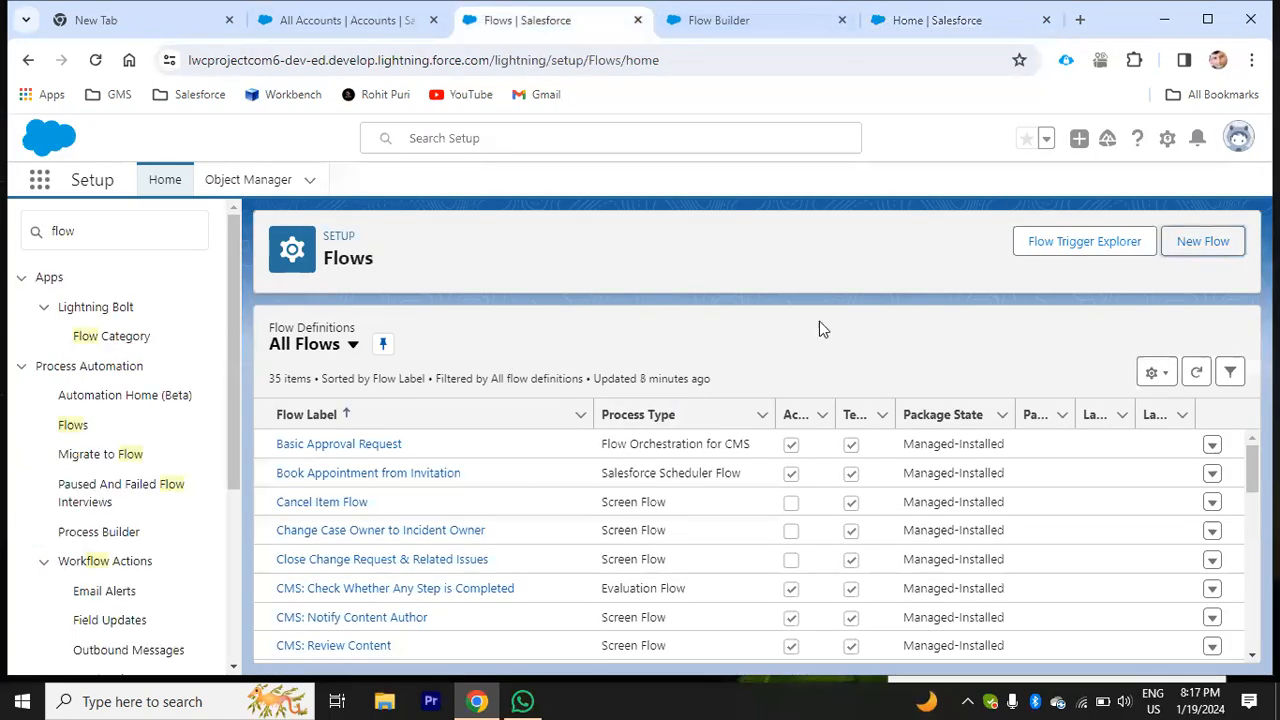
{"action": "left_click", "coordinate": [330, 18]}
{"action": "left_click", "coordinate": [140, 352]}
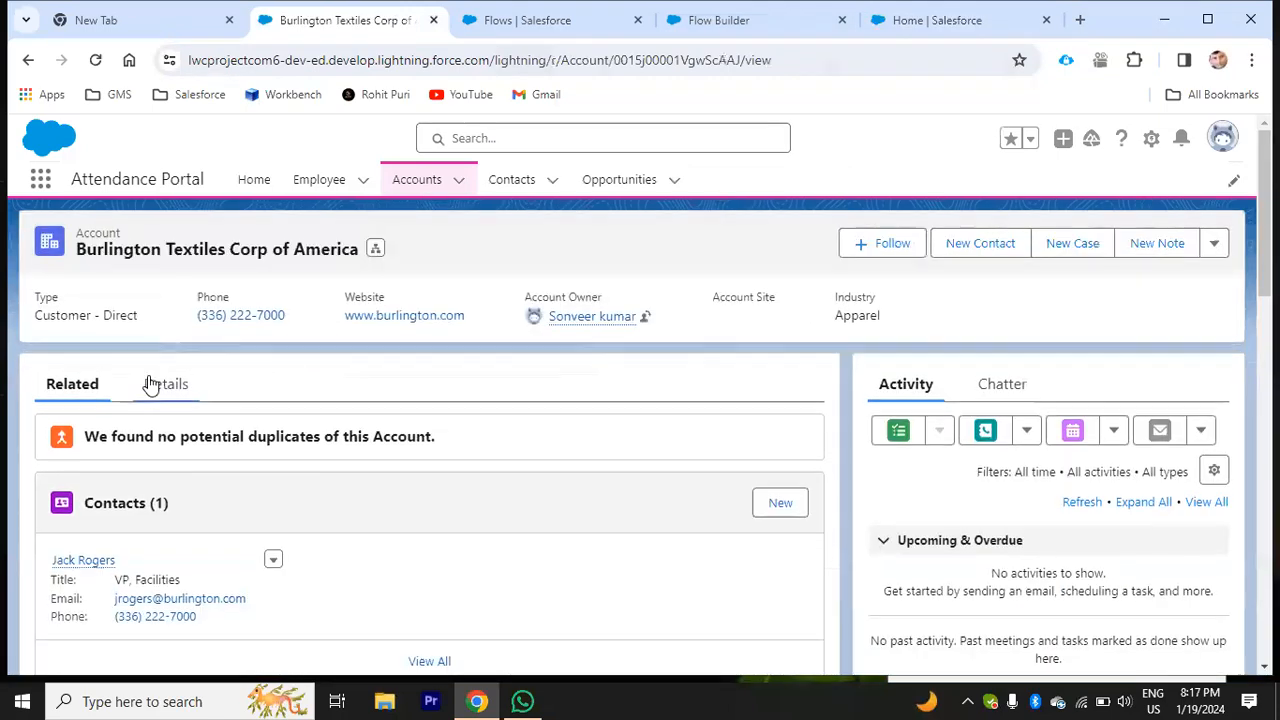
{"action": "left_click", "coordinate": [152, 385]}
{"action": "scroll", "coordinate": [640, 490], "scroll_direction": "down", "scroll_amount": 1}
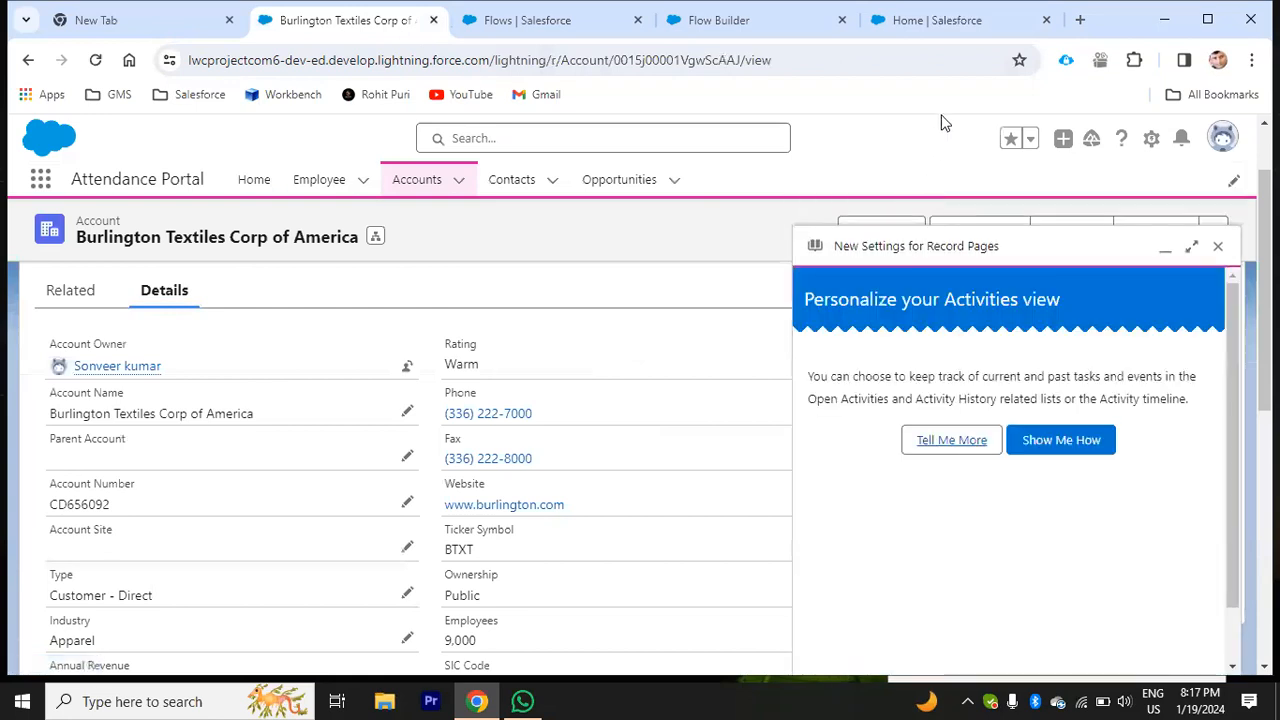
Step: Return to Flow Builder, set the new resource's type to Choice and enter the API name Account
{"action": "left_click", "coordinate": [935, 22]}
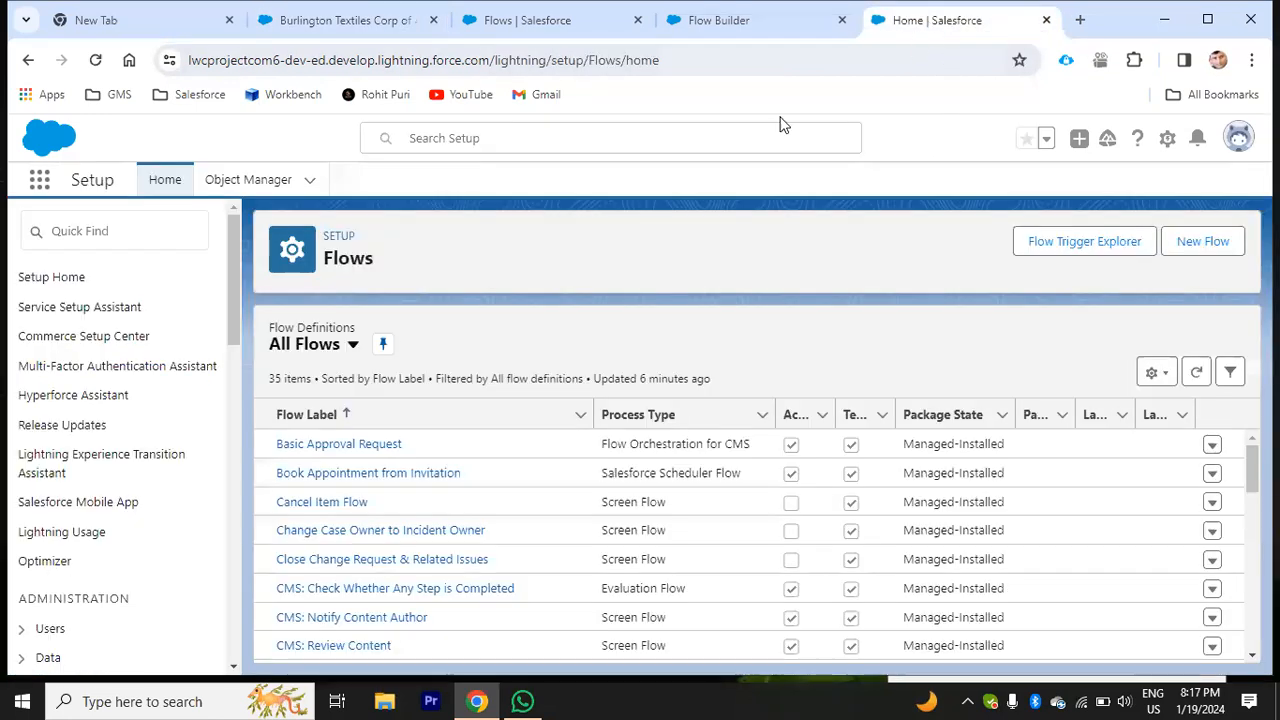
{"action": "left_click", "coordinate": [700, 20]}
{"action": "left_click", "coordinate": [576, 317]}
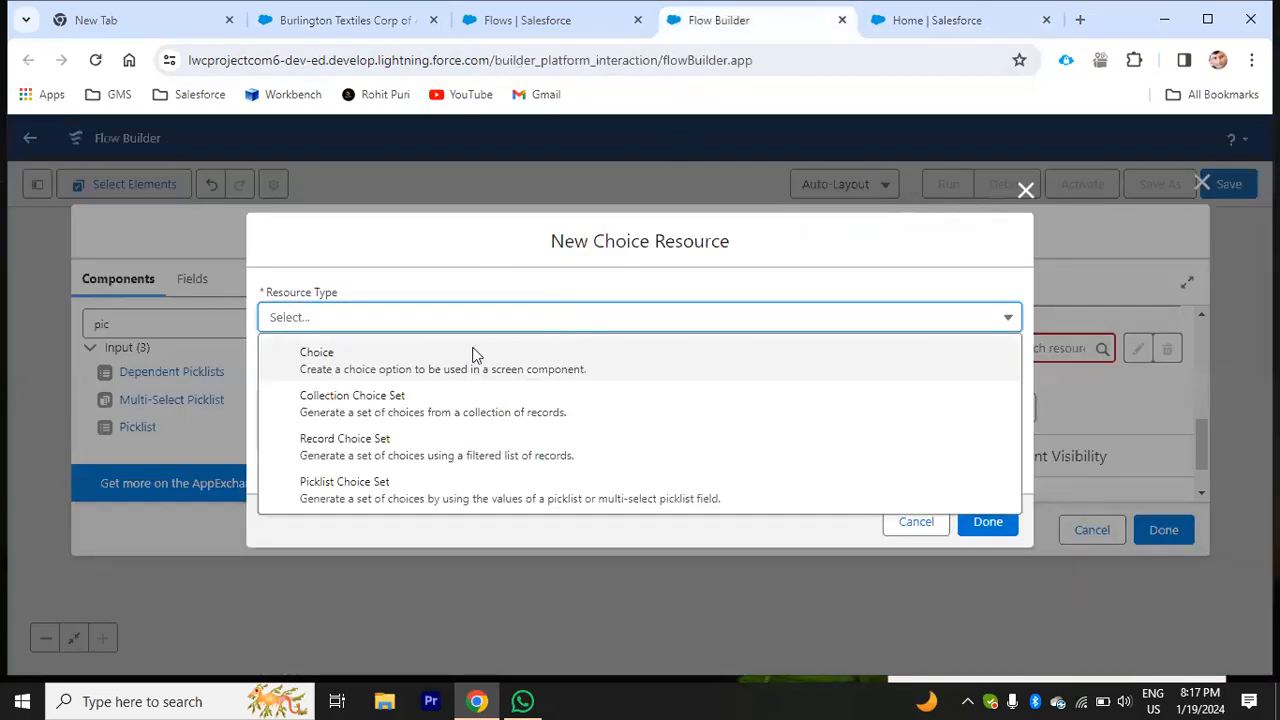
{"action": "left_click", "coordinate": [355, 366]}
{"action": "left_click", "coordinate": [324, 368]}
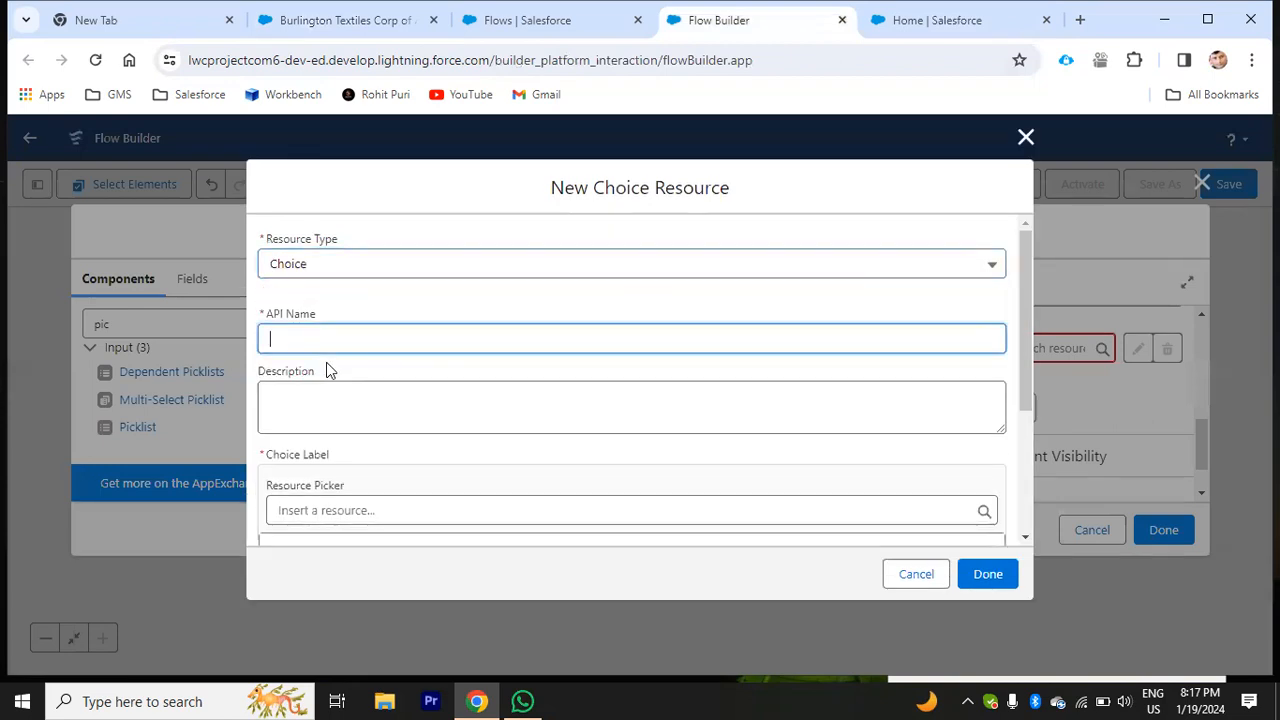
{"action": "type", "text": "A"}
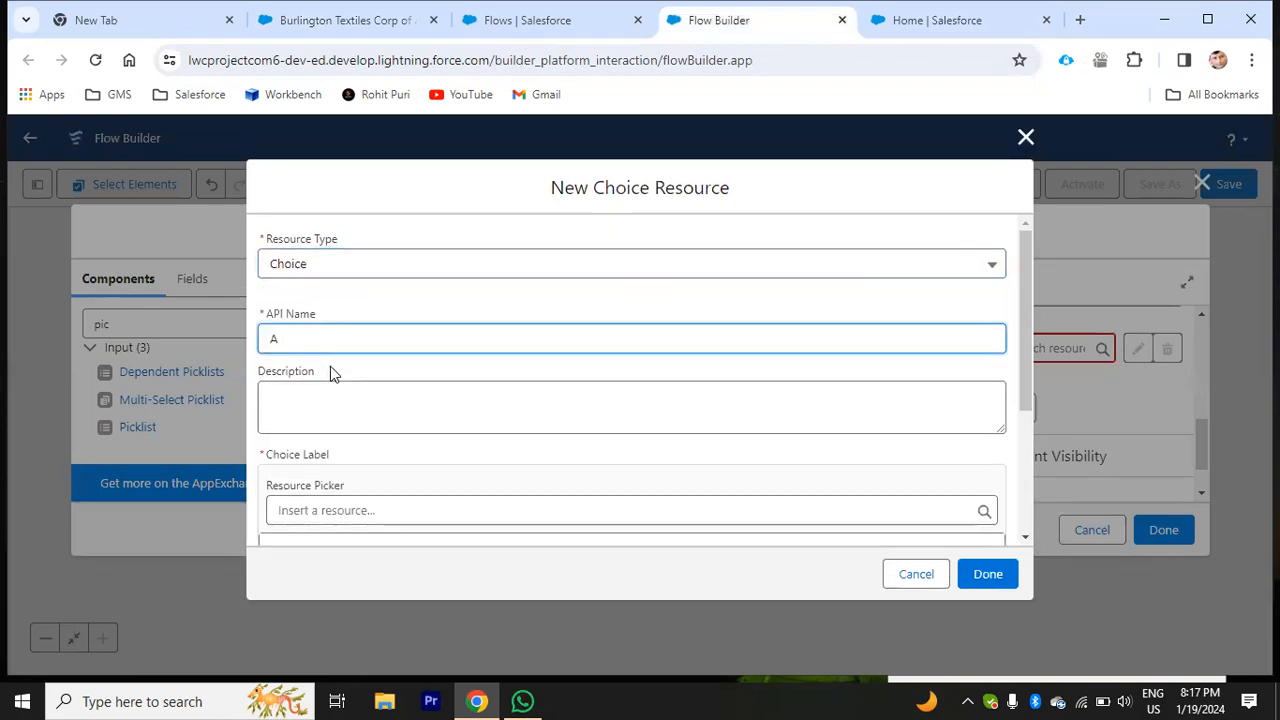
{"action": "type", "text": "ccount"}
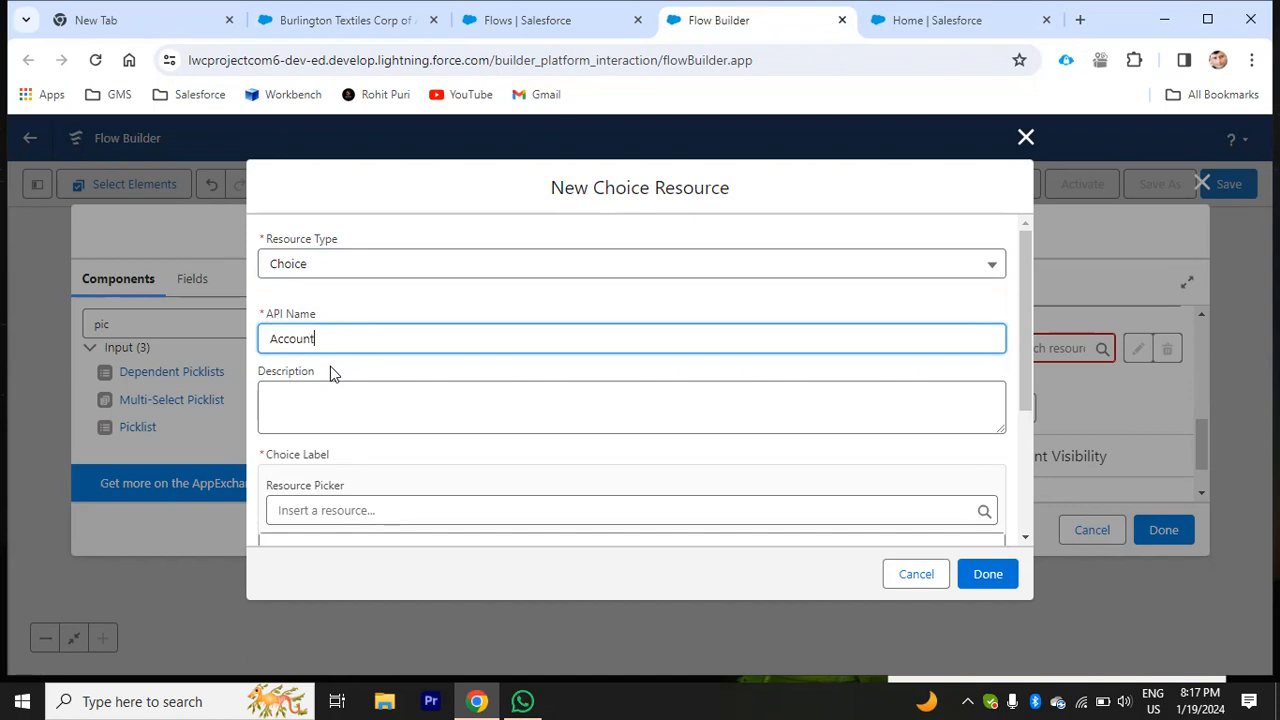
Step: Set both the choice label and the choice value to Account and finish the new choice resource
{"action": "scroll", "coordinate": [403, 374], "scroll_direction": "down", "scroll_amount": 1}
{"action": "left_click_drag", "start_coordinate": [325, 247], "coordinate": [270, 240]}
{"action": "key", "text": "ctrl+c"}
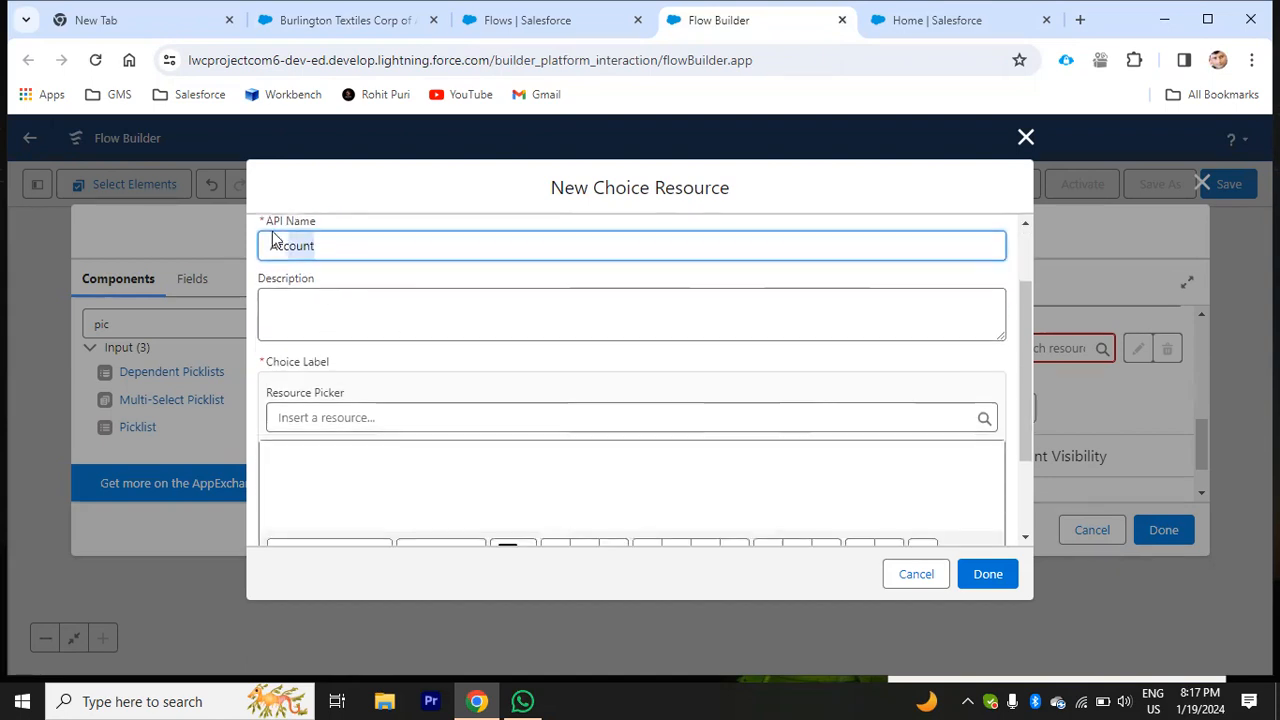
{"action": "scroll", "coordinate": [266, 300], "scroll_direction": "up", "scroll_amount": 1}
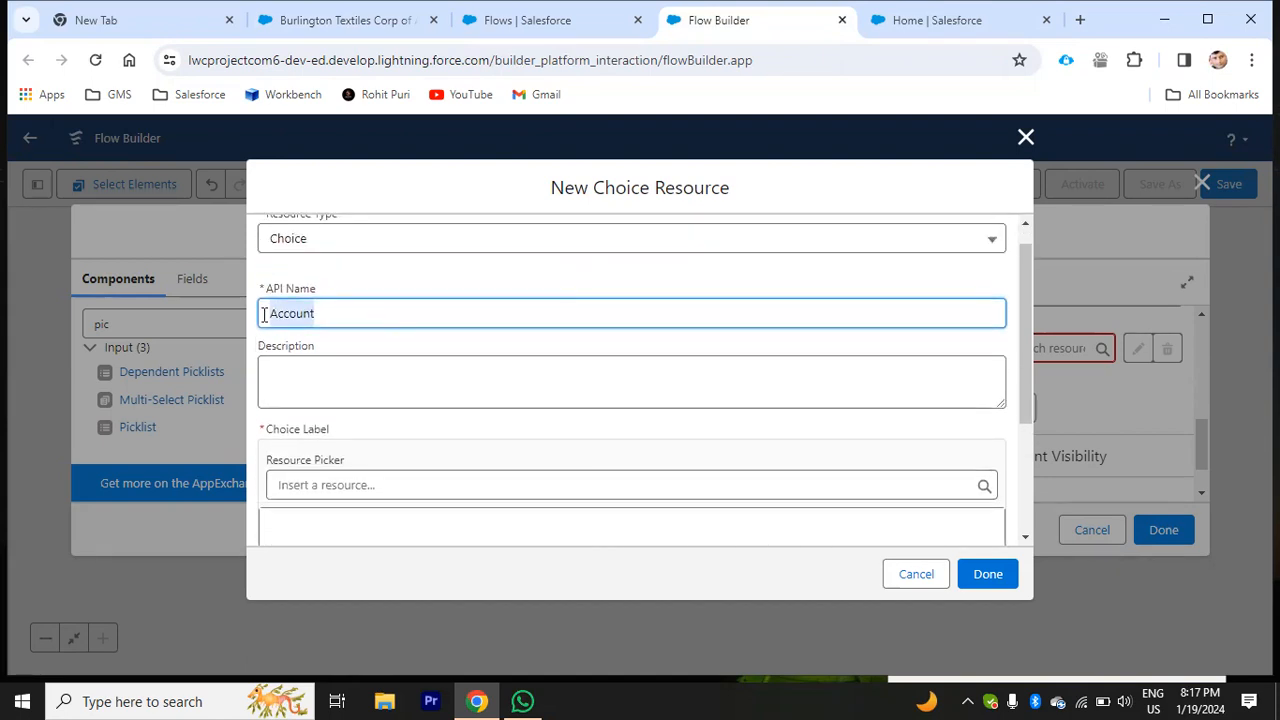
{"action": "scroll", "coordinate": [425, 406], "scroll_direction": "down", "scroll_amount": 2}
{"action": "left_click", "coordinate": [366, 335]}
{"action": "left_click", "coordinate": [360, 297]}
{"action": "left_click", "coordinate": [641, 258]}
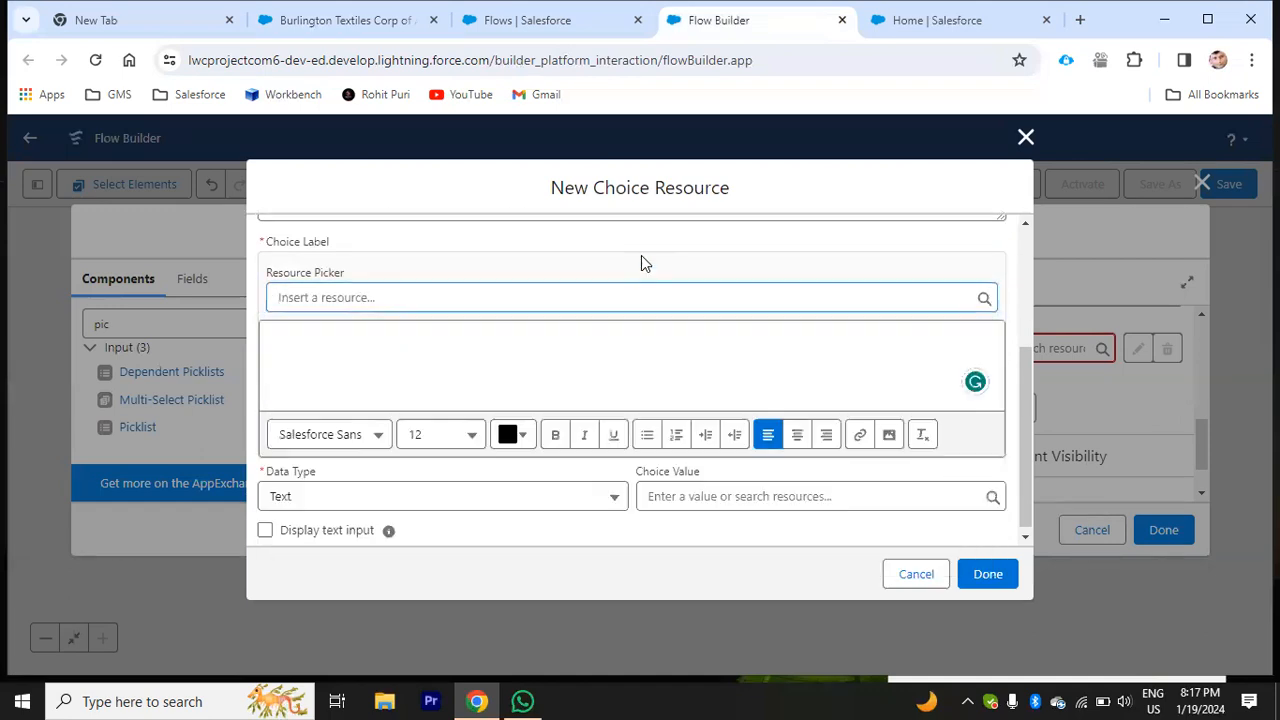
{"action": "left_click", "coordinate": [685, 489]}
{"action": "type", "text": "Account"}
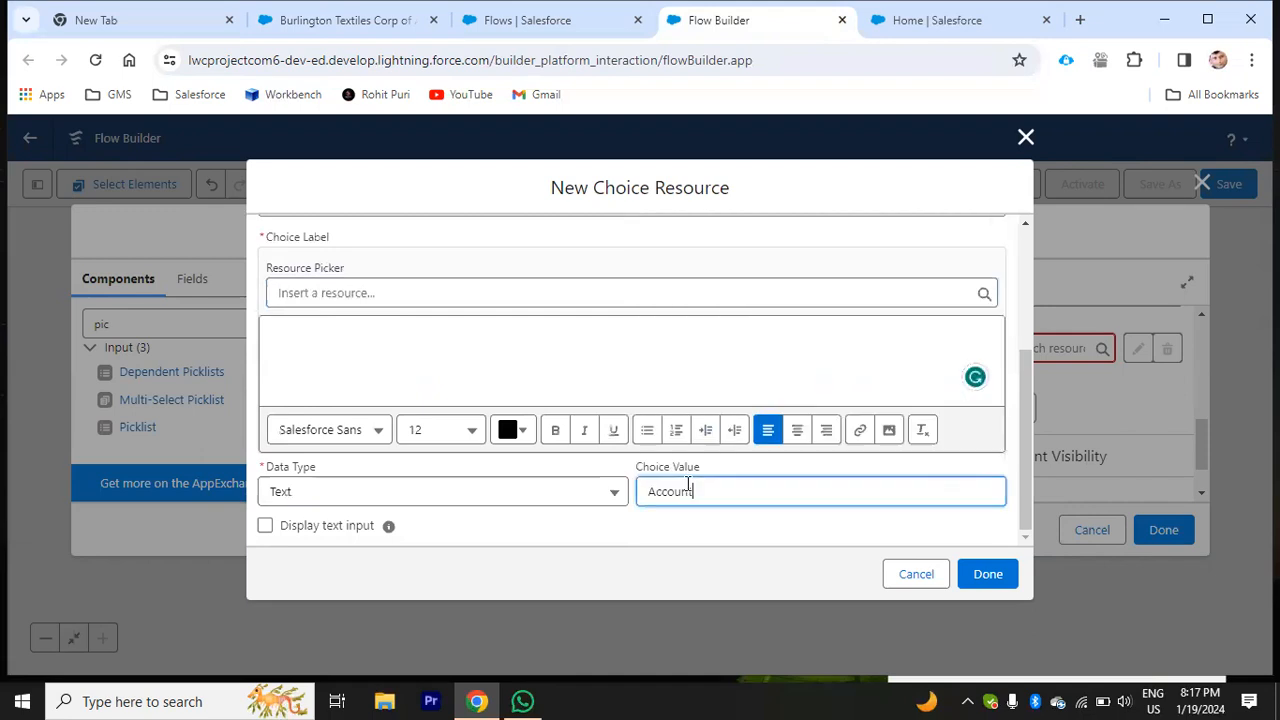
{"action": "left_click", "coordinate": [684, 534]}
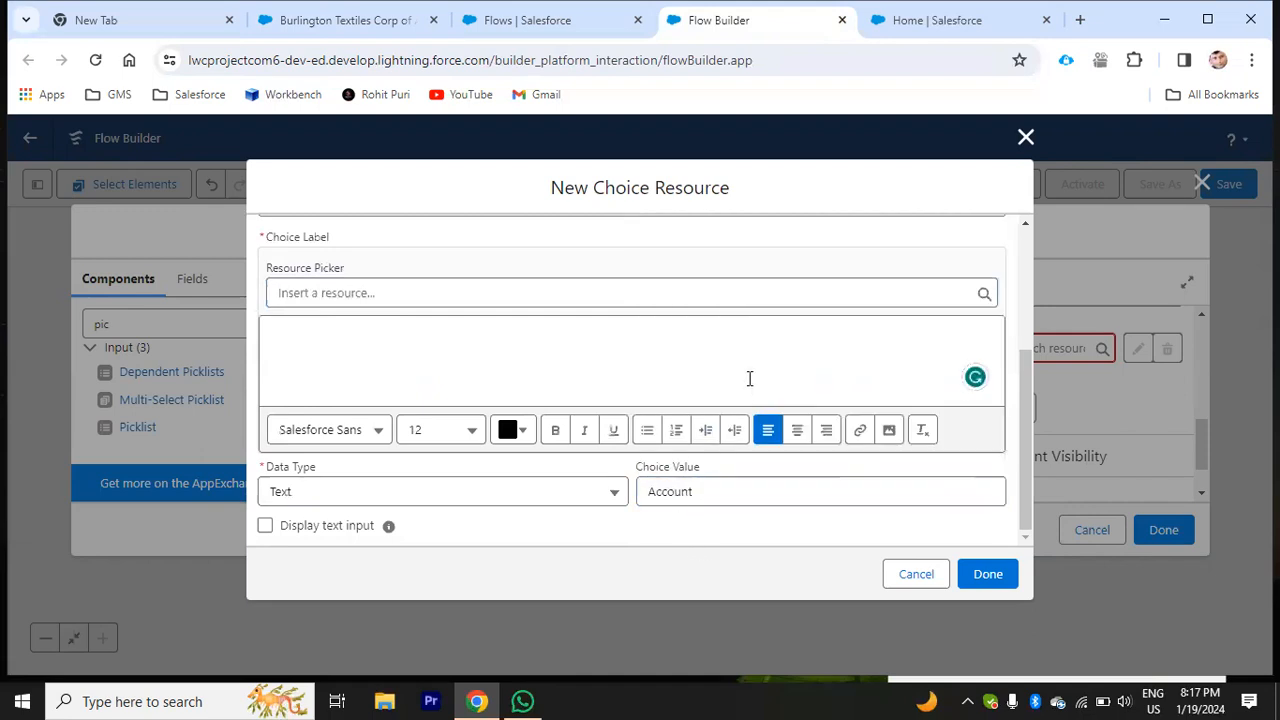
{"action": "left_click", "coordinate": [508, 341]}
{"action": "key", "text": "ctrl+v"}
{"action": "left_click", "coordinate": [988, 574]}
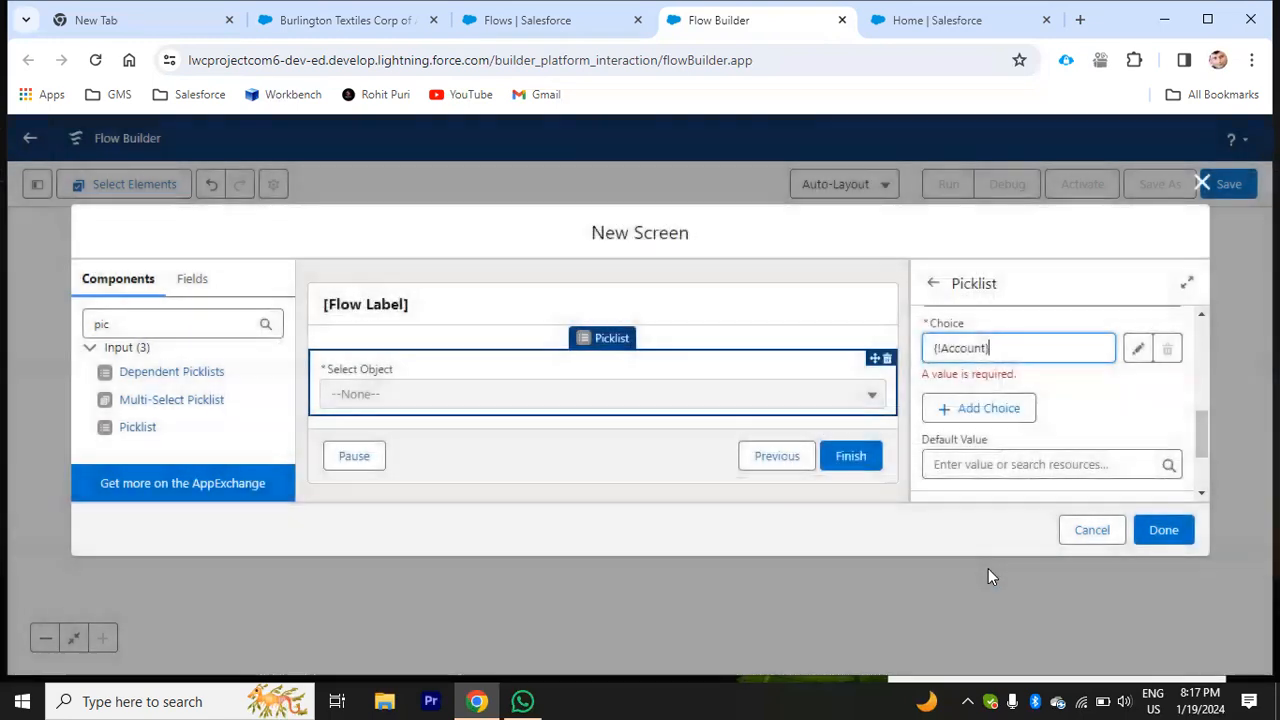
Step: Add a second choice to the Select Object picklist and start a new Choice resource with the API name Opportunity
{"action": "scroll", "coordinate": [1104, 412], "scroll_direction": "down", "scroll_amount": 1}
{"action": "scroll", "coordinate": [1091, 409], "scroll_direction": "up", "scroll_amount": 1}
{"action": "left_click", "coordinate": [990, 392]}
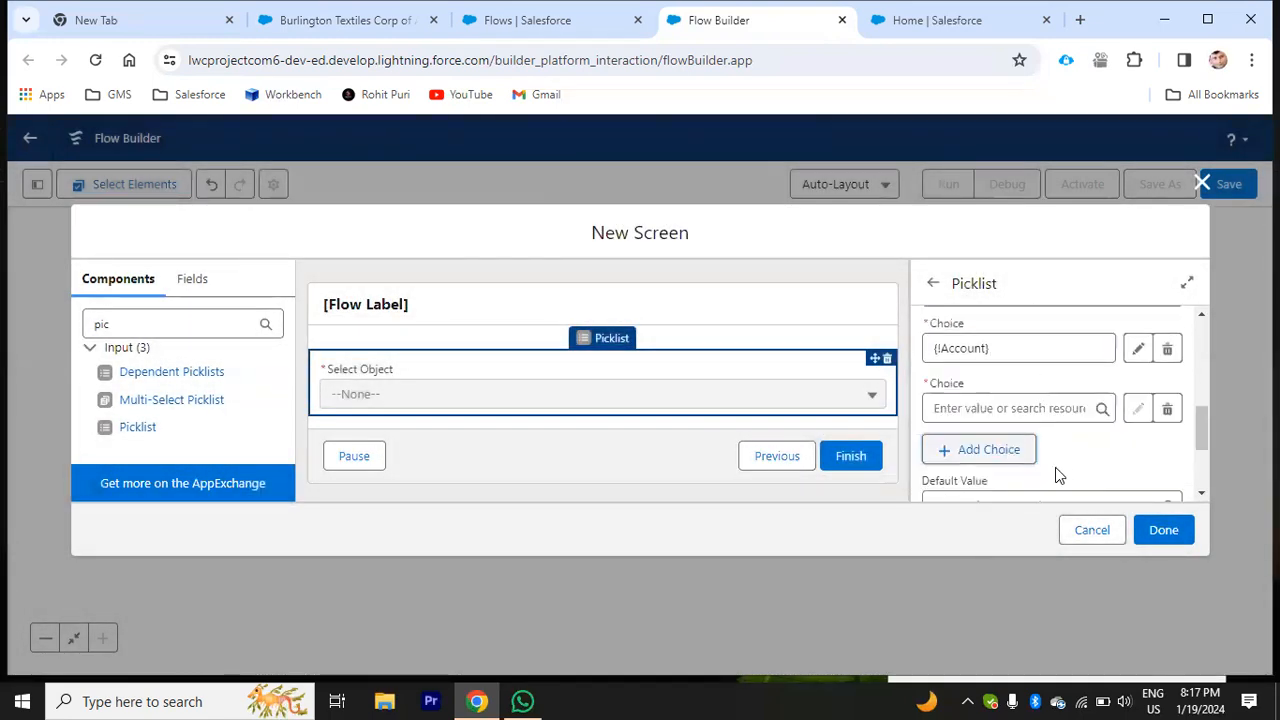
{"action": "left_click", "coordinate": [952, 410]}
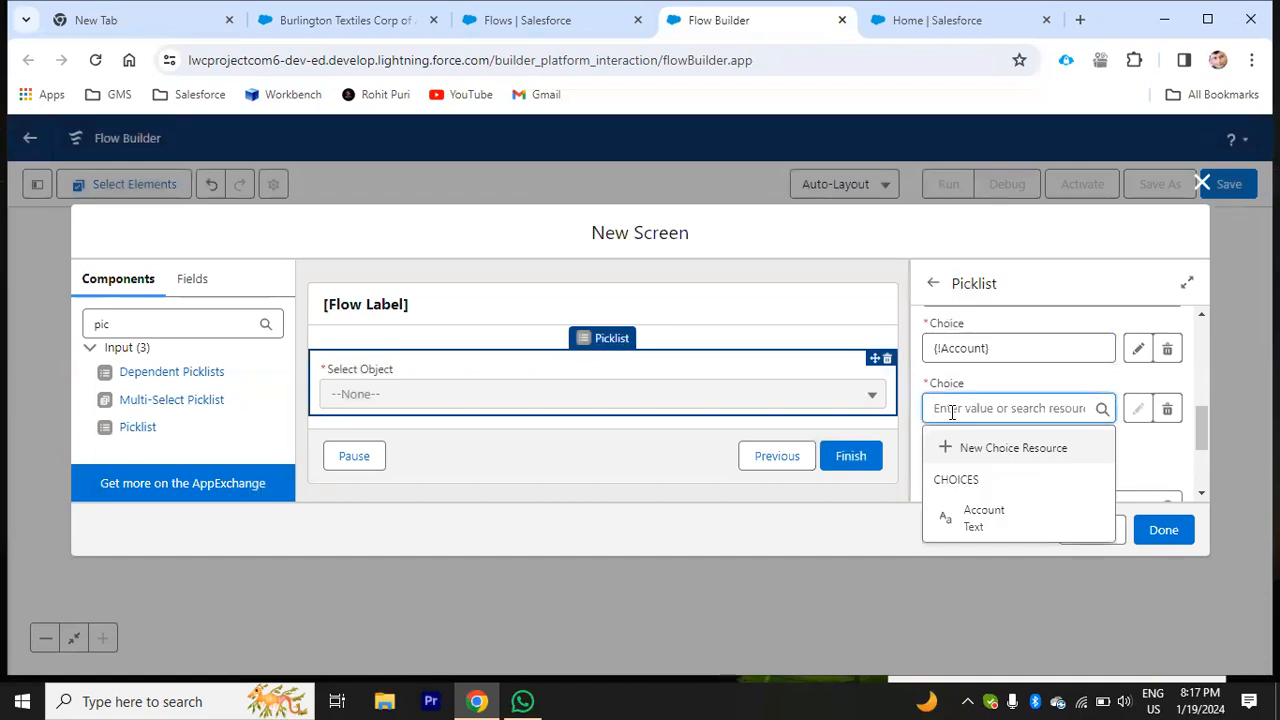
{"action": "left_click", "coordinate": [983, 452]}
{"action": "left_click", "coordinate": [438, 326]}
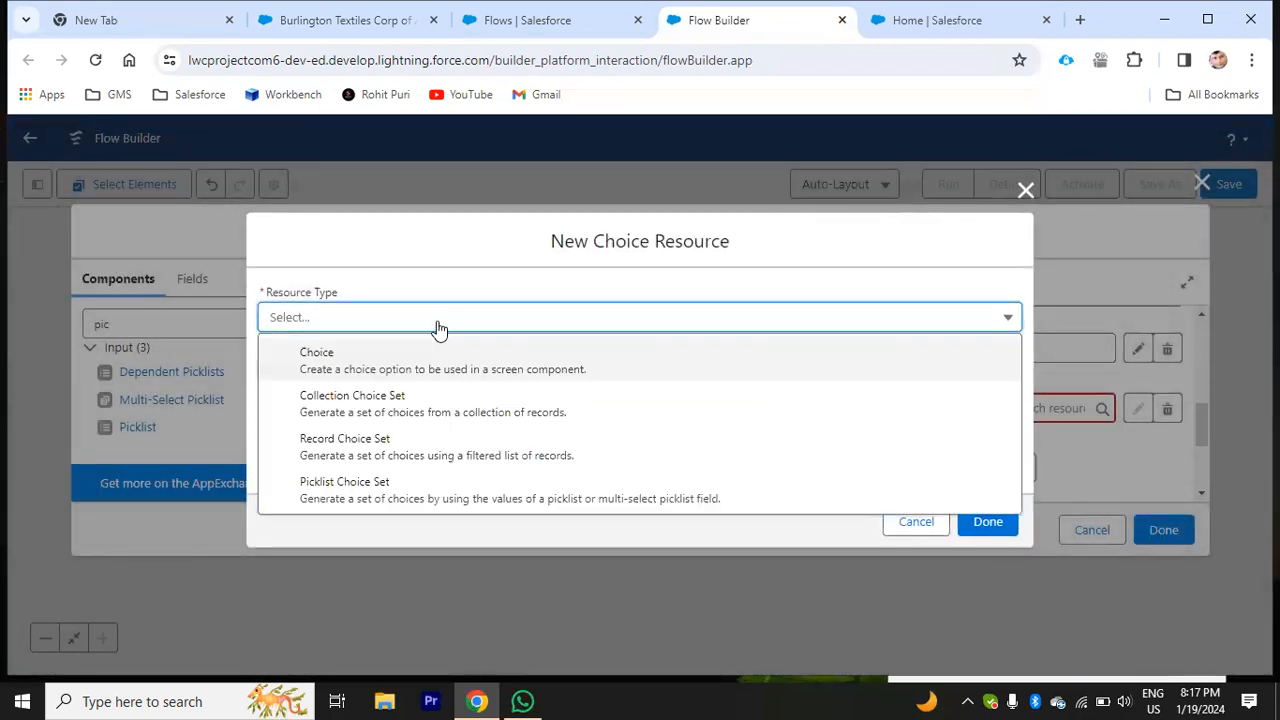
{"action": "left_click", "coordinate": [340, 366]}
{"action": "left_click", "coordinate": [356, 338]}
{"action": "type", "text": "Oppo"}
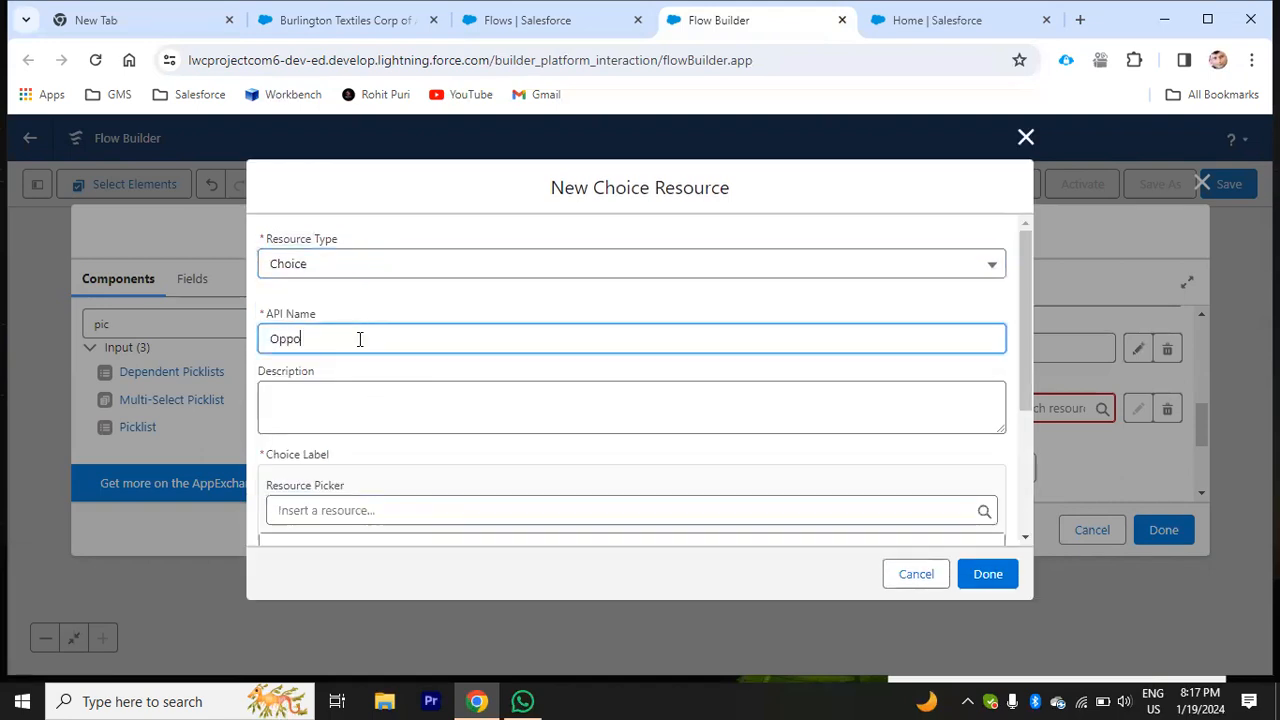
{"action": "type", "text": "rtunity"}
Step: Set the choice label and the choice value to Opportunity and finish the resource
{"action": "left_click_drag", "start_coordinate": [388, 339], "coordinate": [257, 334]}
{"action": "key", "text": "ctrl+c"}
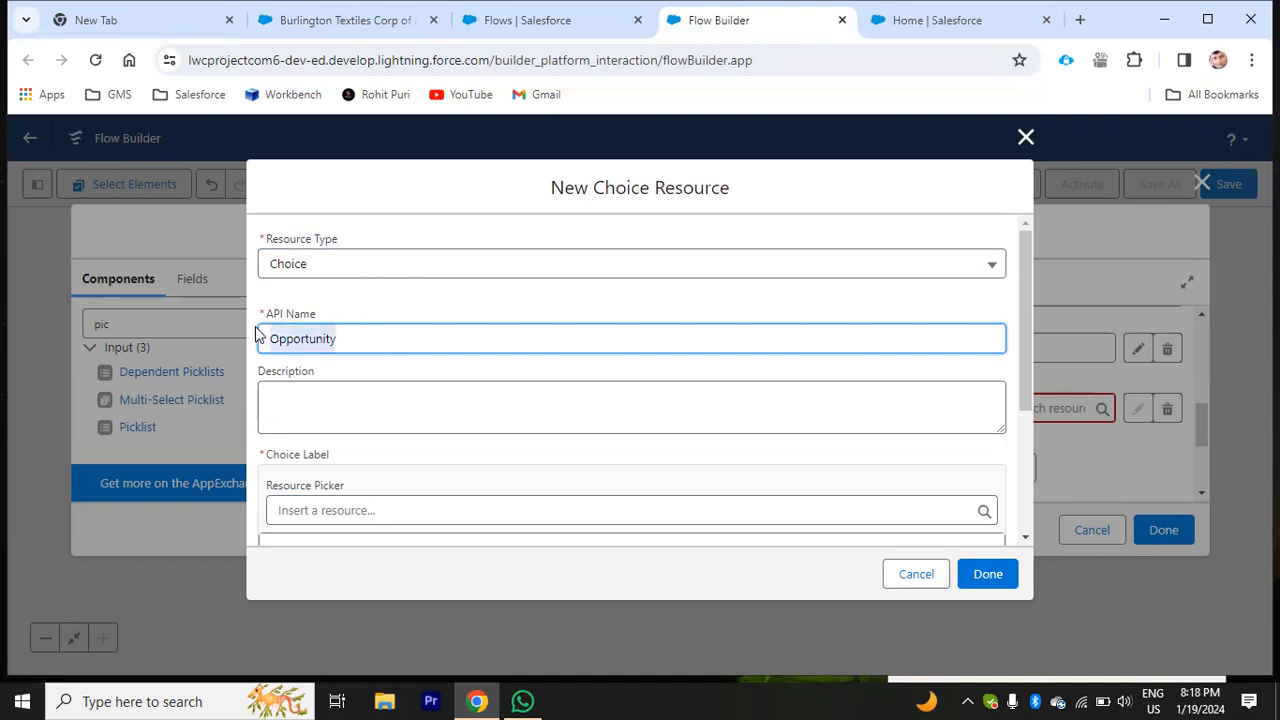
{"action": "scroll", "coordinate": [476, 435], "scroll_direction": "down", "scroll_amount": 2}
{"action": "left_click", "coordinate": [277, 323]}
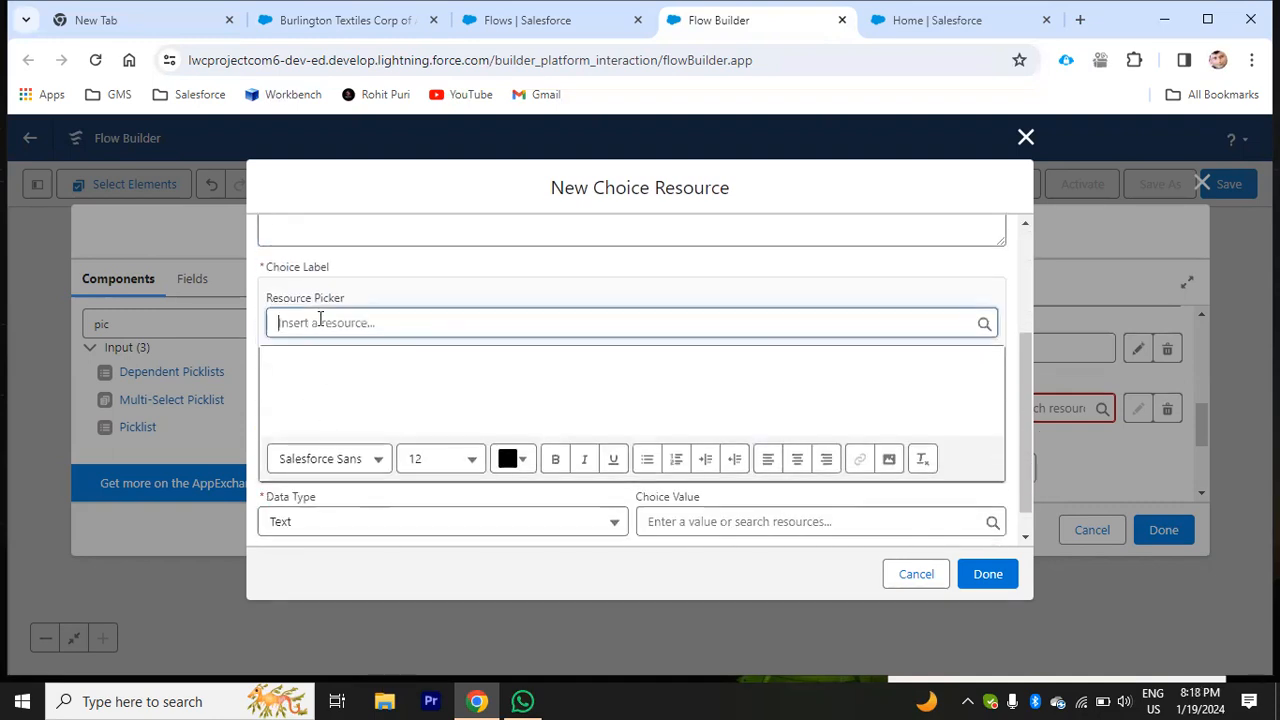
{"action": "left_click", "coordinate": [326, 268]}
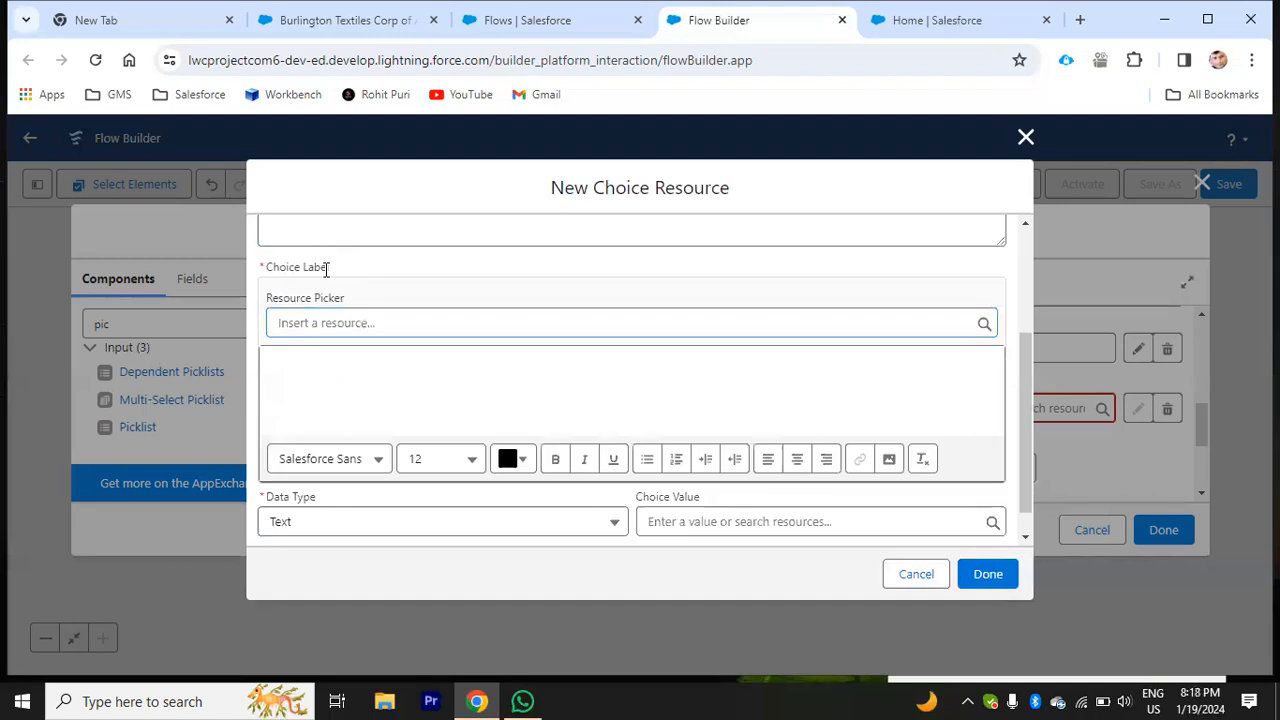
{"action": "left_click", "coordinate": [324, 371]}
{"action": "key", "text": "ctrl+v"}
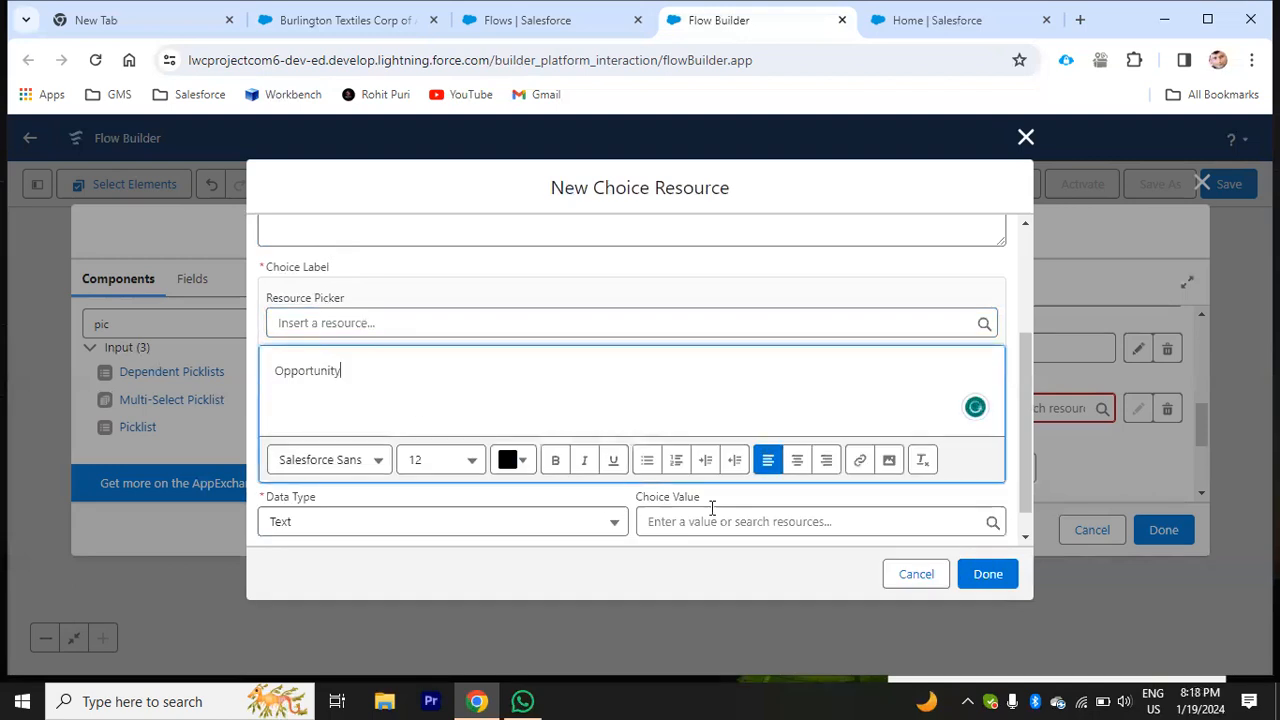
{"action": "left_click", "coordinate": [763, 521]}
{"action": "key", "text": "ctrl+v"}
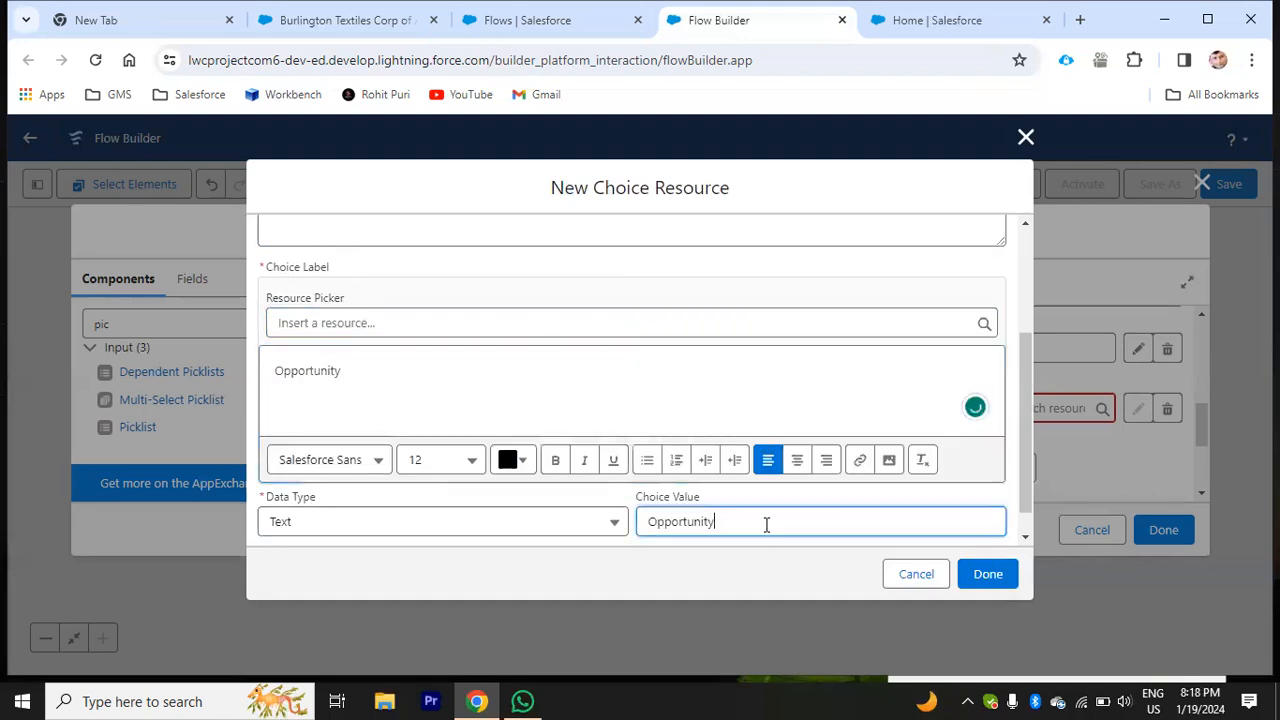
{"action": "left_click", "coordinate": [982, 572]}
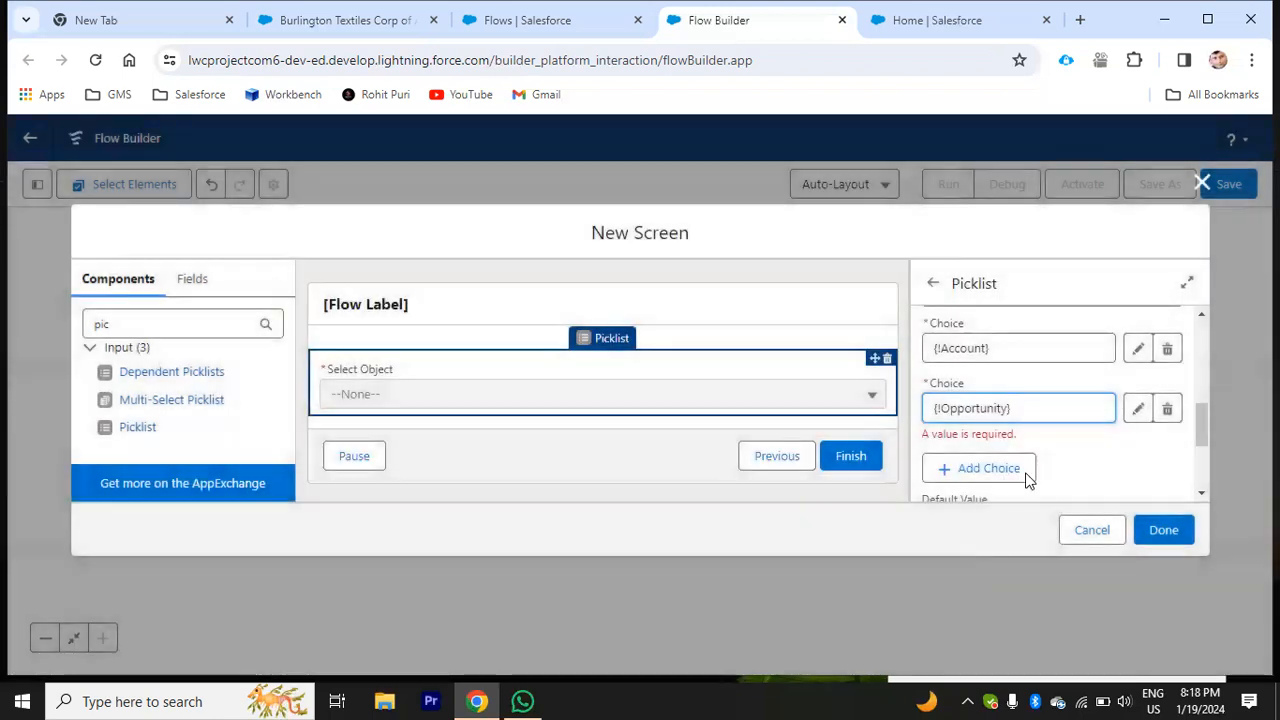
Step: Add a third choice to the picklist and start a new Choice resource with the API name Contacts
{"action": "left_click", "coordinate": [1006, 458]}
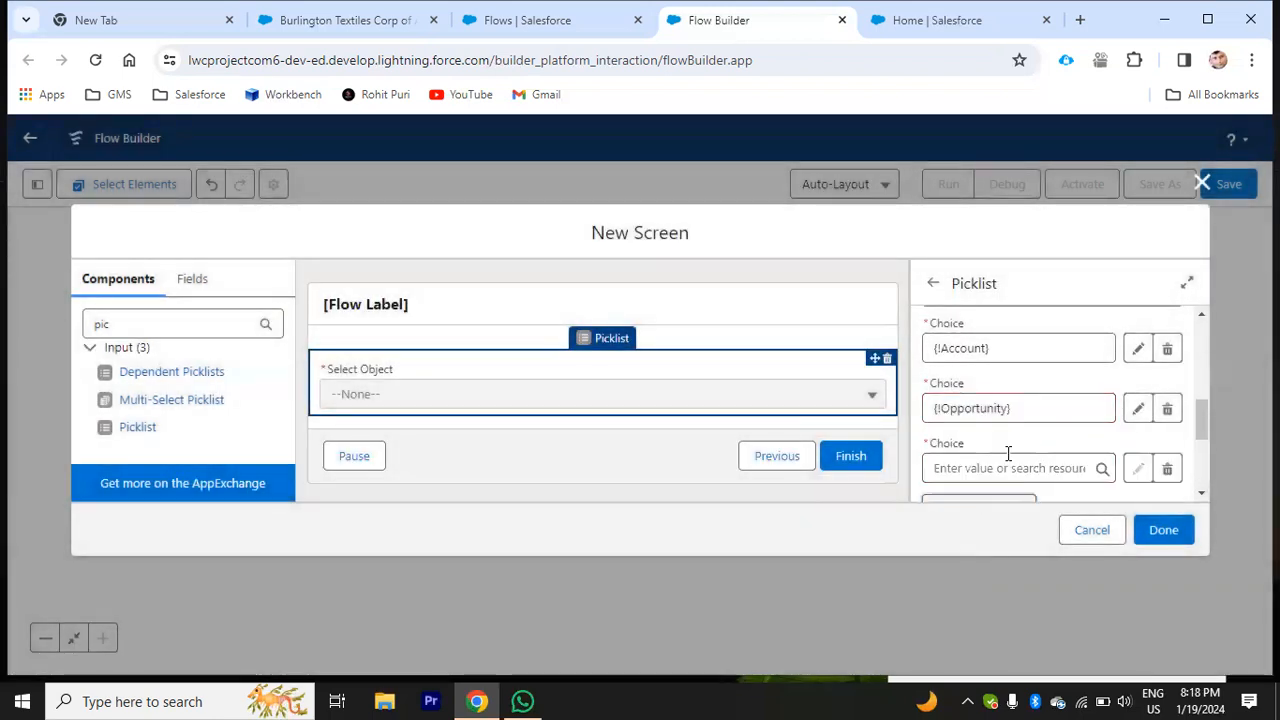
{"action": "scroll", "coordinate": [978, 398], "scroll_direction": "down", "scroll_amount": 2}
{"action": "scroll", "coordinate": [978, 398], "scroll_direction": "up", "scroll_amount": 2}
{"action": "left_click", "coordinate": [955, 345]}
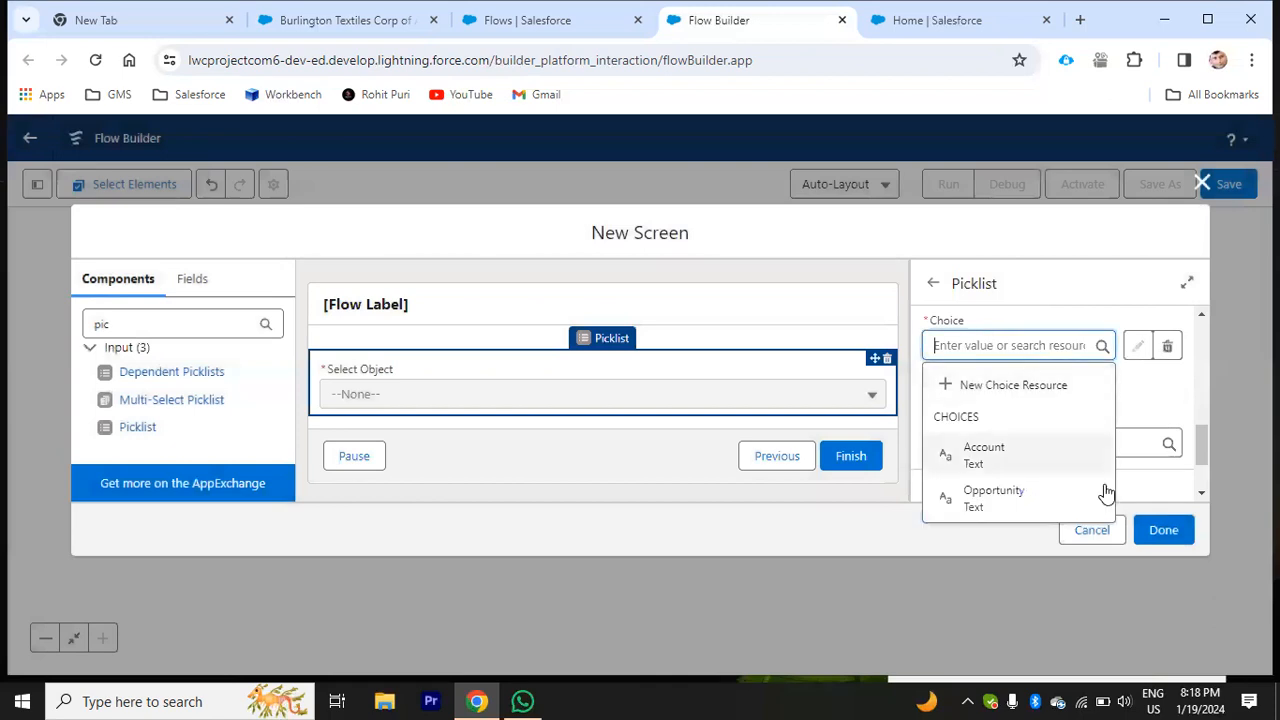
{"action": "left_click", "coordinate": [1006, 388]}
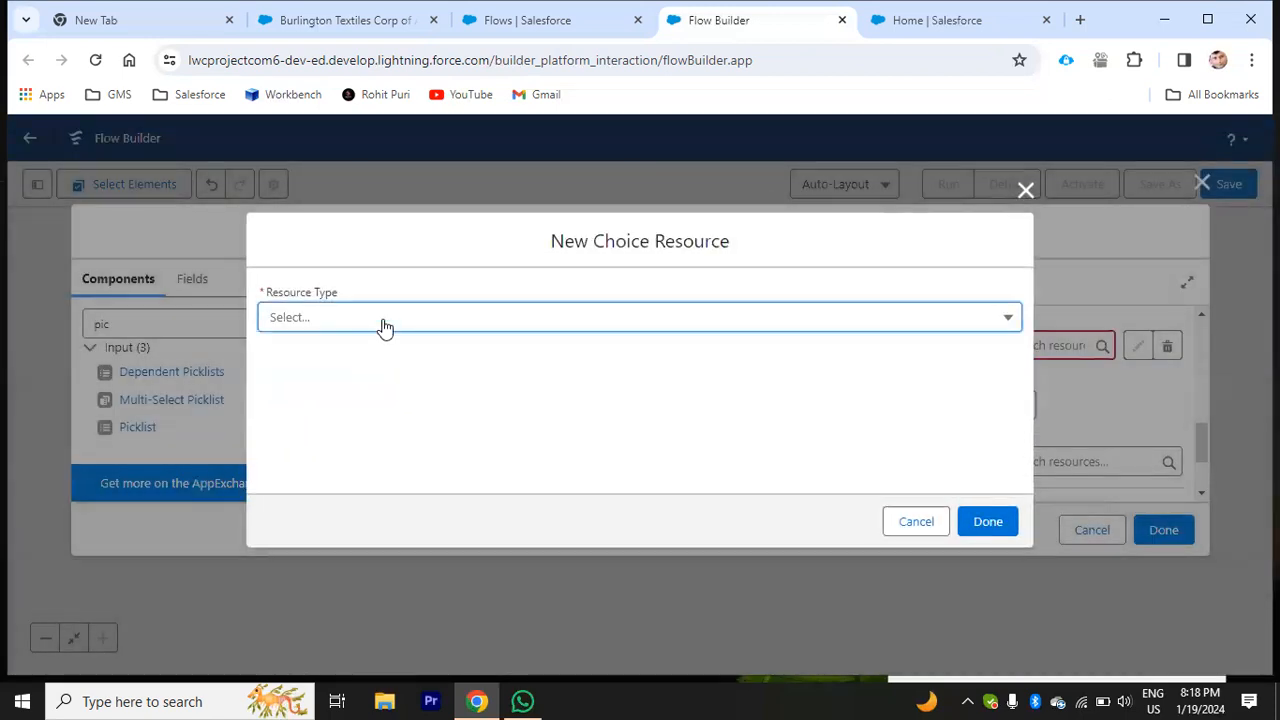
{"action": "left_click", "coordinate": [381, 318]}
{"action": "left_click", "coordinate": [377, 366]}
{"action": "left_click", "coordinate": [325, 337]}
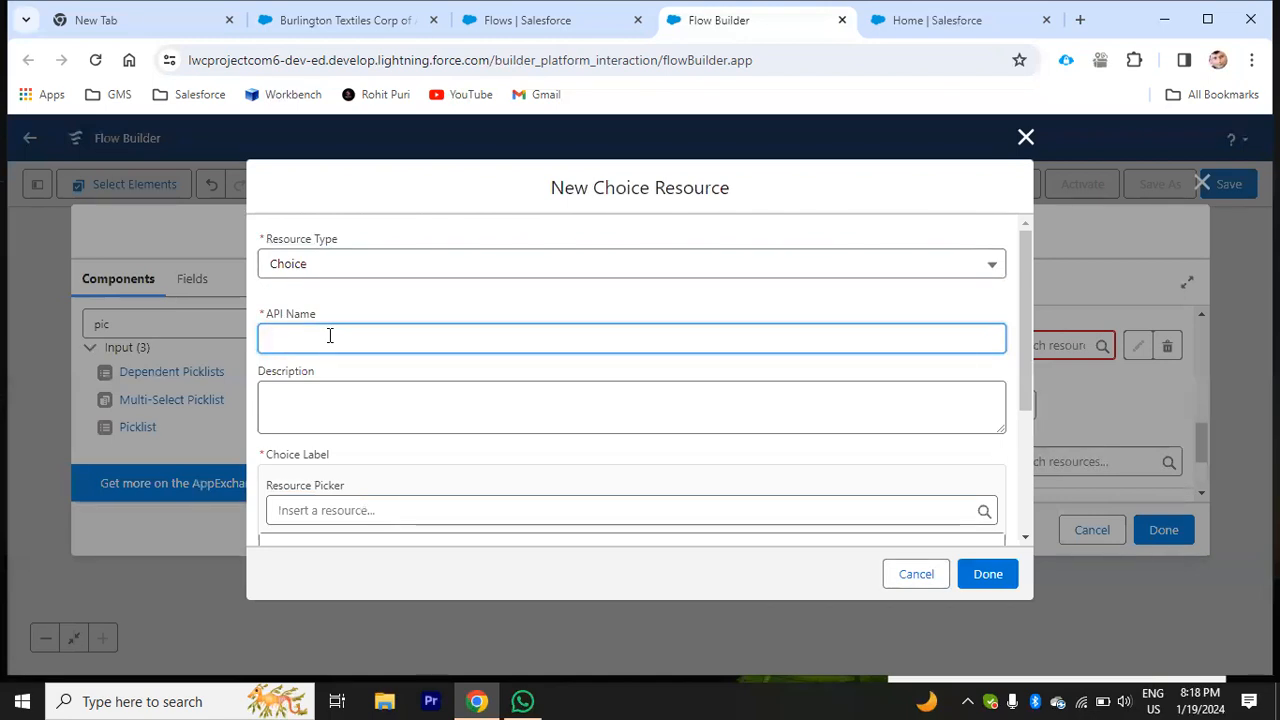
{"action": "type", "text": "ontacts"}
Step: Reuse the API name Contacts as the choice label and choice value, and finish the resource
{"action": "left_click", "coordinate": [371, 408]}
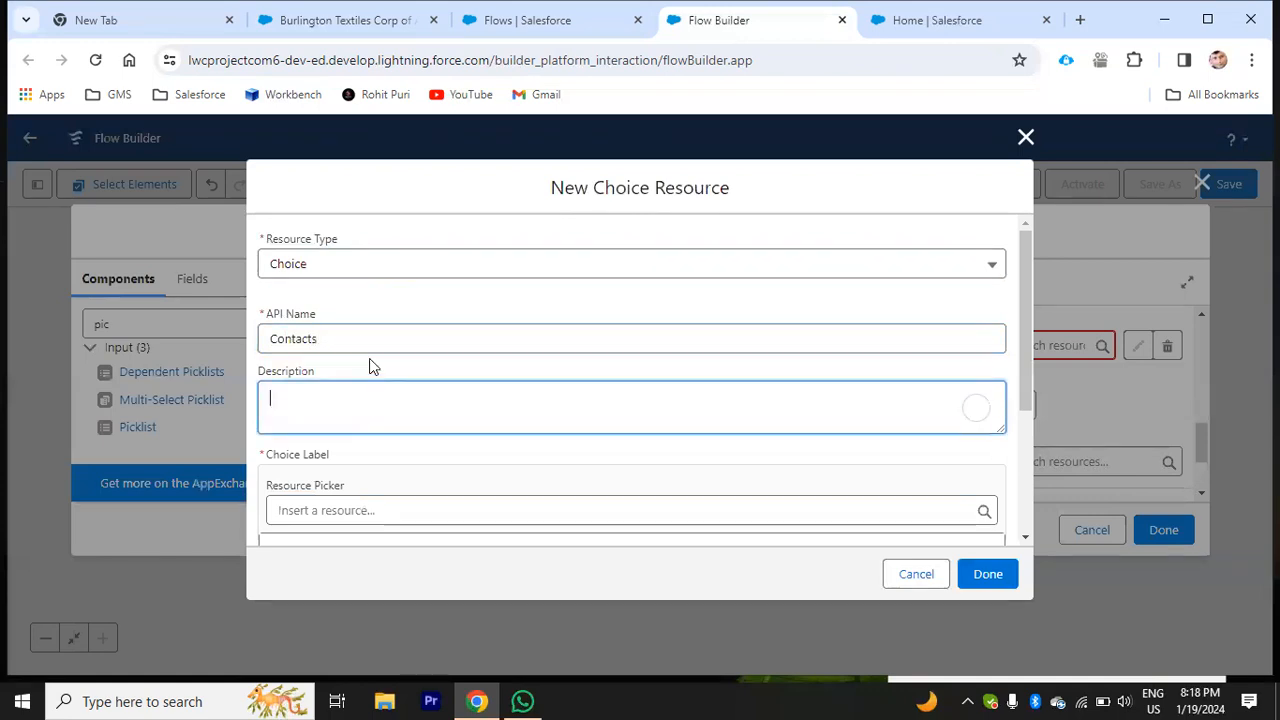
{"action": "left_click_drag", "start_coordinate": [366, 342], "coordinate": [229, 334]}
{"action": "key", "text": "ctrl+c"}
{"action": "scroll", "coordinate": [380, 446], "scroll_direction": "down", "scroll_amount": 3}
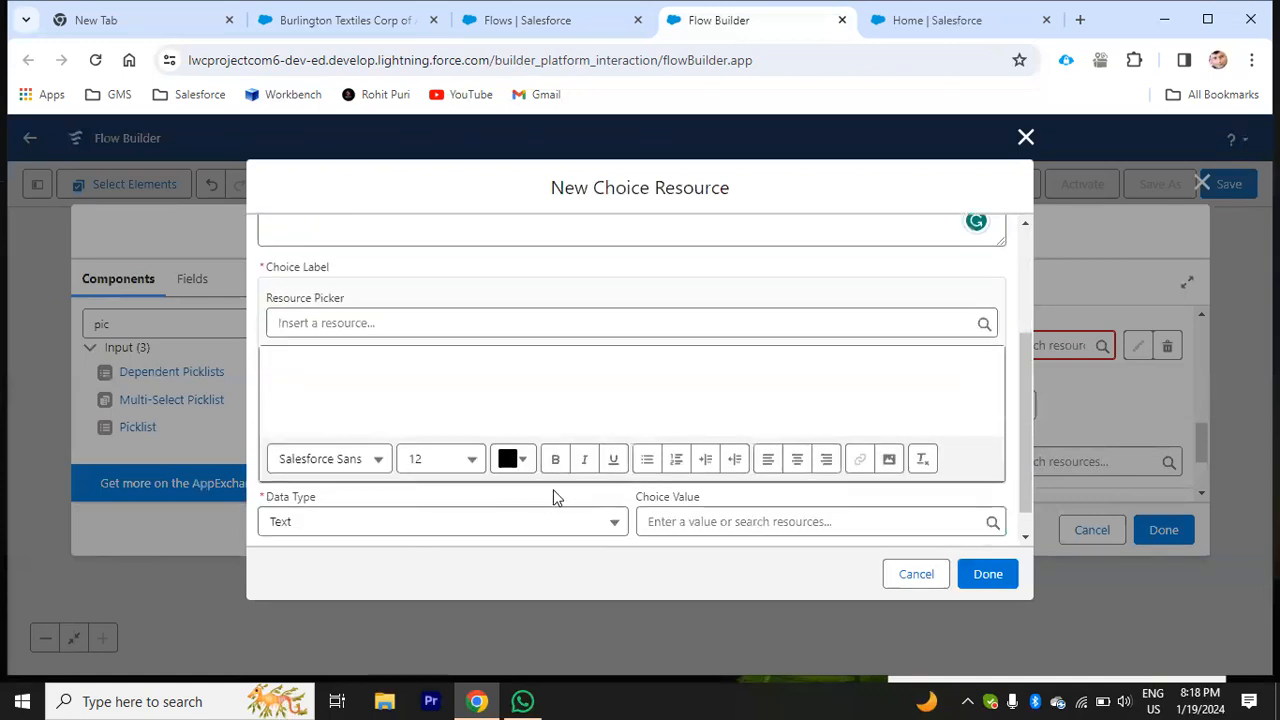
{"action": "left_click", "coordinate": [562, 390]}
{"action": "key", "text": "ctrl+v"}
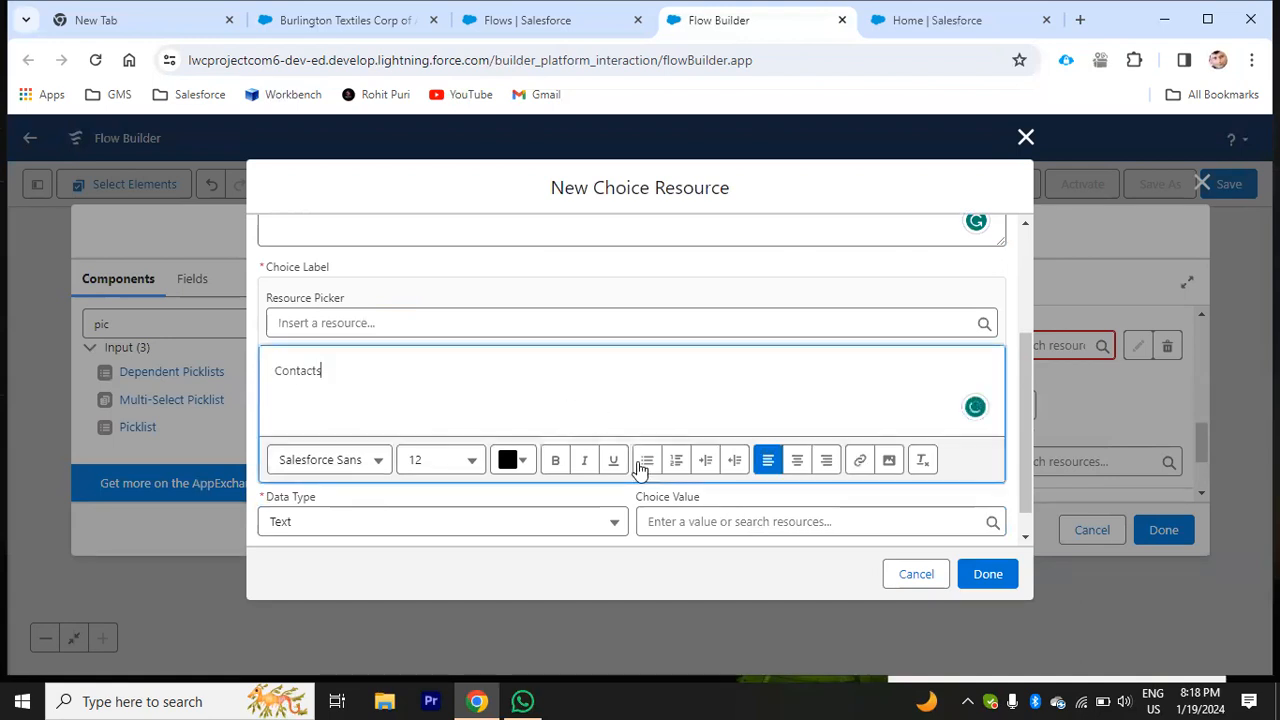
{"action": "left_click", "coordinate": [717, 513]}
{"action": "key", "text": "ctrl+v"}
{"action": "left_click", "coordinate": [987, 574]}
Step: Label the screen Select Object UI with the API name Select_Object_UI and finish the screen element
{"action": "scroll", "coordinate": [1090, 415], "scroll_direction": "down", "scroll_amount": 1}
{"action": "scroll", "coordinate": [1092, 400], "scroll_direction": "up", "scroll_amount": 3}
{"action": "scroll", "coordinate": [1090, 400], "scroll_direction": "up", "scroll_amount": 5}
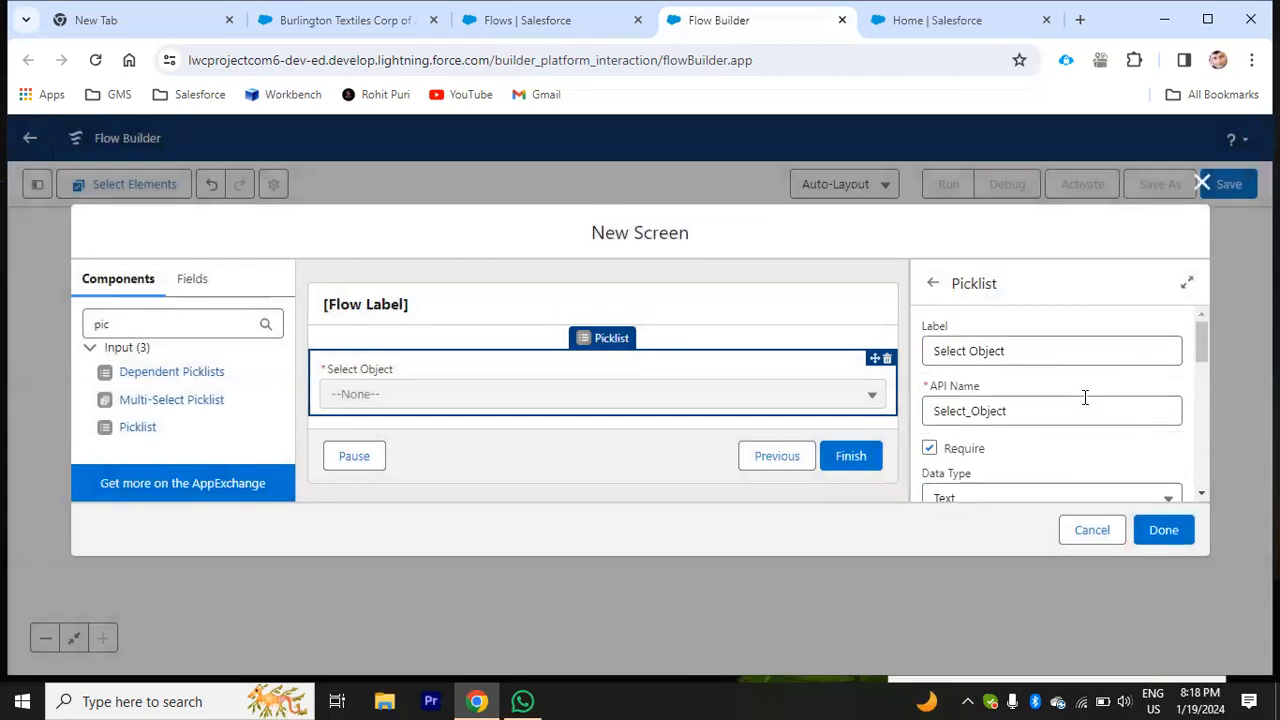
{"action": "left_click", "coordinate": [1163, 530]}
{"action": "left_click", "coordinate": [467, 306]}
{"action": "left_click", "coordinate": [950, 342]}
{"action": "type", "text": "Se"}
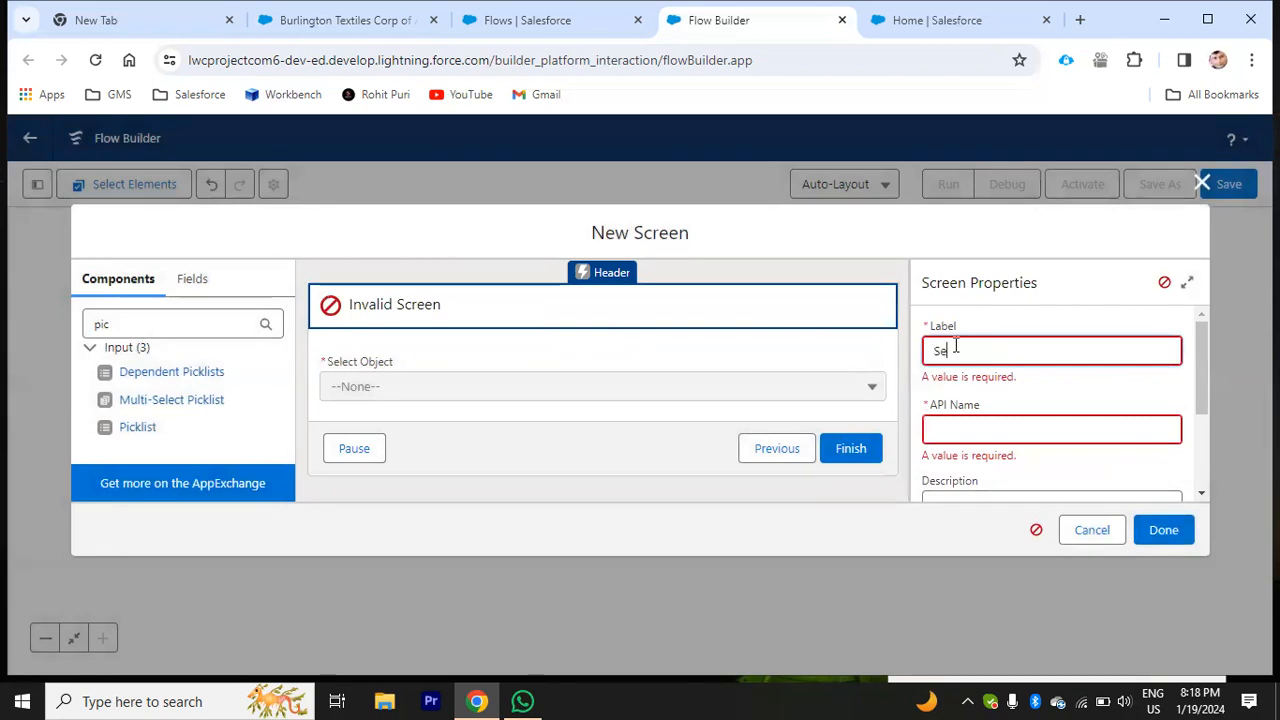
{"action": "type", "text": "lect Object "}
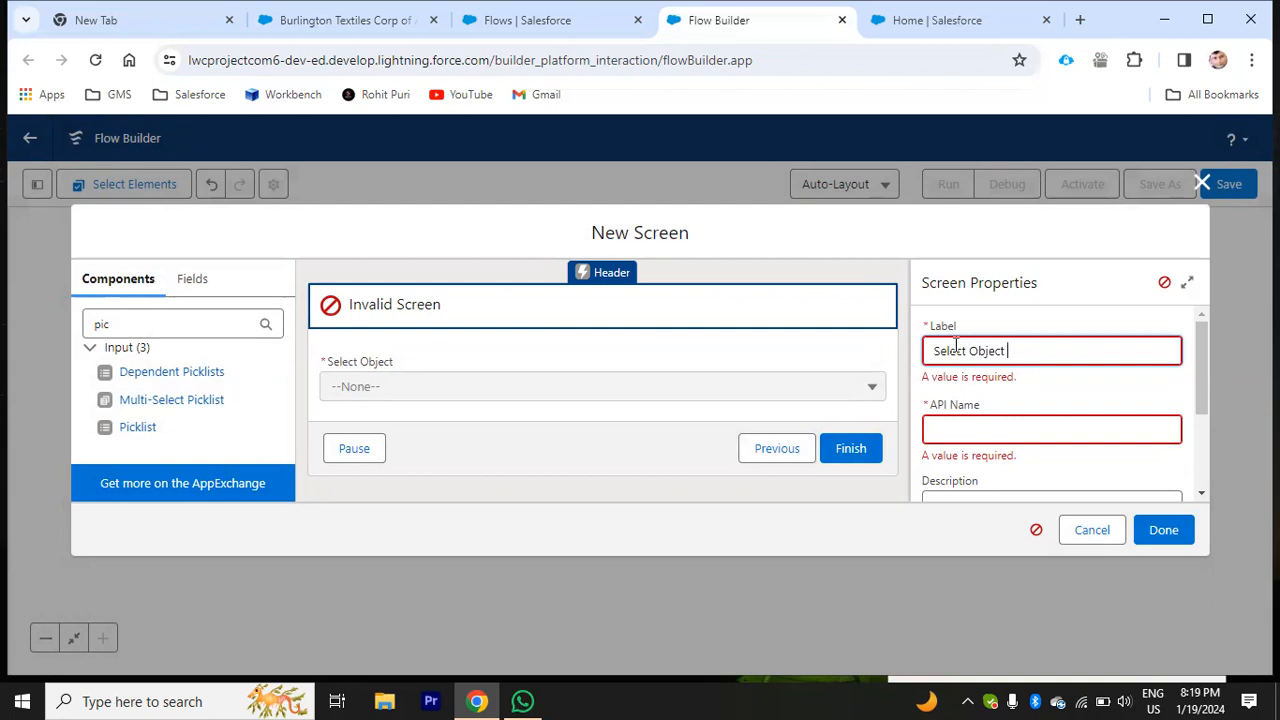
{"action": "type", "text": "UI"}
{"action": "left_click", "coordinate": [972, 411]}
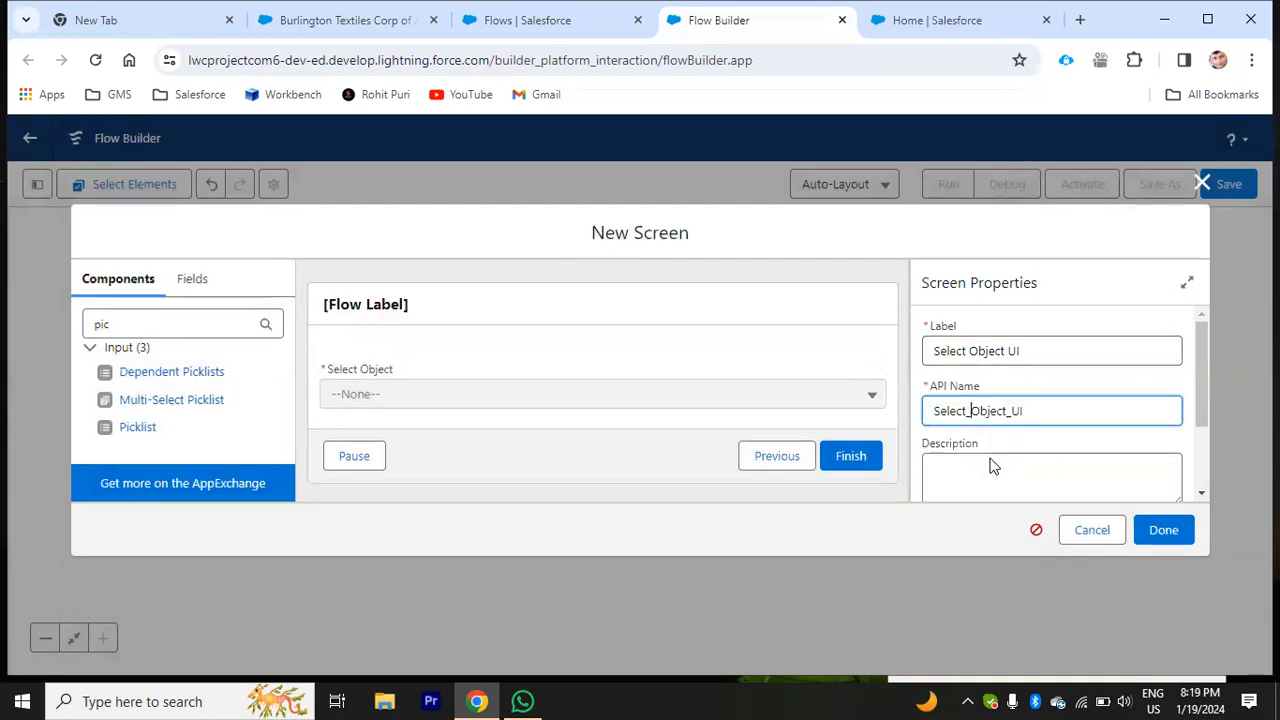
{"action": "scroll", "coordinate": [993, 466], "scroll_direction": "down", "scroll_amount": 2}
{"action": "left_click", "coordinate": [1163, 530]}
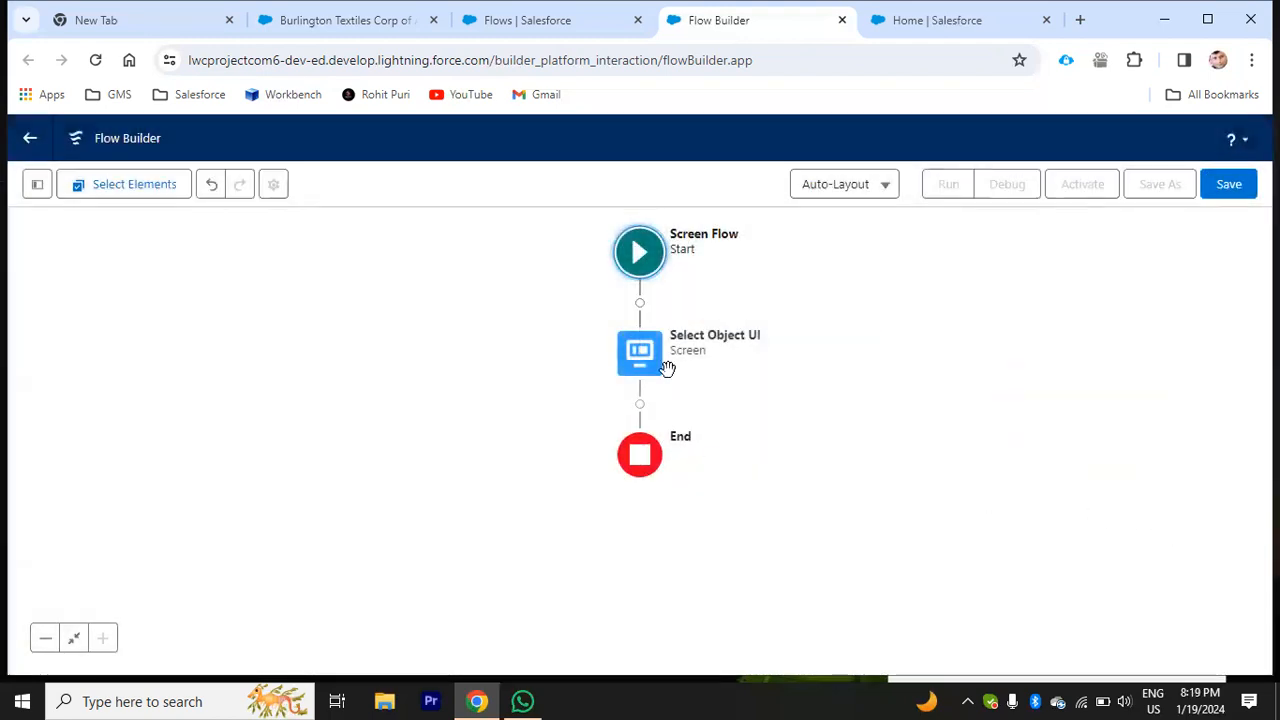
Step: Save the flow with the label Record Create and the API name Record_Create
{"action": "left_click", "coordinate": [1218, 191]}
{"action": "left_click", "coordinate": [427, 335]}
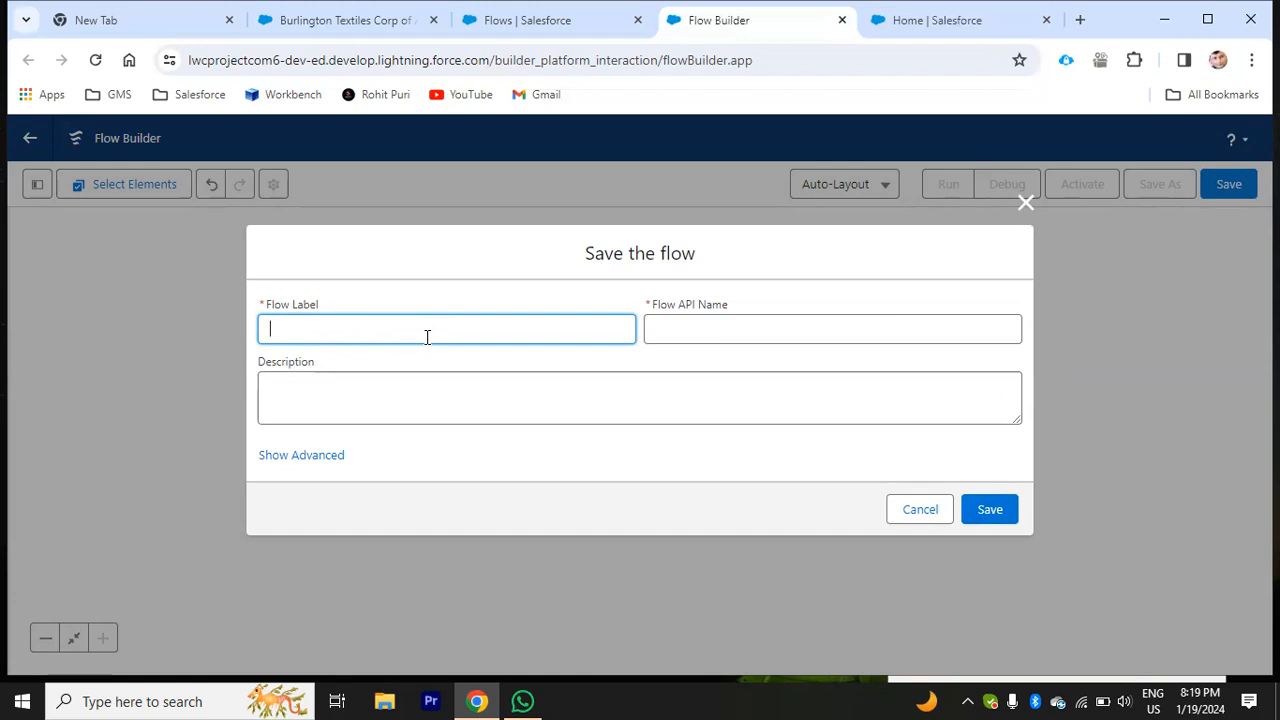
{"action": "type", "text": "C"}
{"action": "key", "text": "BackSpace"}
{"action": "type", "text": "record Create"}
{"action": "left_click", "coordinate": [271, 330]}
{"action": "key", "text": "Delete"}
{"action": "type", "text": "R"}
{"action": "left_click", "coordinate": [836, 348]}
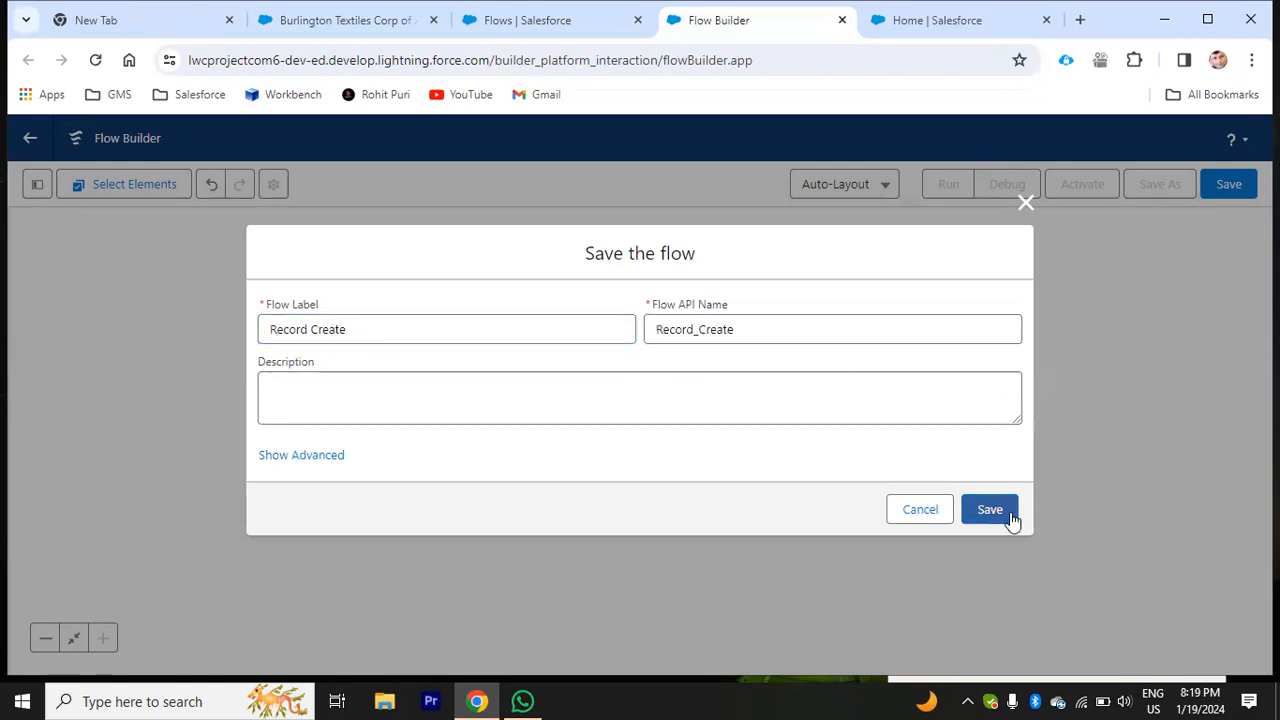
{"action": "left_click", "coordinate": [994, 512]}
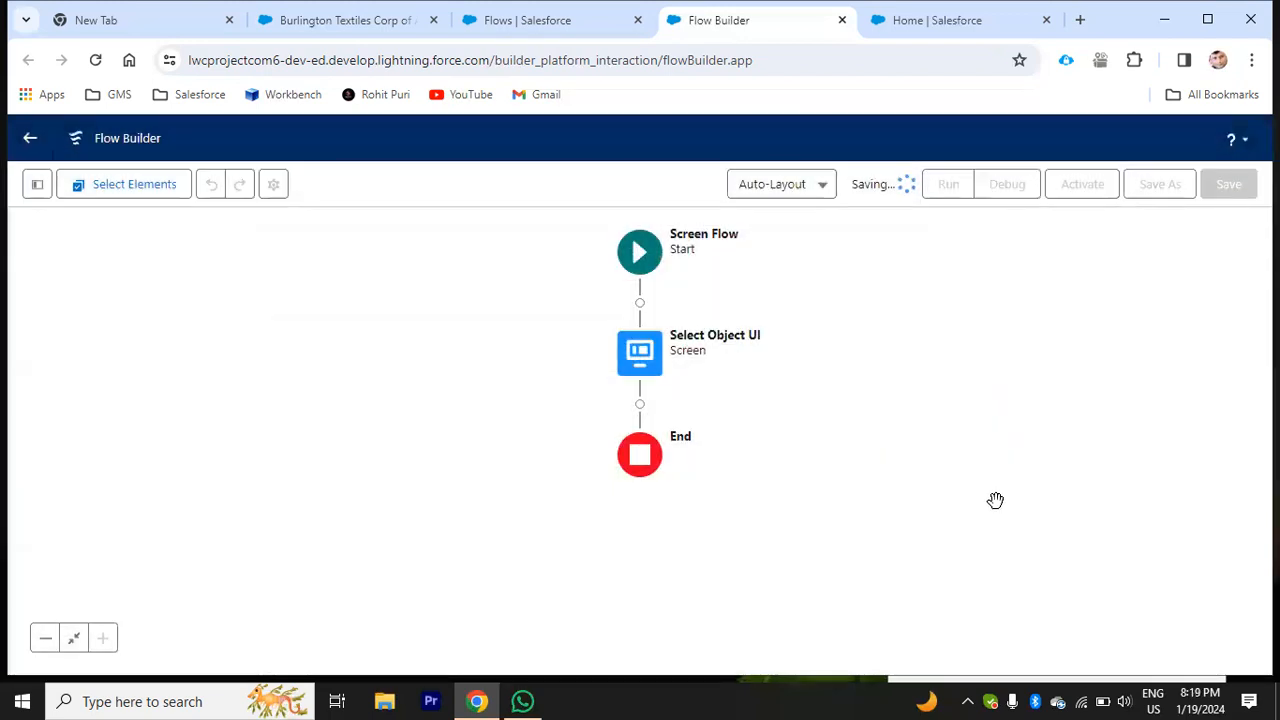
Step: Debug the flow with the default options and choose Account in the Select Object picklist
{"action": "left_click", "coordinate": [1006, 186]}
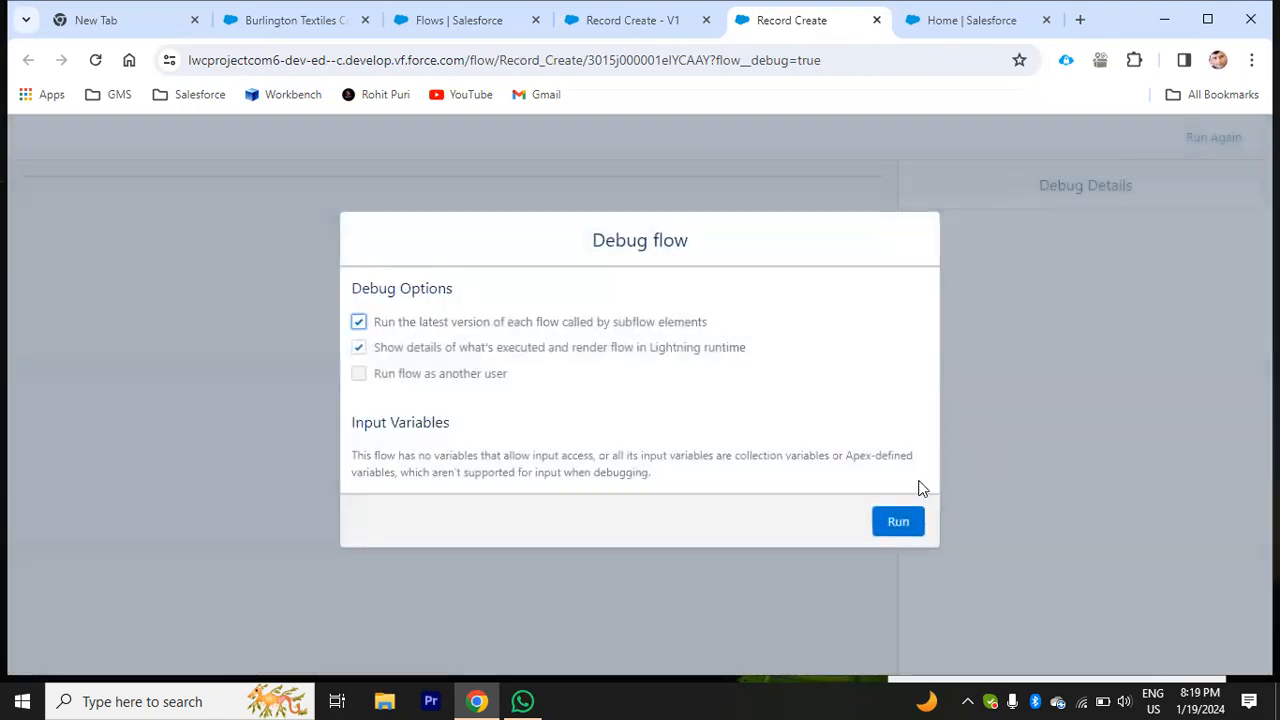
{"action": "left_click", "coordinate": [880, 521]}
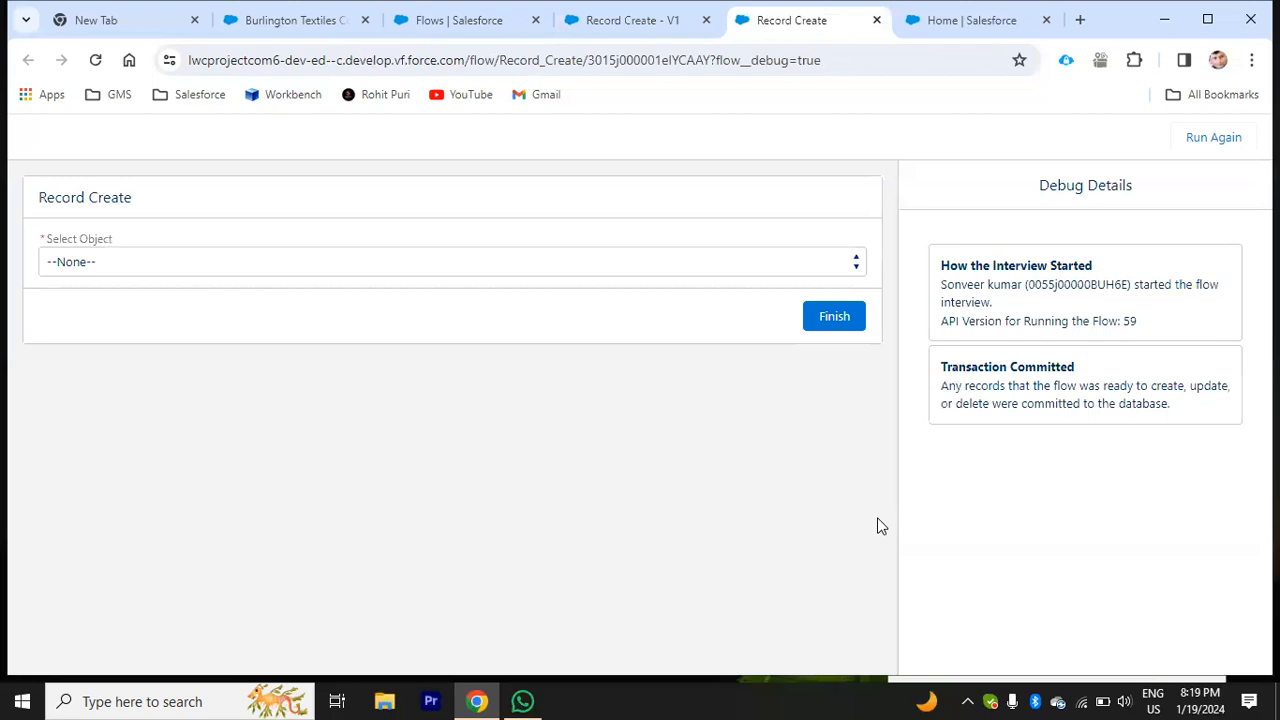
{"action": "left_click", "coordinate": [251, 259]}
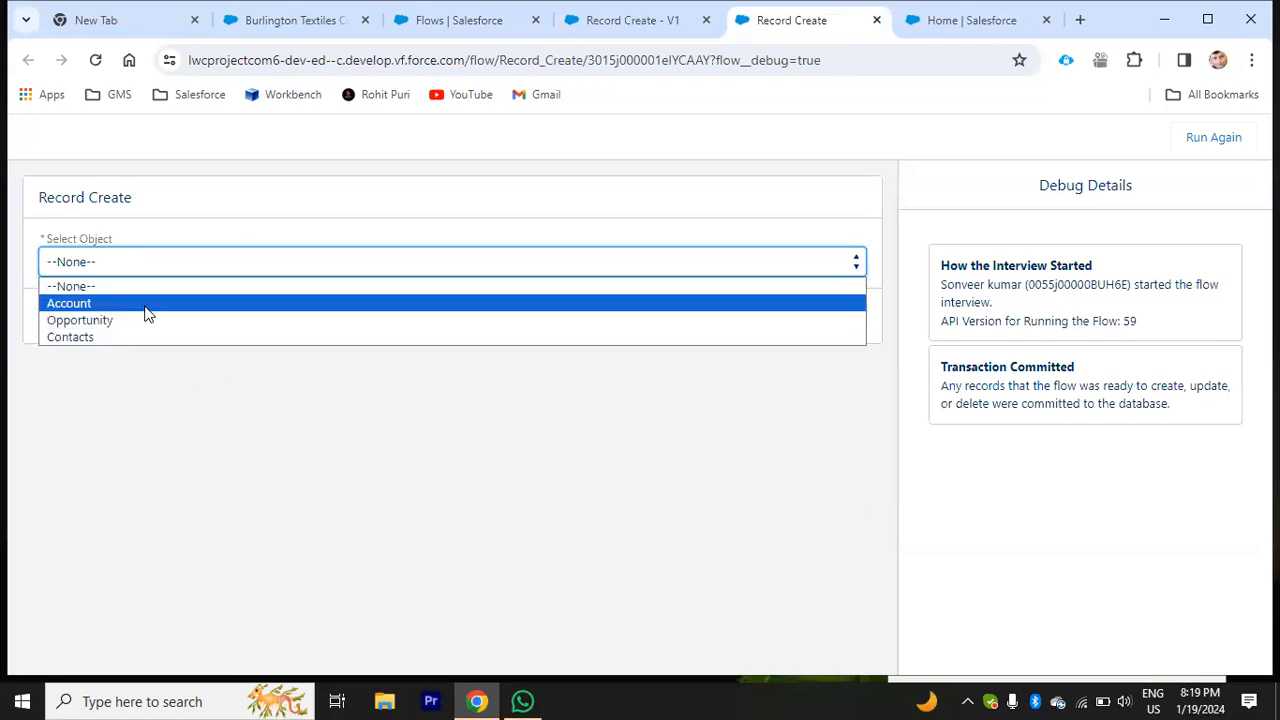
{"action": "left_click", "coordinate": [85, 305]}
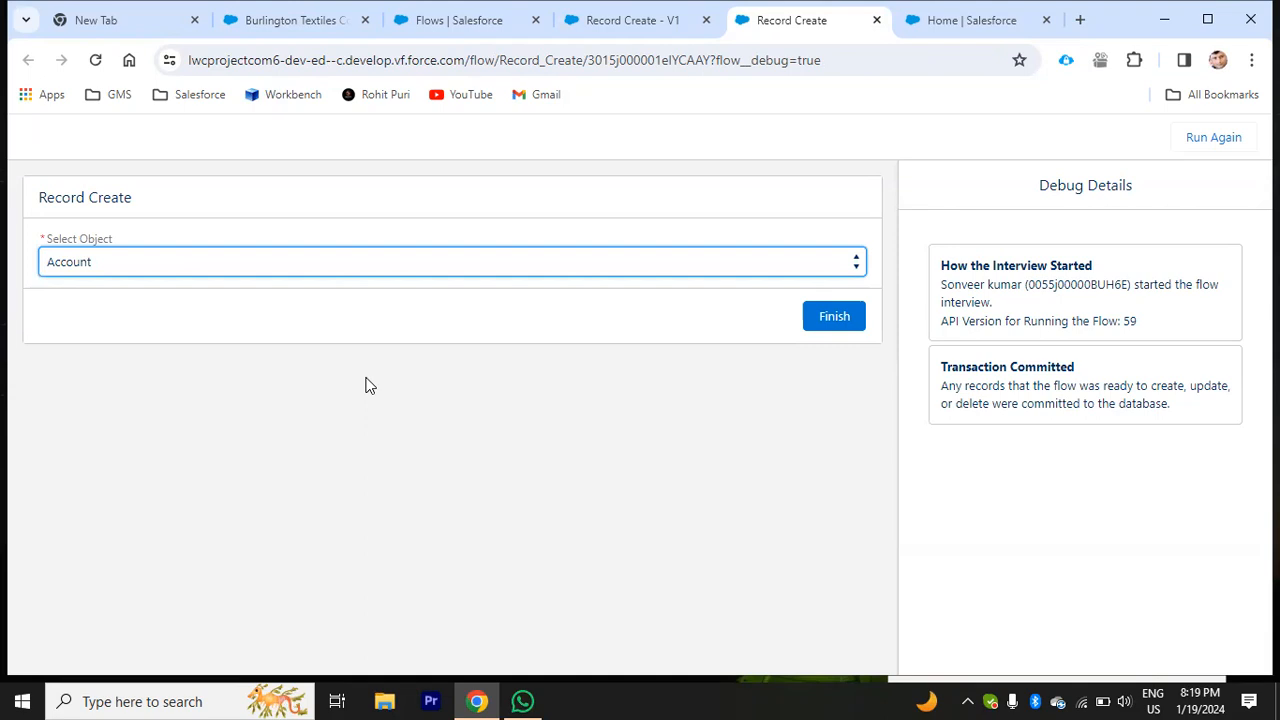
Step: Finish the debug run of the flow and return to the Record Create flow canvas
{"action": "left_click", "coordinate": [834, 318]}
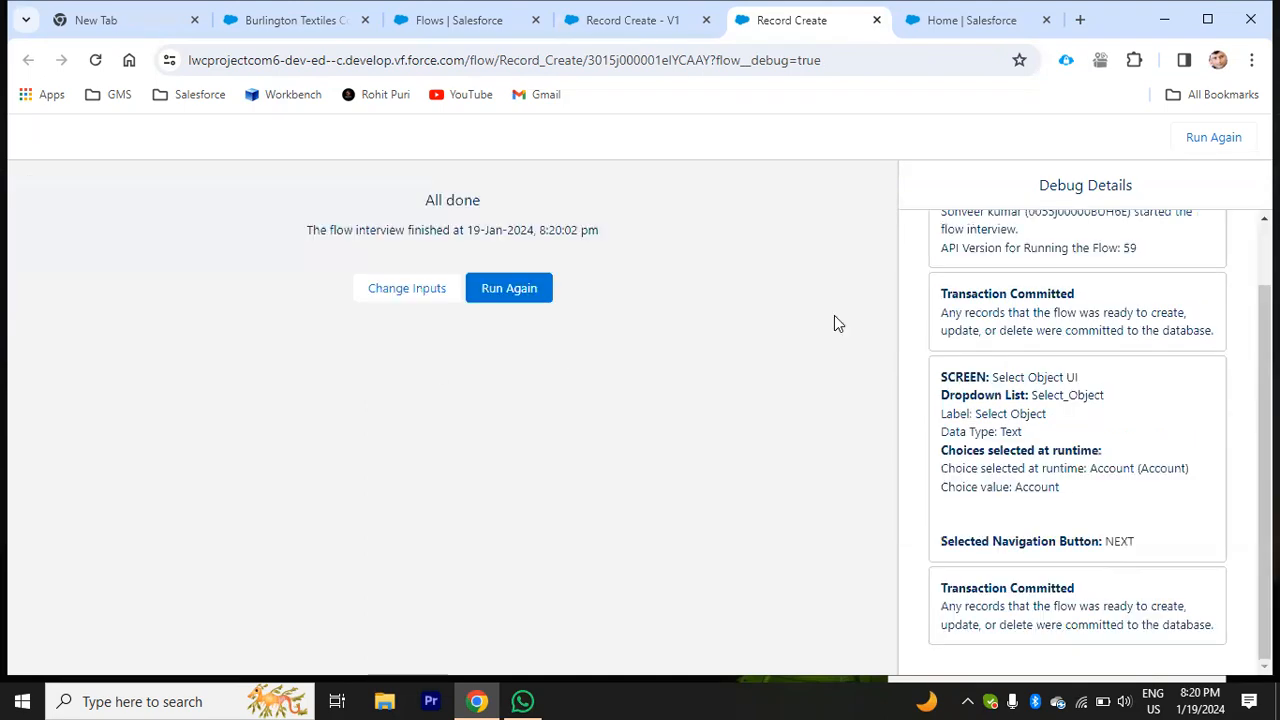
{"action": "left_click", "coordinate": [875, 22]}
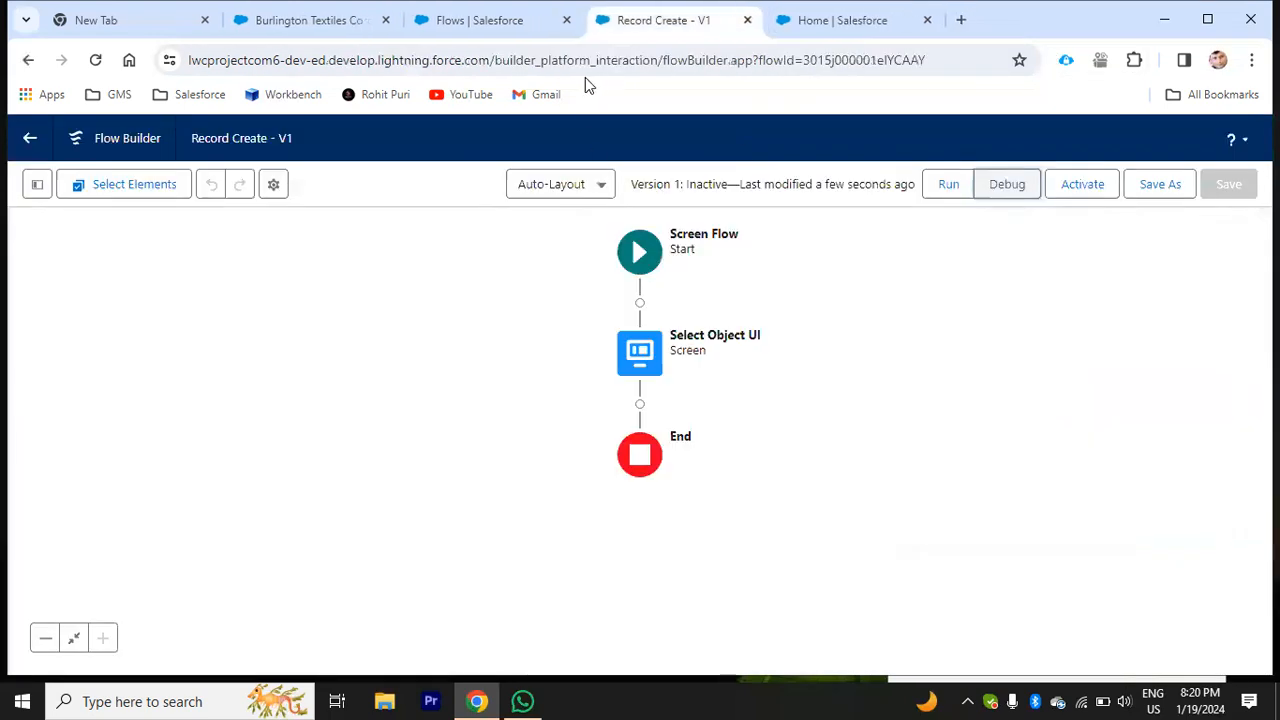
{"action": "left_click", "coordinate": [636, 252]}
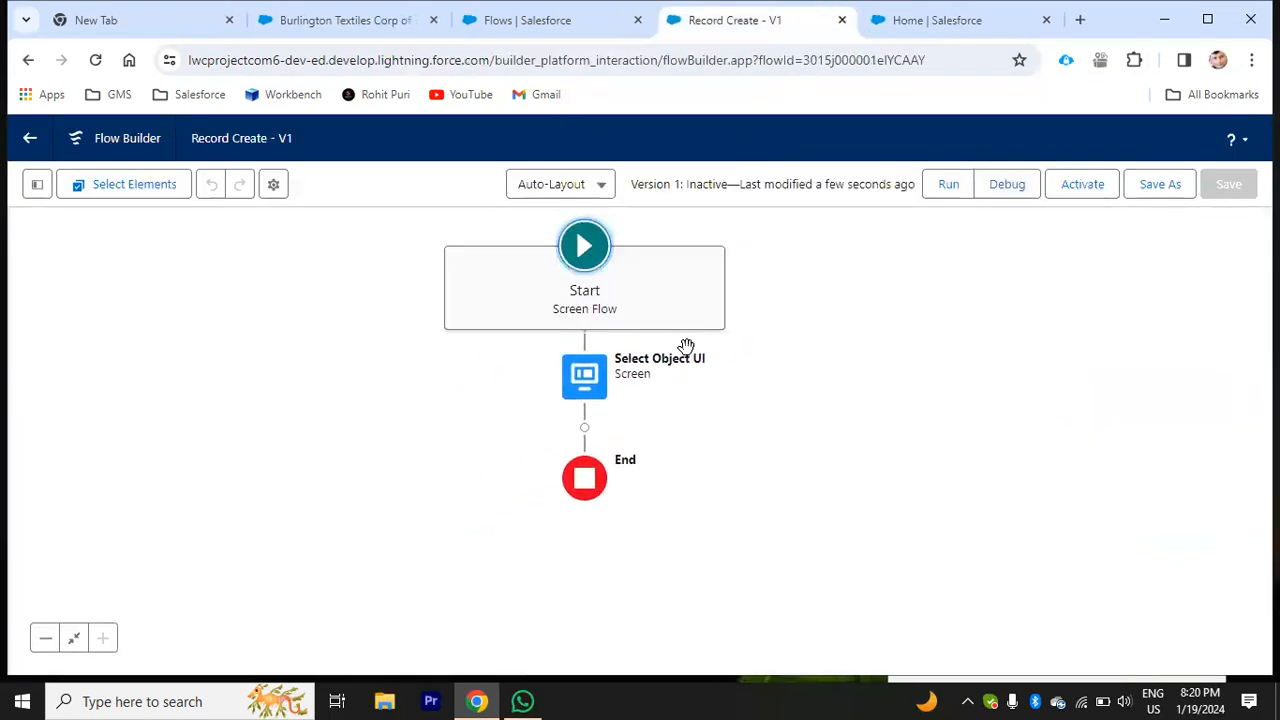
{"action": "left_click", "coordinate": [810, 388]}
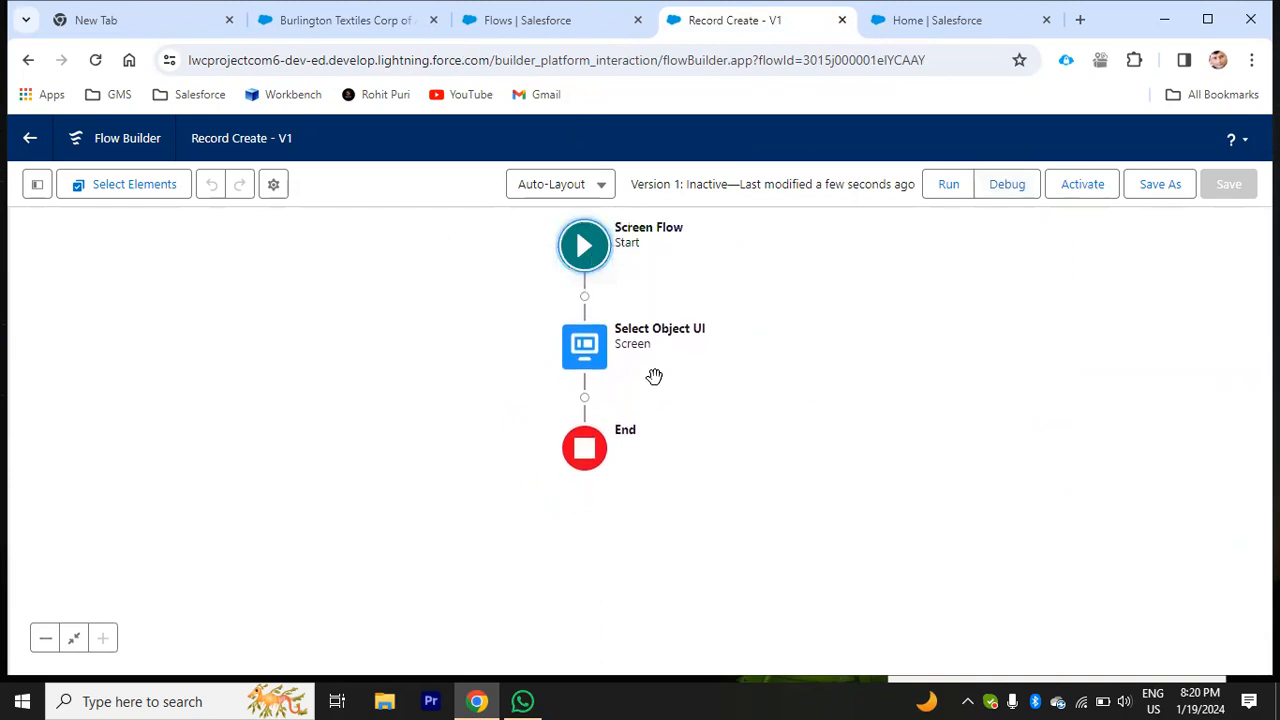
Step: Add a Decision element directly after the Select Object UI screen
{"action": "left_click", "coordinate": [585, 396]}
{"action": "scroll", "coordinate": [566, 550], "scroll_direction": "down", "scroll_amount": 5}
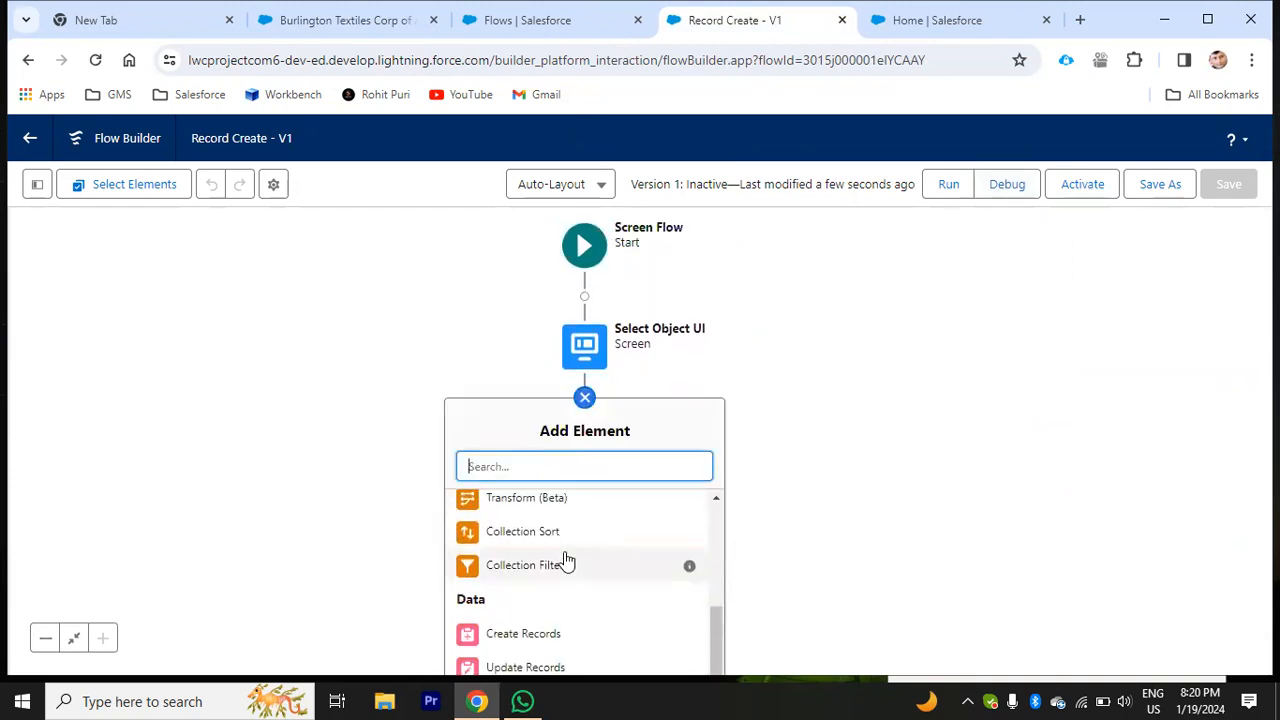
{"action": "scroll", "coordinate": [566, 560], "scroll_direction": "up", "scroll_amount": 3}
{"action": "left_click", "coordinate": [532, 617]}
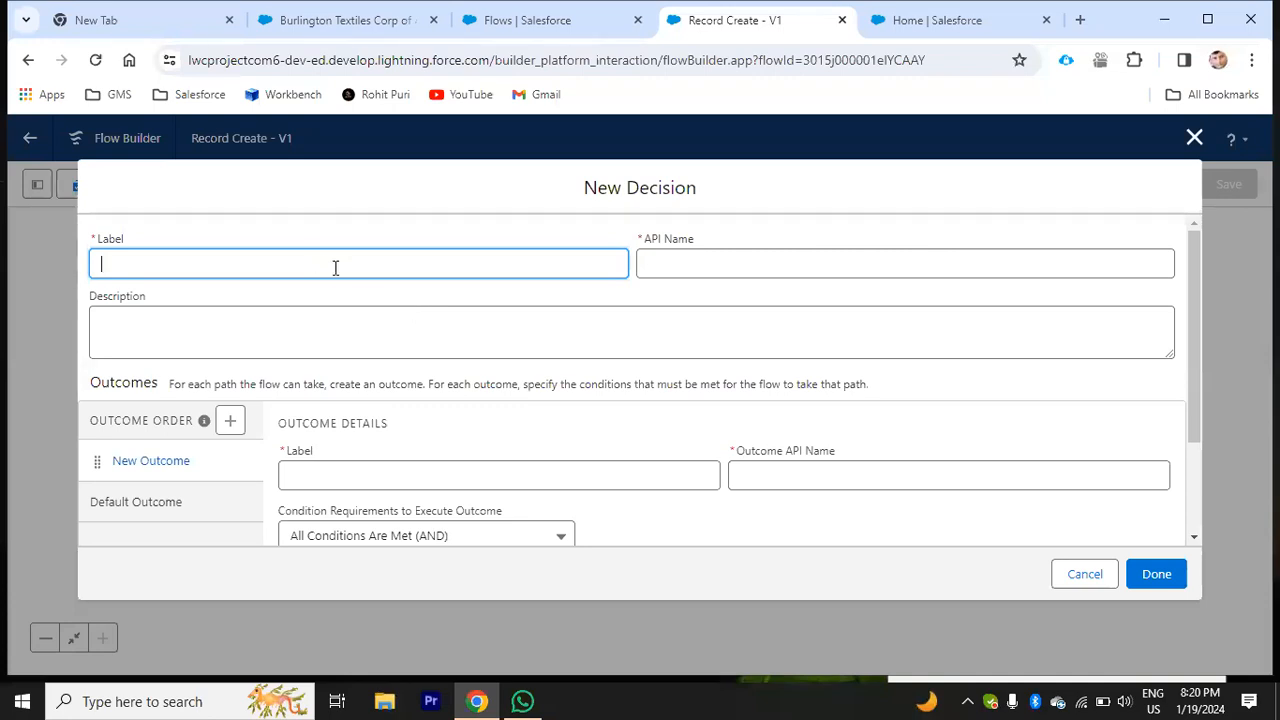
Step: Label the new decision Account_Object and fill in the matching API name Account_Object
{"action": "type", "text": "ount_"}
{"action": "type", "text": "Object"}
{"action": "left_click", "coordinate": [693, 262]}
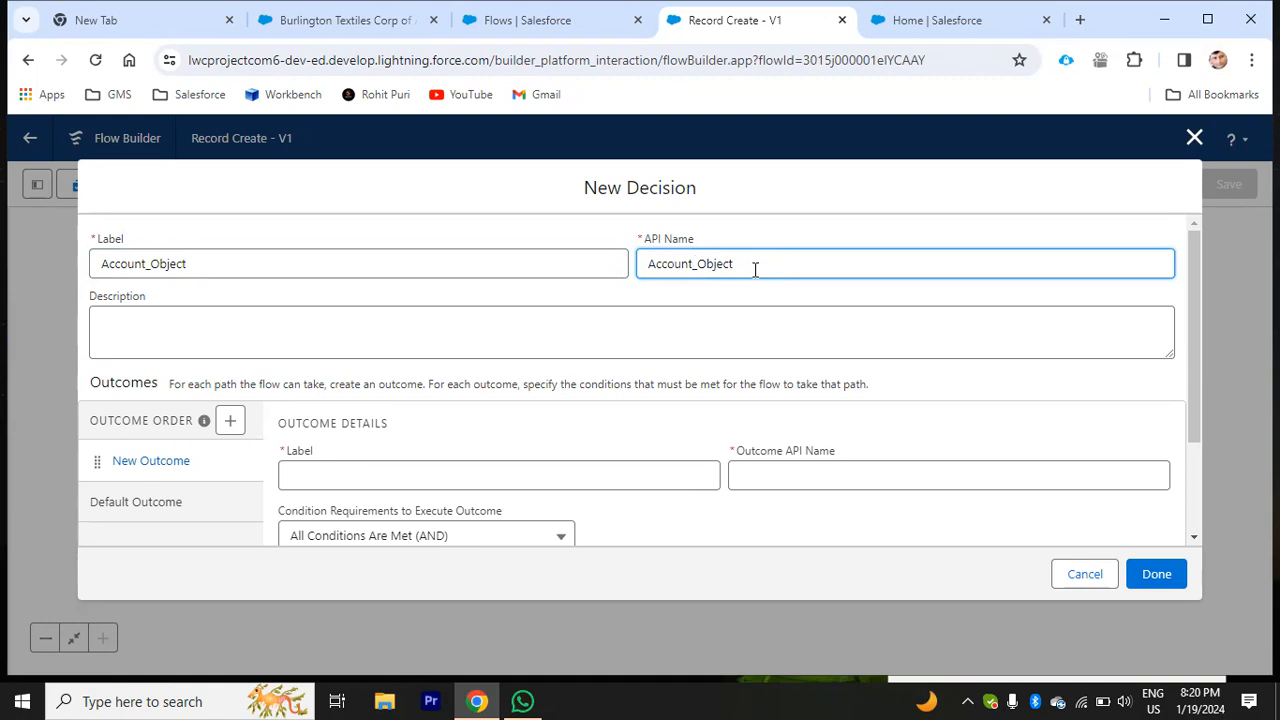
{"action": "scroll", "coordinate": [575, 430], "scroll_direction": "down", "scroll_amount": 2}
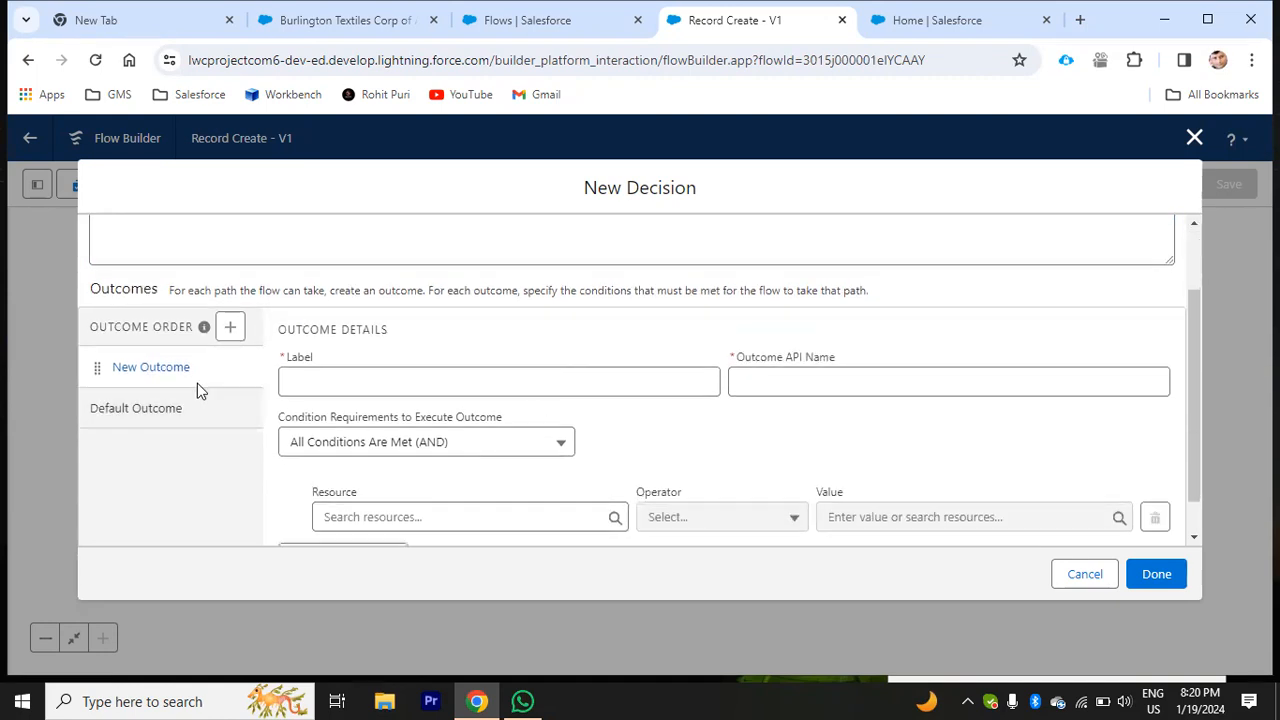
{"action": "scroll", "coordinate": [258, 388], "scroll_direction": "up", "scroll_amount": 2}
{"action": "scroll", "coordinate": [229, 323], "scroll_direction": "down", "scroll_amount": 2}
{"action": "scroll", "coordinate": [294, 323], "scroll_direction": "up", "scroll_amount": 2}
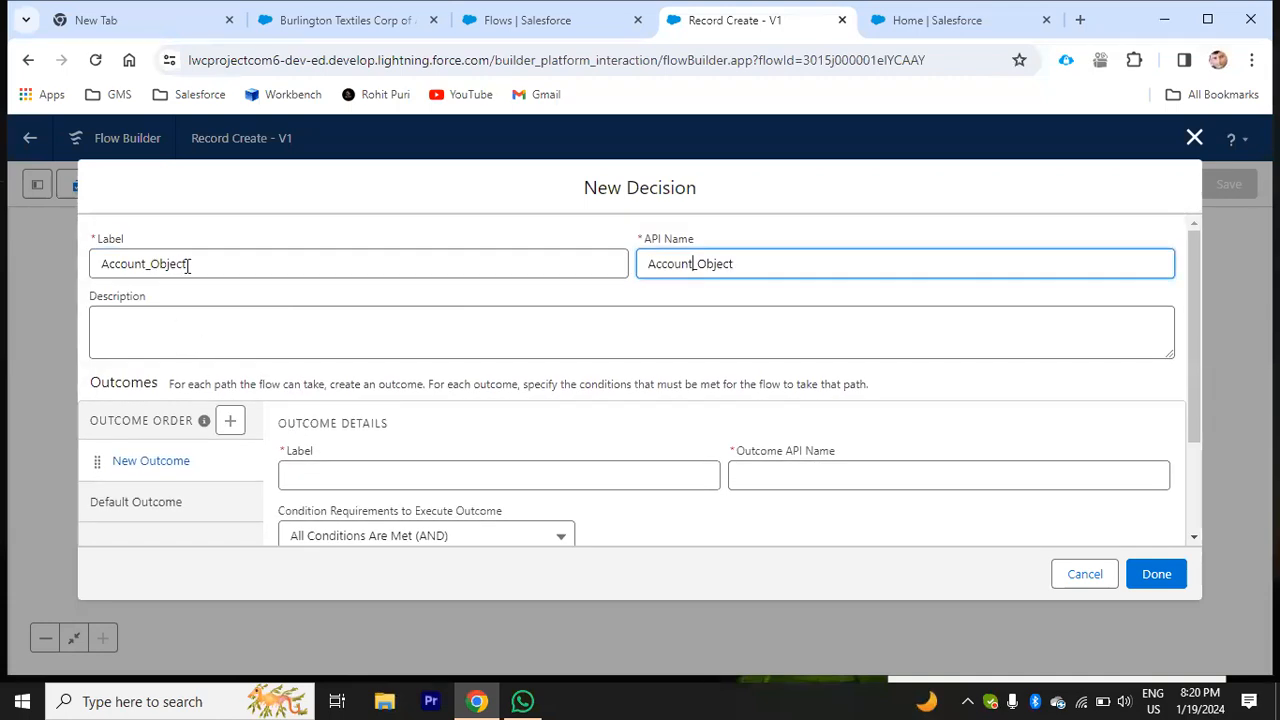
Step: Replace the decision's label with Select Object and regenerate its API name as Select_Object
{"action": "left_click_drag", "start_coordinate": [190, 264], "coordinate": [3, 258]}
{"action": "key", "text": "BackSpace"}
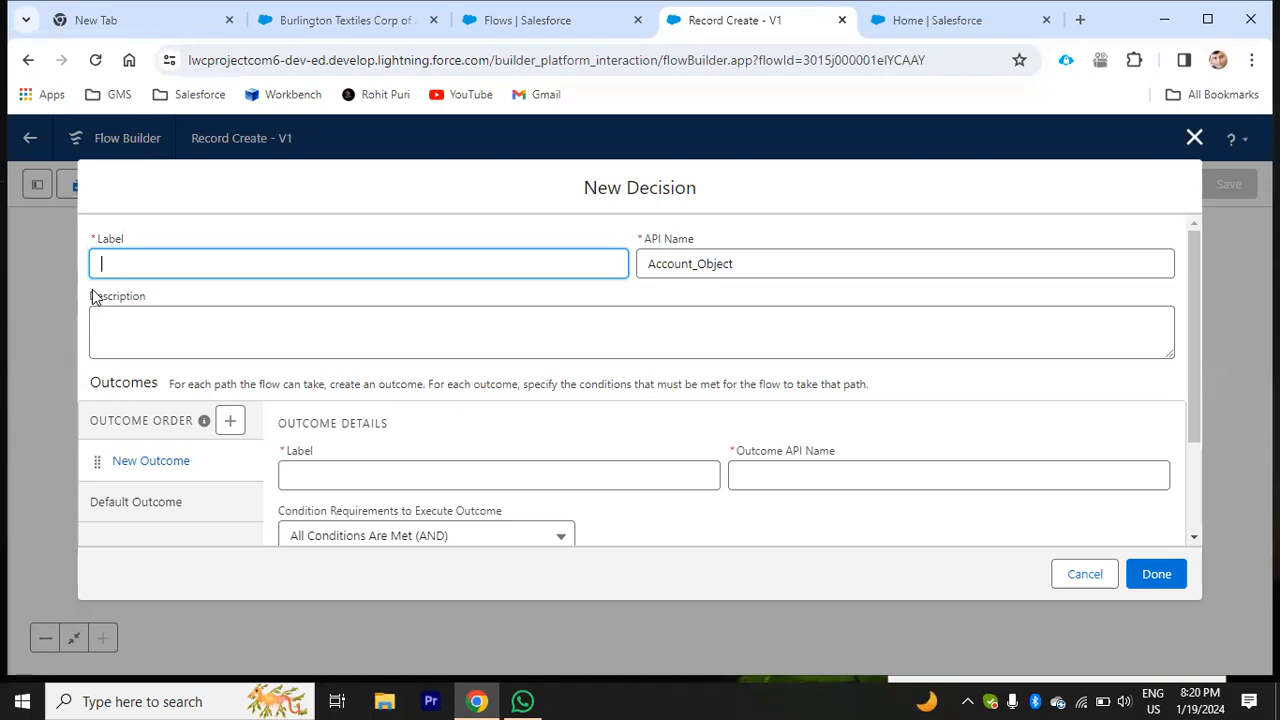
{"action": "type", "text": "Select"}
{"action": "type", "text": "Object"}
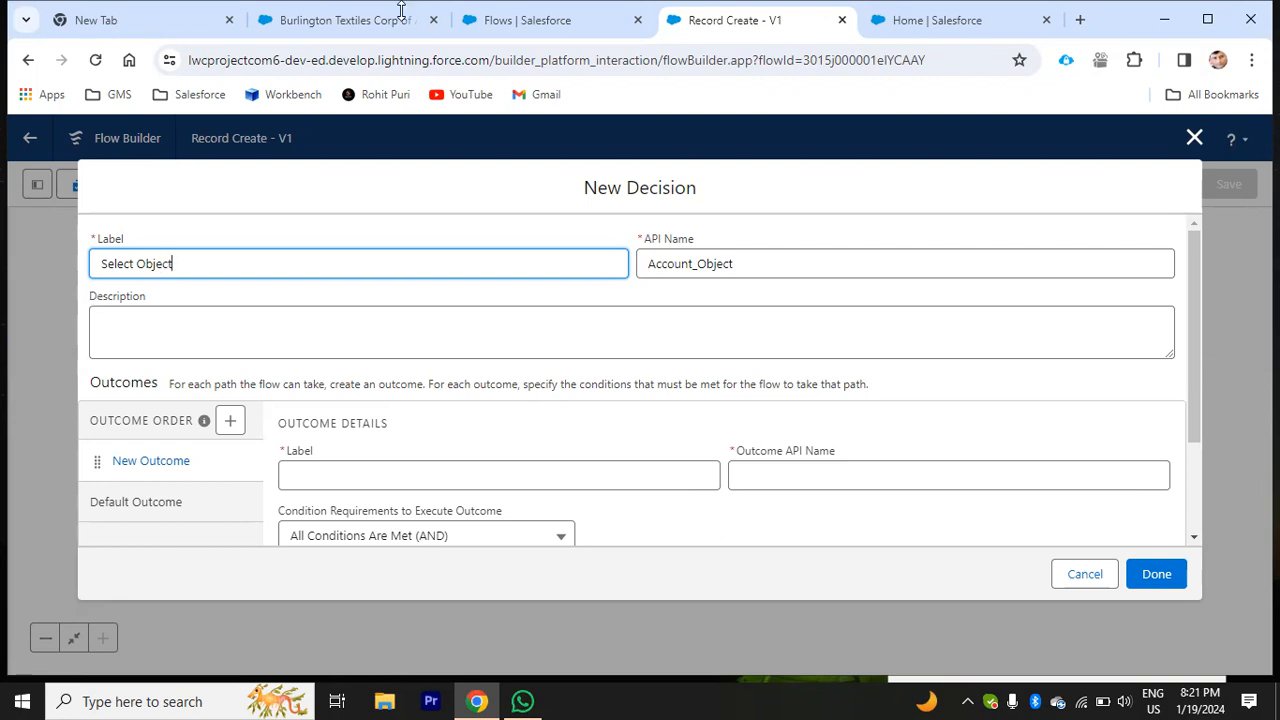
{"action": "double_click", "coordinate": [704, 263]}
{"action": "key", "text": "BackSpace"}
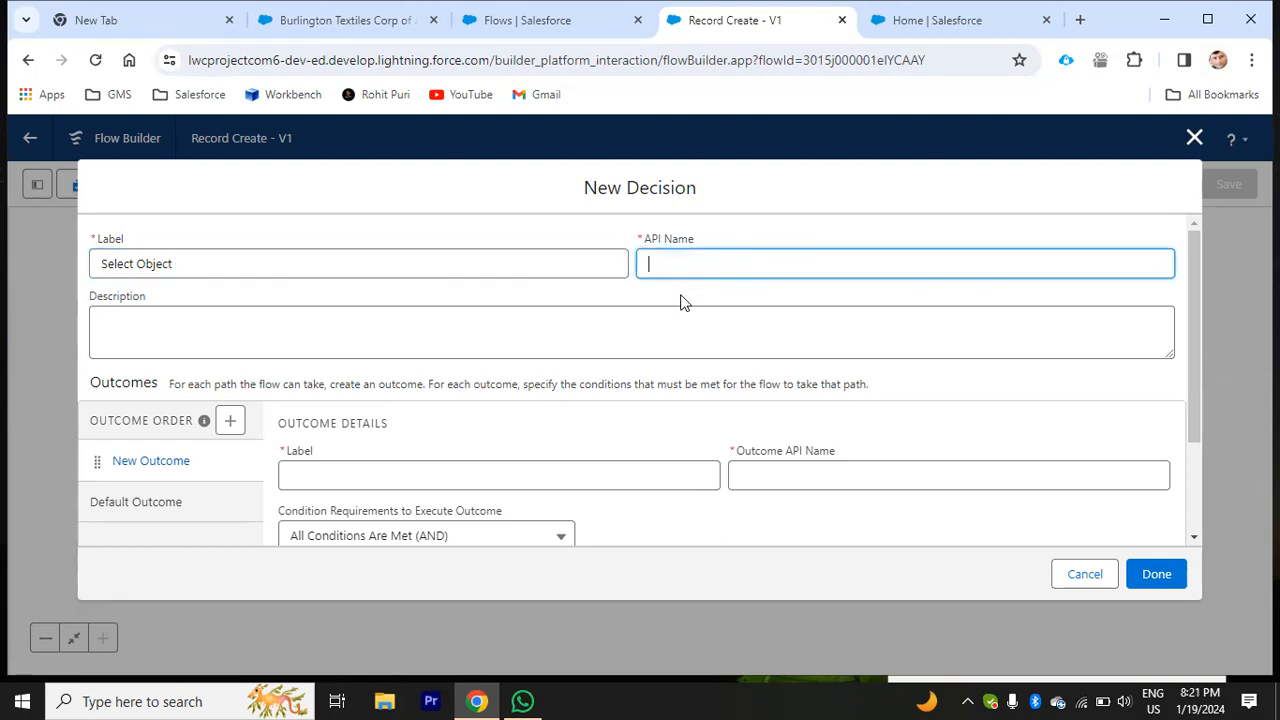
{"action": "left_click", "coordinate": [391, 263]}
{"action": "left_click", "coordinate": [755, 263]}
{"action": "scroll", "coordinate": [583, 263], "scroll_direction": "down", "scroll_amount": 1}
{"action": "scroll", "coordinate": [689, 314], "scroll_direction": "up", "scroll_amount": 1}
Step: Extend the decision's label to Select Object Api and regenerate its API name as Select_Object_Api
{"action": "left_click", "coordinate": [231, 270]}
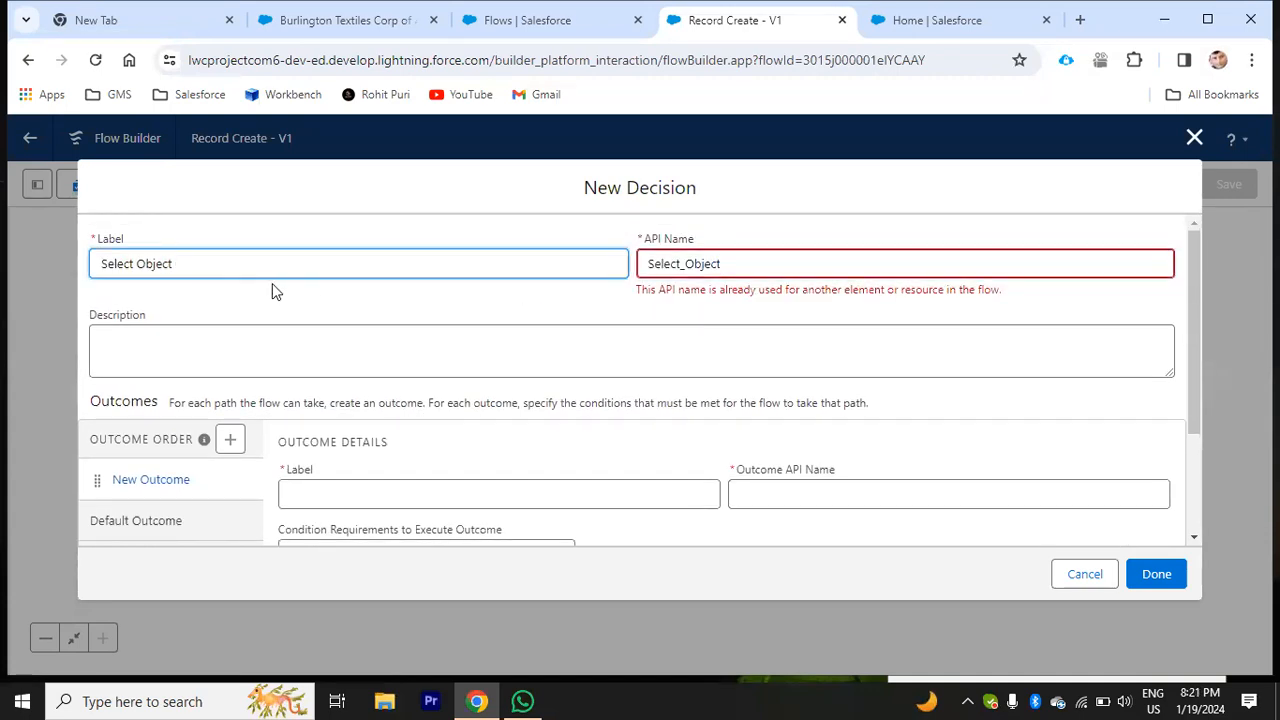
{"action": "type", "text": "Api"}
{"action": "left_click", "coordinate": [794, 256]}
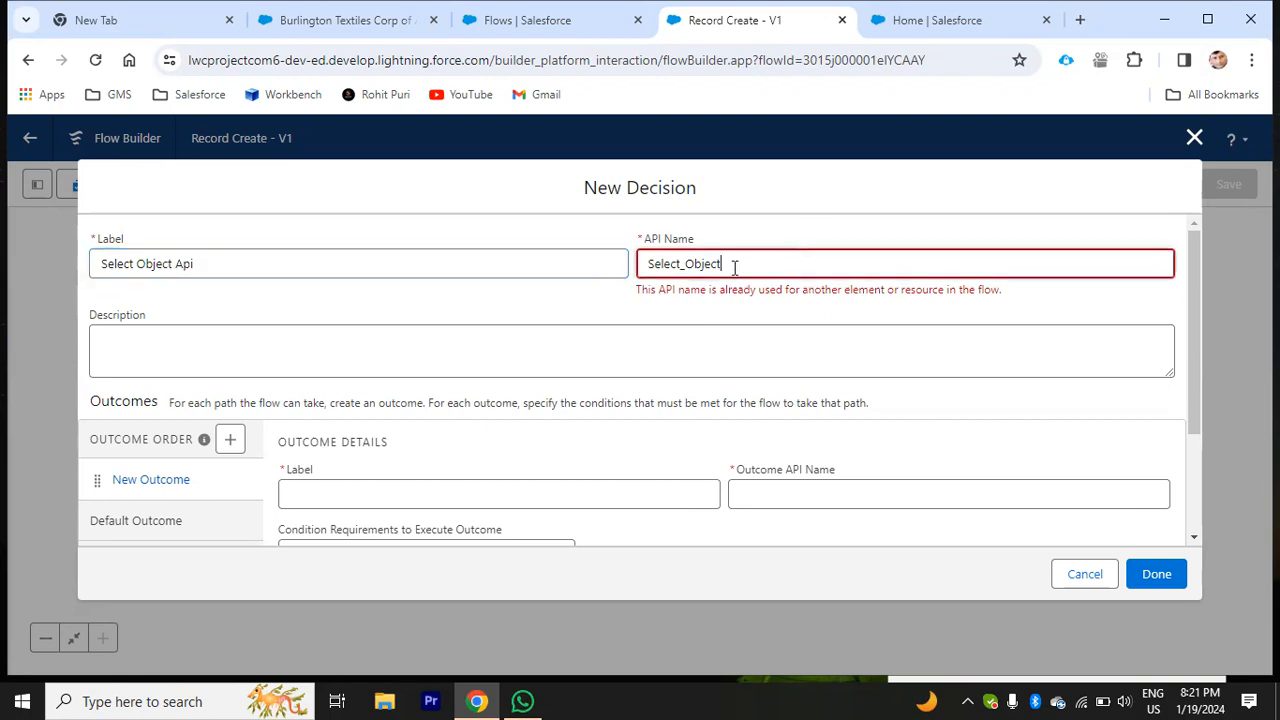
{"action": "left_click_drag", "start_coordinate": [734, 264], "coordinate": [597, 256]}
{"action": "key", "text": "BackSpace"}
{"action": "left_click", "coordinate": [580, 265]}
{"action": "left_click", "coordinate": [706, 265]}
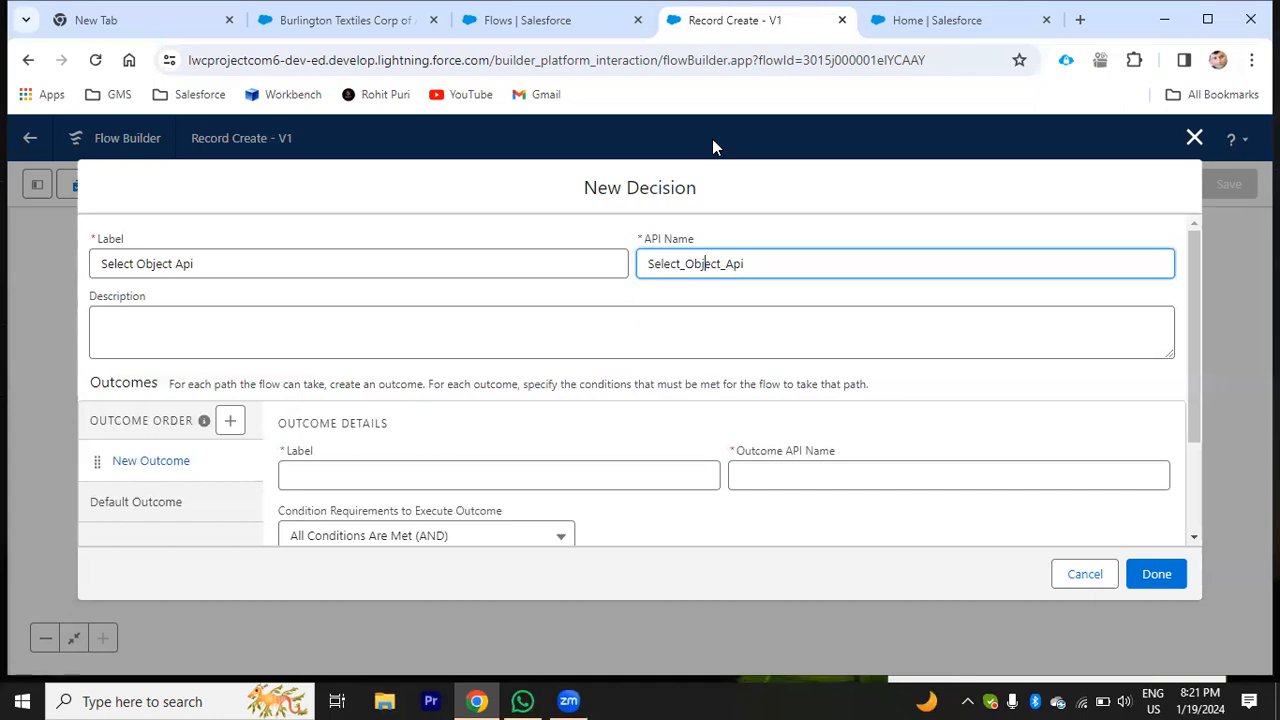
Step: Label the decision's first outcome isAccount? with the outcome API name isAccount
{"action": "scroll", "coordinate": [552, 391], "scroll_direction": "down", "scroll_amount": 2}
{"action": "scroll", "coordinate": [486, 403], "scroll_direction": "up", "scroll_amount": 2}
{"action": "scroll", "coordinate": [106, 403], "scroll_direction": "down", "scroll_amount": 2}
{"action": "left_click", "coordinate": [312, 382]}
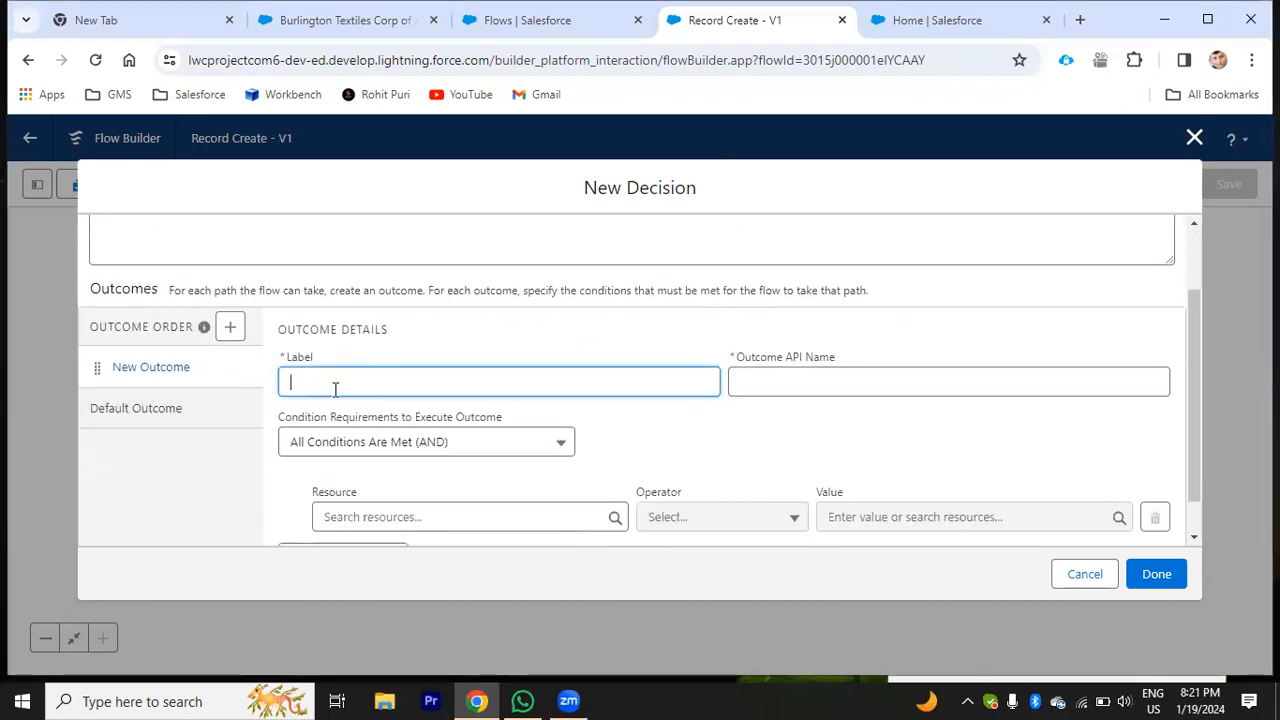
{"action": "type", "text": "Ac"}
{"action": "type", "text": "is"}
{"action": "left_click", "coordinate": [934, 384]}
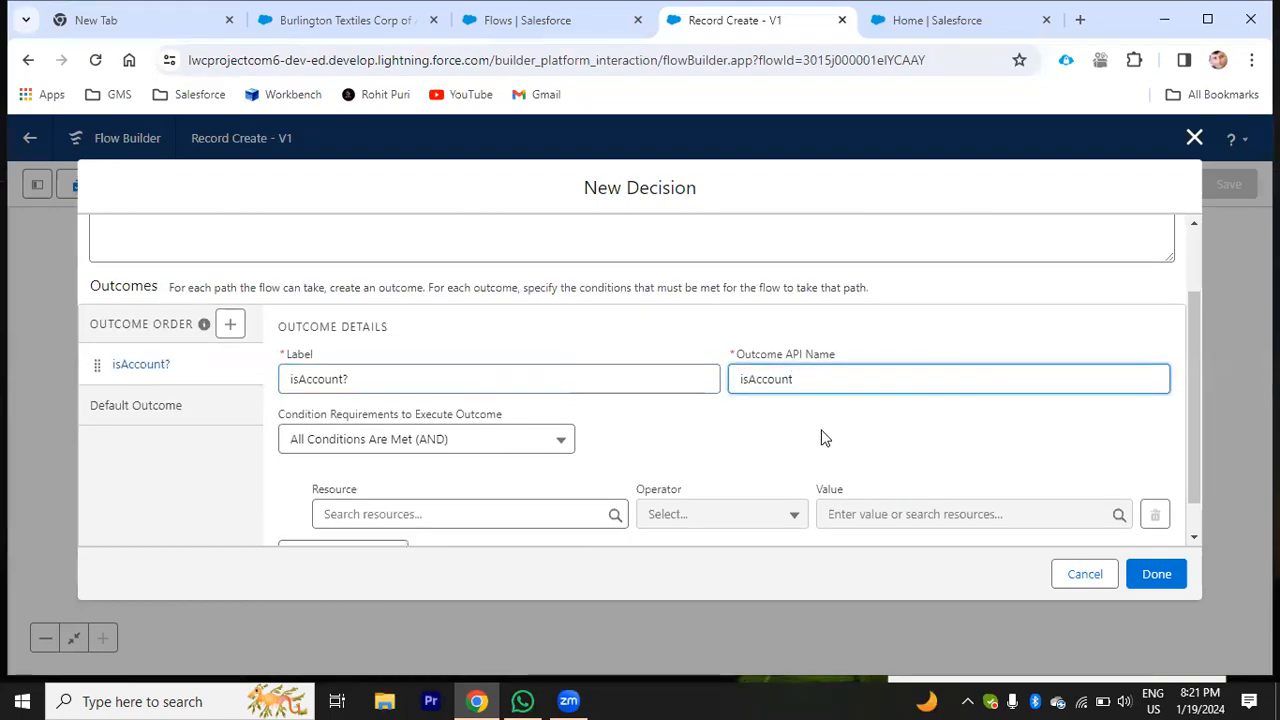
Step: Set the isAccount? condition so that the Select_Object picklist equals the Account choice
{"action": "scroll", "coordinate": [760, 320], "scroll_direction": "down", "scroll_amount": 1}
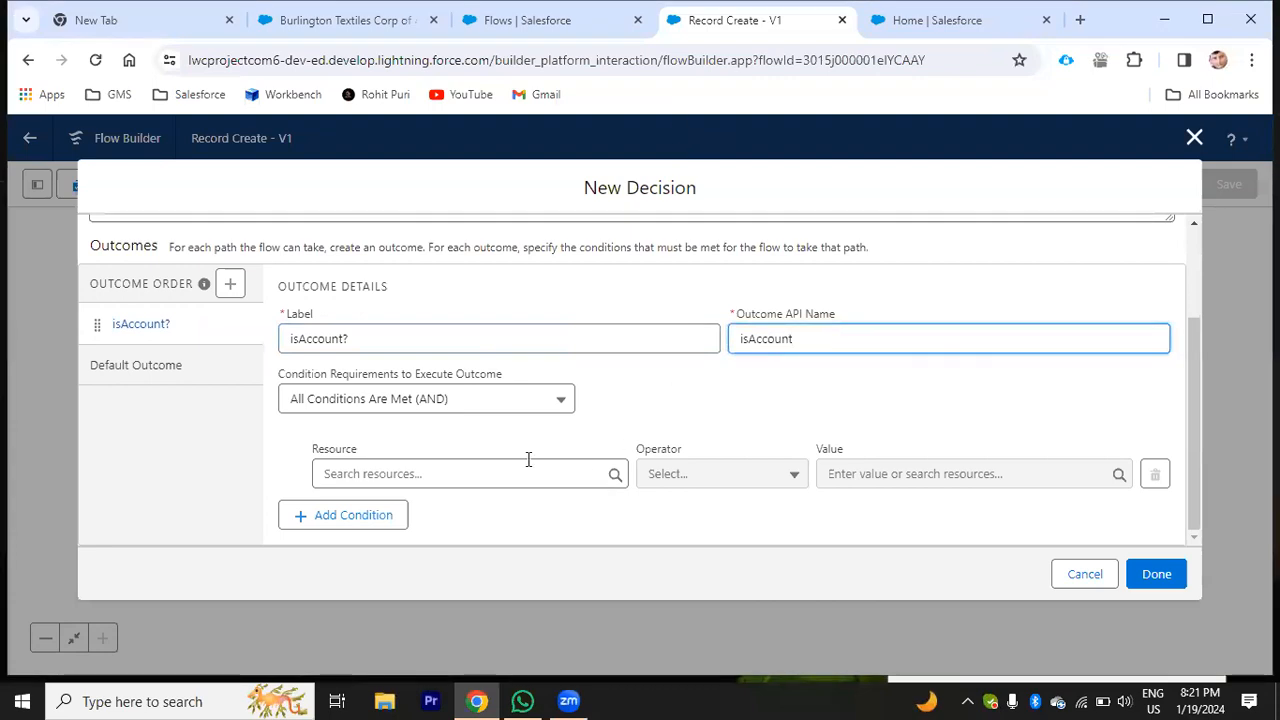
{"action": "left_click", "coordinate": [1136, 550]}
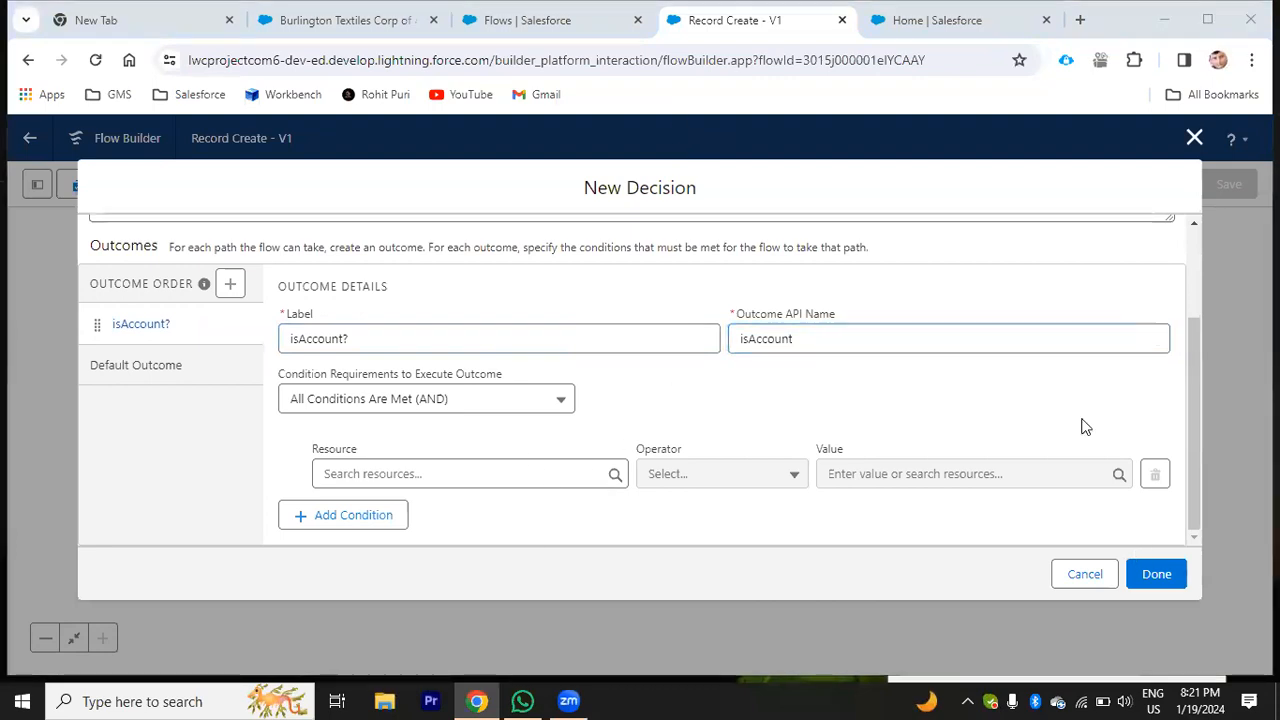
{"action": "left_click", "coordinate": [449, 474]}
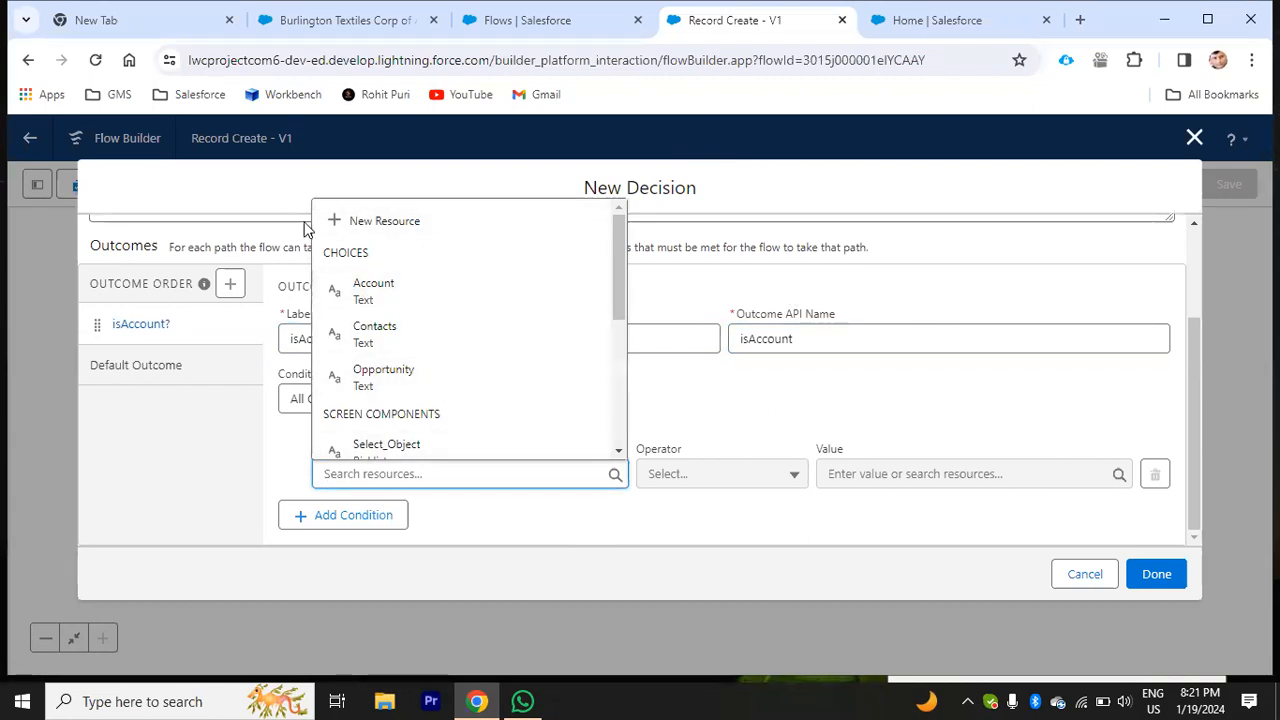
{"action": "scroll", "coordinate": [370, 316], "scroll_direction": "down", "scroll_amount": 1}
{"action": "scroll", "coordinate": [380, 350], "scroll_direction": "up", "scroll_amount": 1}
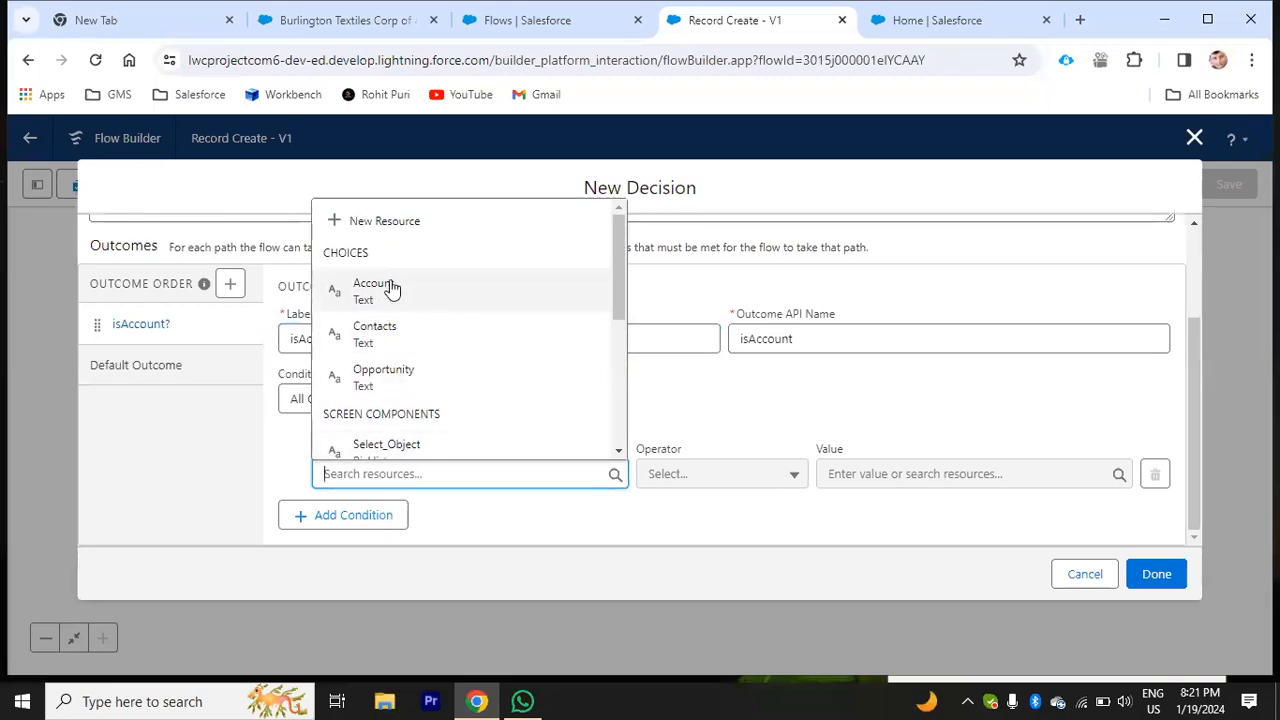
{"action": "scroll", "coordinate": [449, 397], "scroll_direction": "down", "scroll_amount": 1}
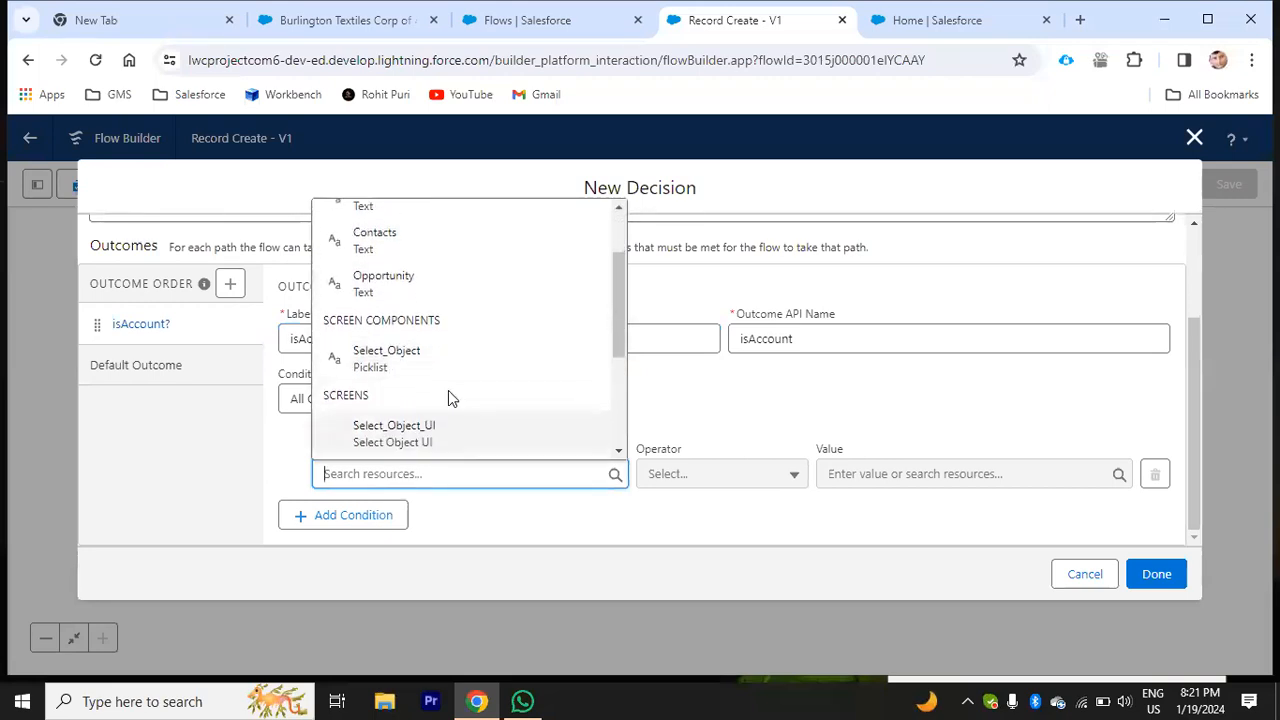
{"action": "left_click", "coordinate": [386, 362]}
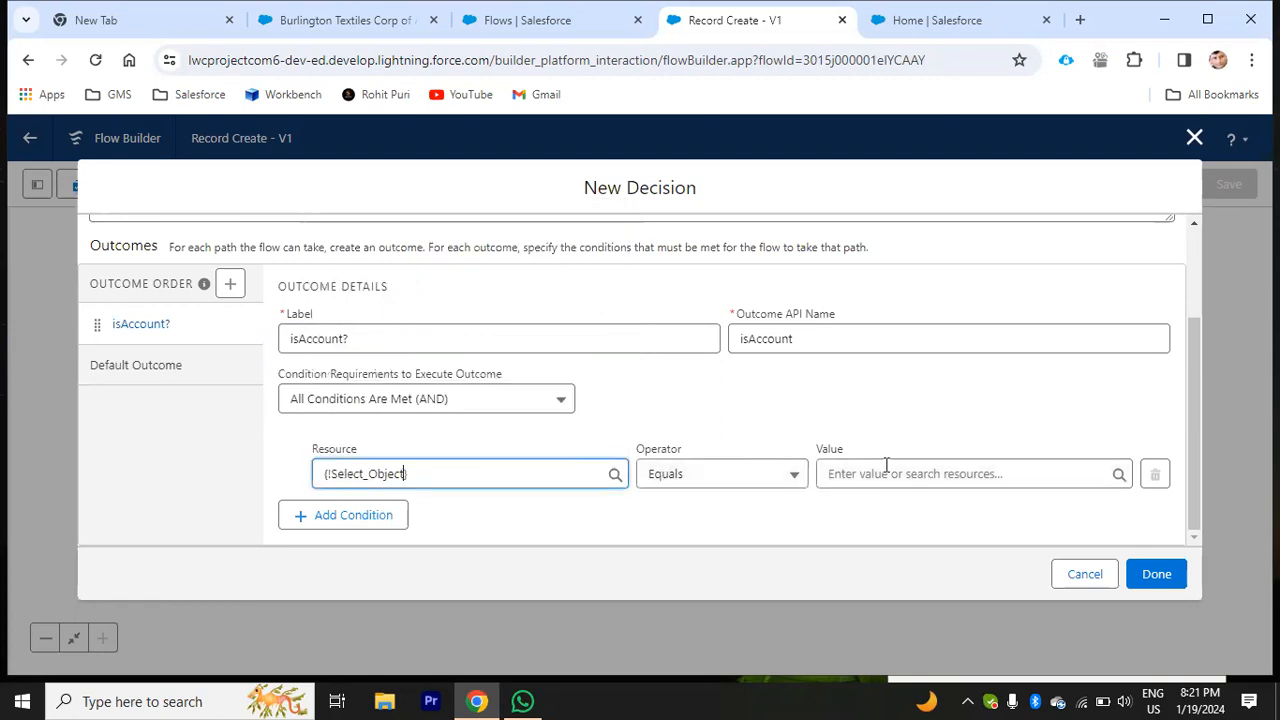
{"action": "left_click", "coordinate": [864, 477]}
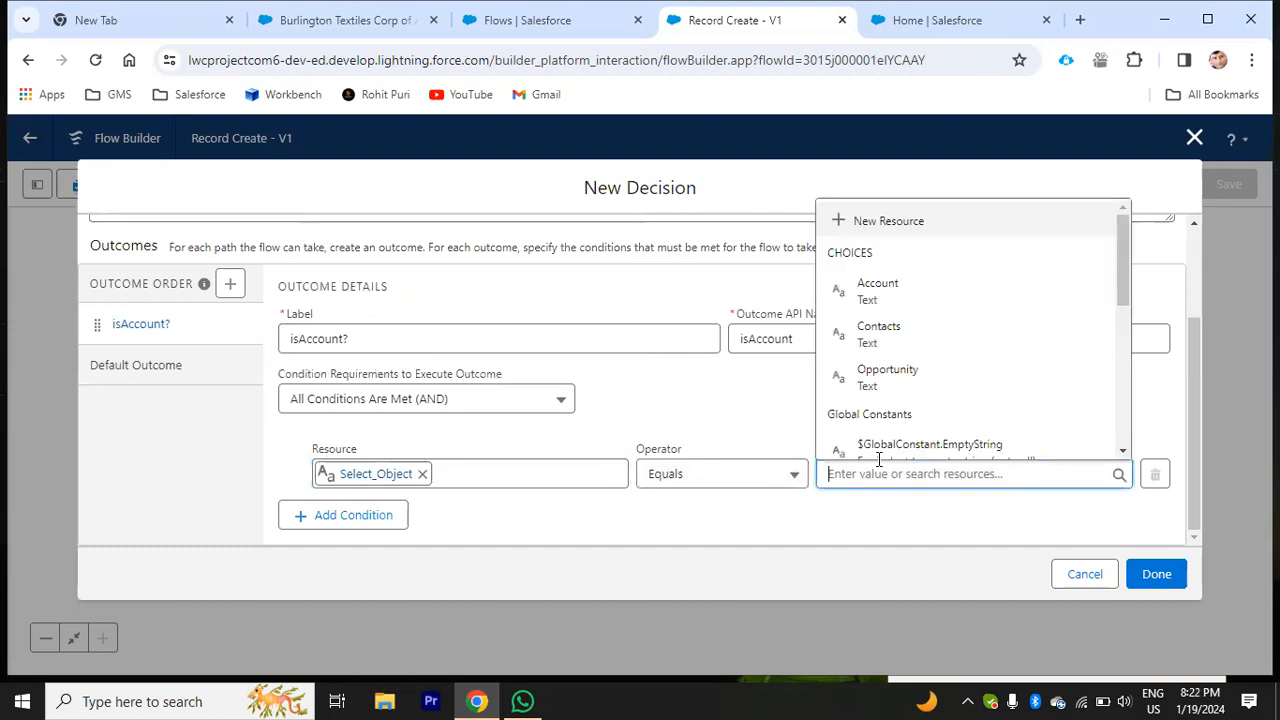
{"action": "left_click", "coordinate": [877, 296]}
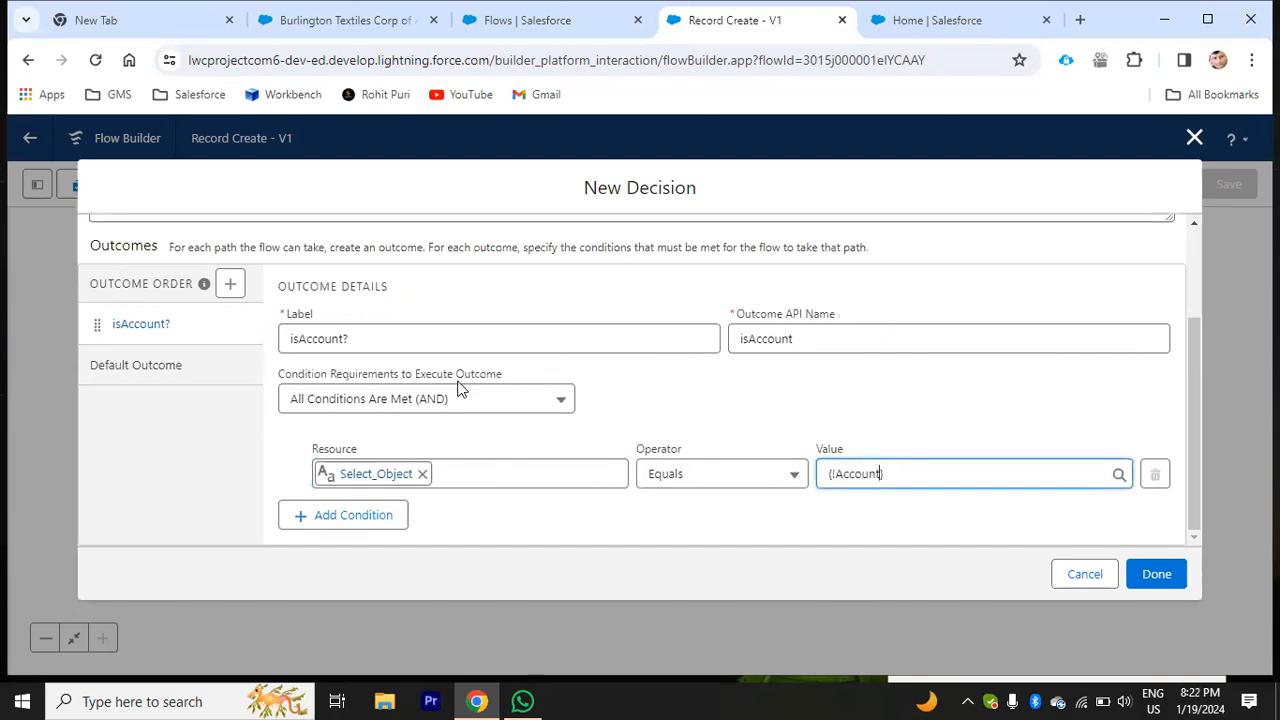
Step: Add an outcome labelled isContact? with API name isContact, met when the Select_Object picklist equals the Contacts choice
{"action": "left_click", "coordinate": [230, 284]}
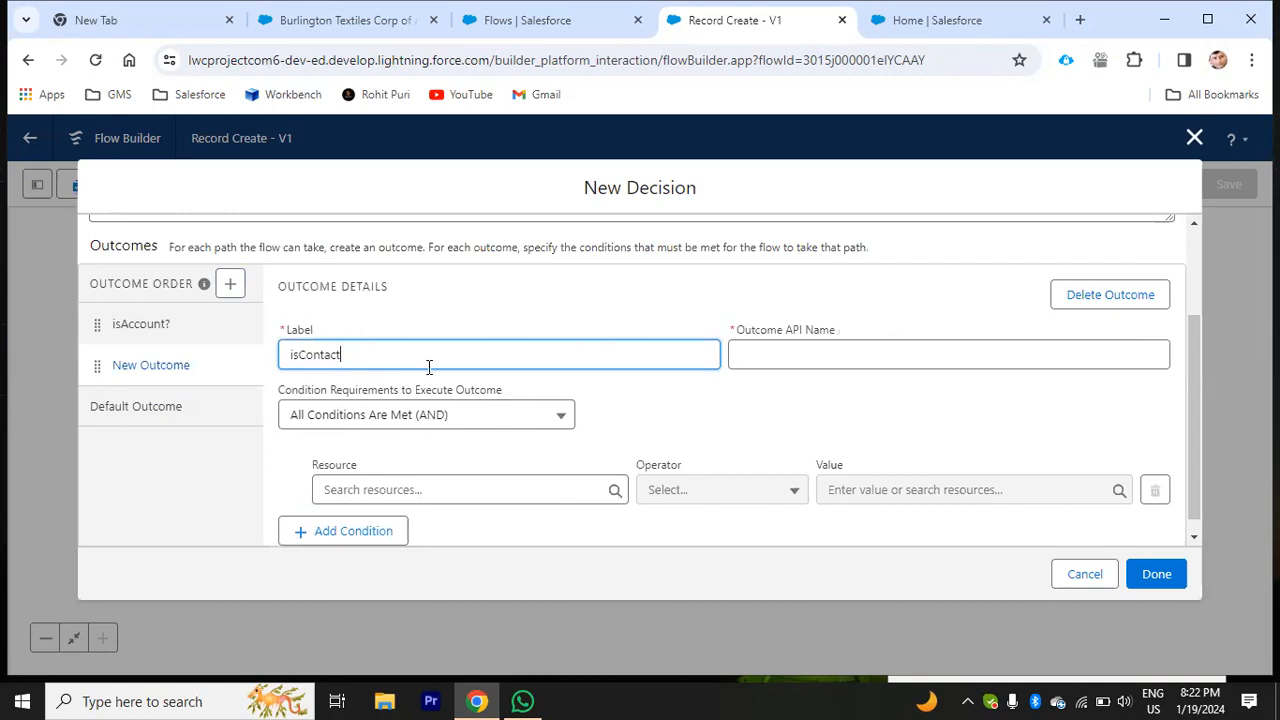
{"action": "left_click", "coordinate": [740, 357]}
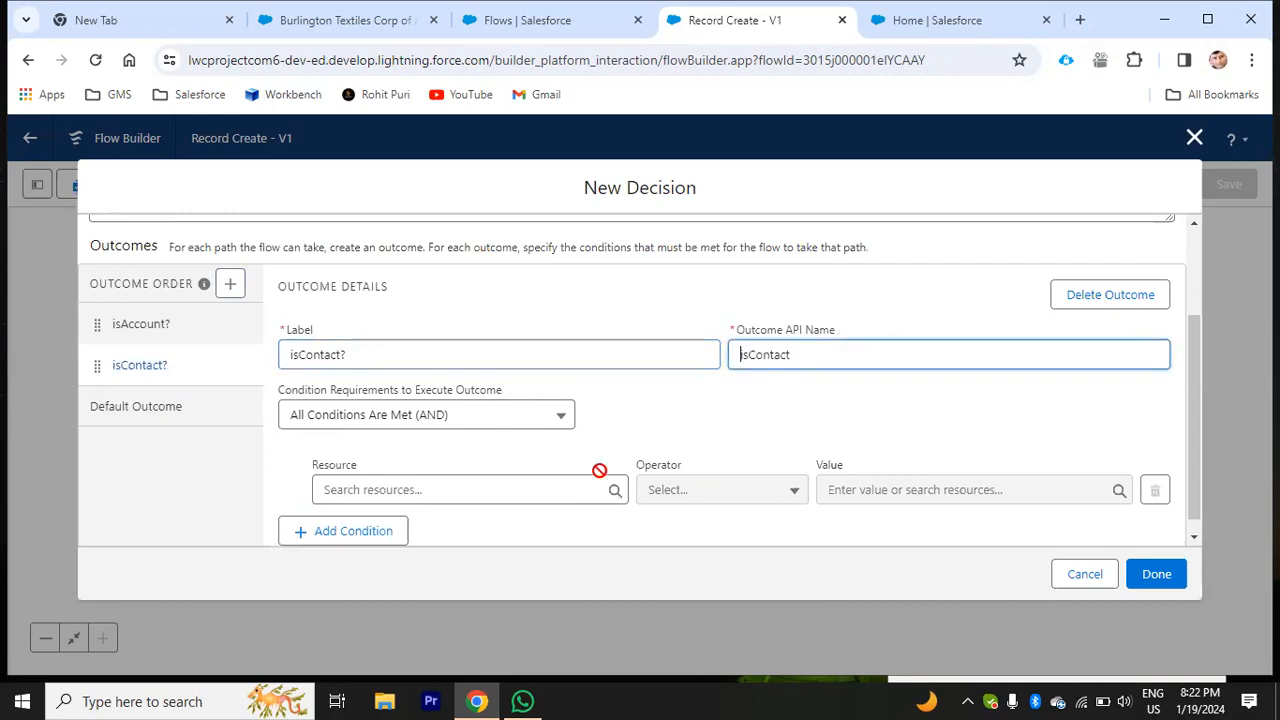
{"action": "scroll", "coordinate": [580, 470], "scroll_direction": "down", "scroll_amount": 1}
{"action": "left_click", "coordinate": [458, 473]}
{"action": "scroll", "coordinate": [517, 429], "scroll_direction": "down", "scroll_amount": 1}
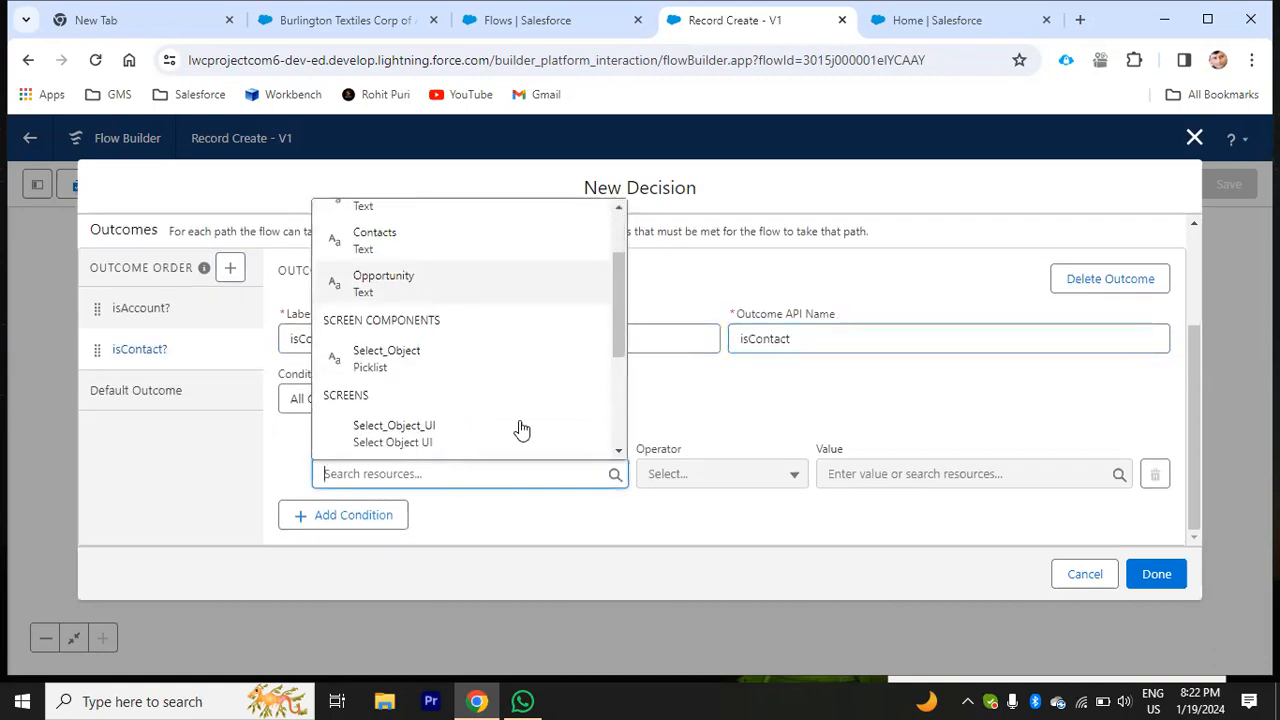
{"action": "left_click", "coordinate": [374, 362]}
{"action": "left_click", "coordinate": [950, 474]}
{"action": "scroll", "coordinate": [951, 380], "scroll_direction": "down", "scroll_amount": 2}
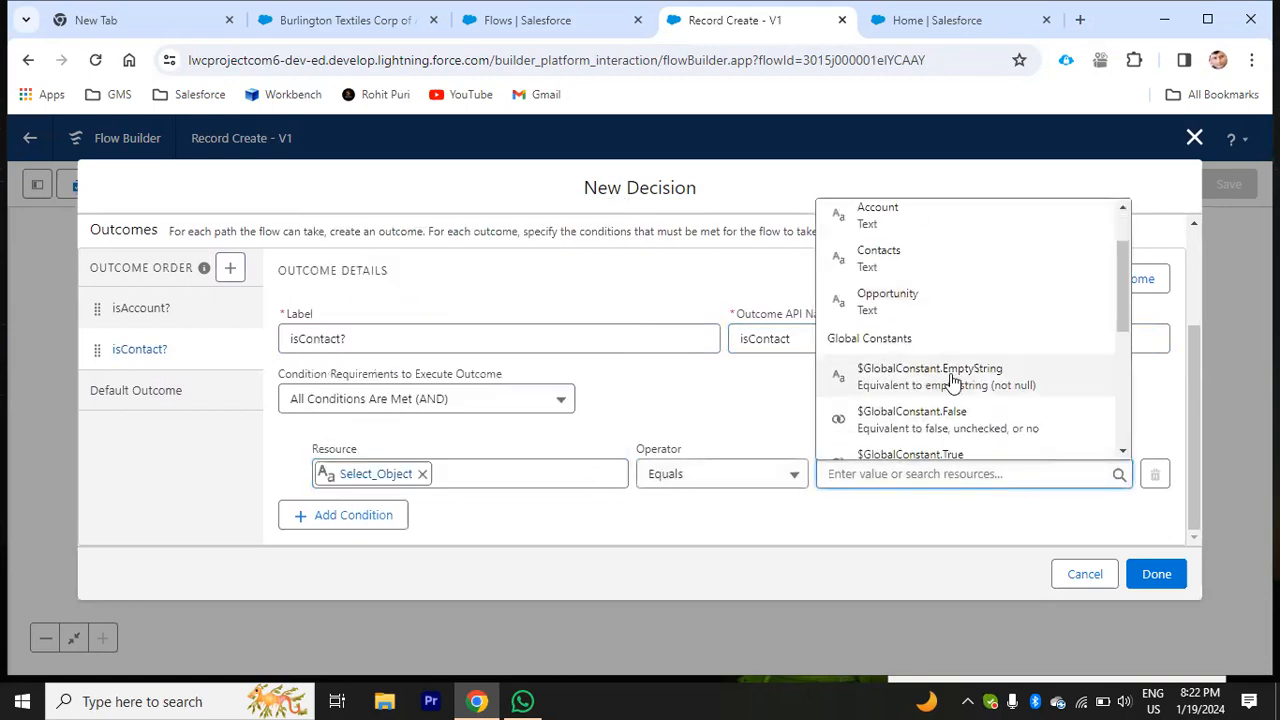
{"action": "left_click", "coordinate": [903, 250]}
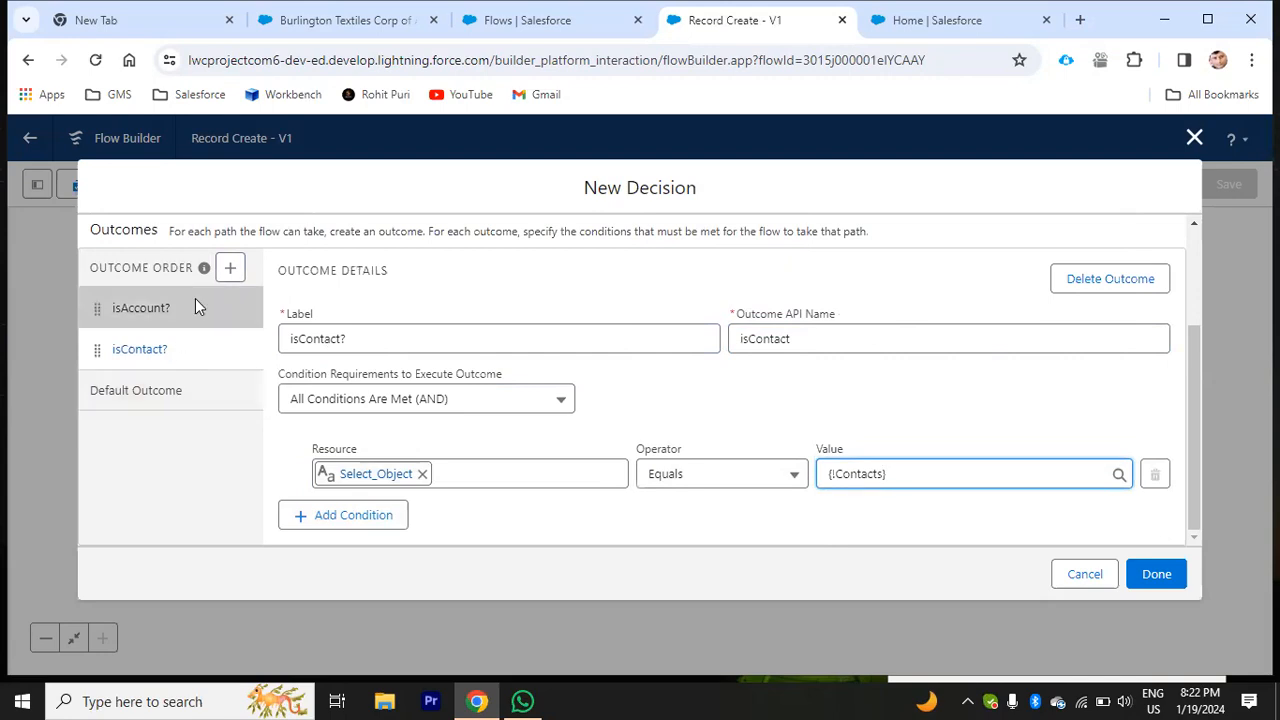
Step: Add a third outcome labelled isOpportunity? with API name isOpportunity, allowing the Zoom local recording request that interrupts
{"action": "left_click", "coordinate": [230, 267]}
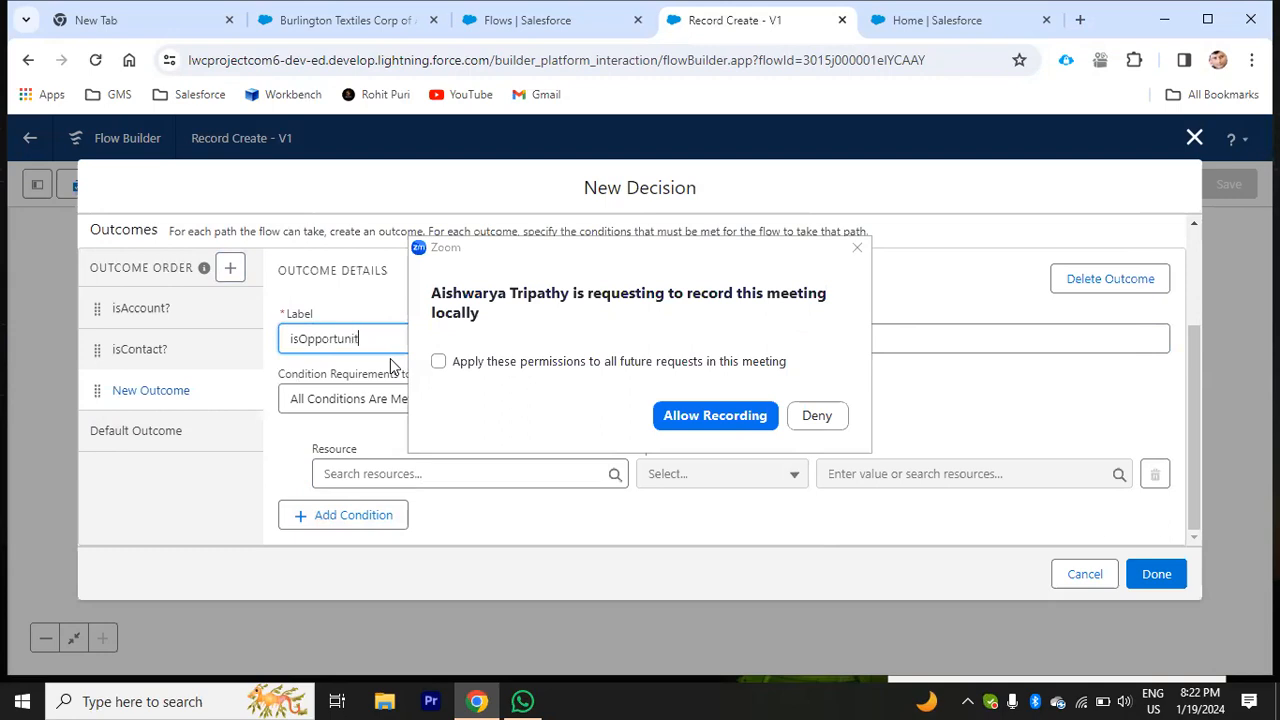
{"action": "left_click", "coordinate": [714, 415]}
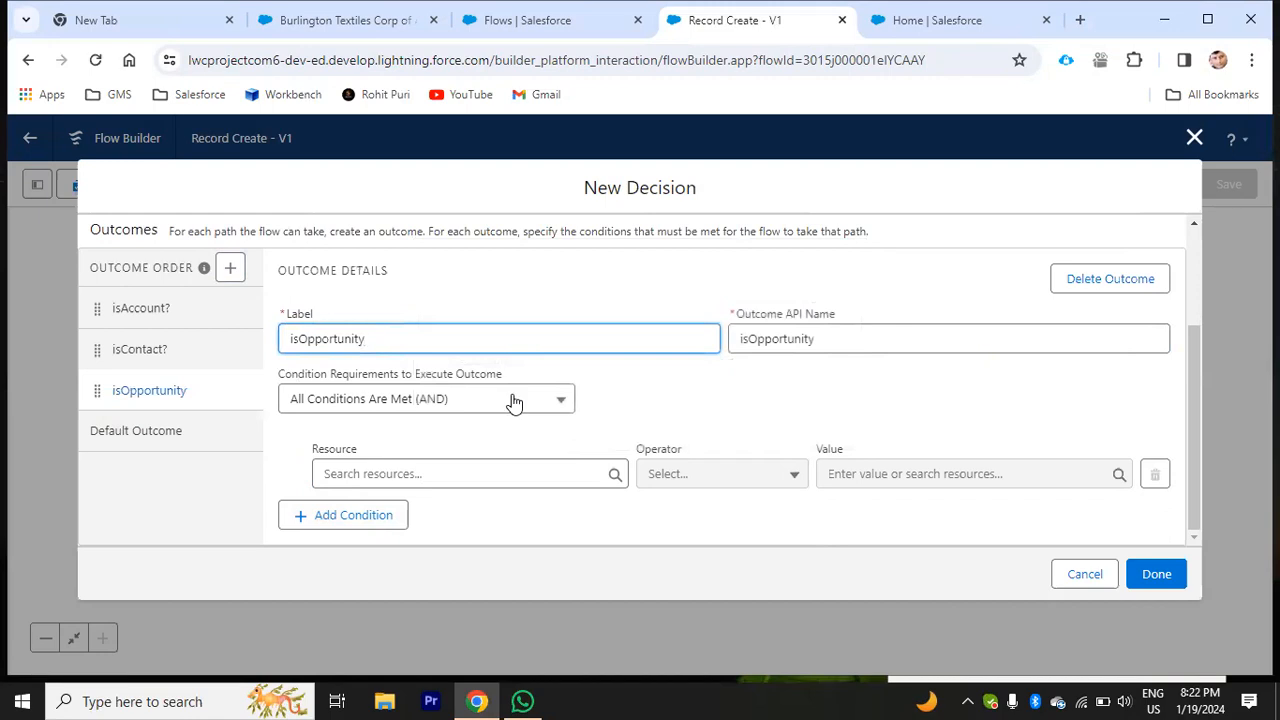
{"action": "left_click", "coordinate": [836, 340]}
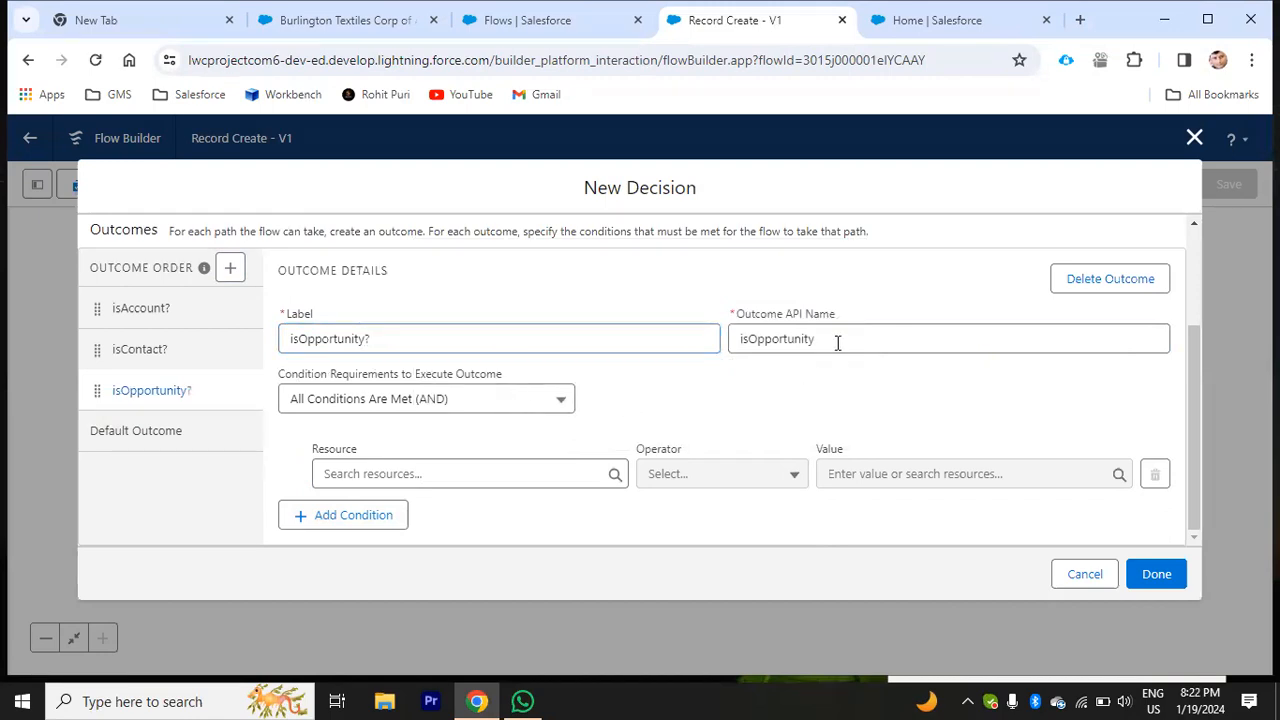
Step: Set the isOpportunity? condition so that the Select_Object picklist equals the Opportunity choice, and finish the decision
{"action": "left_click", "coordinate": [526, 468]}
{"action": "scroll", "coordinate": [491, 406], "scroll_direction": "down", "scroll_amount": 3}
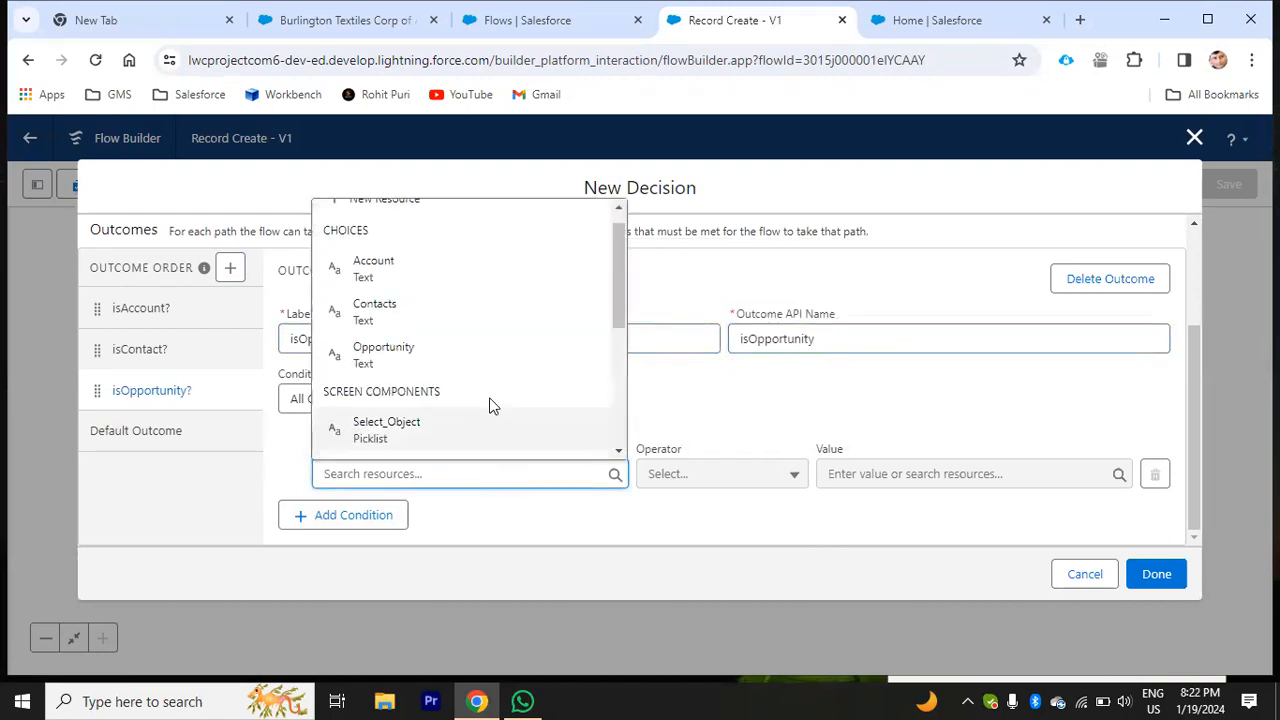
{"action": "left_click", "coordinate": [393, 371]}
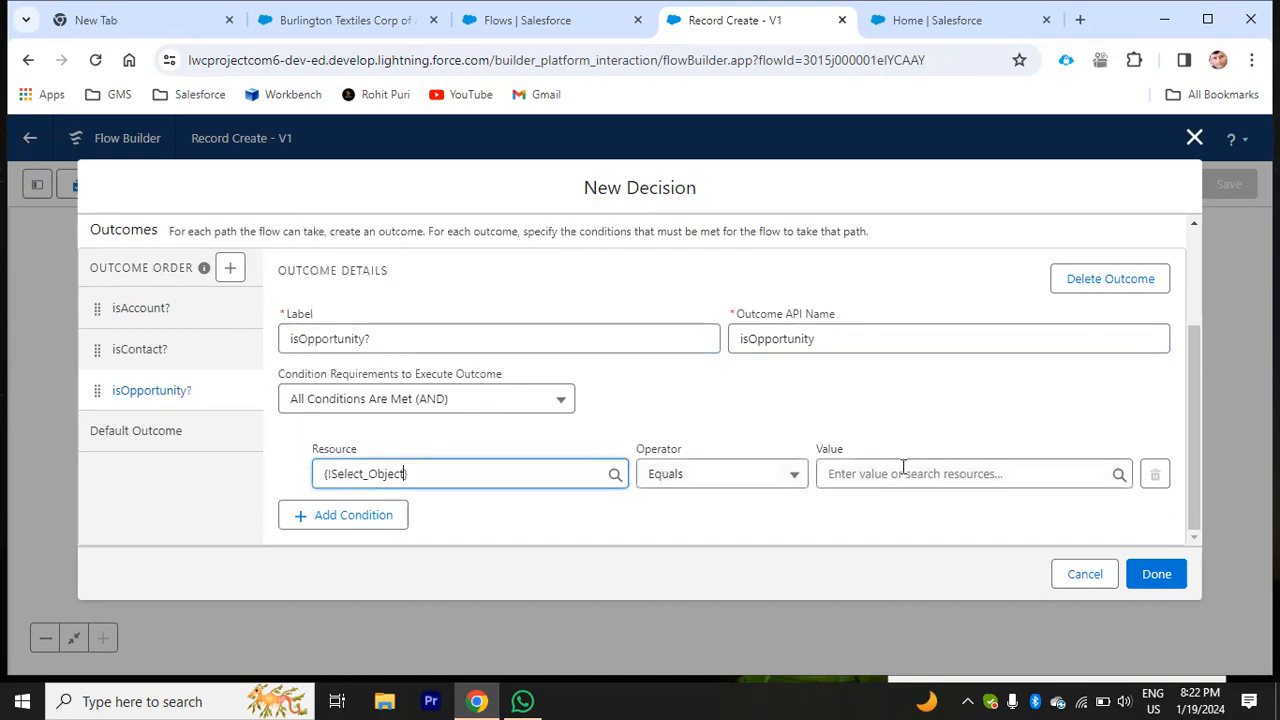
{"action": "left_click", "coordinate": [903, 470]}
{"action": "scroll", "coordinate": [1006, 366], "scroll_direction": "down", "scroll_amount": 3}
{"action": "left_click", "coordinate": [926, 285]}
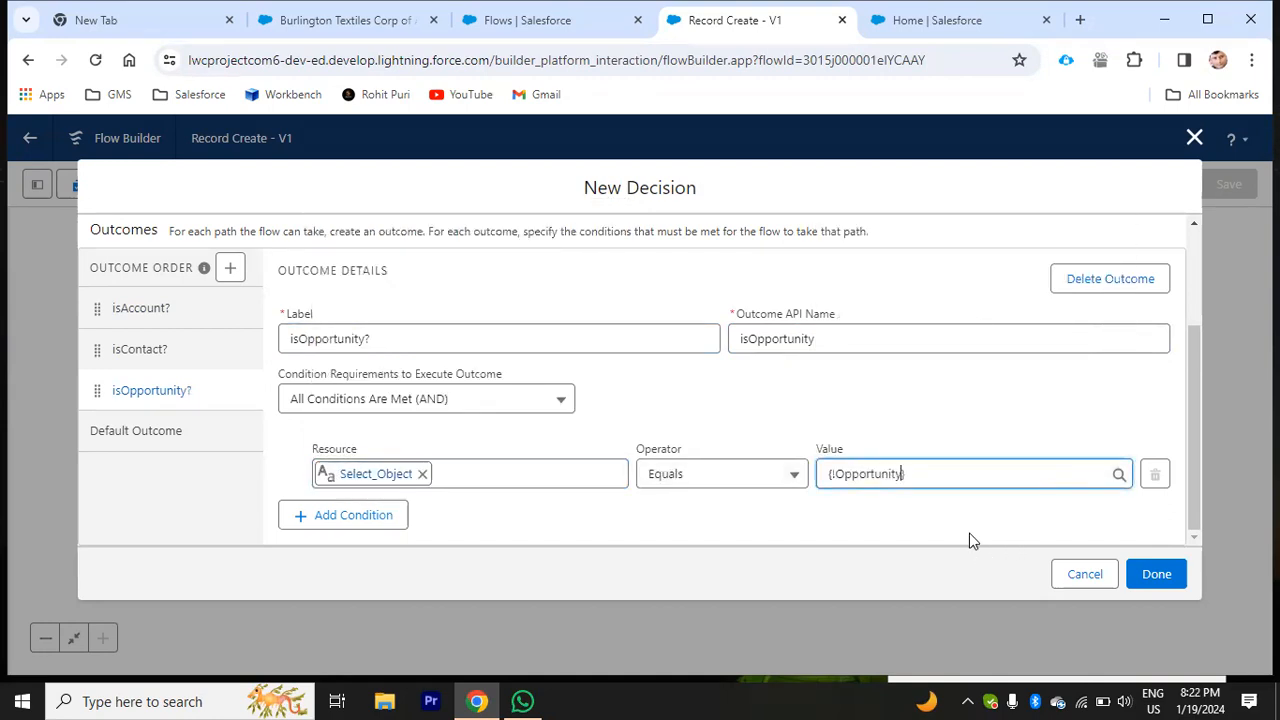
{"action": "left_click", "coordinate": [1157, 574]}
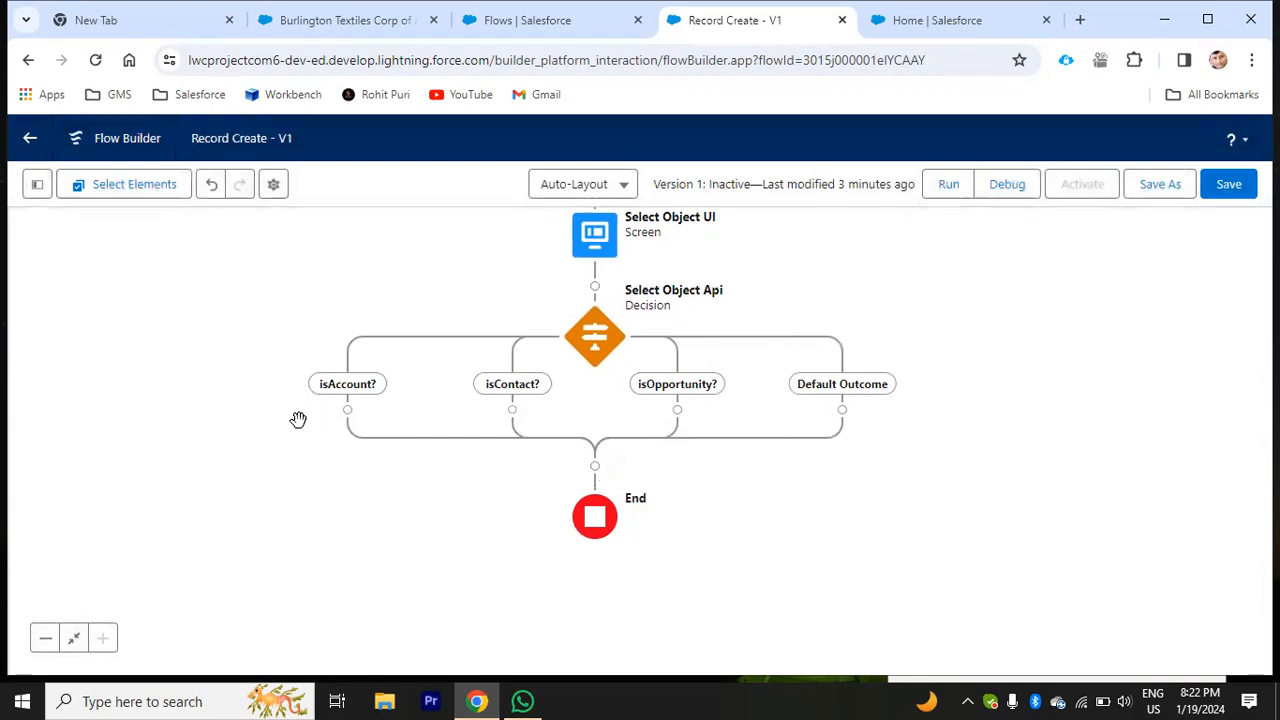
Step: Terminate the isAccount?, isContact? and isOpportunity? paths with their own End elements
{"action": "left_click", "coordinate": [347, 410]}
{"action": "scroll", "coordinate": [323, 571], "scroll_direction": "down", "scroll_amount": 5}
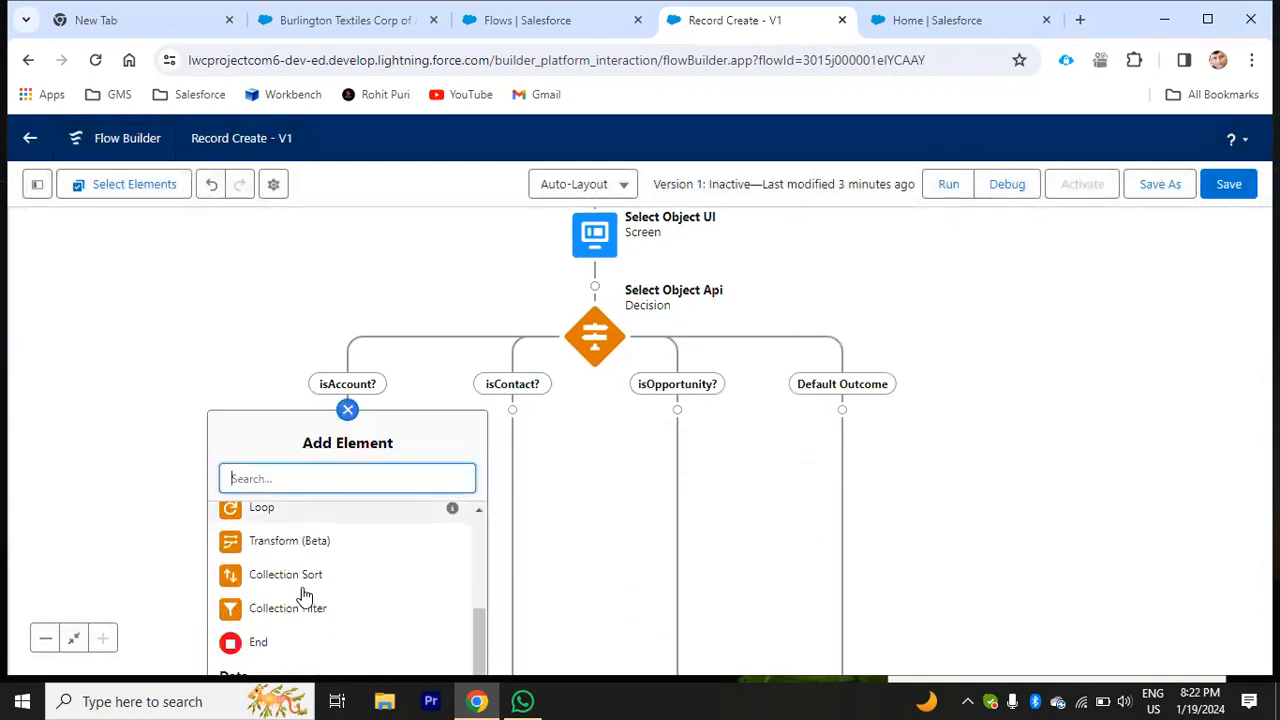
{"action": "left_click", "coordinate": [262, 642]}
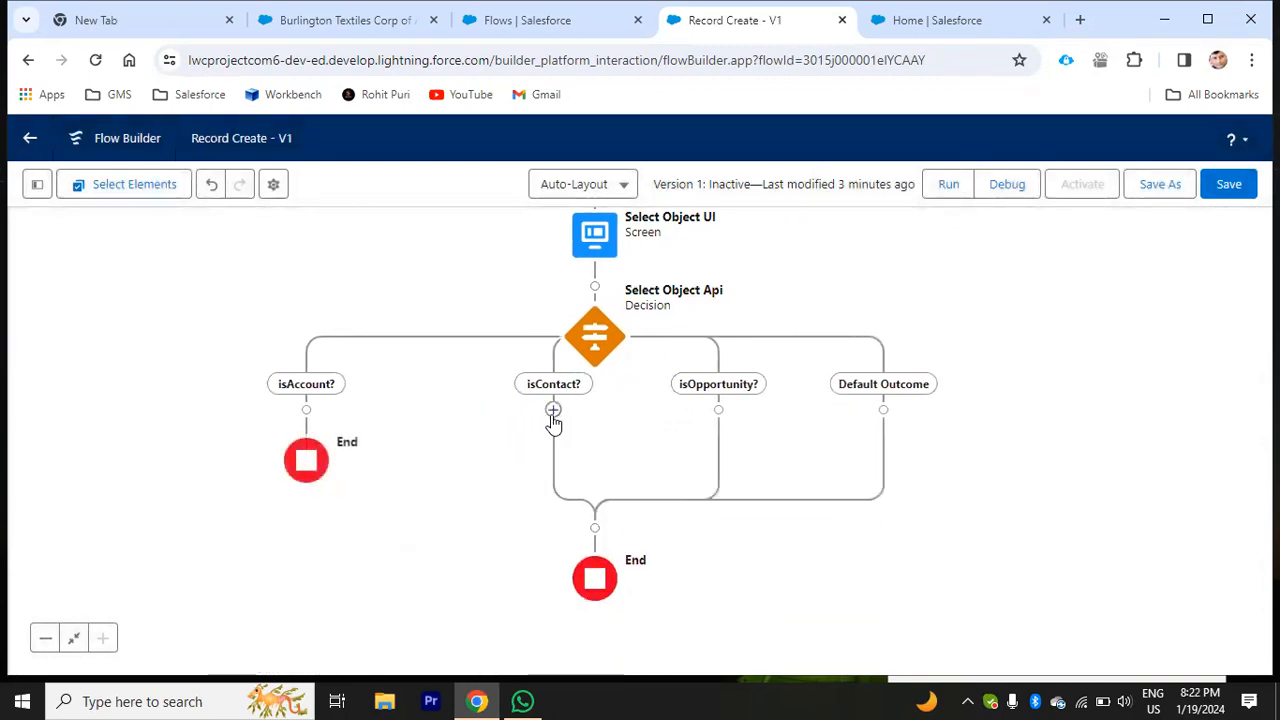
{"action": "left_click", "coordinate": [553, 410]}
{"action": "scroll", "coordinate": [536, 554], "scroll_direction": "down", "scroll_amount": 5}
{"action": "left_click", "coordinate": [466, 640]}
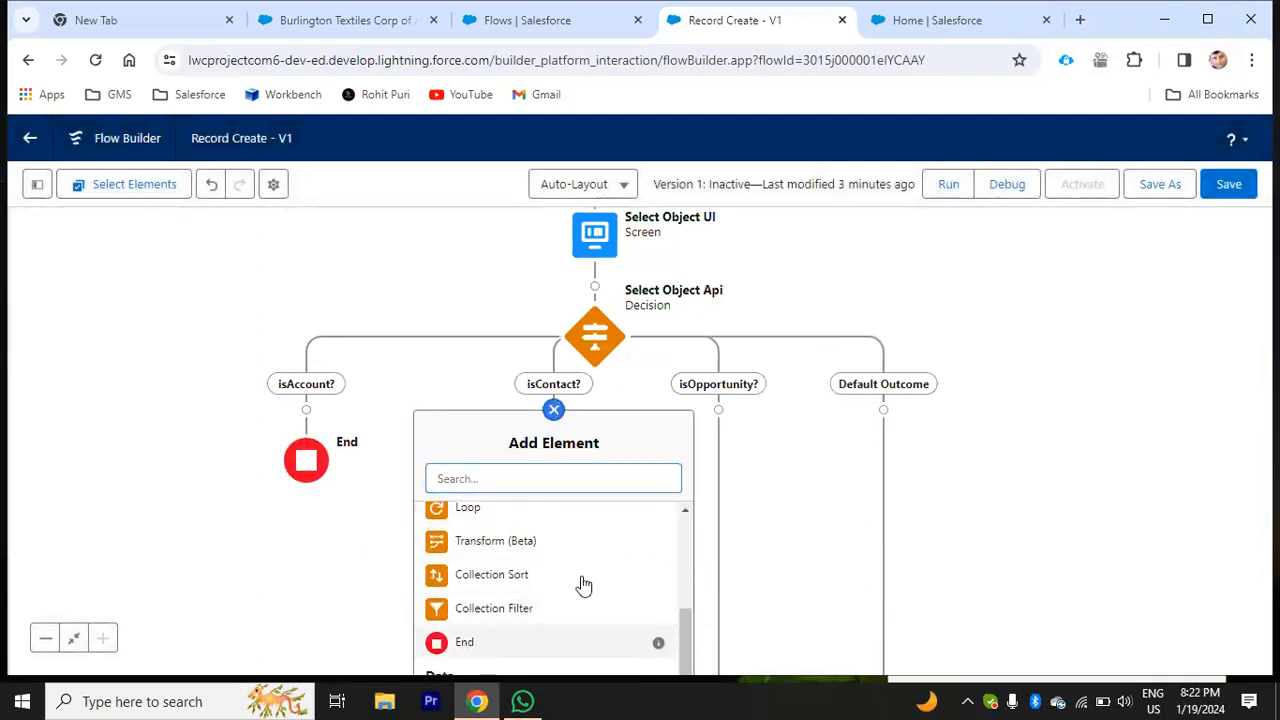
{"action": "left_click", "coordinate": [756, 409]}
{"action": "scroll", "coordinate": [709, 590], "scroll_direction": "down", "scroll_amount": 5}
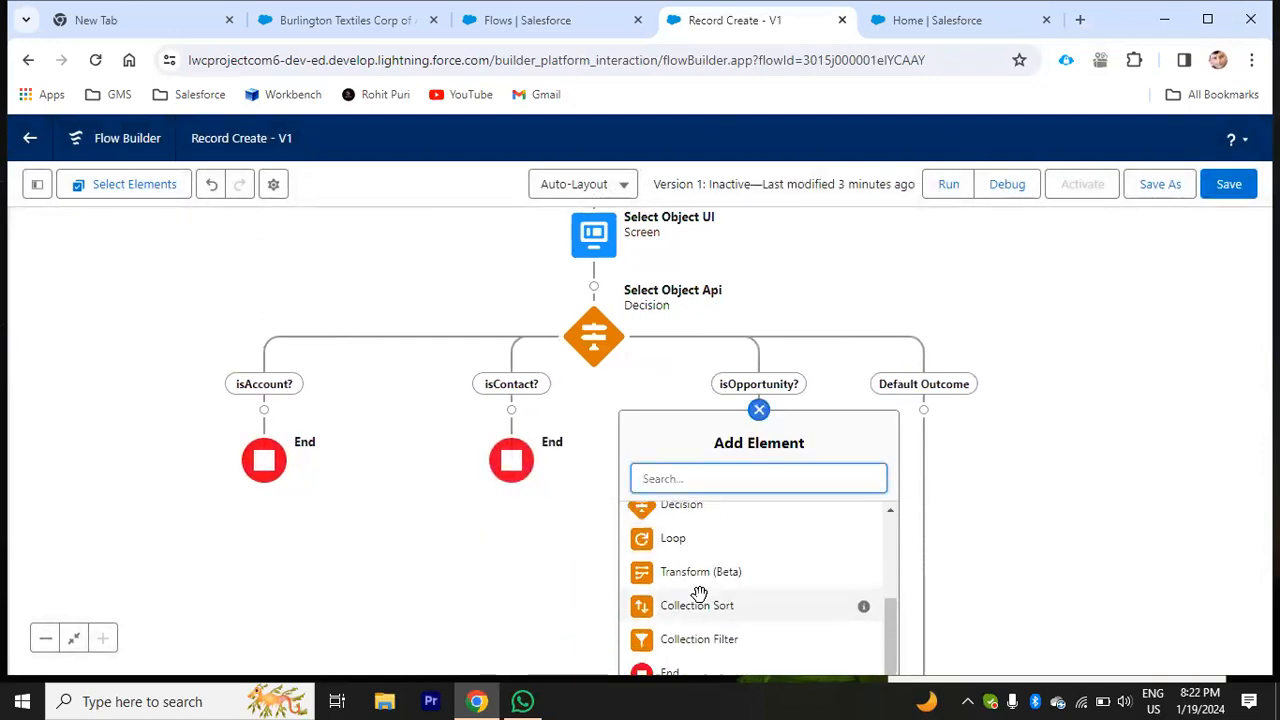
{"action": "left_click", "coordinate": [670, 643]}
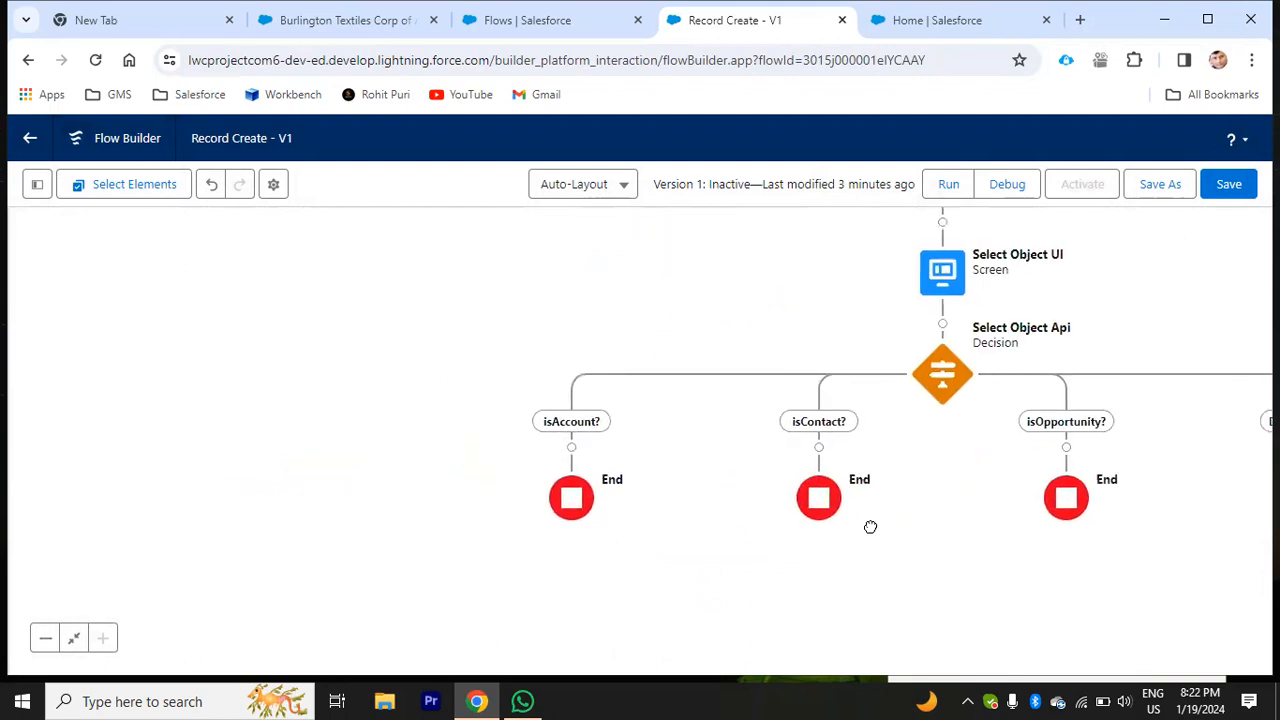
{"action": "left_click_drag", "start_coordinate": [823, 303], "coordinate": [929, 289]}
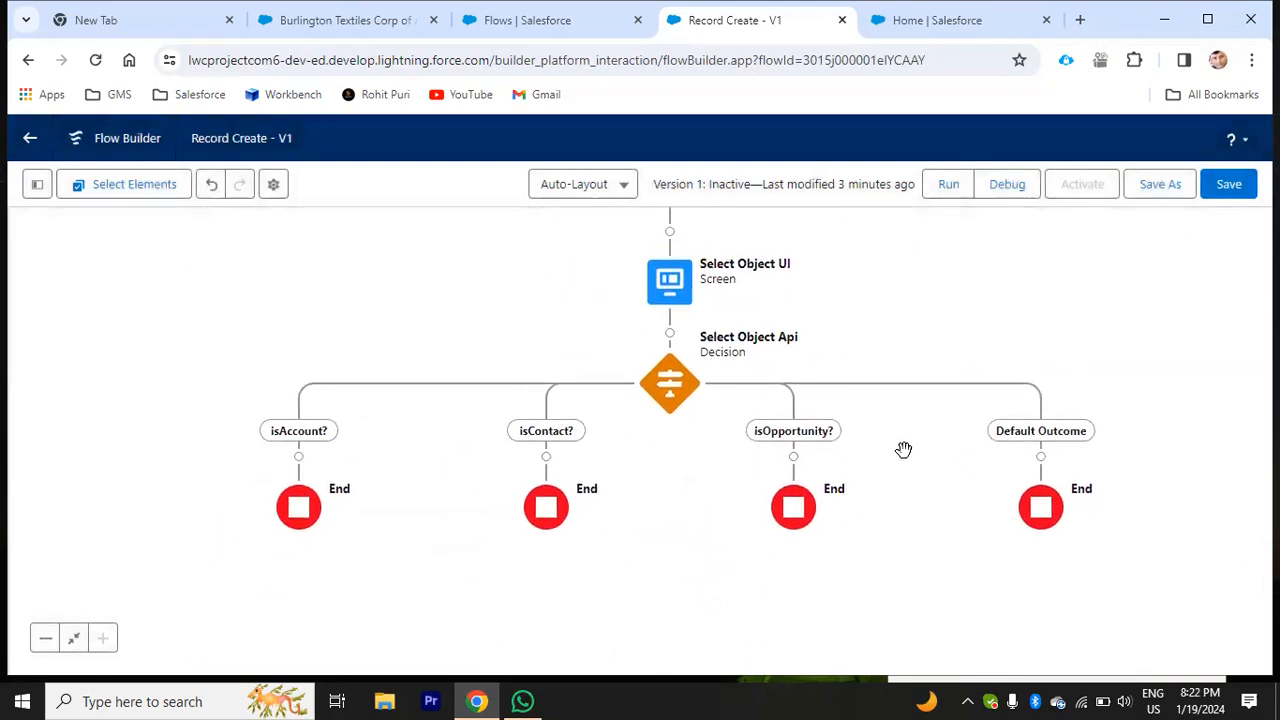
{"action": "scroll", "coordinate": [560, 320], "scroll_direction": "up", "scroll_amount": 2}
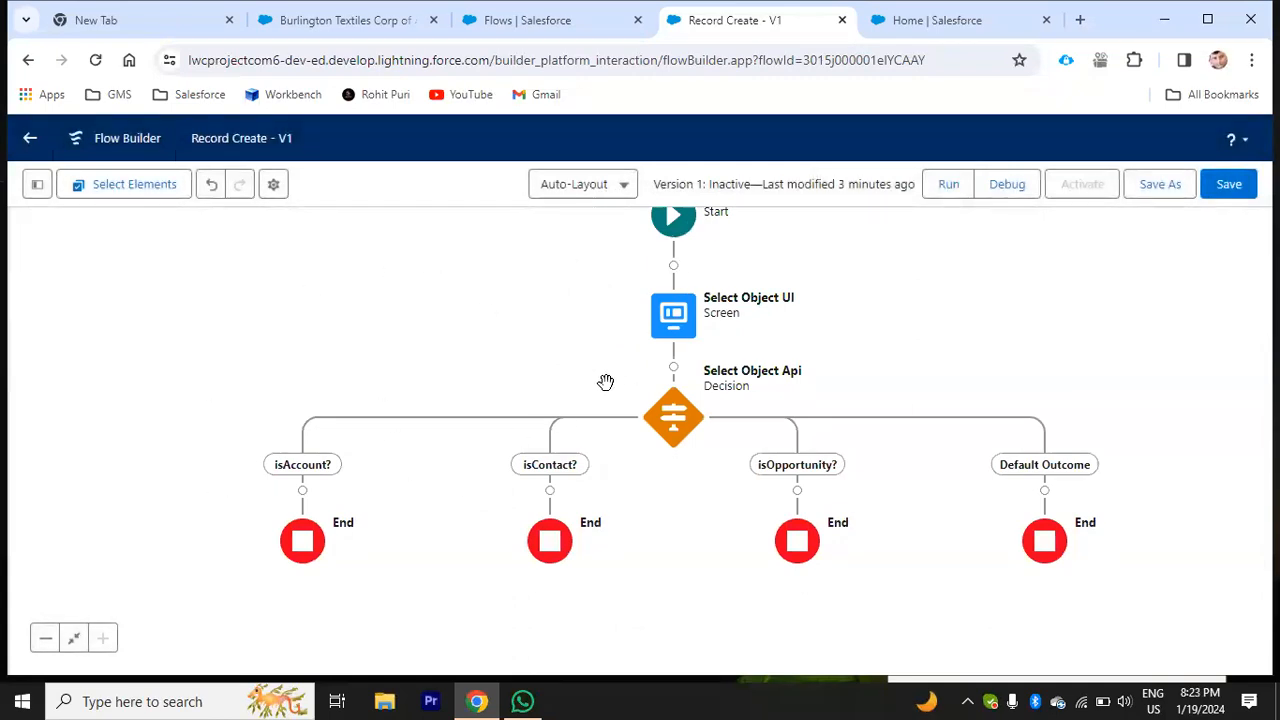
Step: Add a screen element to the isAccount? path, labelled Account Info with API name Account_Info
{"action": "left_click", "coordinate": [302, 489]}
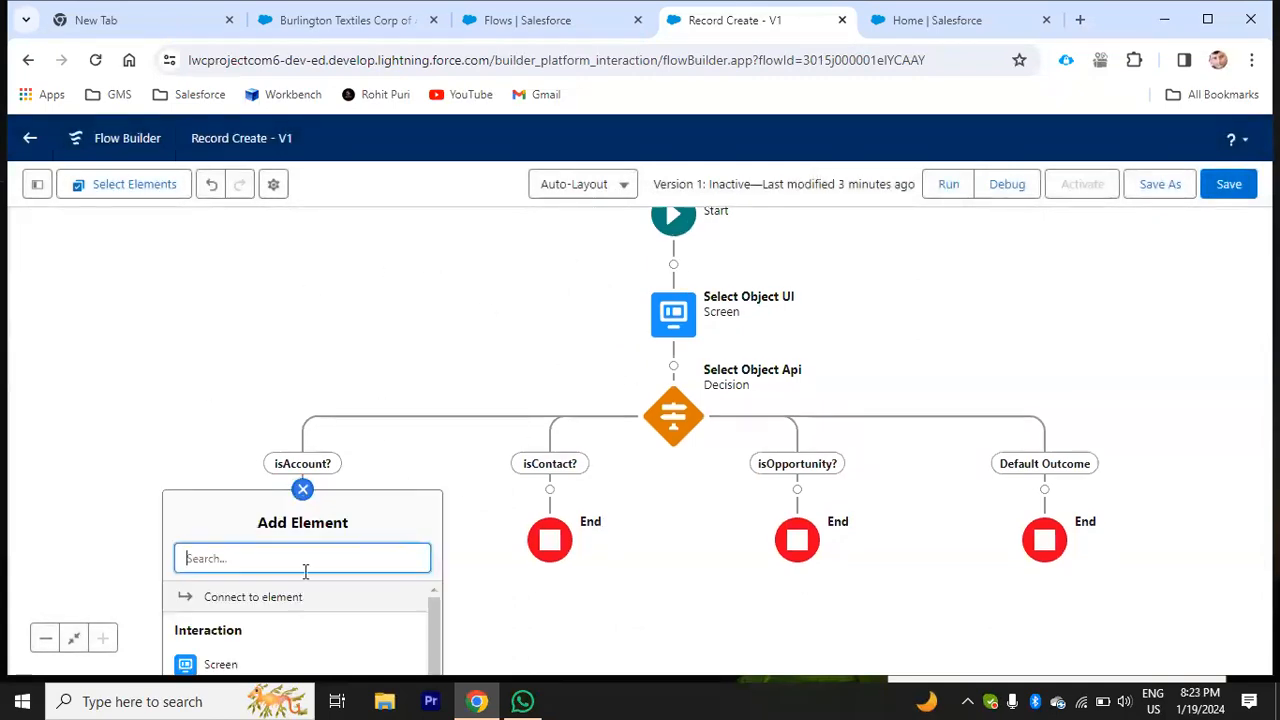
{"action": "left_click", "coordinate": [236, 664]}
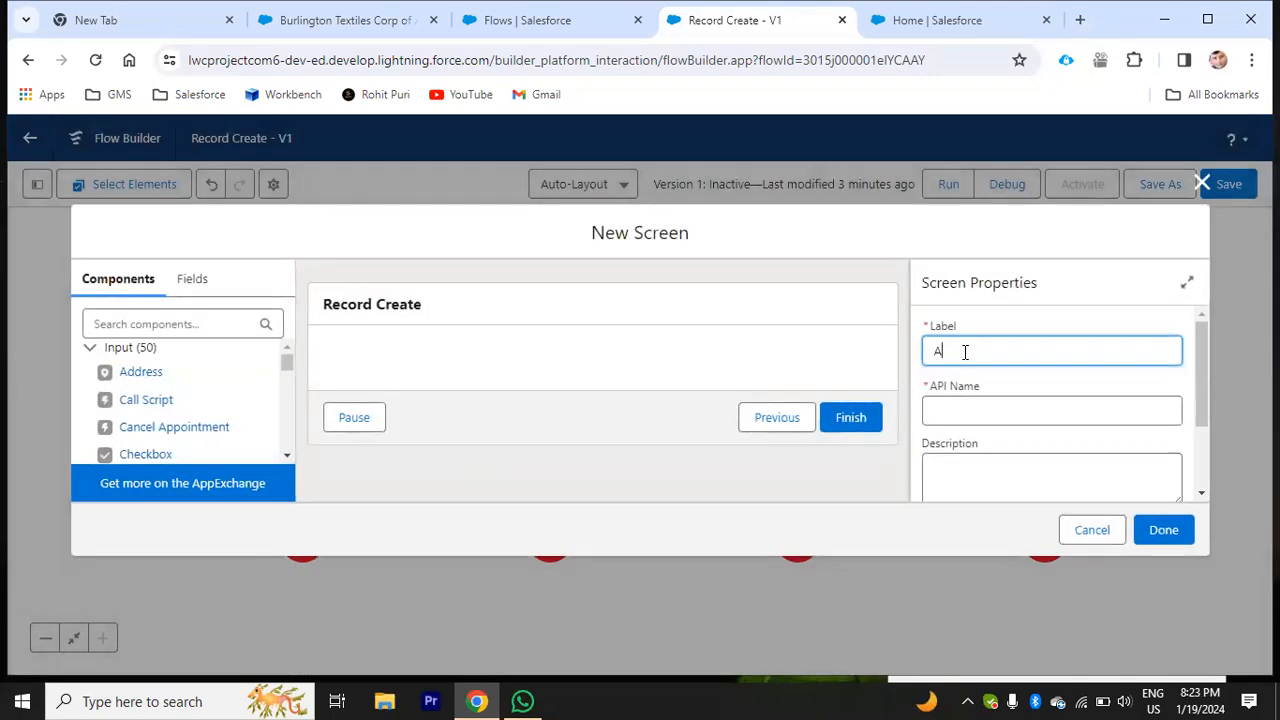
{"action": "type", "text": "Account Info"}
{"action": "left_click", "coordinate": [1037, 323]}
Step: Add a required Text component to the screen, labelled Account Name with API name Account_Name
{"action": "left_click", "coordinate": [190, 318]}
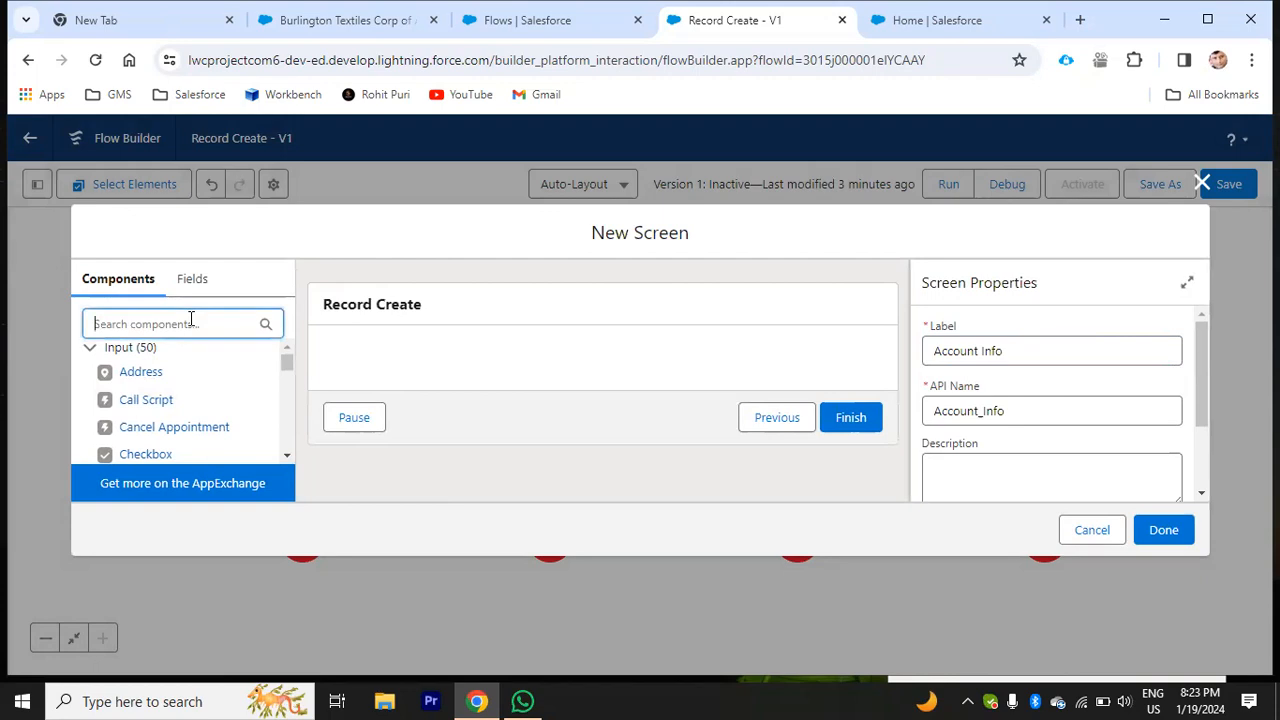
{"action": "type", "text": "text"}
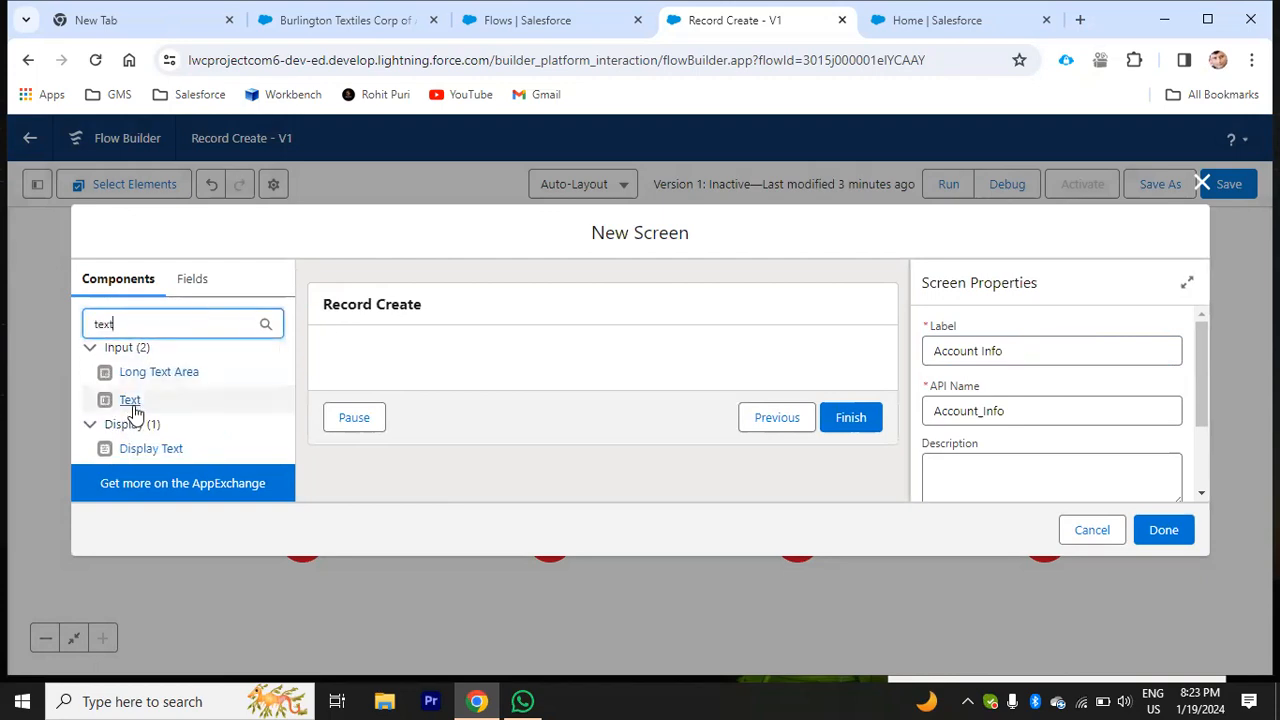
{"action": "left_click_drag", "start_coordinate": [132, 400], "coordinate": [502, 360]}
{"action": "left_click", "coordinate": [978, 349]}
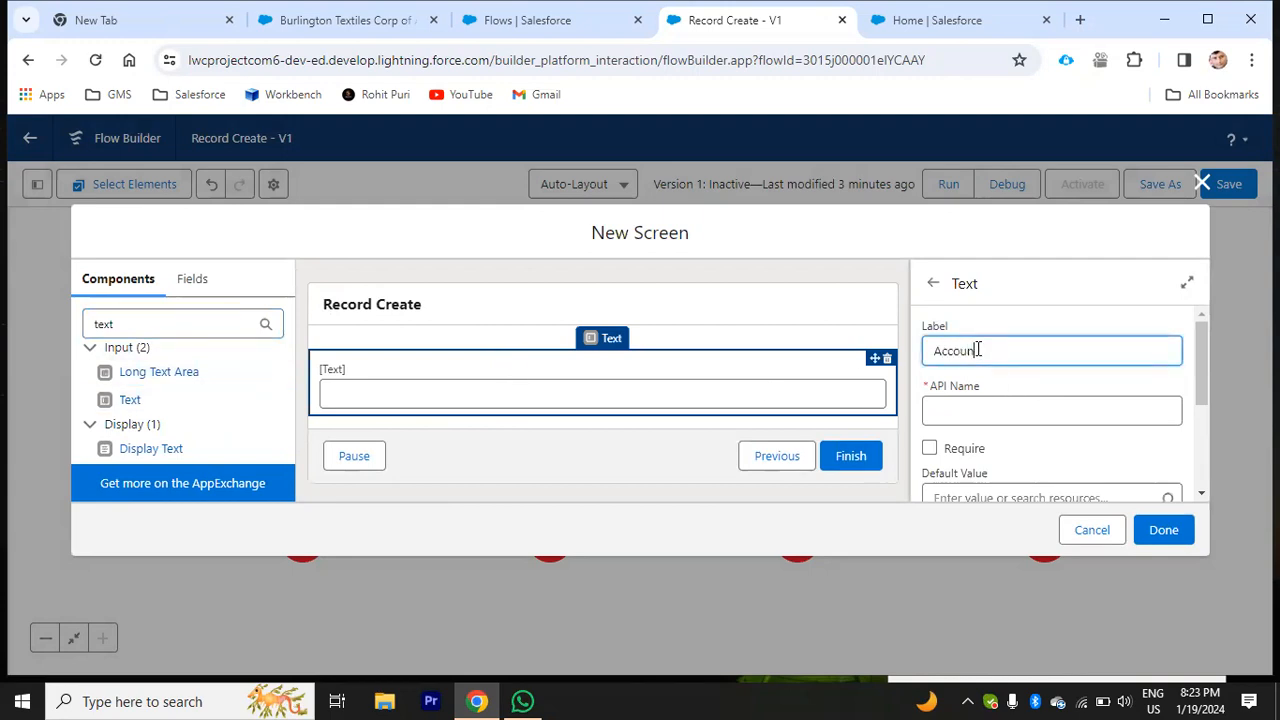
{"action": "left_click", "coordinate": [993, 418]}
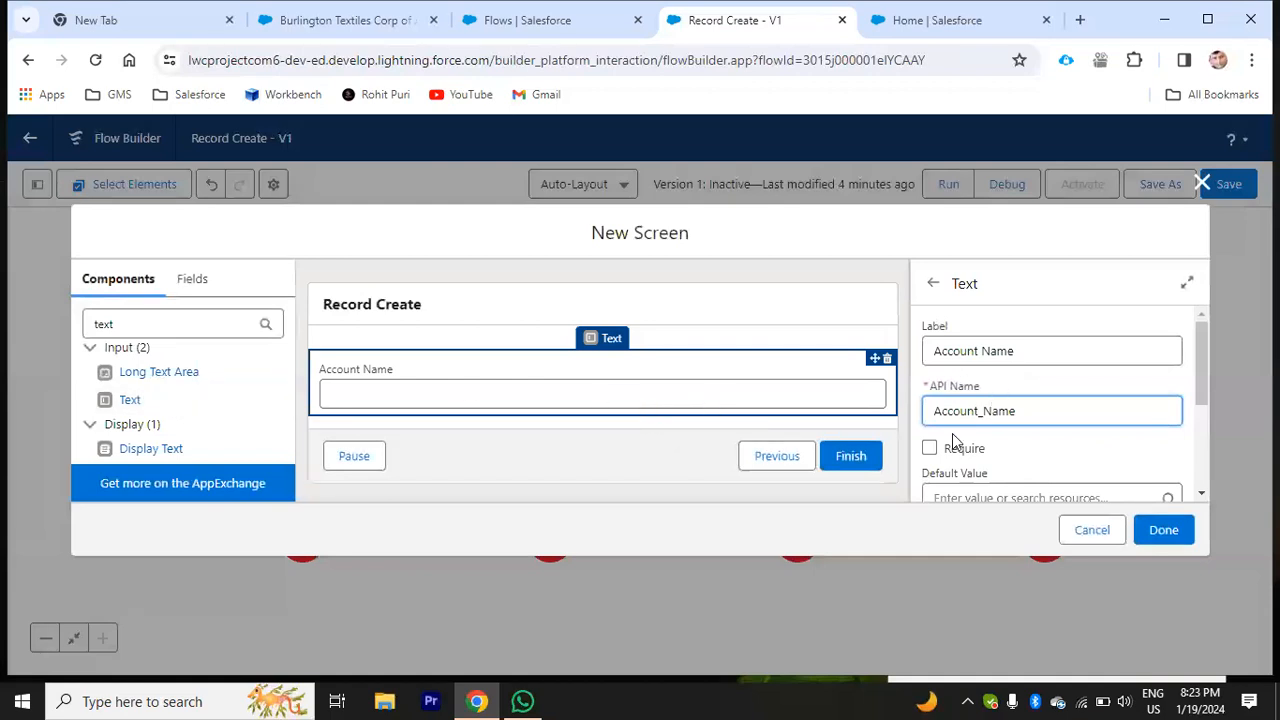
{"action": "scroll", "coordinate": [953, 442], "scroll_direction": "down", "scroll_amount": 1}
{"action": "left_click", "coordinate": [929, 354]}
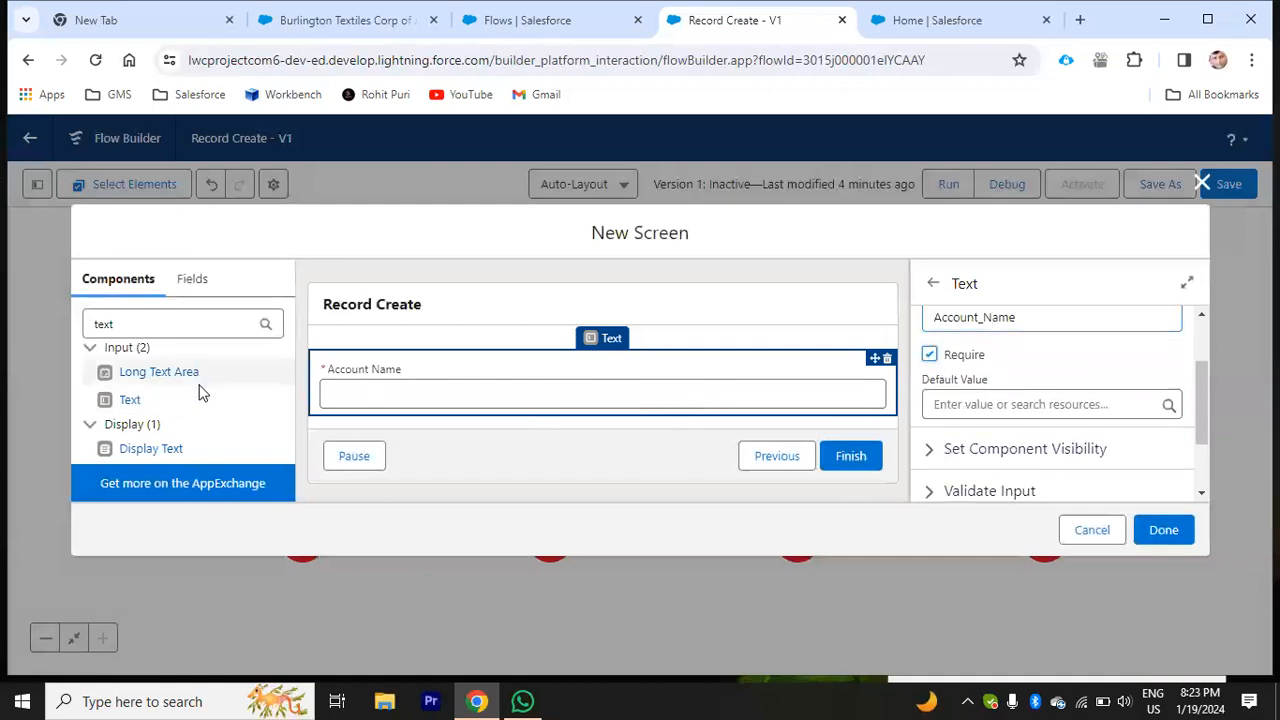
Step: Place a Picklist component below the Account Name field on the screen
{"action": "double_click", "coordinate": [166, 326]}
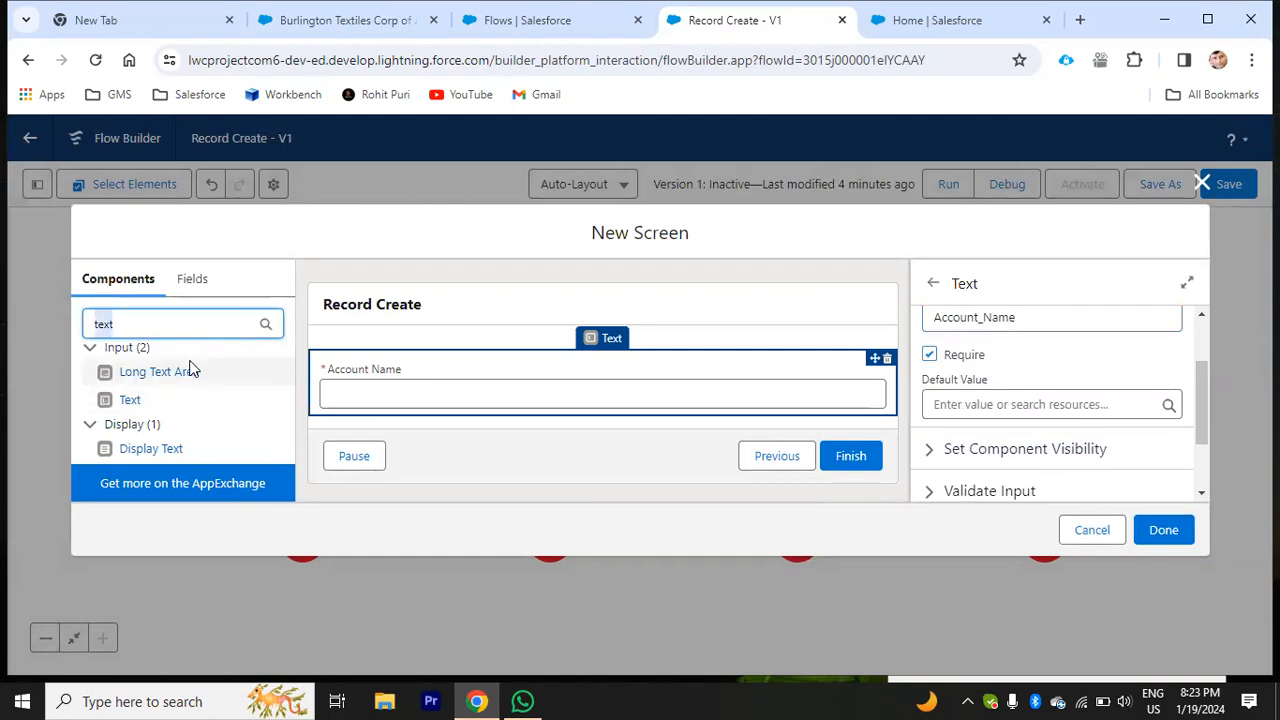
{"action": "key", "text": "BackSpace"}
{"action": "type", "text": "picj"}
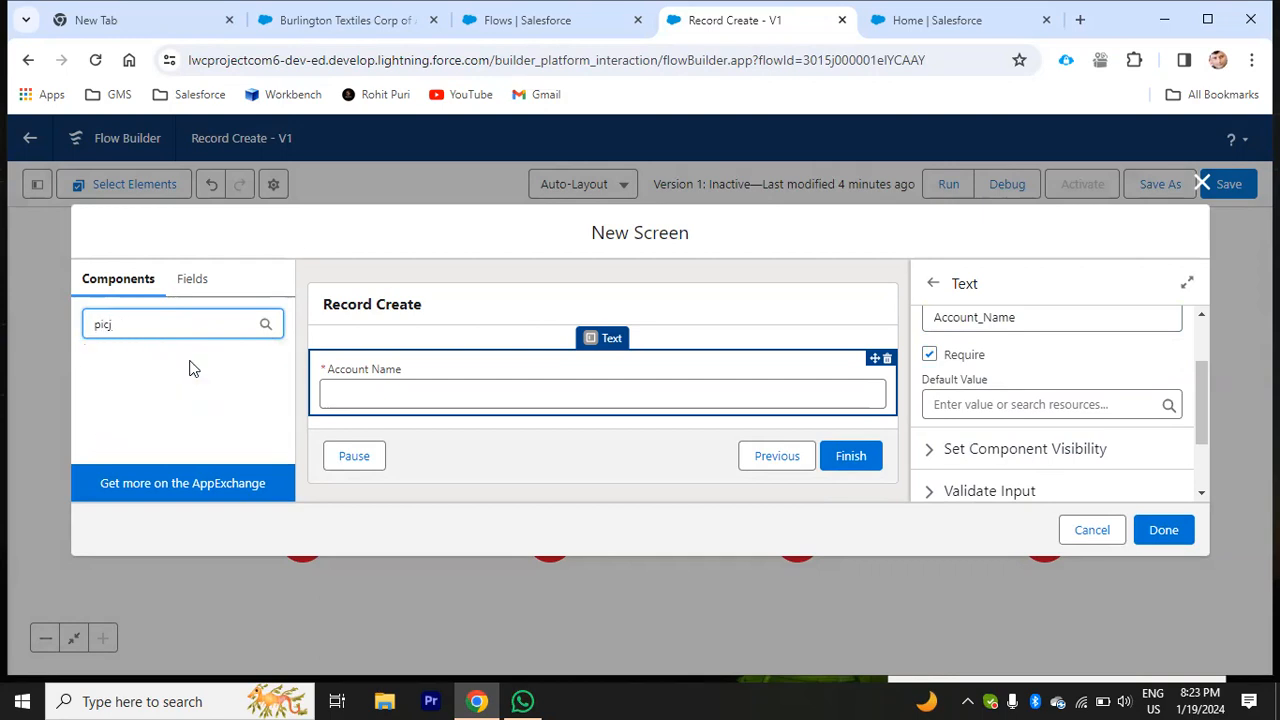
{"action": "key", "text": "BackSpace"}
{"action": "type", "text": "k"}
{"action": "left_click_drag", "start_coordinate": [145, 432], "coordinate": [495, 425]}
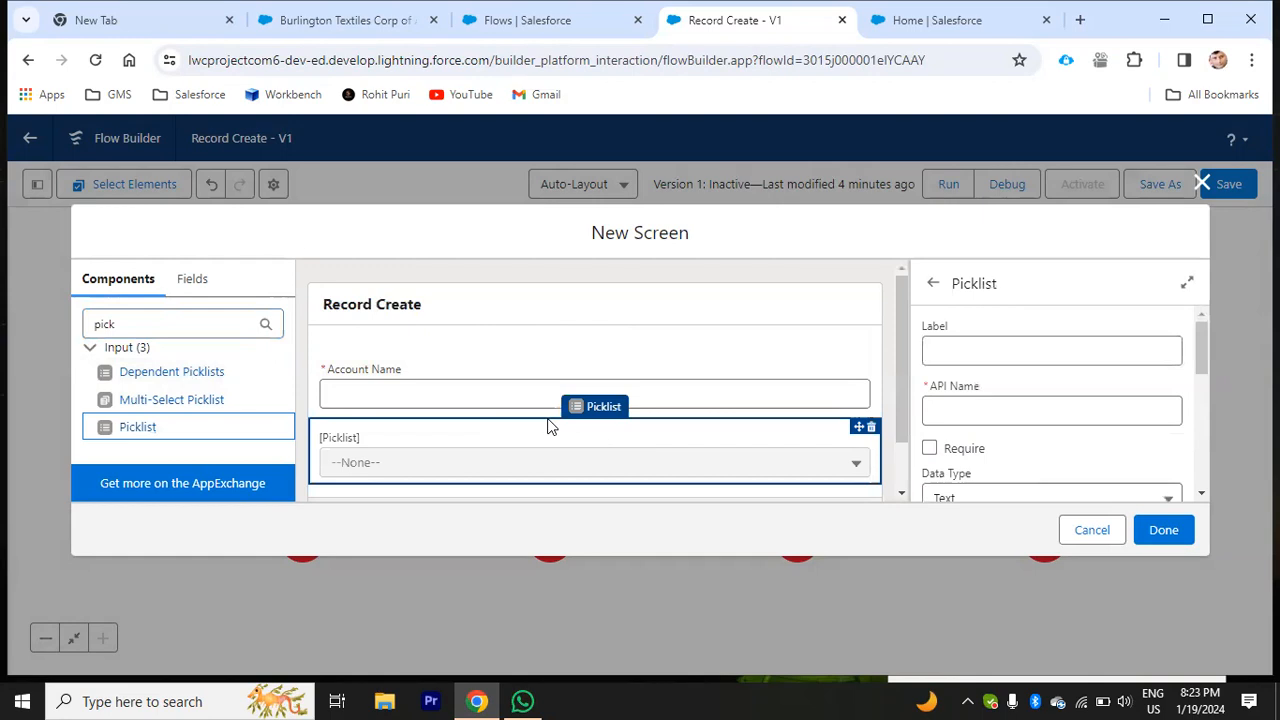
Step: Label the picklist Rating with API name Rating and make it required, consulting the Burlington Textiles account record for the field
{"action": "left_click", "coordinate": [953, 356]}
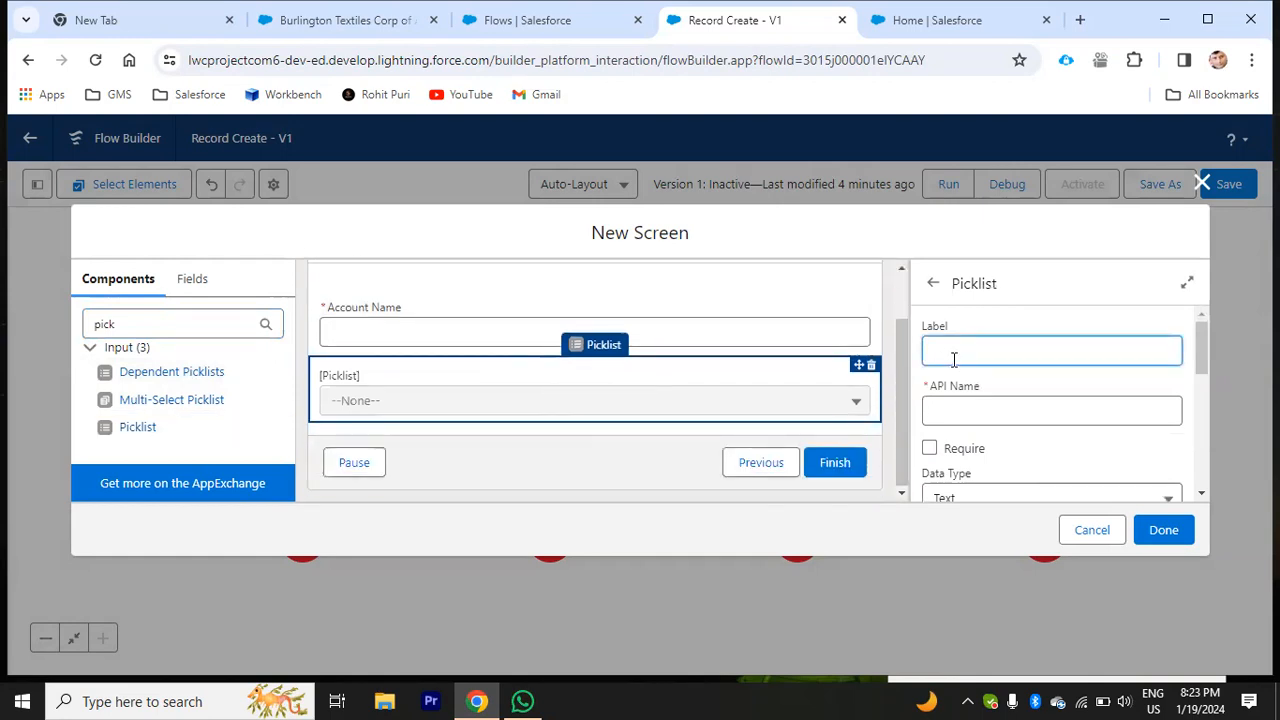
{"action": "left_click", "coordinate": [362, 22]}
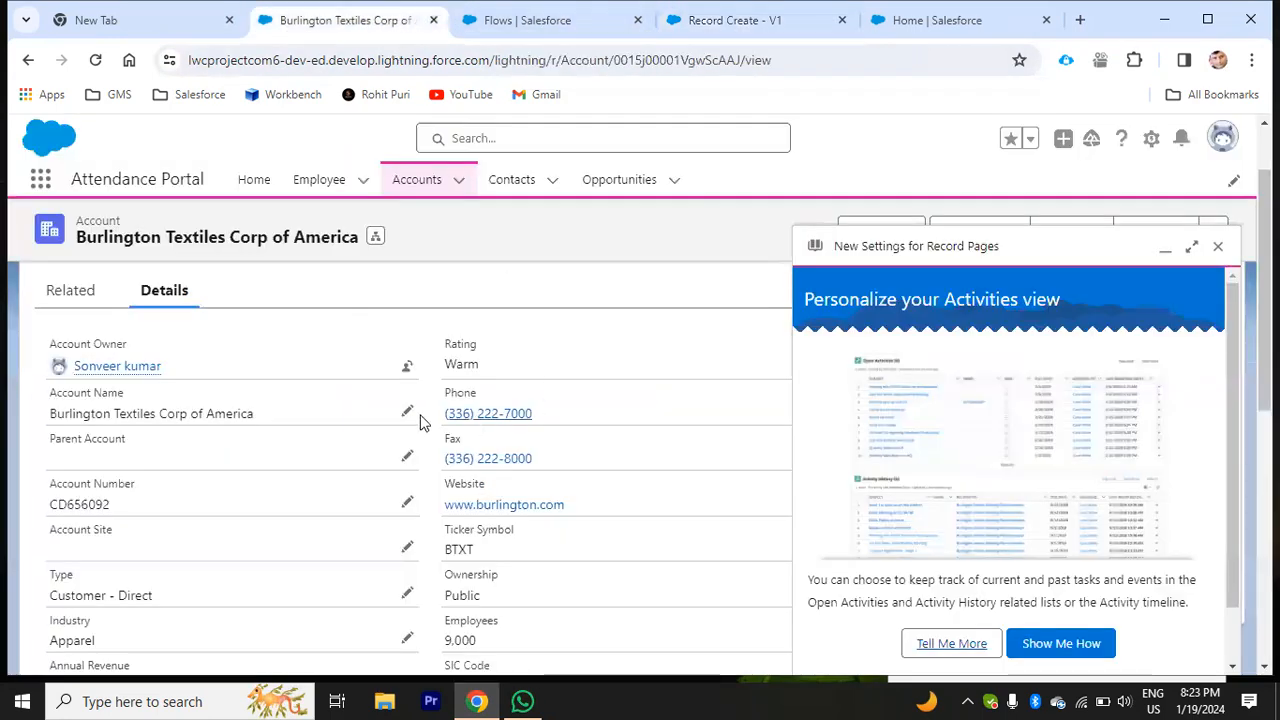
{"action": "left_click", "coordinate": [968, 21]}
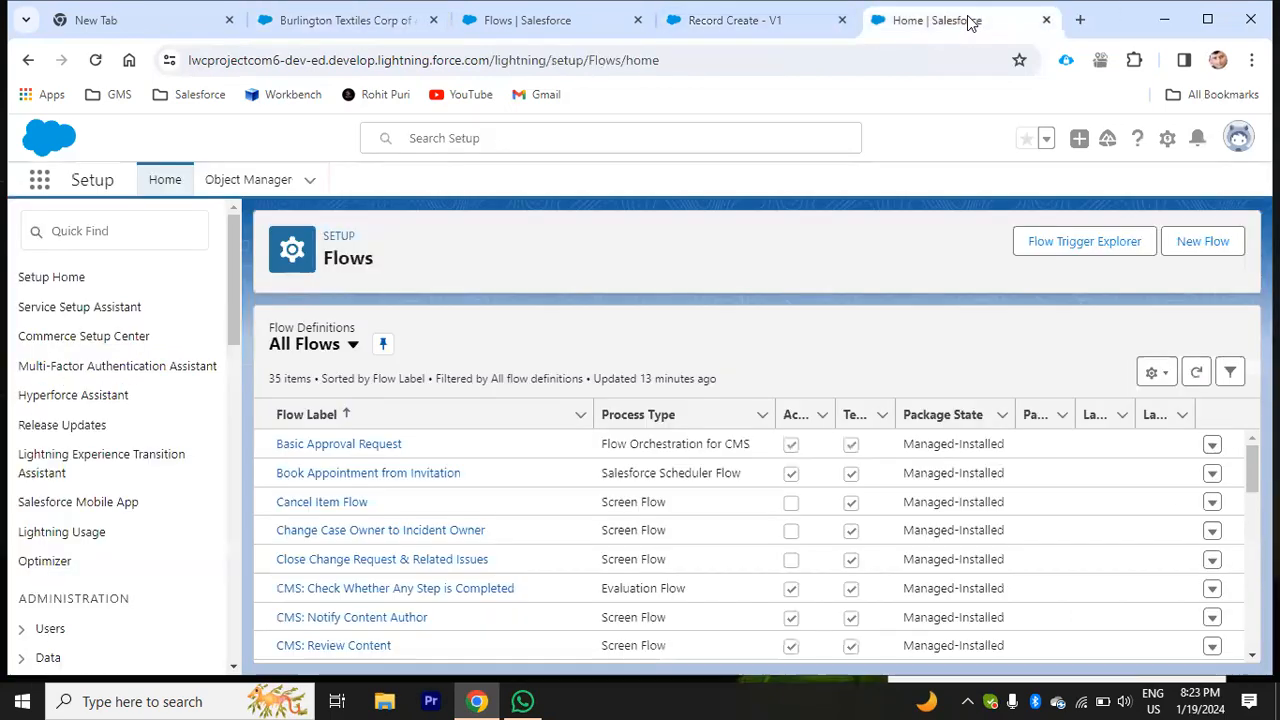
{"action": "left_click", "coordinate": [700, 20]}
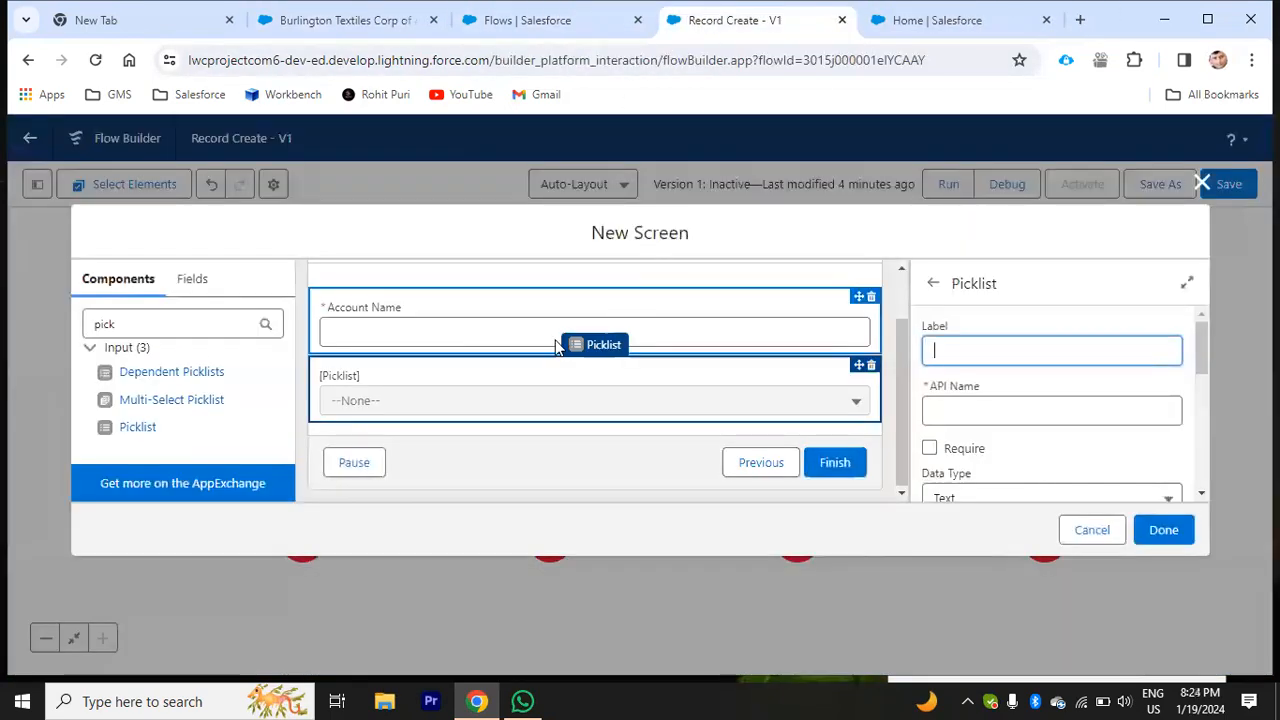
{"action": "type", "text": "Re"}
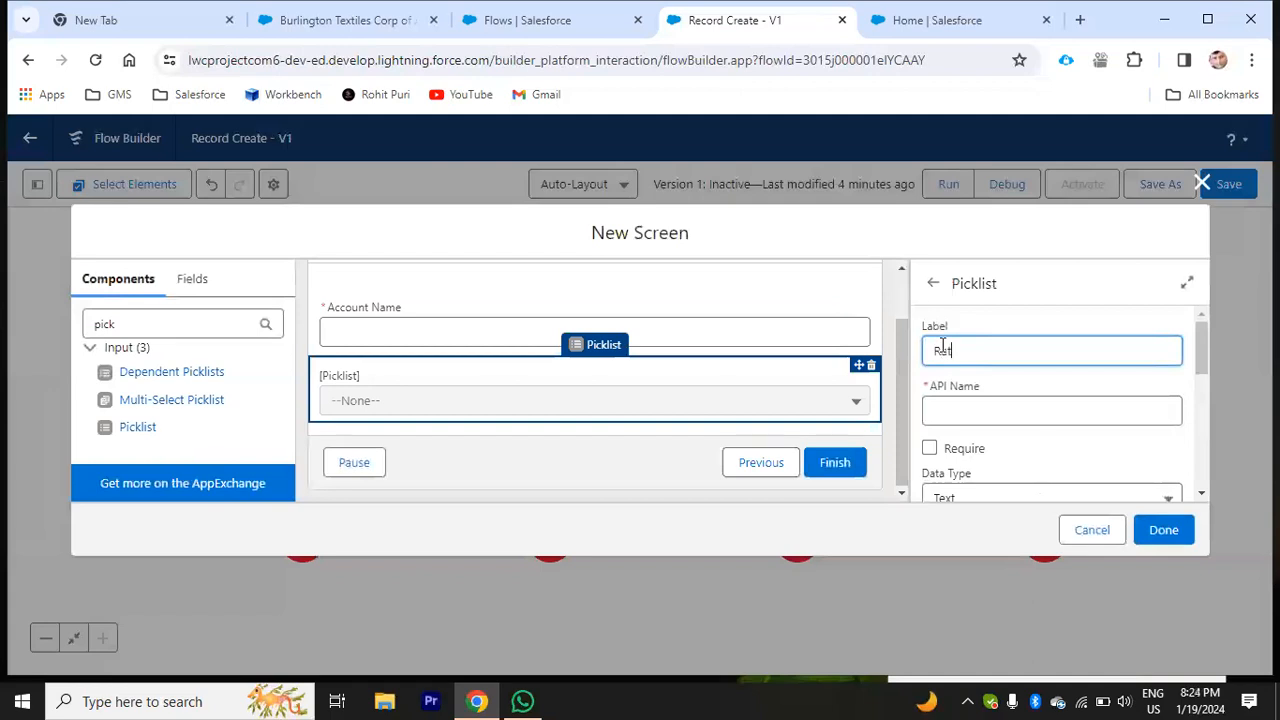
{"action": "type", "text": "ting"}
{"action": "left_click", "coordinate": [953, 411]}
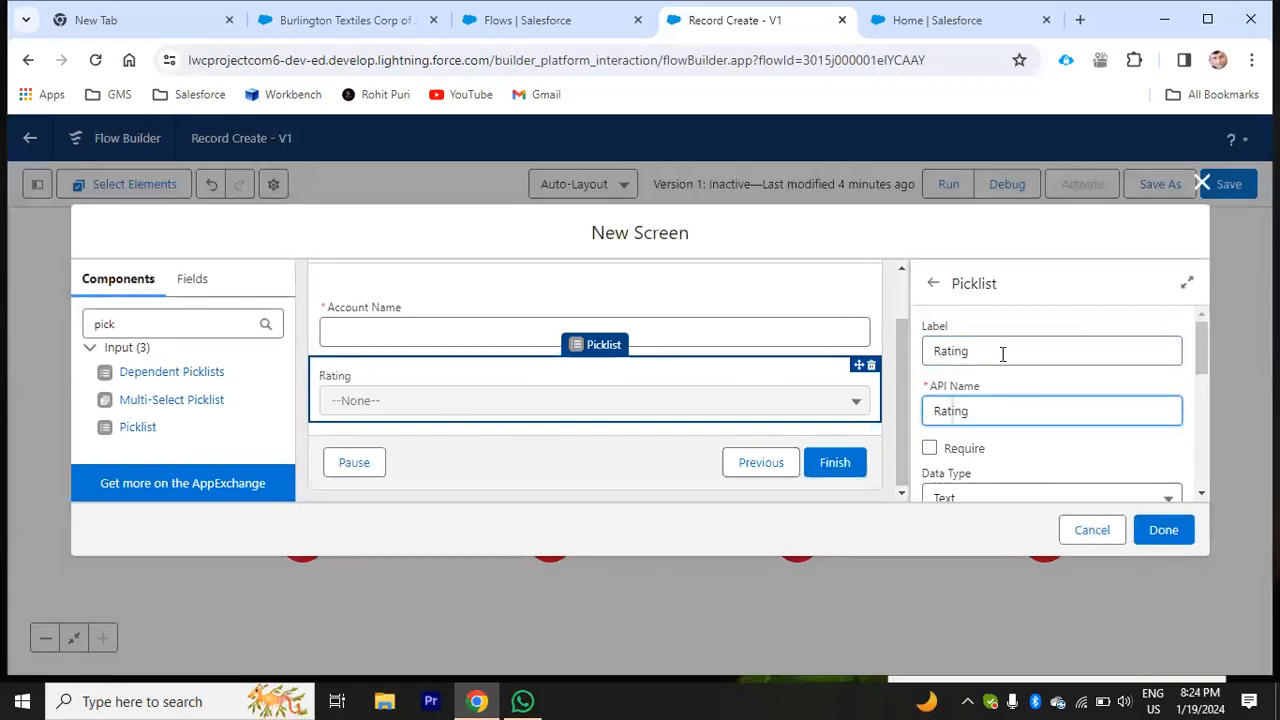
{"action": "left_click", "coordinate": [929, 449]}
Step: Dismiss the New Settings for Record Pages prompt on the Burlington Textiles account record and return to the flow's screen editor
{"action": "scroll", "coordinate": [990, 385], "scroll_direction": "down", "scroll_amount": 1}
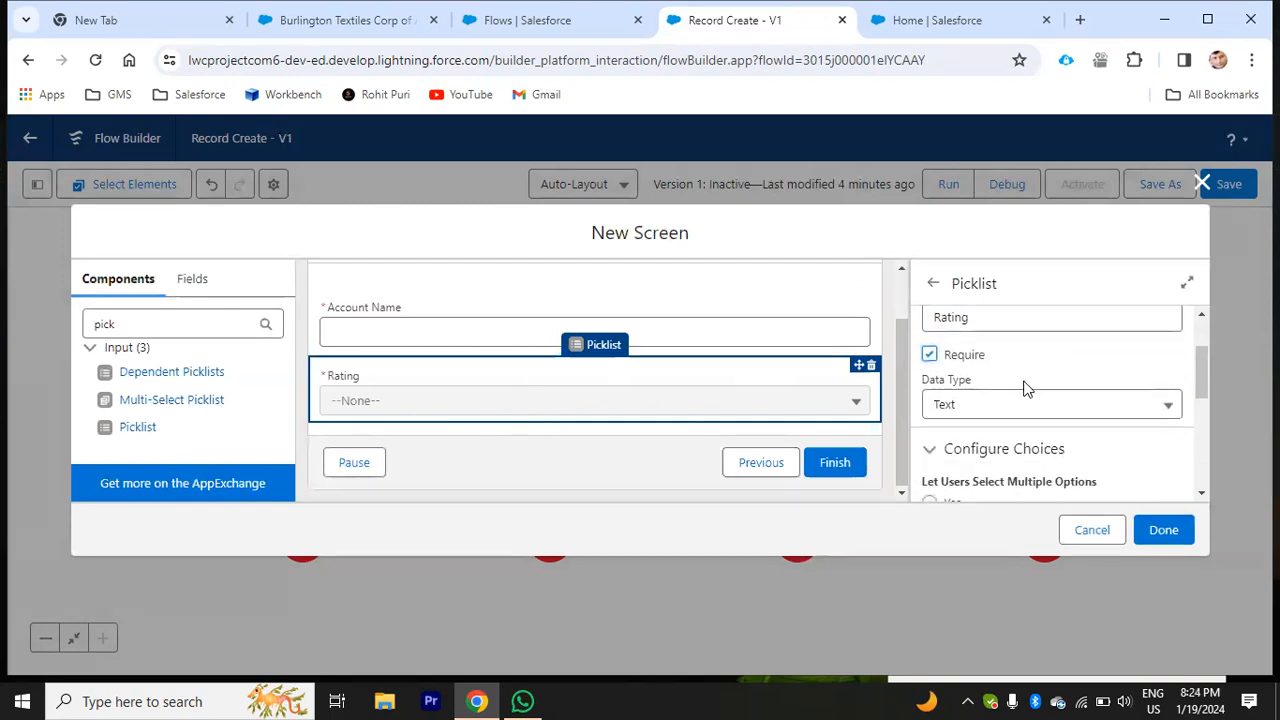
{"action": "scroll", "coordinate": [1010, 405], "scroll_direction": "down", "scroll_amount": 1}
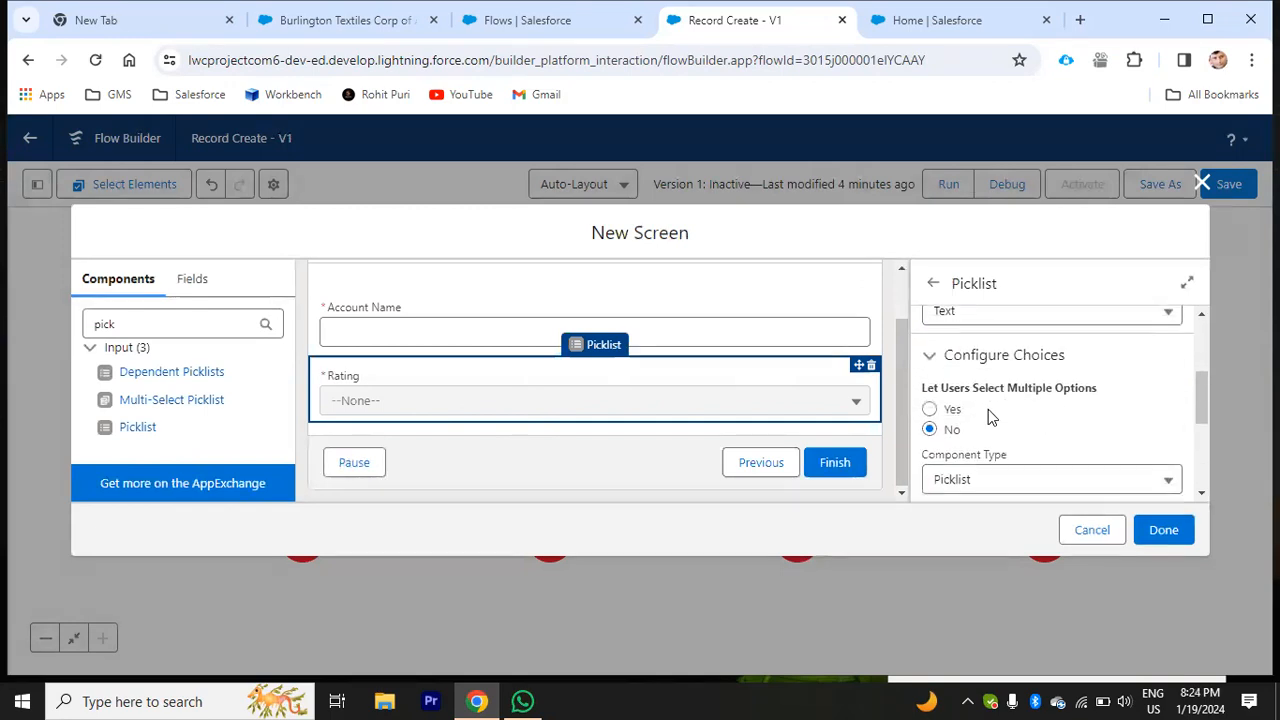
{"action": "left_click", "coordinate": [383, 22]}
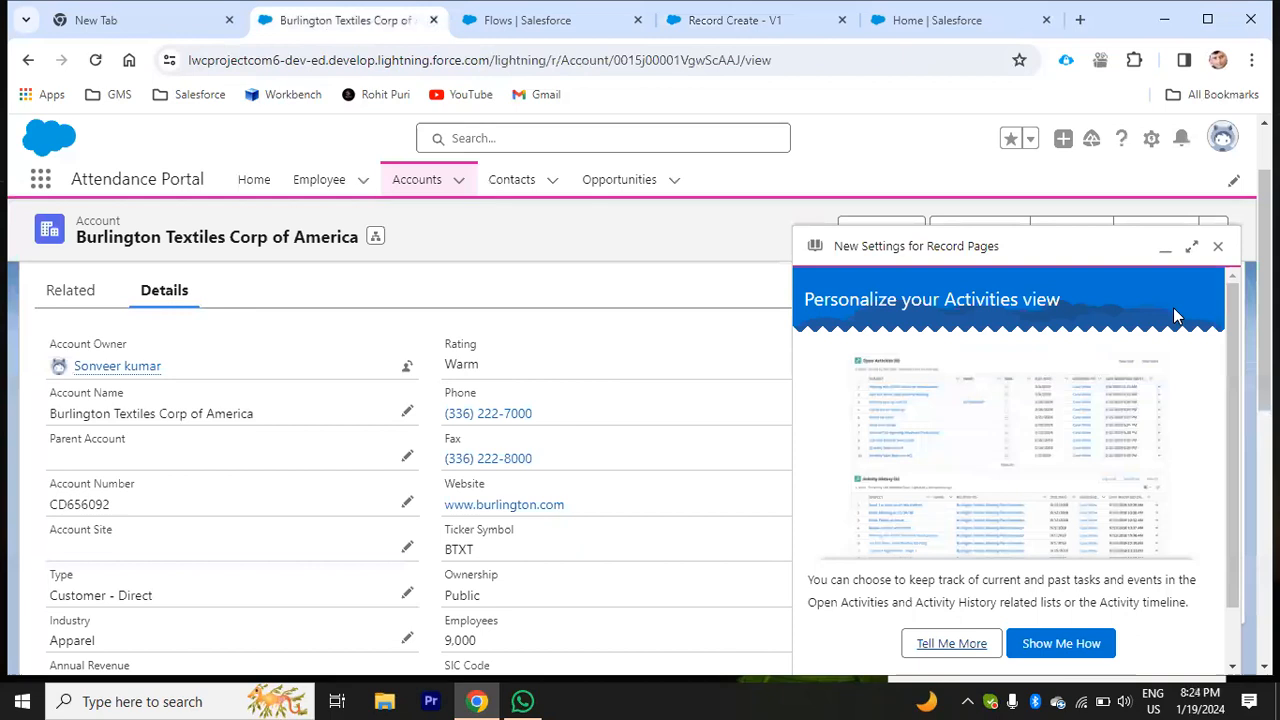
{"action": "left_click", "coordinate": [1217, 246]}
{"action": "left_click", "coordinate": [728, 22]}
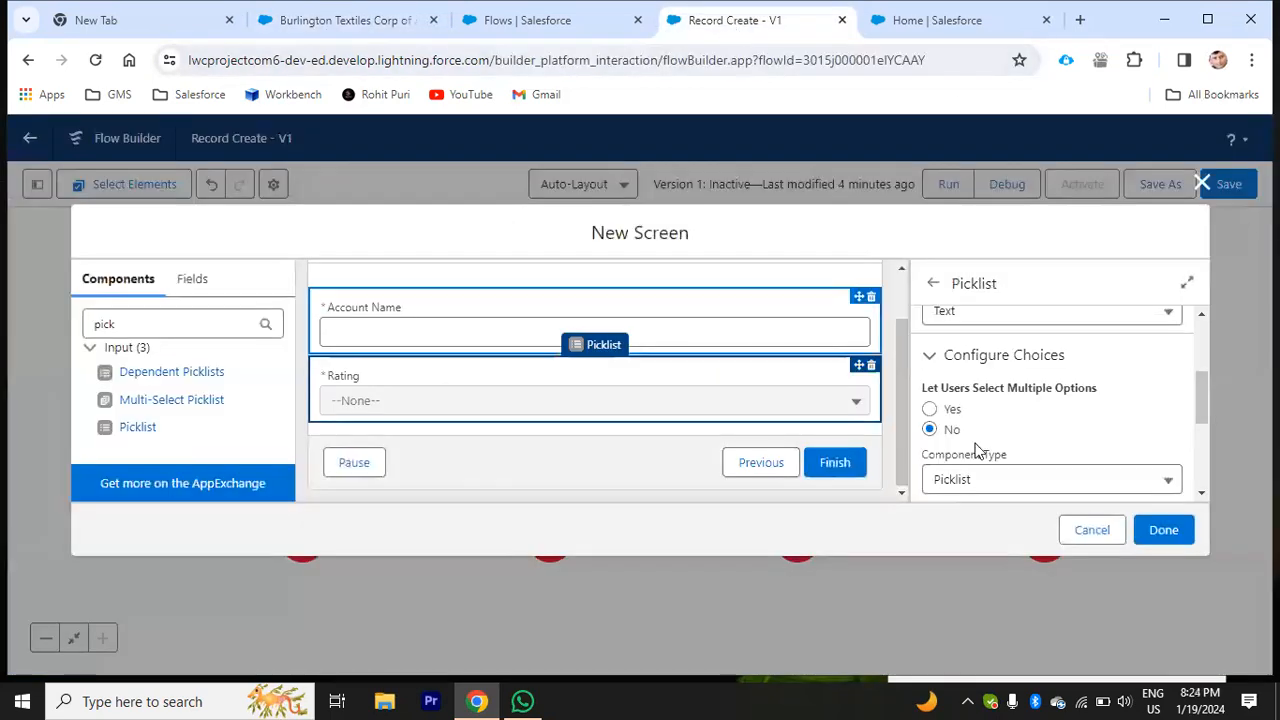
Step: Start a new choice resource for the Rating picklist and consult the Rating field on the Burlington Textiles account record
{"action": "scroll", "coordinate": [1020, 442], "scroll_direction": "down", "scroll_amount": 2}
{"action": "left_click", "coordinate": [1006, 444]}
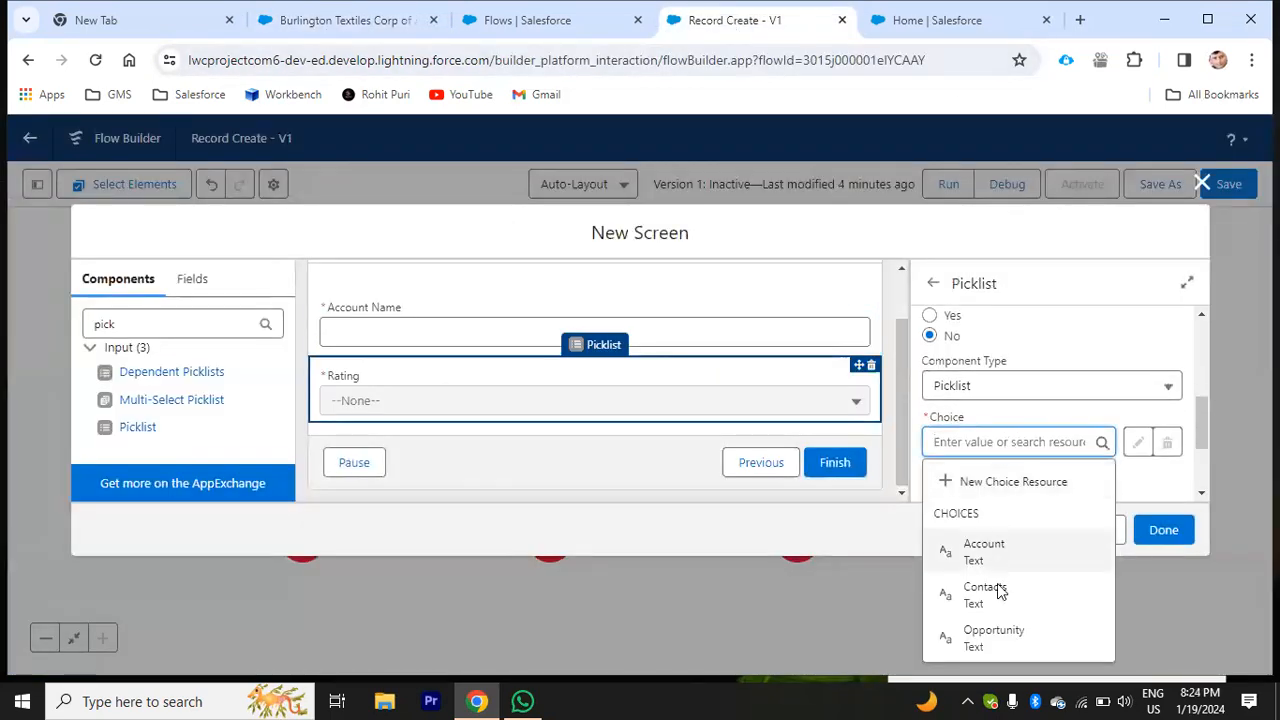
{"action": "left_click", "coordinate": [985, 484]}
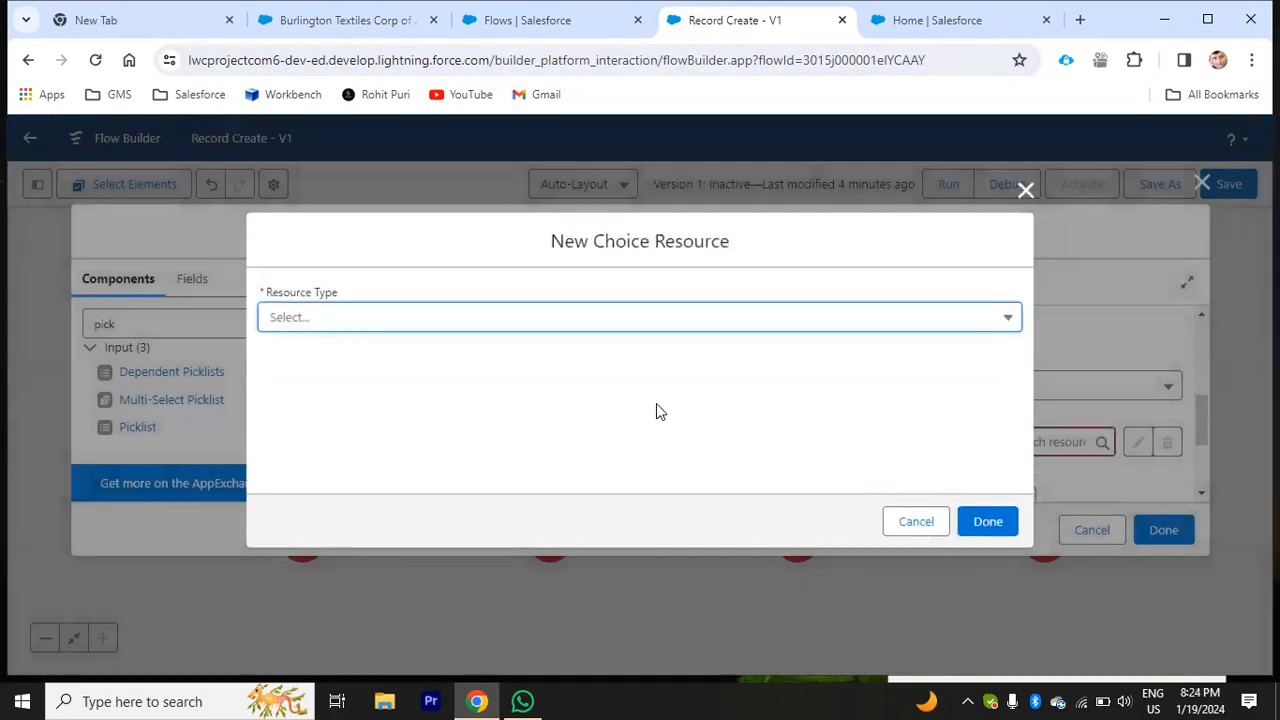
{"action": "left_click", "coordinate": [536, 325]}
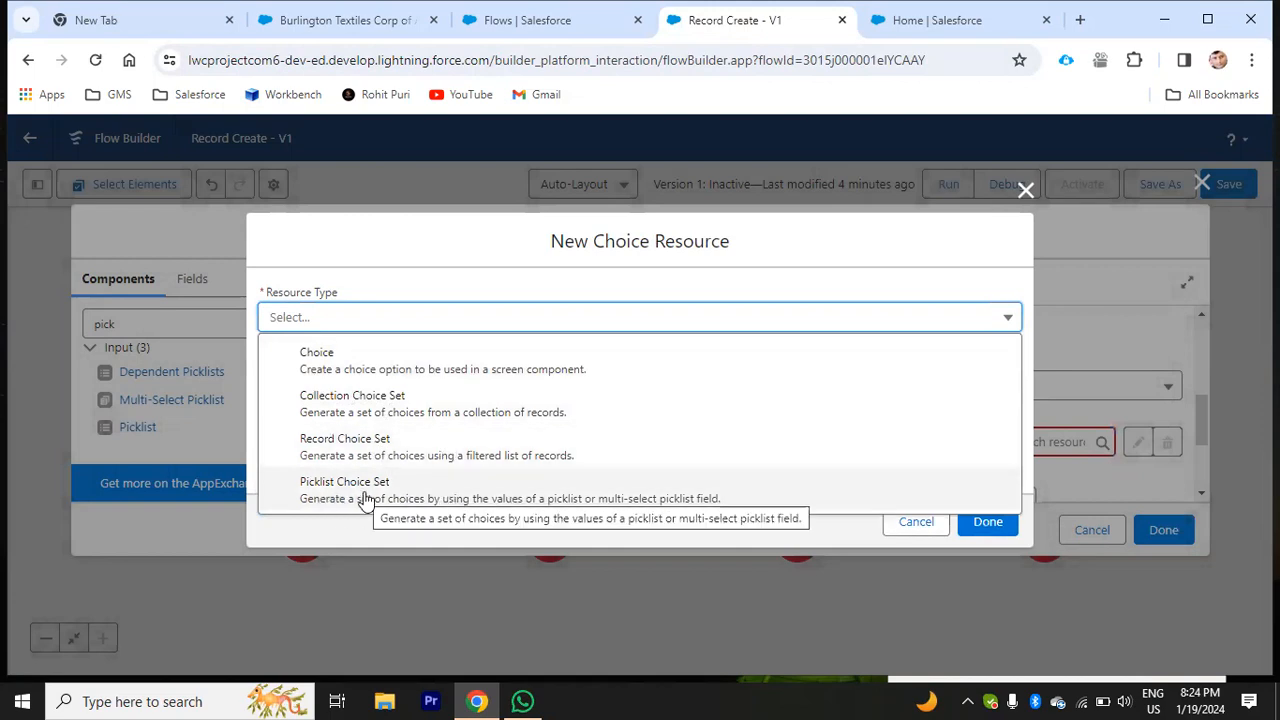
{"action": "left_click", "coordinate": [445, 20]}
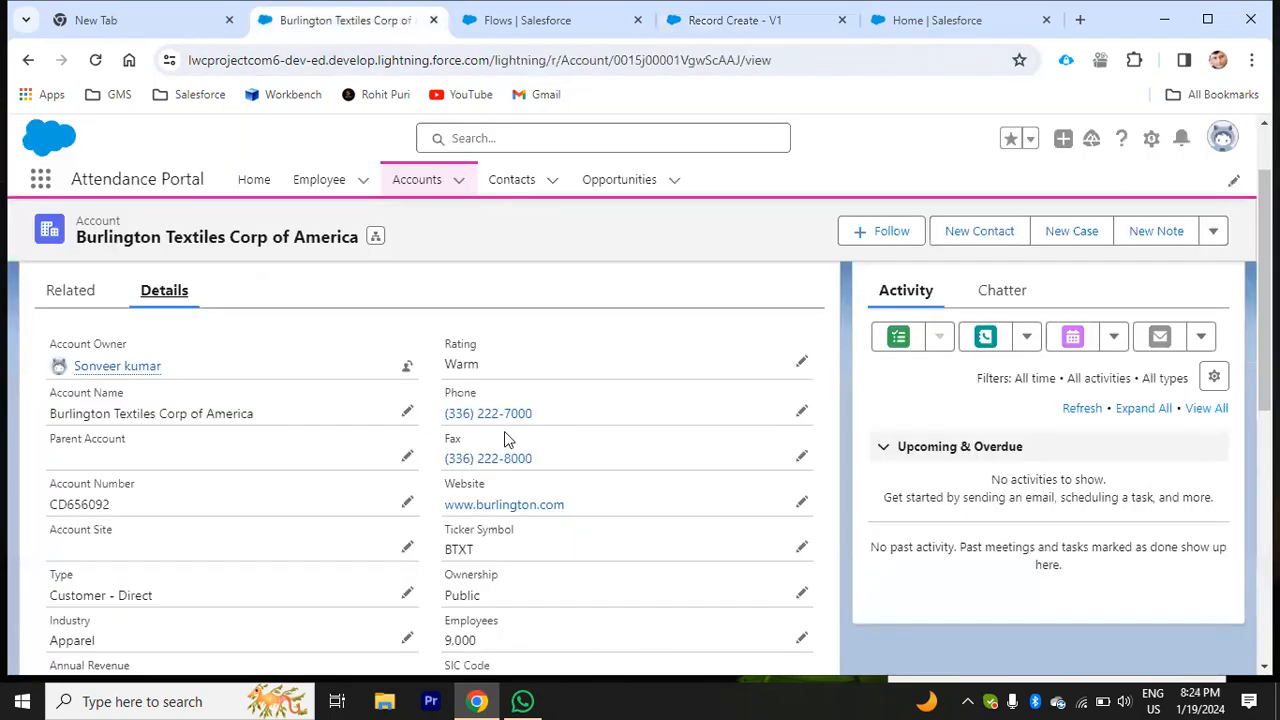
{"action": "left_click_drag", "start_coordinate": [447, 347], "coordinate": [506, 342]}
{"action": "left_click", "coordinate": [955, 20]}
{"action": "left_click", "coordinate": [690, 28]}
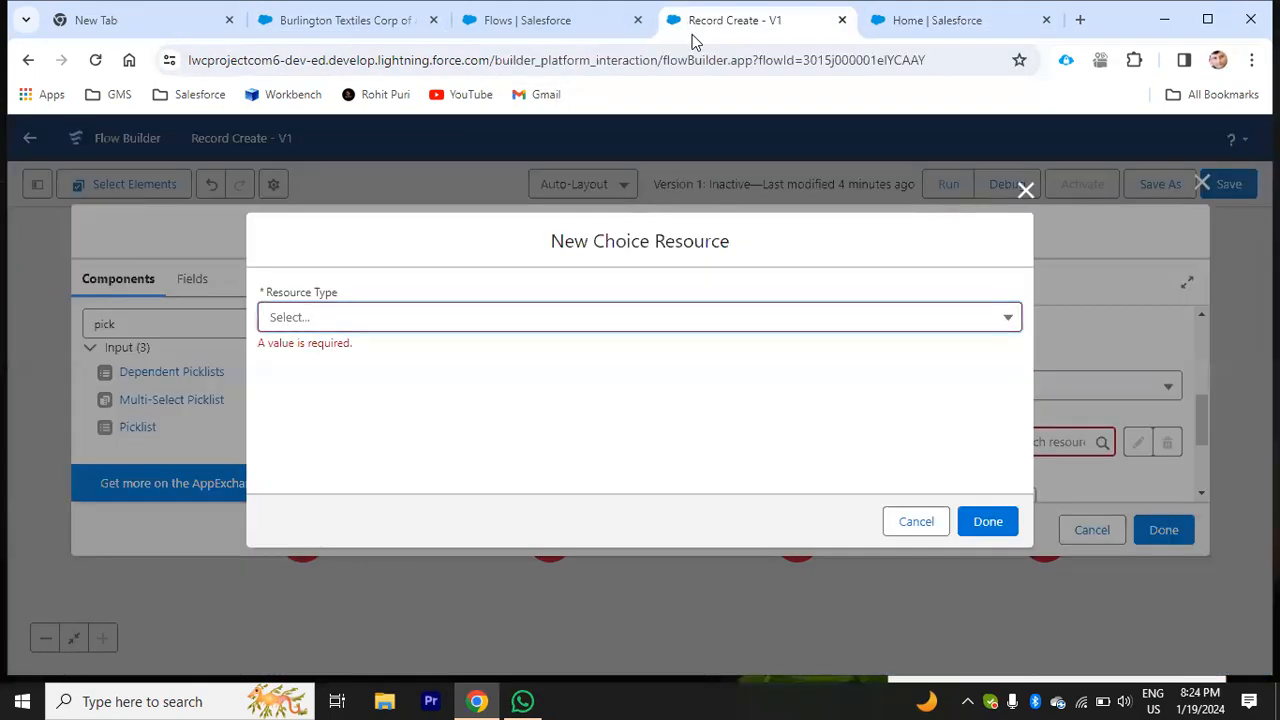
Step: Set the new resource's type to Picklist Choice Set and its API name to Rating_Picklist
{"action": "left_click", "coordinate": [450, 325]}
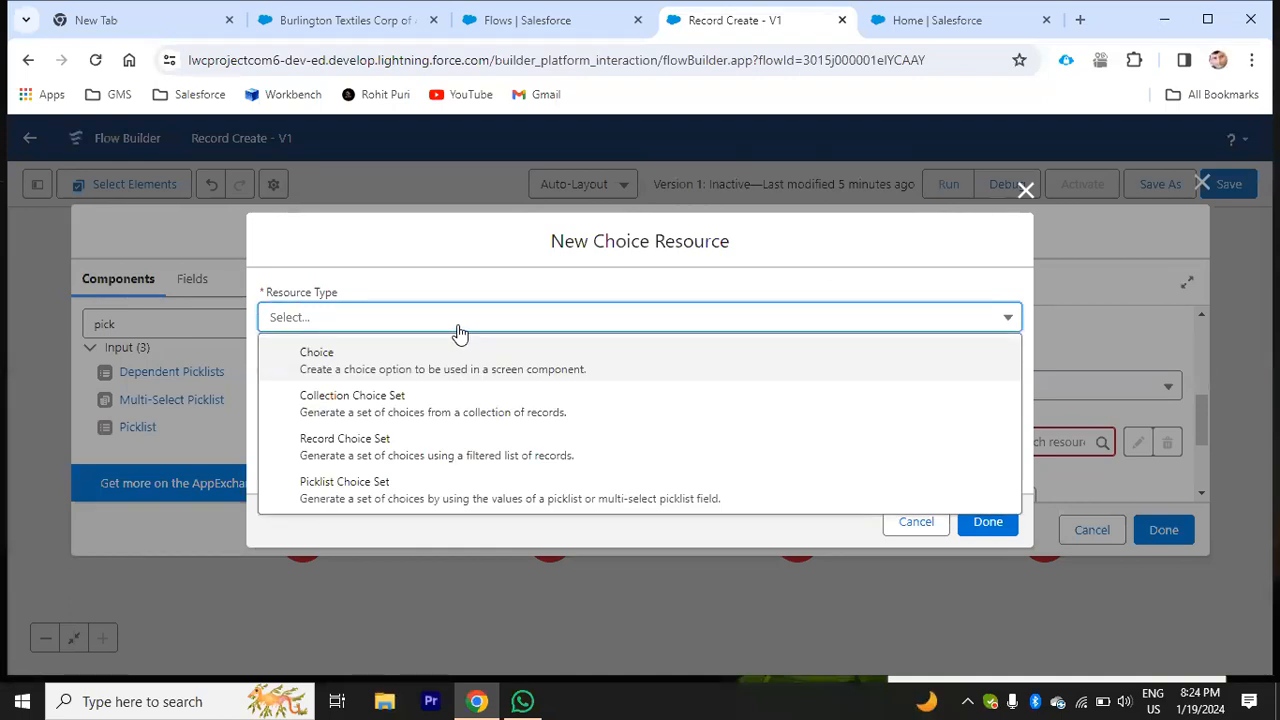
{"action": "left_click", "coordinate": [350, 500]}
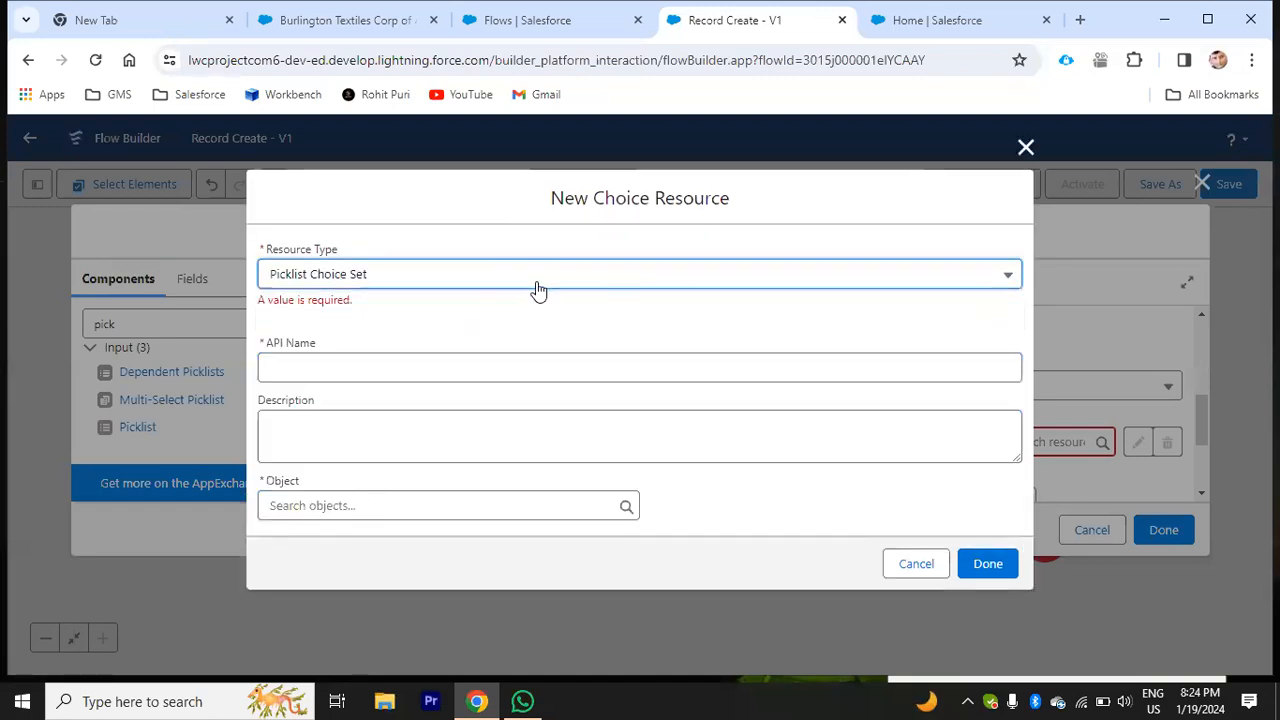
{"action": "left_click", "coordinate": [400, 360]}
{"action": "type", "text": "Rating_Picklist"}
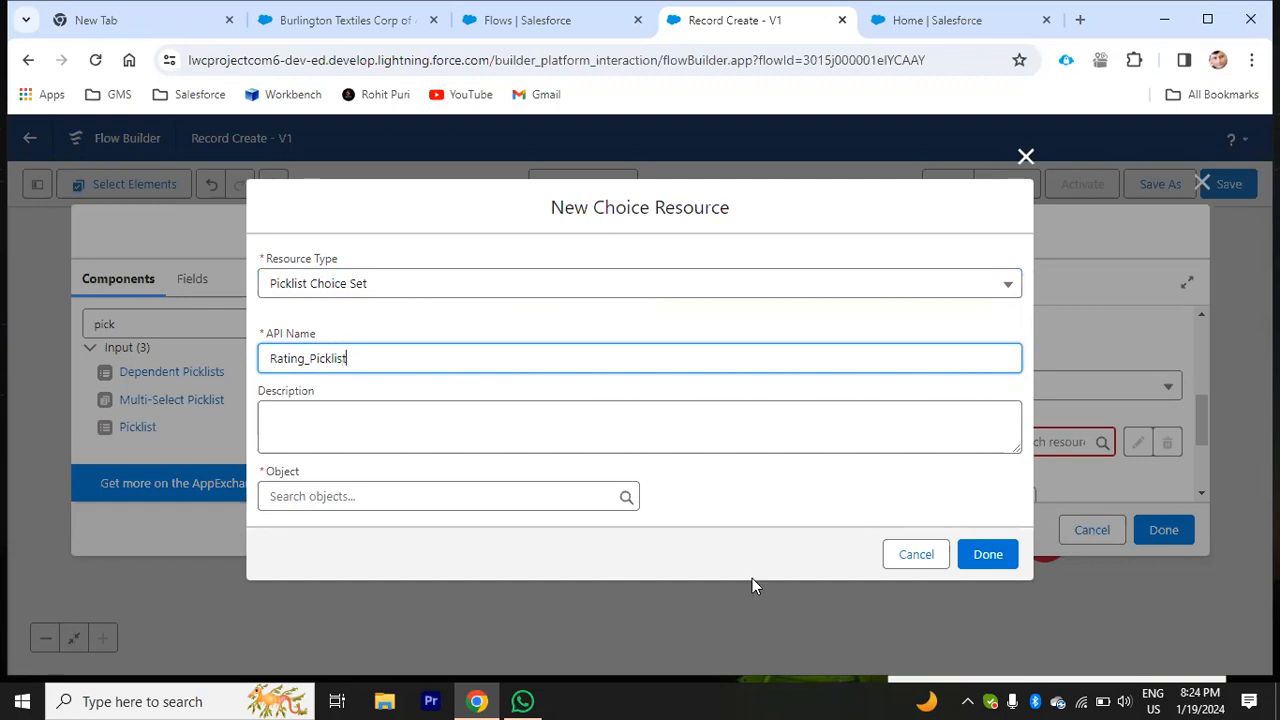
{"action": "left_click", "coordinate": [763, 512]}
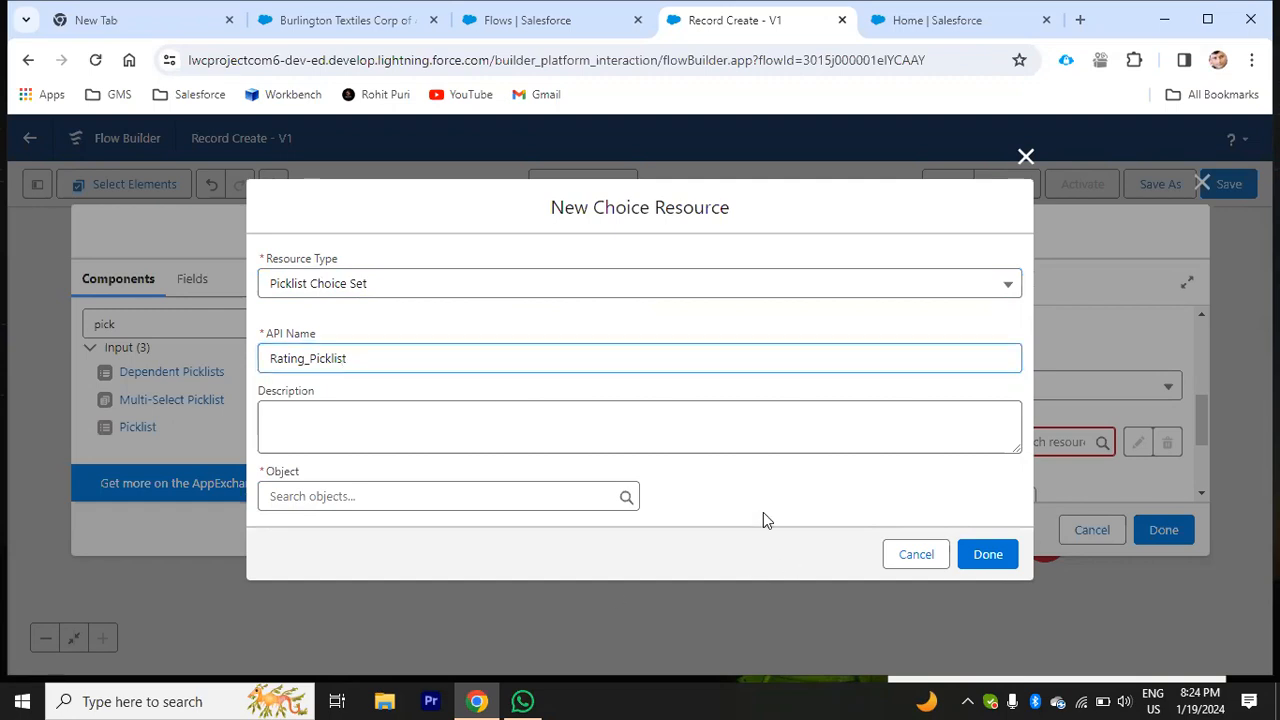
Step: Choose Account as the object of the Rating_Picklist choice set
{"action": "left_click", "coordinate": [408, 495]}
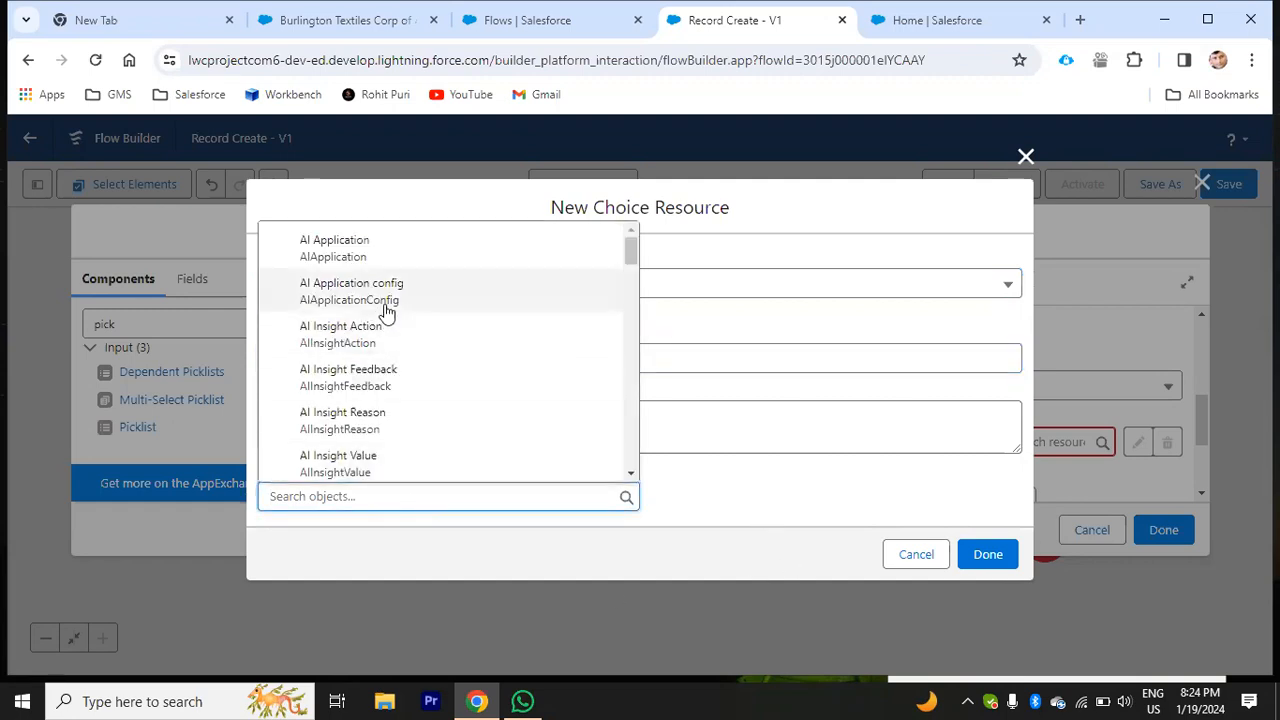
{"action": "scroll", "coordinate": [385, 318], "scroll_direction": "down", "scroll_amount": 1}
{"action": "type", "text": "acc"}
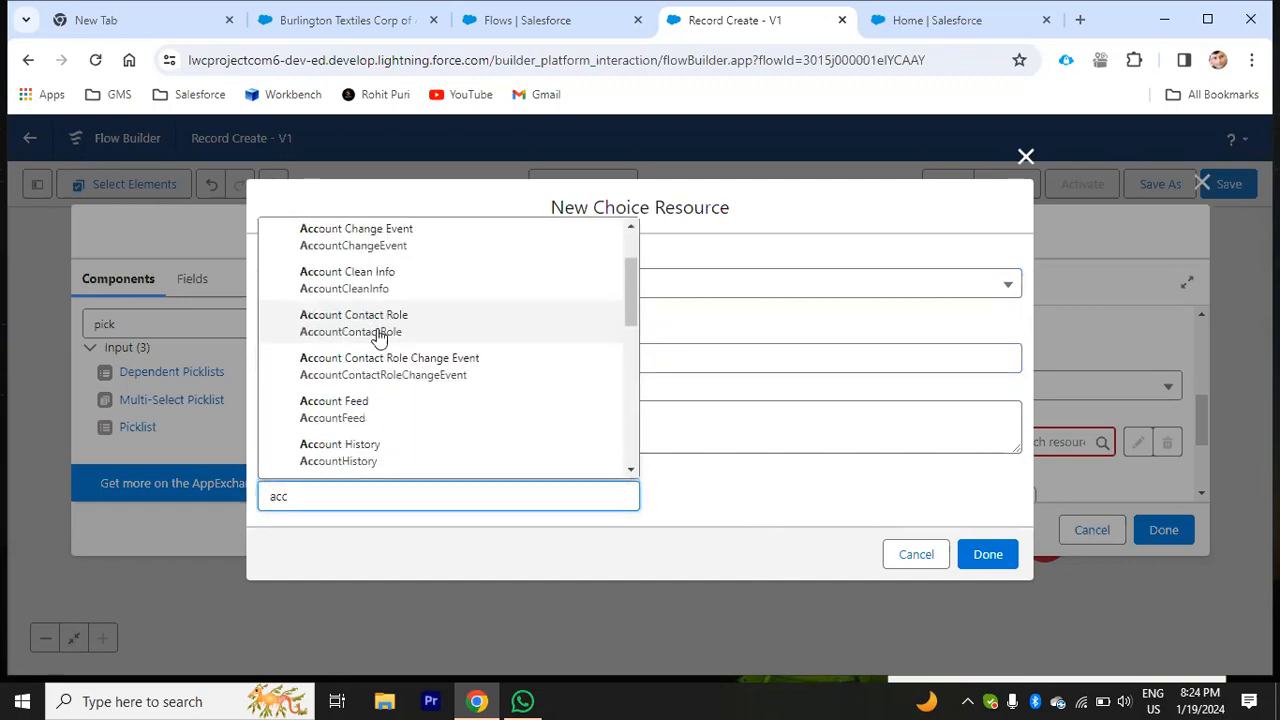
{"action": "scroll", "coordinate": [410, 395], "scroll_direction": "down", "scroll_amount": 1}
{"action": "scroll", "coordinate": [368, 410], "scroll_direction": "down", "scroll_amount": 3}
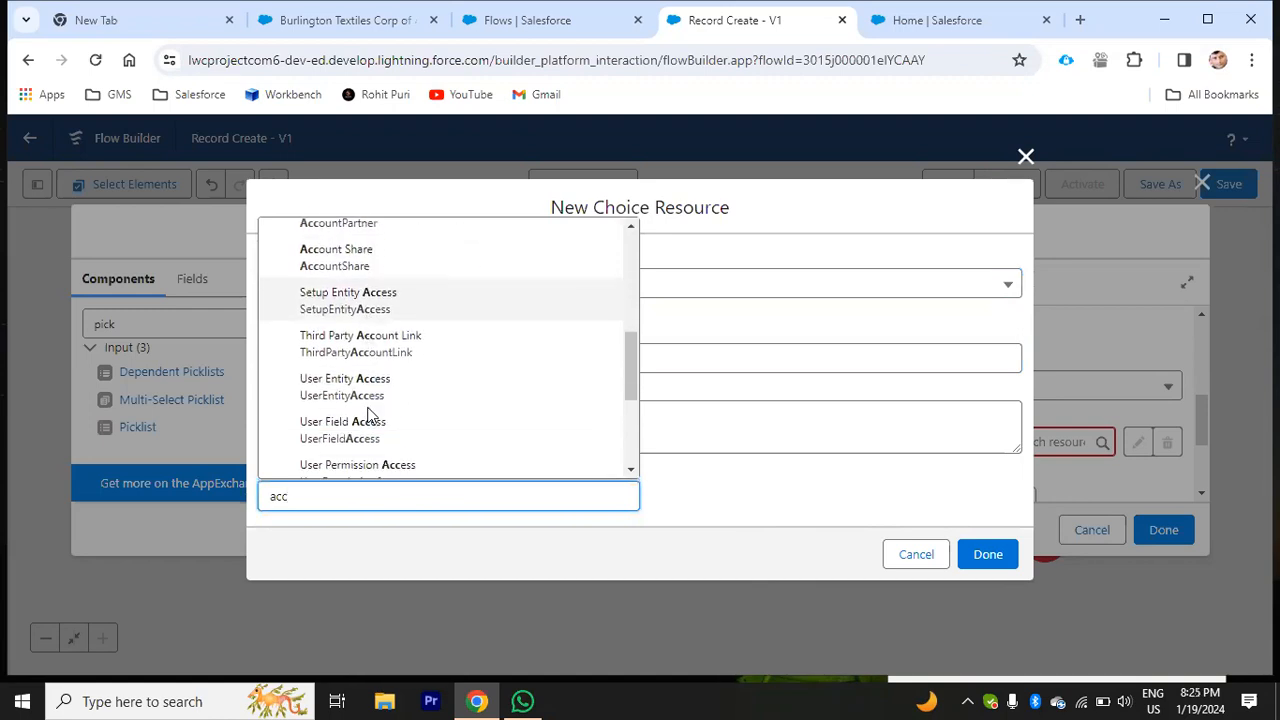
{"action": "scroll", "coordinate": [366, 417], "scroll_direction": "up", "scroll_amount": 5}
{"action": "left_click", "coordinate": [340, 290]}
{"action": "scroll", "coordinate": [465, 378], "scroll_direction": "down", "scroll_amount": 1}
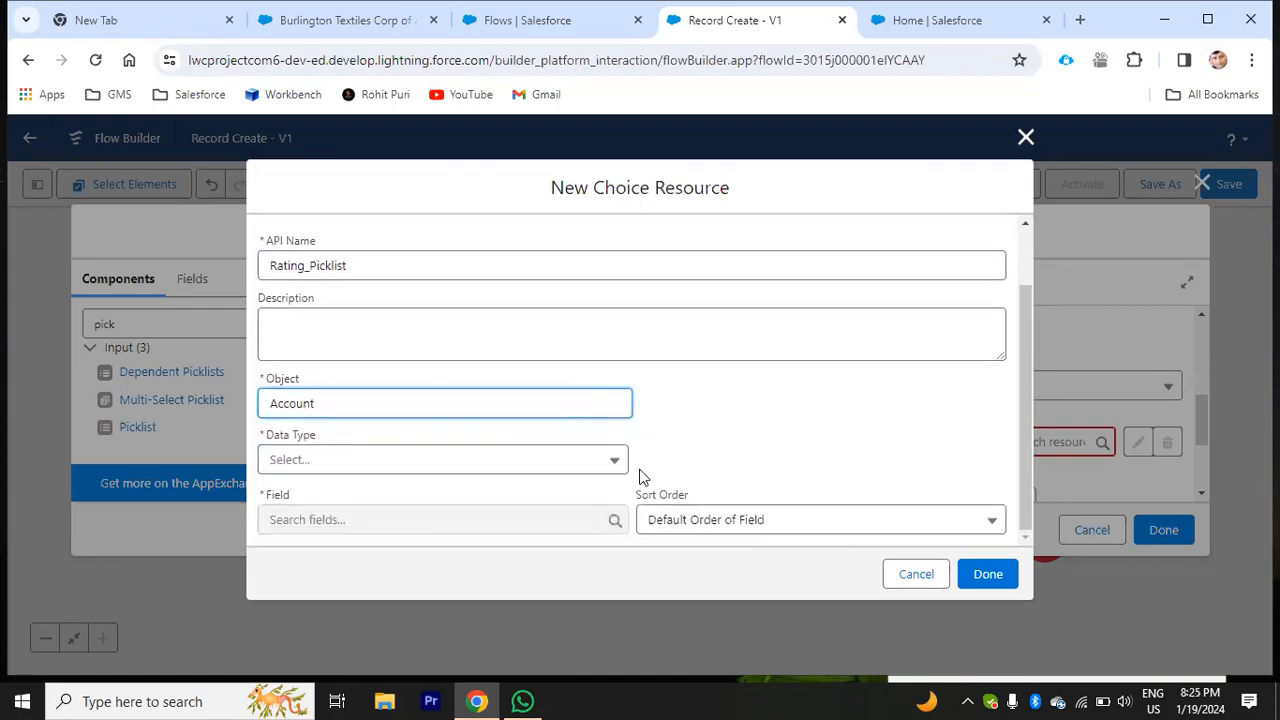
Step: Set the choice set's data type to Picklist and its field to Rating, then finish the resource and the Account Info screen
{"action": "left_click", "coordinate": [368, 459]}
{"action": "left_click", "coordinate": [346, 501]}
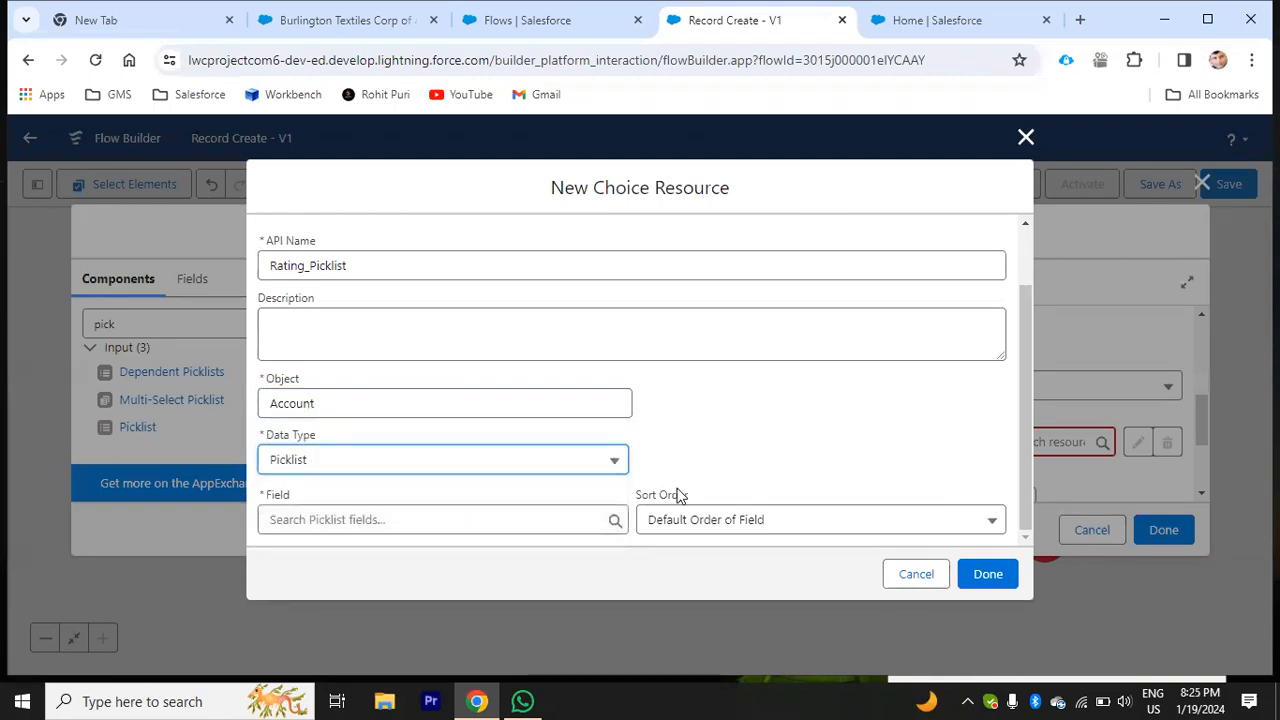
{"action": "left_click", "coordinate": [466, 518]}
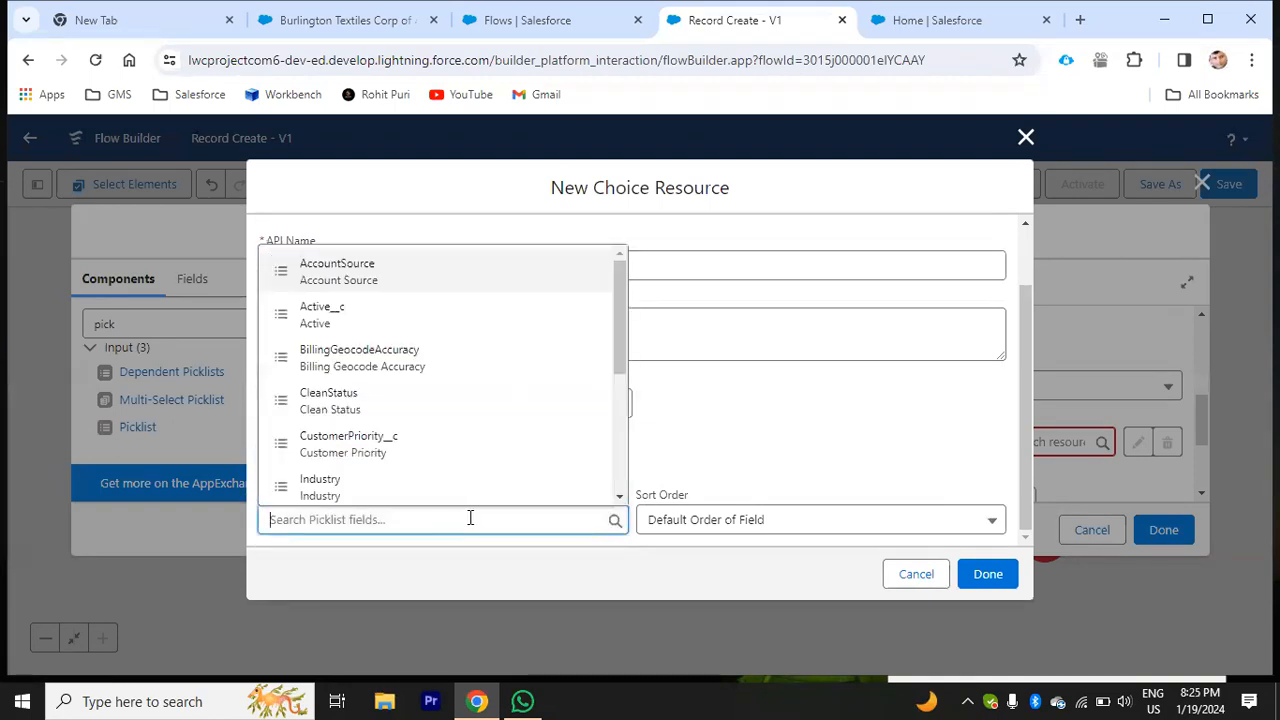
{"action": "type", "text": "t"}
{"action": "key", "text": "BackSpace"}
{"action": "type", "text": "rat"}
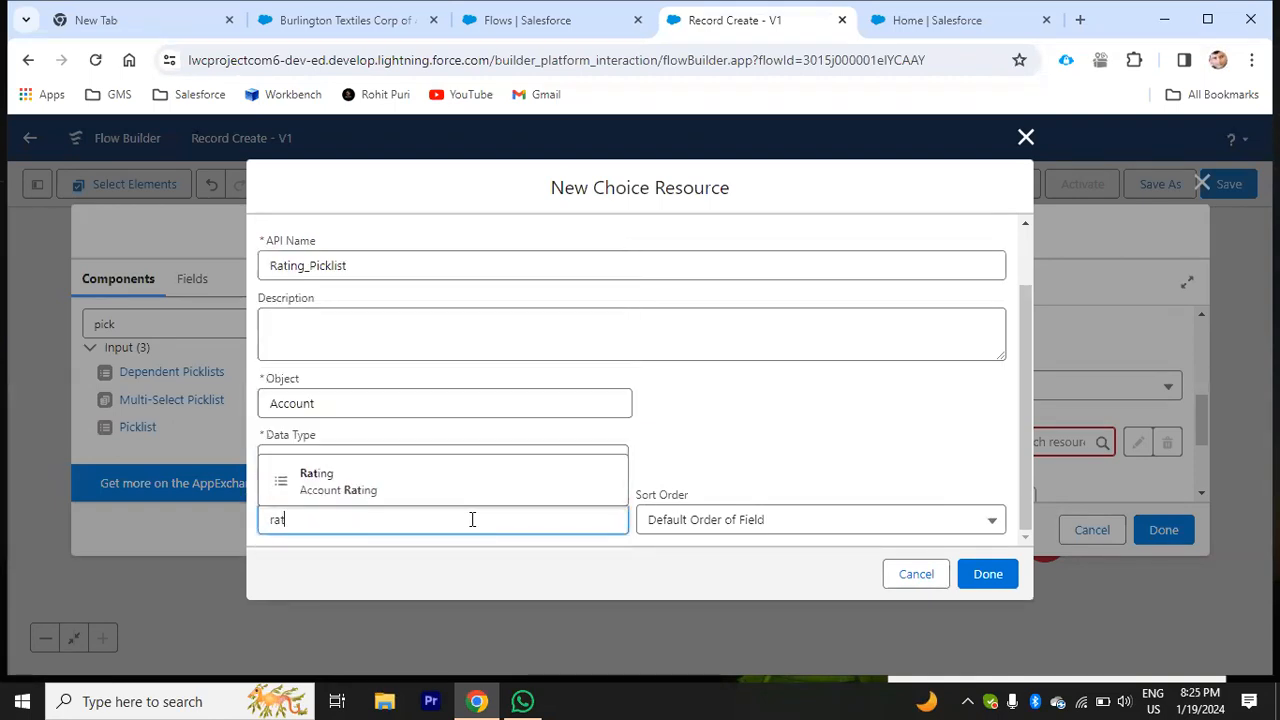
{"action": "left_click", "coordinate": [447, 485]}
{"action": "left_click", "coordinate": [985, 574]}
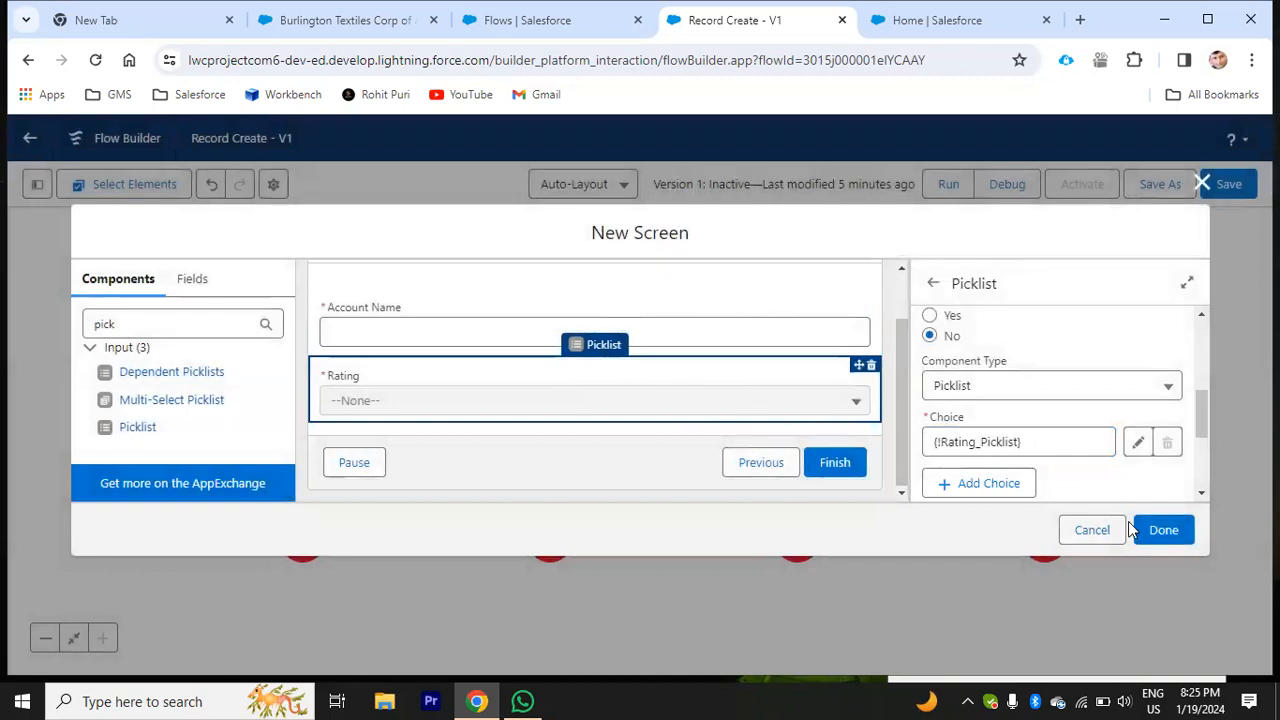
{"action": "left_click", "coordinate": [1164, 530]}
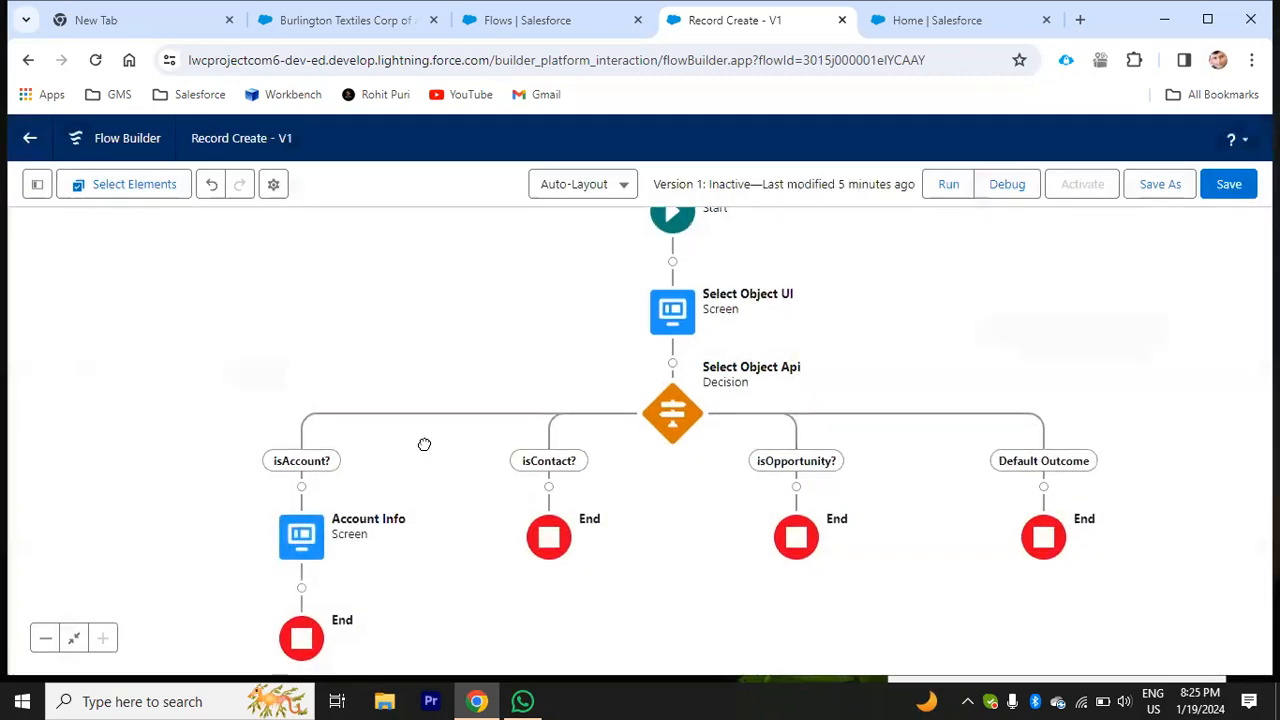
Step: Add a Screen element on the isContact? path and label it ContactInfo
{"action": "left_click_drag", "start_coordinate": [423, 443], "coordinate": [371, 309]}
{"action": "left_click", "coordinate": [485, 322]}
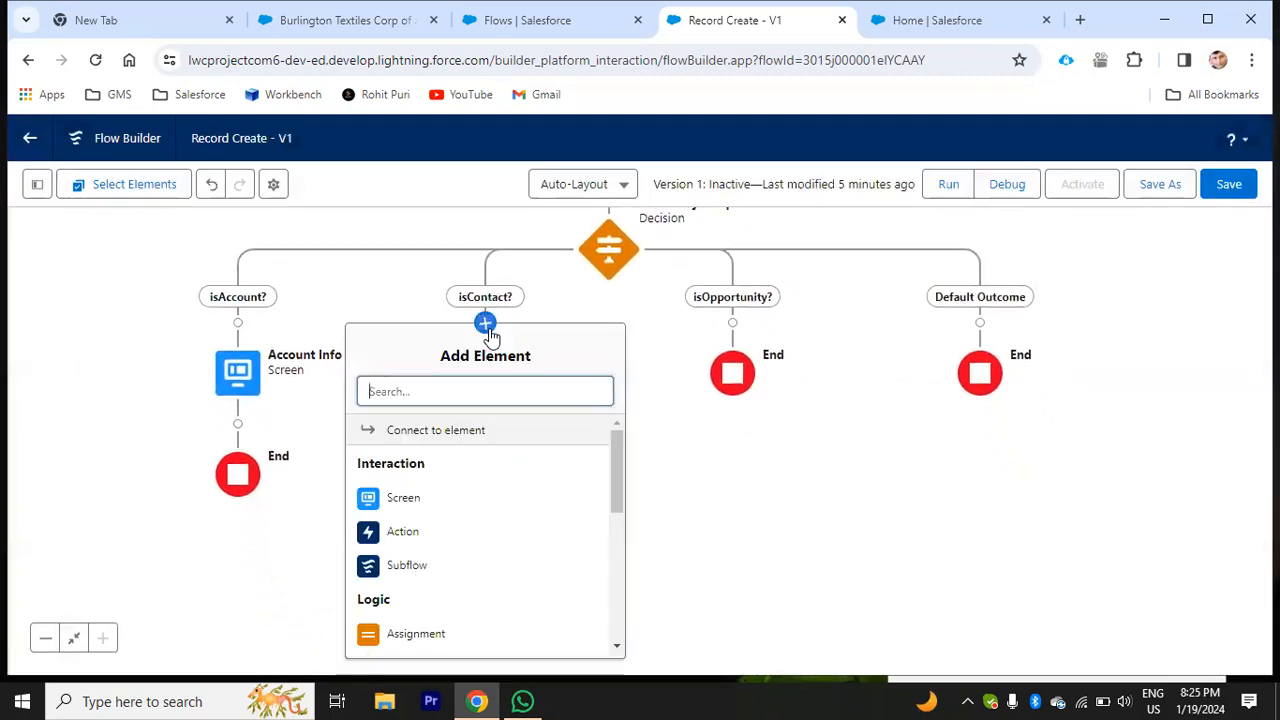
{"action": "left_click", "coordinate": [429, 500]}
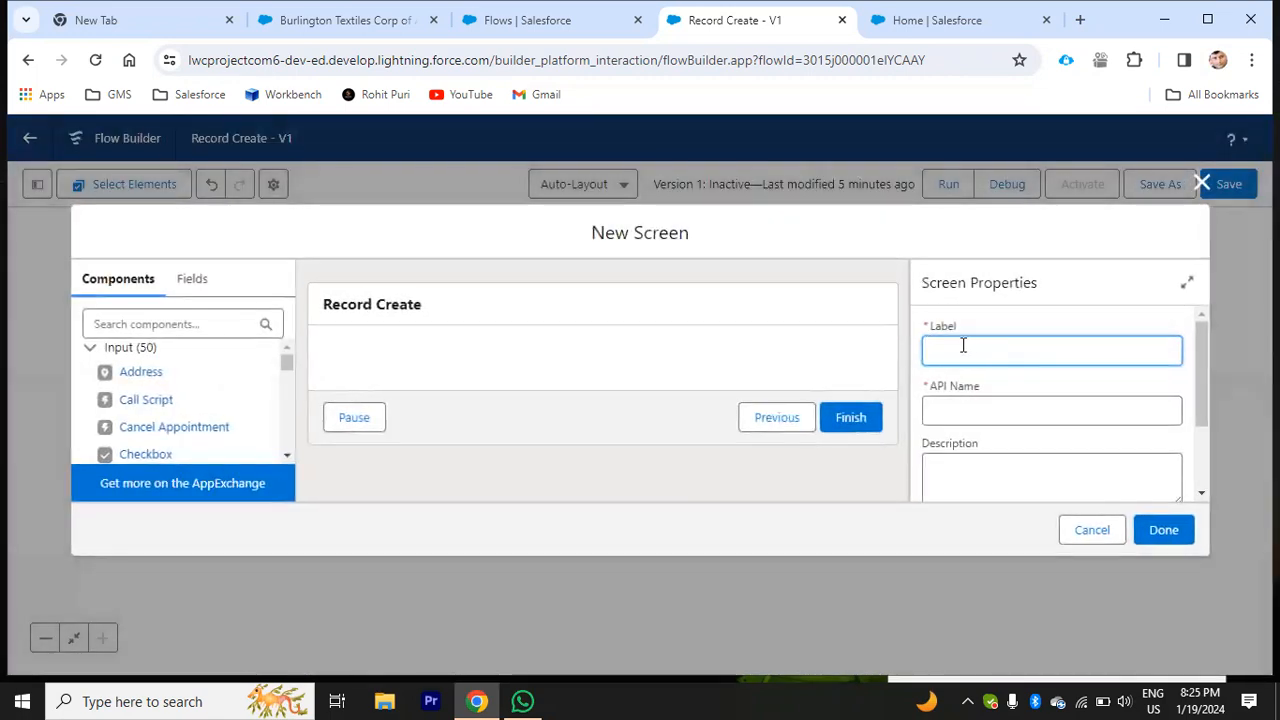
{"action": "type", "text": "ContactInfo"}
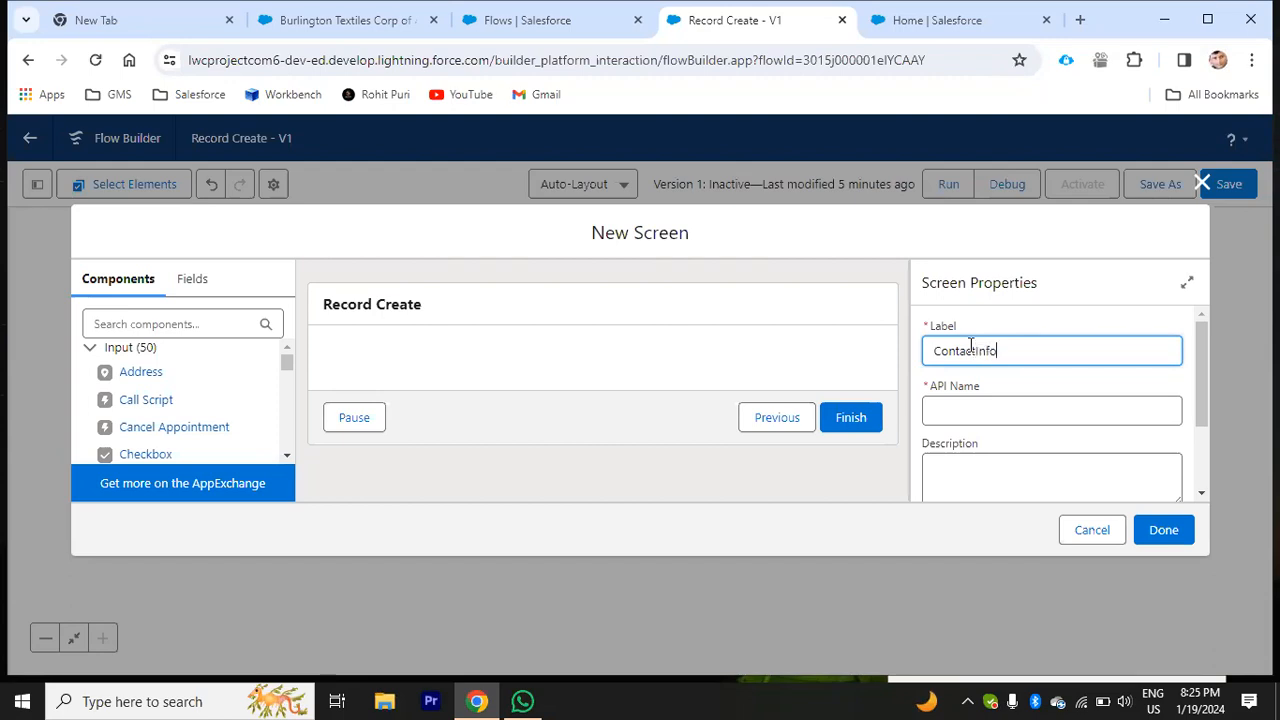
{"action": "left_click", "coordinate": [978, 408]}
{"action": "scroll", "coordinate": [1000, 390], "scroll_direction": "down", "scroll_amount": 3}
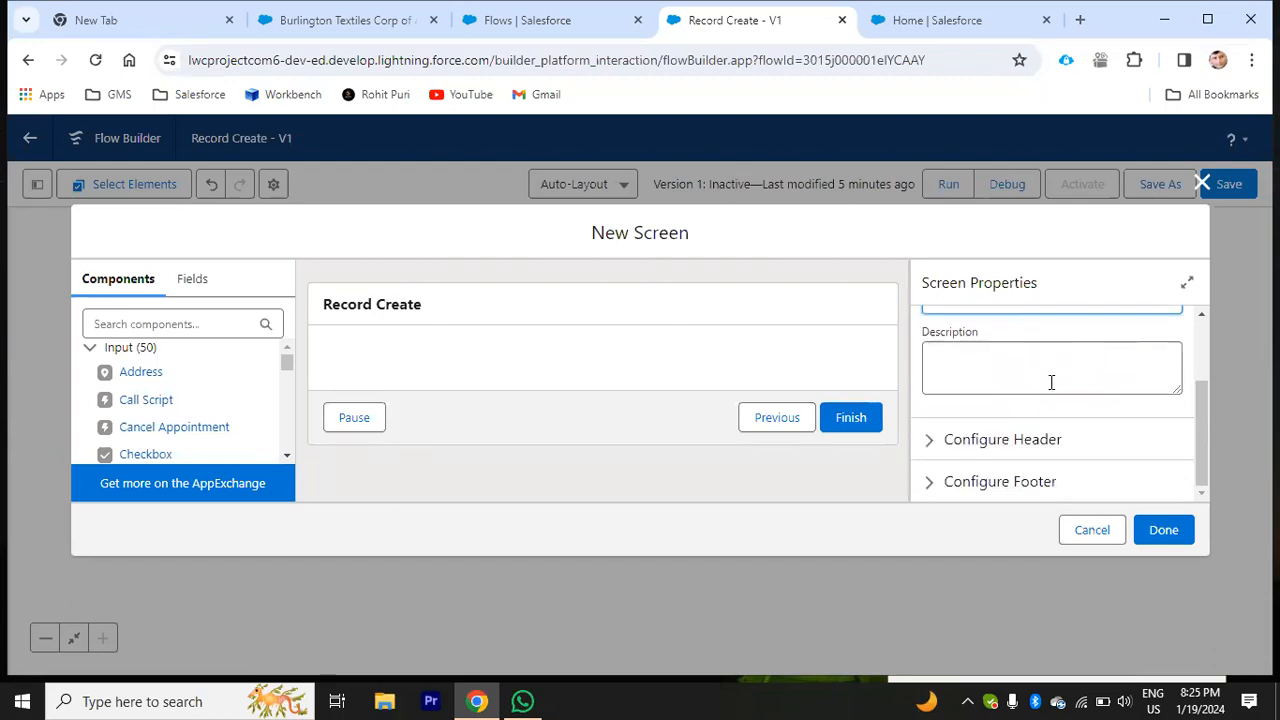
{"action": "left_click", "coordinate": [153, 325]}
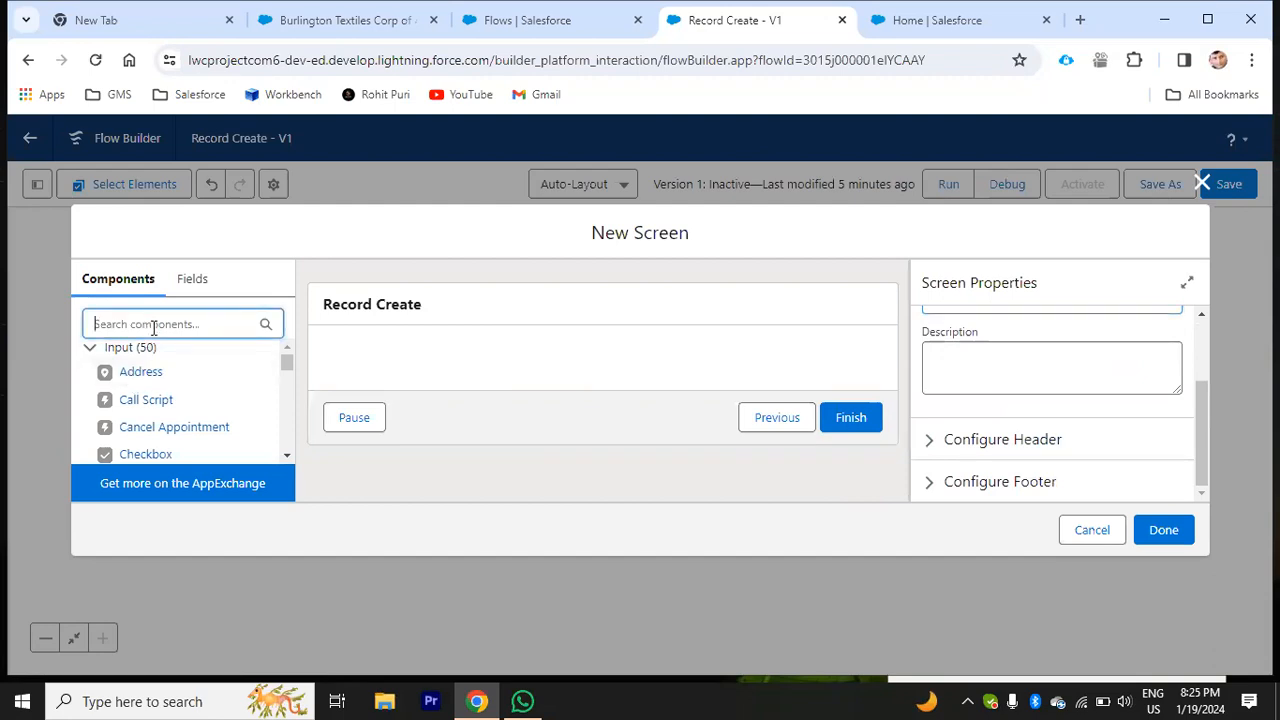
{"action": "type", "text": "te"}
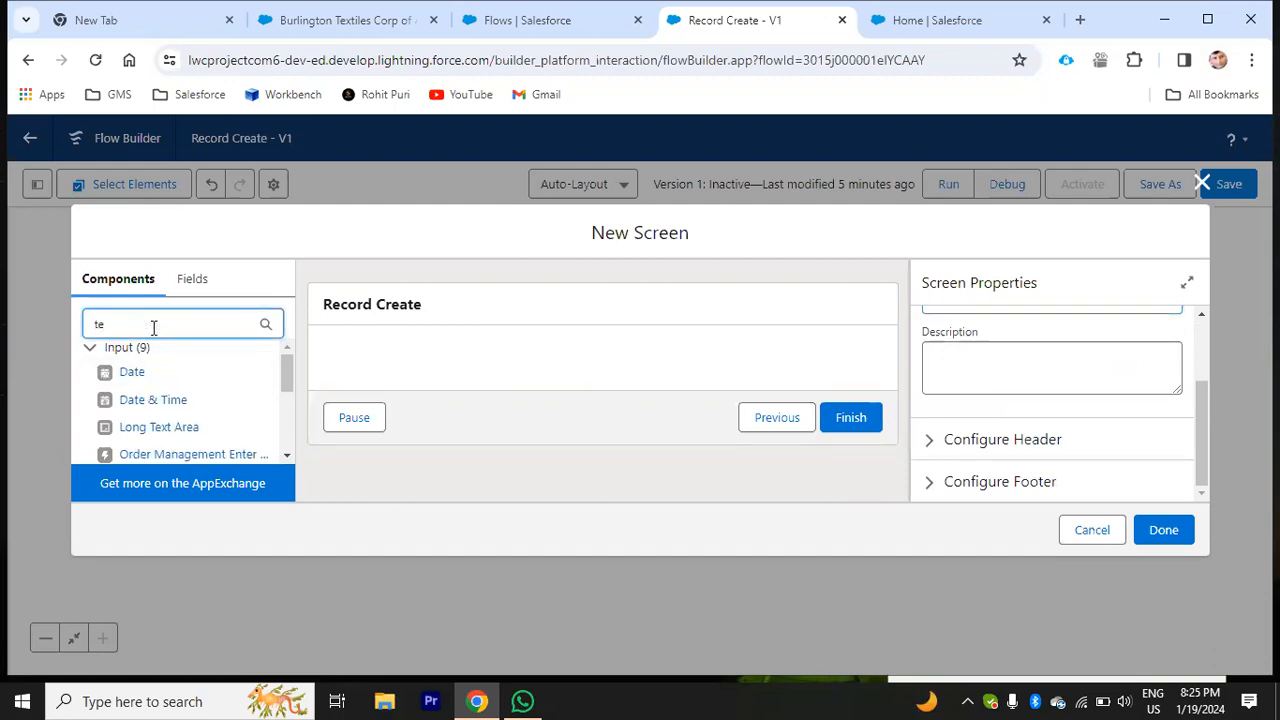
{"action": "key", "text": "BackSpace"}
{"action": "key", "text": "BackSpace"}
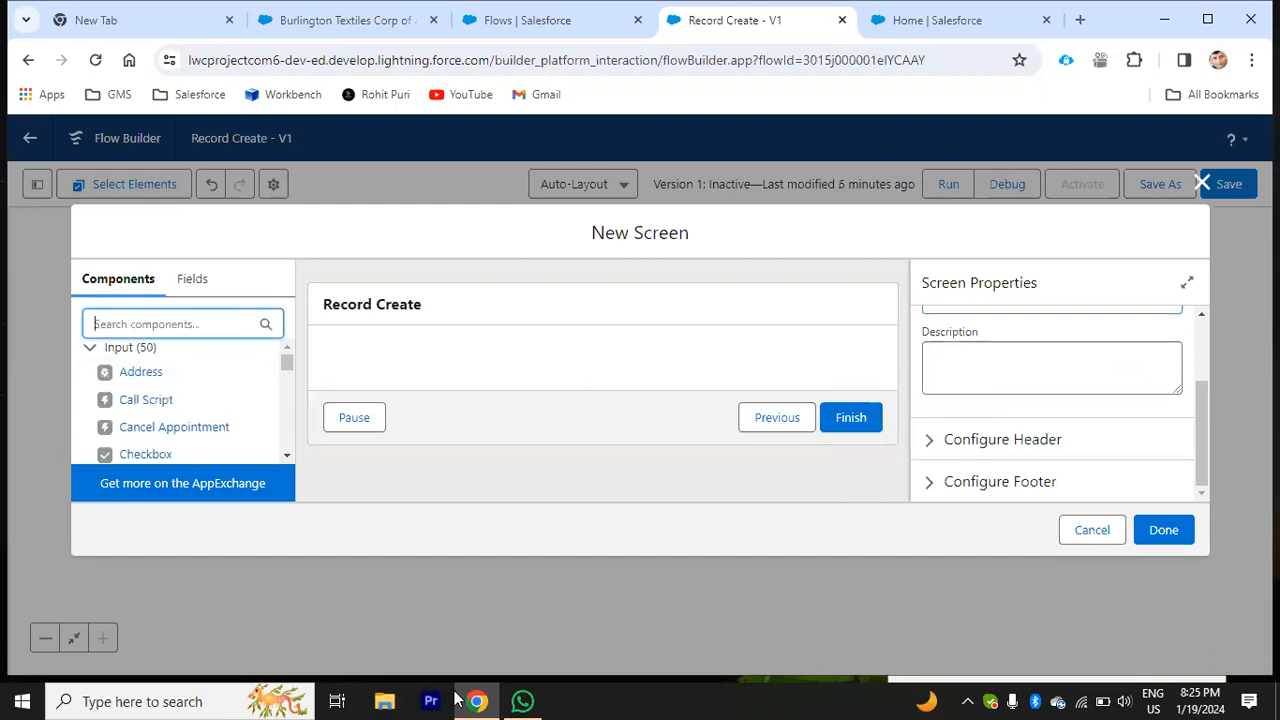
Step: Open a new contact form in the Attendance Portal and try saving it empty to examine its name fields and required fields
{"action": "left_click", "coordinate": [352, 22]}
{"action": "left_click", "coordinate": [505, 186]}
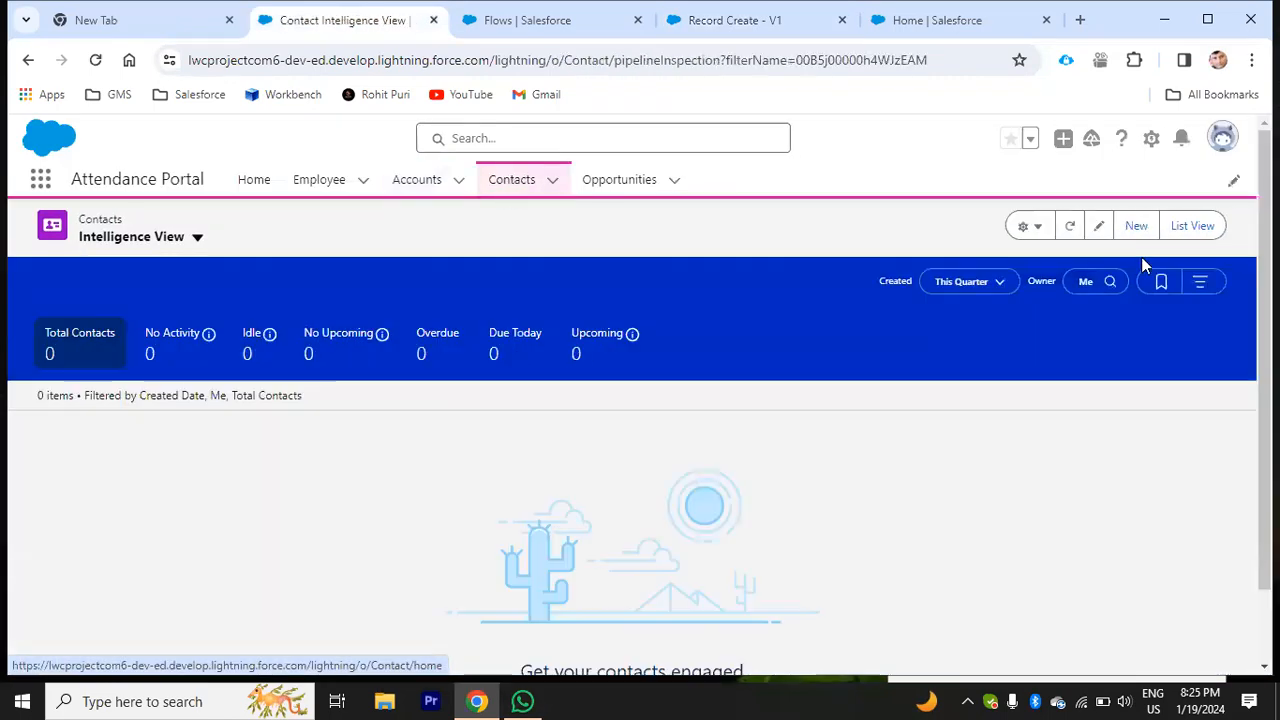
{"action": "left_click", "coordinate": [1135, 228]}
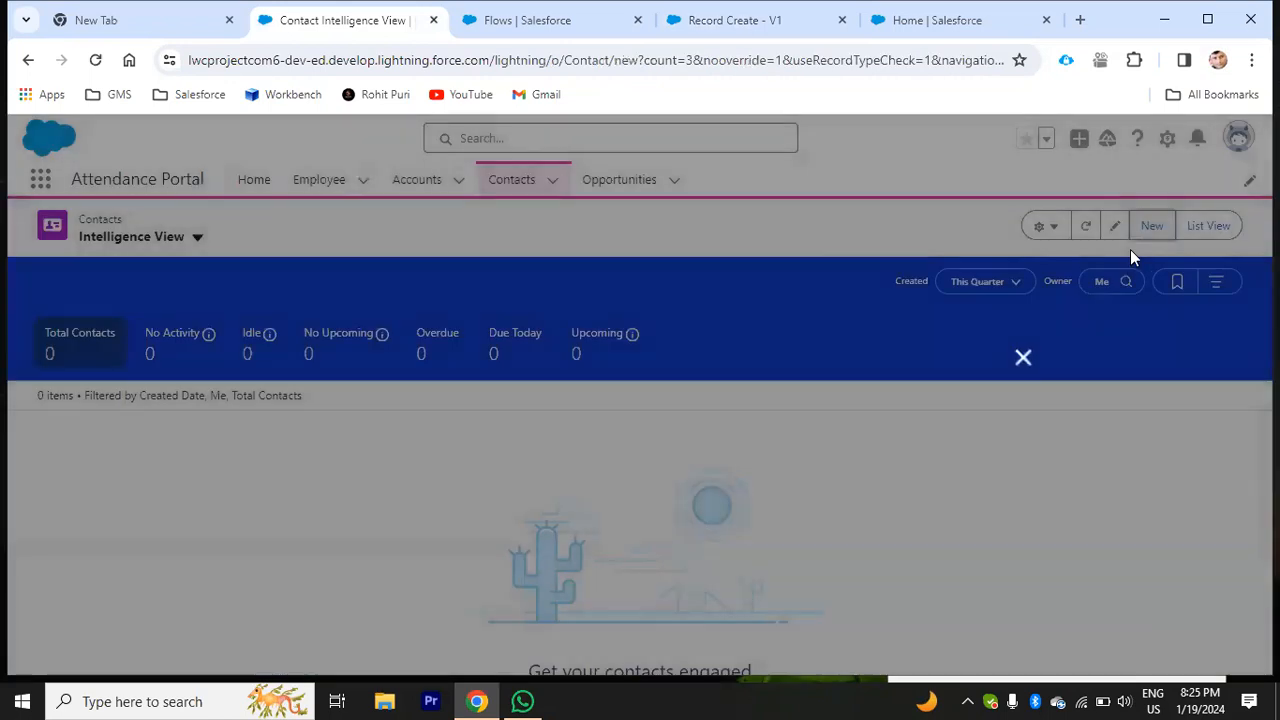
{"action": "scroll", "coordinate": [503, 345], "scroll_direction": "down", "scroll_amount": 1}
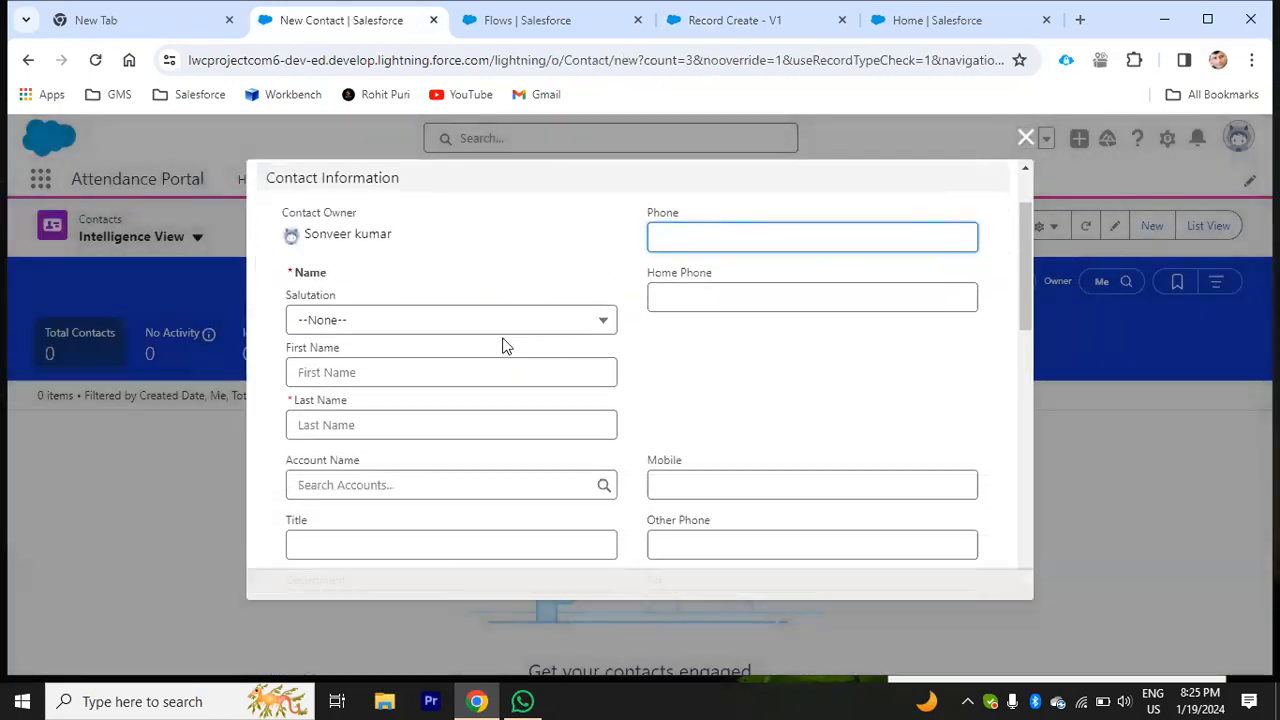
{"action": "scroll", "coordinate": [869, 532], "scroll_direction": "down", "scroll_amount": 3}
{"action": "left_click", "coordinate": [728, 572]}
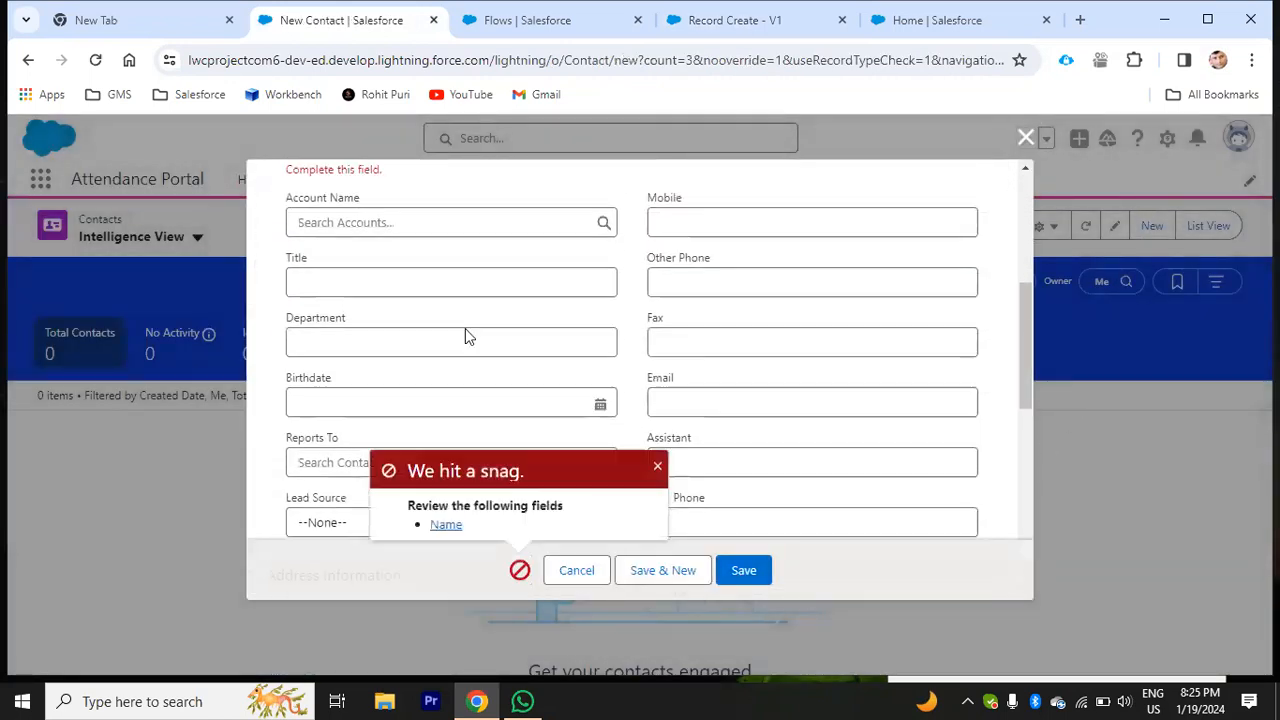
{"action": "scroll", "coordinate": [340, 355], "scroll_direction": "up", "scroll_amount": 2}
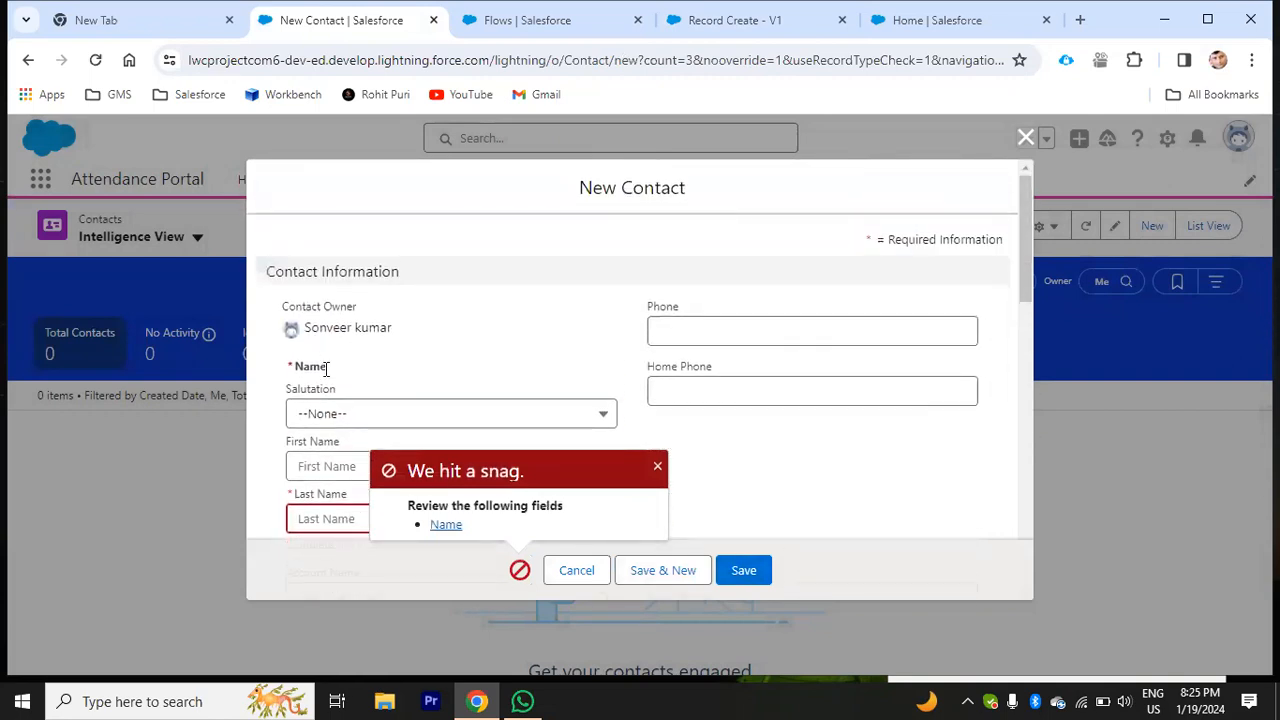
{"action": "scroll", "coordinate": [320, 350], "scroll_direction": "down", "scroll_amount": 1}
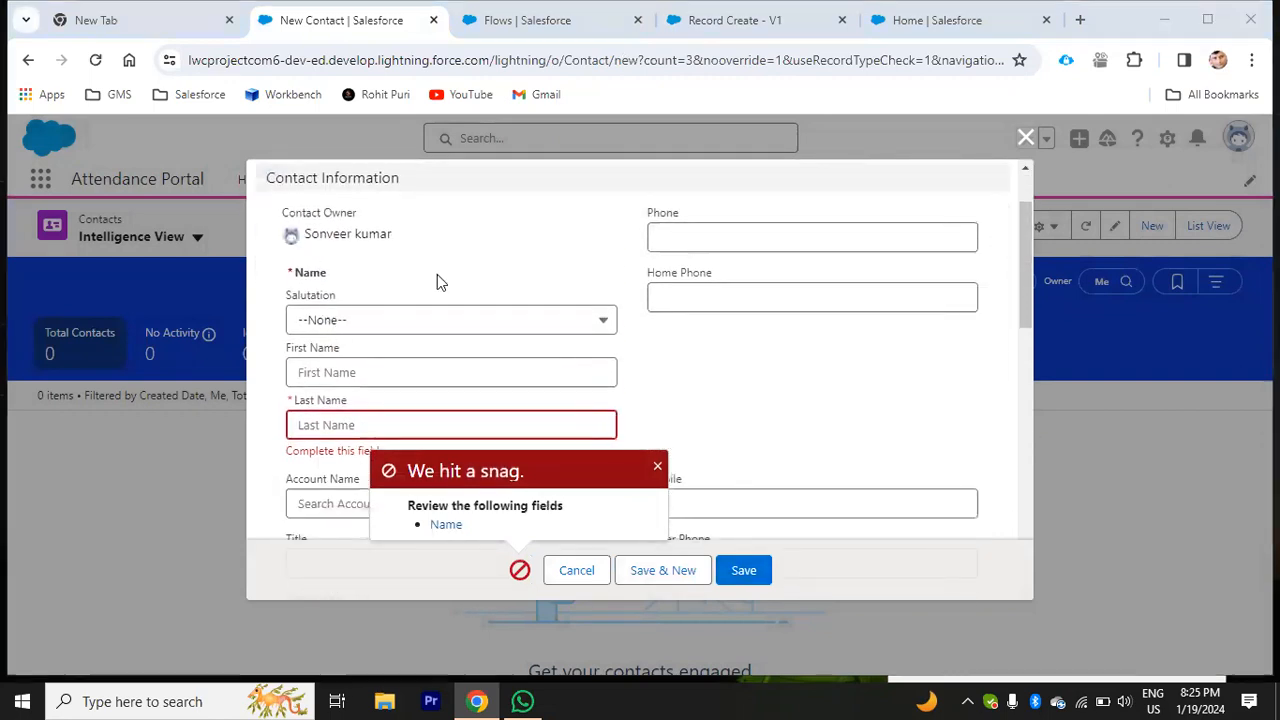
Step: Return to the Record Create flow and place a Picklist component on the ContactInfo screen
{"action": "key", "text": "alt+Tab"}
{"action": "key", "text": "alt+Tab"}
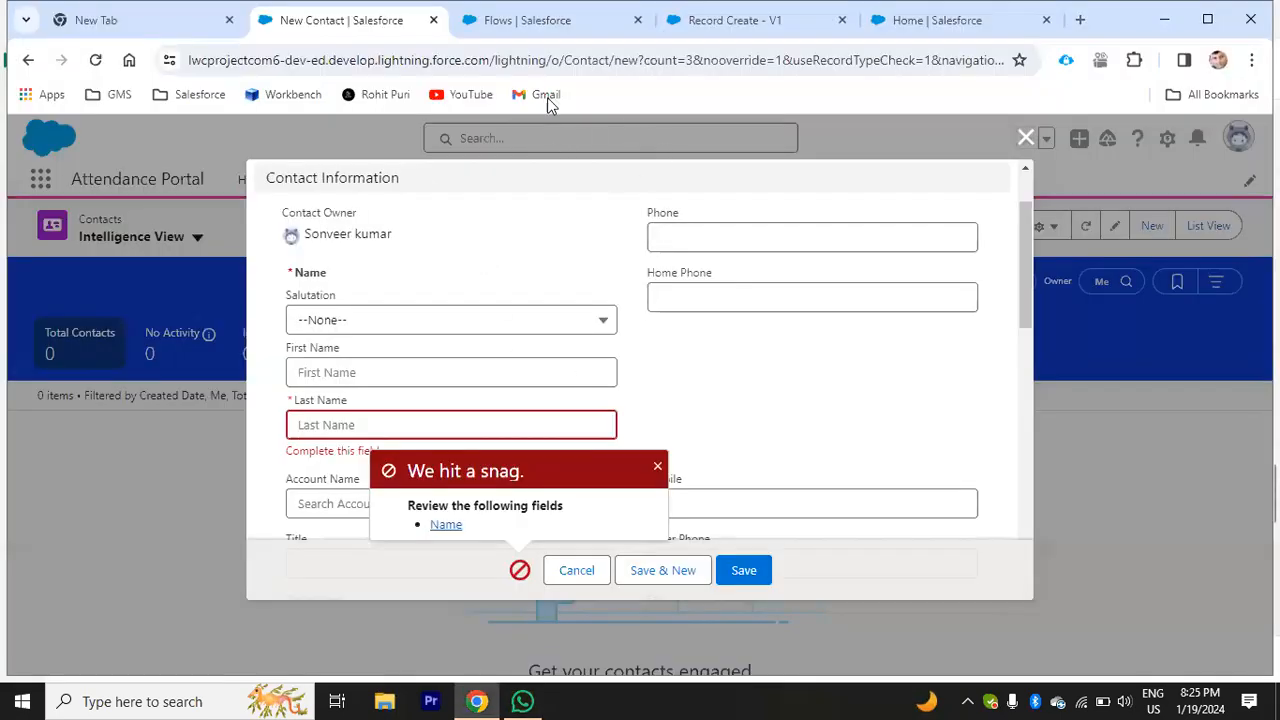
{"action": "left_click", "coordinate": [527, 20]}
{"action": "left_click", "coordinate": [735, 20]}
{"action": "type", "text": "pick"}
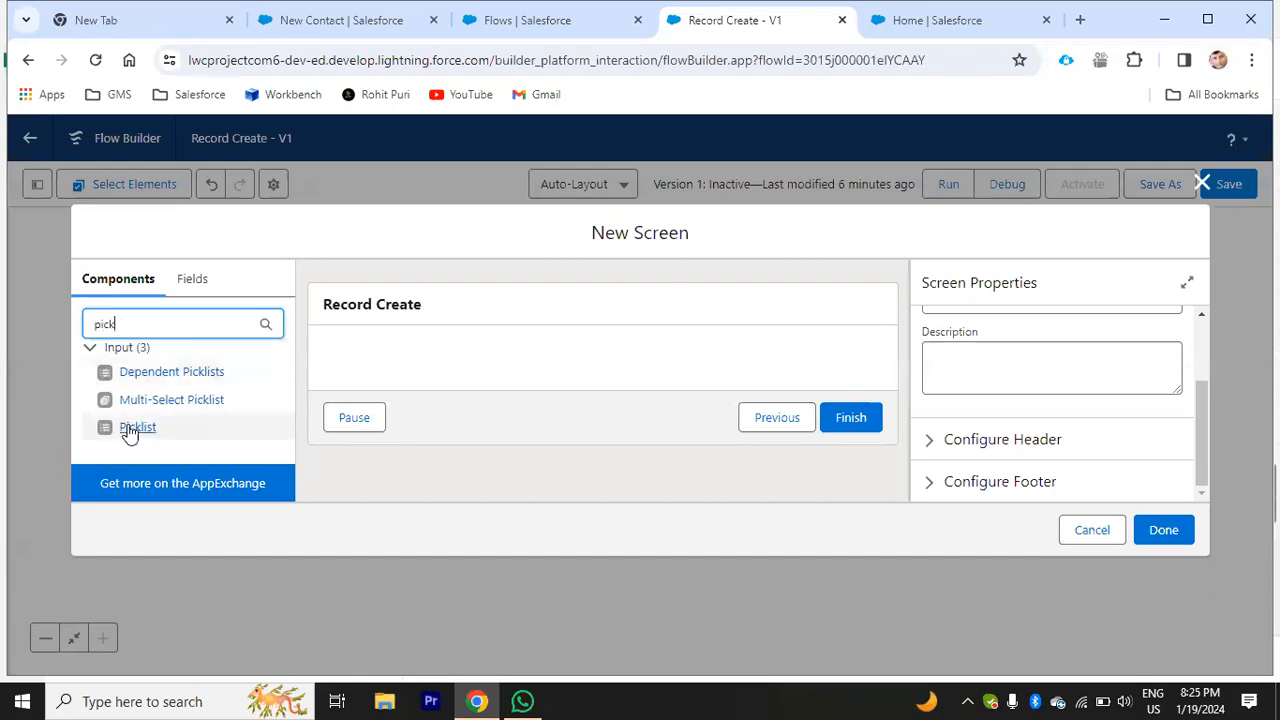
{"action": "left_click_drag", "start_coordinate": [130, 430], "coordinate": [455, 368]}
Step: Label the picklist Salutation, let its API name fill in, and make it required
{"action": "left_click", "coordinate": [967, 348]}
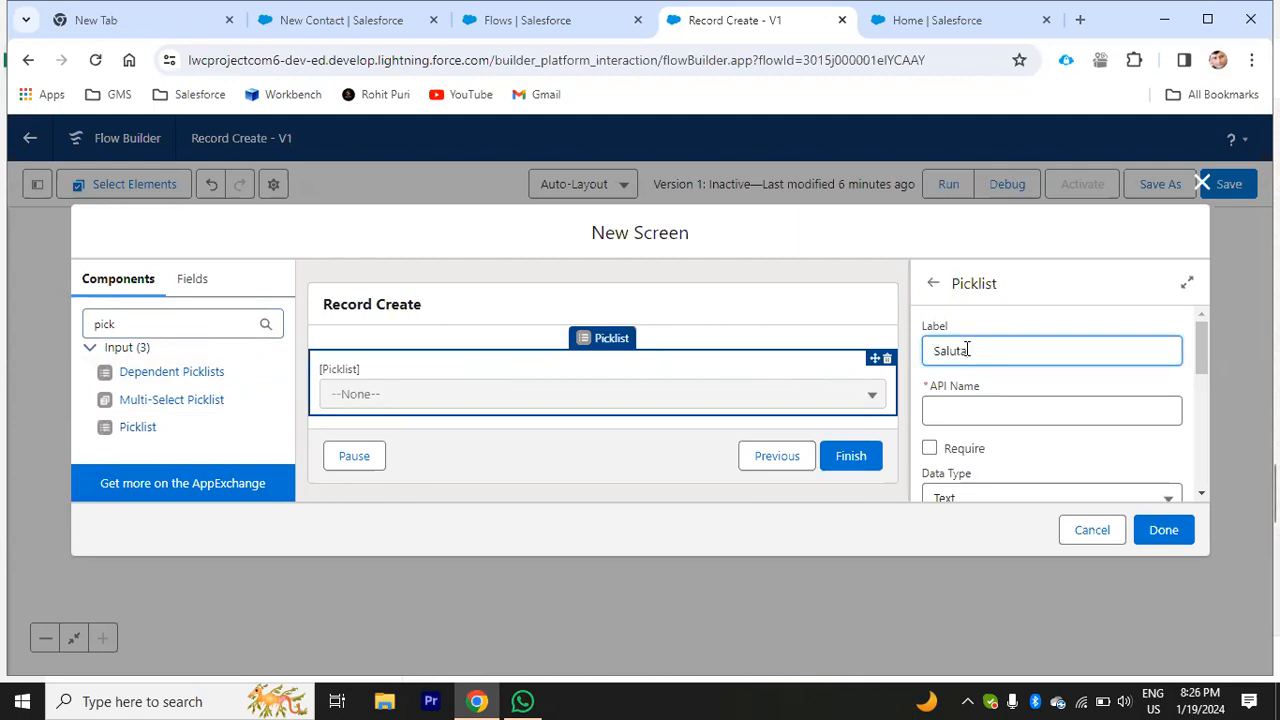
{"action": "left_click", "coordinate": [1034, 414]}
{"action": "left_click", "coordinate": [929, 448]}
Step: Create a new choice resource for the Salutation picklist, of type Picklist Choice Set, with the API name SalutationPicklist
{"action": "scroll", "coordinate": [963, 430], "scroll_direction": "down", "scroll_amount": 3}
{"action": "scroll", "coordinate": [963, 430], "scroll_direction": "up", "scroll_amount": 2}
{"action": "scroll", "coordinate": [963, 428], "scroll_direction": "down", "scroll_amount": 2}
{"action": "scroll", "coordinate": [963, 428], "scroll_direction": "up", "scroll_amount": 2}
{"action": "scroll", "coordinate": [963, 408], "scroll_direction": "down", "scroll_amount": 1}
{"action": "scroll", "coordinate": [977, 424], "scroll_direction": "down", "scroll_amount": 2}
{"action": "left_click", "coordinate": [978, 441]}
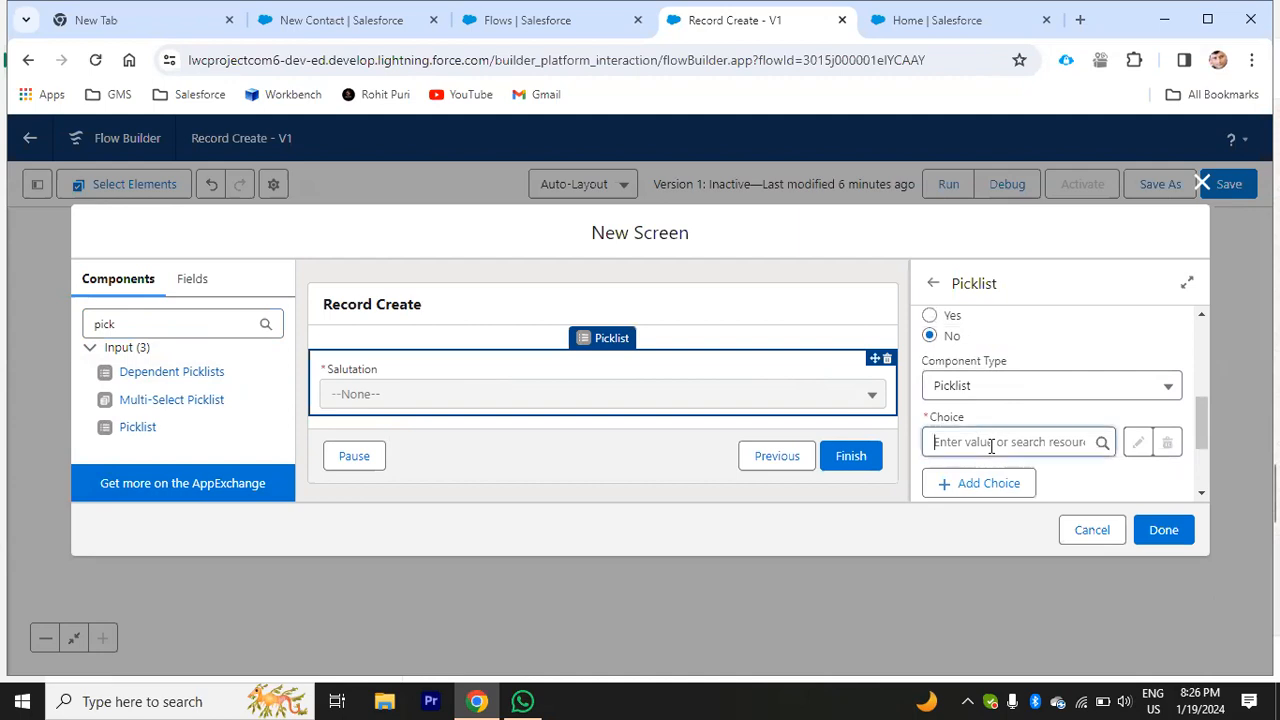
{"action": "scroll", "coordinate": [1030, 340], "scroll_direction": "down", "scroll_amount": 1}
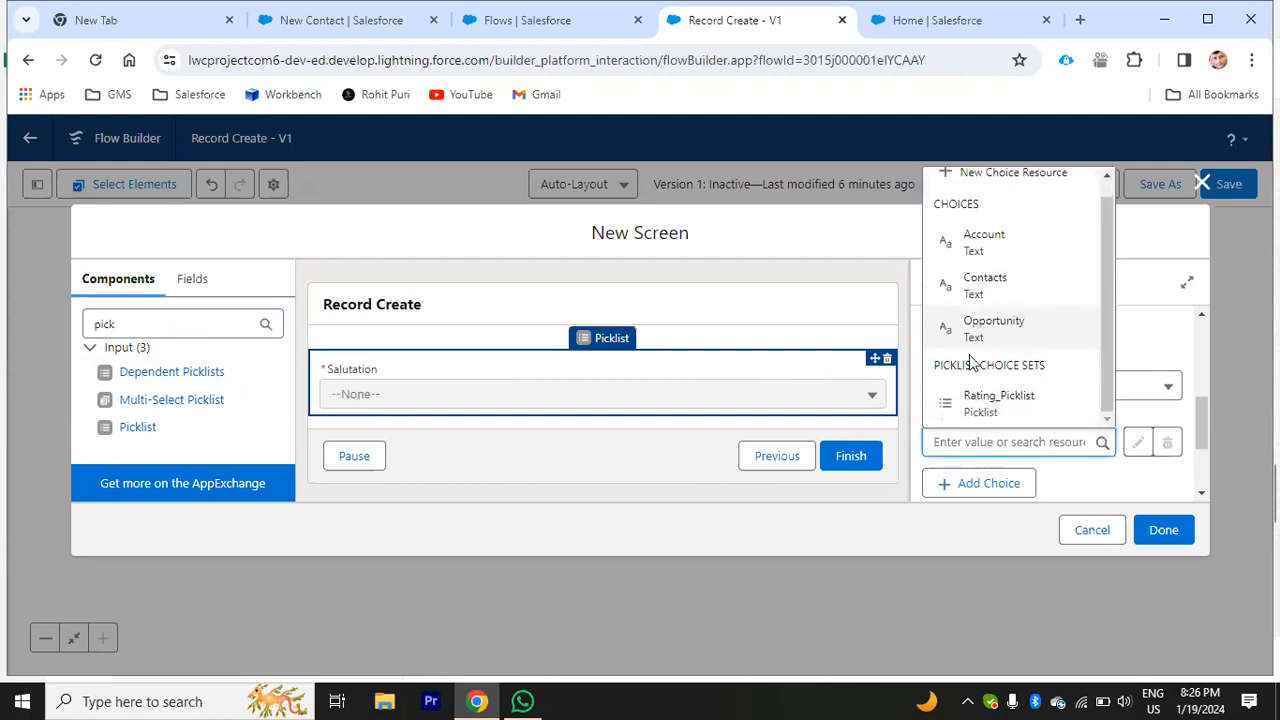
{"action": "scroll", "coordinate": [978, 300], "scroll_direction": "up", "scroll_amount": 1}
{"action": "left_click", "coordinate": [1020, 198]}
{"action": "left_click", "coordinate": [387, 326]}
{"action": "left_click", "coordinate": [343, 483]}
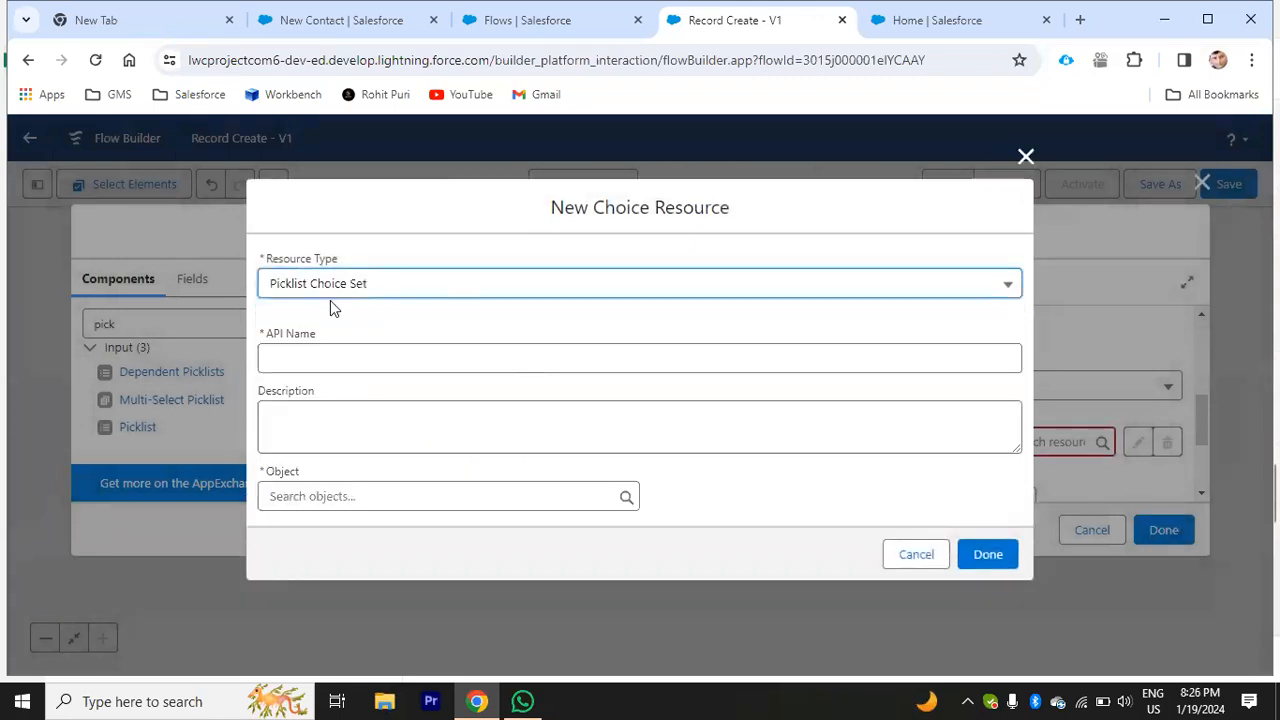
{"action": "left_click", "coordinate": [328, 361]}
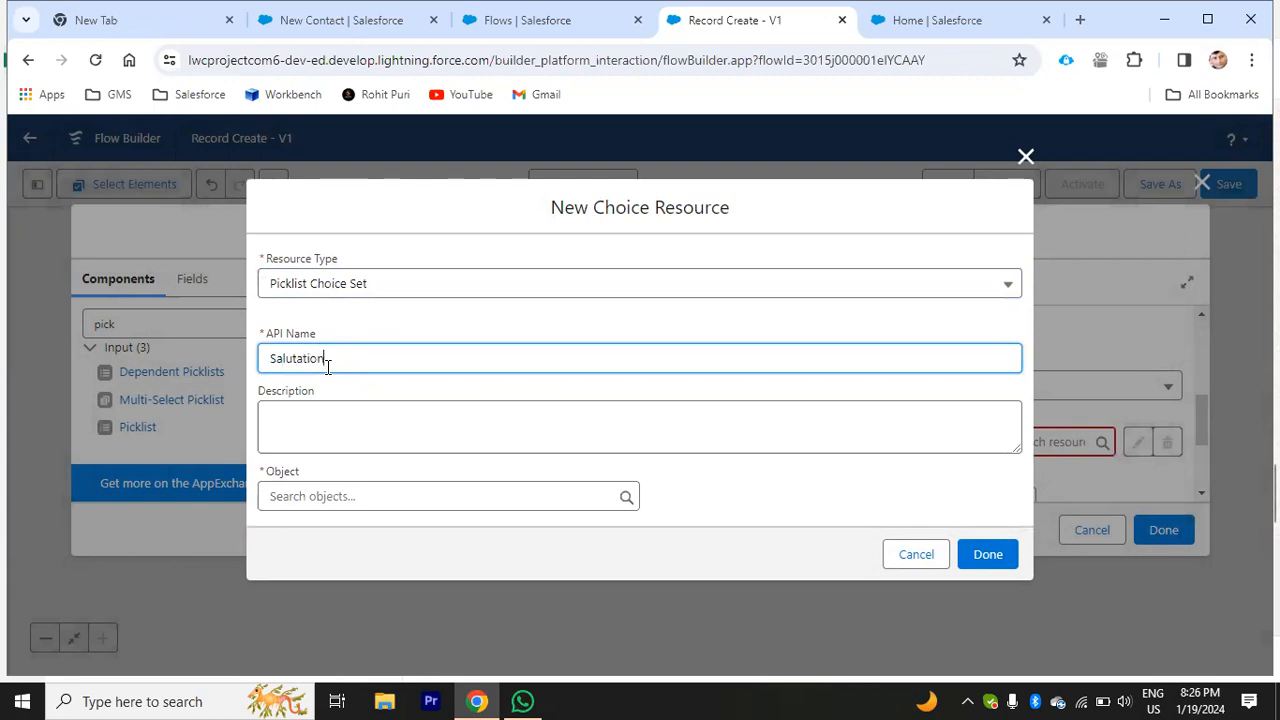
{"action": "type", "text": "SalutationPicklist"}
Step: Base the choice resource on the Contact object's Salutation field with data type Picklist, and save it as the picklist's choice
{"action": "left_click", "coordinate": [379, 490]}
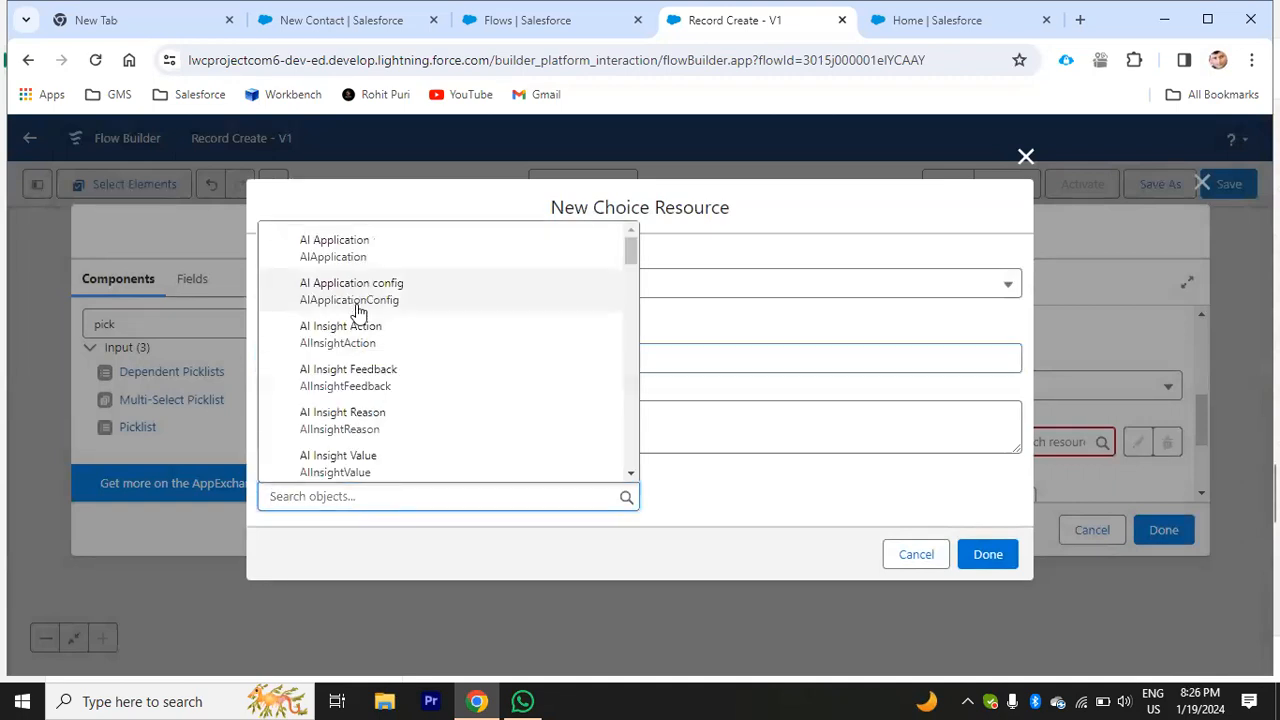
{"action": "type", "text": "contac"}
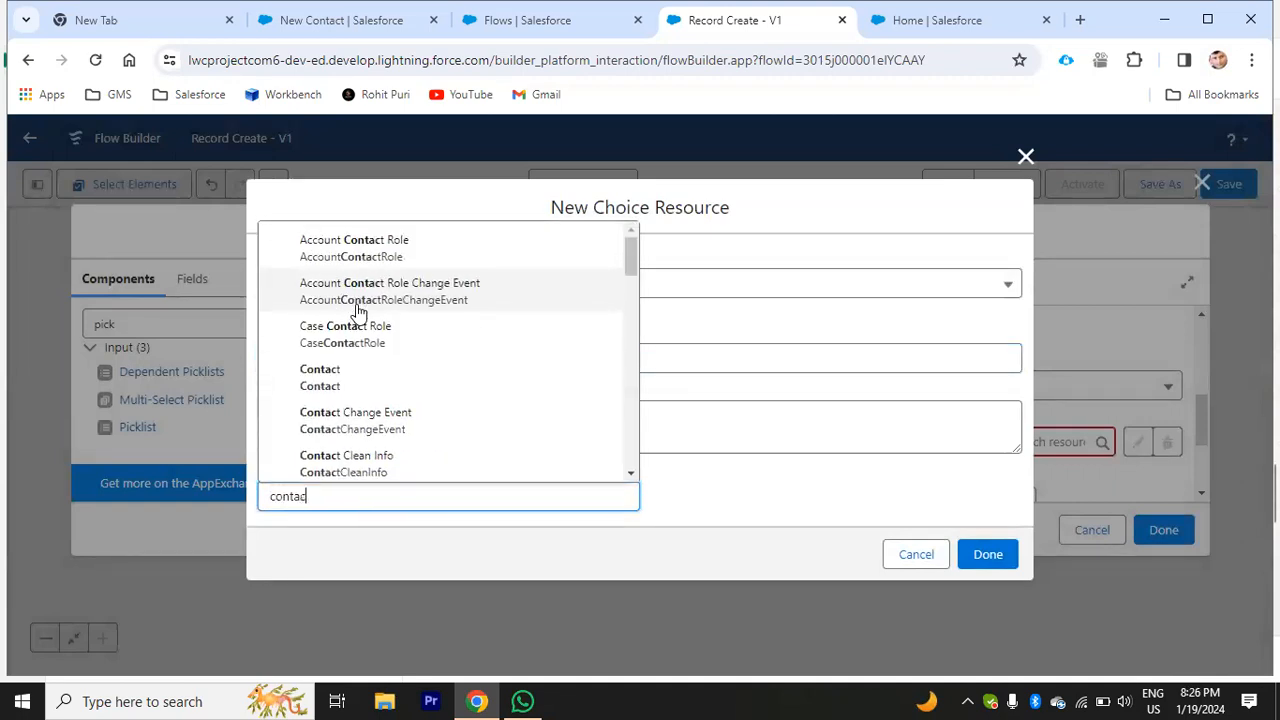
{"action": "left_click", "coordinate": [343, 385]}
{"action": "scroll", "coordinate": [420, 403], "scroll_direction": "down", "scroll_amount": 1}
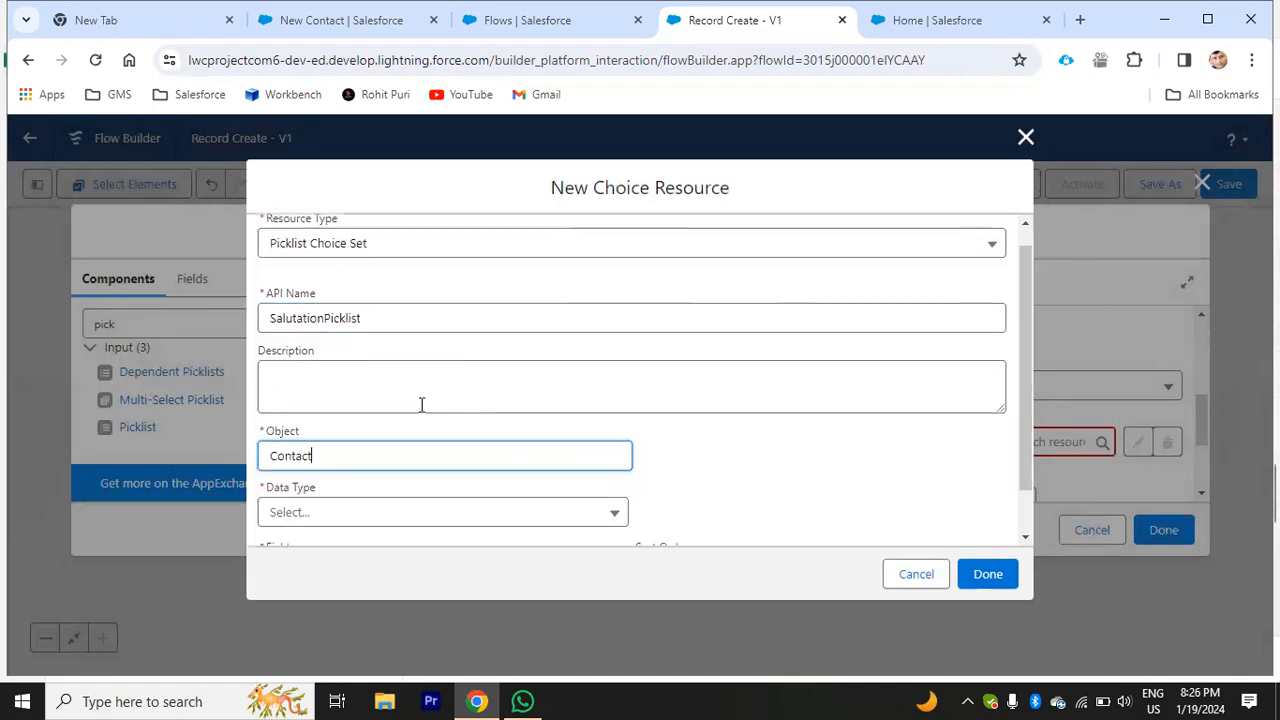
{"action": "left_click", "coordinate": [345, 460]}
{"action": "left_click", "coordinate": [306, 494]}
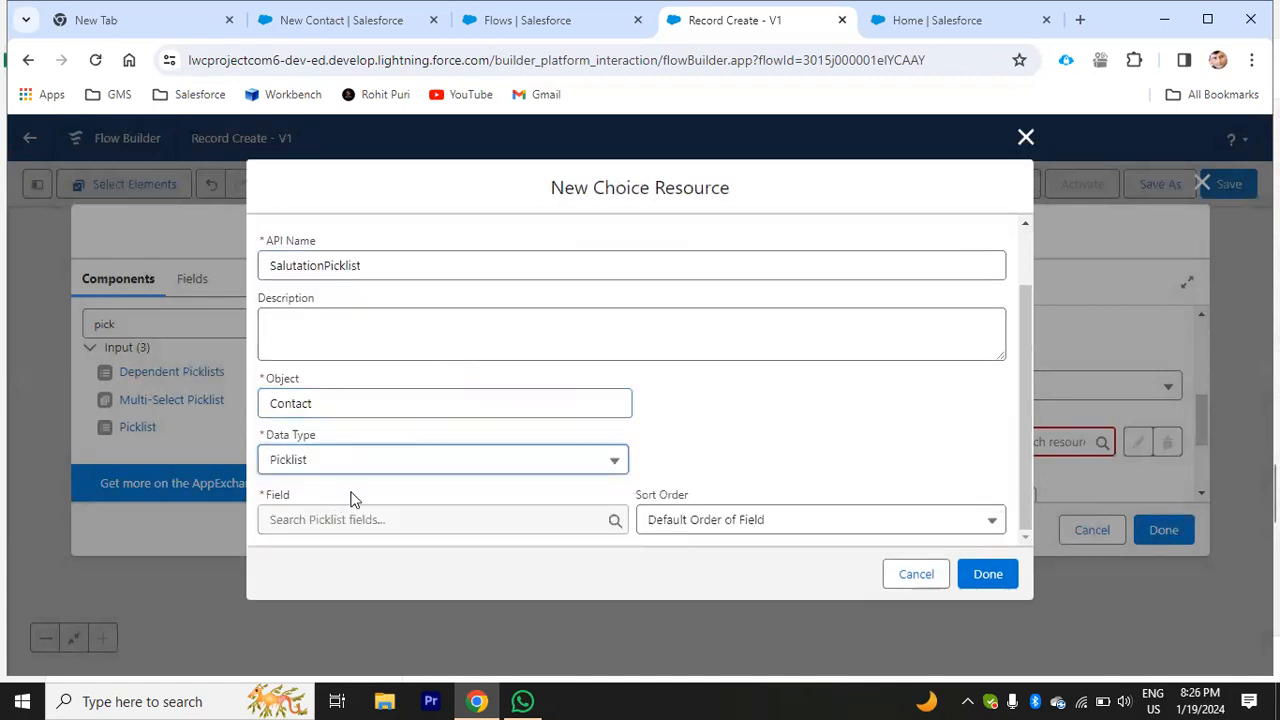
{"action": "left_click", "coordinate": [489, 520]}
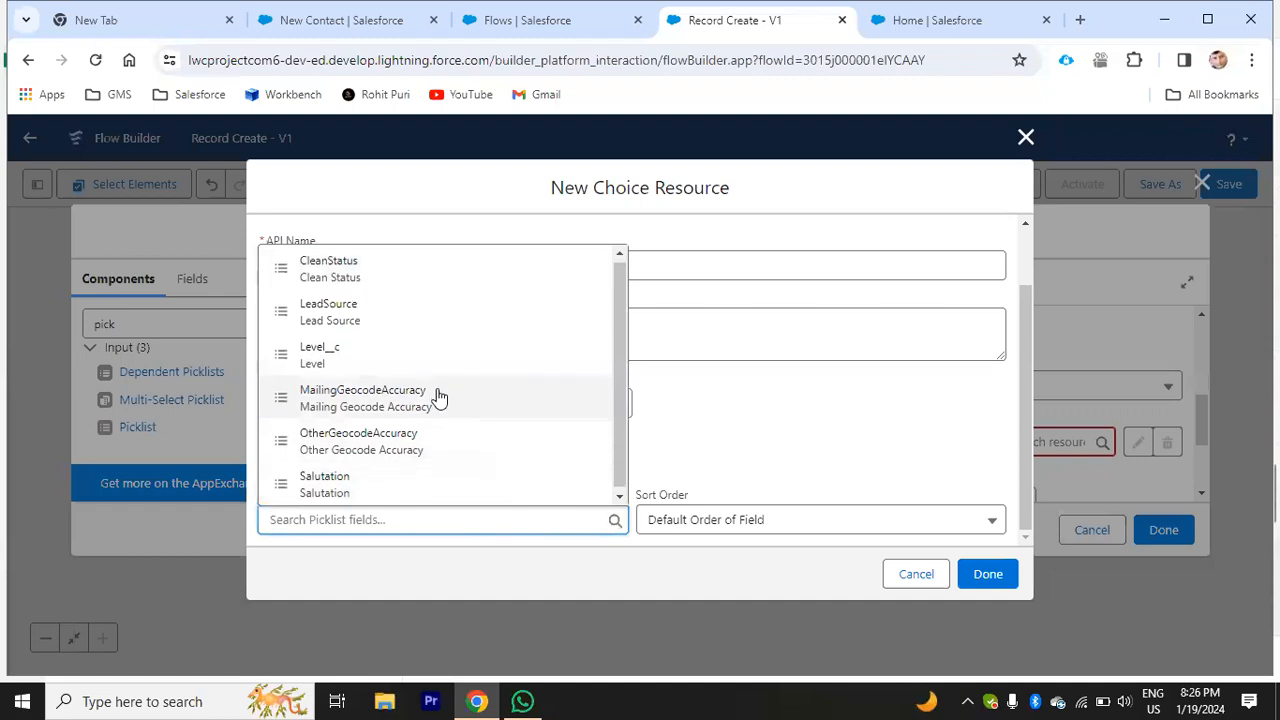
{"action": "left_click", "coordinate": [360, 484]}
{"action": "left_click", "coordinate": [987, 574]}
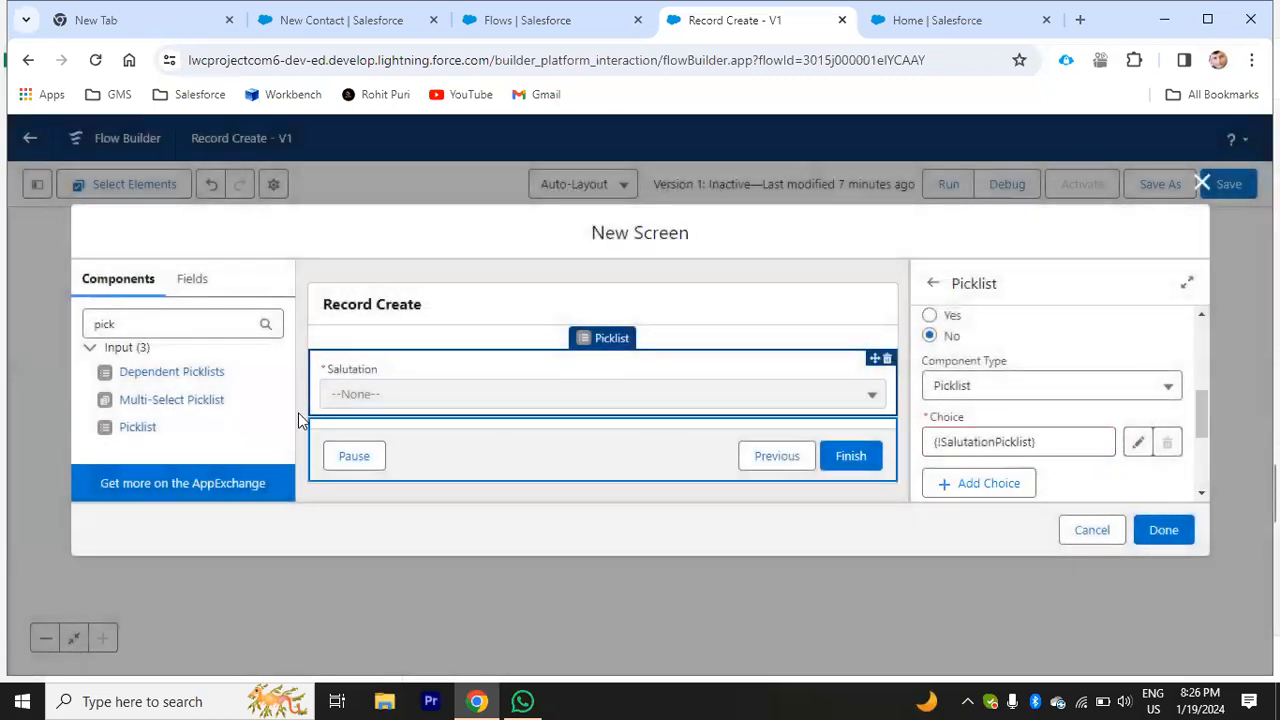
Step: Add a required Text component labelled First Name below the Salutation picklist, letting its API name fill in
{"action": "double_click", "coordinate": [165, 322]}
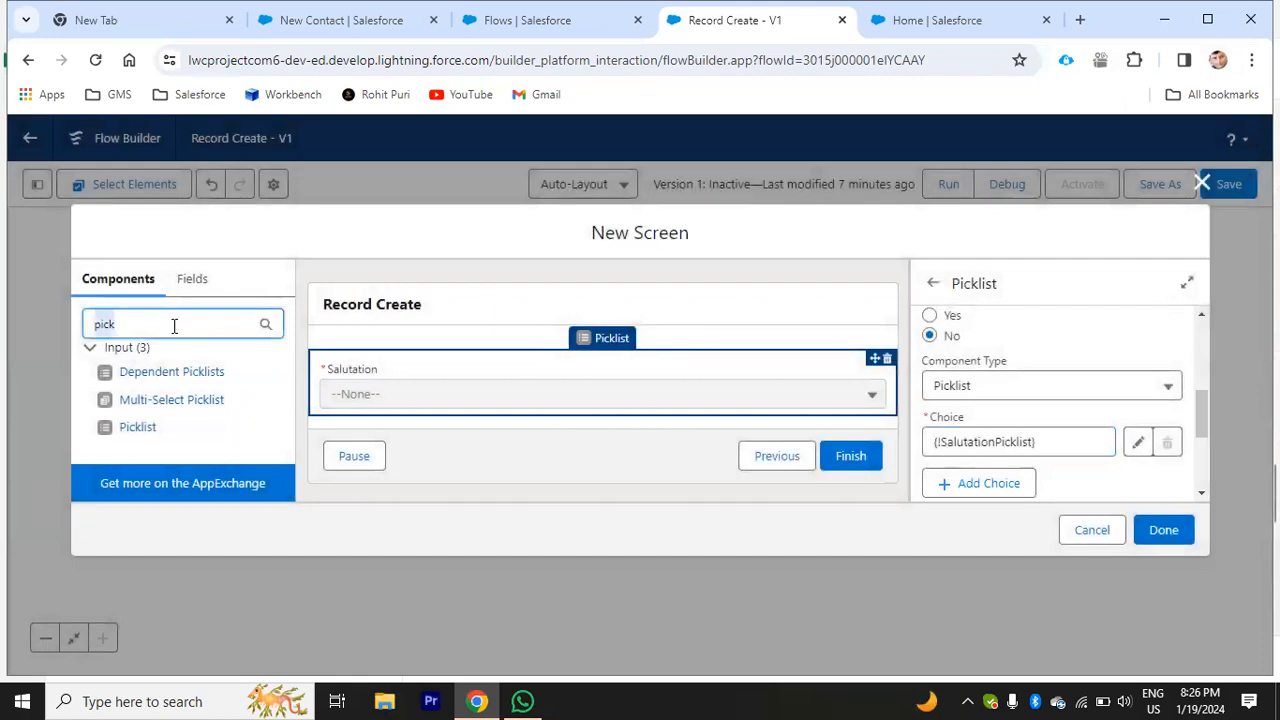
{"action": "type", "text": "text"}
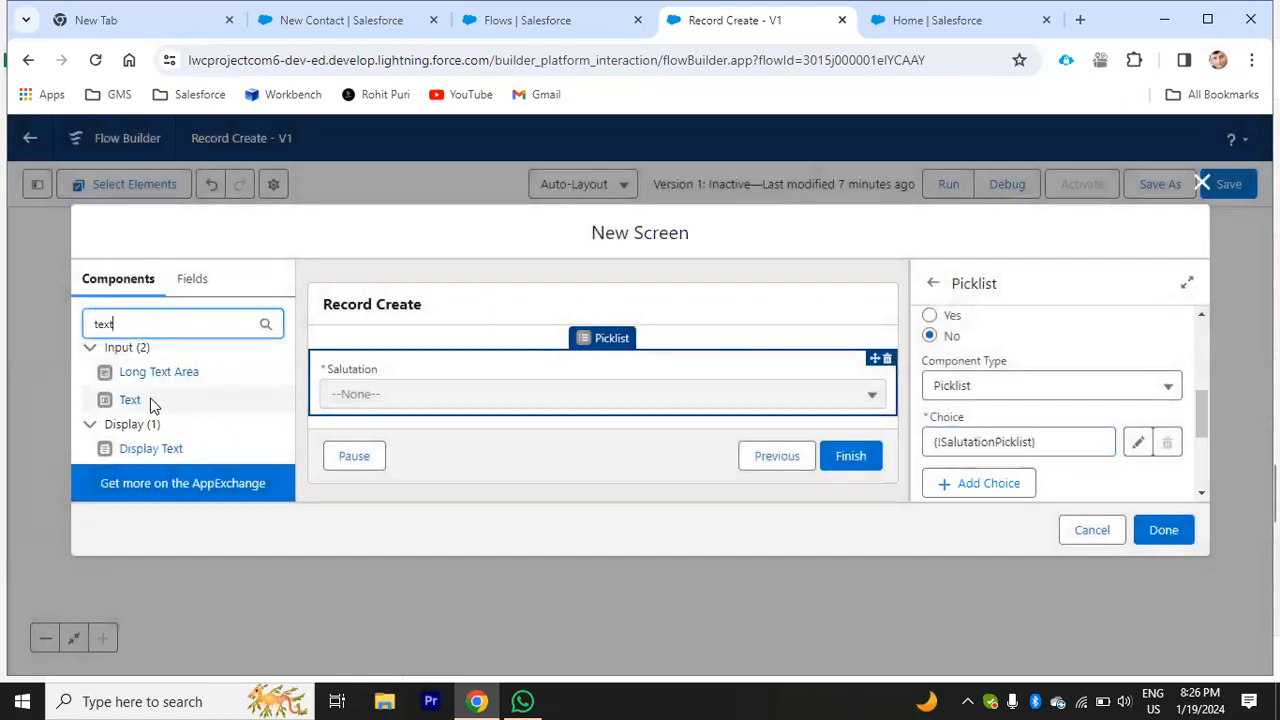
{"action": "left_click_drag", "start_coordinate": [128, 400], "coordinate": [500, 420]}
{"action": "left_click", "coordinate": [985, 352]}
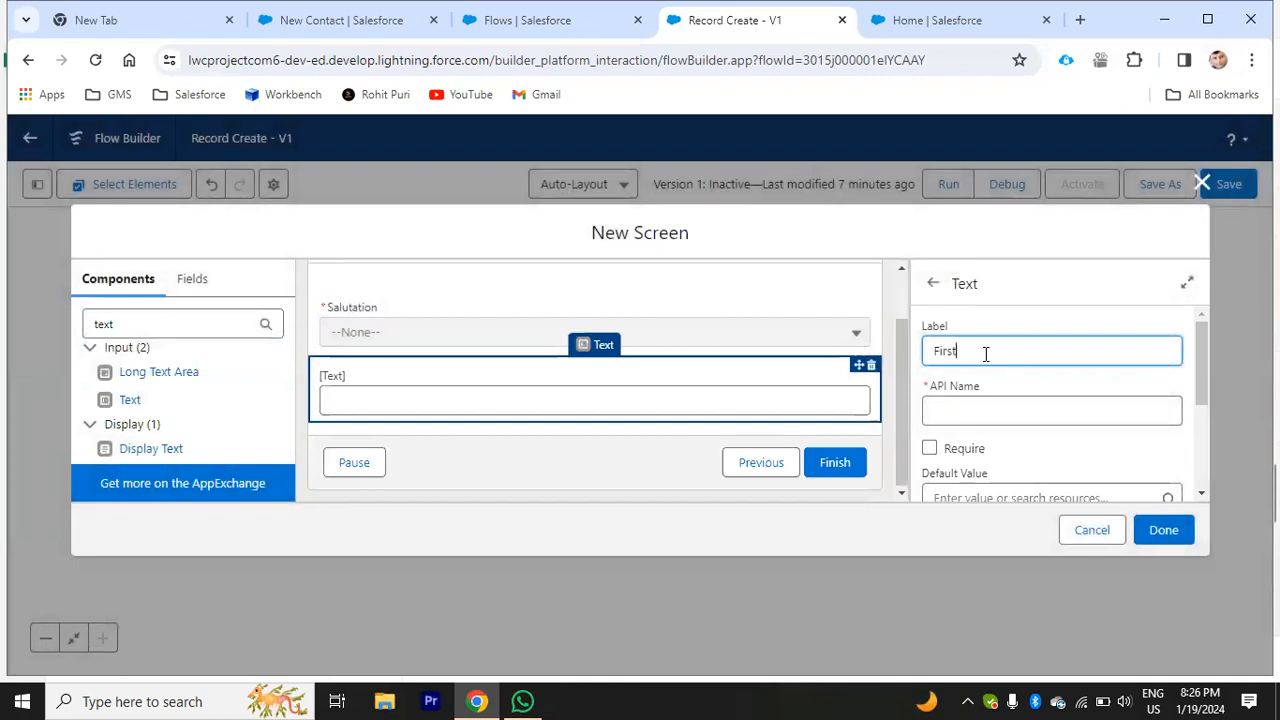
{"action": "left_click", "coordinate": [978, 410]}
{"action": "scroll", "coordinate": [980, 455], "scroll_direction": "down", "scroll_amount": 2}
{"action": "left_click", "coordinate": [929, 354]}
{"action": "left_click", "coordinate": [962, 404]}
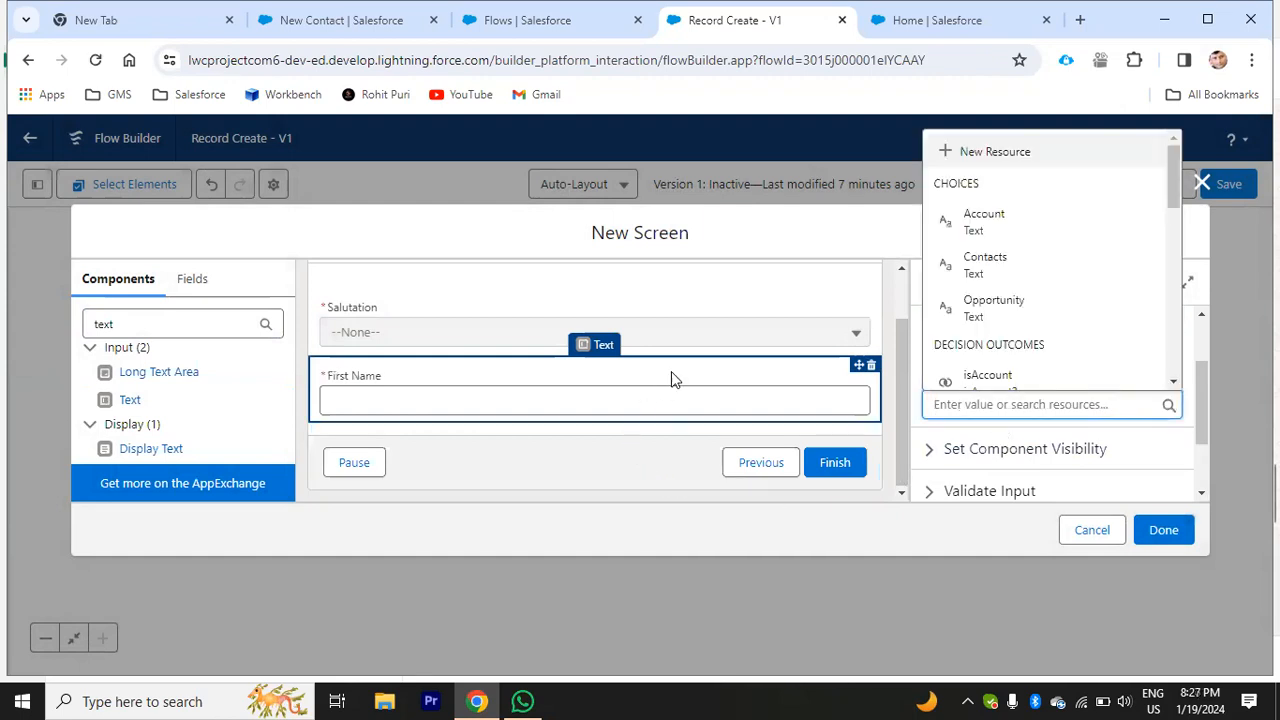
{"action": "left_click", "coordinate": [706, 286]}
{"action": "left_click", "coordinate": [594, 406]}
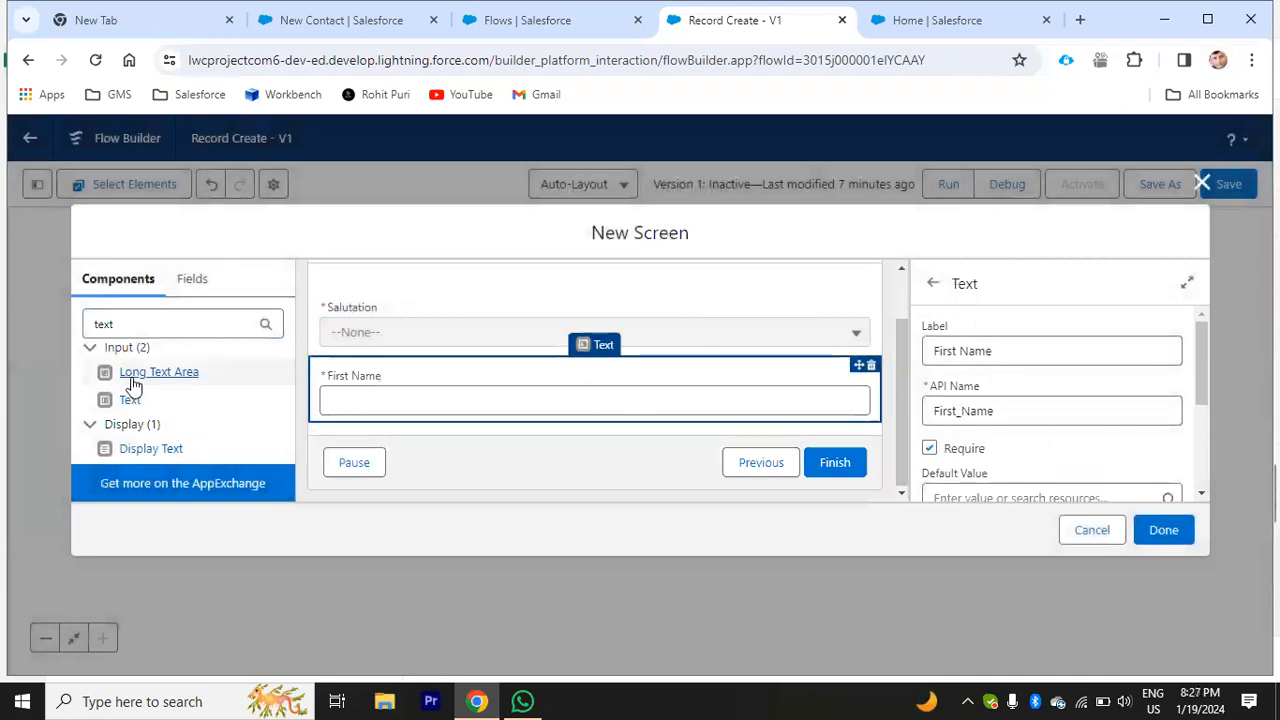
Step: Add another required Text component below First Name and label it Last Name, letting its API name fill in
{"action": "left_click_drag", "start_coordinate": [132, 400], "coordinate": [480, 424]}
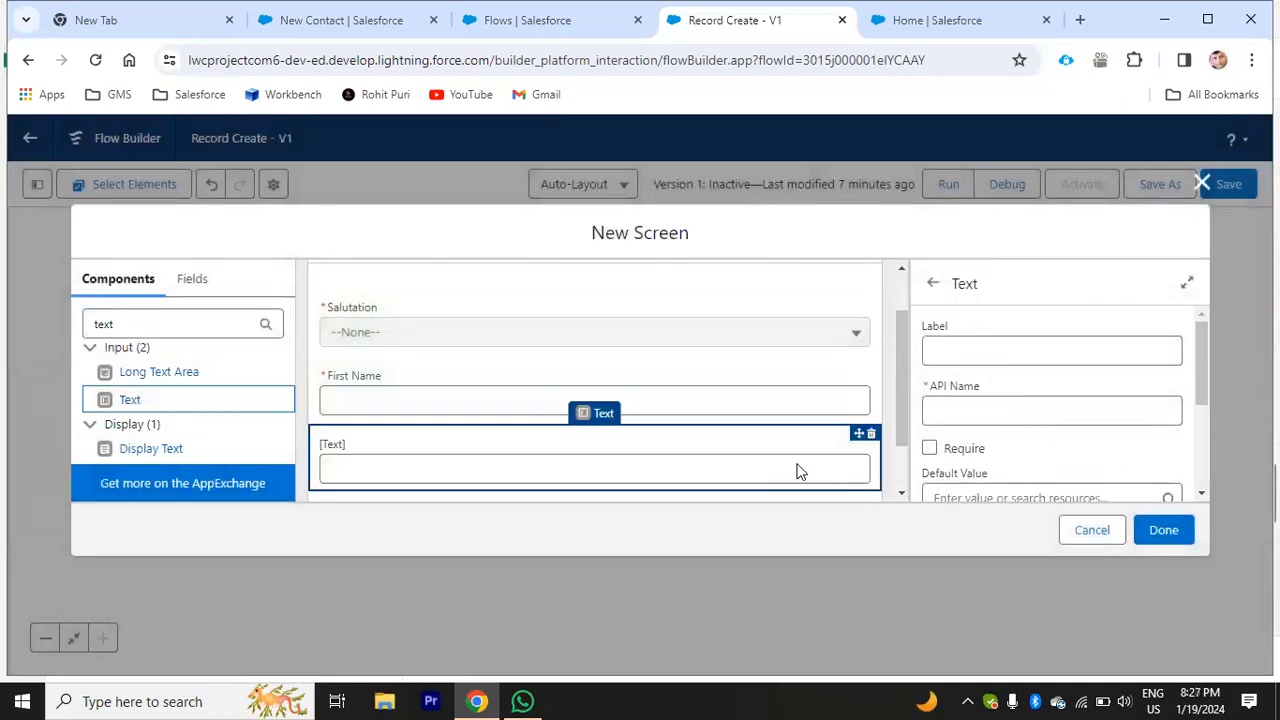
{"action": "left_click", "coordinate": [961, 352]}
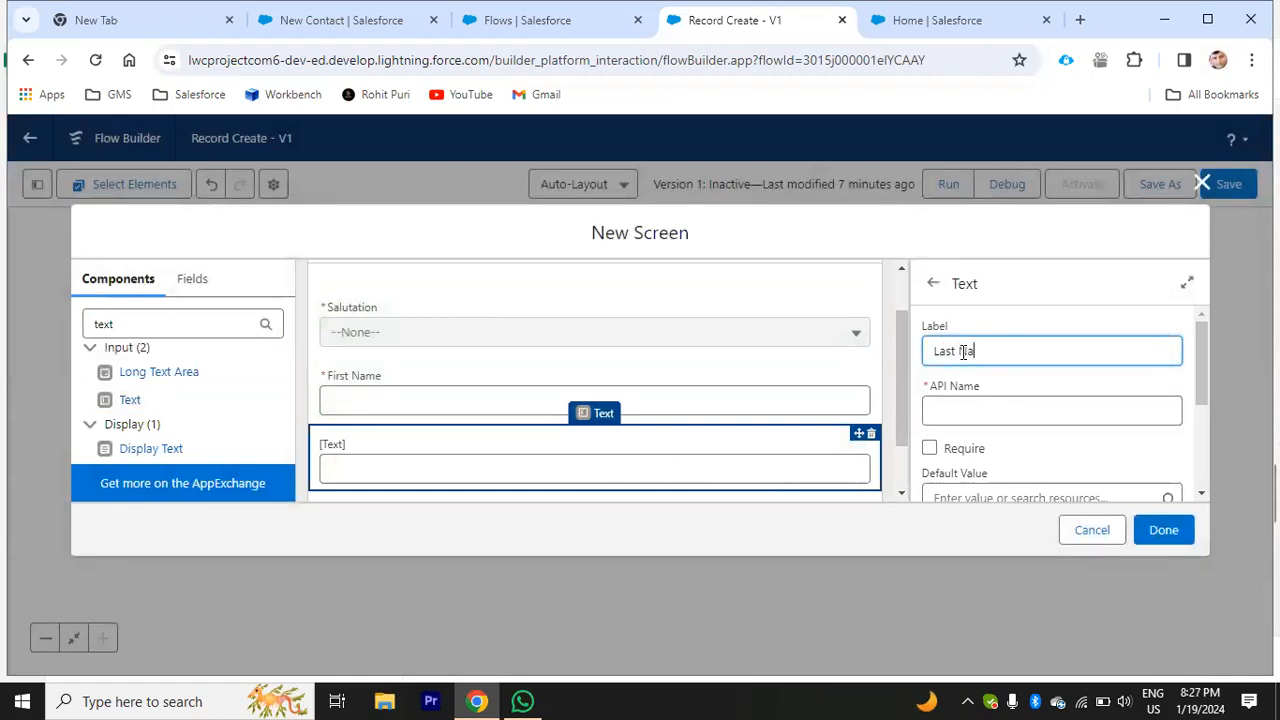
{"action": "left_click", "coordinate": [929, 450]}
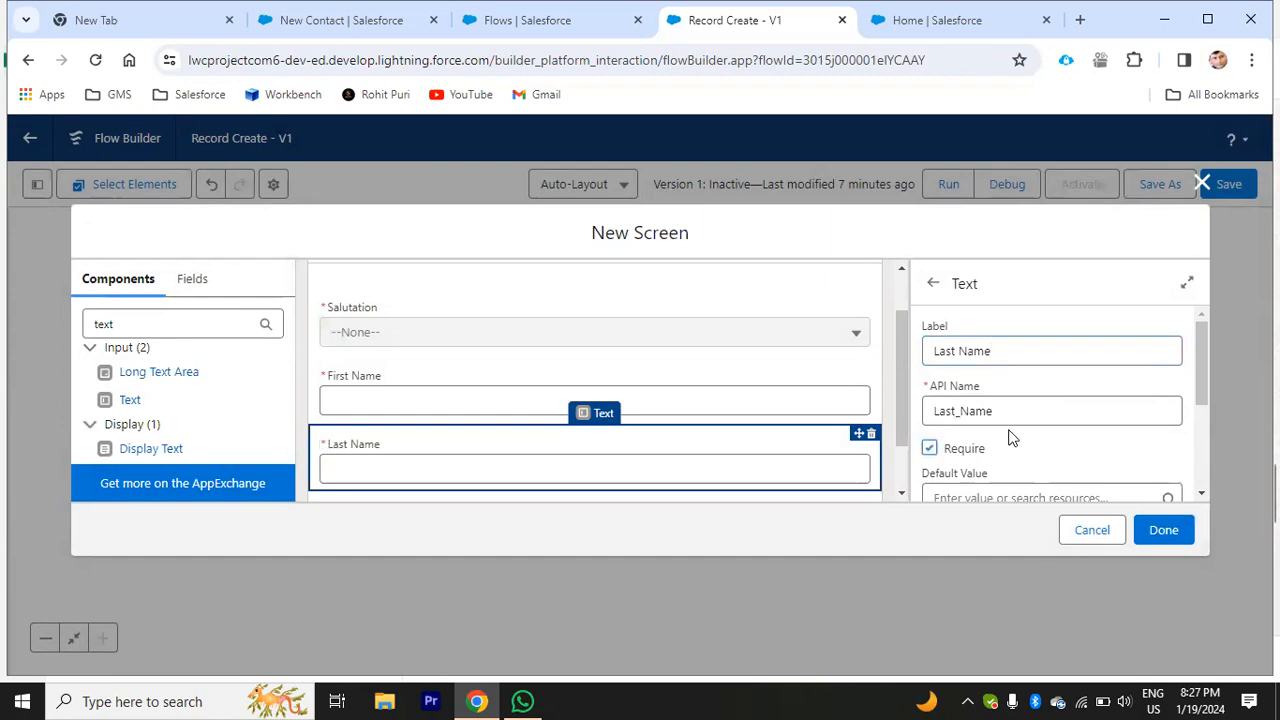
{"action": "scroll", "coordinate": [1000, 425], "scroll_direction": "down", "scroll_amount": 1}
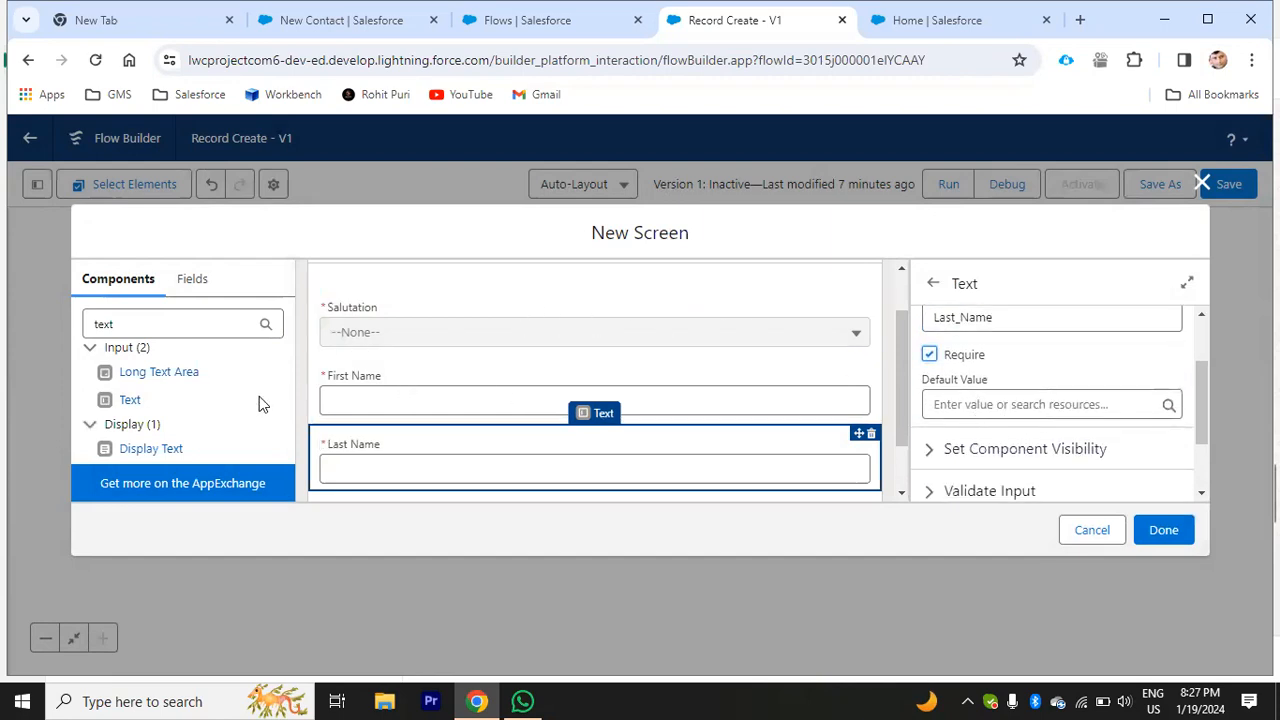
Step: Place a Section component above the Salutation picklist and move the picklist into it
{"action": "double_click", "coordinate": [145, 322]}
{"action": "key", "text": "BackSpace"}
{"action": "type", "text": "sec"}
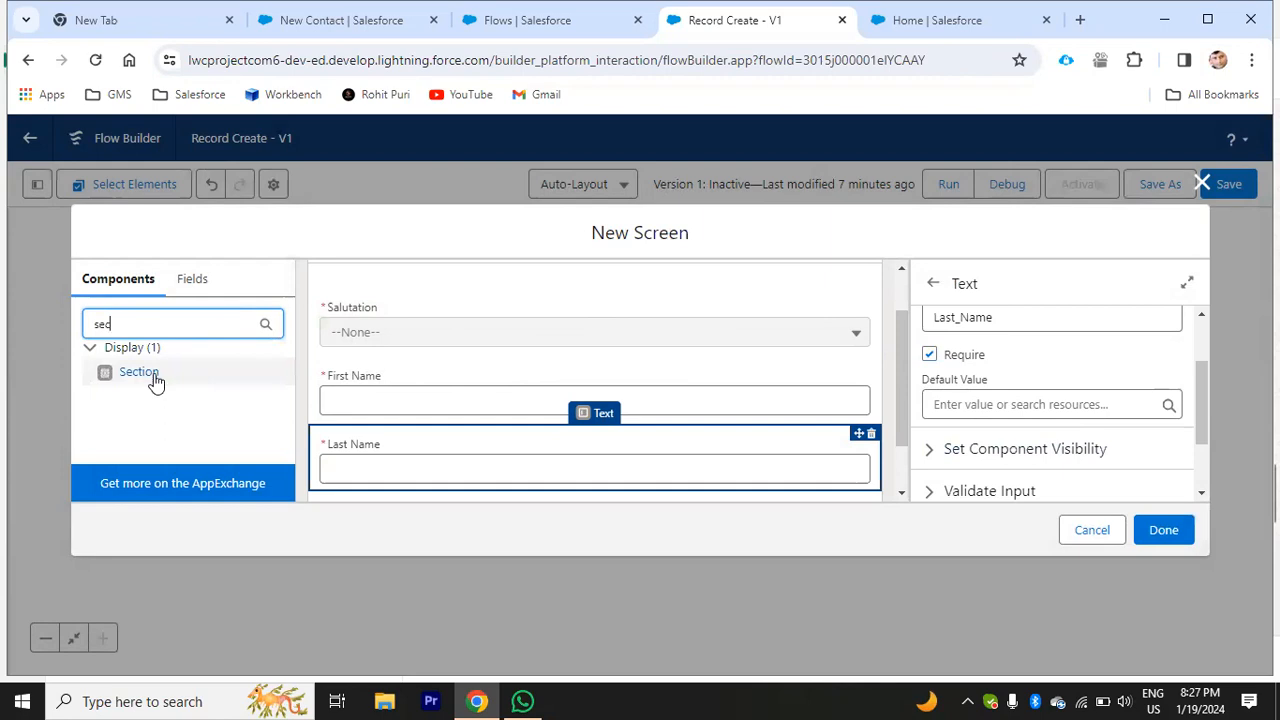
{"action": "left_click_drag", "start_coordinate": [157, 378], "coordinate": [491, 350]}
{"action": "left_click_drag", "start_coordinate": [389, 420], "coordinate": [407, 342]}
{"action": "scroll", "coordinate": [978, 380], "scroll_direction": "down", "scroll_amount": 1}
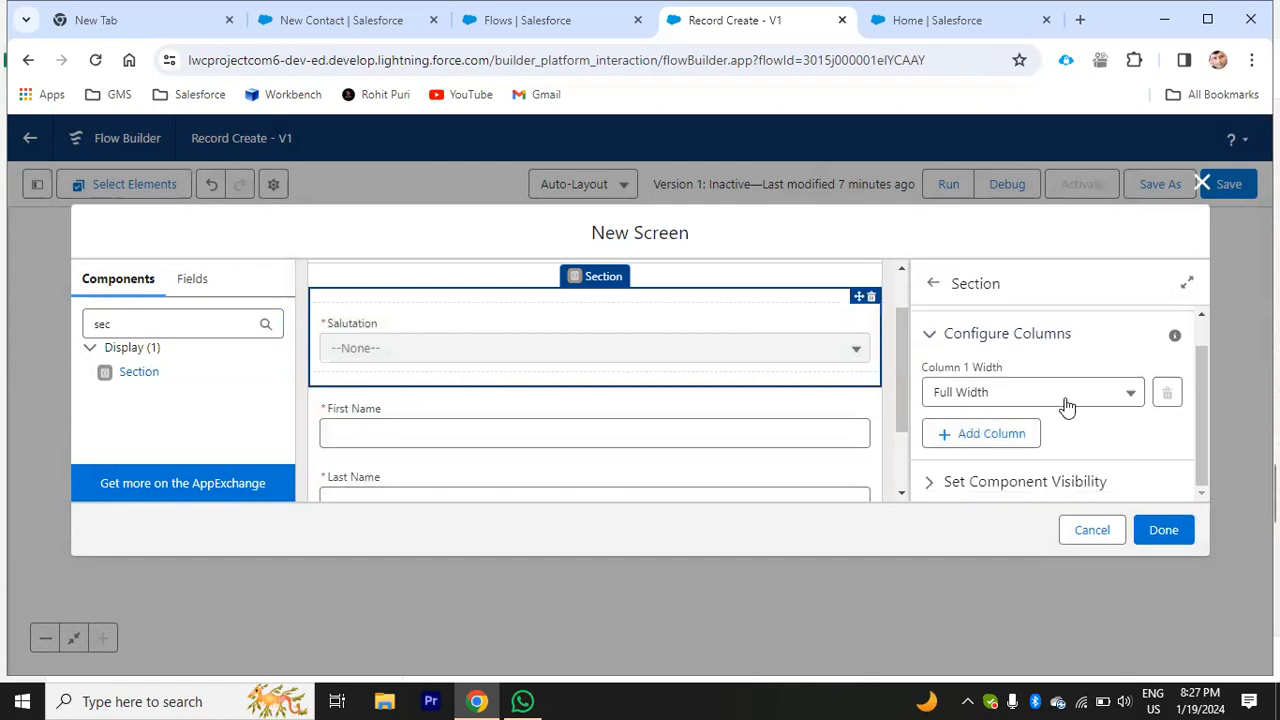
Step: Move the First Name field into a new second column of the section and finish the ContactInfo screen
{"action": "left_click", "coordinate": [1013, 440]}
{"action": "left_click_drag", "start_coordinate": [522, 420], "coordinate": [718, 345]}
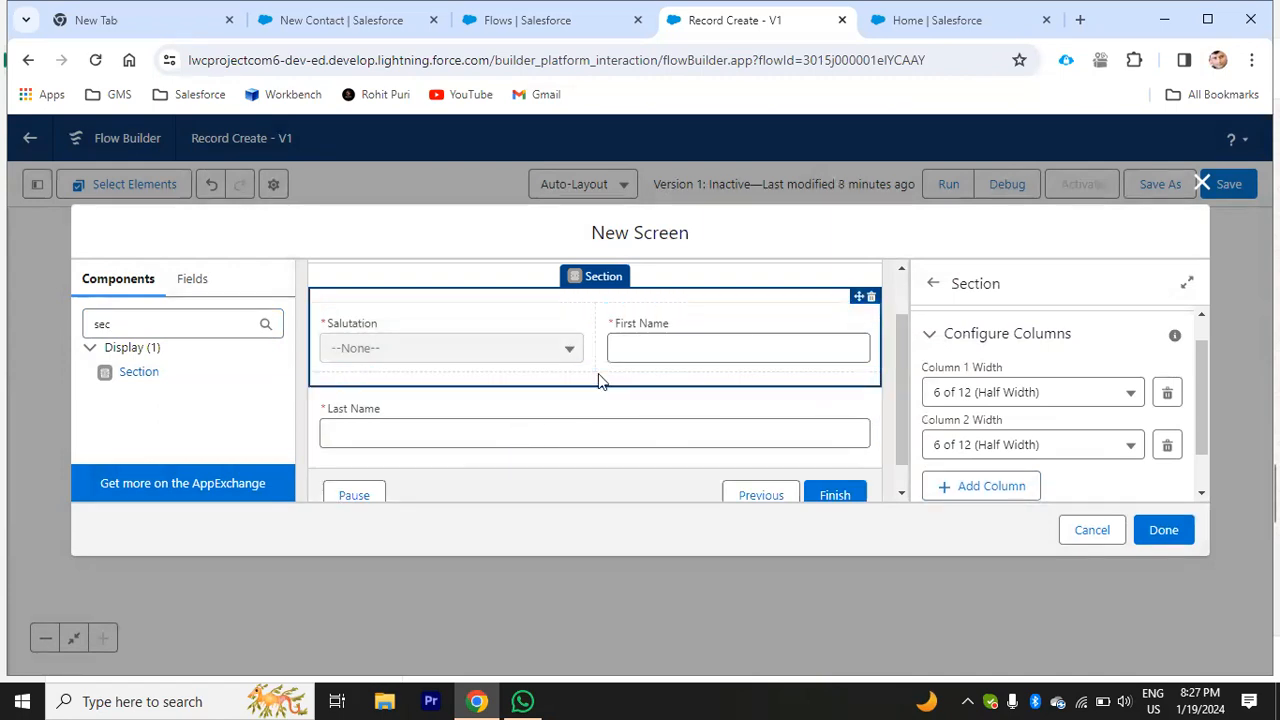
{"action": "left_click", "coordinate": [697, 351]}
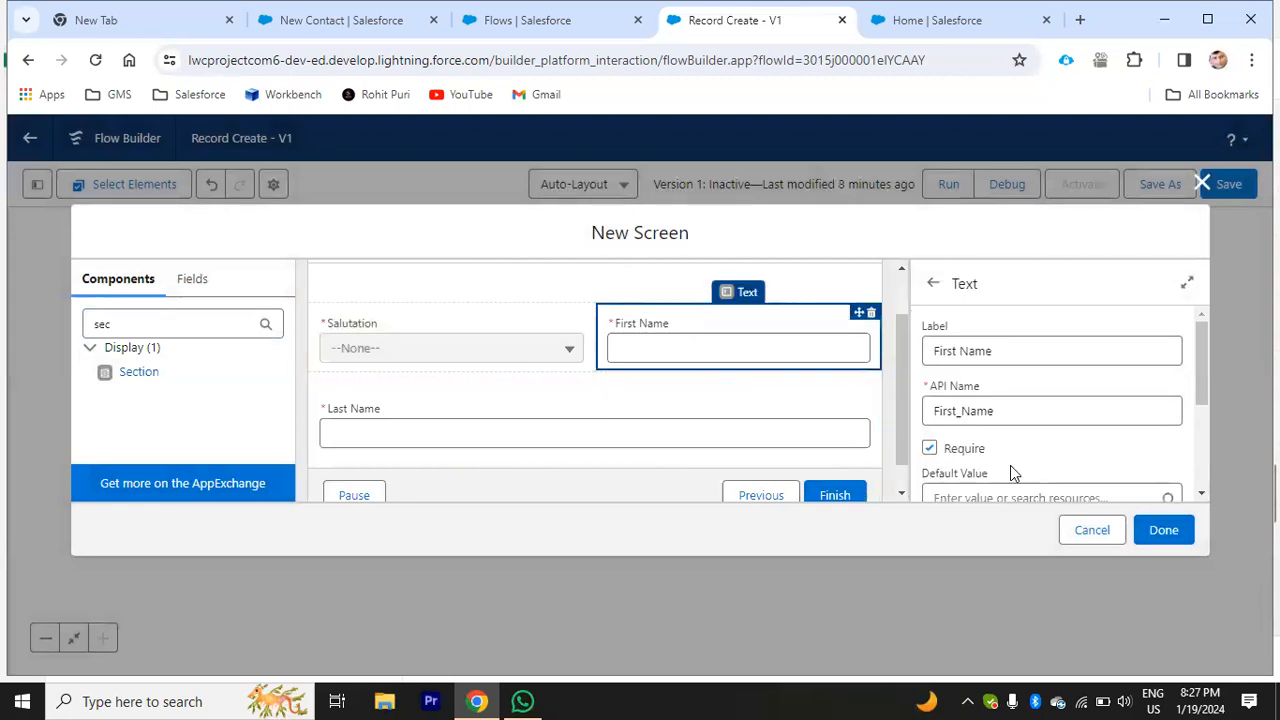
{"action": "left_click", "coordinate": [1165, 531]}
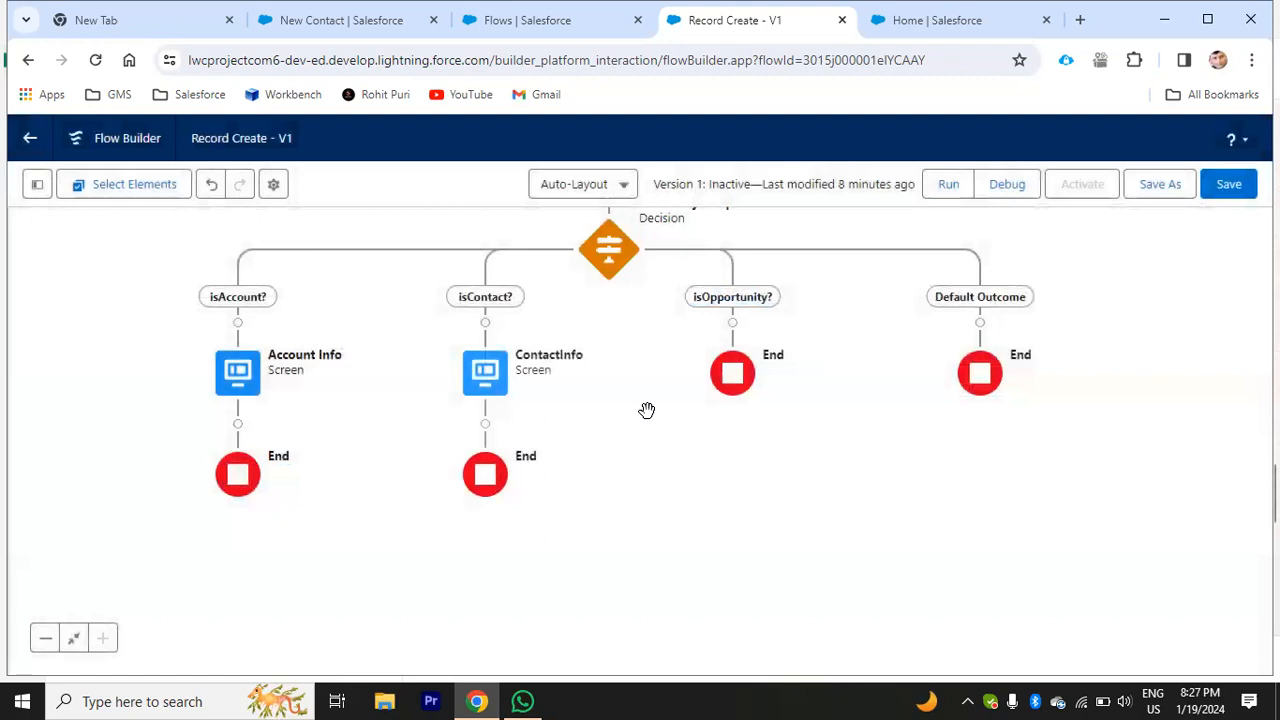
Step: Open the list of elements that can be added on the isOpportunity? path
{"action": "left_click_drag", "start_coordinate": [646, 409], "coordinate": [550, 474]}
{"action": "left_click", "coordinate": [626, 415]}
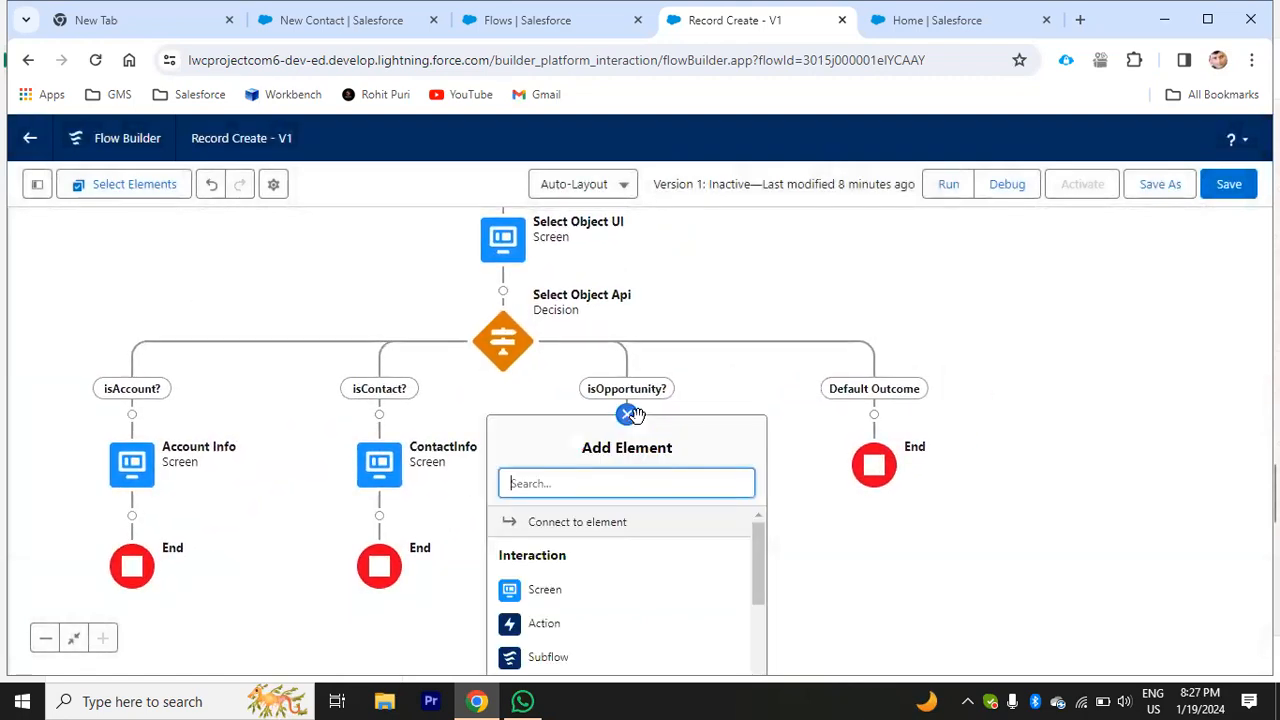
Step: Switch to the Attendance Portal, discard the unsaved contact and open a new opportunity form to examine its required fields
{"action": "left_click", "coordinate": [362, 22]}
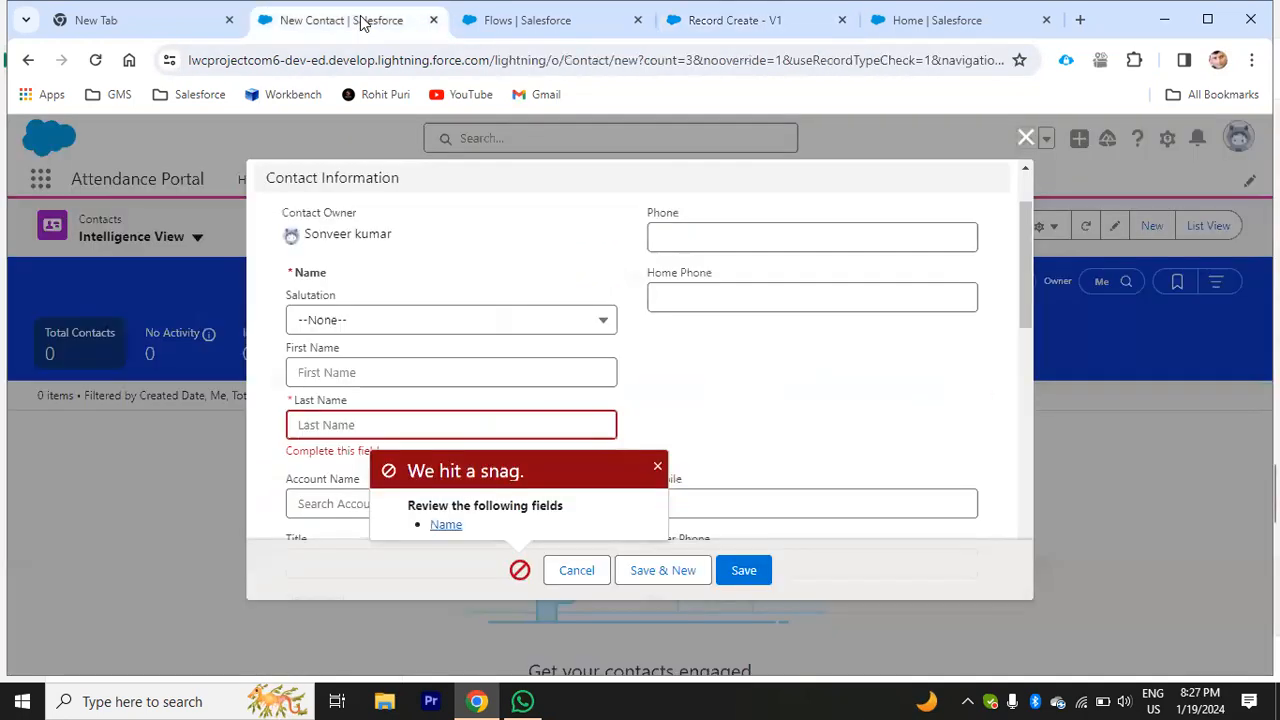
{"action": "left_click", "coordinate": [577, 571]}
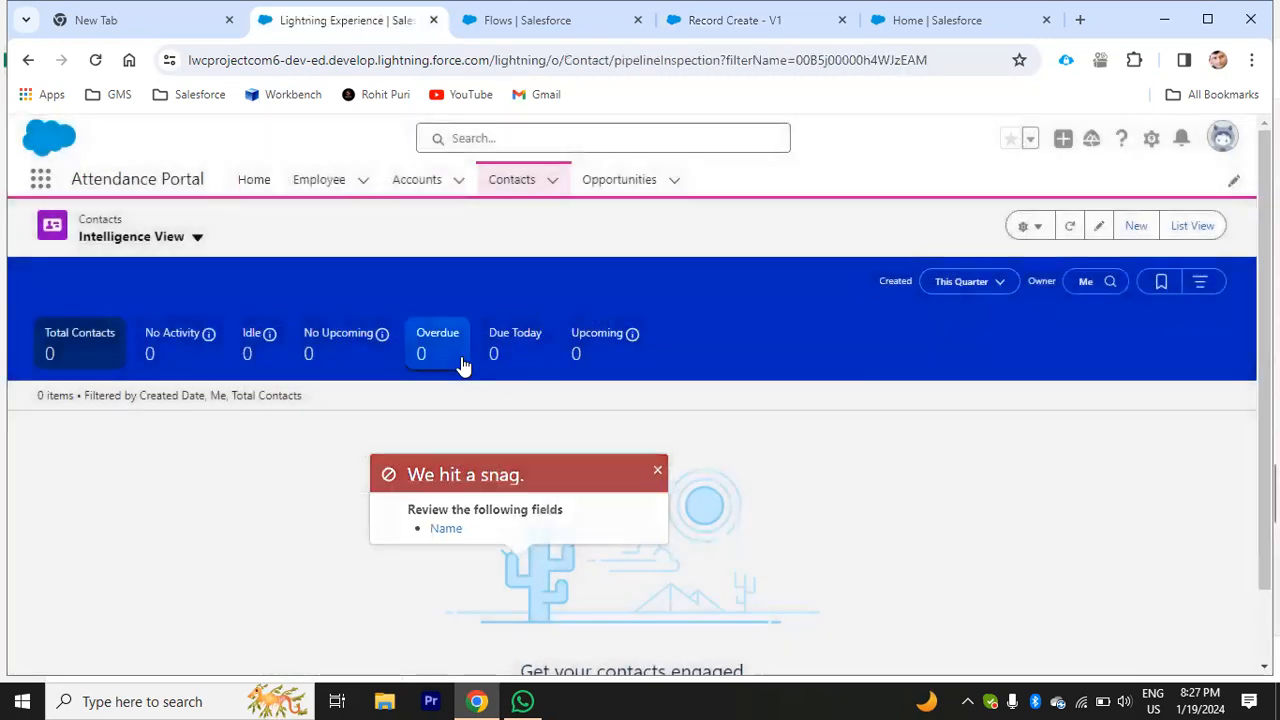
{"action": "left_click", "coordinate": [603, 179]}
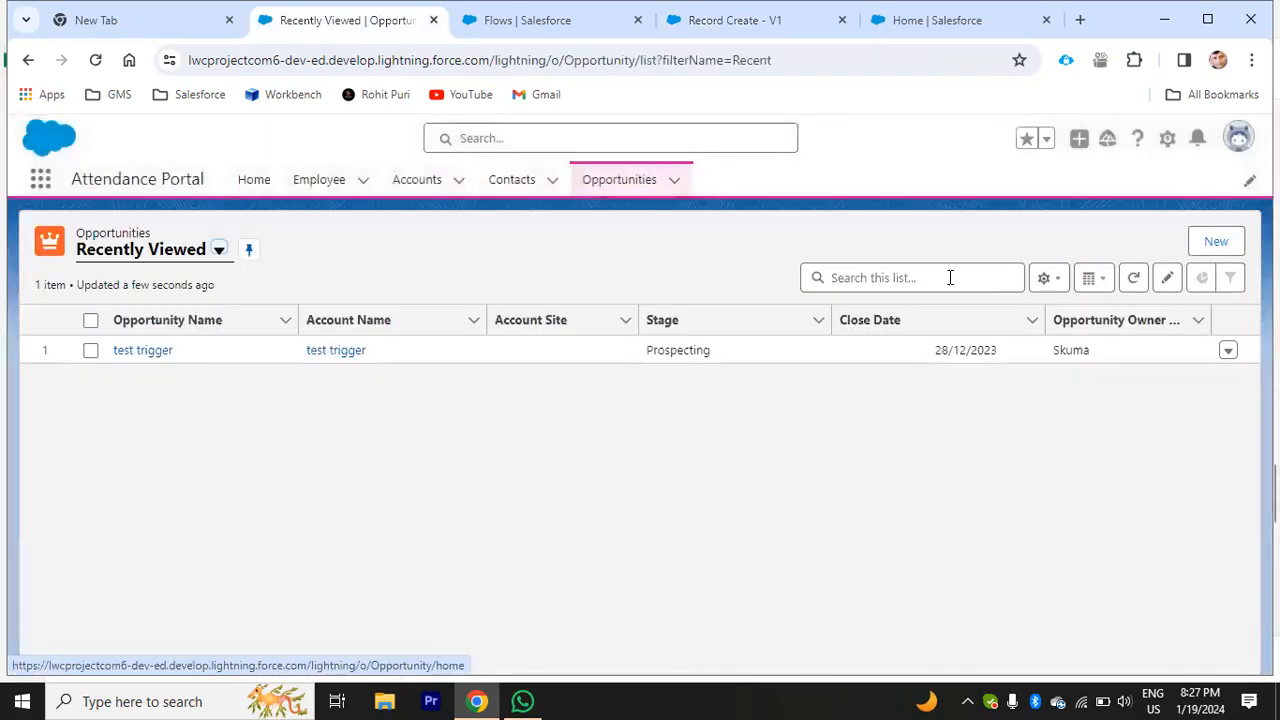
{"action": "left_click", "coordinate": [1212, 243]}
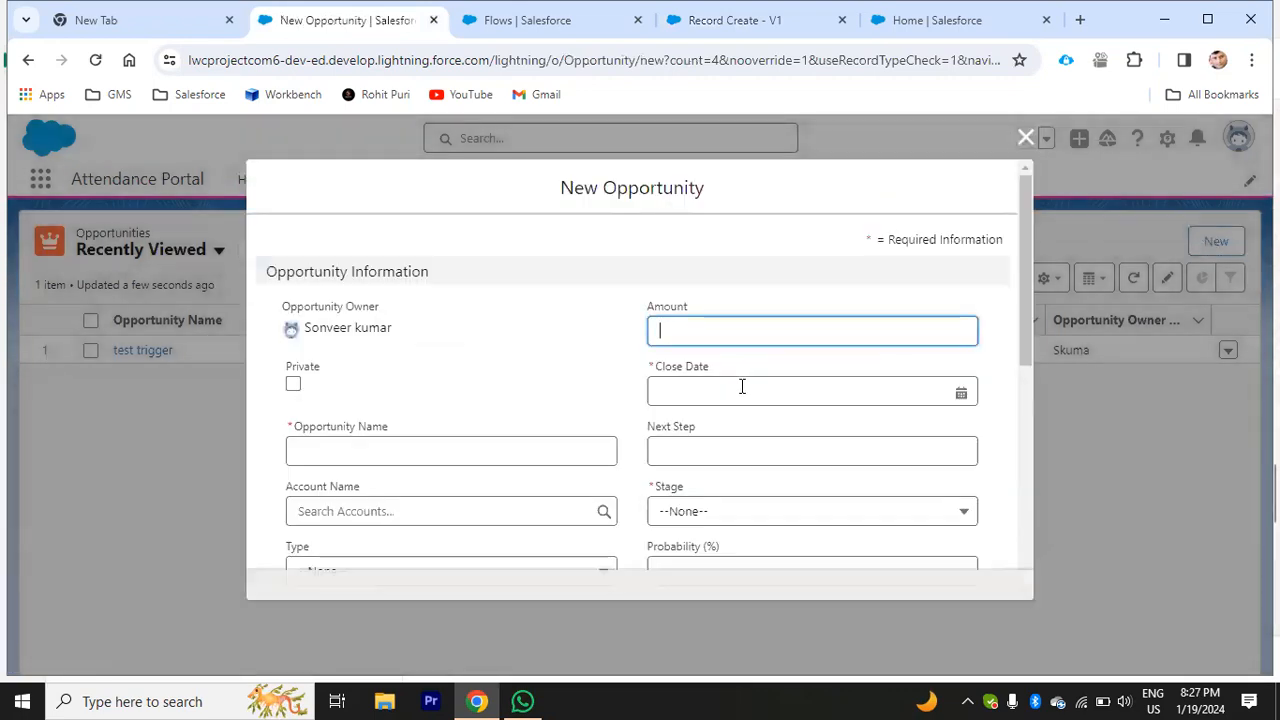
Step: Attempt to save the blank New Opportunity form to check which fields are required
{"action": "scroll", "coordinate": [742, 390], "scroll_direction": "down", "scroll_amount": 1}
{"action": "scroll", "coordinate": [742, 395], "scroll_direction": "down", "scroll_amount": 1}
{"action": "left_click", "coordinate": [726, 570]}
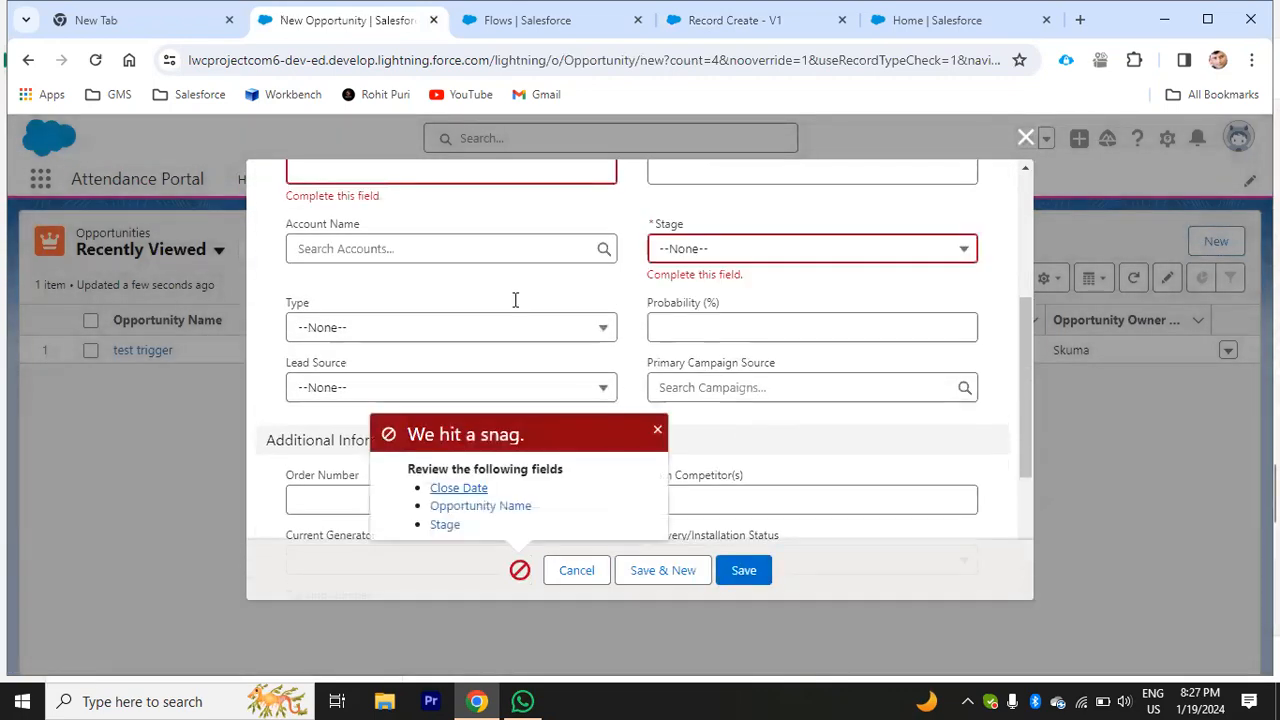
{"action": "scroll", "coordinate": [283, 338], "scroll_direction": "up", "scroll_amount": 2}
{"action": "scroll", "coordinate": [420, 336], "scroll_direction": "down", "scroll_amount": 1}
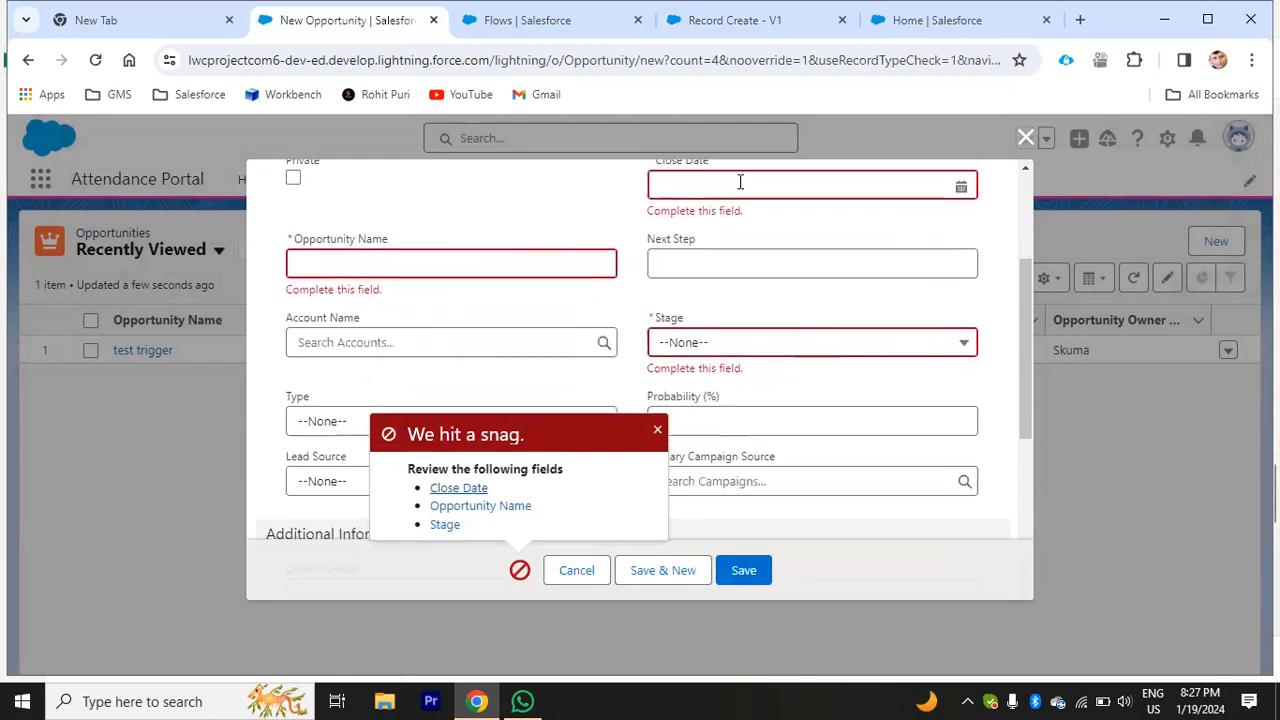
Step: In the Record Create flow, add a Screen element under the isOpportunity? outcome with the API name OppInfo
{"action": "left_click", "coordinate": [730, 20]}
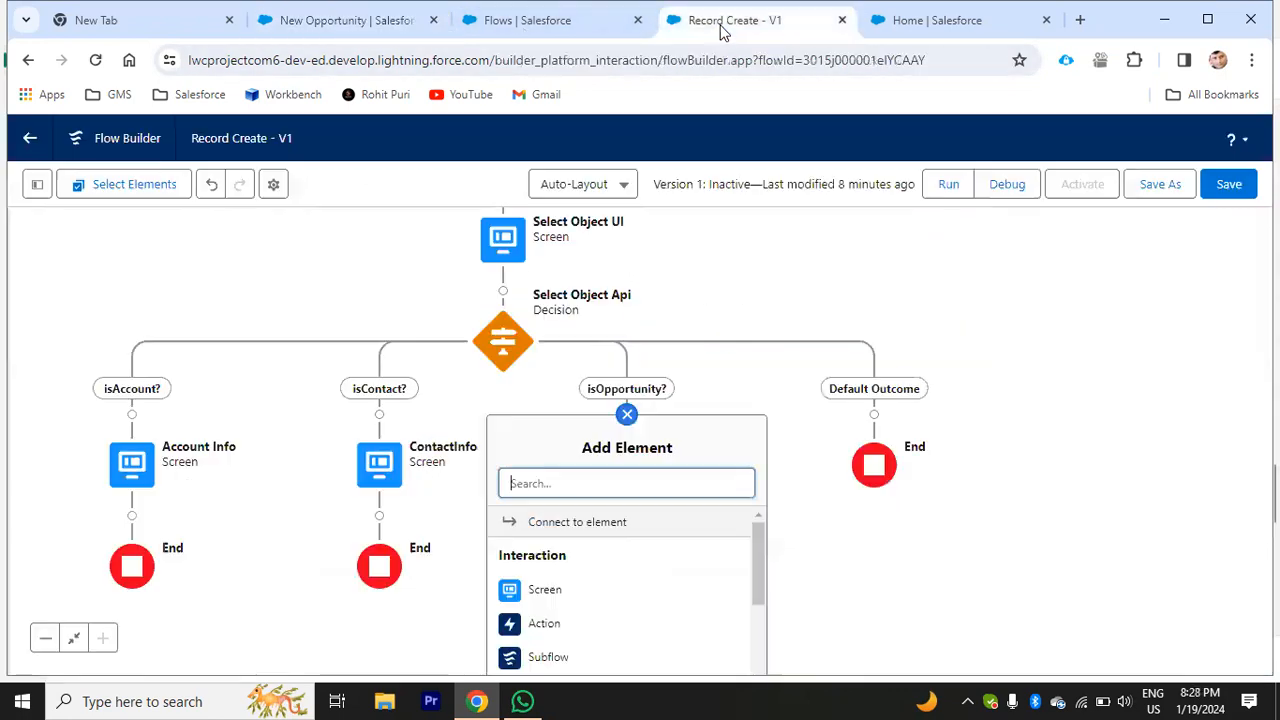
{"action": "left_click", "coordinate": [545, 592]}
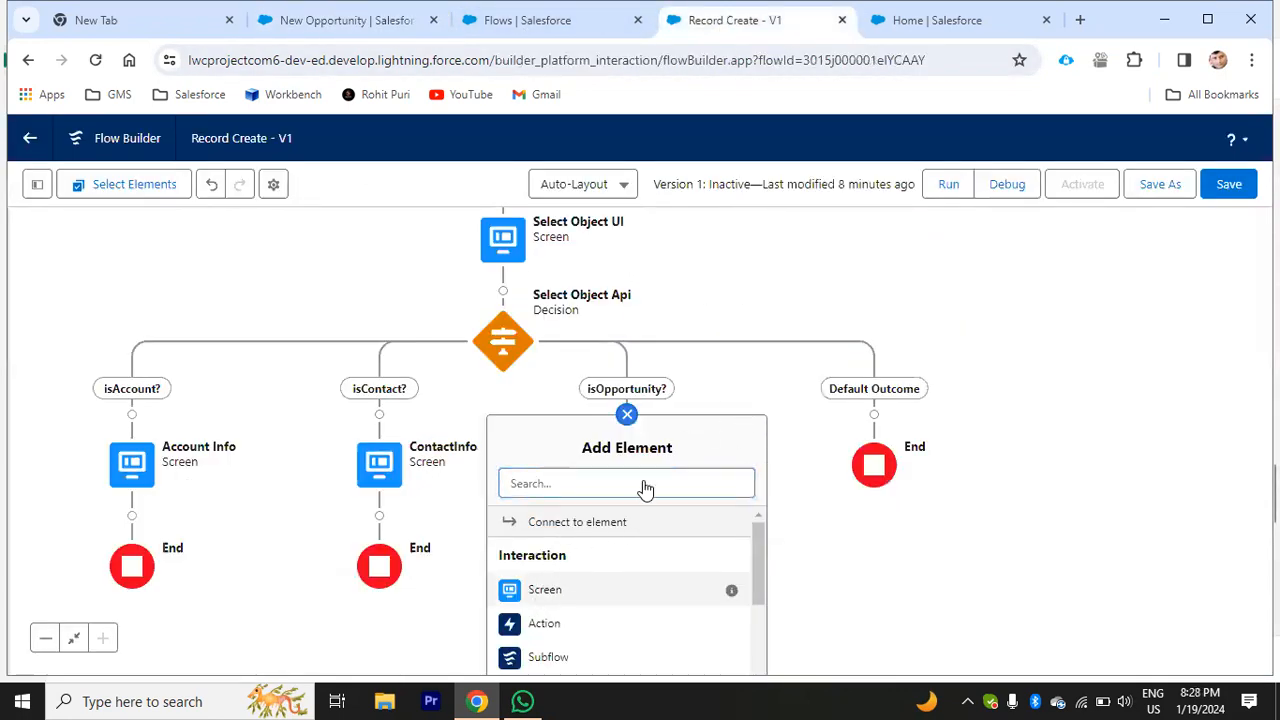
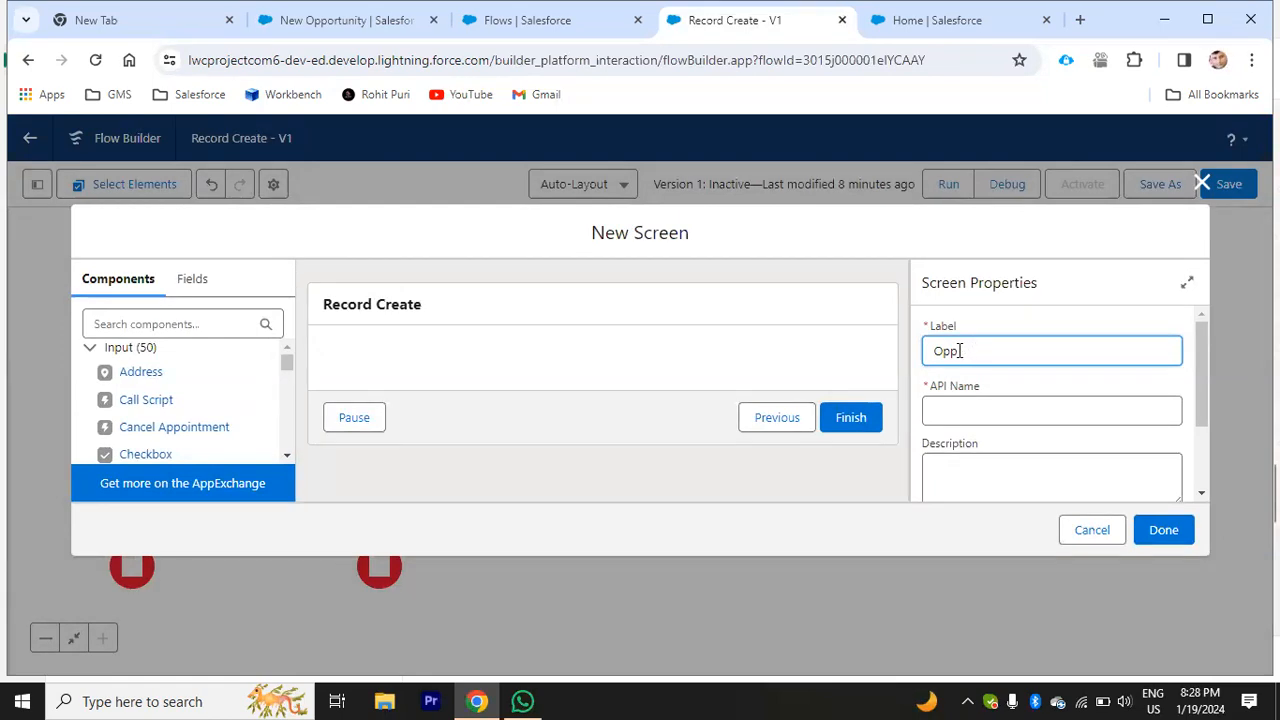
{"action": "left_click", "coordinate": [984, 412]}
{"action": "scroll", "coordinate": [914, 434], "scroll_direction": "down", "scroll_amount": 1}
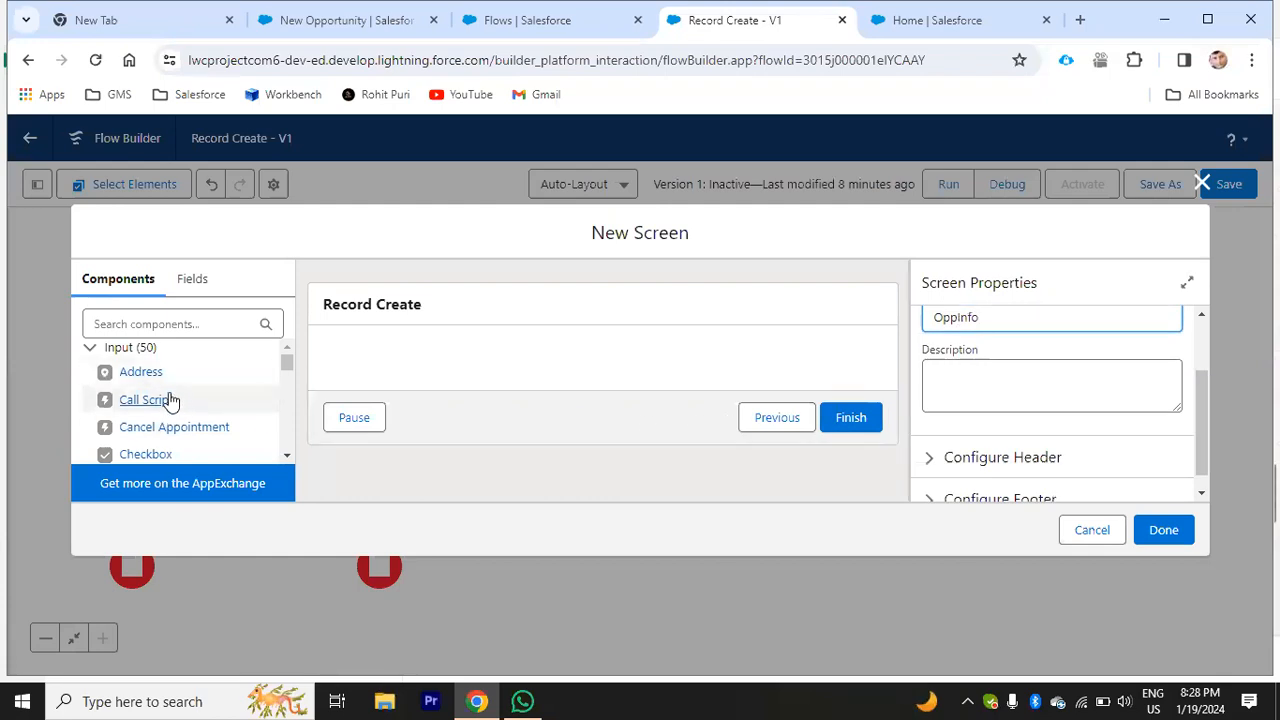
Step: Review the required fields on the New Opportunity form again and return to the flow's new screen
{"action": "left_click", "coordinate": [345, 20]}
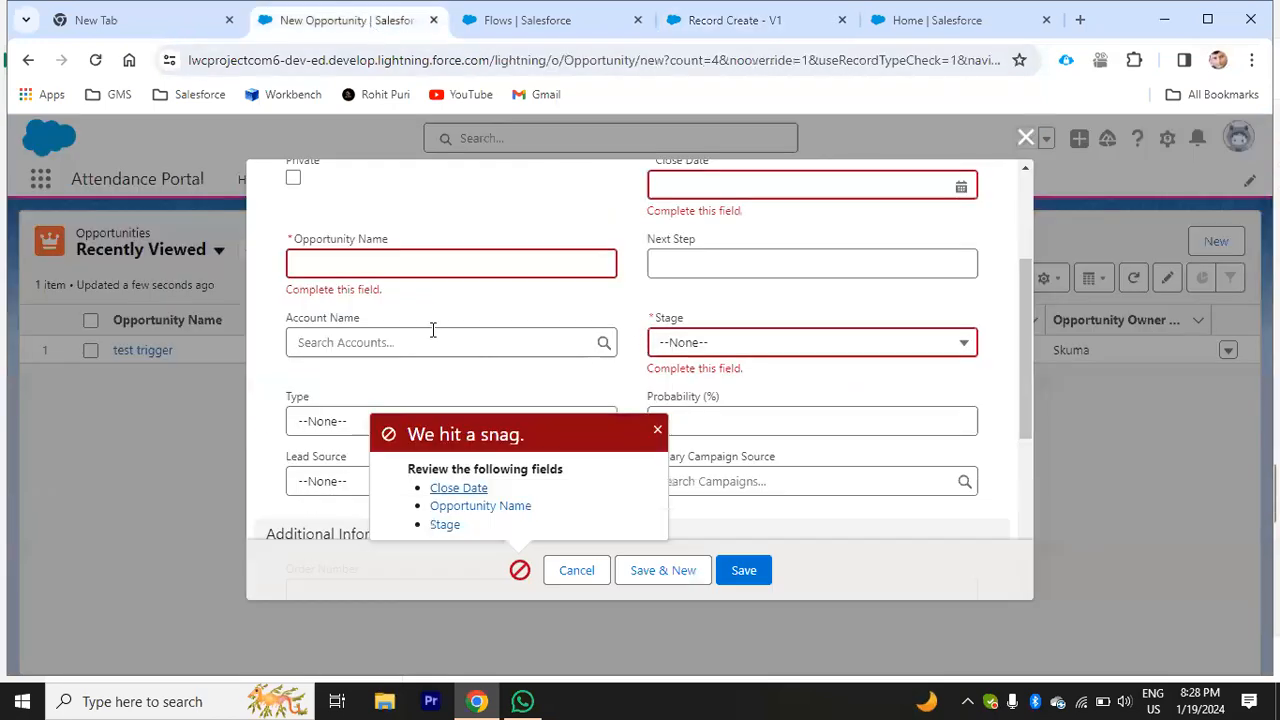
{"action": "scroll", "coordinate": [432, 330], "scroll_direction": "up", "scroll_amount": 1}
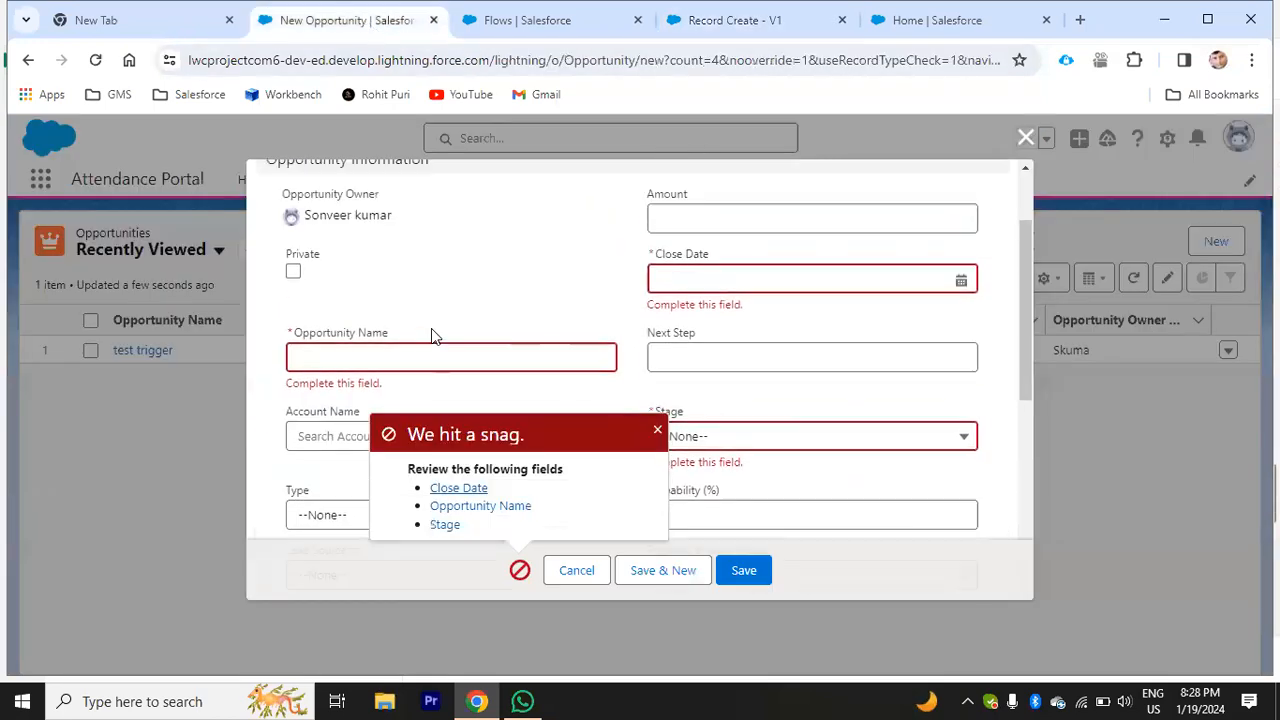
{"action": "left_click", "coordinate": [520, 22]}
{"action": "left_click", "coordinate": [722, 20]}
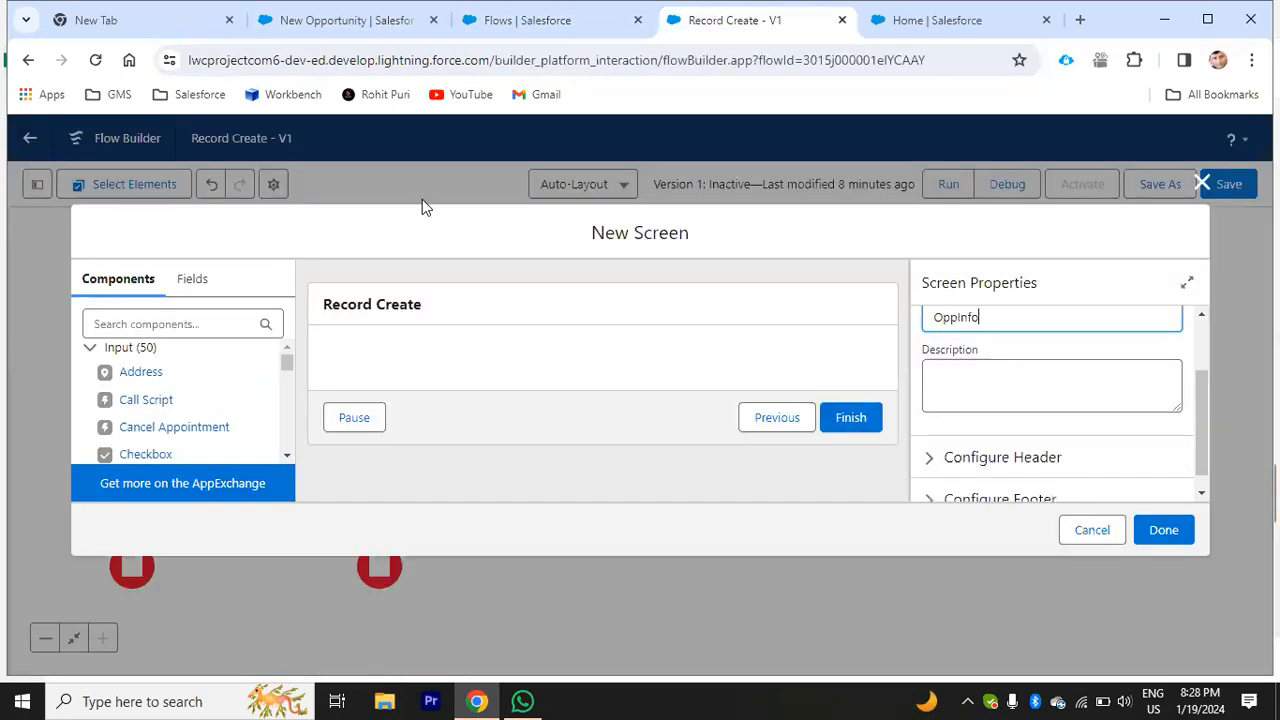
{"action": "left_click", "coordinate": [176, 323]}
{"action": "type", "text": "tes"}
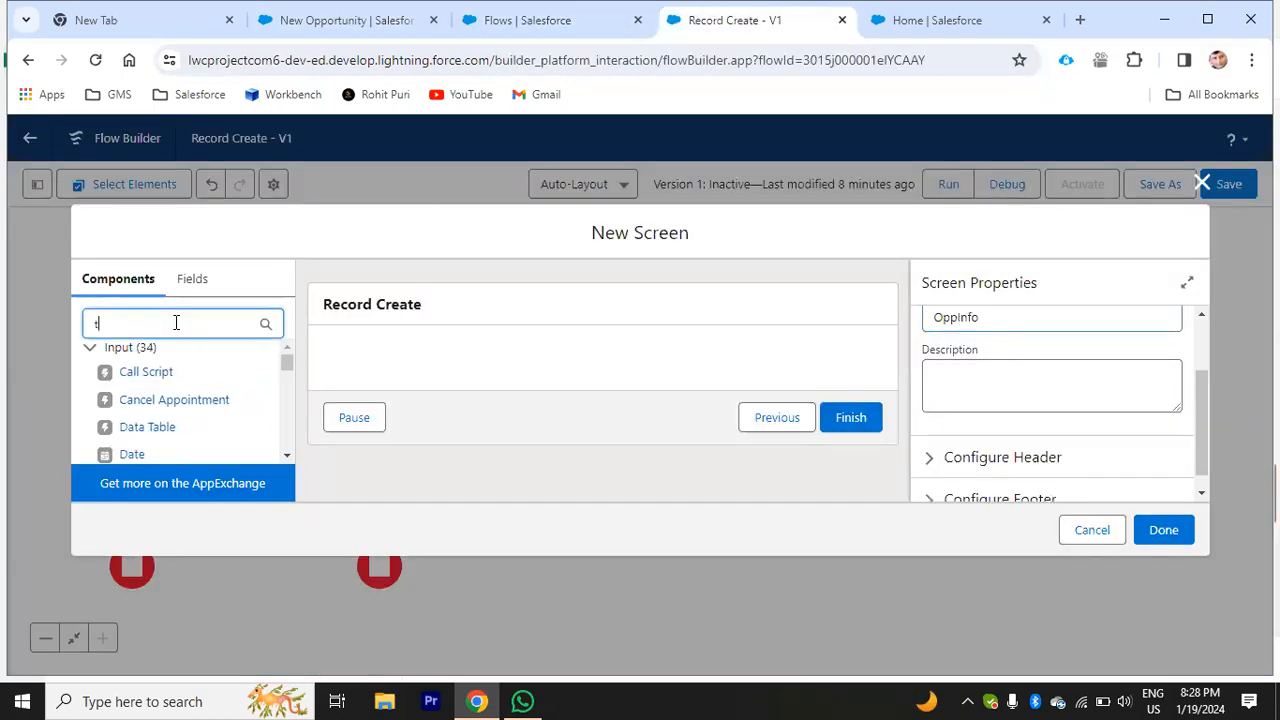
{"action": "key", "text": "BackSpace"}
{"action": "key", "text": "BackSpace"}
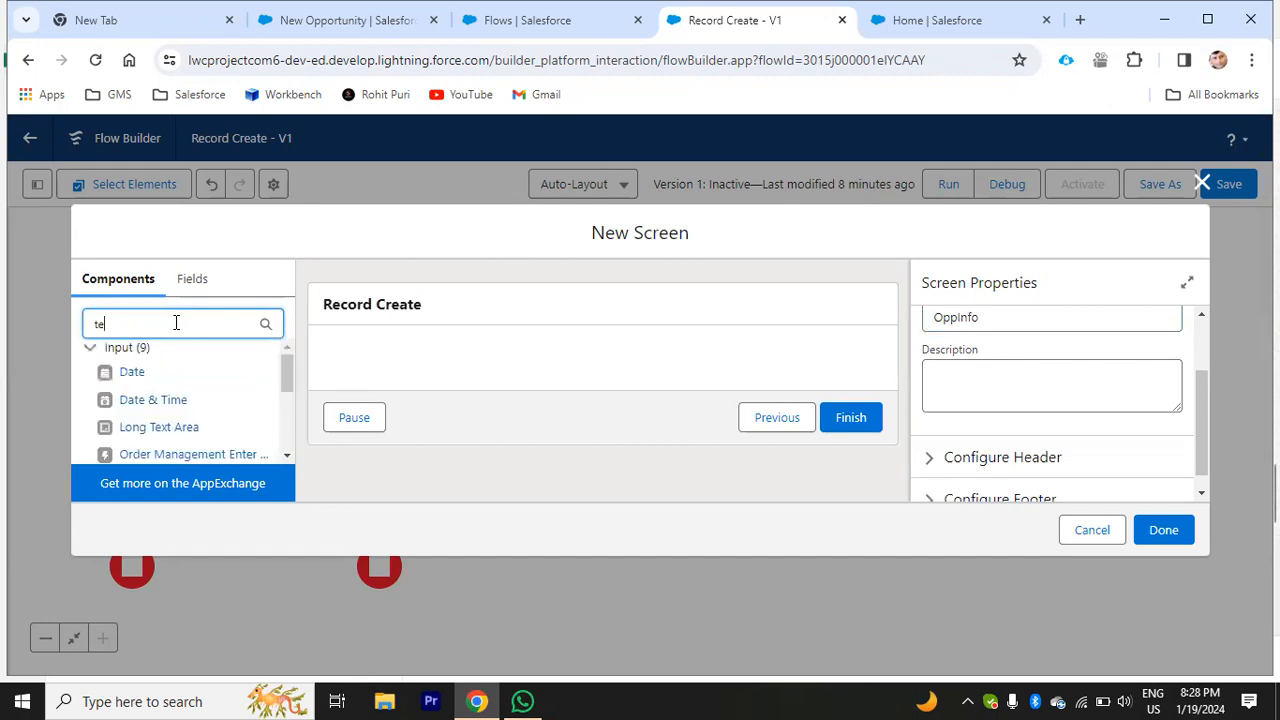
{"action": "type", "text": "xt"}
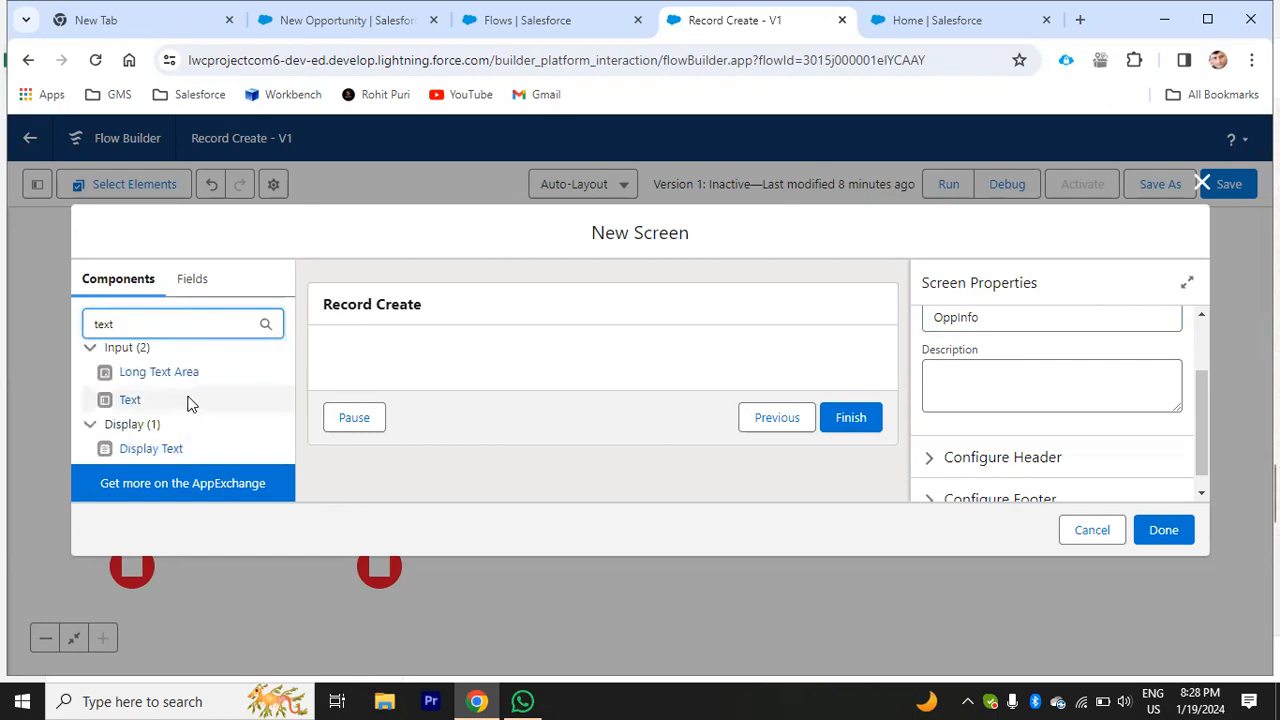
Step: Find the Section component, place it on the screen canvas and give it a second half-width column
{"action": "key", "text": "ctrl+a"}
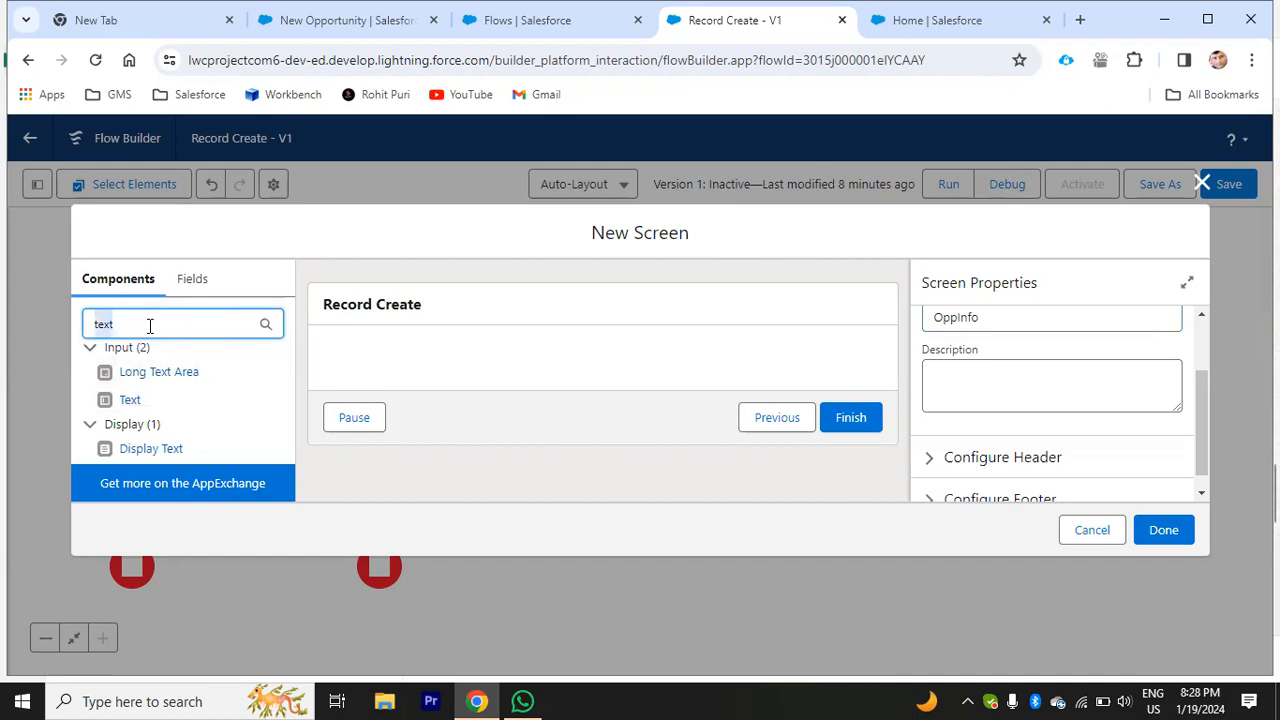
{"action": "type", "text": "sect"}
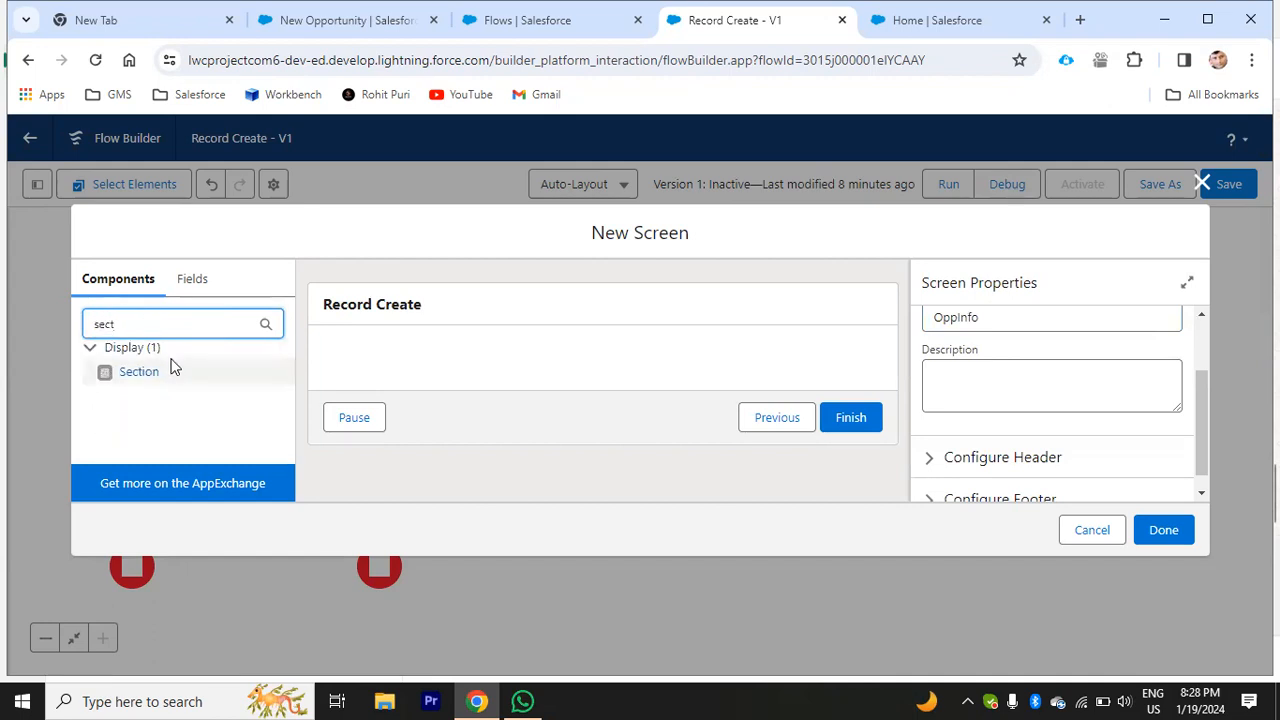
{"action": "left_click_drag", "start_coordinate": [171, 366], "coordinate": [403, 372]}
{"action": "scroll", "coordinate": [1043, 429], "scroll_direction": "down", "scroll_amount": 1}
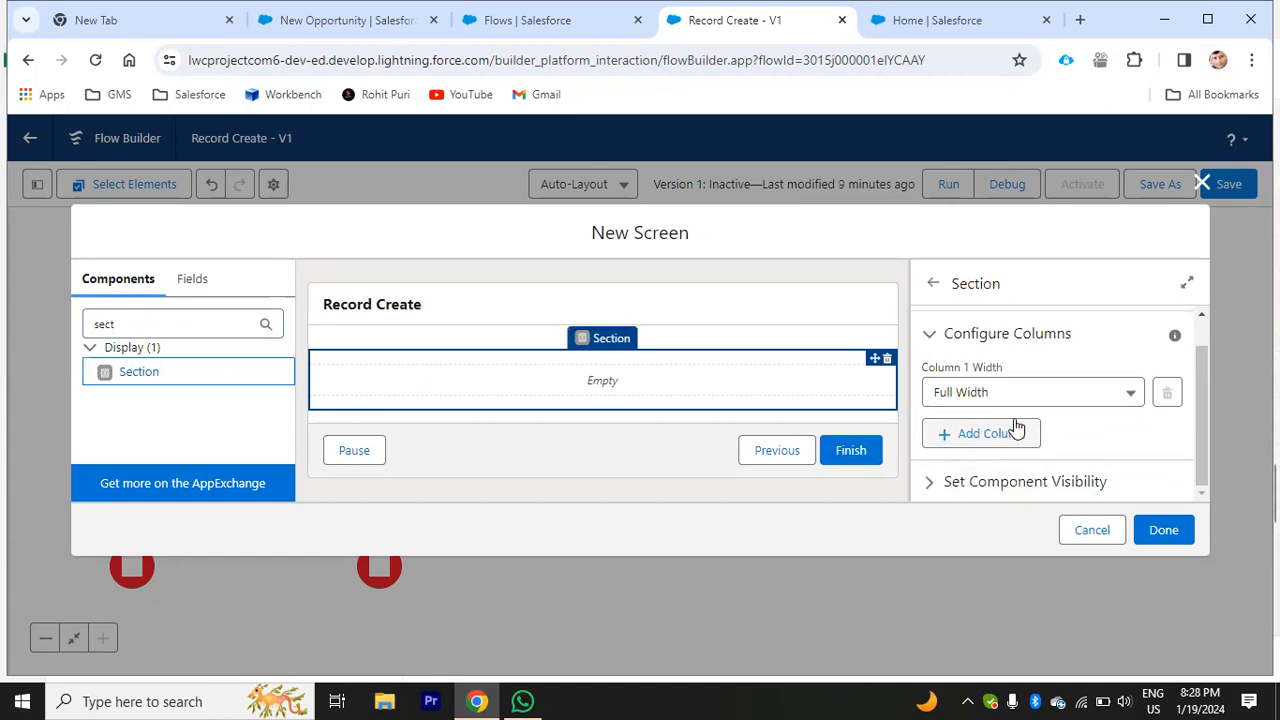
{"action": "left_click", "coordinate": [1000, 446]}
{"action": "scroll", "coordinate": [1015, 435], "scroll_direction": "down", "scroll_amount": 1}
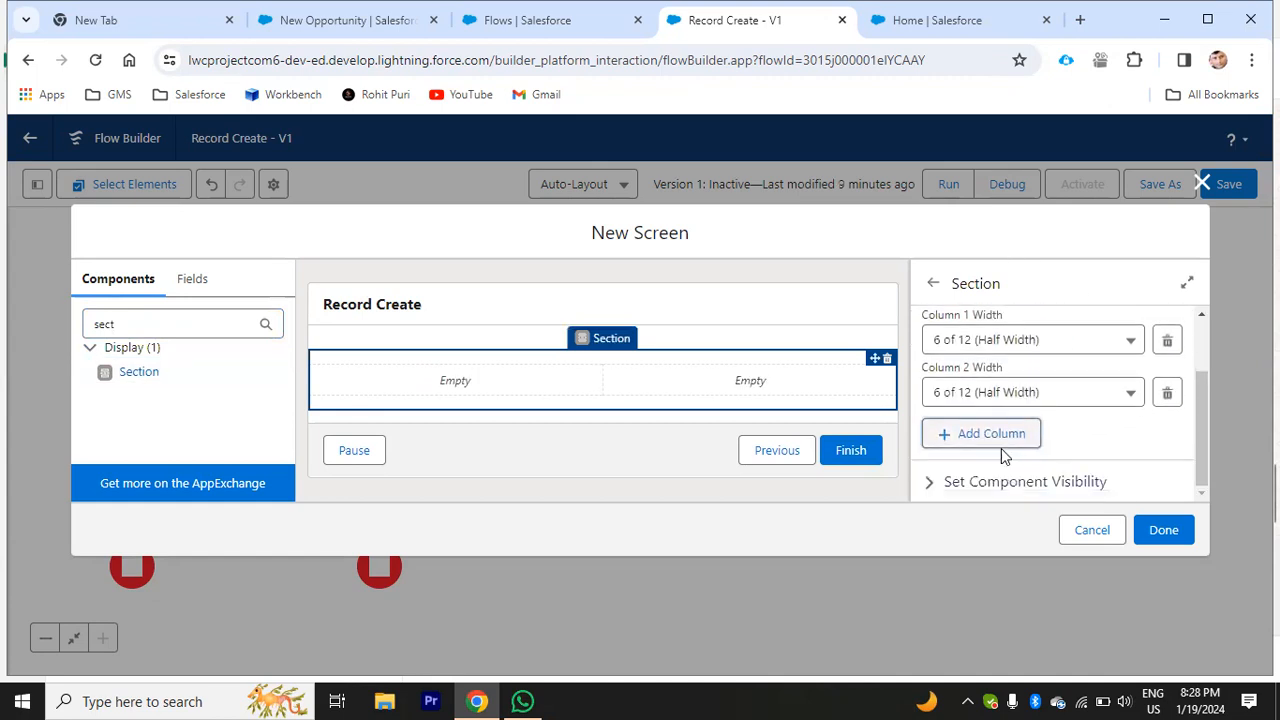
{"action": "left_click", "coordinate": [1001, 448]}
{"action": "left_click", "coordinate": [1167, 445]}
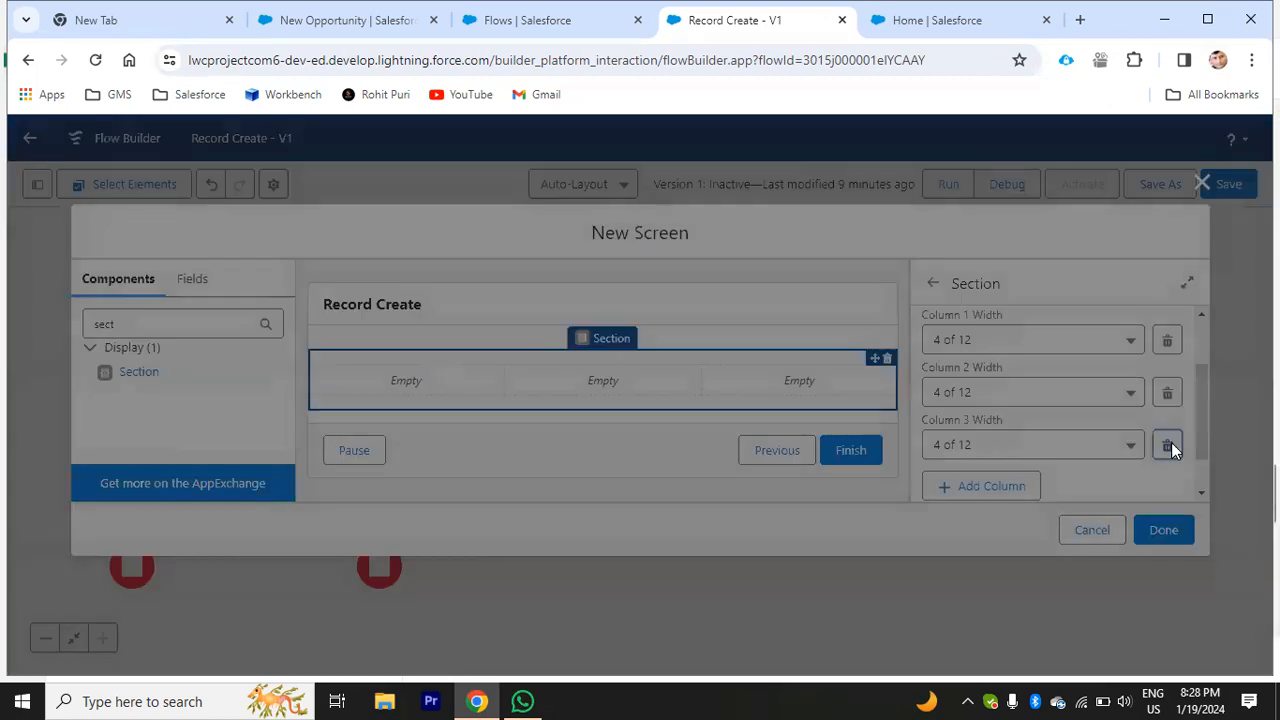
{"action": "left_click", "coordinate": [789, 442]}
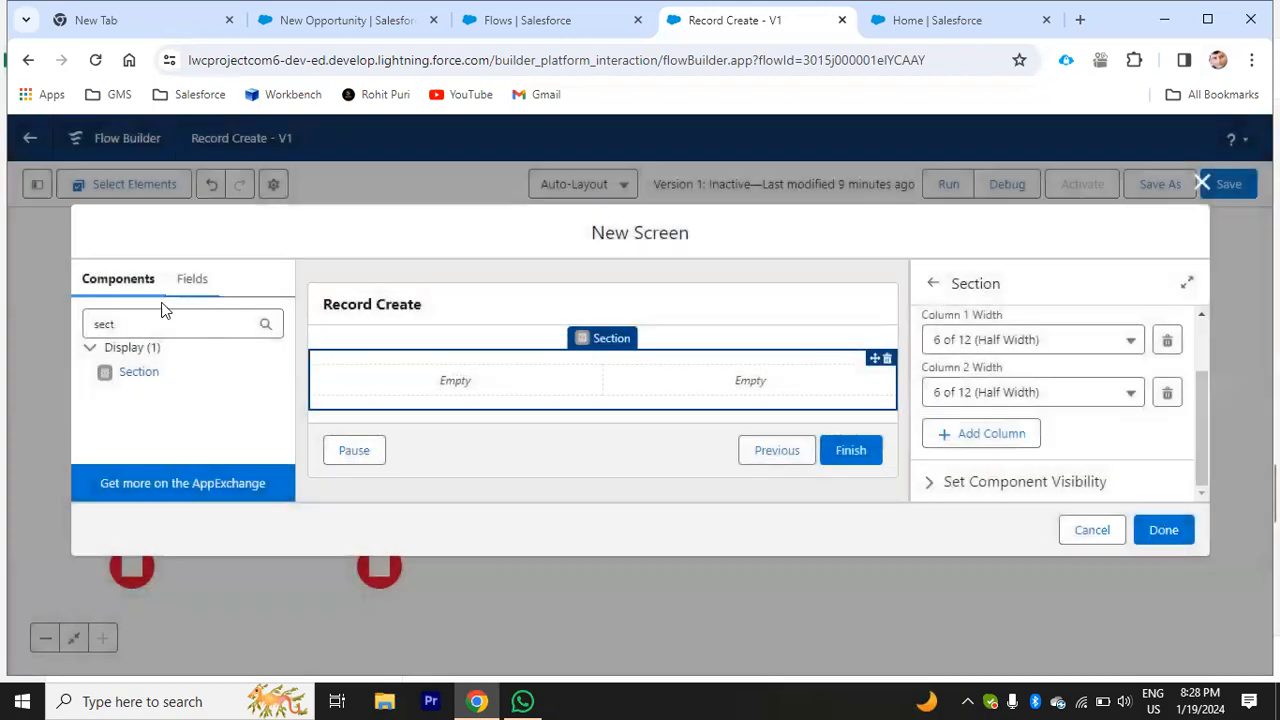
Step: Add a Text component to the section's first column, label it Opportunity Name and make it required
{"action": "double_click", "coordinate": [162, 325]}
{"action": "type", "text": "tex"}
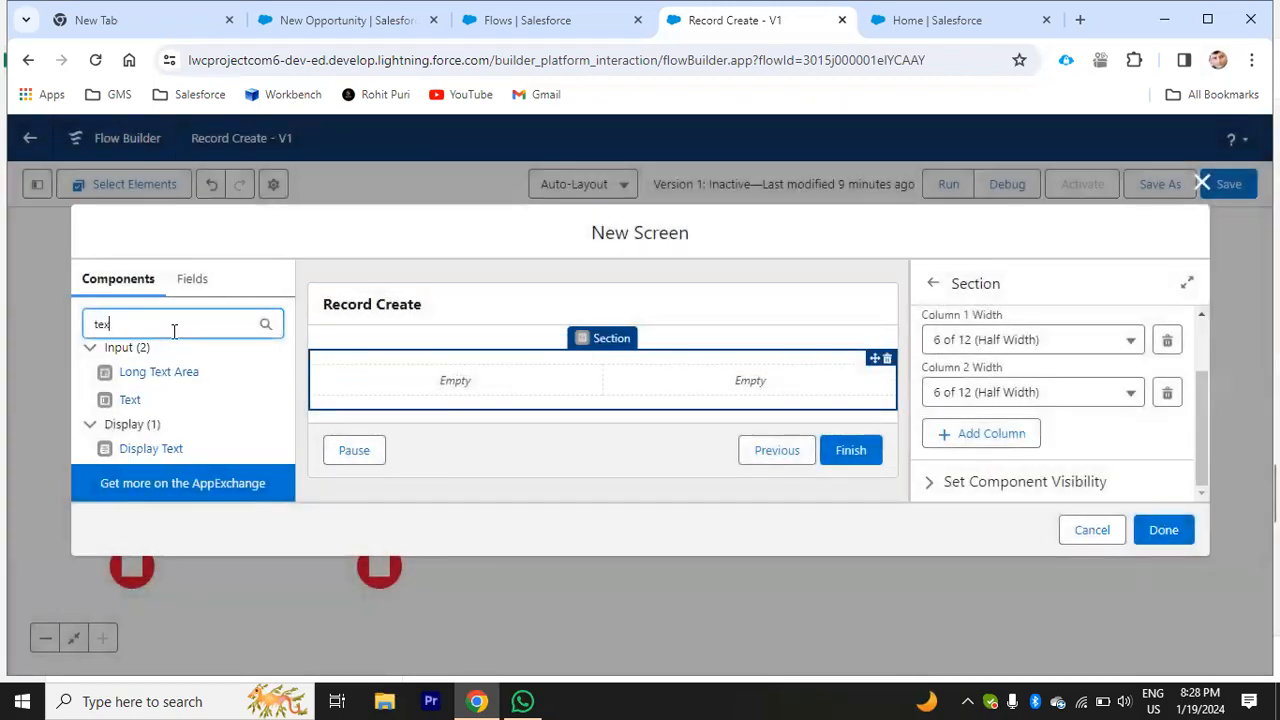
{"action": "left_click_drag", "start_coordinate": [130, 399], "coordinate": [452, 381]}
{"action": "left_click", "coordinate": [1008, 352]}
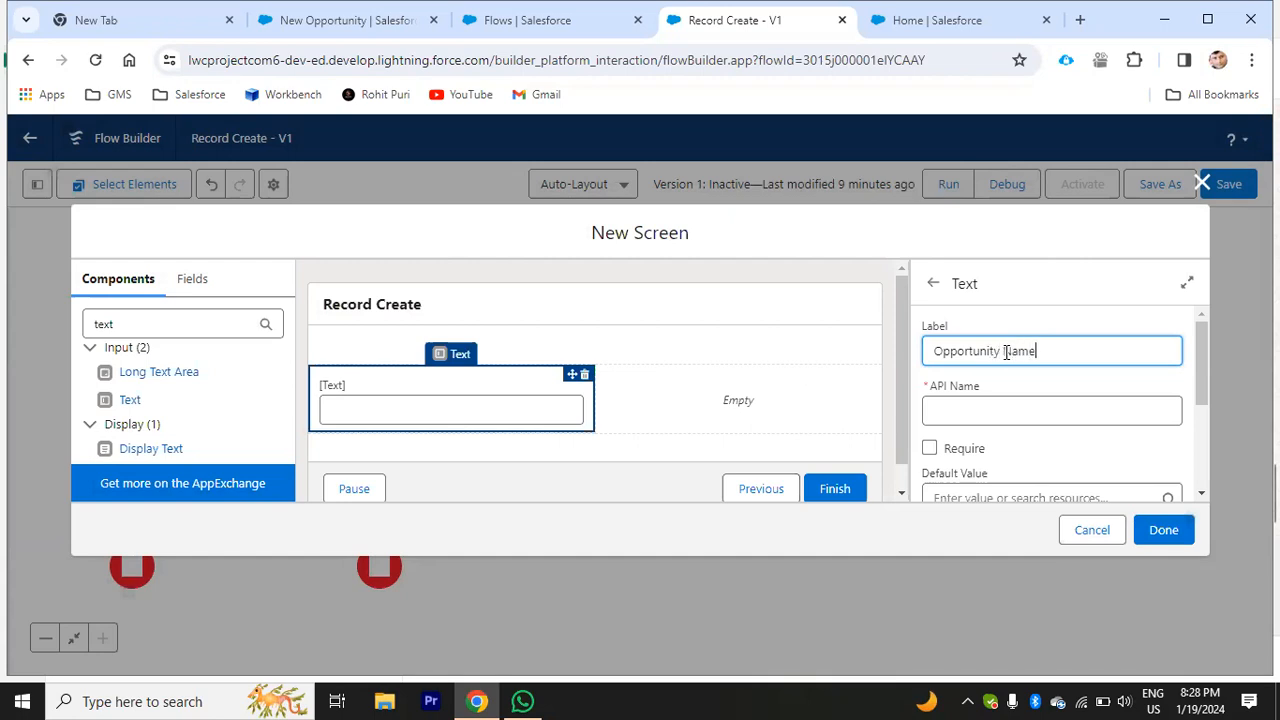
{"action": "left_click", "coordinate": [1057, 440]}
{"action": "left_click", "coordinate": [929, 448]}
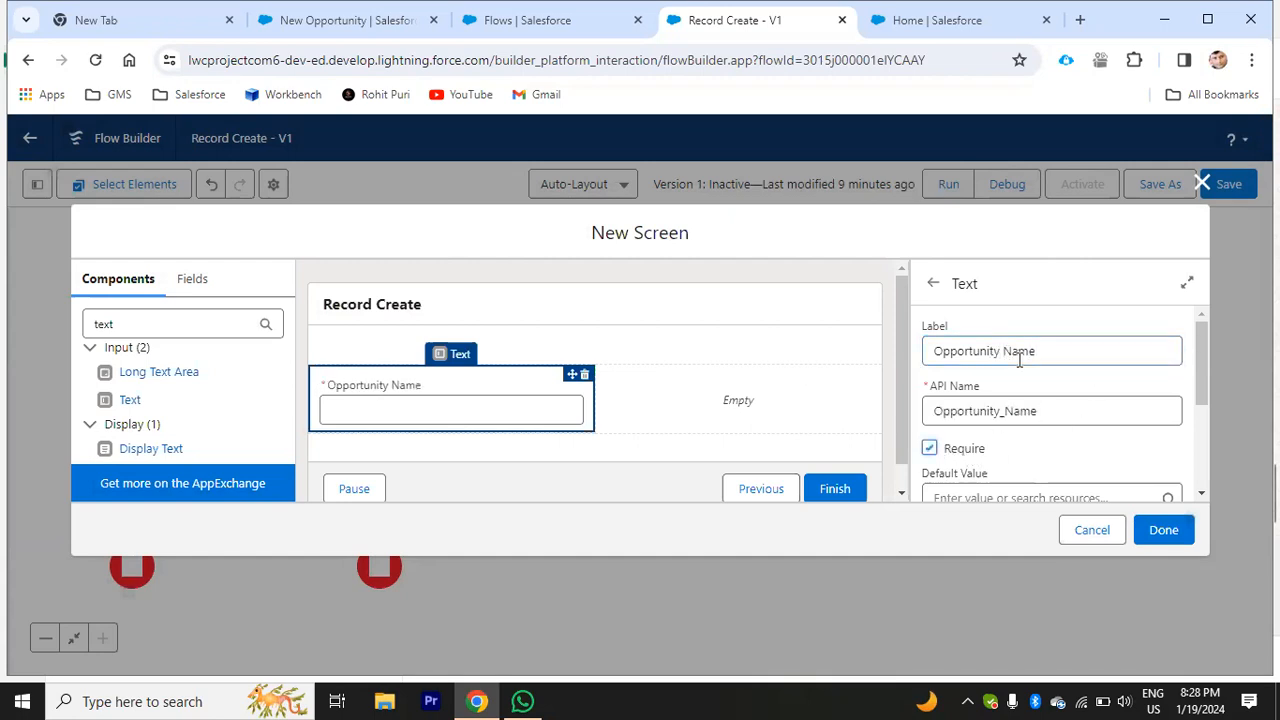
{"action": "scroll", "coordinate": [1000, 400], "scroll_direction": "down", "scroll_amount": 2}
{"action": "scroll", "coordinate": [990, 400], "scroll_direction": "up", "scroll_amount": 2}
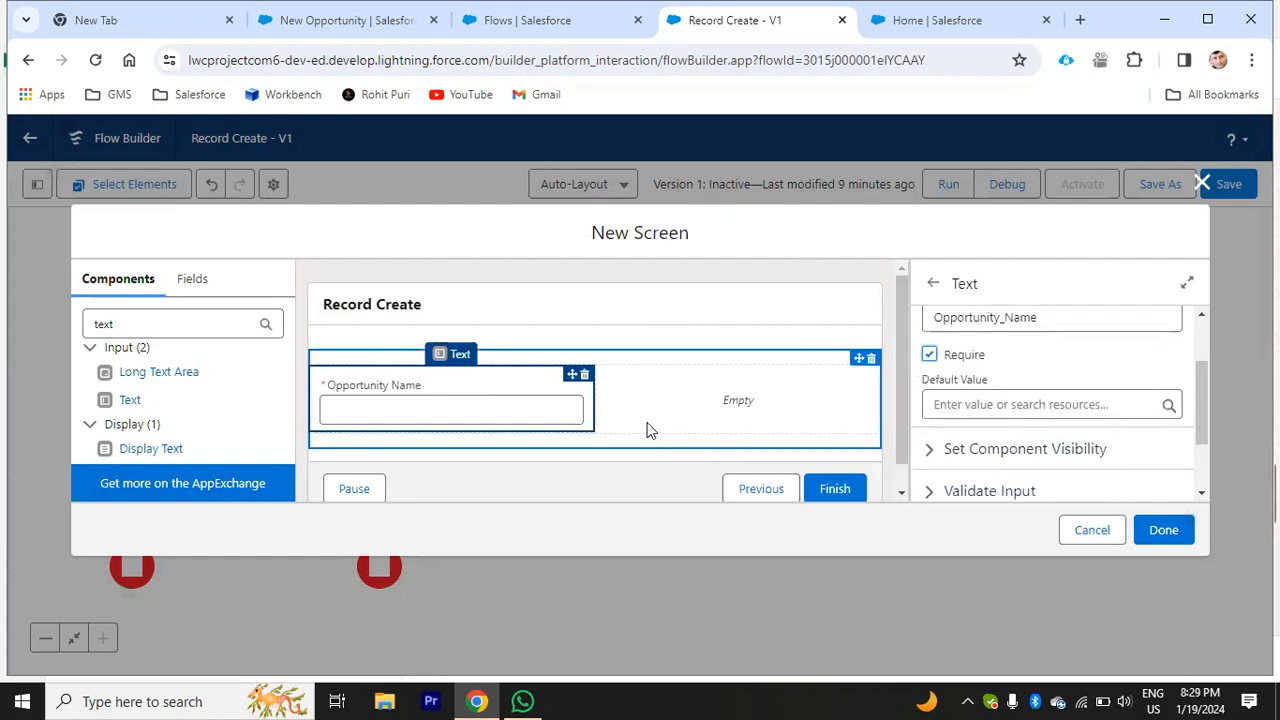
{"action": "double_click", "coordinate": [142, 330]}
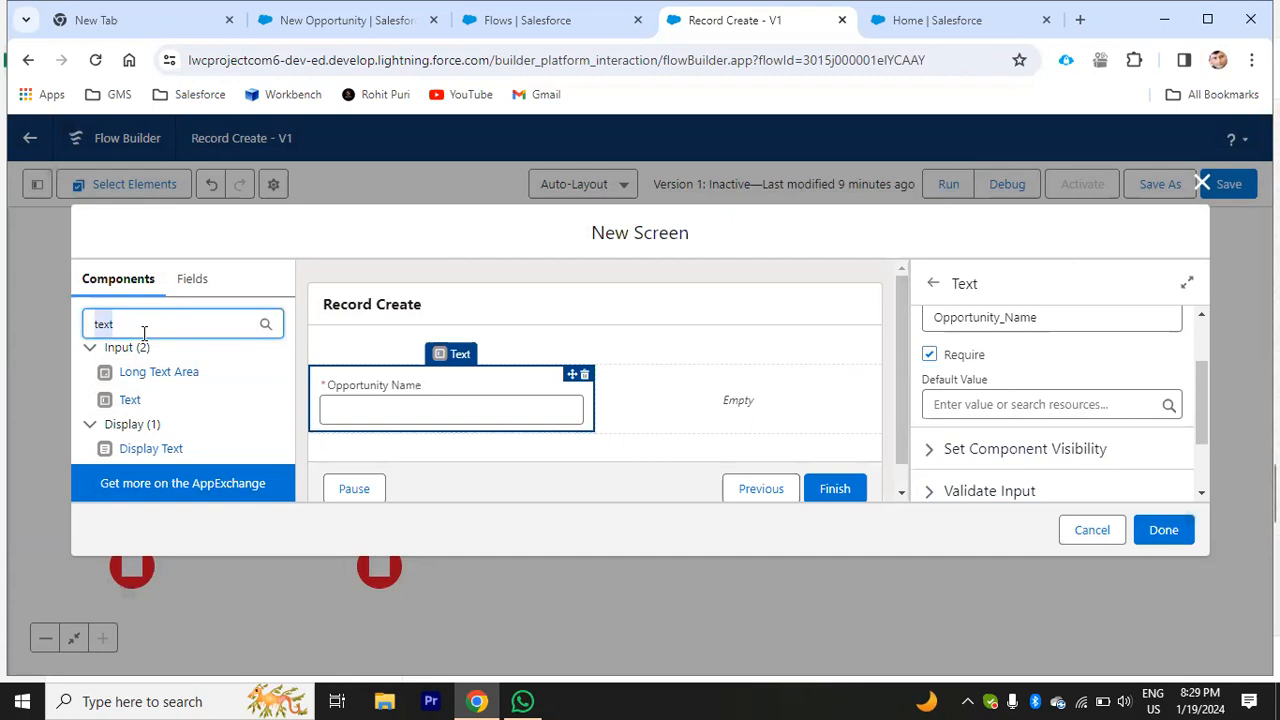
{"action": "type", "text": "cl"}
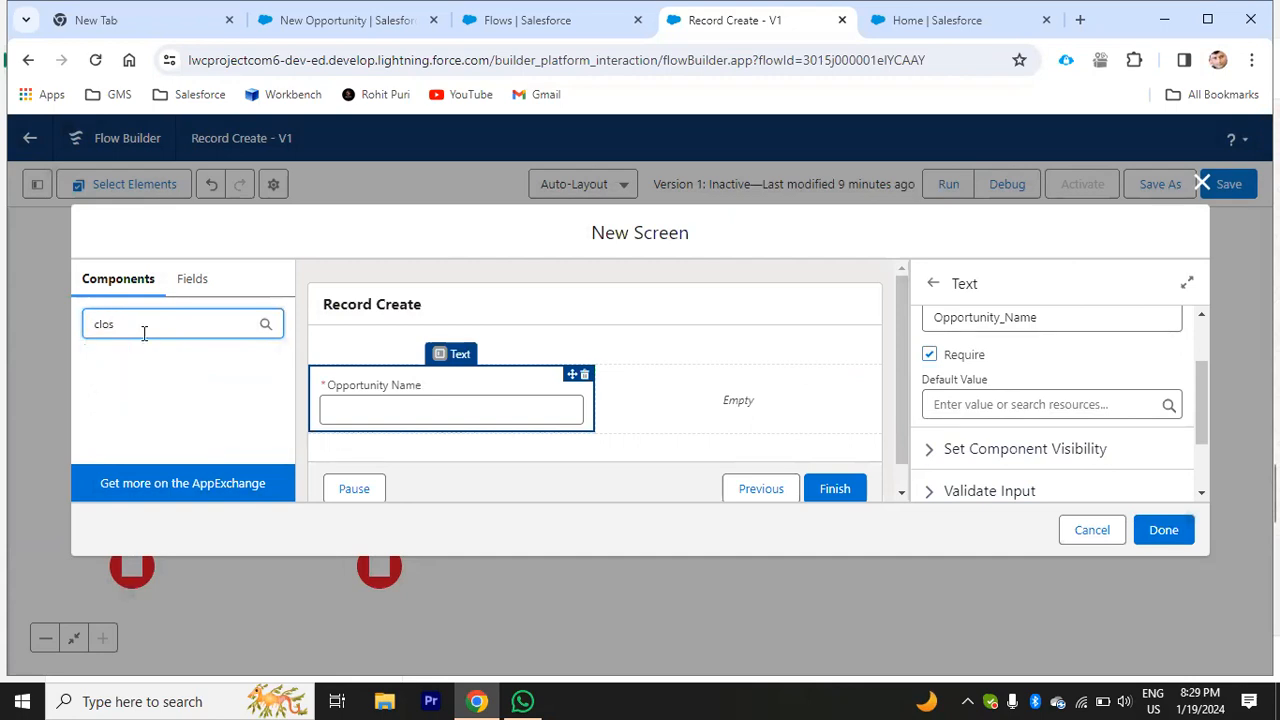
{"action": "type", "text": "os"}
{"action": "key", "text": "BackSpace"}
{"action": "key", "text": "BackSpace"}
{"action": "key", "text": "BackSpace"}
{"action": "key", "text": "BackSpace"}
Step: Add a Date component to the section's second column and label it Close Date
{"action": "type", "text": "dat"}
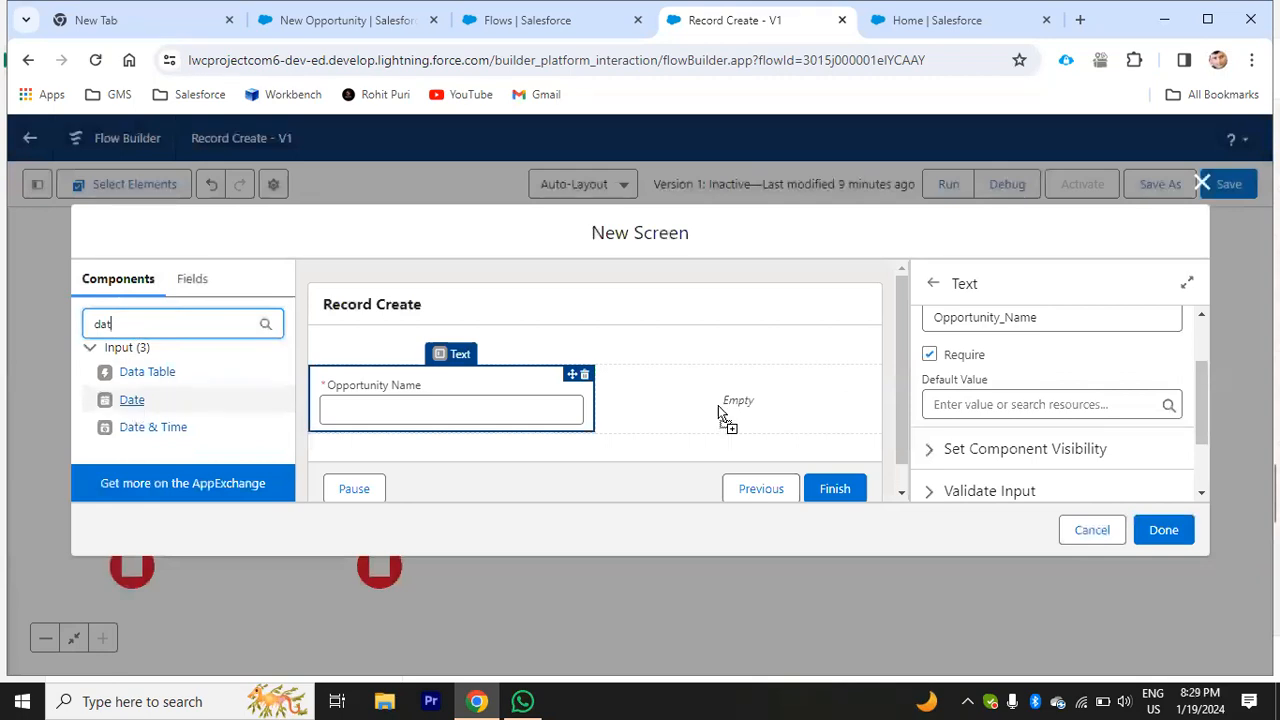
{"action": "left_click_drag", "start_coordinate": [718, 405], "coordinate": [718, 405]}
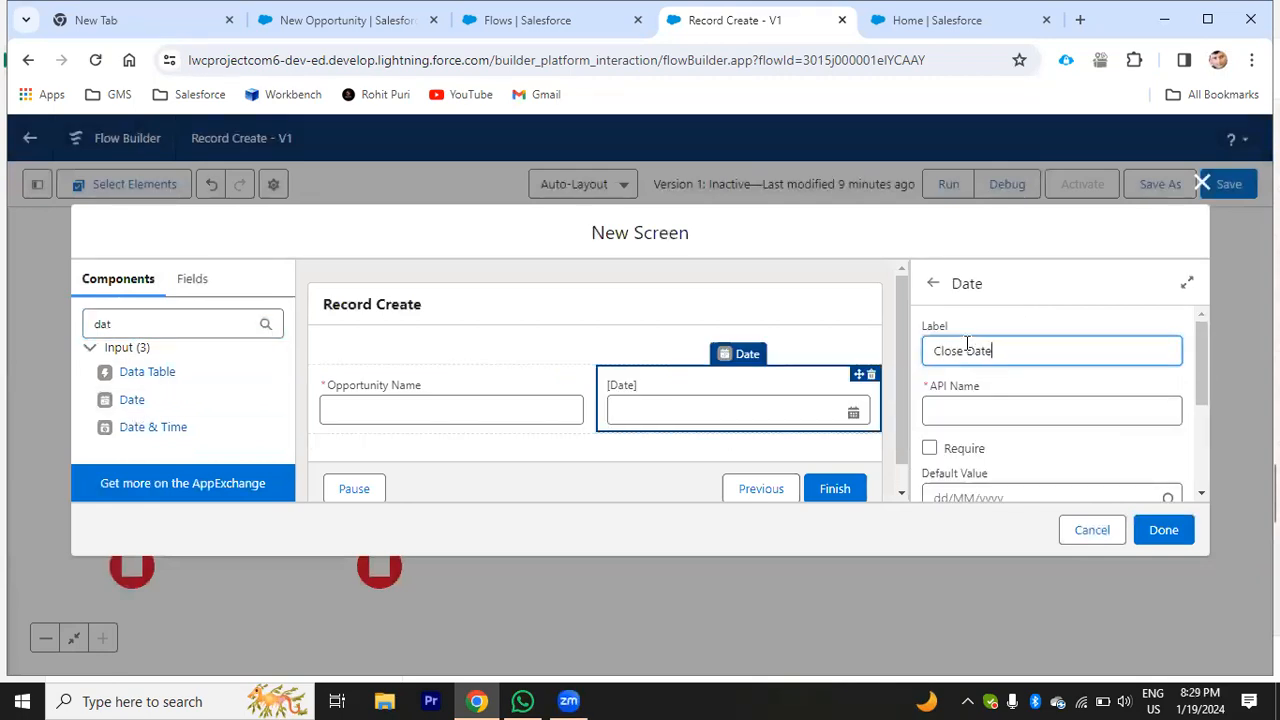
{"action": "left_click", "coordinate": [670, 147]}
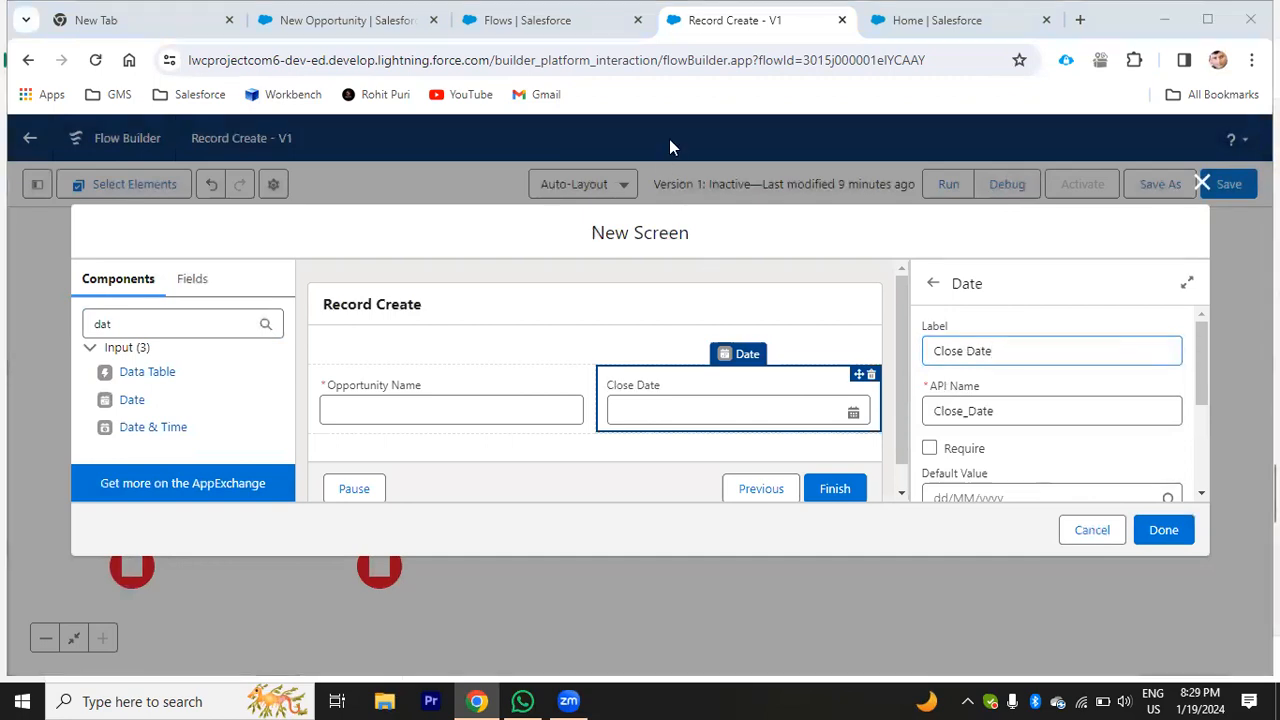
{"action": "scroll", "coordinate": [1003, 424], "scroll_direction": "down", "scroll_amount": 1}
{"action": "scroll", "coordinate": [952, 399], "scroll_direction": "down", "scroll_amount": 1}
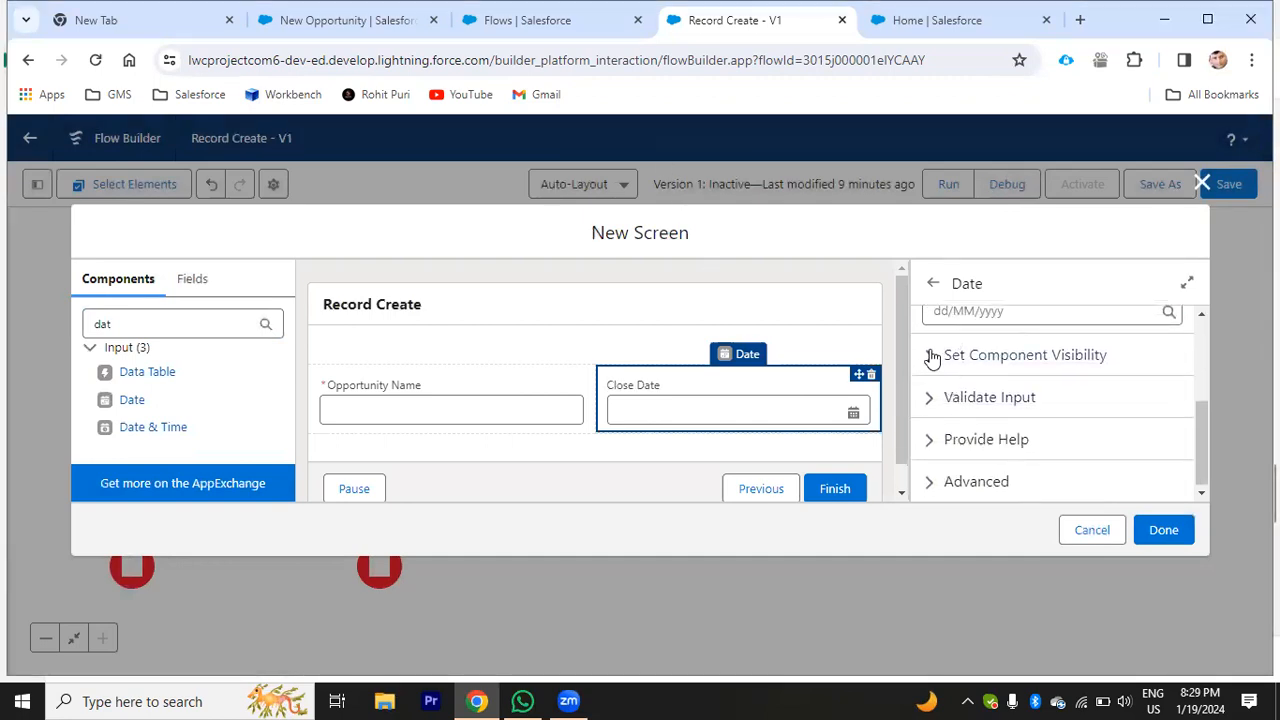
{"action": "scroll", "coordinate": [951, 394], "scroll_direction": "up", "scroll_amount": 1}
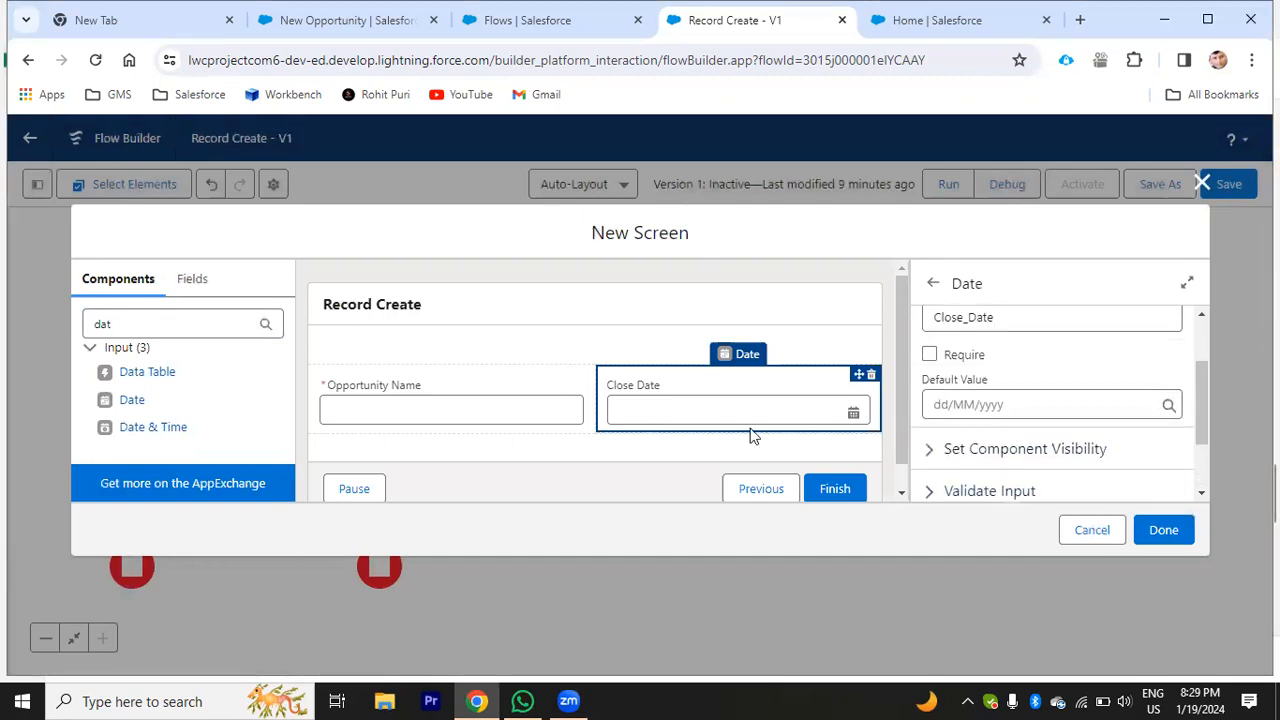
Step: Check the Stage field on the New Opportunity form and add a Picklist component below Opportunity Name in the flow screen
{"action": "left_click", "coordinate": [180, 322]}
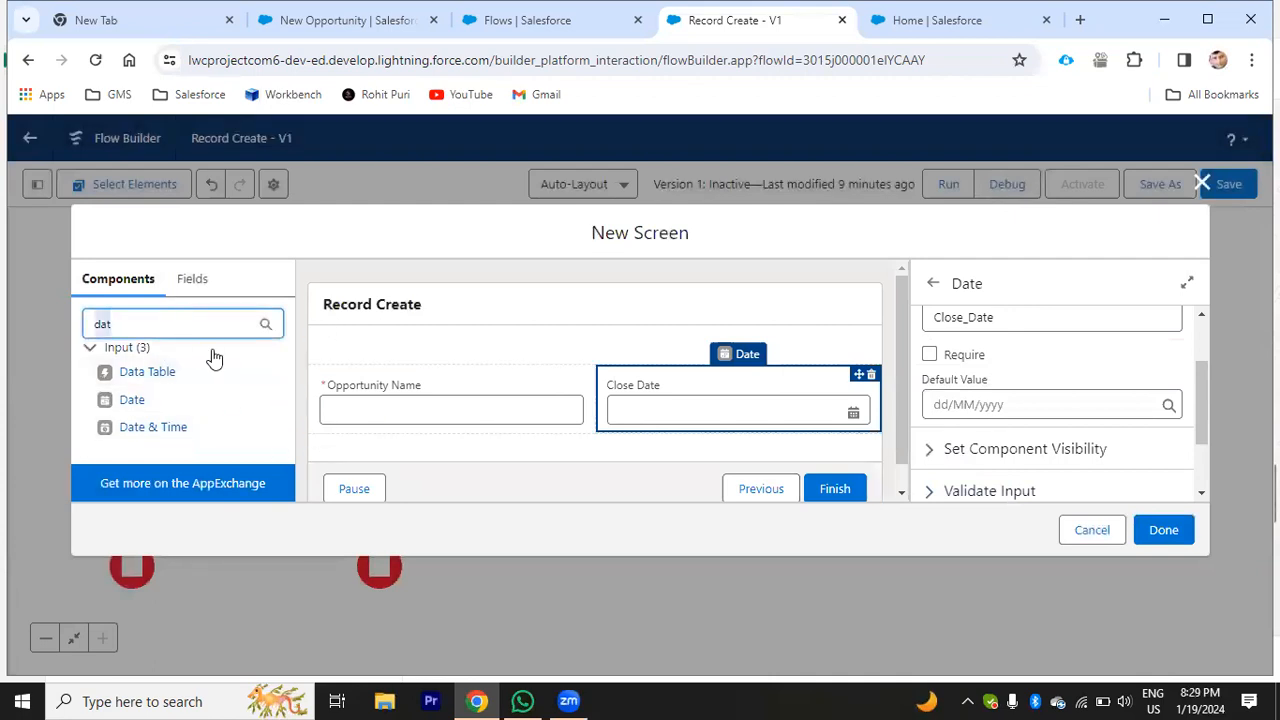
{"action": "key", "text": "BackSpace"}
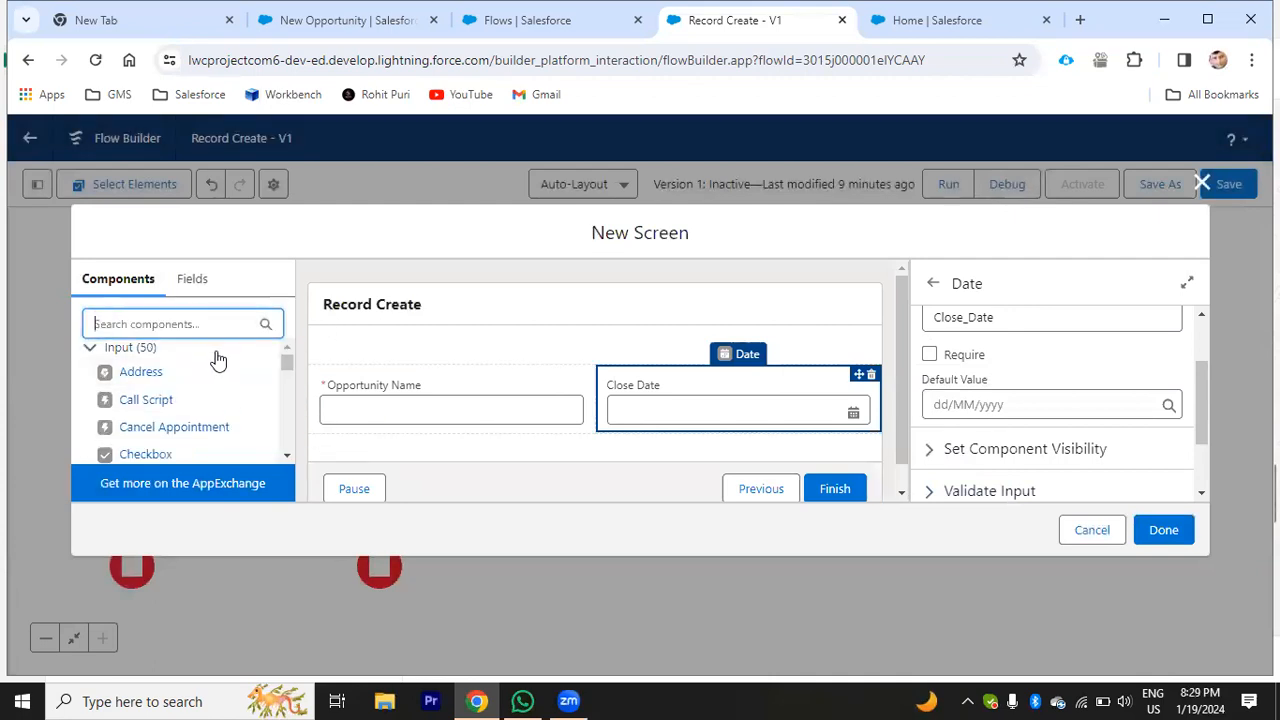
{"action": "left_click", "coordinate": [375, 14]}
{"action": "scroll", "coordinate": [778, 410], "scroll_direction": "down", "scroll_amount": 1}
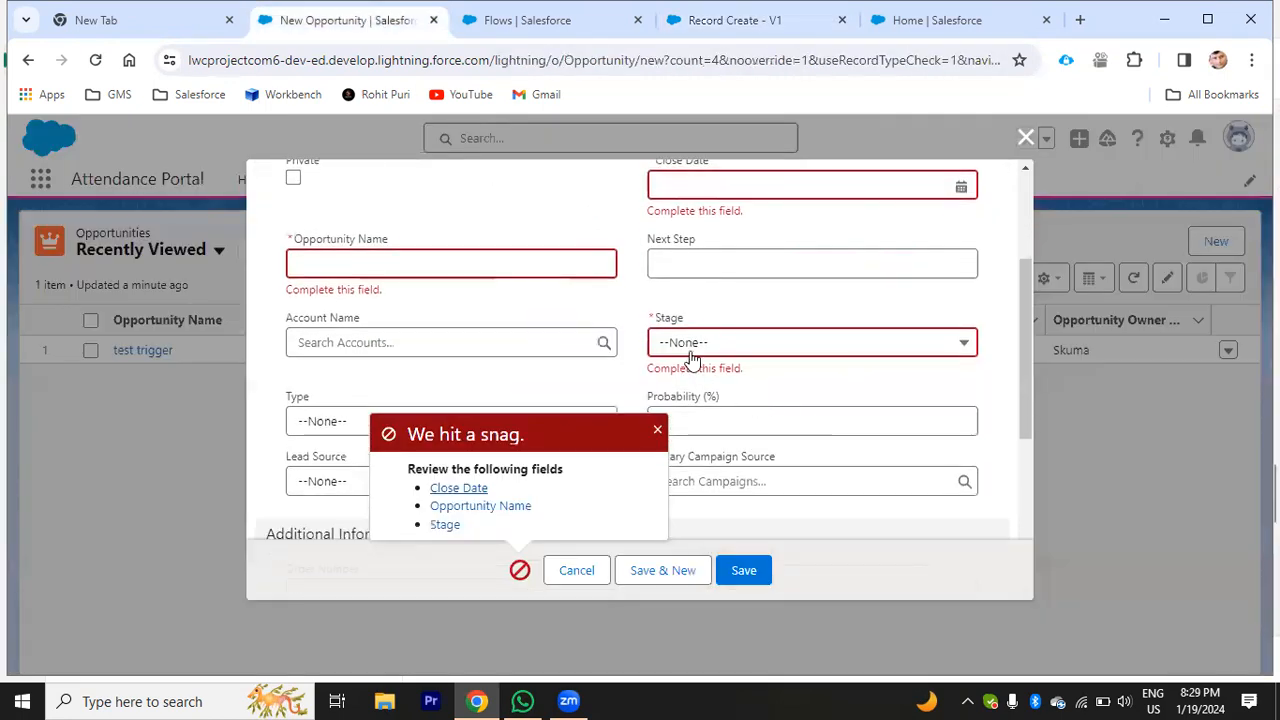
{"action": "left_click", "coordinate": [730, 28]}
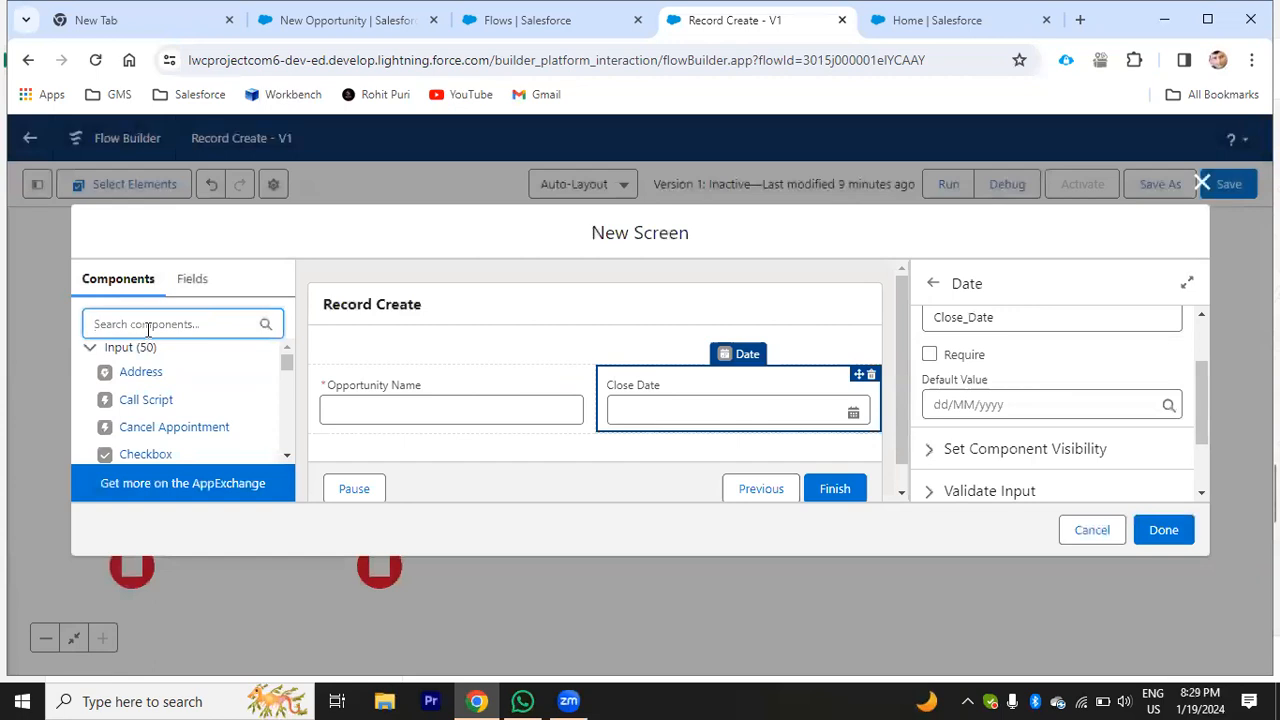
{"action": "type", "text": "pick"}
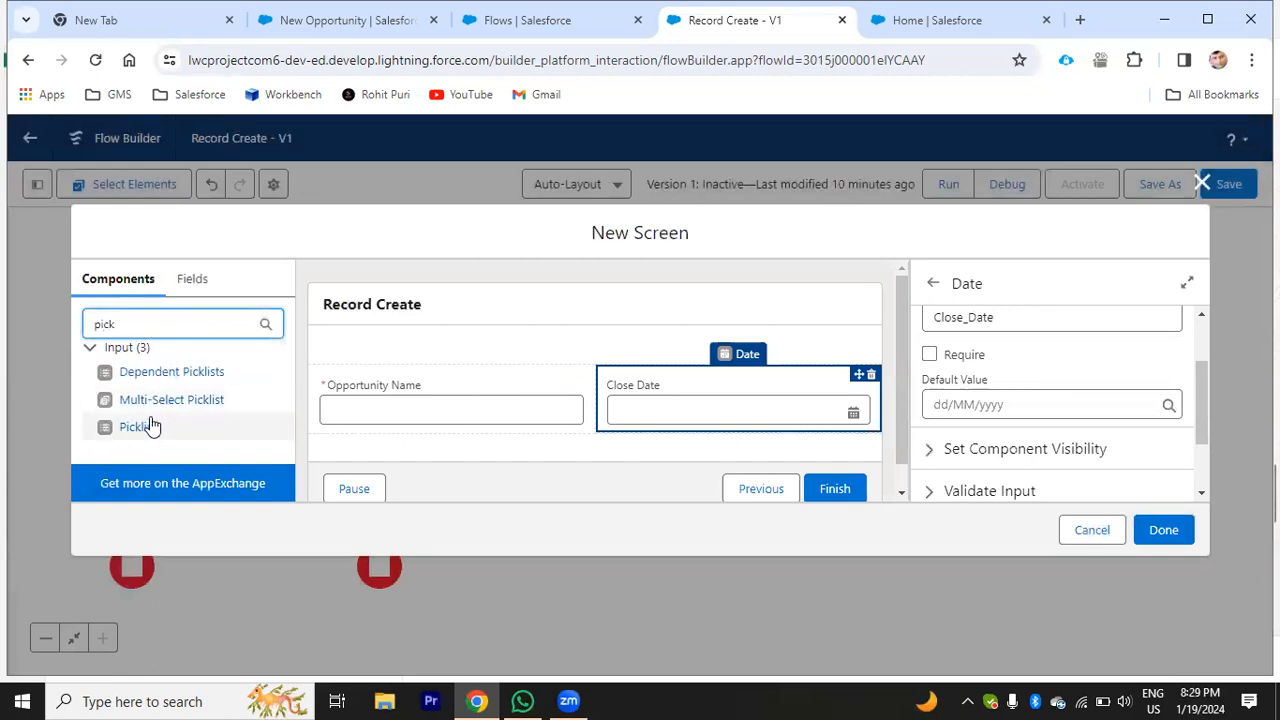
{"action": "left_click_drag", "start_coordinate": [149, 425], "coordinate": [450, 440]}
{"action": "scroll", "coordinate": [480, 430], "scroll_direction": "down", "scroll_amount": 1}
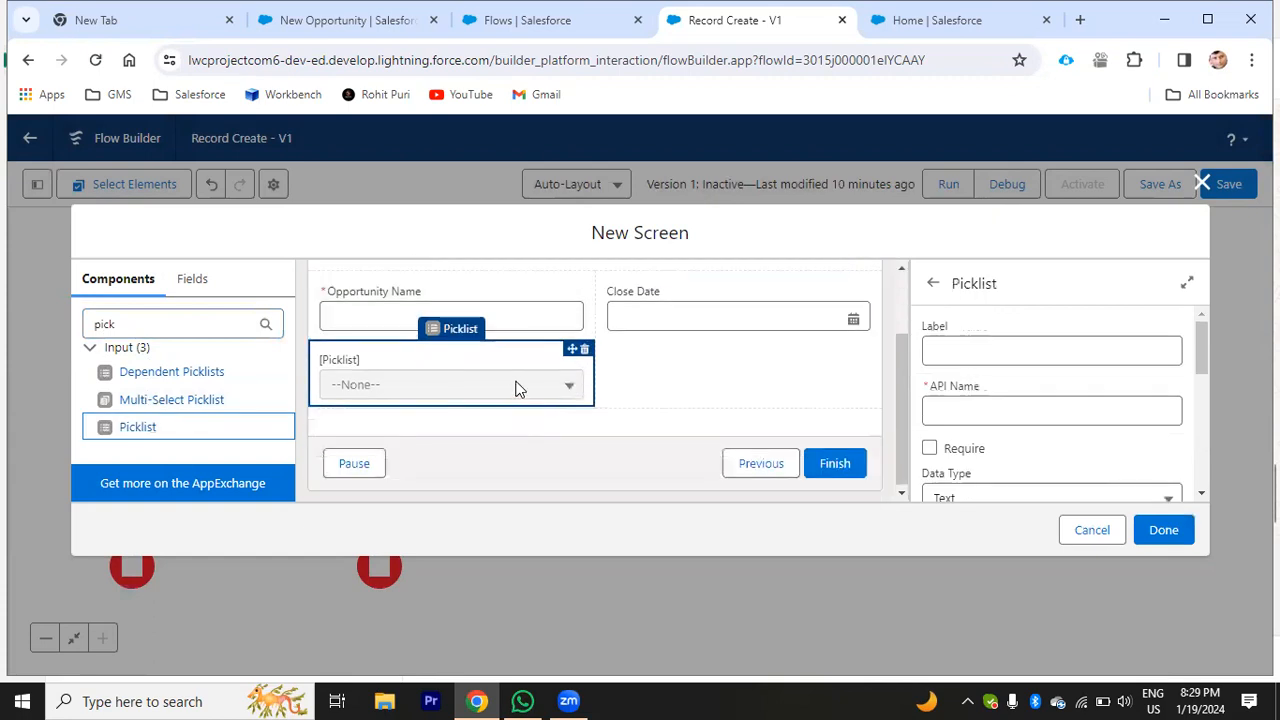
Step: Label the new picklist Stage Name and make it required
{"action": "left_click", "coordinate": [941, 348]}
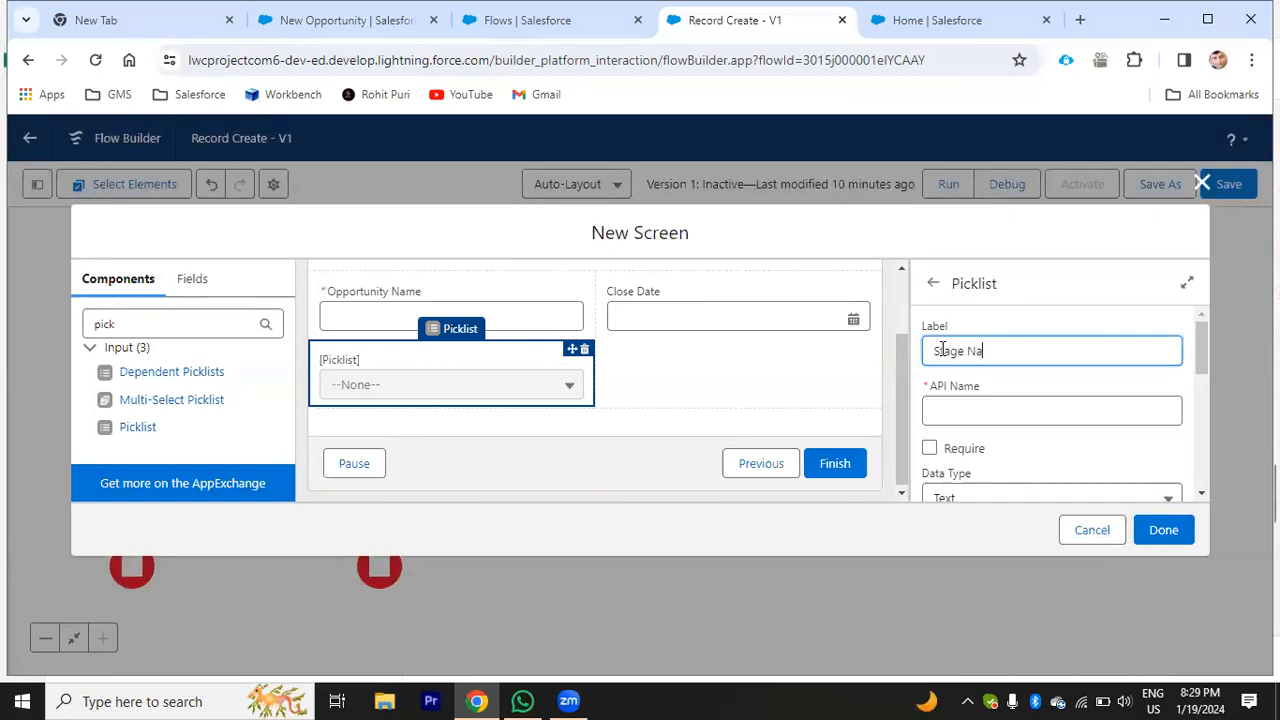
{"action": "left_click", "coordinate": [1006, 410]}
{"action": "scroll", "coordinate": [986, 423], "scroll_direction": "down", "scroll_amount": 1}
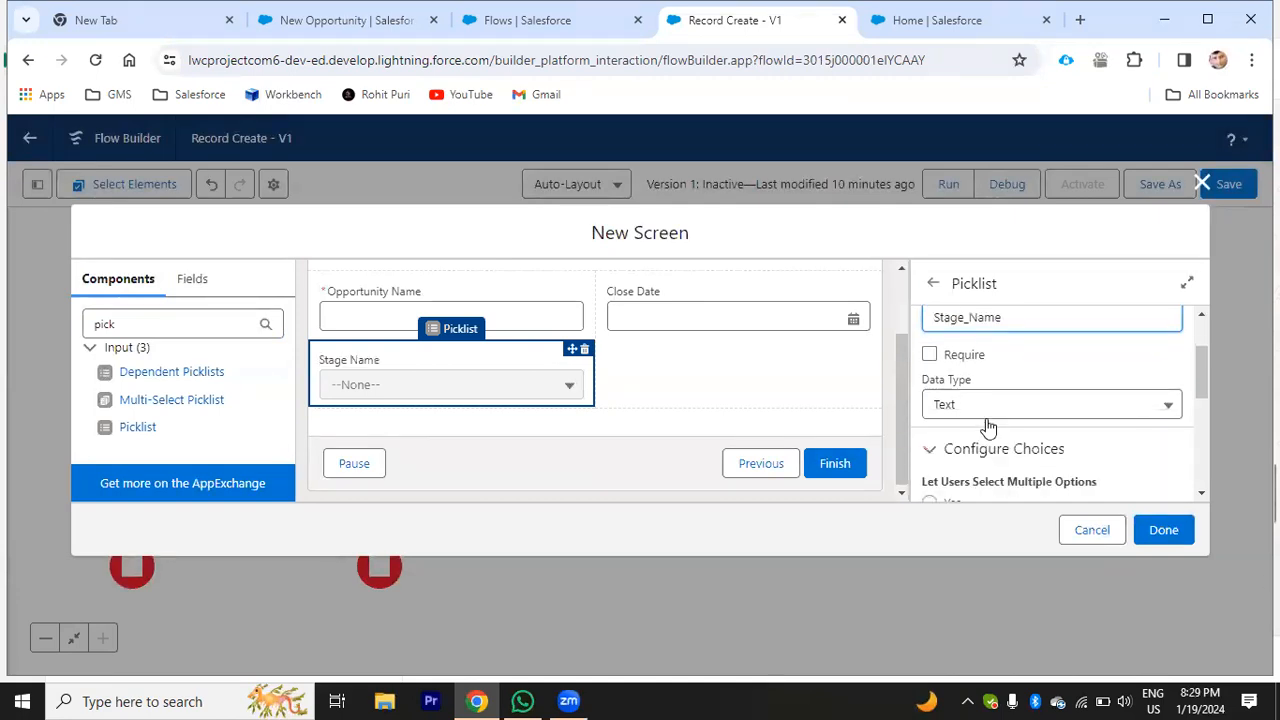
{"action": "left_click", "coordinate": [930, 355]}
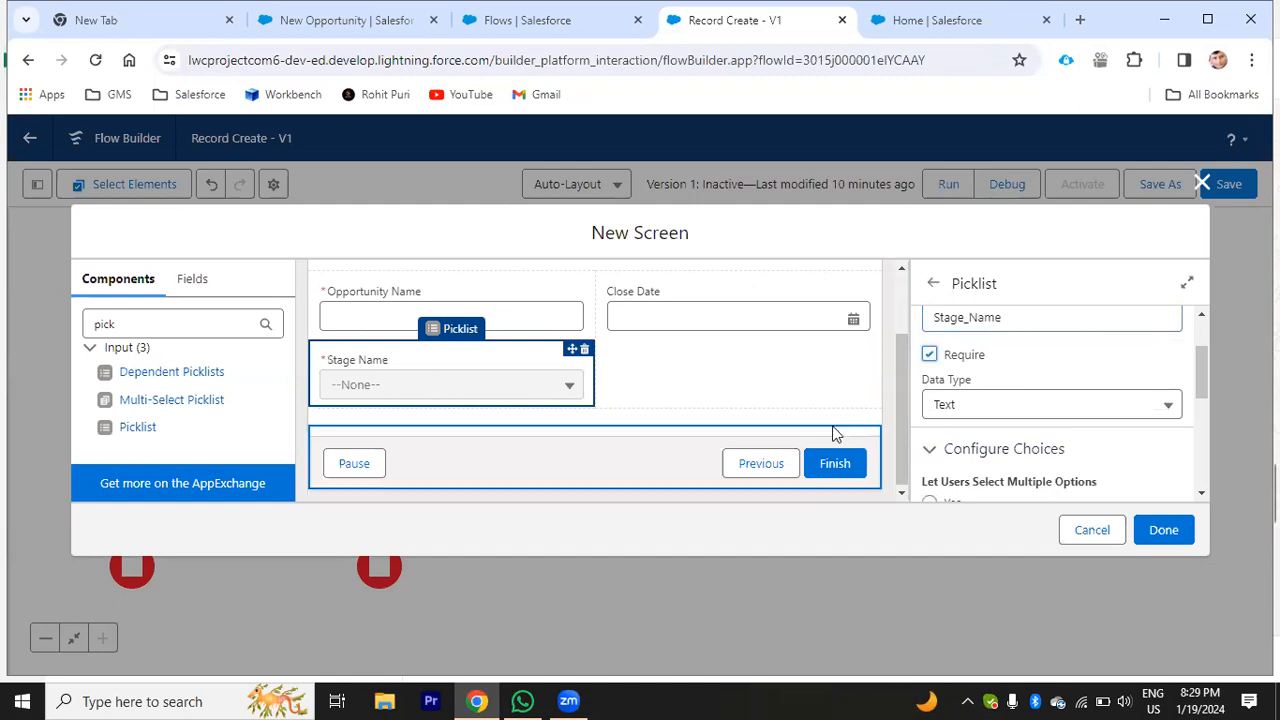
Step: Start a new Picklist Choice Set resource for the Stage Name picklist's choice, with the API name StageList
{"action": "scroll", "coordinate": [990, 433], "scroll_direction": "down", "scroll_amount": 2}
{"action": "scroll", "coordinate": [972, 440], "scroll_direction": "down", "scroll_amount": 2}
{"action": "scroll", "coordinate": [1000, 389], "scroll_direction": "up", "scroll_amount": 2}
{"action": "left_click", "coordinate": [999, 444]}
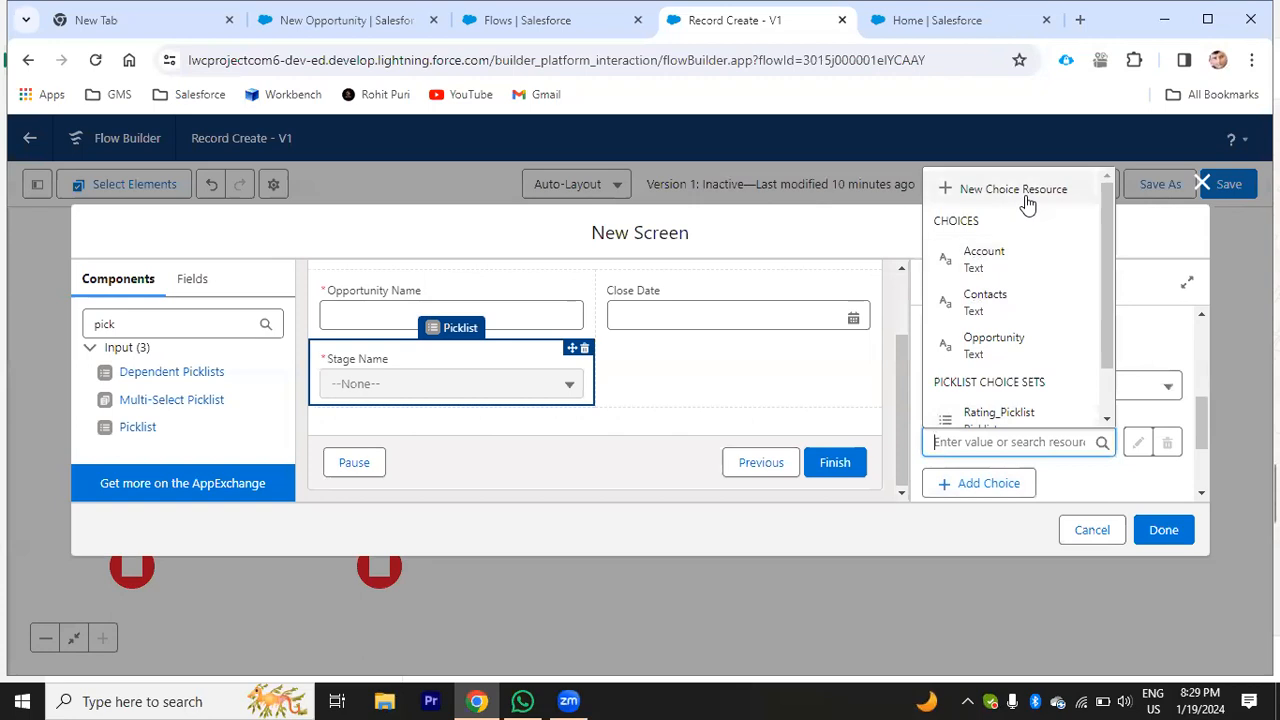
{"action": "left_click", "coordinate": [1022, 200]}
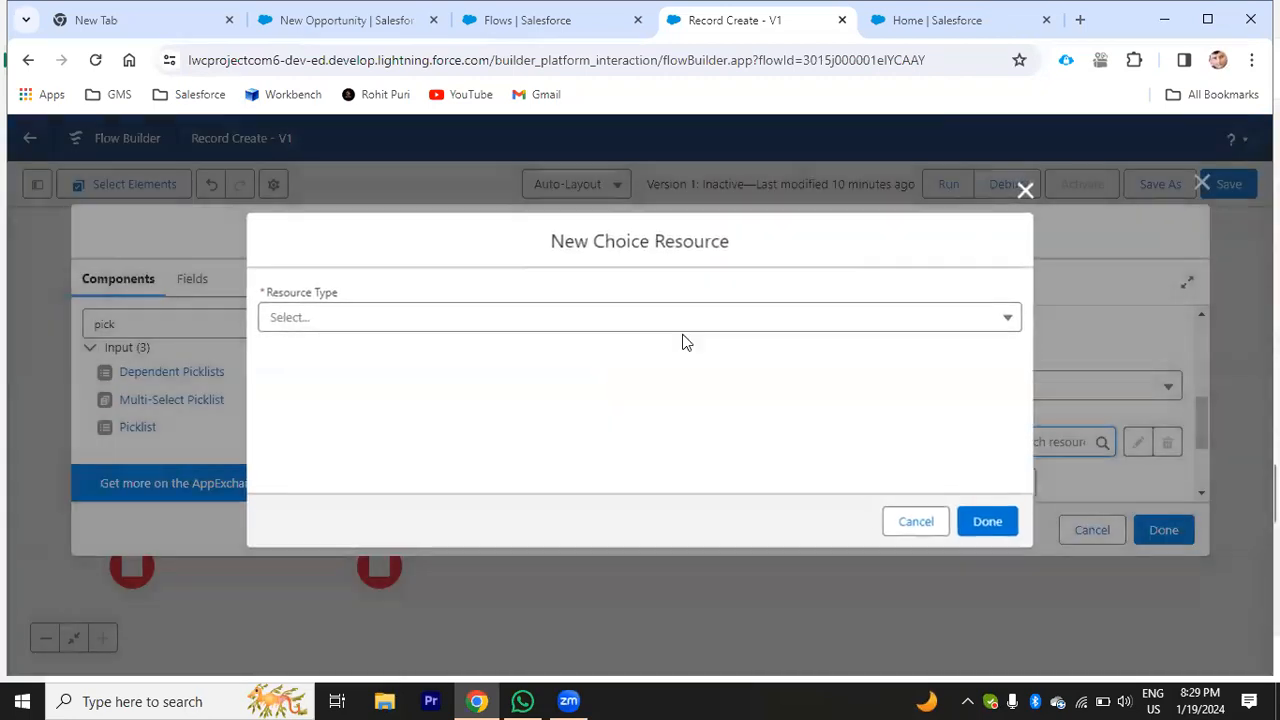
{"action": "left_click", "coordinate": [443, 320]}
{"action": "left_click", "coordinate": [370, 490]}
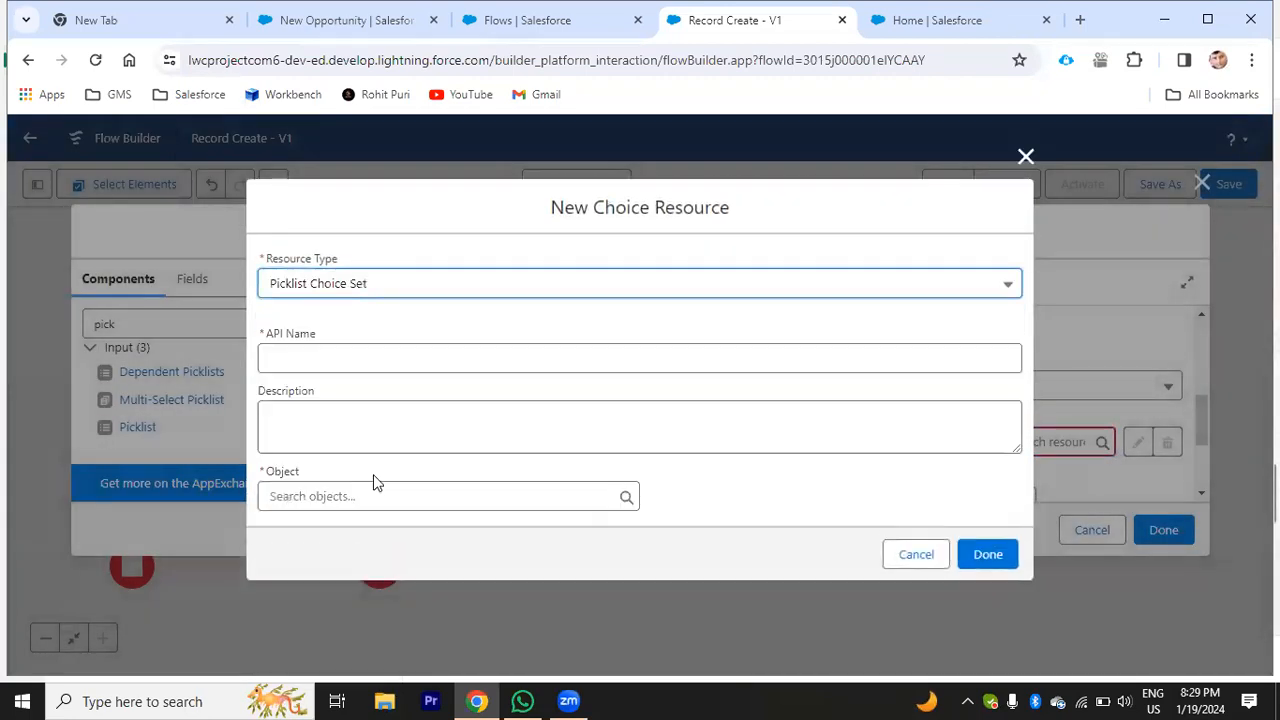
{"action": "left_click", "coordinate": [350, 356]}
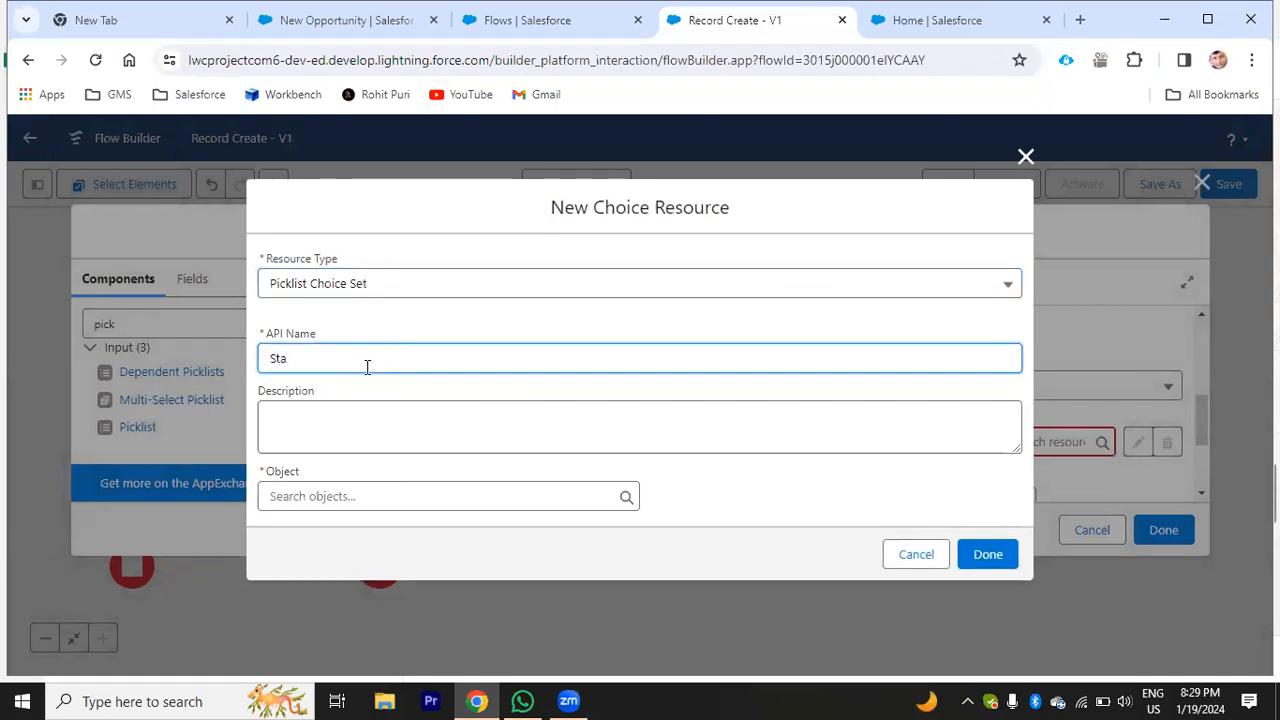
{"action": "type", "text": "StageList"}
{"action": "left_click", "coordinate": [335, 445]}
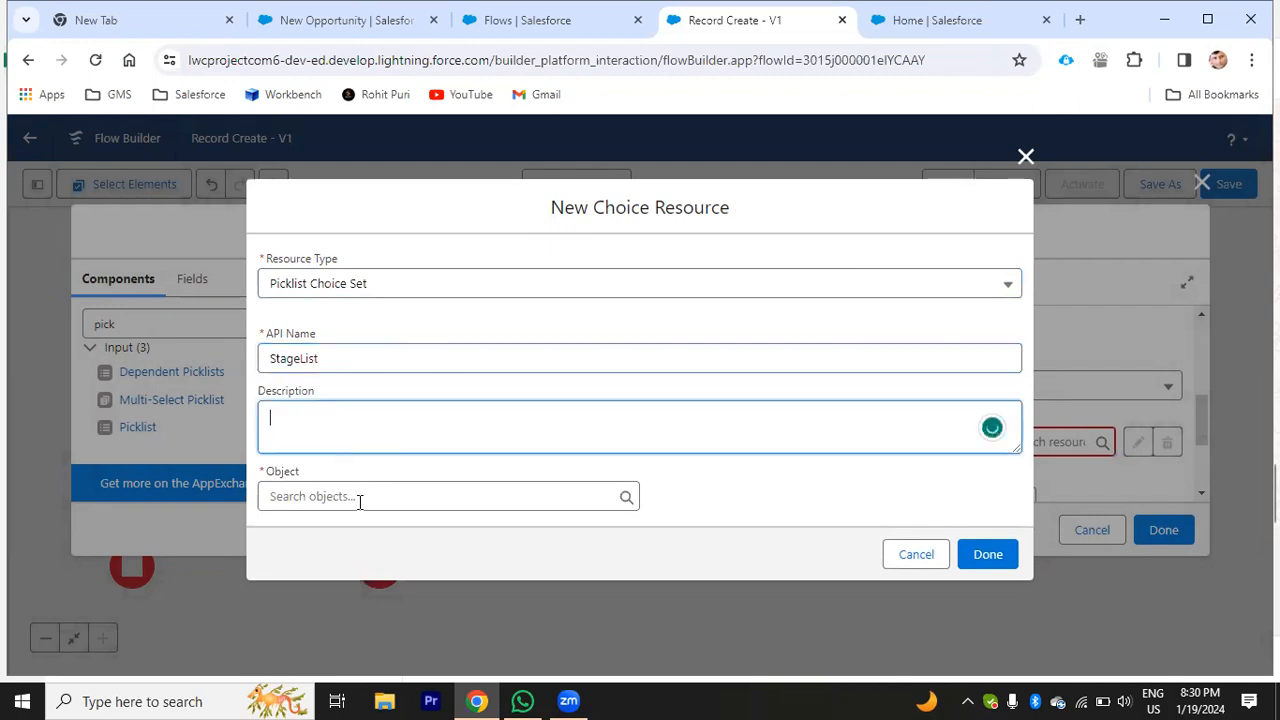
Step: Set the object of the StageList choice set to Opportunity
{"action": "left_click", "coordinate": [360, 497]}
{"action": "scroll", "coordinate": [420, 335], "scroll_direction": "down", "scroll_amount": 3}
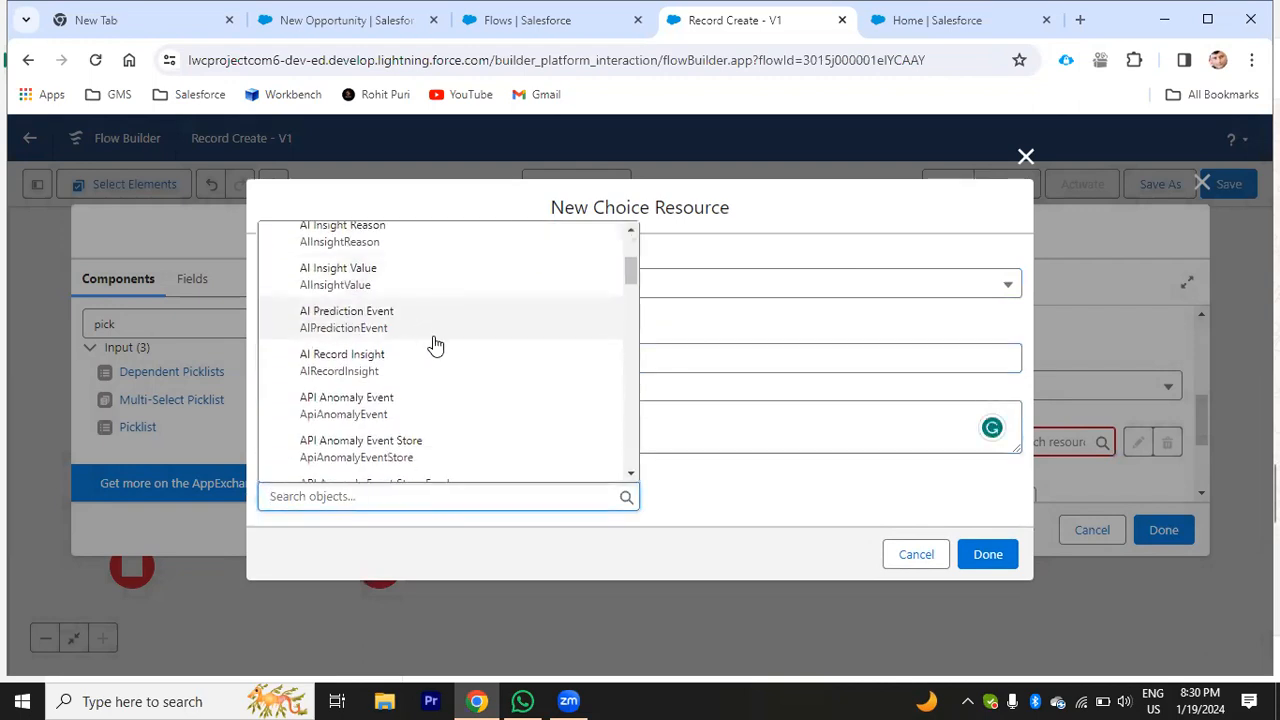
{"action": "type", "text": "opp"}
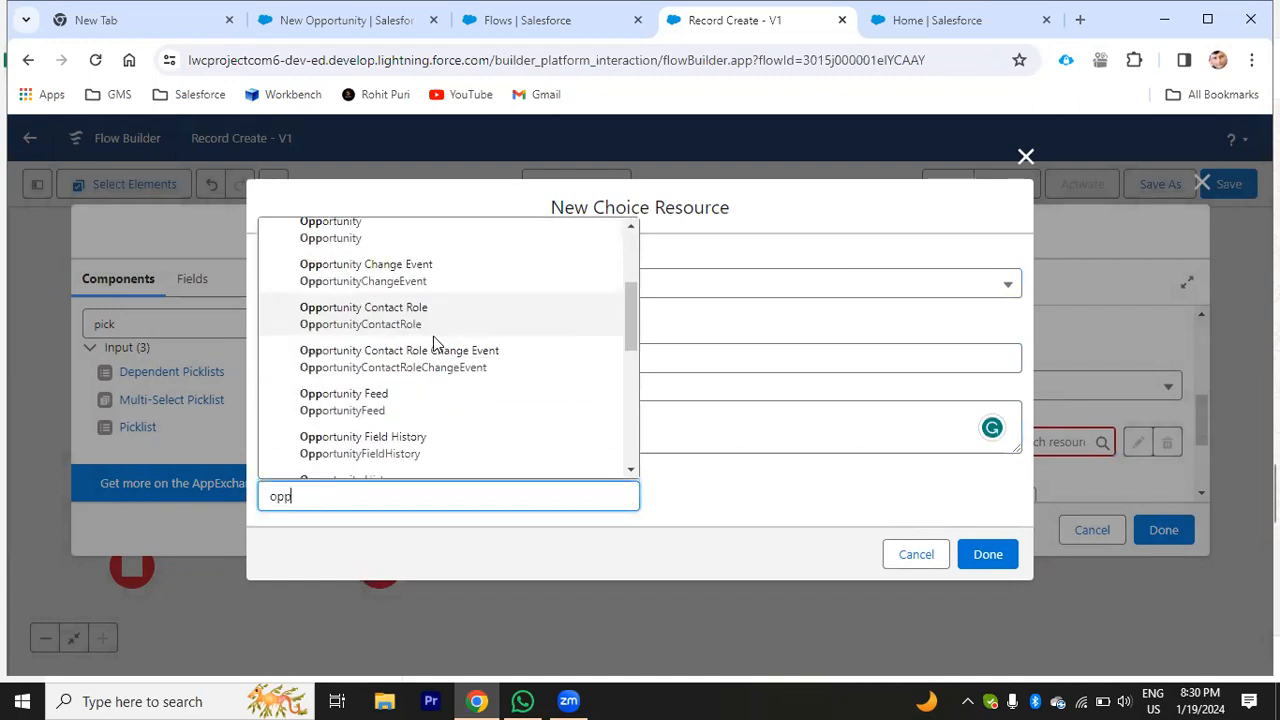
{"action": "left_click", "coordinate": [452, 238]}
{"action": "scroll", "coordinate": [460, 440], "scroll_direction": "down", "scroll_amount": 1}
{"action": "left_click", "coordinate": [394, 457]}
{"action": "left_click", "coordinate": [642, 538]}
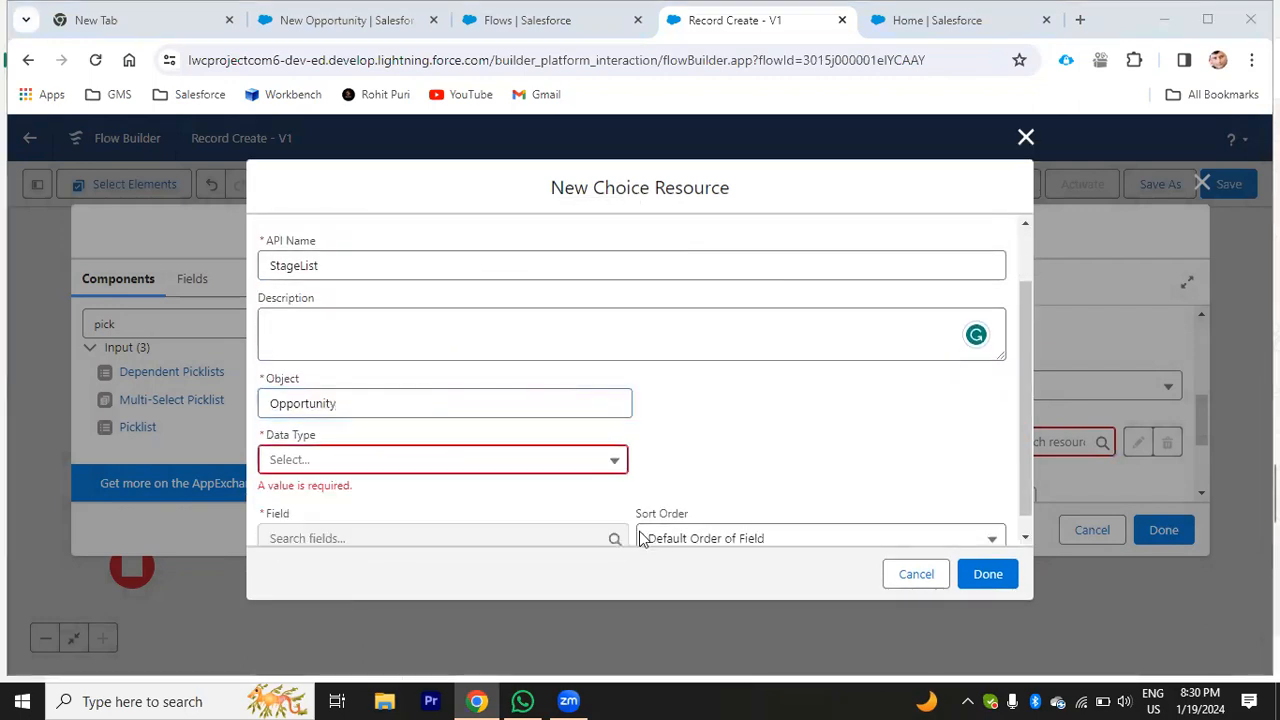
Step: Set the choice set's data type to Picklist and its field to StageName, and create the resource
{"action": "left_click", "coordinate": [297, 468]}
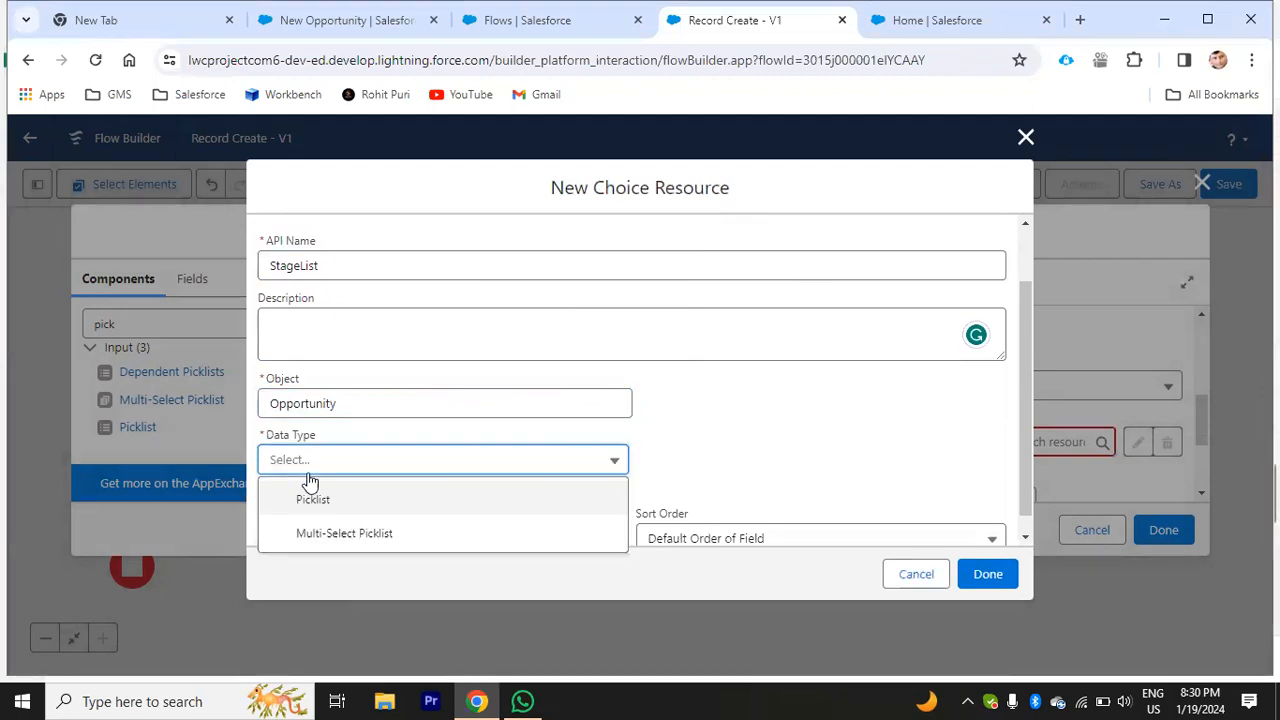
{"action": "left_click", "coordinate": [320, 497]}
{"action": "left_click", "coordinate": [519, 521]}
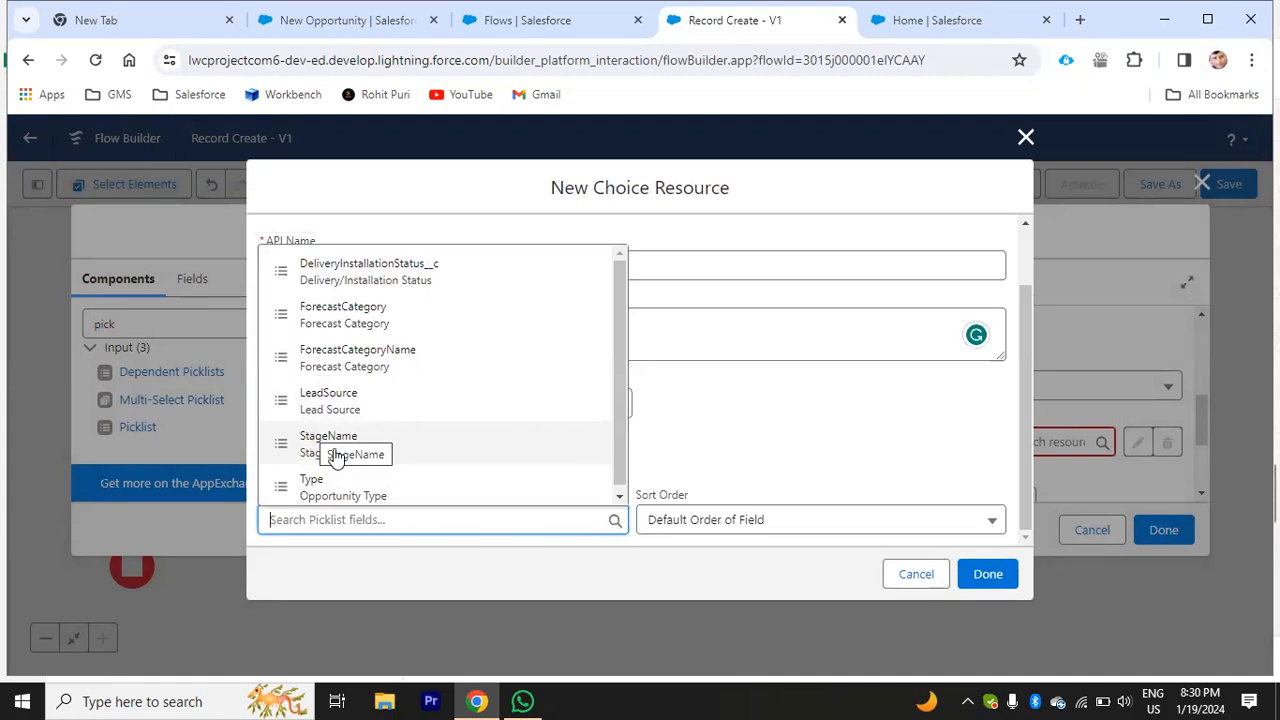
{"action": "left_click", "coordinate": [354, 446]}
{"action": "left_click", "coordinate": [1008, 574]}
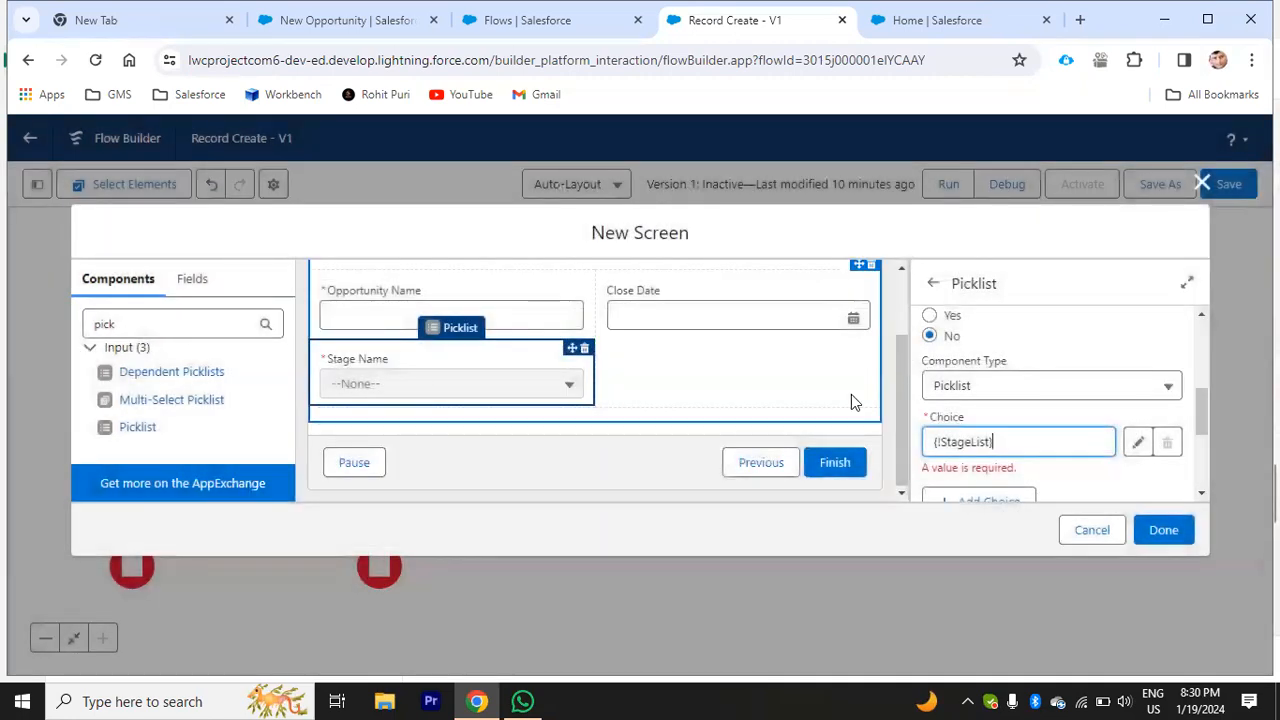
{"action": "left_click", "coordinate": [1042, 421]}
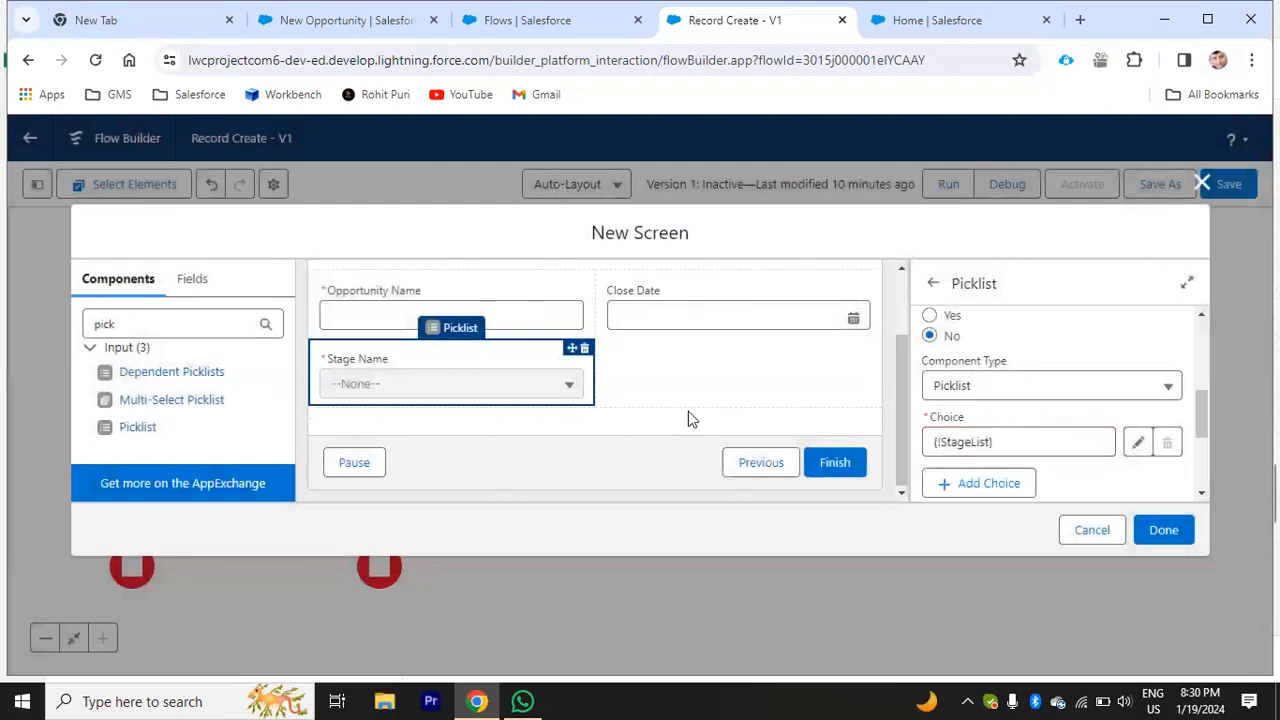
Step: Review the available Stage options on the New Opportunity form and return to the flow screen
{"action": "left_click", "coordinate": [345, 20]}
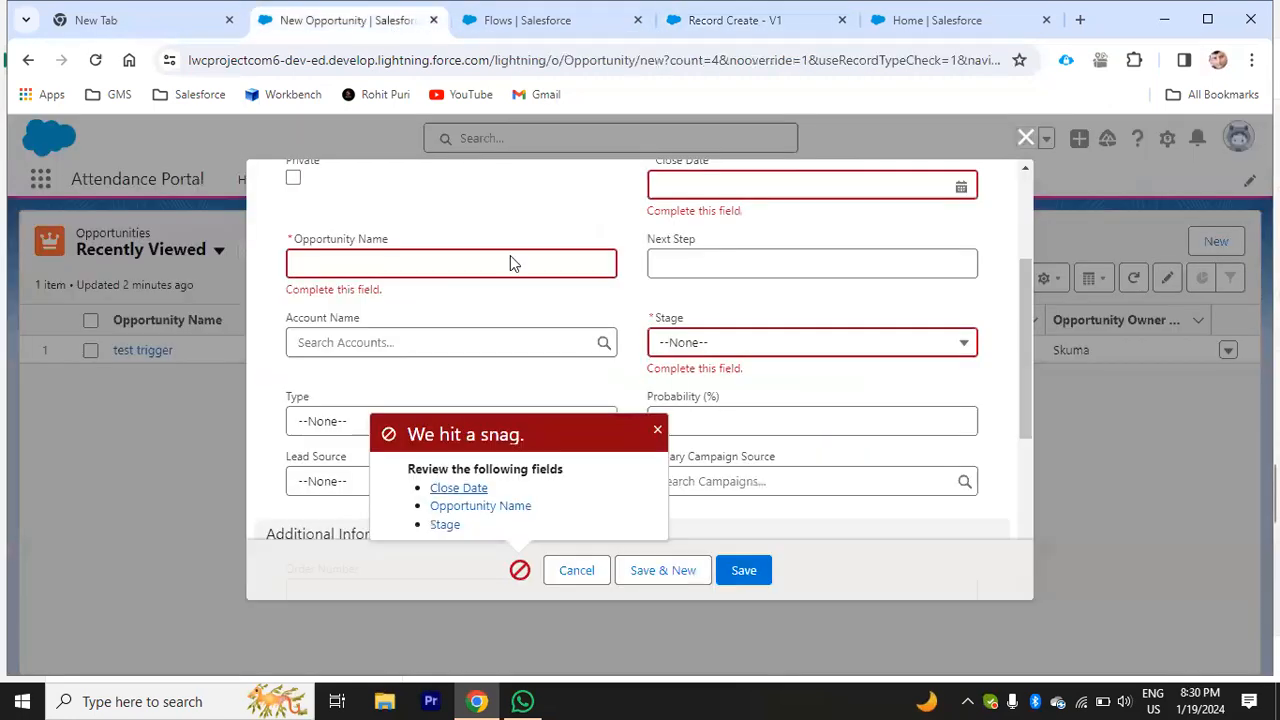
{"action": "left_click", "coordinate": [737, 345]}
{"action": "scroll", "coordinate": [745, 500], "scroll_direction": "down", "scroll_amount": 2}
{"action": "scroll", "coordinate": [750, 530], "scroll_direction": "up", "scroll_amount": 2}
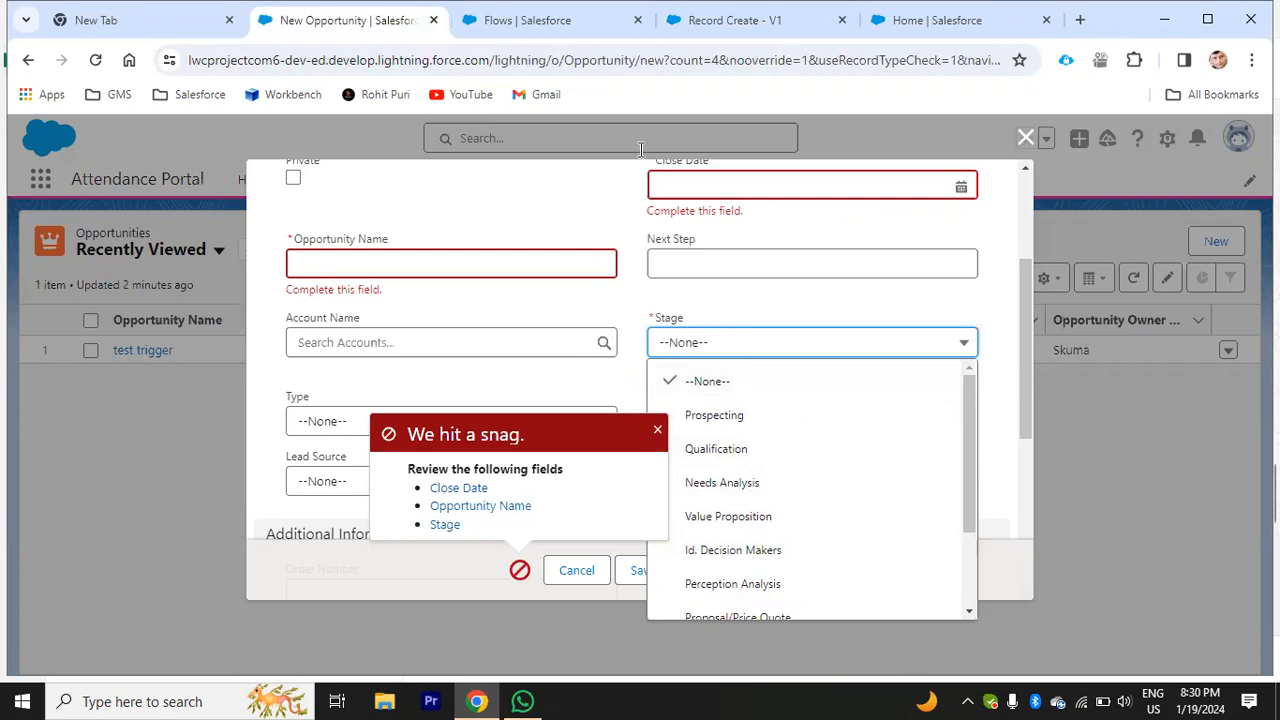
{"action": "left_click", "coordinate": [680, 28]}
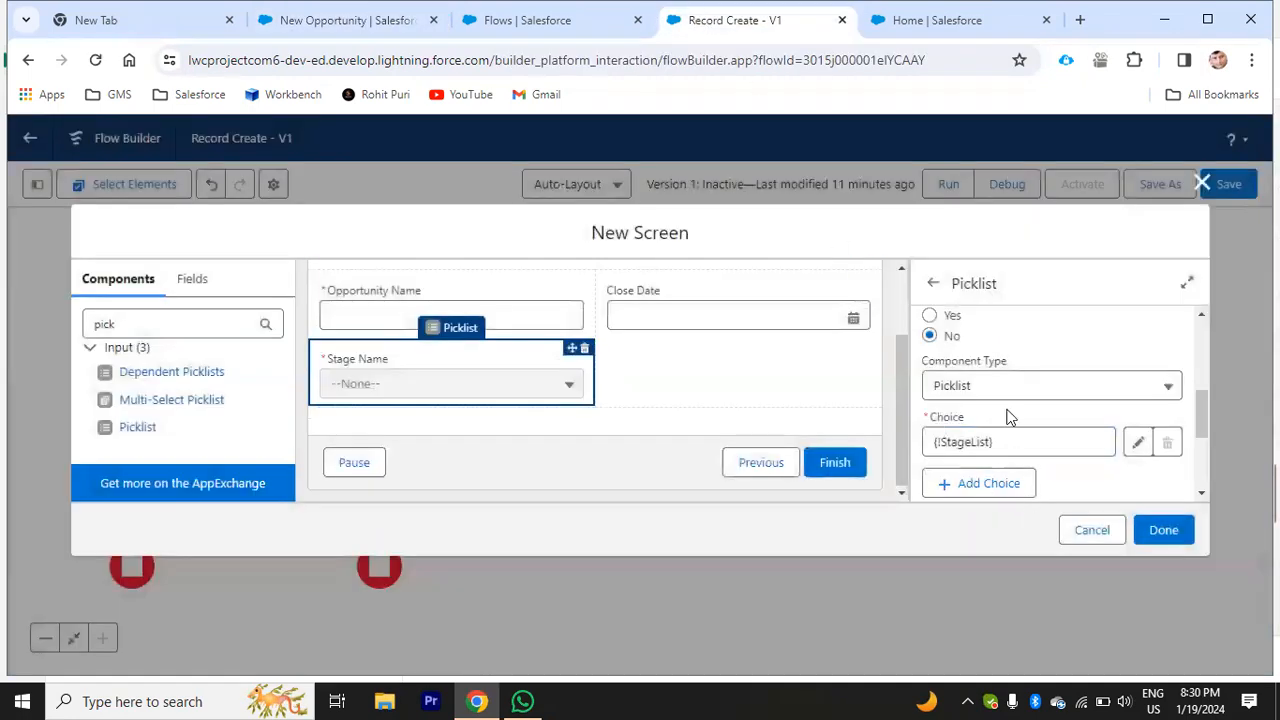
{"action": "scroll", "coordinate": [1038, 453], "scroll_direction": "down", "scroll_amount": 1}
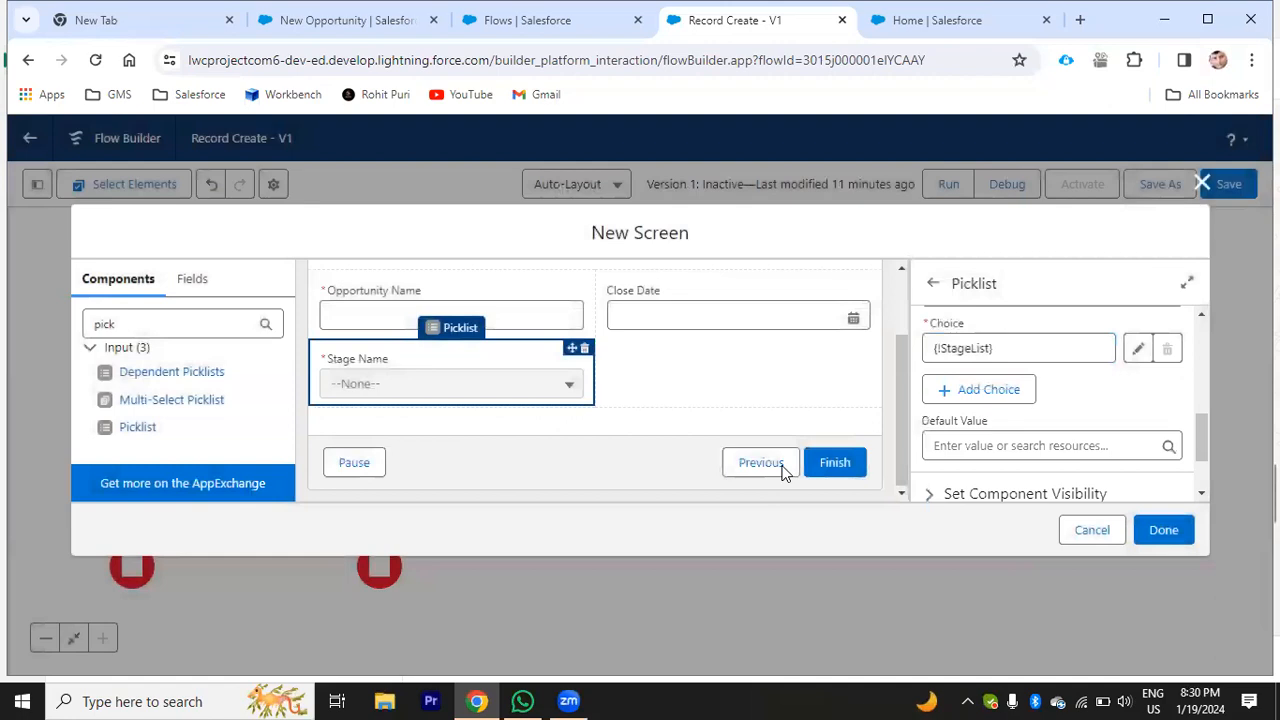
{"action": "scroll", "coordinate": [1030, 460], "scroll_direction": "down", "scroll_amount": 2}
{"action": "scroll", "coordinate": [1000, 455], "scroll_direction": "up", "scroll_amount": 2}
{"action": "left_click", "coordinate": [989, 447]}
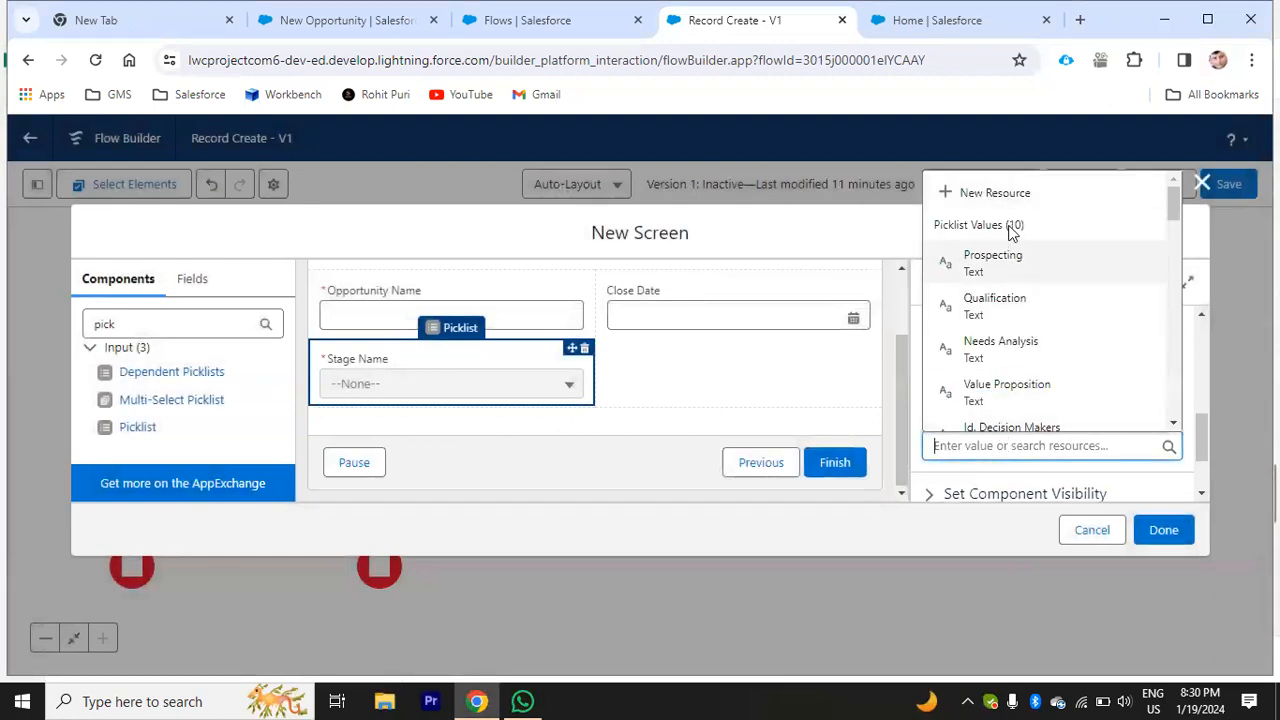
{"action": "left_click", "coordinate": [1008, 196]}
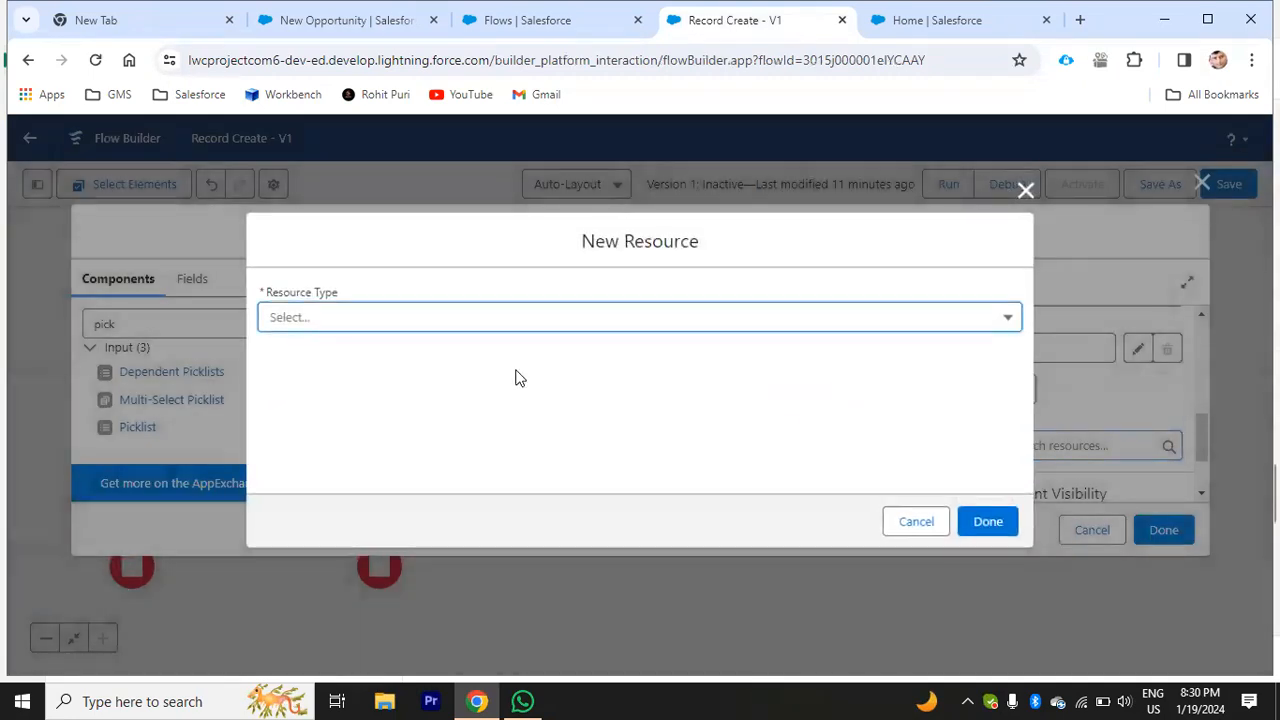
{"action": "left_click", "coordinate": [481, 318]}
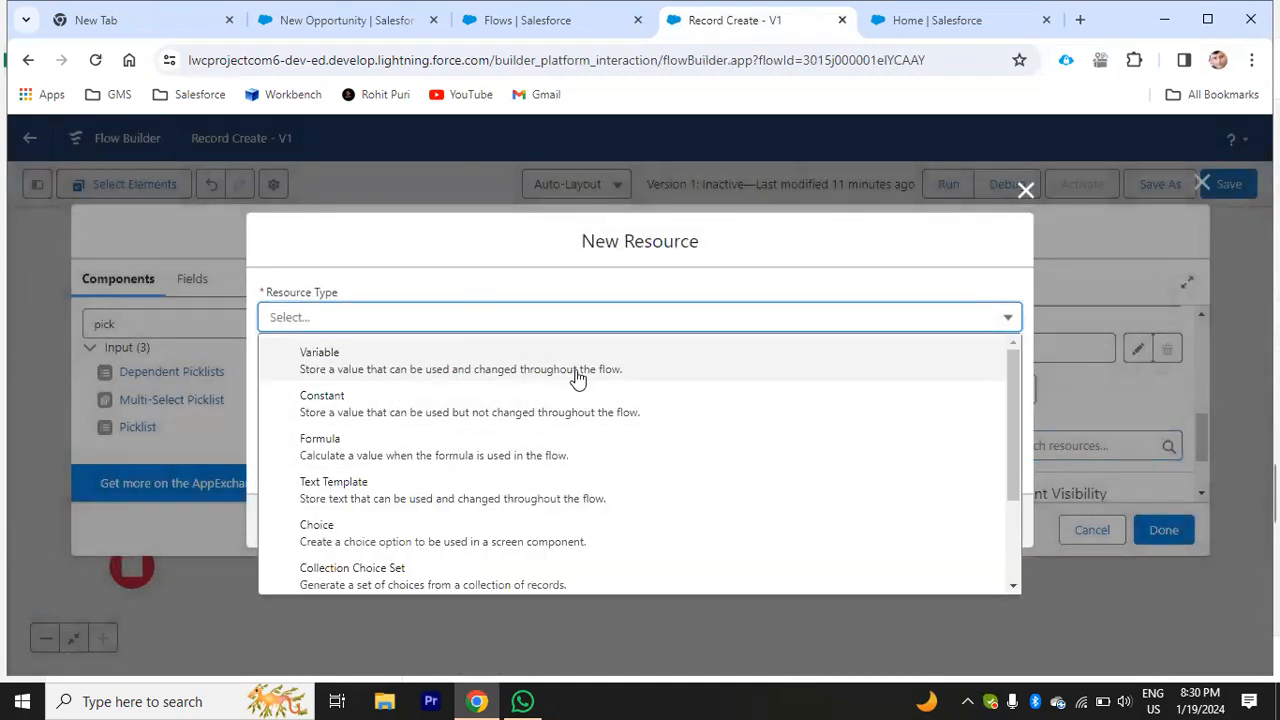
{"action": "left_click", "coordinate": [1026, 191]}
{"action": "scroll", "coordinate": [1061, 400], "scroll_direction": "up", "scroll_amount": 2}
{"action": "scroll", "coordinate": [1128, 470], "scroll_direction": "down", "scroll_amount": 1}
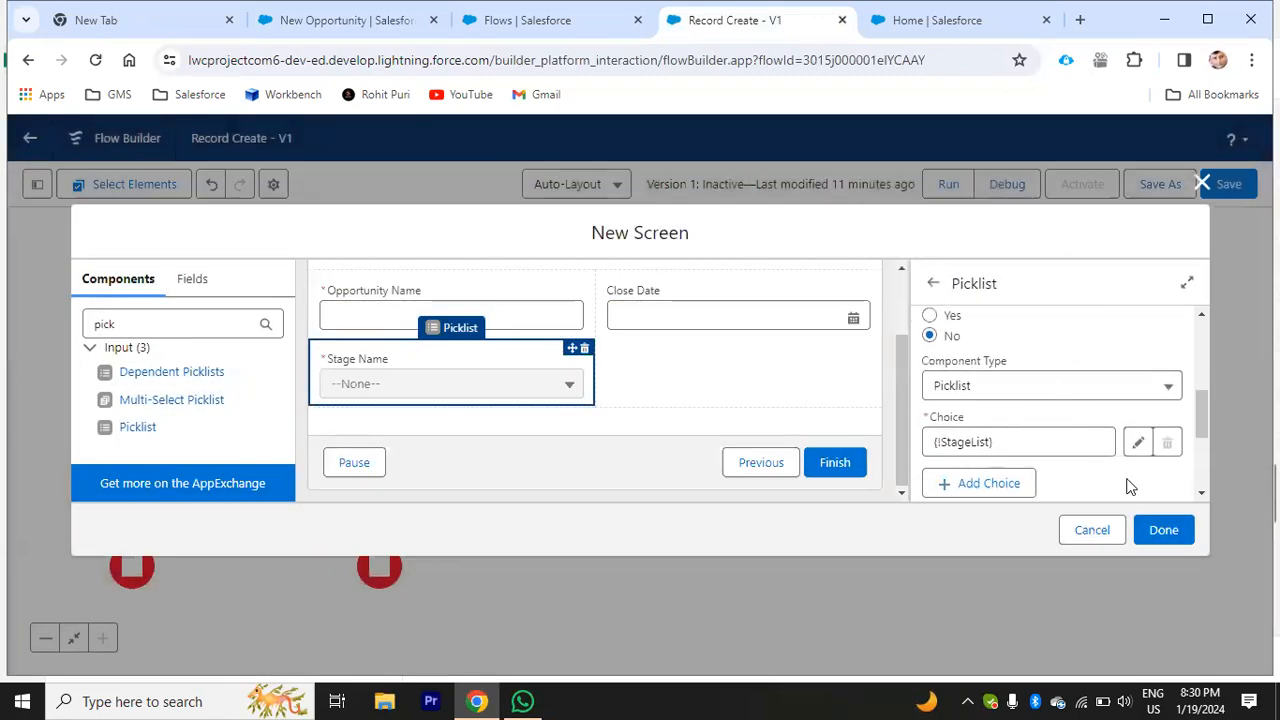
Step: Add a second choice to the Stage Name picklist and start a new Choice resource with the API name ColdStage
{"action": "left_click", "coordinate": [1020, 480]}
{"action": "scroll", "coordinate": [1100, 400], "scroll_direction": "down", "scroll_amount": 1}
{"action": "scroll", "coordinate": [1105, 390], "scroll_direction": "up", "scroll_amount": 1}
{"action": "left_click", "coordinate": [1000, 408]}
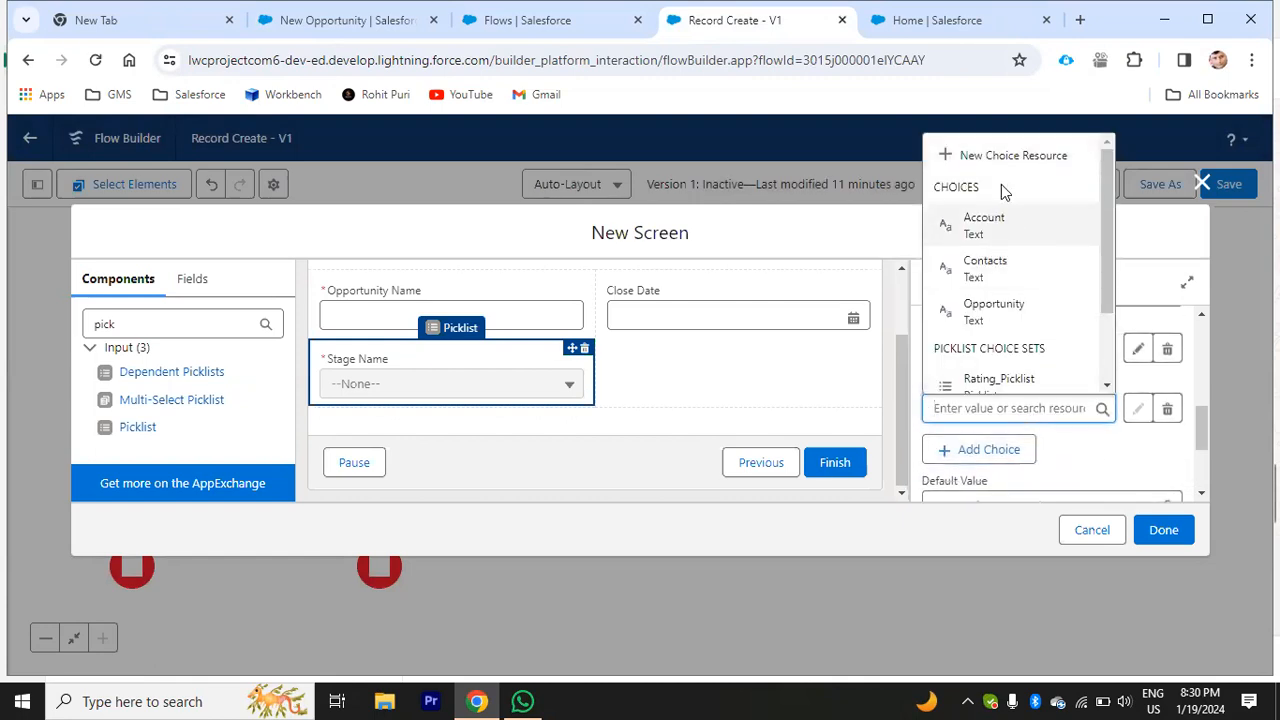
{"action": "left_click", "coordinate": [1005, 157]}
{"action": "left_click", "coordinate": [403, 322]}
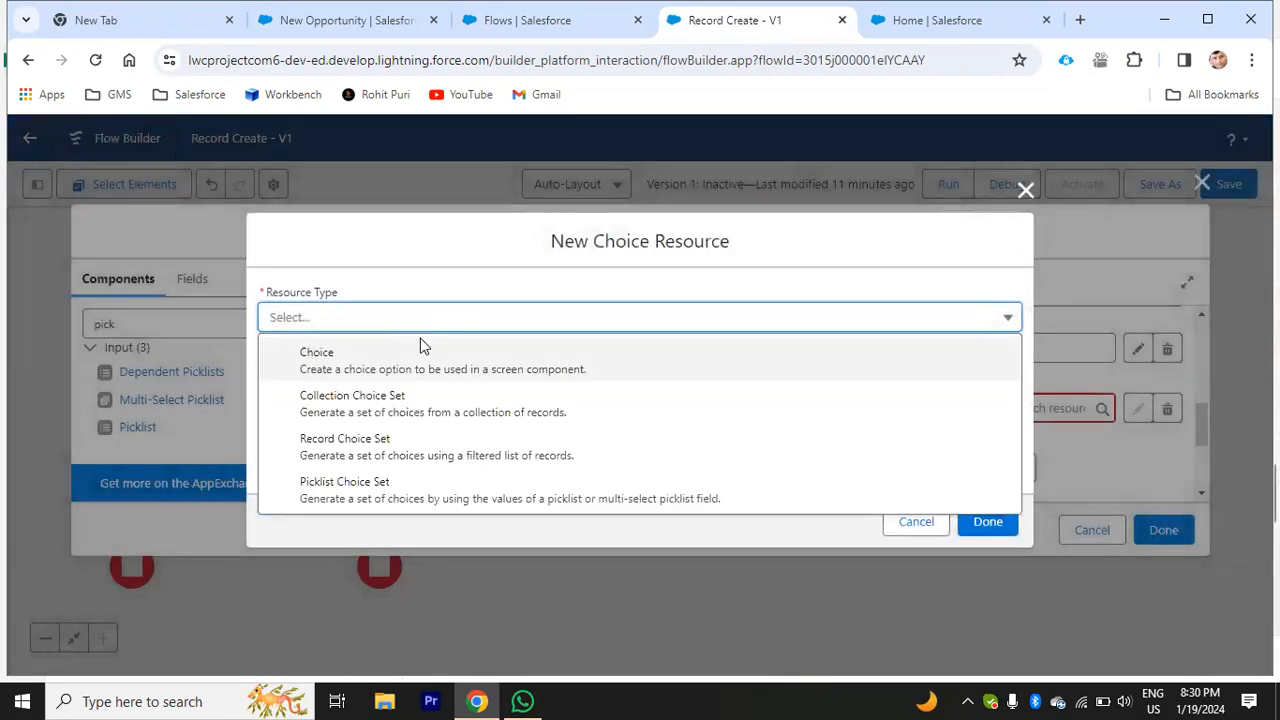
{"action": "left_click", "coordinate": [420, 352]}
{"action": "left_click", "coordinate": [328, 336]}
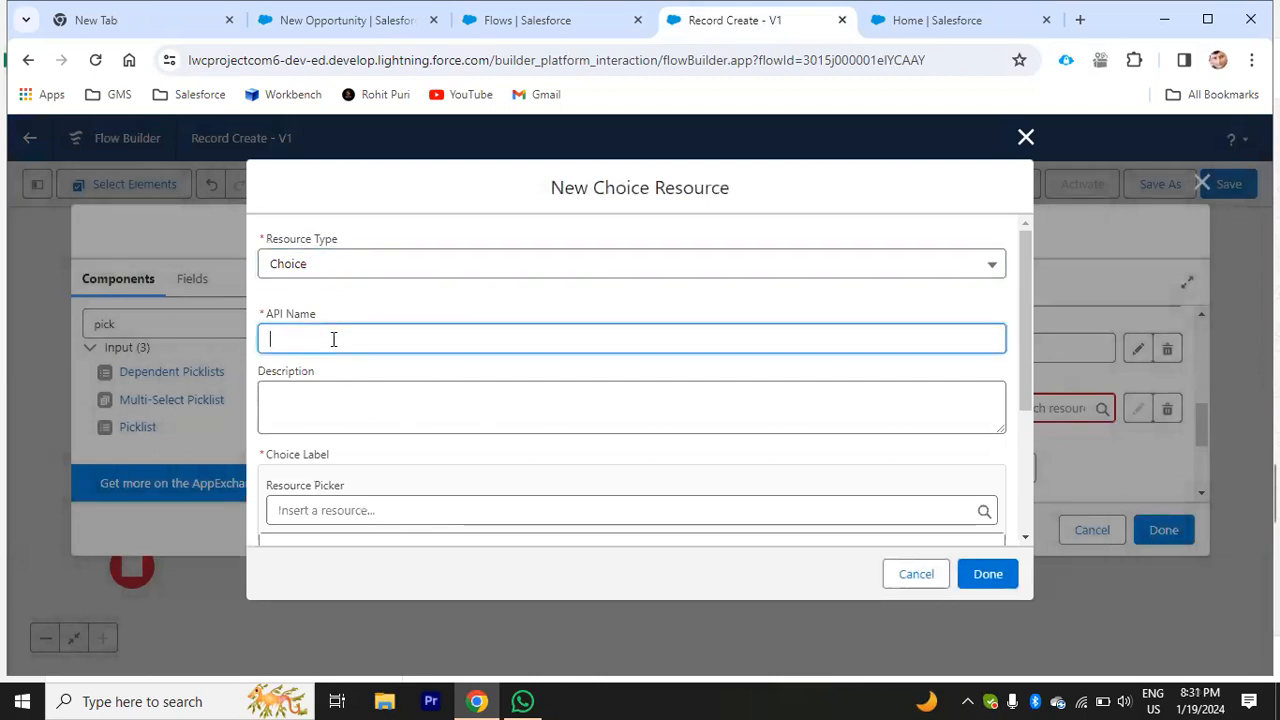
{"action": "type", "text": "ColdStage"}
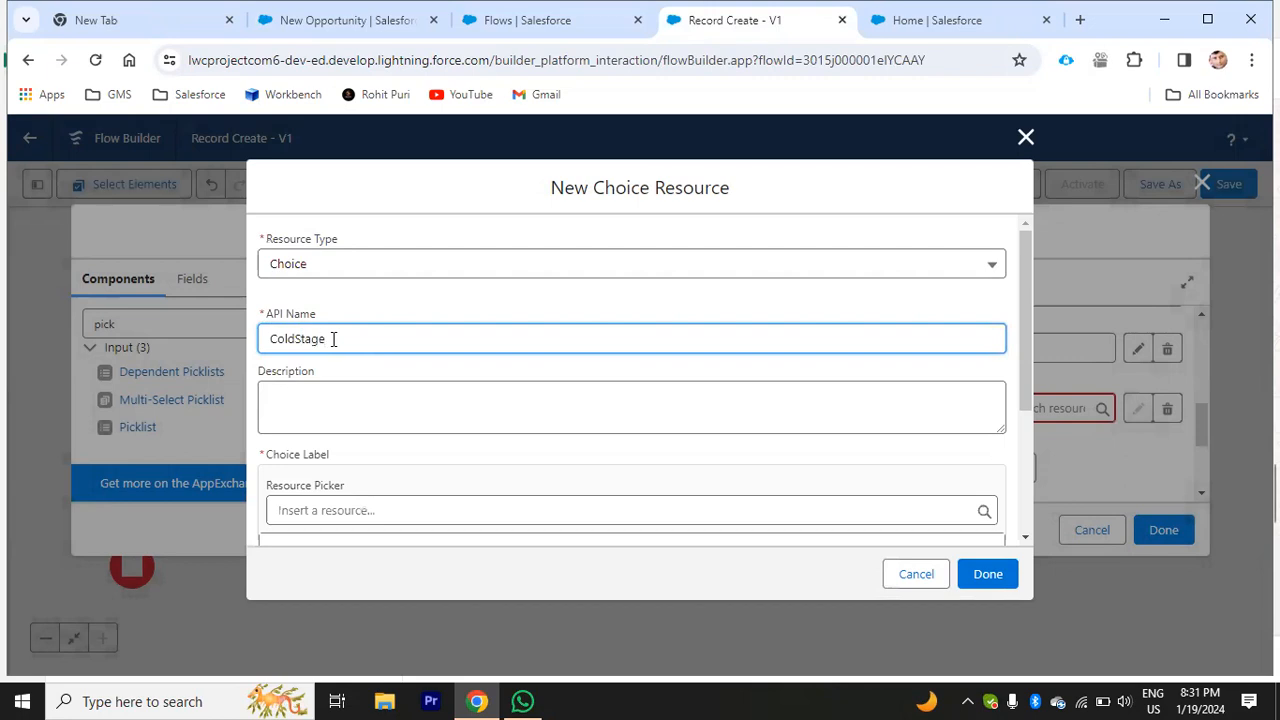
Step: Copy the API name into the choice label and word it as Cold Stage
{"action": "left_click_drag", "start_coordinate": [335, 339], "coordinate": [267, 341]}
{"action": "key", "text": "ctrl+c"}
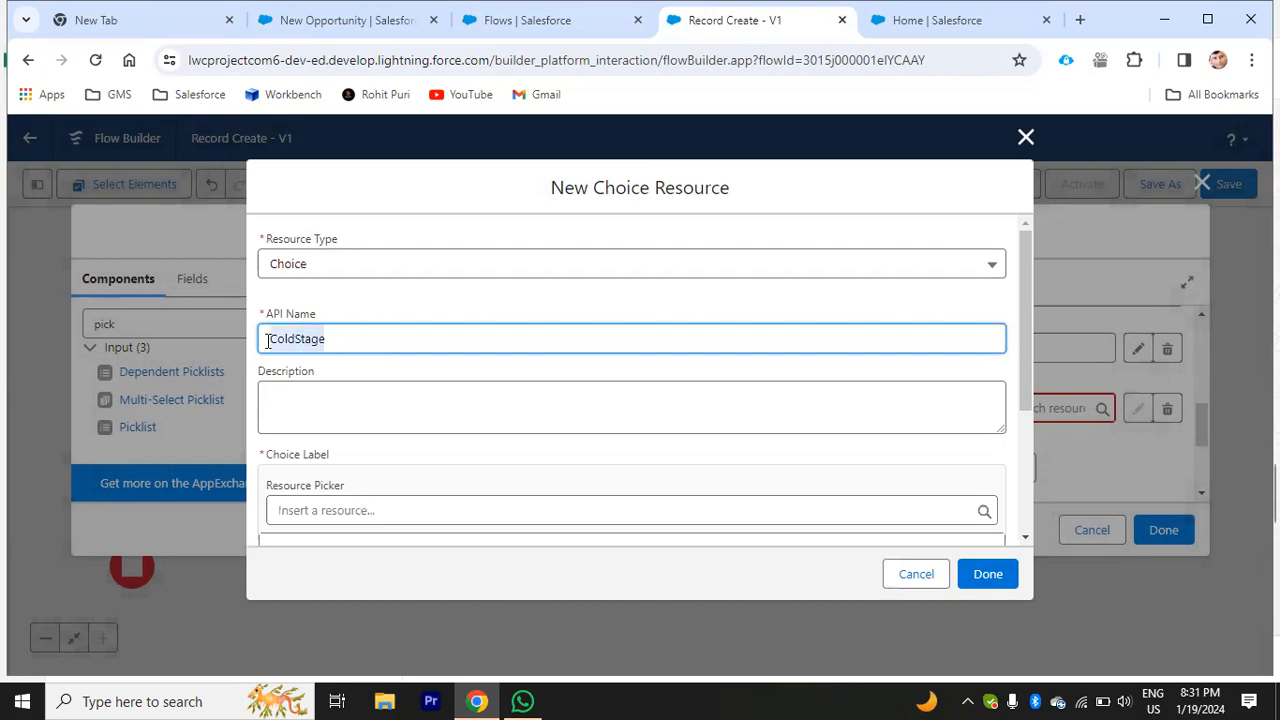
{"action": "scroll", "coordinate": [354, 435], "scroll_direction": "down", "scroll_amount": 2}
{"action": "left_click", "coordinate": [363, 417]}
{"action": "left_click", "coordinate": [347, 472]}
{"action": "key", "text": "ctrl+v"}
{"action": "left_click", "coordinate": [300, 467]}
Step: Reuse the label text Cold Stage as the choice value and create the choice resource
{"action": "left_click_drag", "start_coordinate": [340, 464], "coordinate": [262, 464]}
{"action": "key", "text": "ctrl+c"}
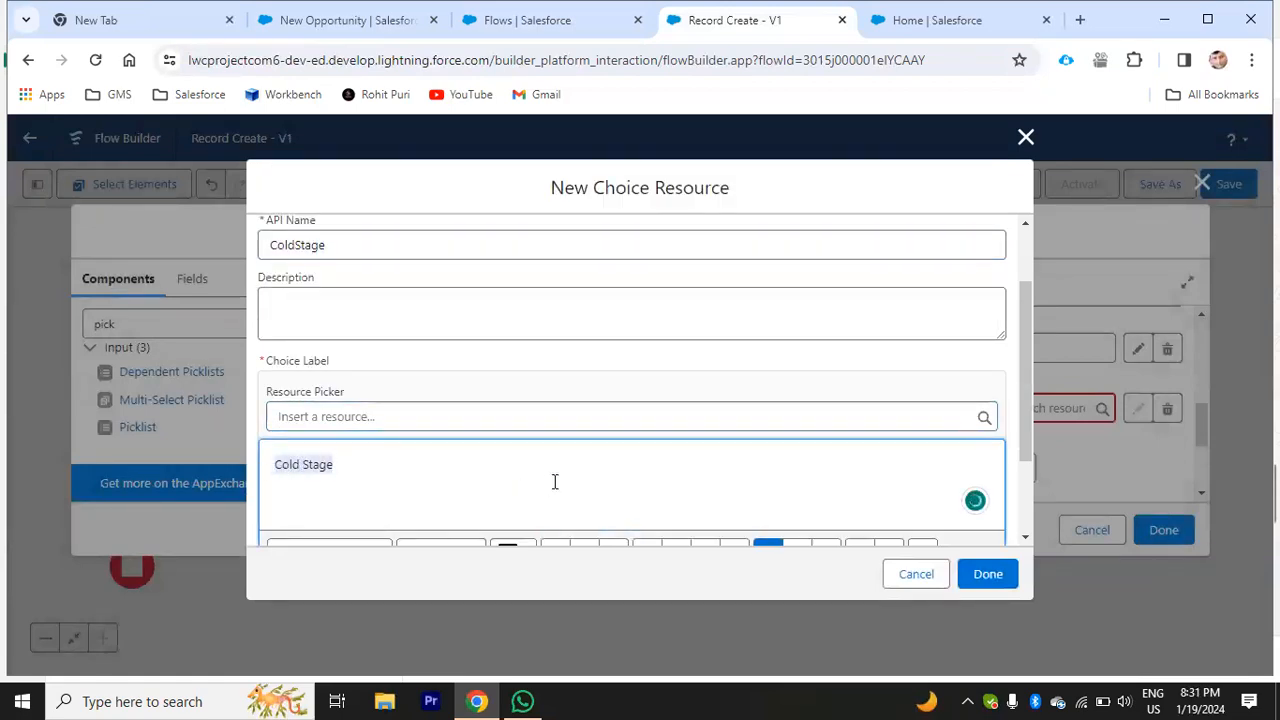
{"action": "scroll", "coordinate": [795, 484], "scroll_direction": "down", "scroll_amount": 2}
{"action": "left_click", "coordinate": [769, 491]}
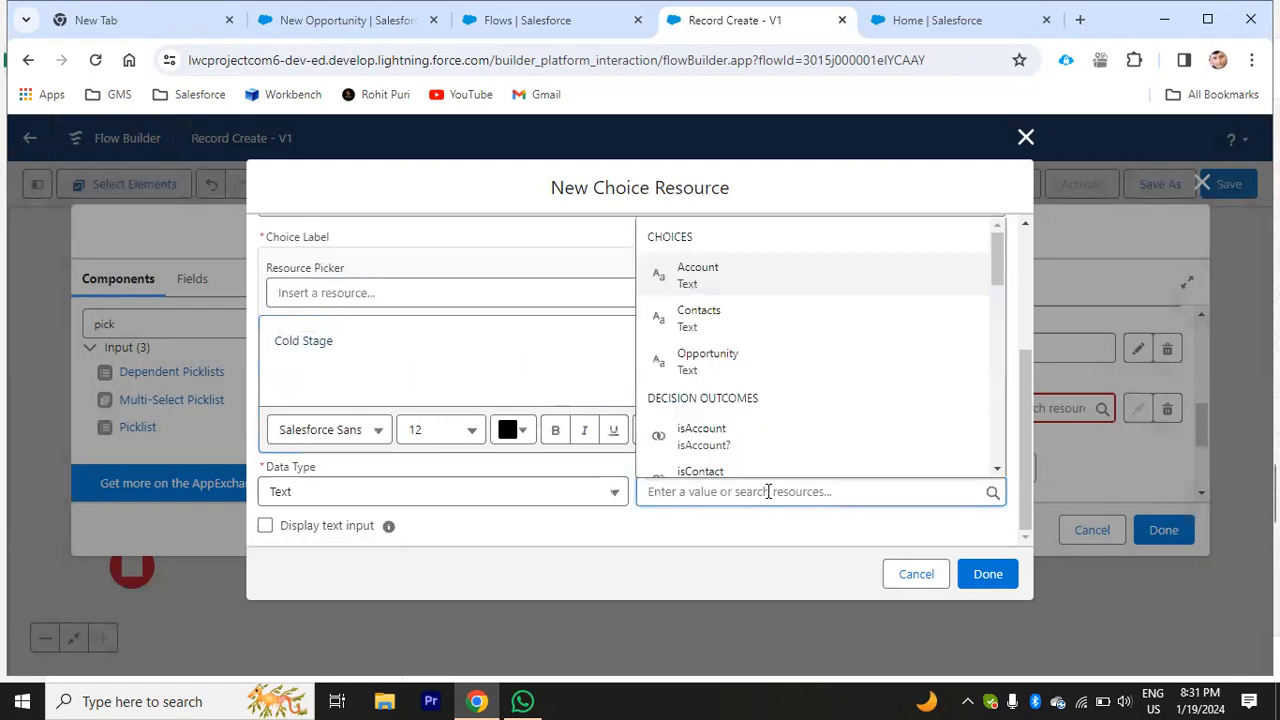
{"action": "key", "text": "ctrl+v"}
{"action": "left_click", "coordinate": [987, 574]}
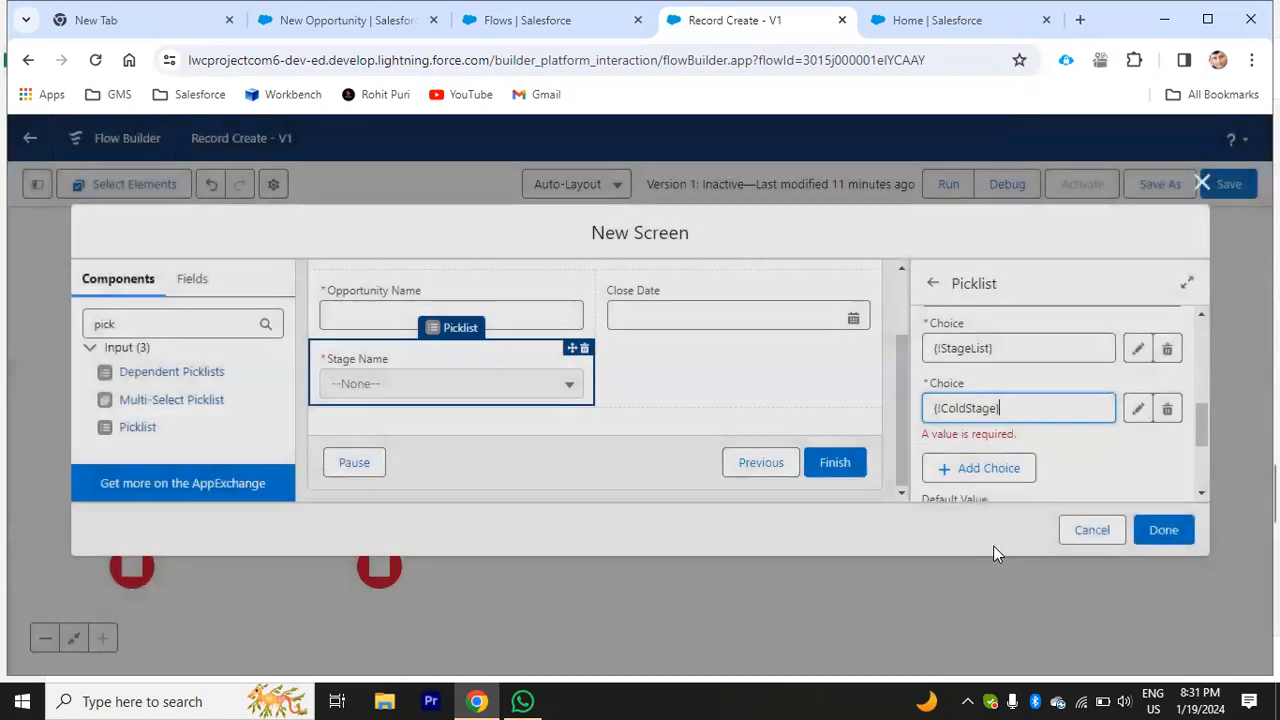
Step: Save the flow with the finished opportunity screen and run it in debug mode
{"action": "left_click", "coordinate": [1158, 530]}
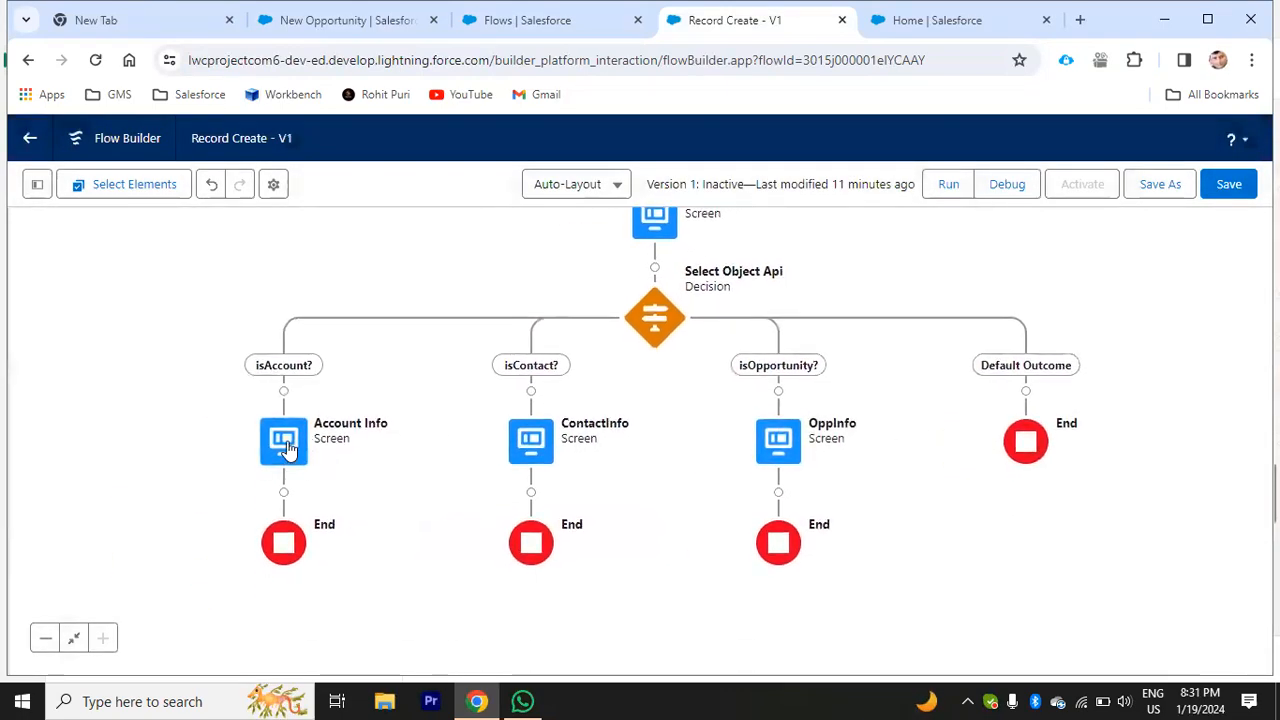
{"action": "left_click", "coordinate": [1234, 195]}
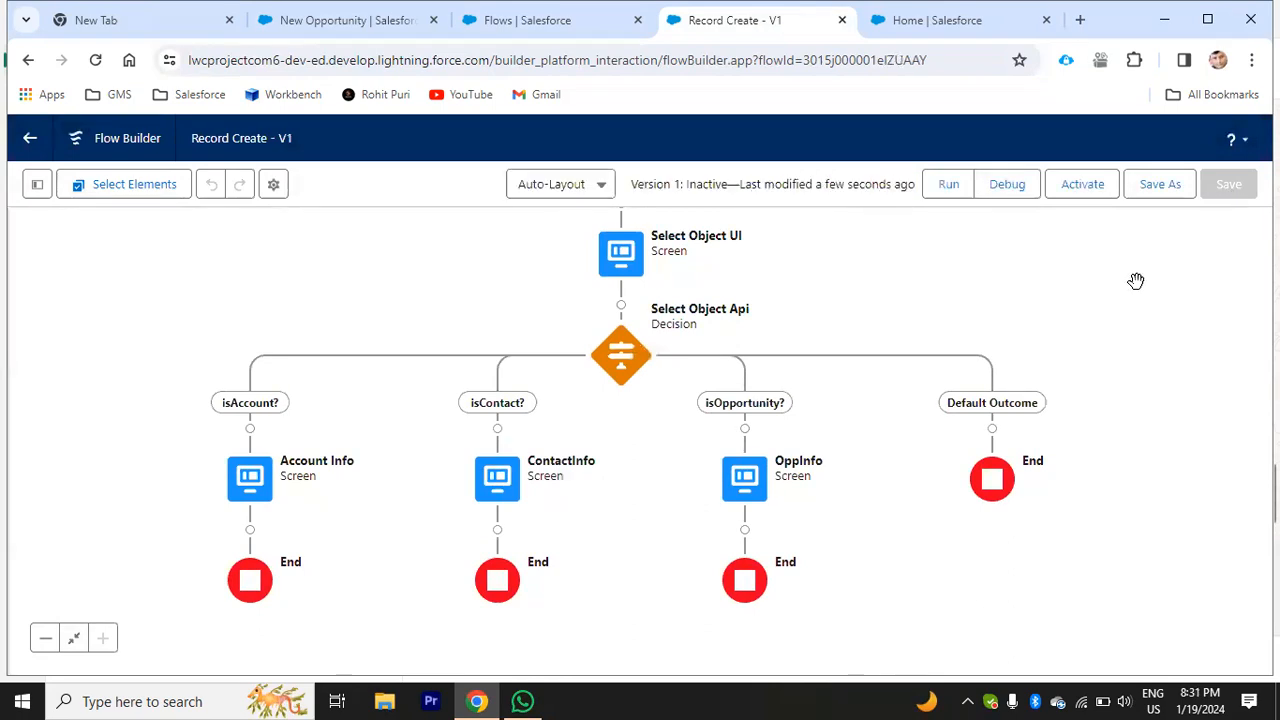
{"action": "left_click", "coordinate": [1007, 184]}
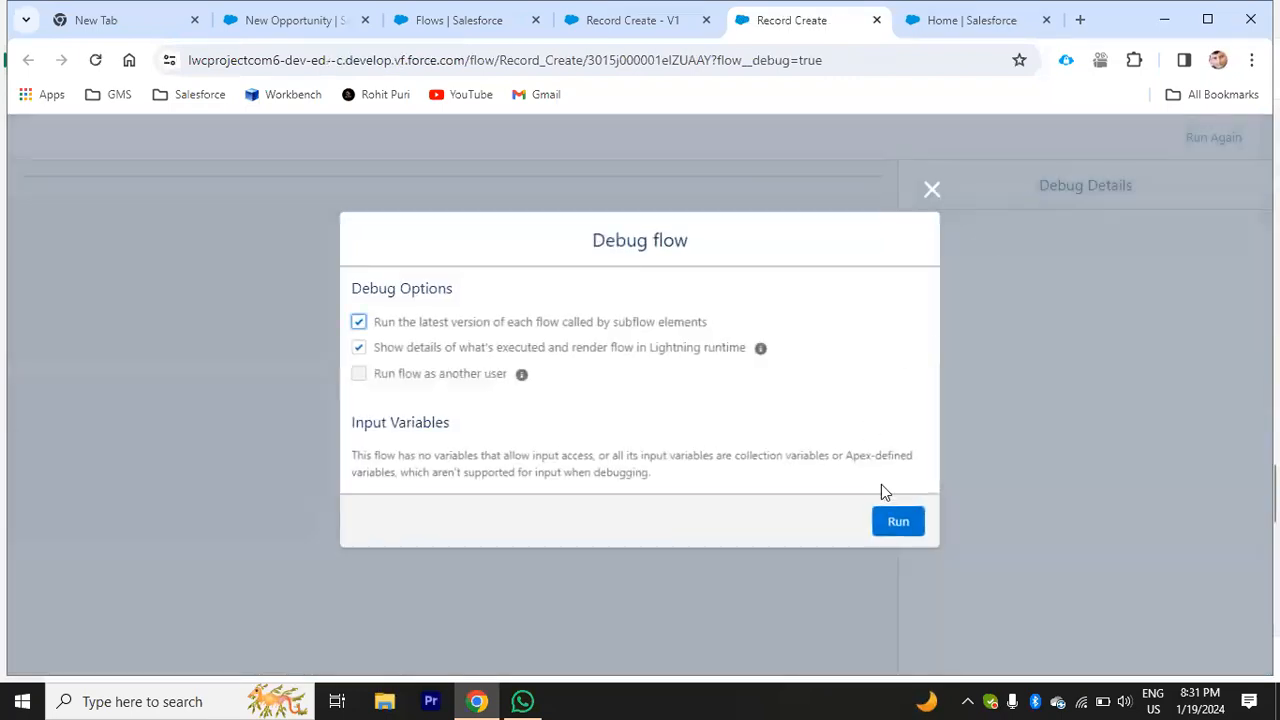
{"action": "left_click", "coordinate": [895, 520]}
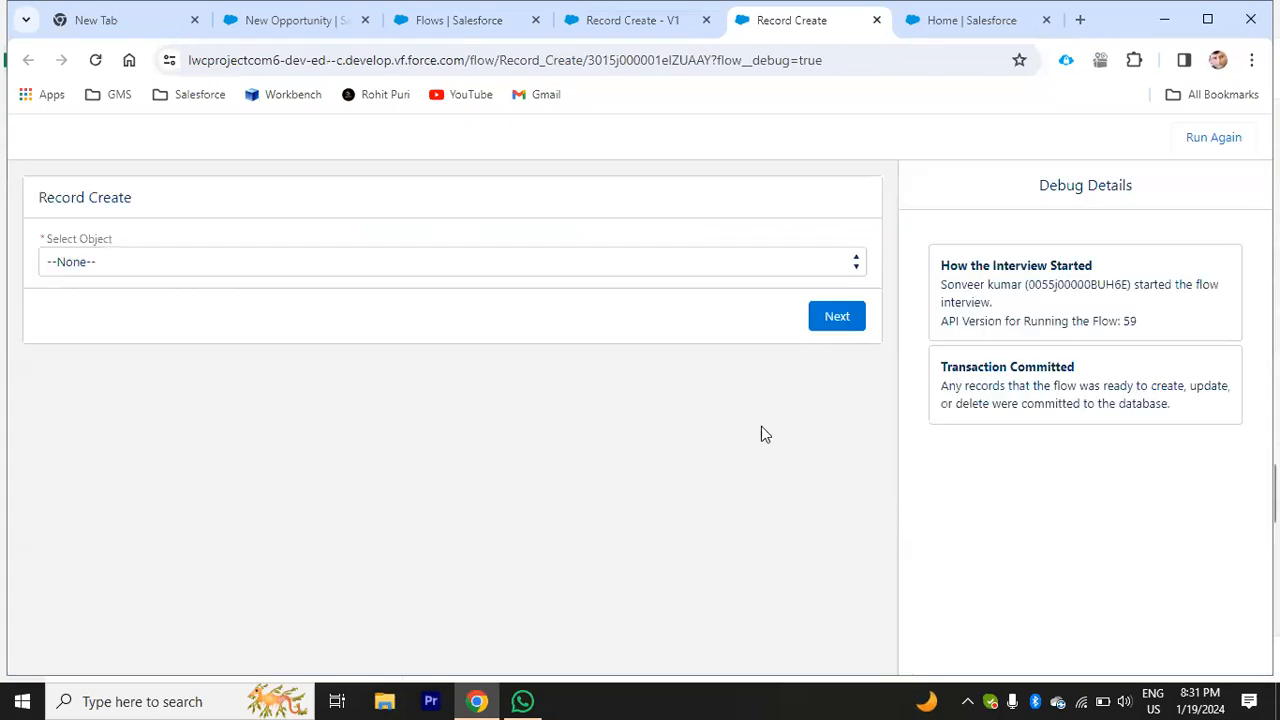
Step: Take the Account path in the debug run, check the Rating choices on its screen, and return to the object selection
{"action": "left_click", "coordinate": [238, 263]}
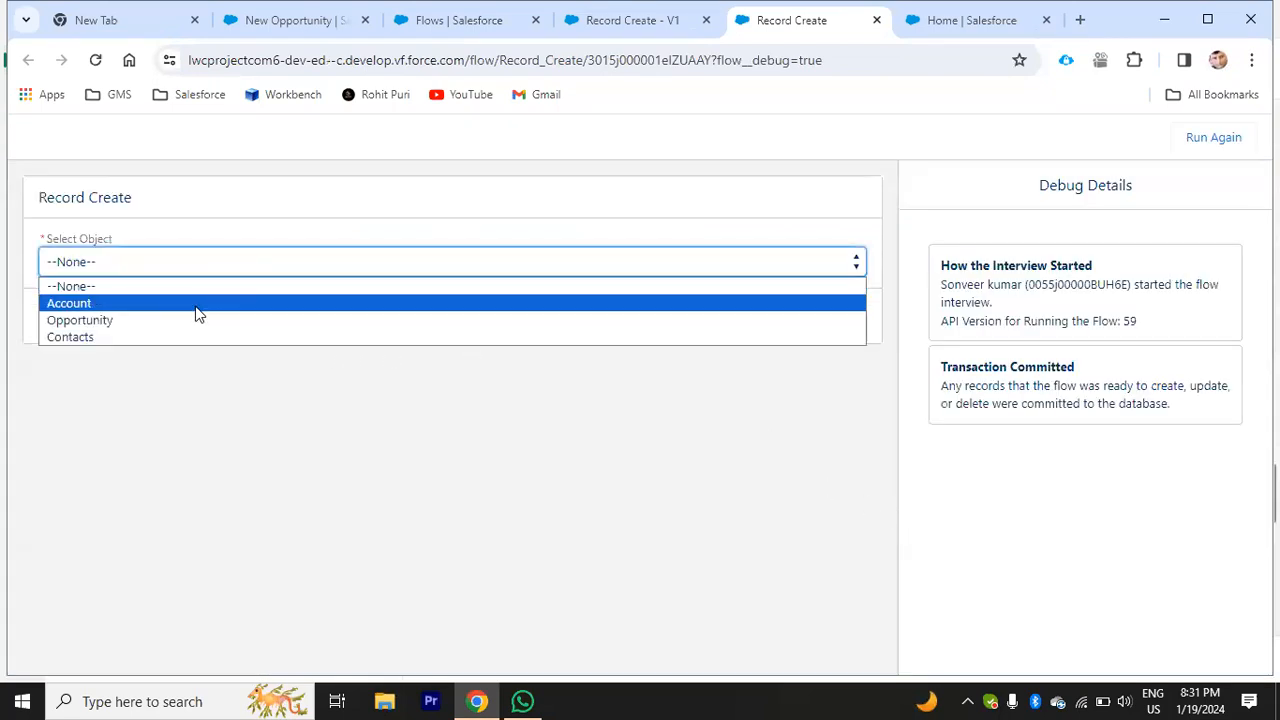
{"action": "left_click", "coordinate": [196, 305]}
{"action": "left_click", "coordinate": [836, 322]}
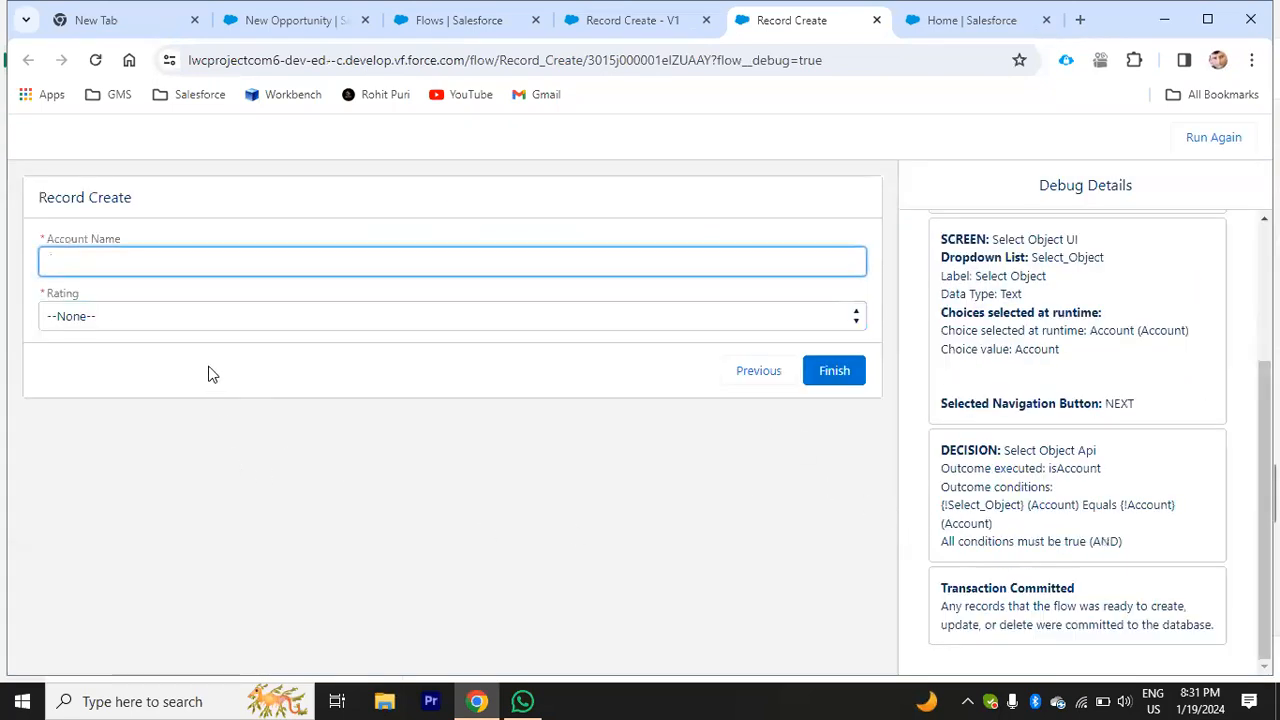
{"action": "left_click", "coordinate": [87, 317]}
{"action": "left_click", "coordinate": [125, 475]}
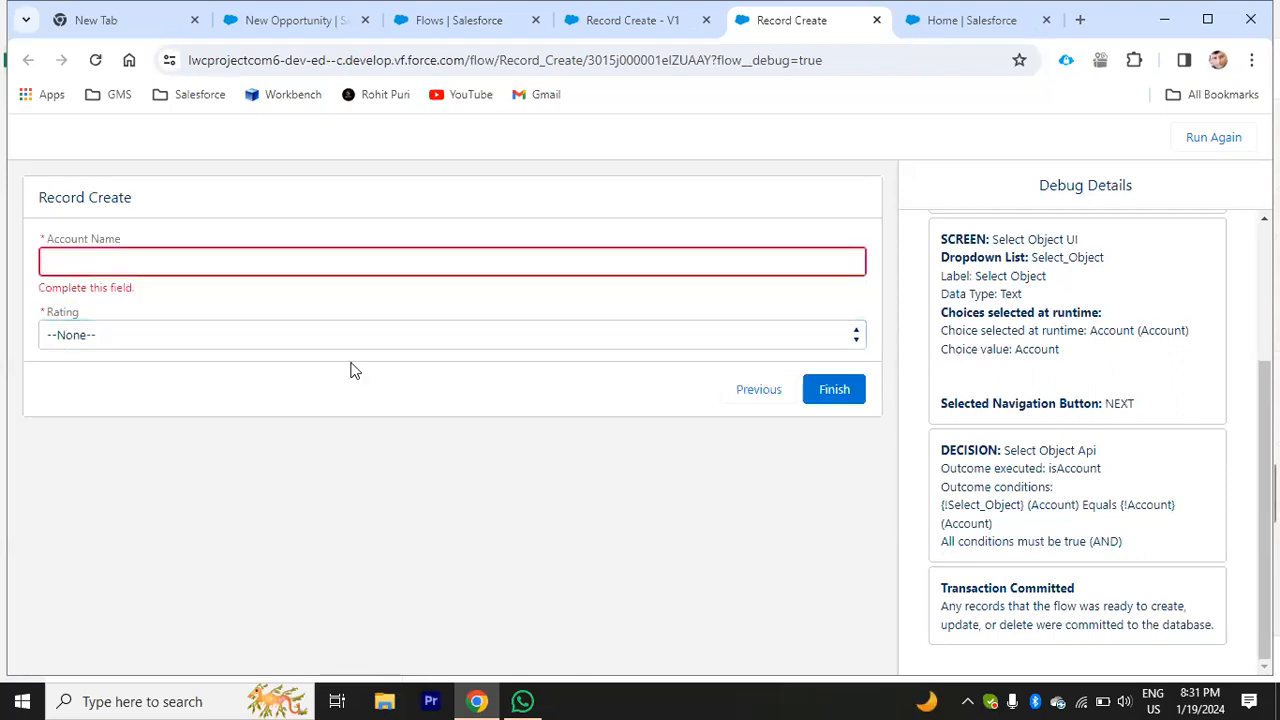
{"action": "left_click", "coordinate": [759, 394]}
Step: Take the Opportunity path in the debug run, check the Stage Name choices, and return to the object selection
{"action": "left_click", "coordinate": [114, 271]}
{"action": "left_click", "coordinate": [130, 321]}
{"action": "left_click", "coordinate": [829, 320]}
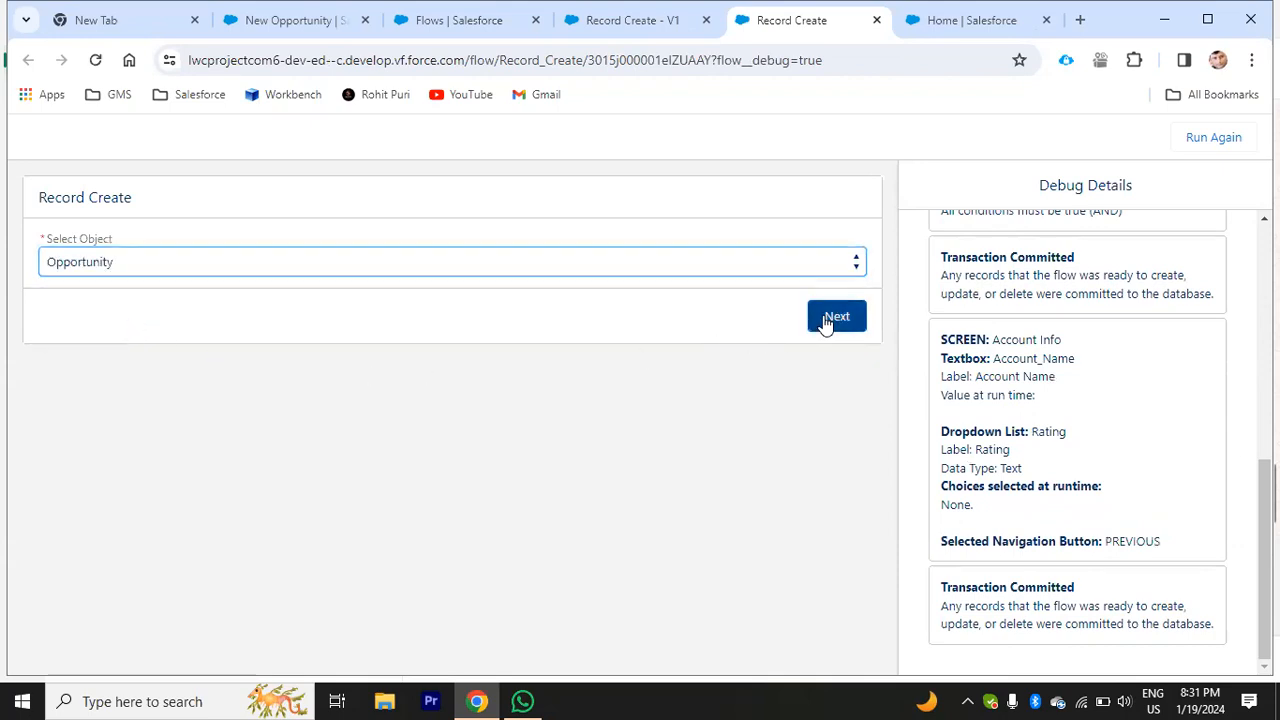
{"action": "left_click", "coordinate": [218, 318]}
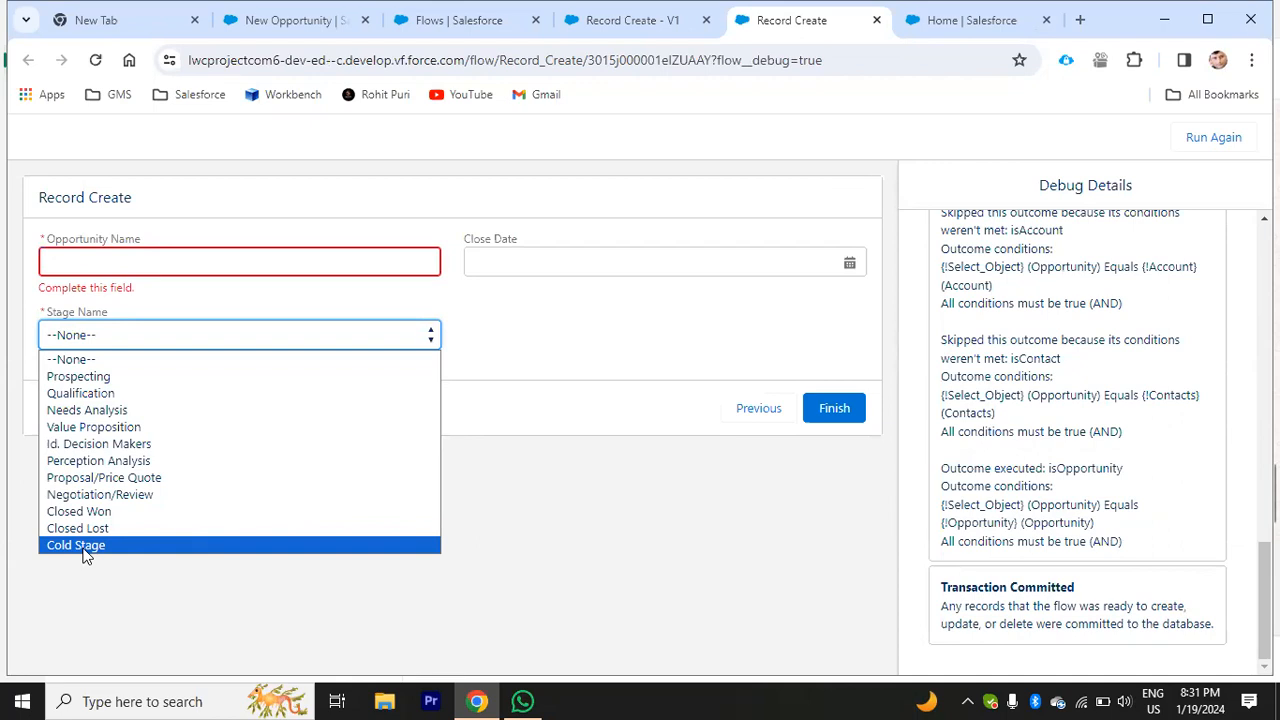
{"action": "left_click", "coordinate": [774, 463]}
{"action": "left_click", "coordinate": [756, 408]}
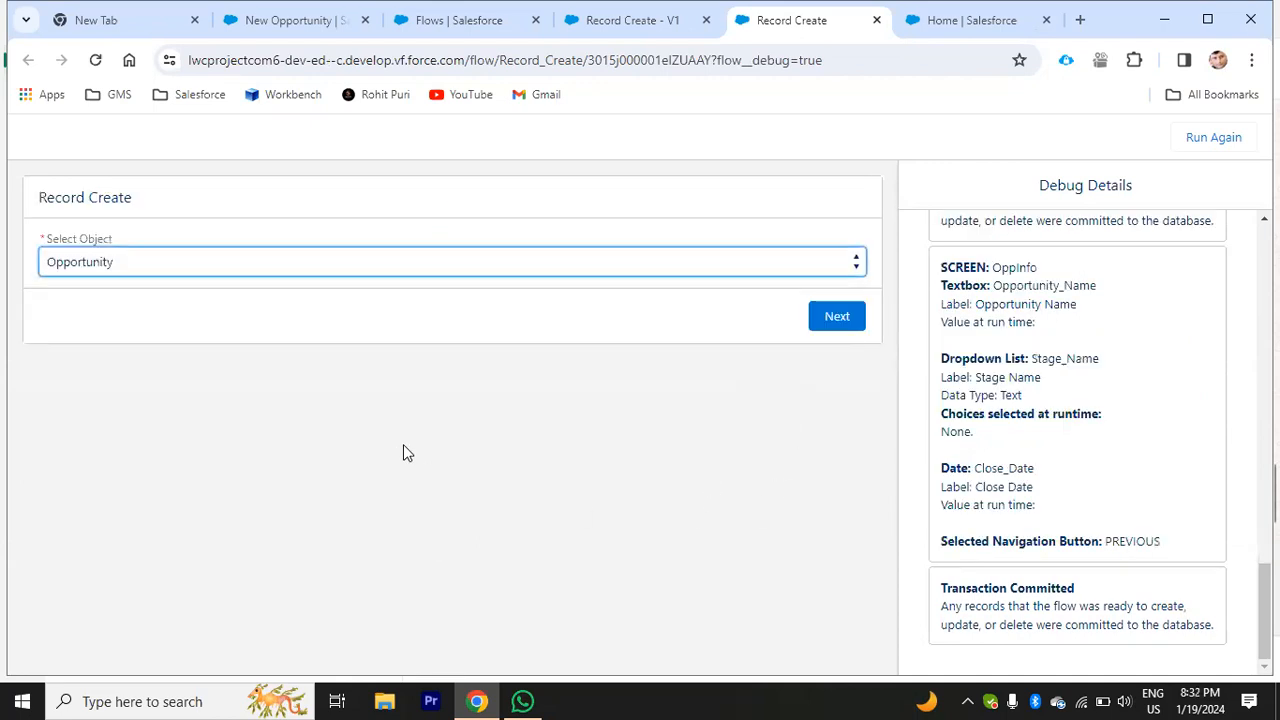
Step: Take the Contacts path in the debug run, check the Salutation choices and name fields, and return to the object selection
{"action": "left_click", "coordinate": [357, 266]}
{"action": "left_click", "coordinate": [222, 338]}
{"action": "left_click", "coordinate": [836, 317]}
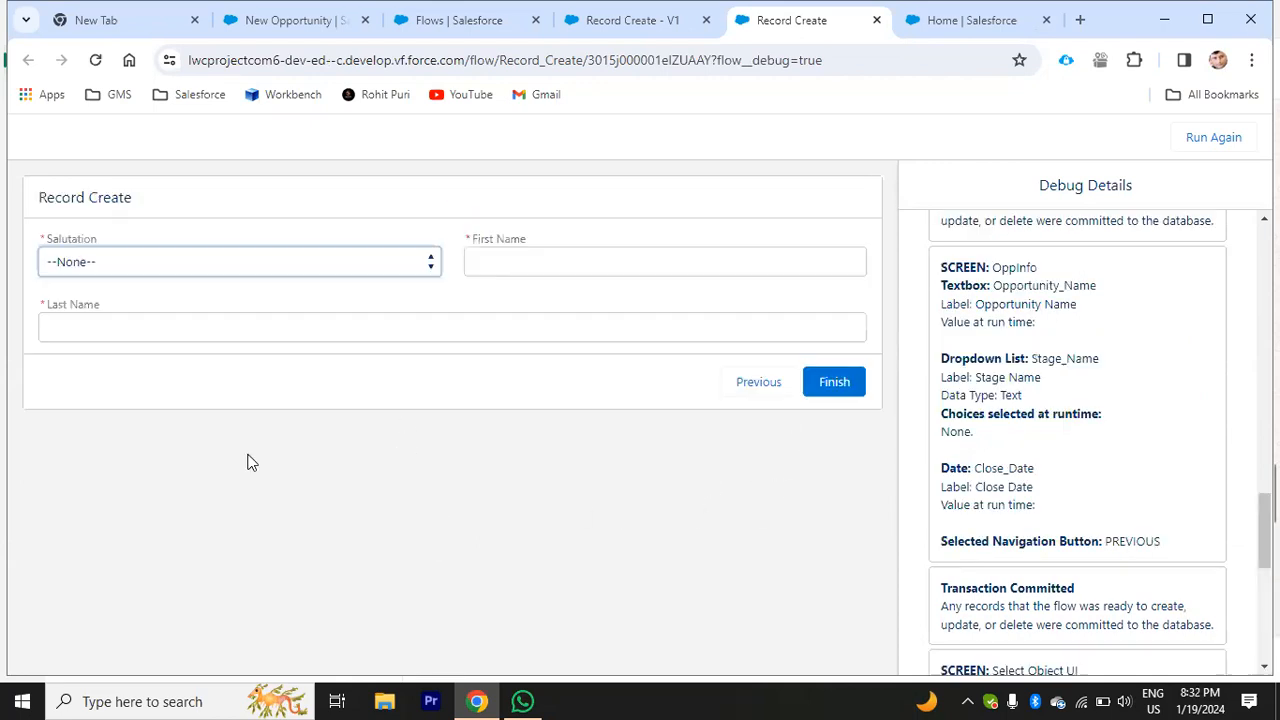
{"action": "left_click", "coordinate": [129, 261]}
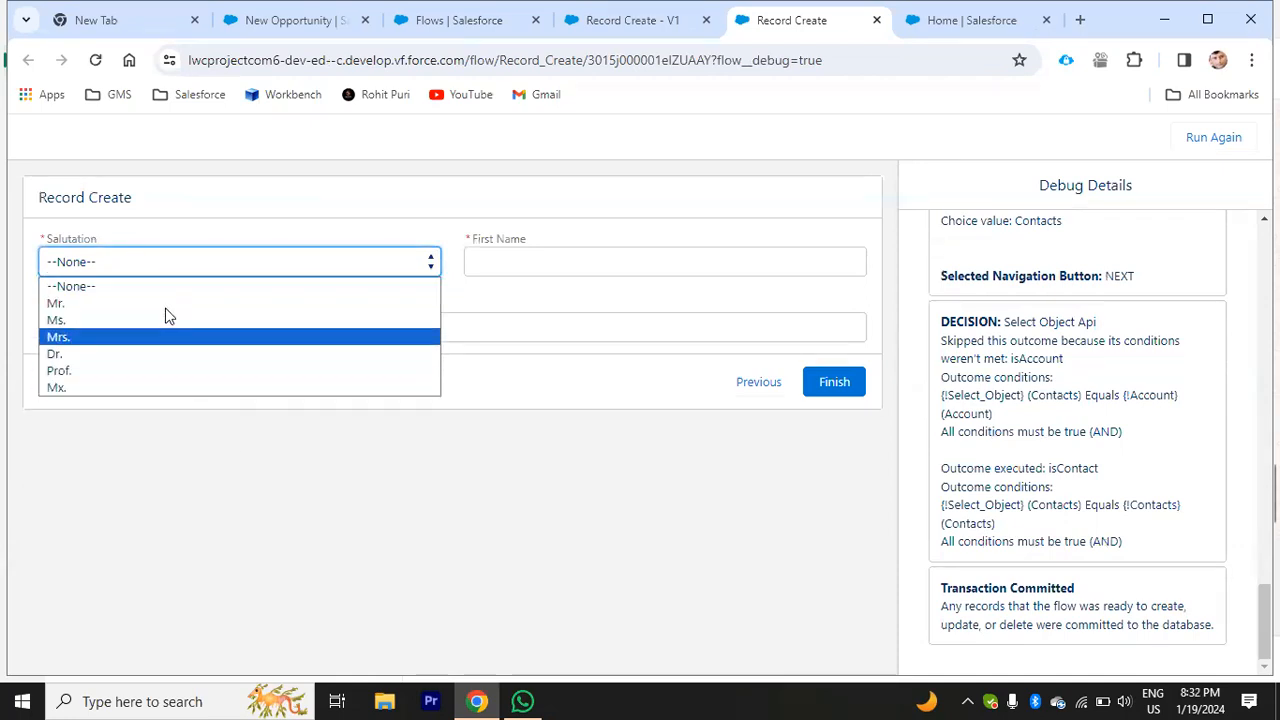
{"action": "left_click", "coordinate": [534, 267]}
{"action": "left_click", "coordinate": [757, 378]}
{"action": "left_click", "coordinate": [740, 400]}
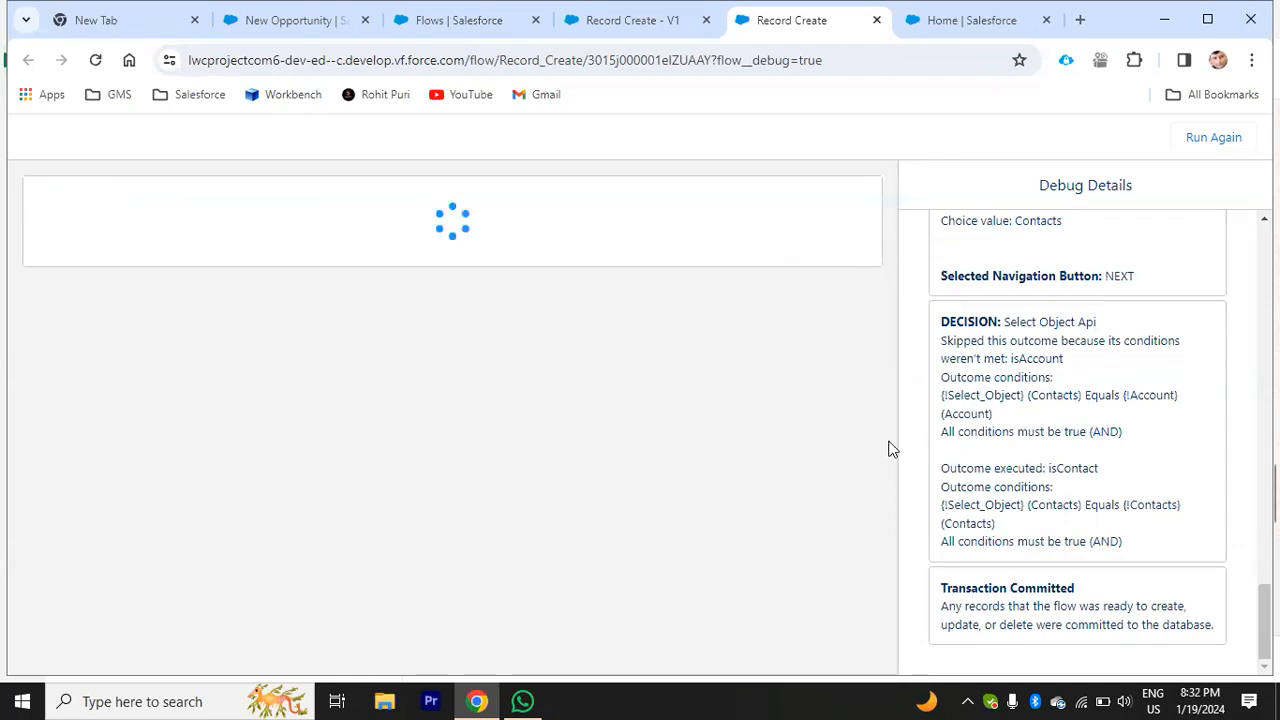
Step: Close the debug run and add a Create Records element after the Account Info screen in the isAccount branch
{"action": "left_click", "coordinate": [665, 27]}
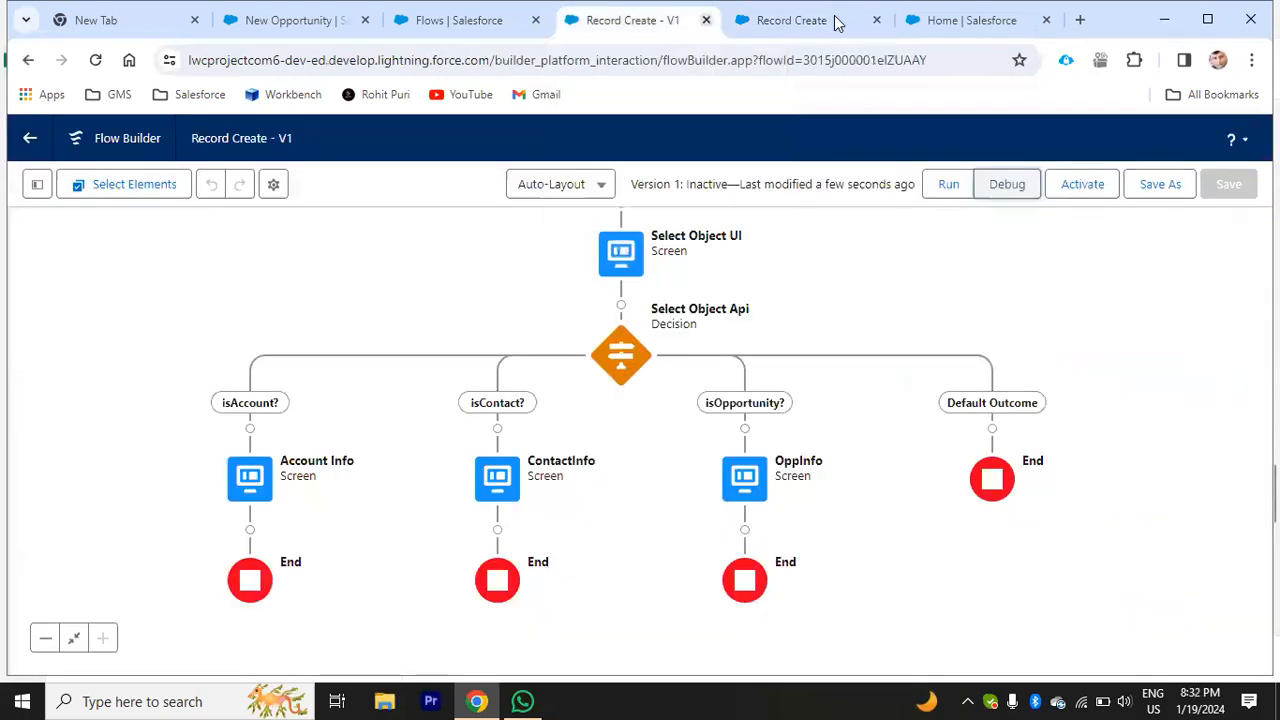
{"action": "left_click", "coordinate": [875, 20]}
{"action": "scroll", "coordinate": [354, 354], "scroll_direction": "down", "scroll_amount": 2}
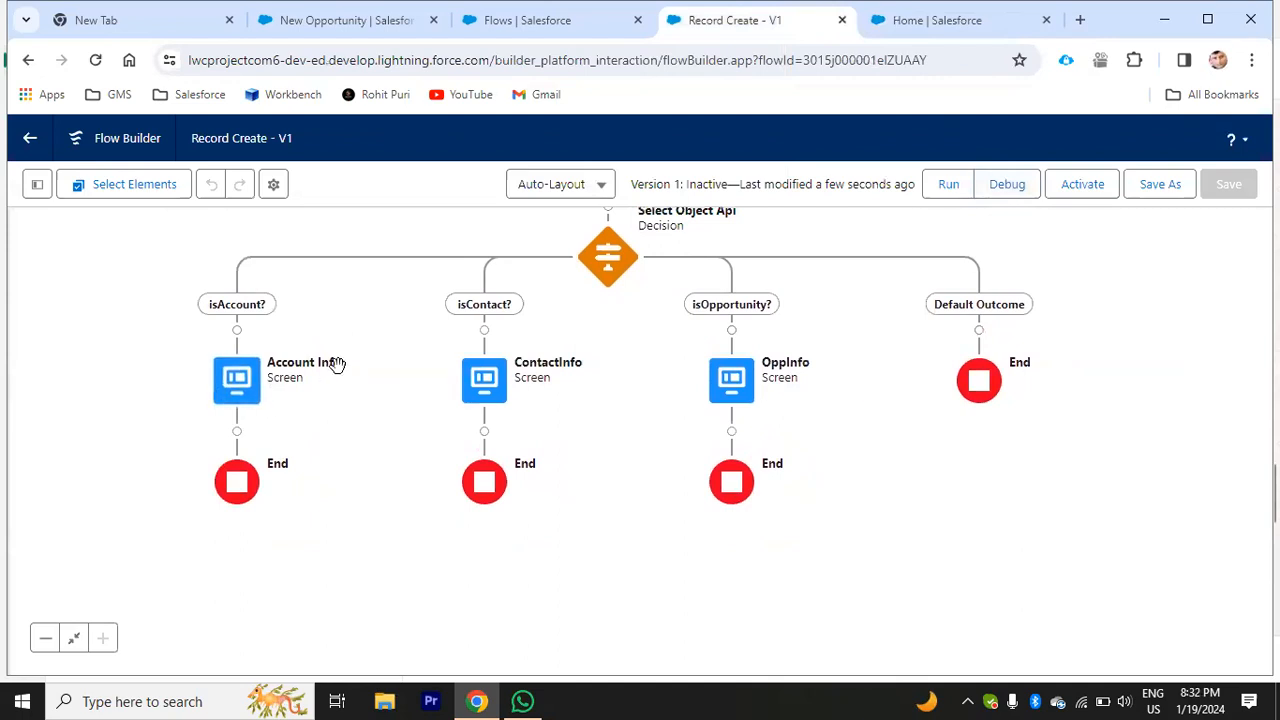
{"action": "scroll", "coordinate": [345, 400], "scroll_direction": "up", "scroll_amount": 2}
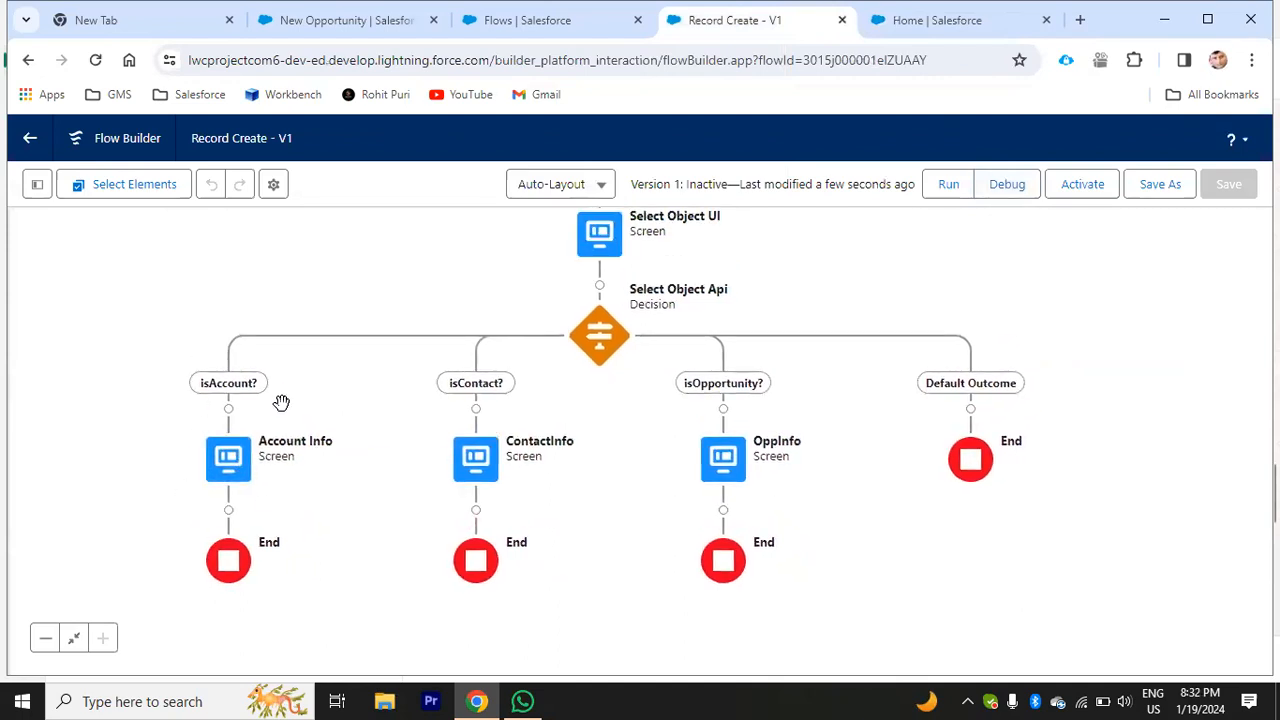
{"action": "left_click_drag", "start_coordinate": [321, 500], "coordinate": [360, 428]}
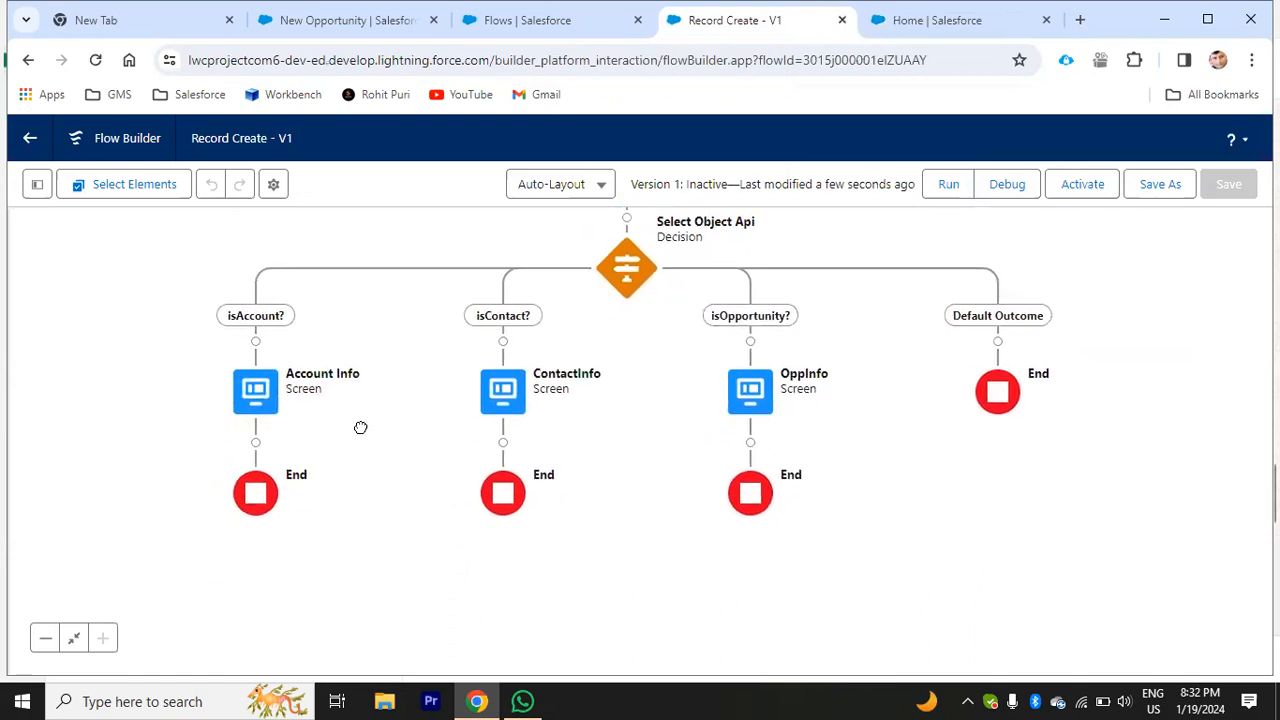
{"action": "left_click", "coordinate": [270, 428]}
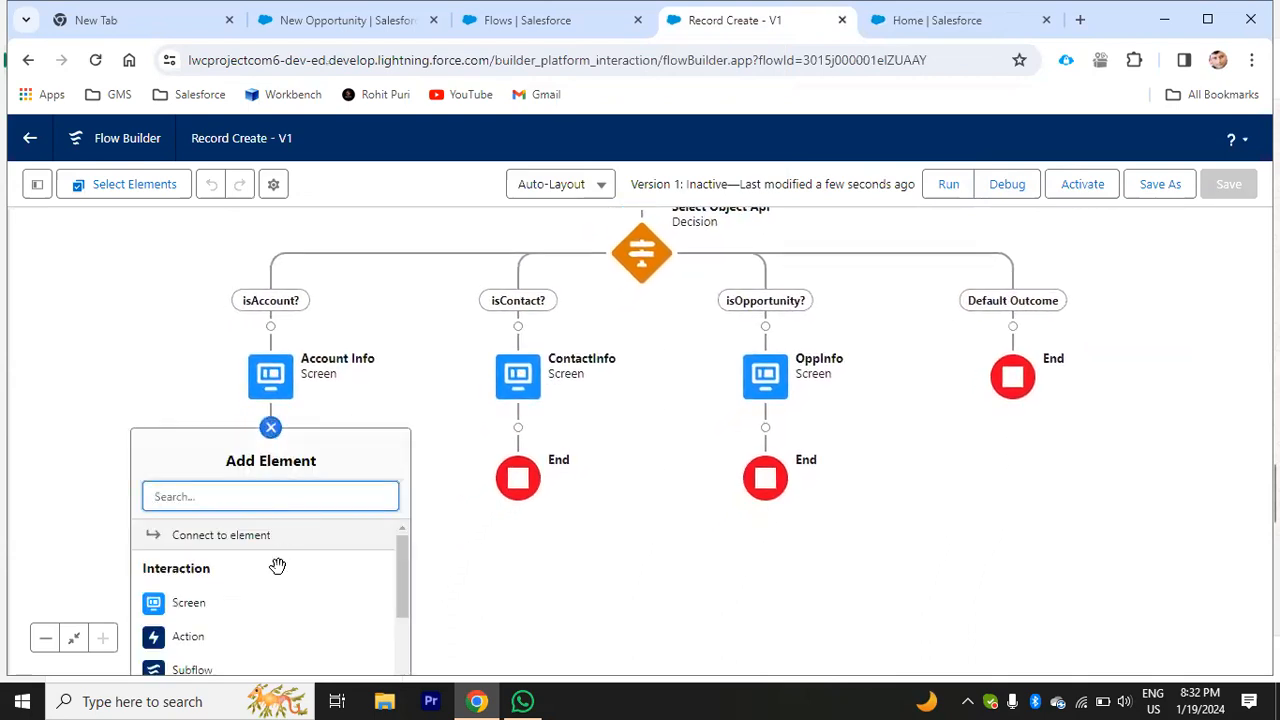
{"action": "scroll", "coordinate": [388, 520], "scroll_direction": "down", "scroll_amount": 1}
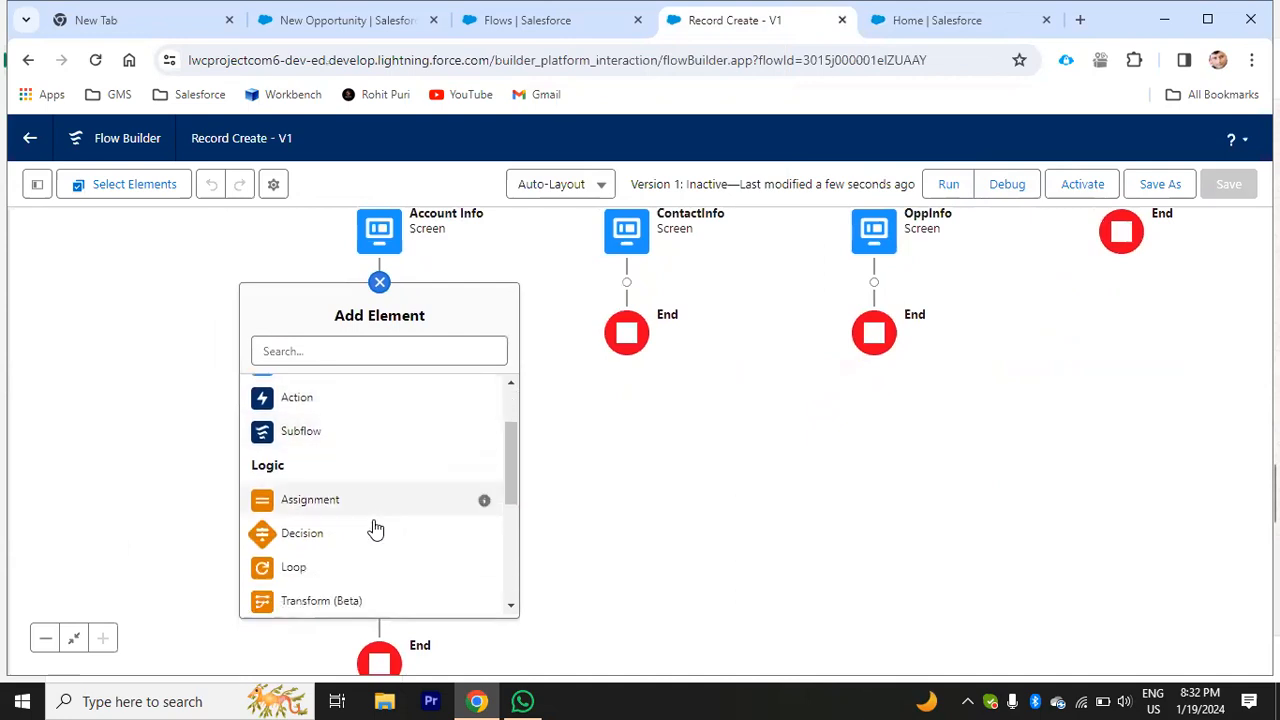
{"action": "scroll", "coordinate": [375, 529], "scroll_direction": "down", "scroll_amount": 3}
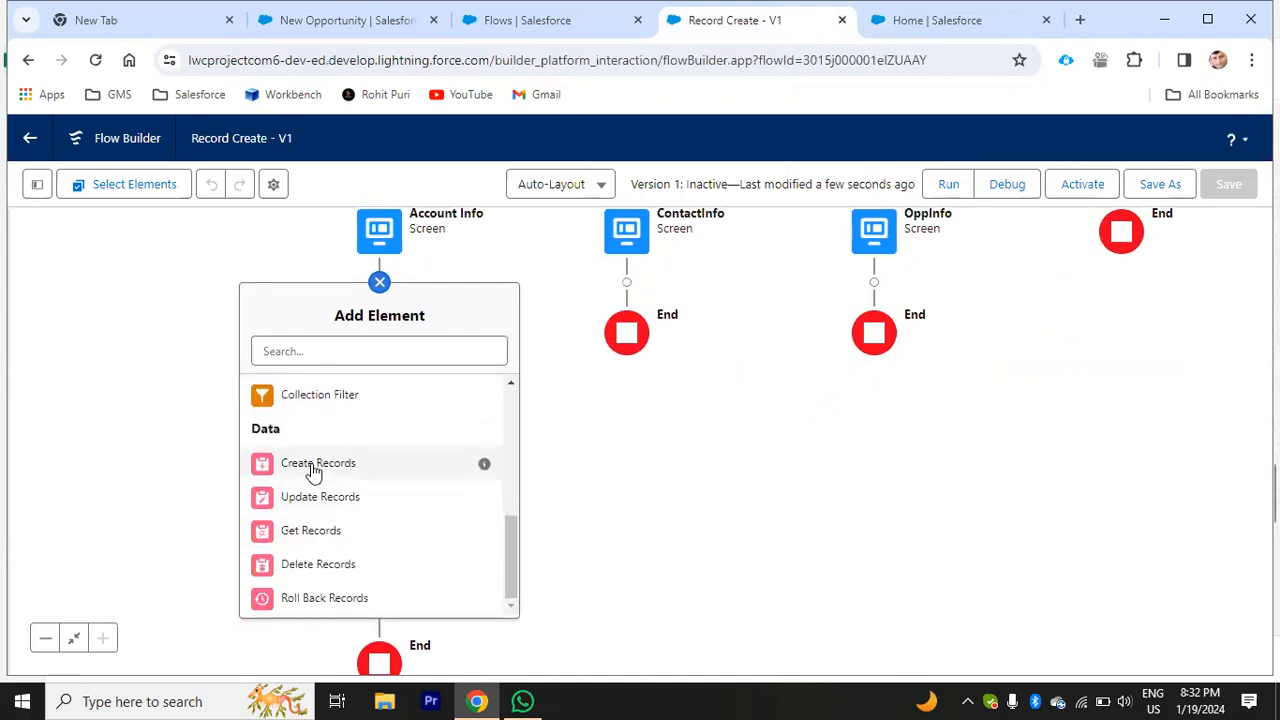
{"action": "left_click", "coordinate": [313, 468]}
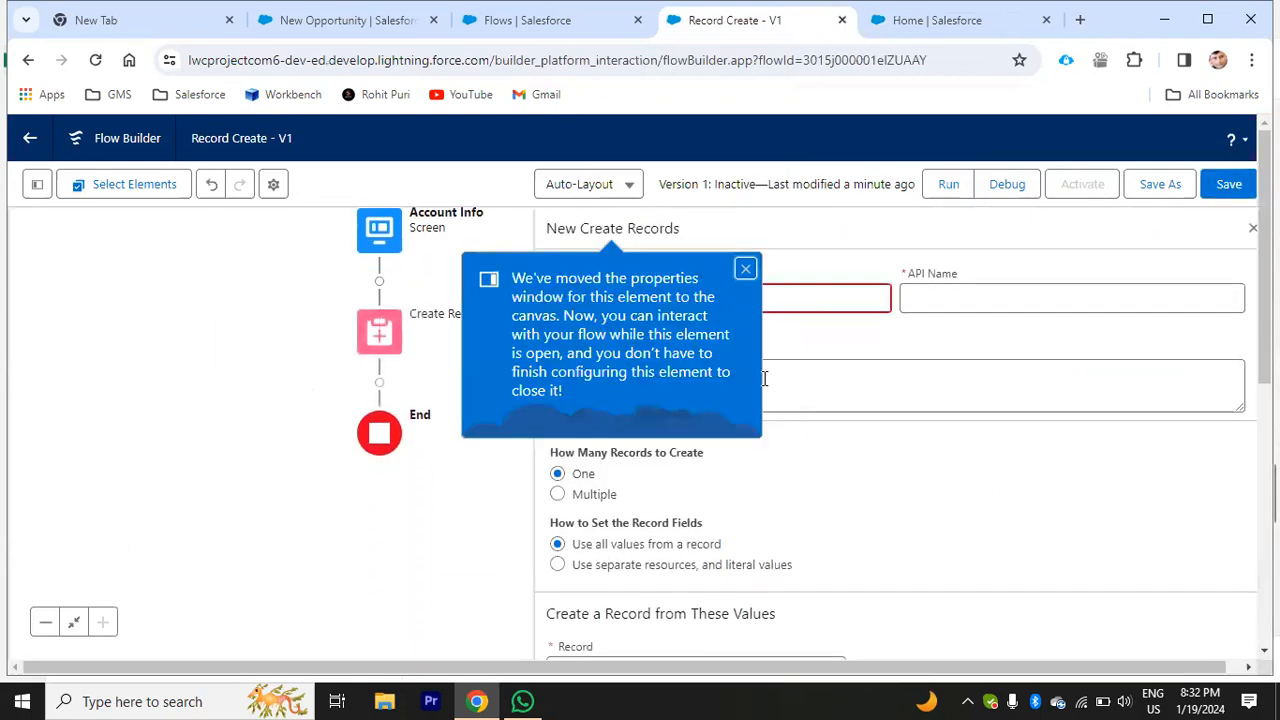
Step: Label the new Create Records element Create Account with the API name Create_Account
{"action": "scroll", "coordinate": [803, 346], "scroll_direction": "down", "scroll_amount": 2}
{"action": "scroll", "coordinate": [789, 363], "scroll_direction": "up", "scroll_amount": 1}
{"action": "left_click", "coordinate": [743, 173]}
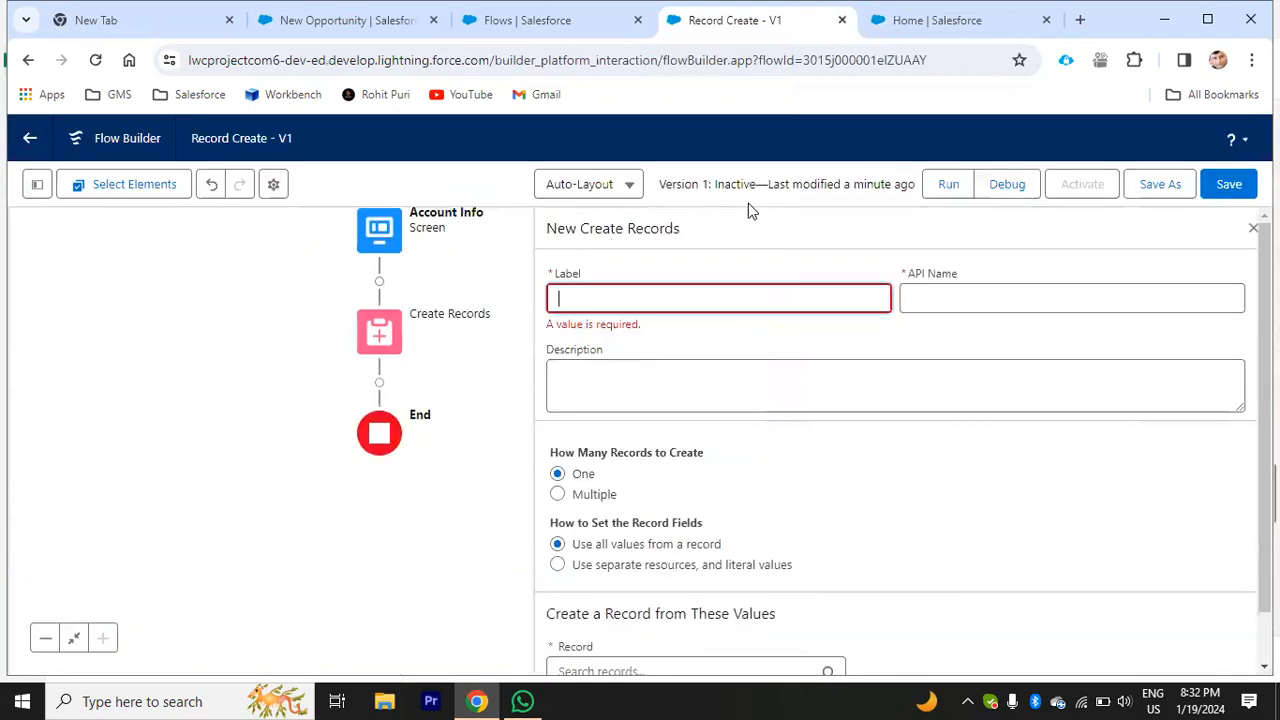
{"action": "type", "text": "Vraete"}
{"action": "key", "text": "BackSpace"}
{"action": "key", "text": "BackSpace"}
{"action": "key", "text": "BackSpace"}
{"action": "key", "text": "BackSpace"}
{"action": "key", "text": "BackSpace"}
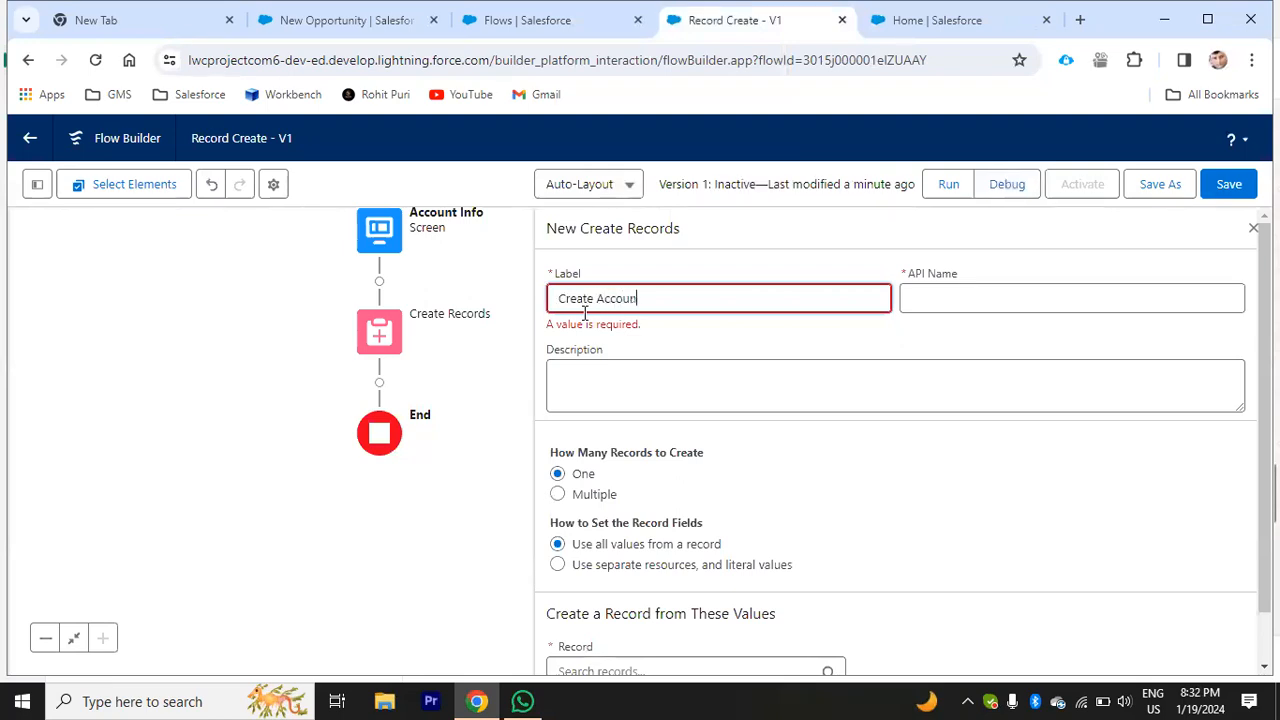
{"action": "left_click", "coordinate": [907, 299]}
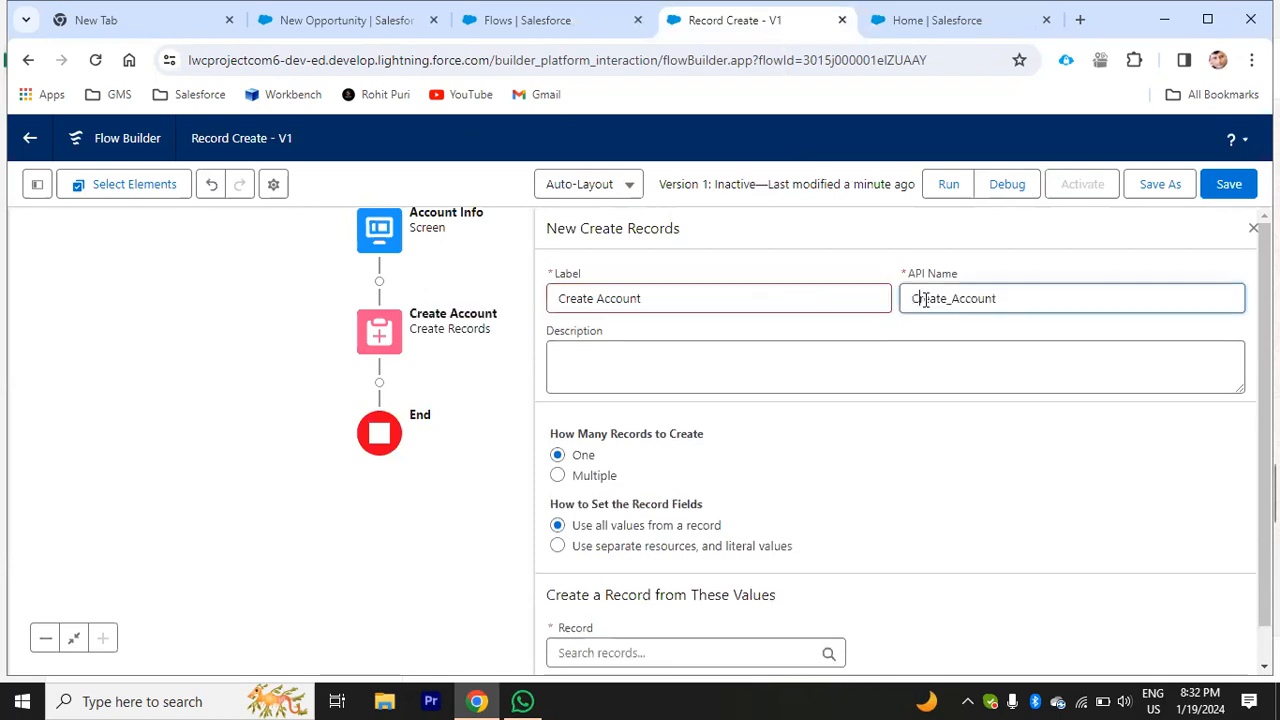
Step: Have the element set record fields from separate resources and literal values, and choose Account as the object to create
{"action": "scroll", "coordinate": [865, 372], "scroll_direction": "down", "scroll_amount": 1}
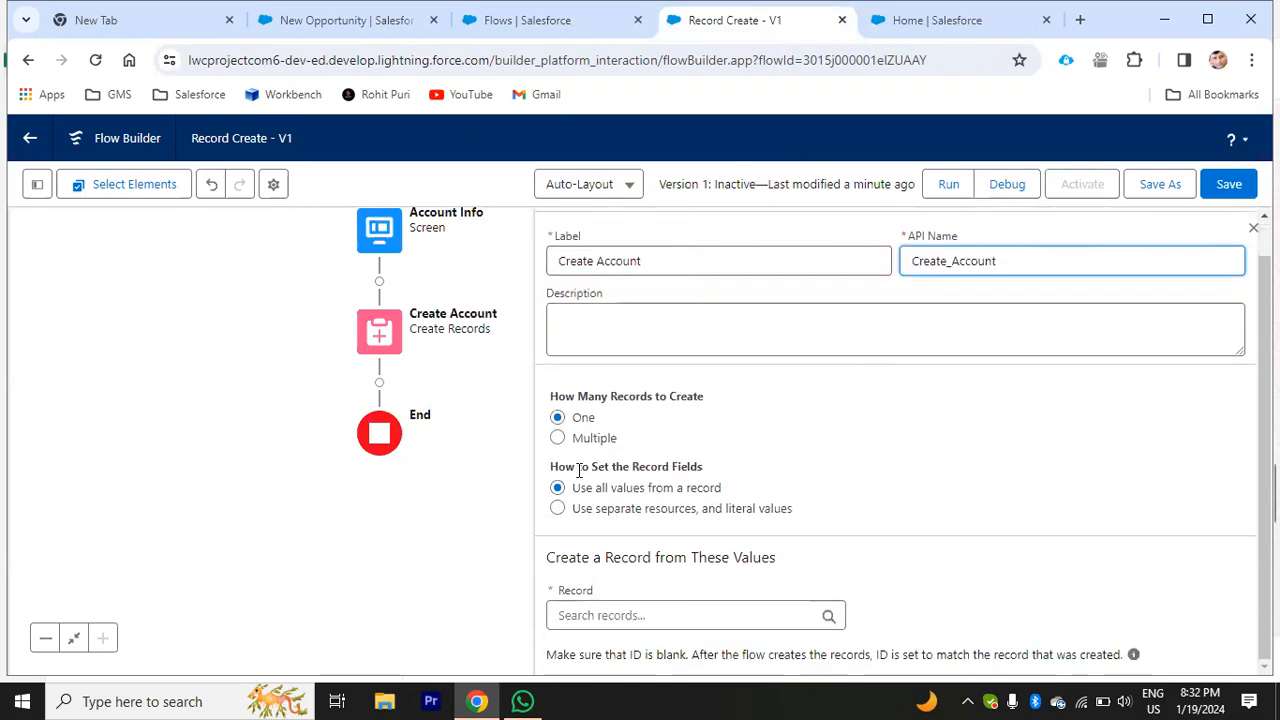
{"action": "left_click", "coordinate": [558, 509]}
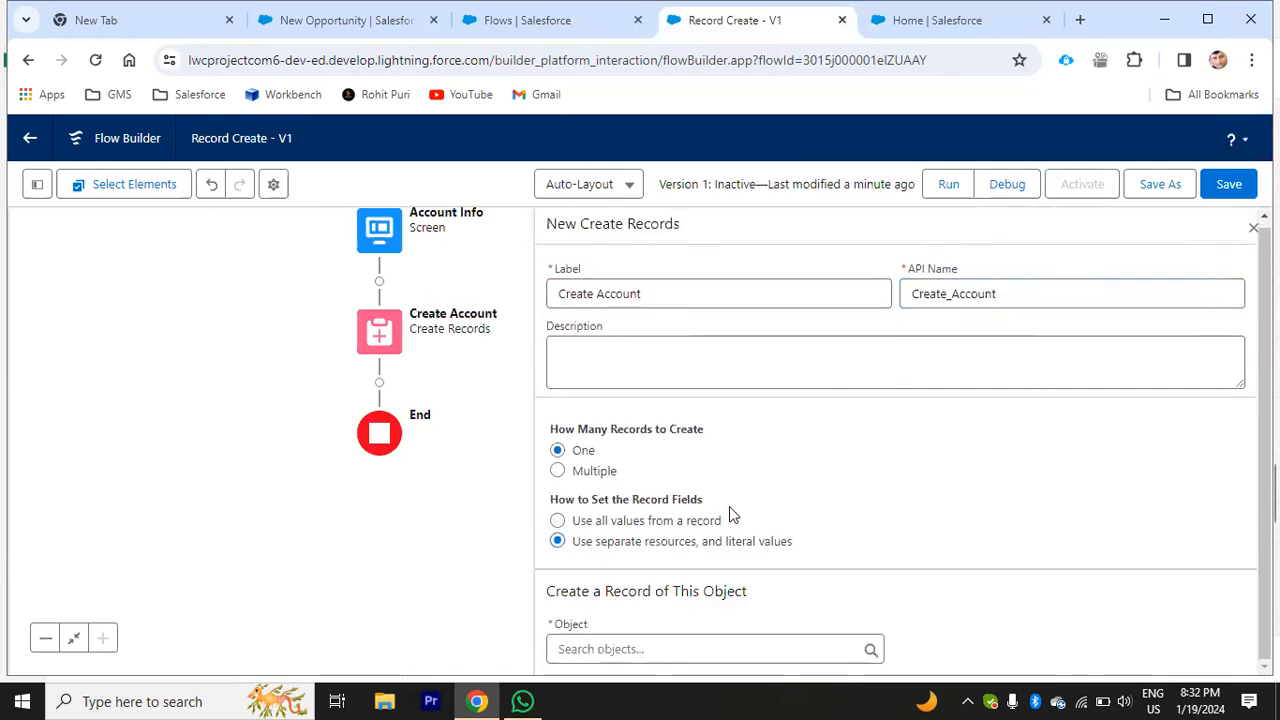
{"action": "left_click", "coordinate": [665, 646]}
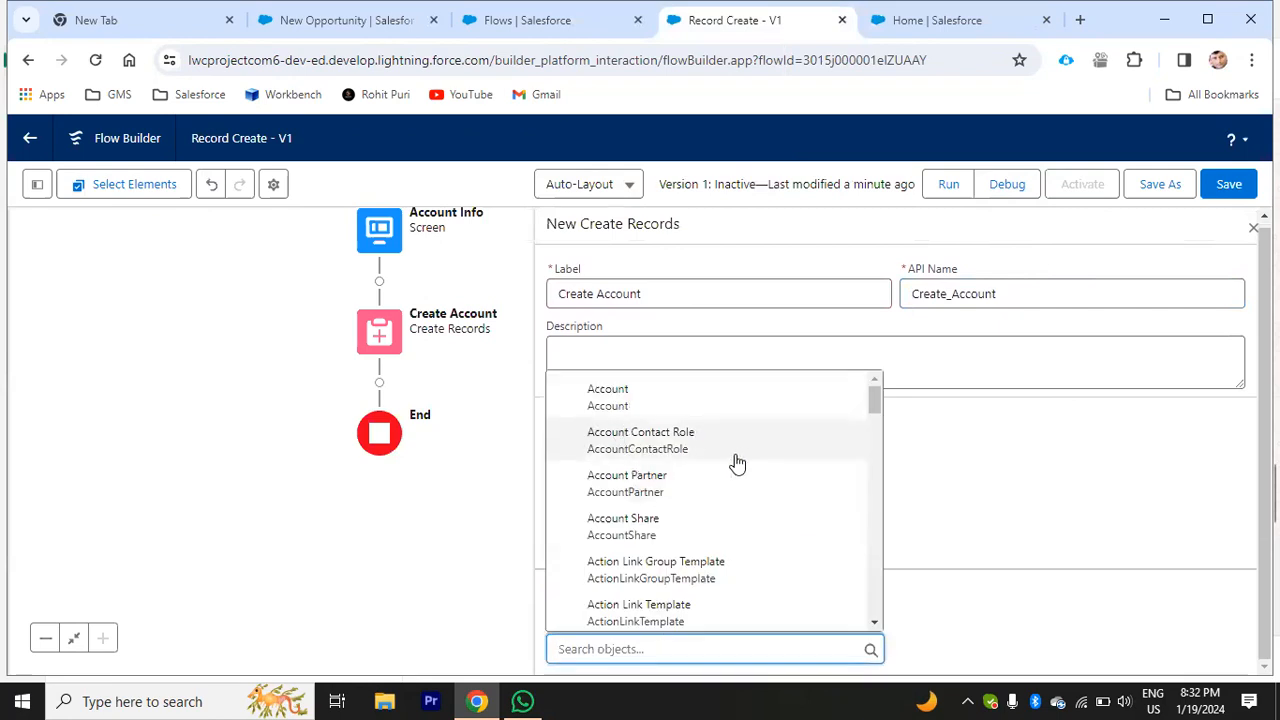
{"action": "left_click", "coordinate": [726, 398]}
{"action": "scroll", "coordinate": [877, 412], "scroll_direction": "down", "scroll_amount": 3}
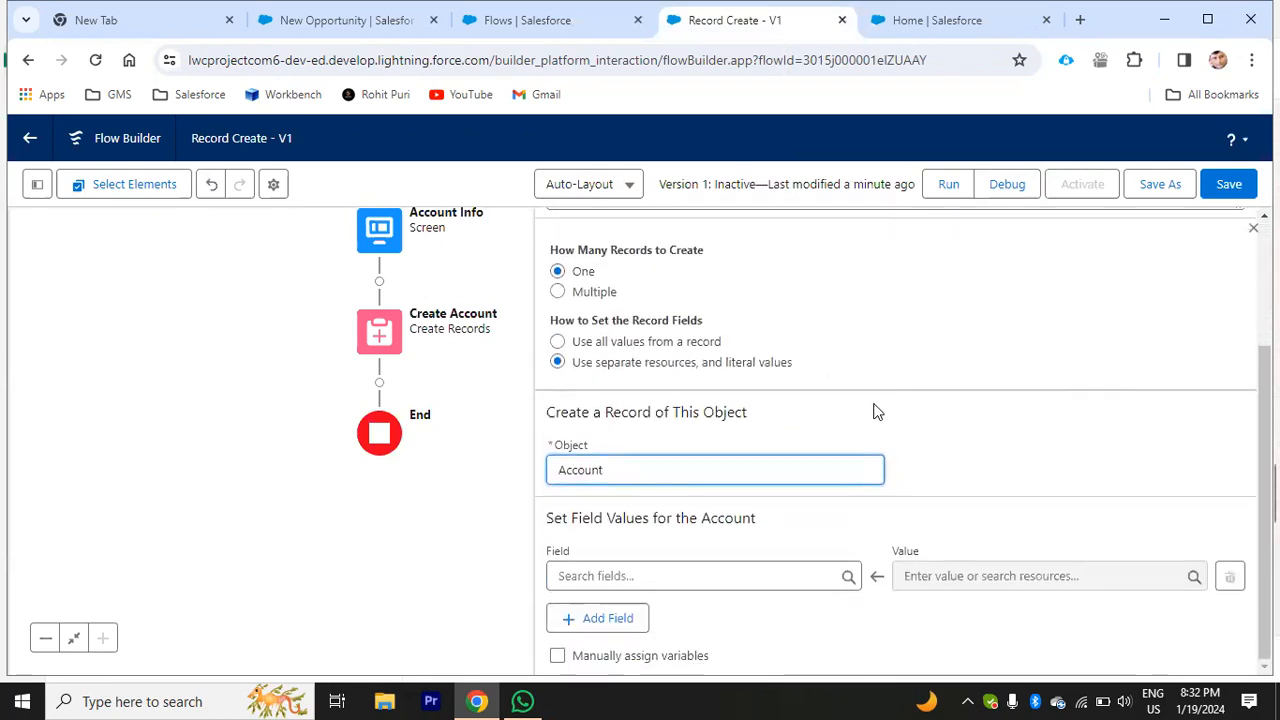
Step: Map the account's Name field to the Account_Name screen component
{"action": "left_click", "coordinate": [653, 580]}
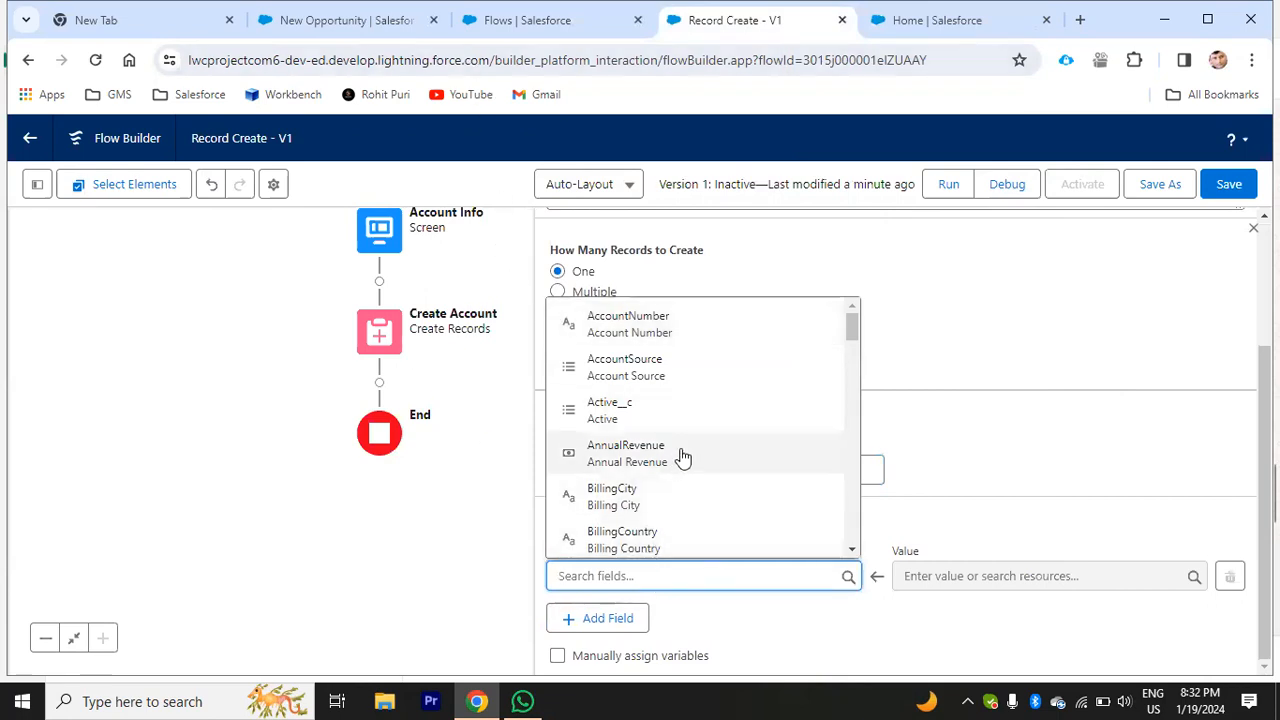
{"action": "scroll", "coordinate": [668, 420], "scroll_direction": "down", "scroll_amount": 1}
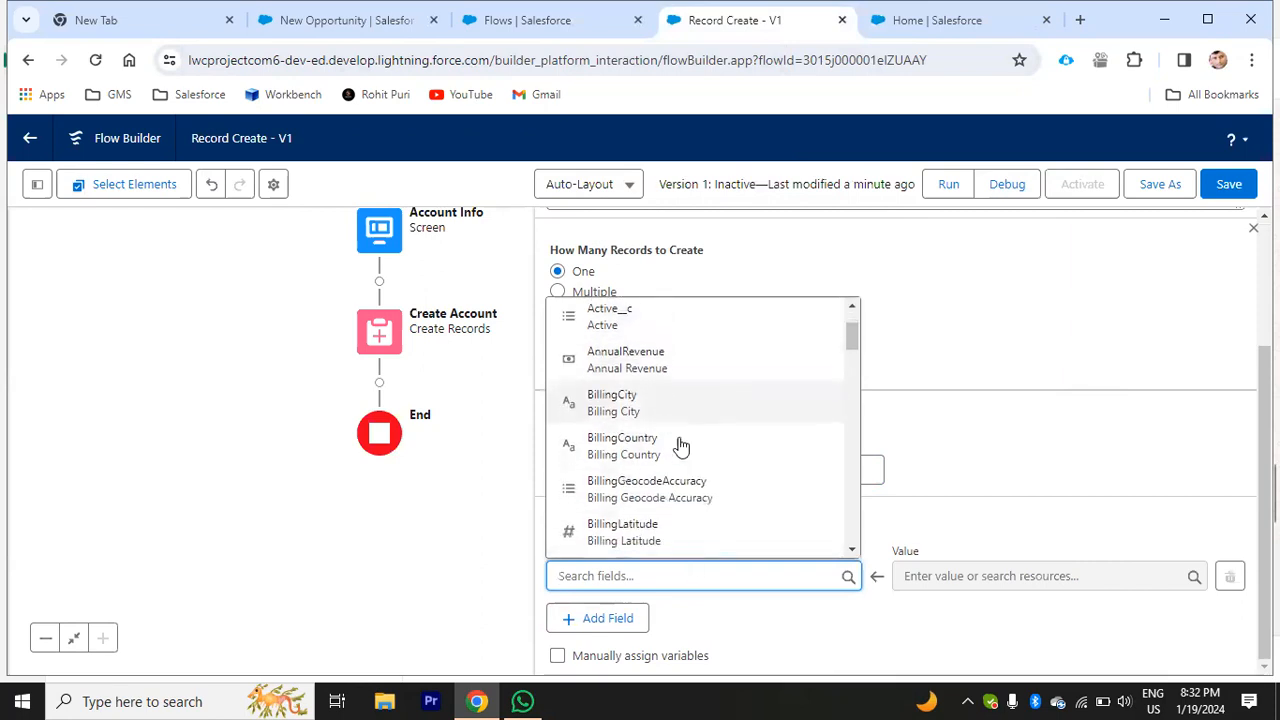
{"action": "type", "text": "name"}
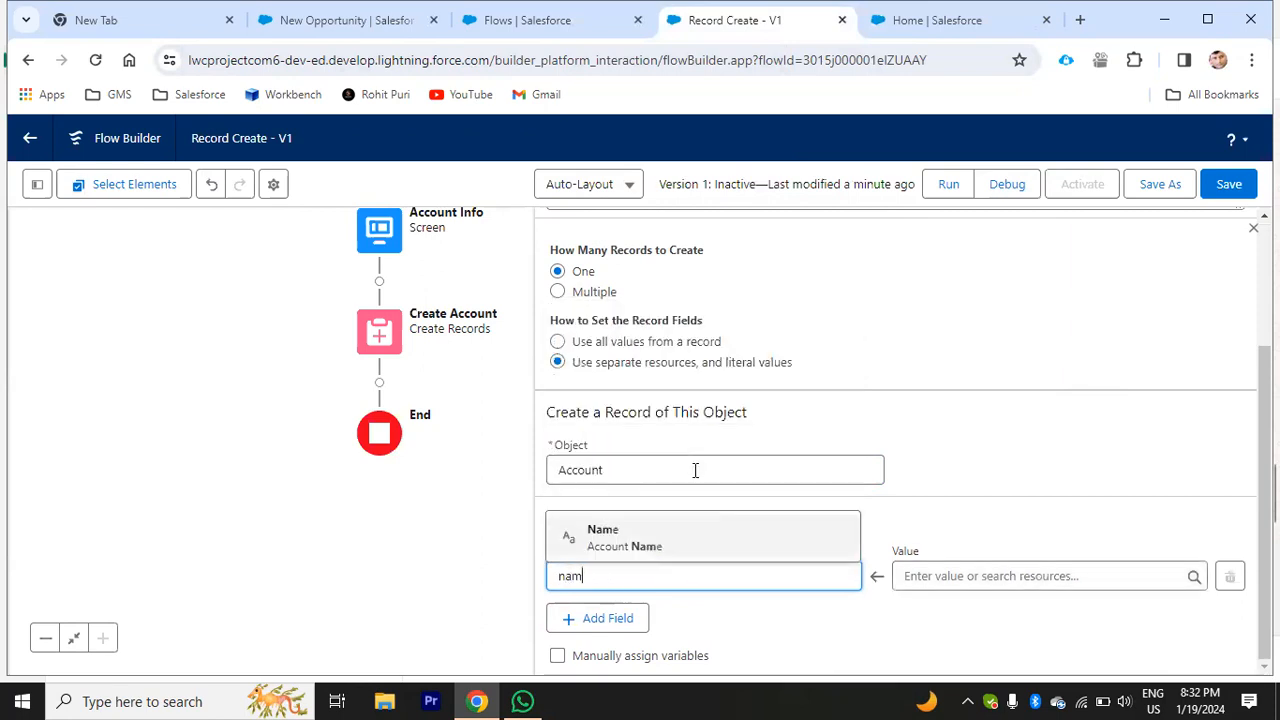
{"action": "left_click", "coordinate": [694, 546]}
{"action": "left_click", "coordinate": [951, 578]}
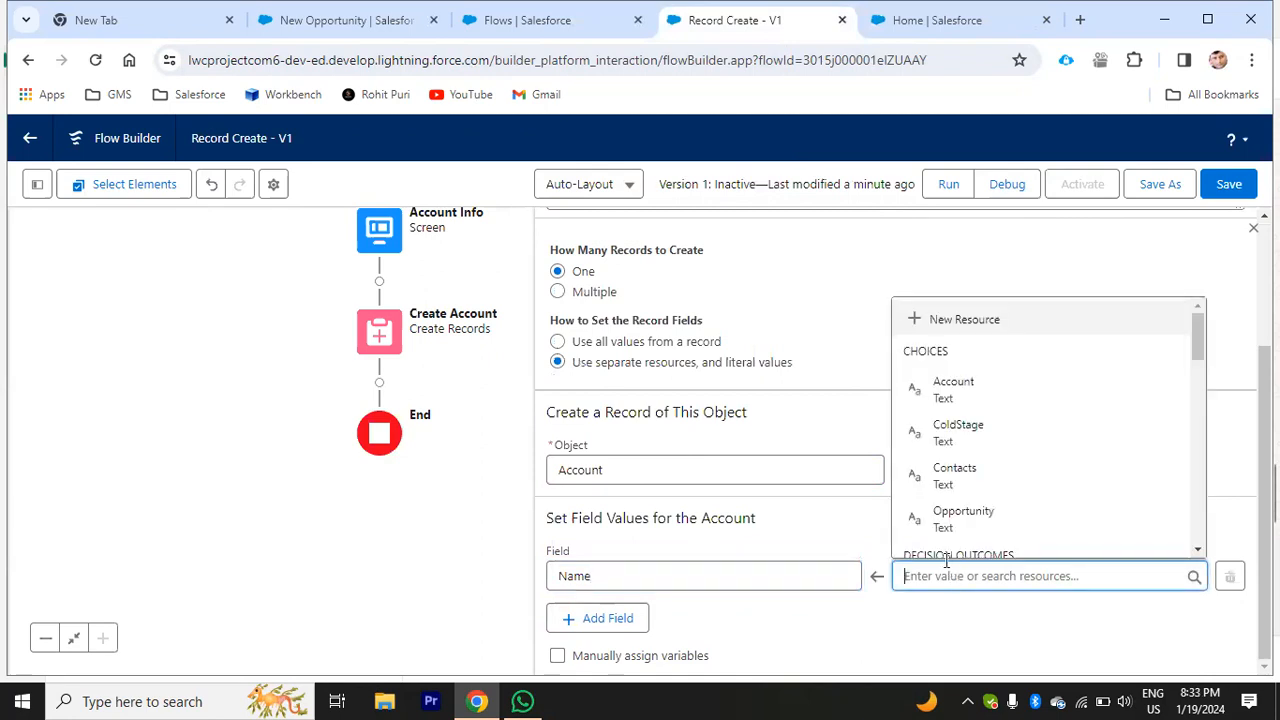
{"action": "scroll", "coordinate": [1005, 460], "scroll_direction": "down", "scroll_amount": 2}
{"action": "scroll", "coordinate": [1005, 453], "scroll_direction": "down", "scroll_amount": 2}
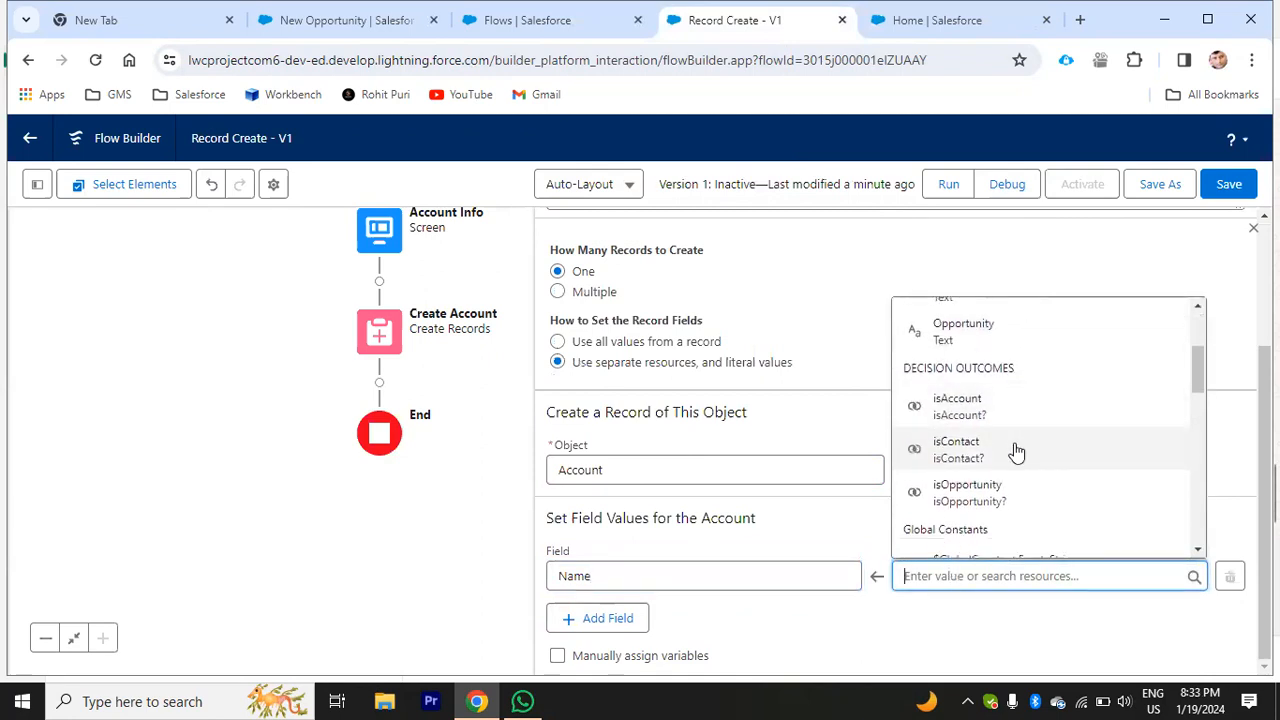
{"action": "scroll", "coordinate": [1008, 420], "scroll_direction": "down", "scroll_amount": 3}
{"action": "scroll", "coordinate": [1013, 452], "scroll_direction": "down", "scroll_amount": 1}
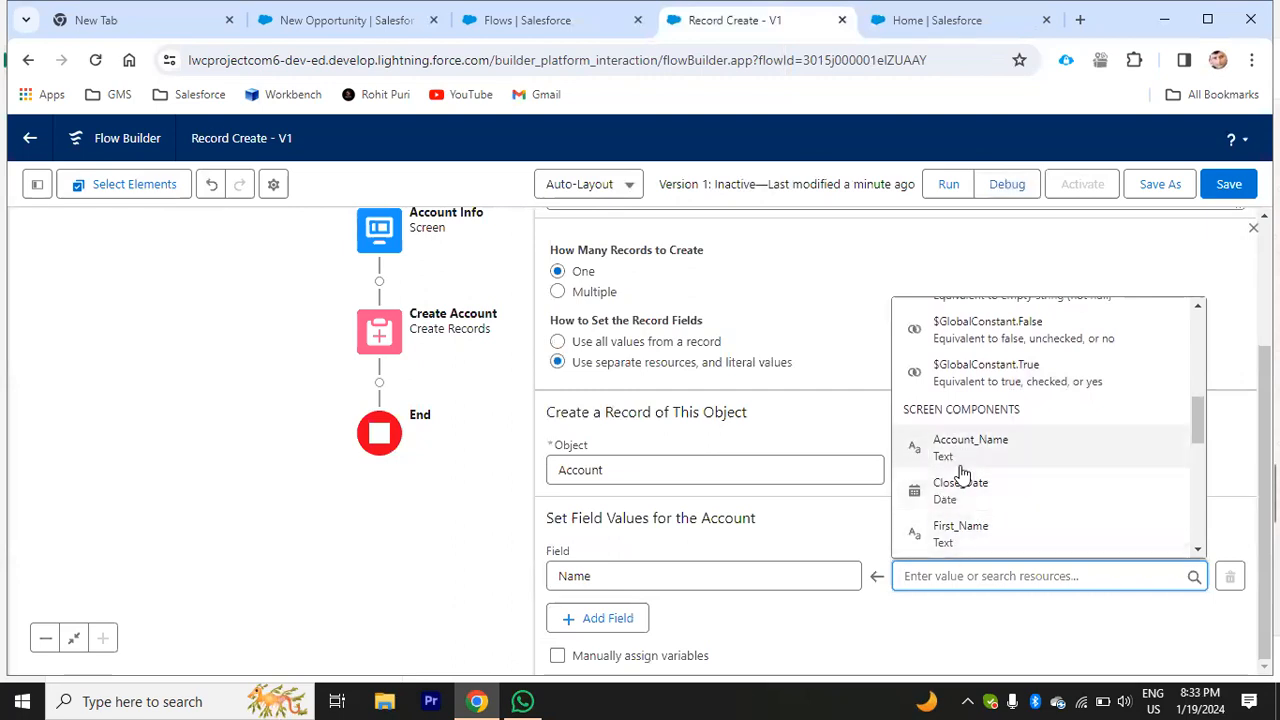
{"action": "left_click", "coordinate": [975, 453]}
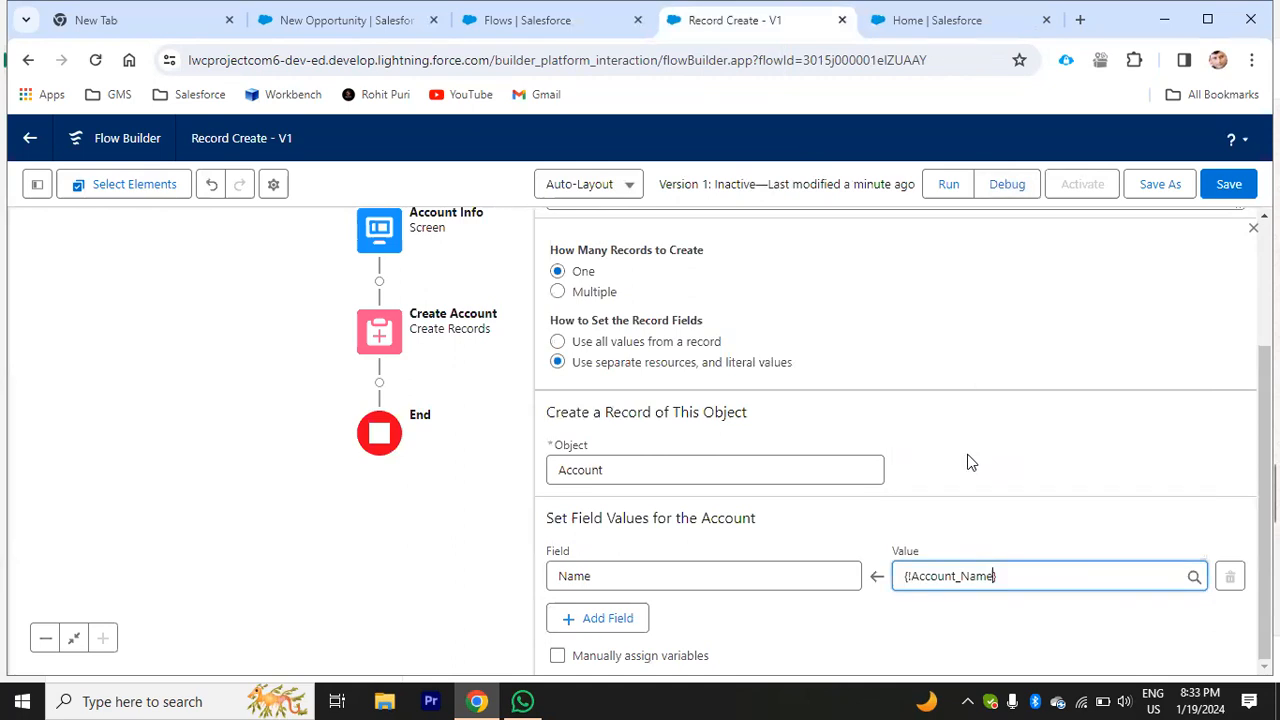
{"action": "left_click", "coordinate": [950, 533]}
Step: Add a second field mapping that sets the account's Rating from the Rating screen component, and close the element's settings
{"action": "left_click", "coordinate": [633, 620]}
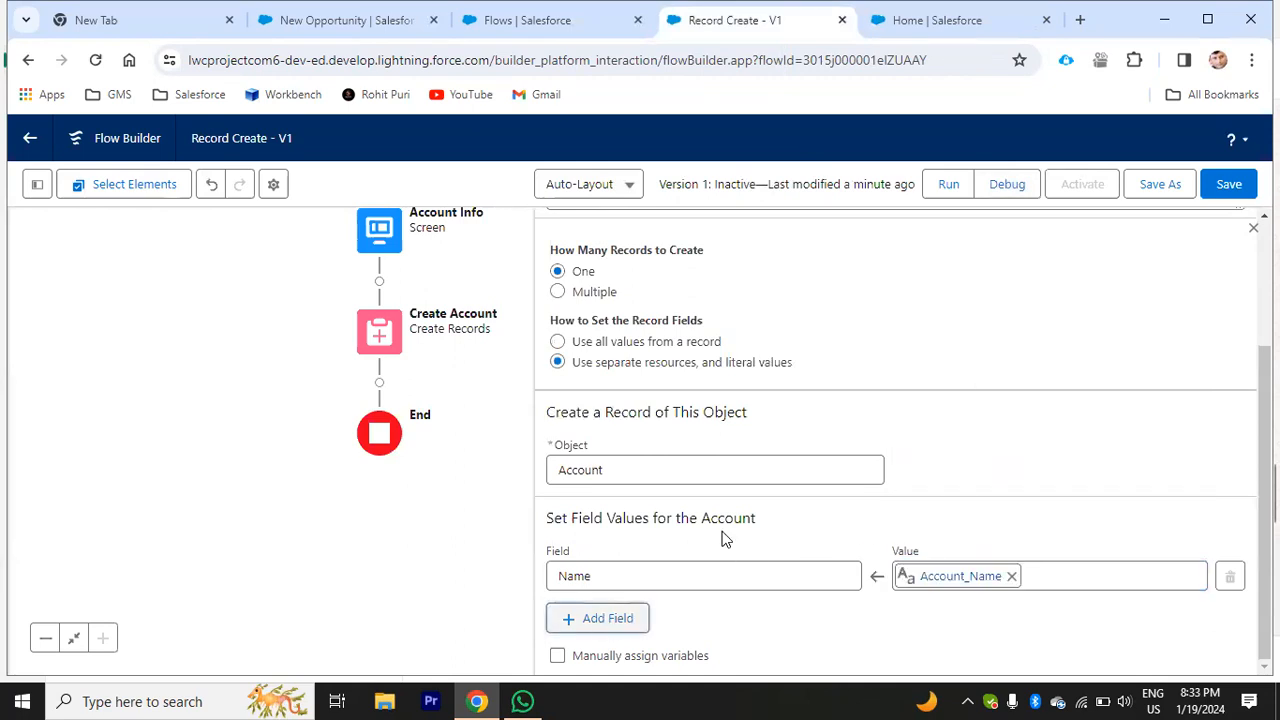
{"action": "left_click", "coordinate": [634, 575]}
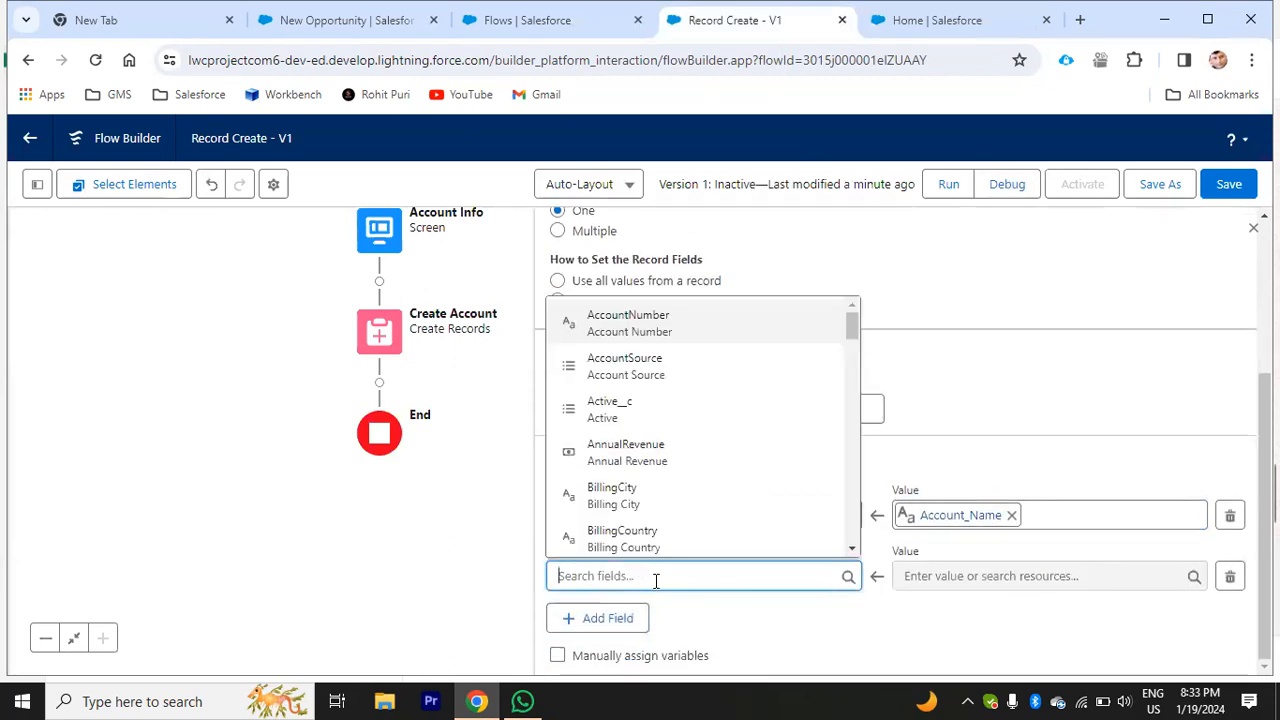
{"action": "type", "text": "rat"}
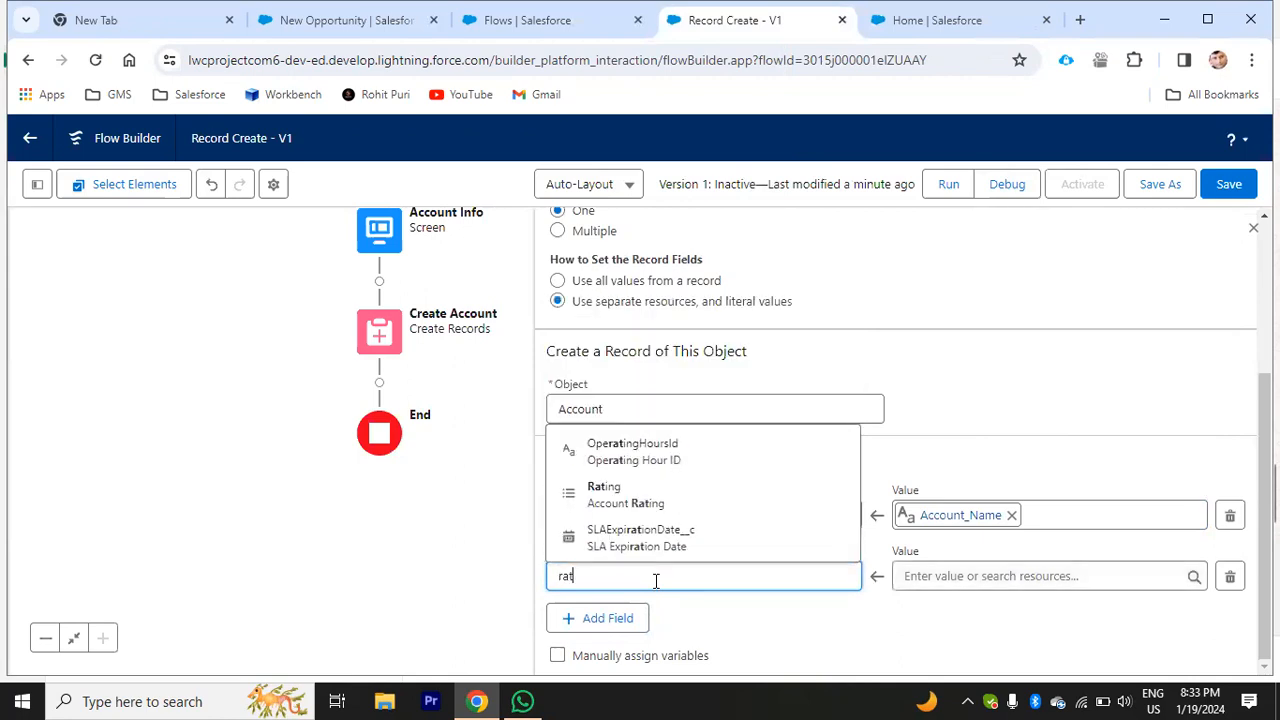
{"action": "left_click", "coordinate": [720, 495]}
{"action": "left_click", "coordinate": [944, 580]}
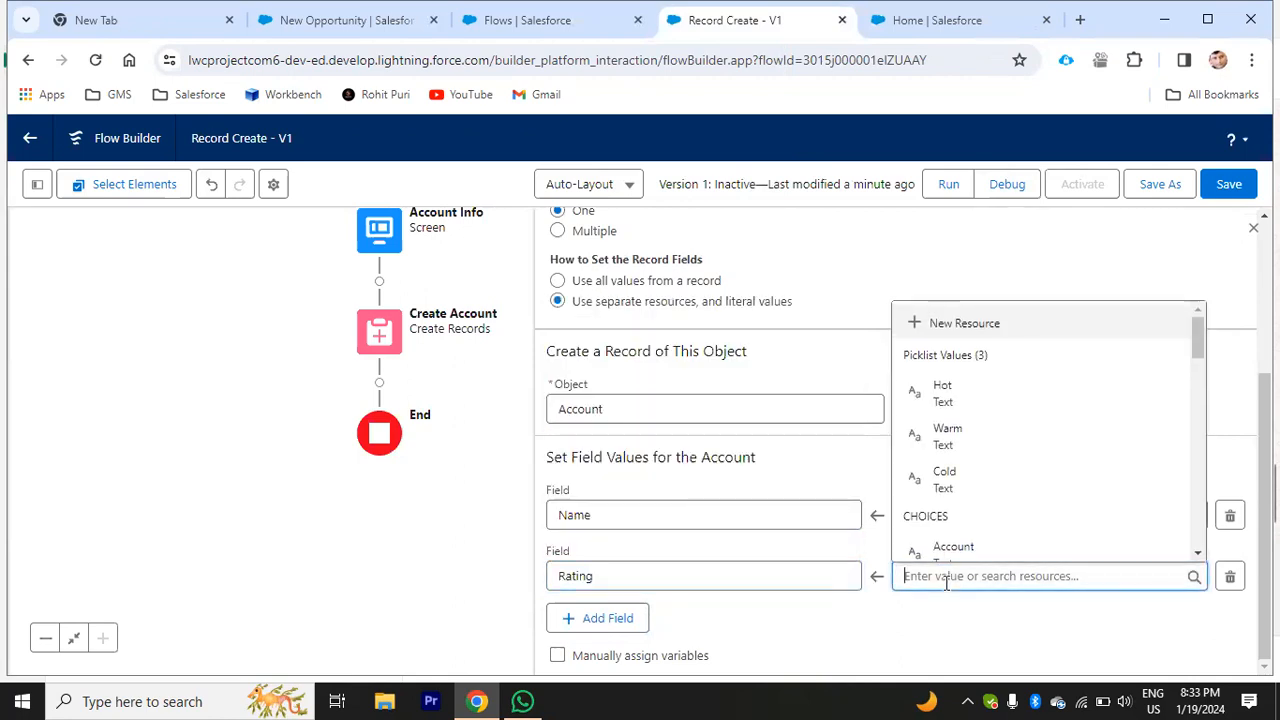
{"action": "type", "text": "rat"}
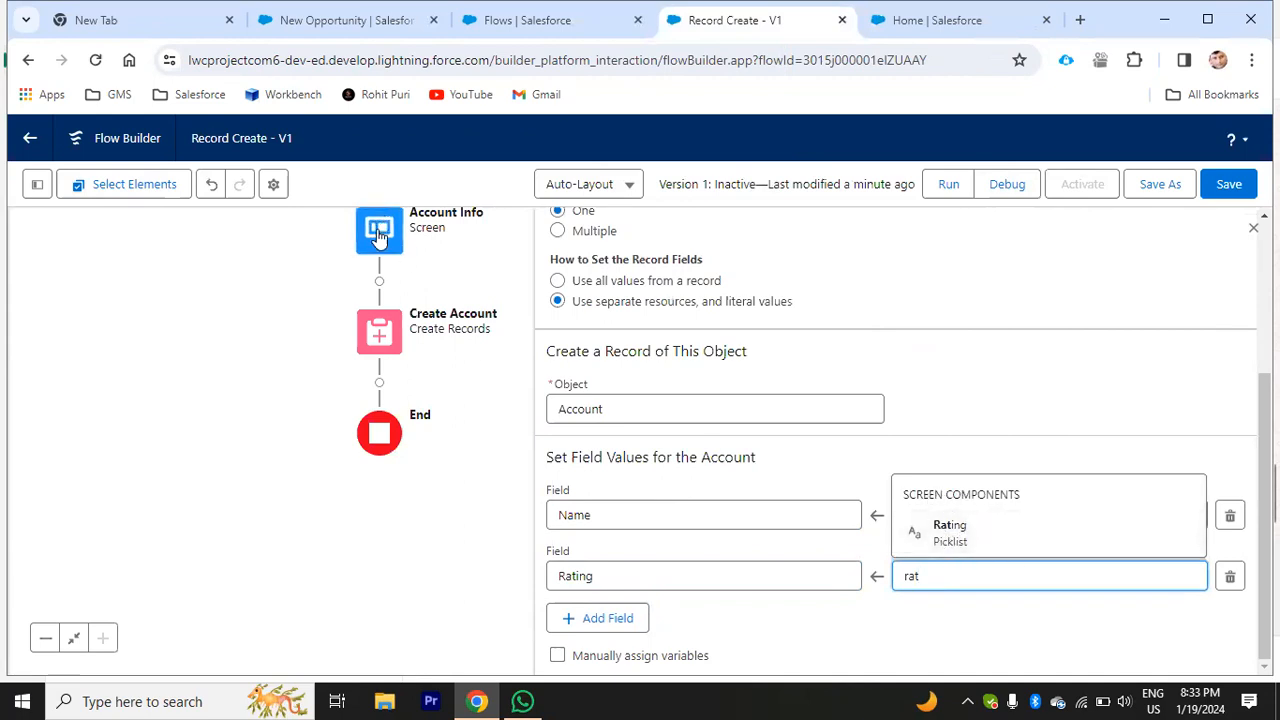
{"action": "left_click", "coordinate": [953, 537]}
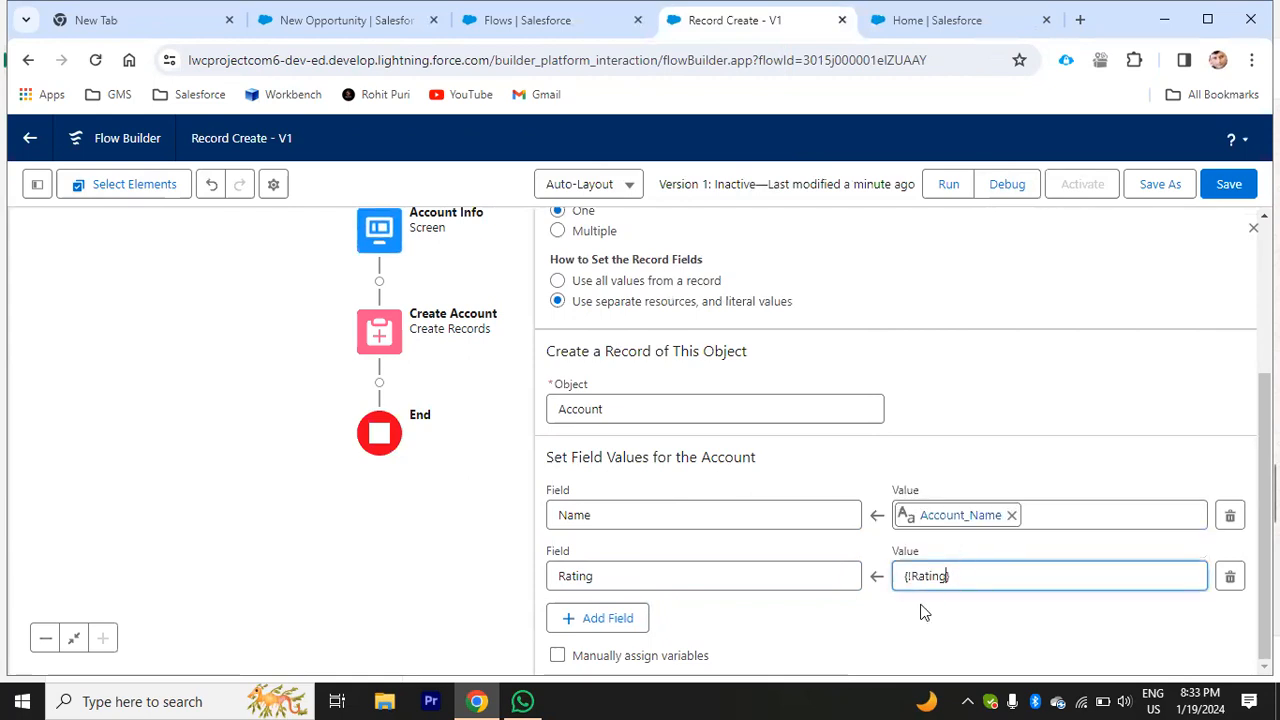
{"action": "left_click", "coordinate": [994, 574]}
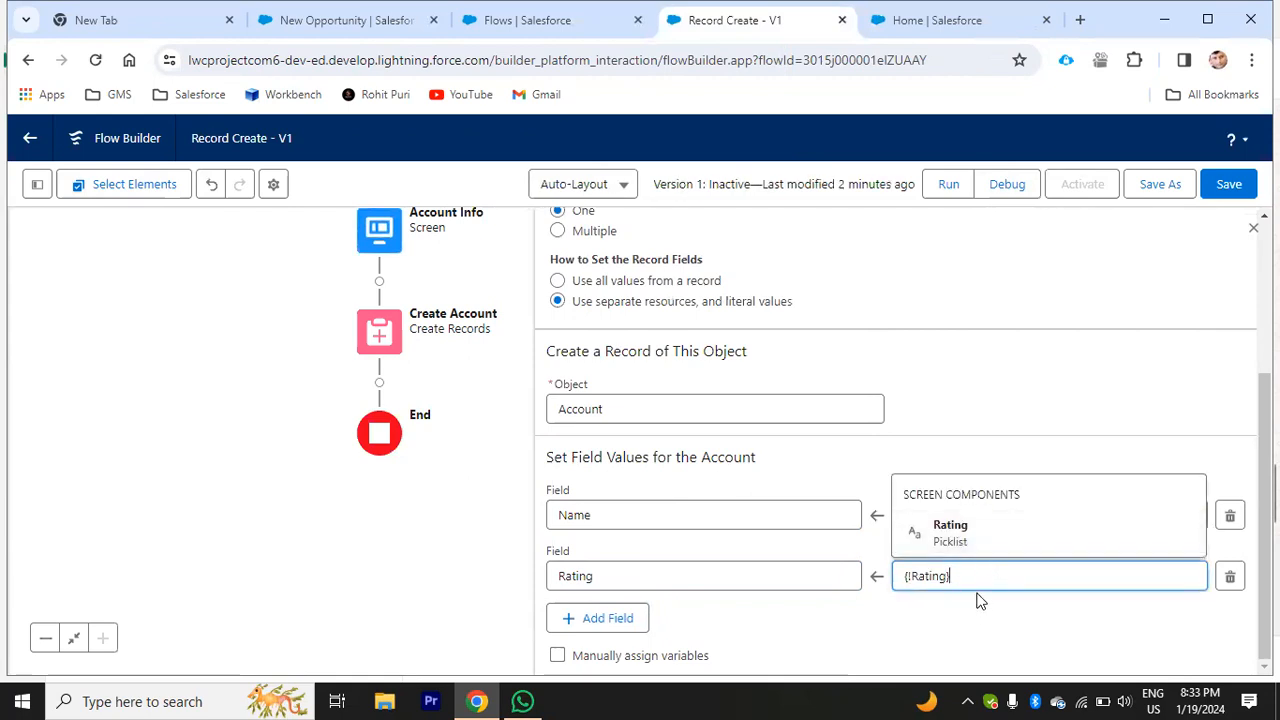
{"action": "left_click", "coordinate": [580, 575]}
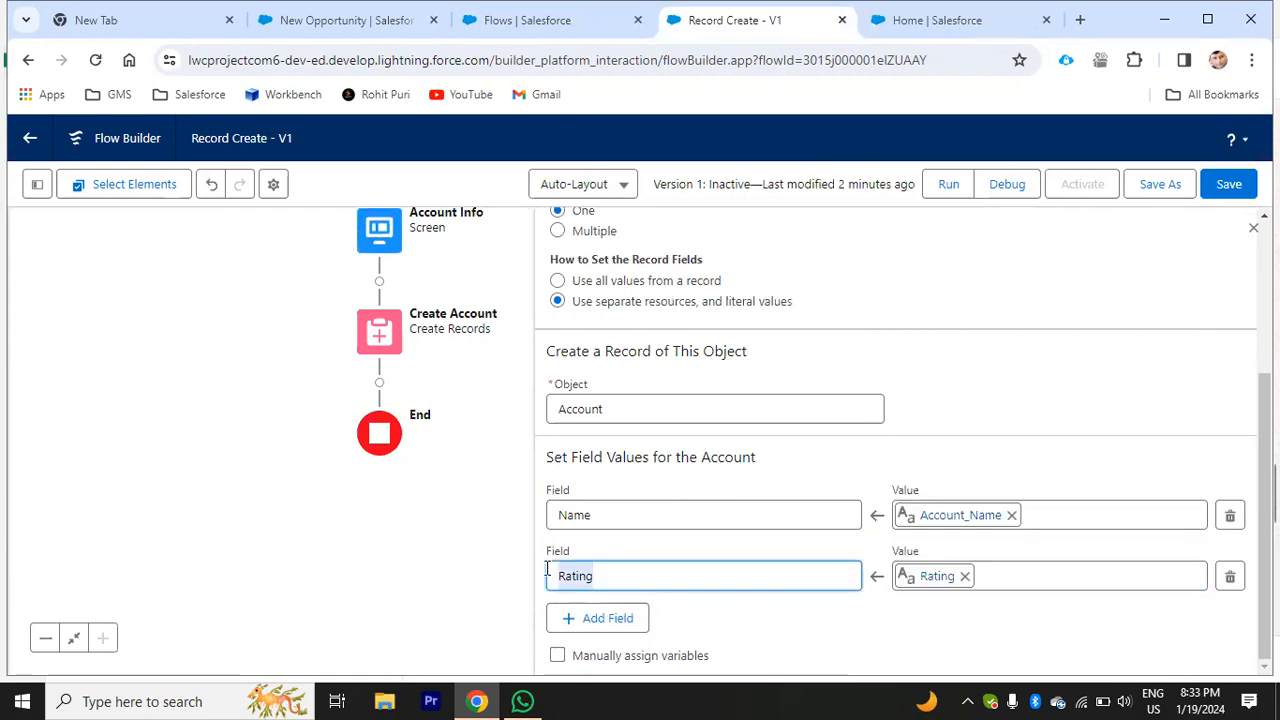
{"action": "left_click", "coordinate": [795, 642]}
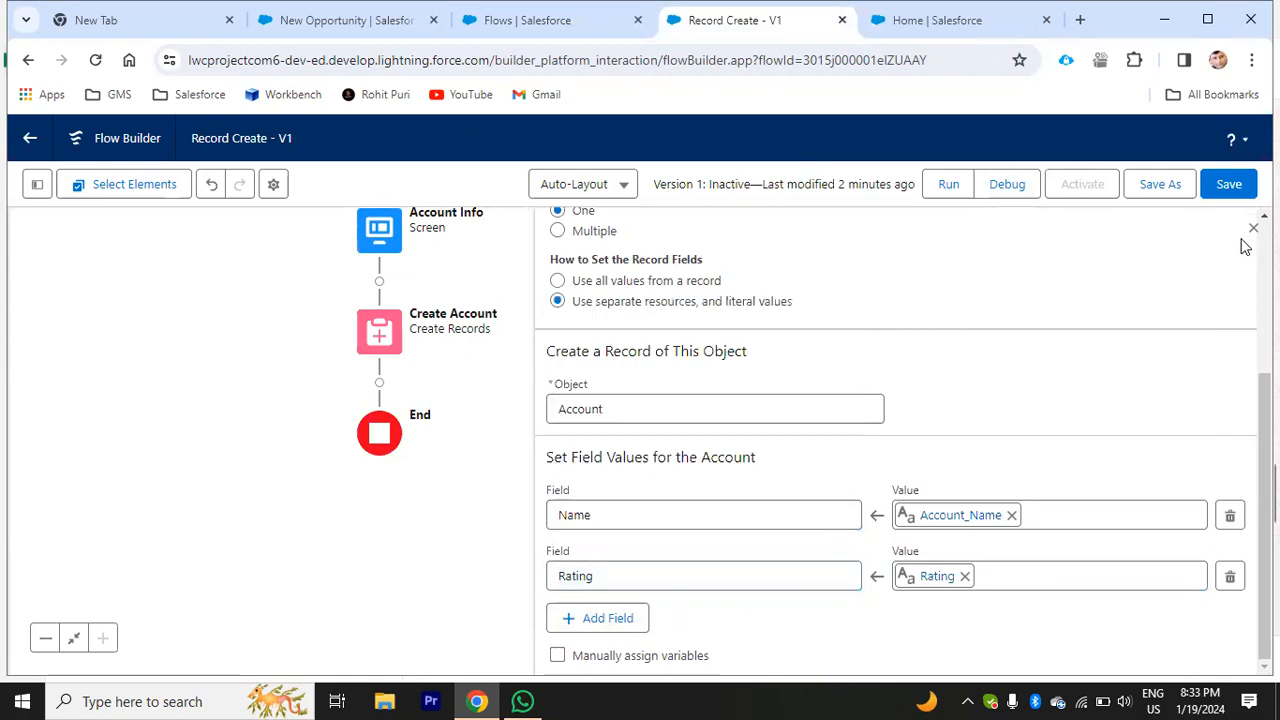
{"action": "left_click", "coordinate": [523, 477]}
Step: Add a Create Records element after the ContactInfo screen, labelled Opp Craete with the API name Opp_Craete
{"action": "scroll", "coordinate": [540, 530], "scroll_direction": "up", "scroll_amount": 3}
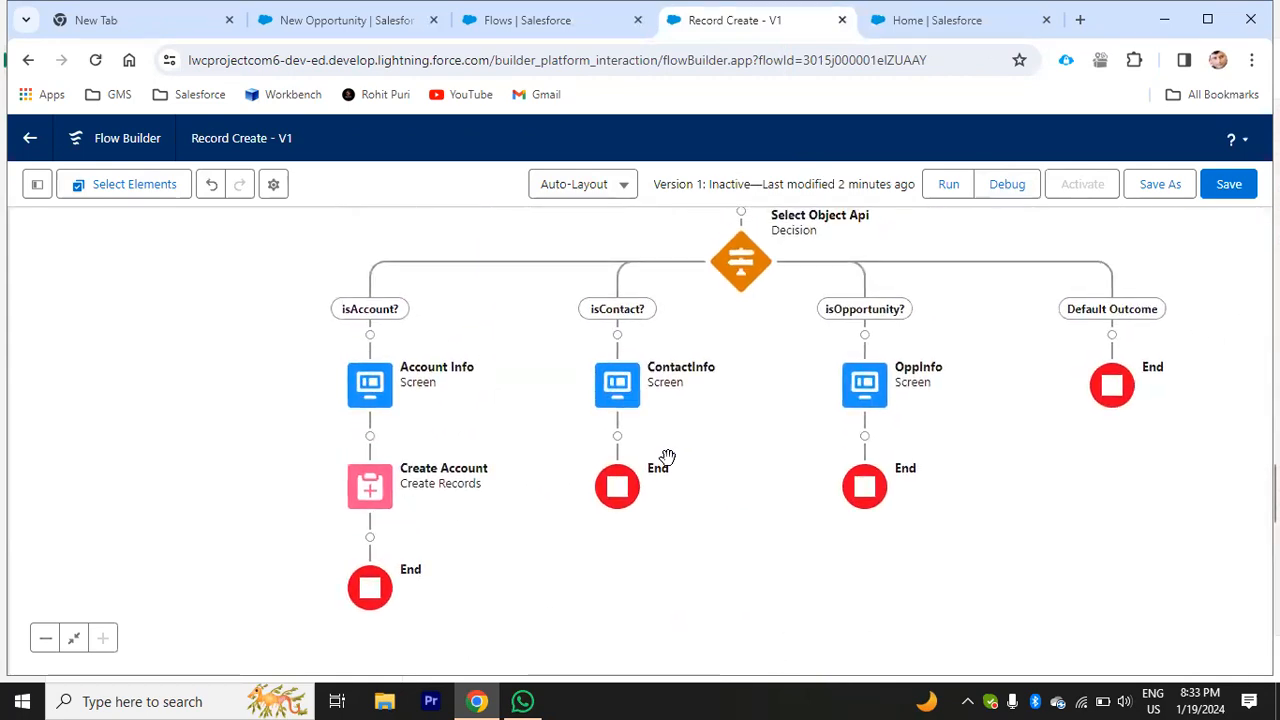
{"action": "left_click", "coordinate": [618, 437]}
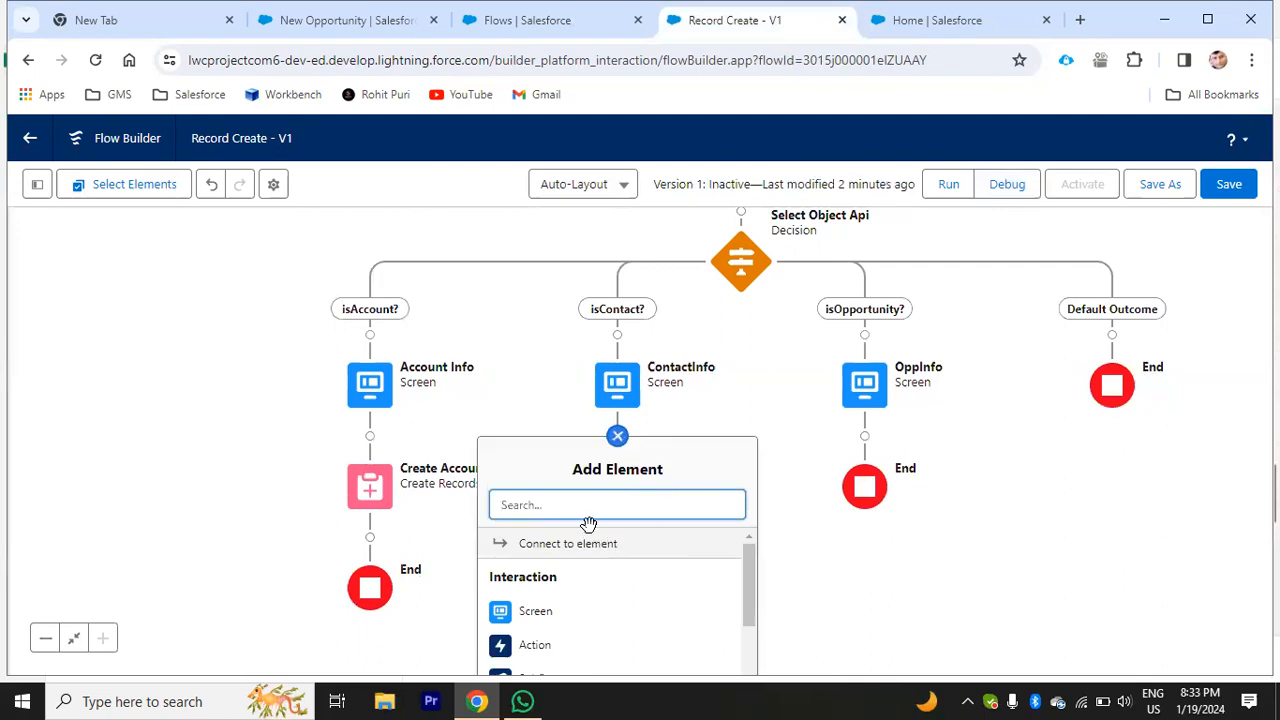
{"action": "scroll", "coordinate": [583, 586], "scroll_direction": "down", "scroll_amount": 3}
{"action": "scroll", "coordinate": [585, 600], "scroll_direction": "down", "scroll_amount": 4}
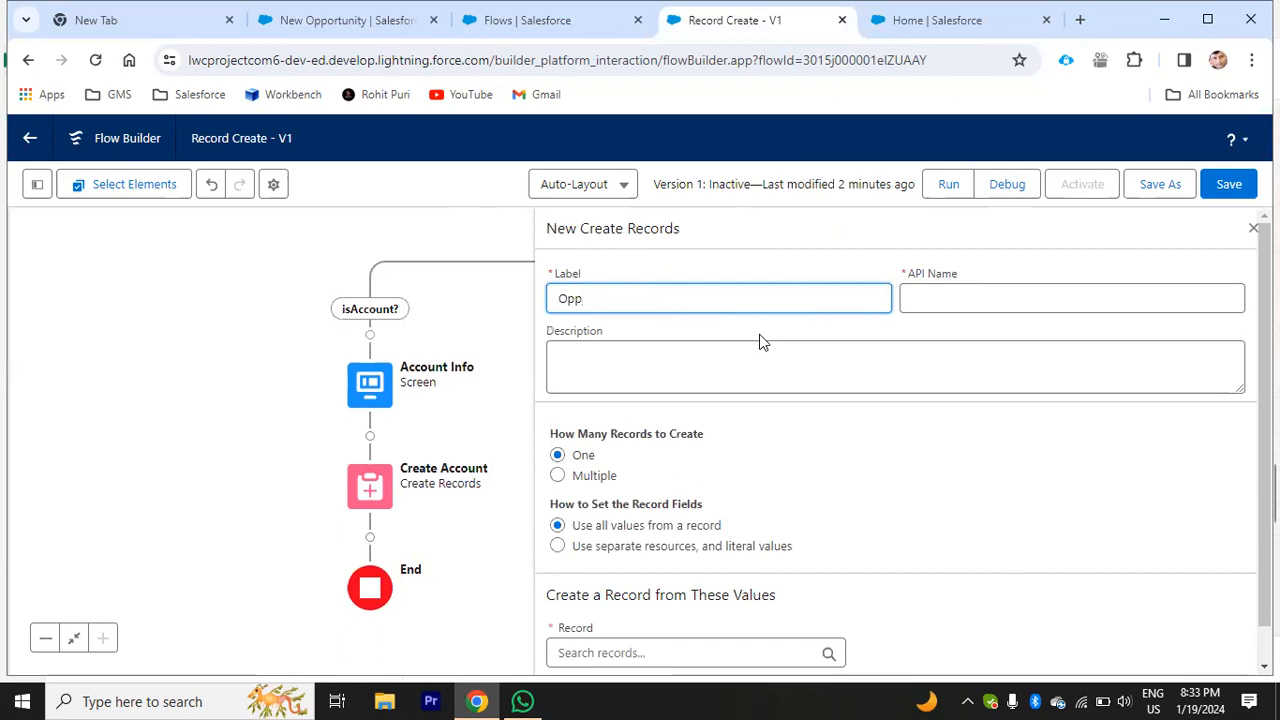
{"action": "type", "text": "Cr"}
{"action": "left_click", "coordinate": [1051, 299]}
{"action": "left_click", "coordinate": [894, 366]}
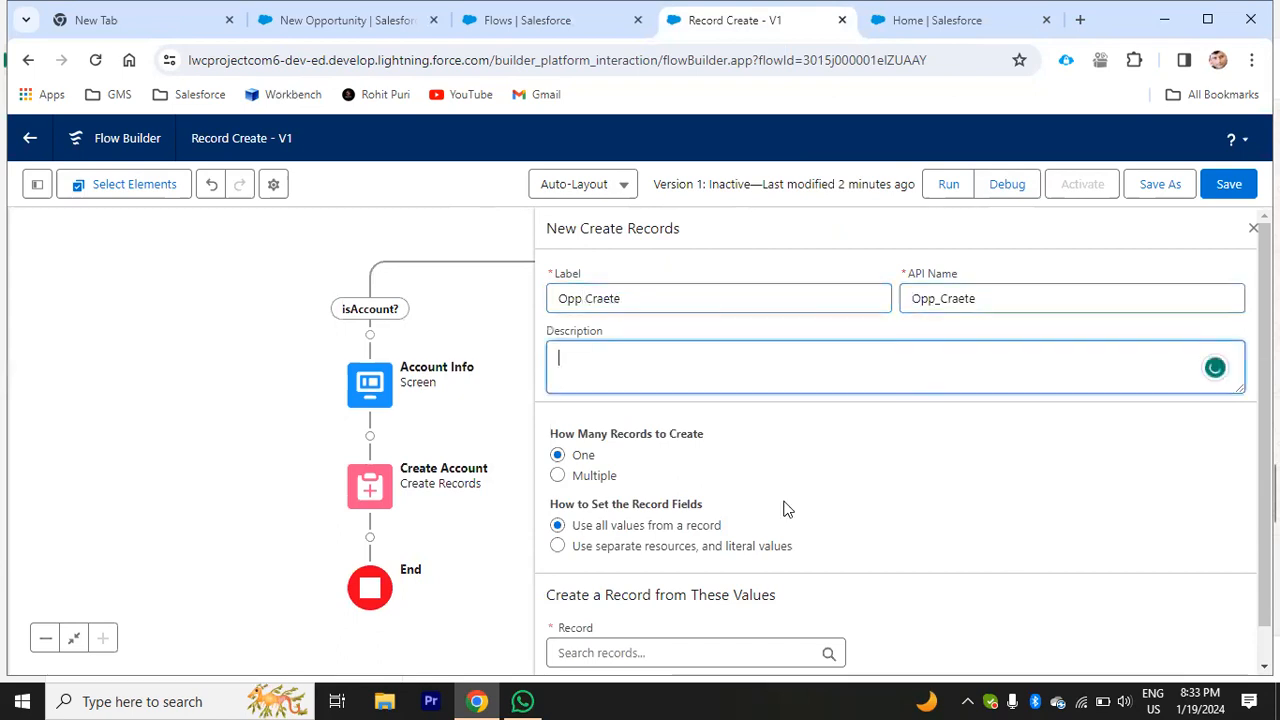
Step: Have the element set record fields from separate resources and literal values, and choose Opportunity as the object to create
{"action": "scroll", "coordinate": [783, 509], "scroll_direction": "down", "scroll_amount": 1}
{"action": "left_click", "coordinate": [558, 509]}
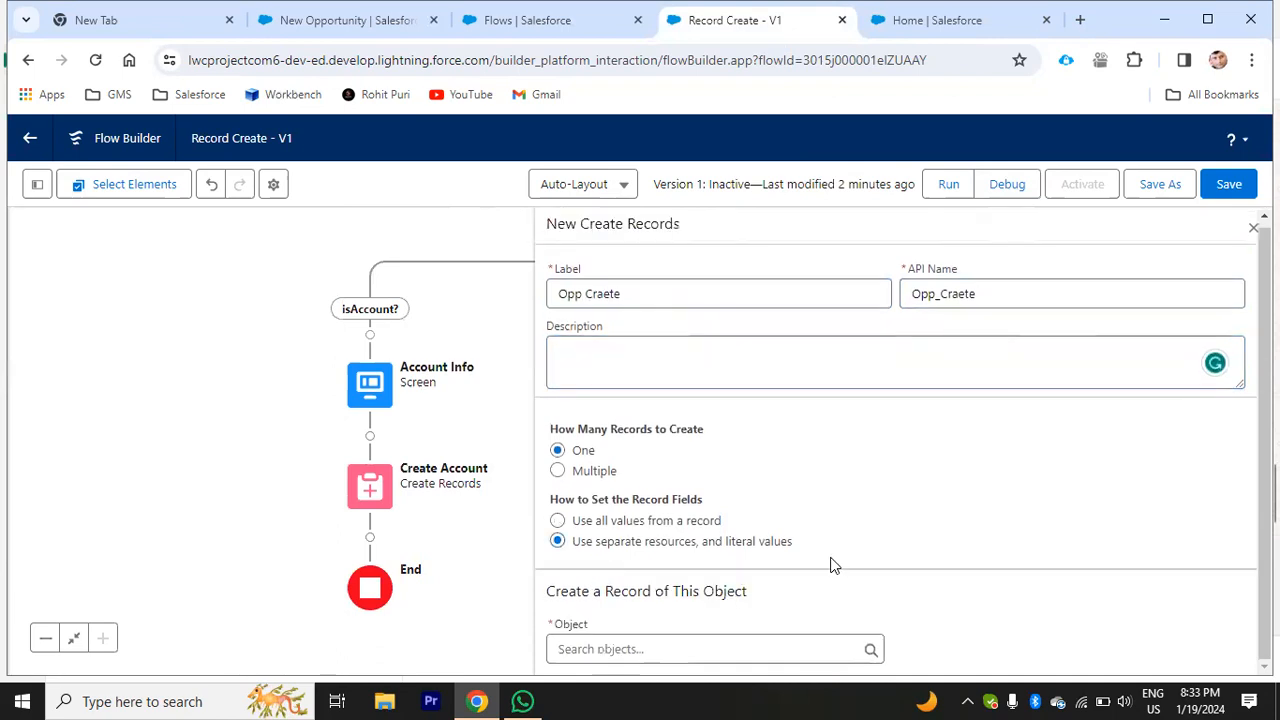
{"action": "left_click", "coordinate": [620, 650]}
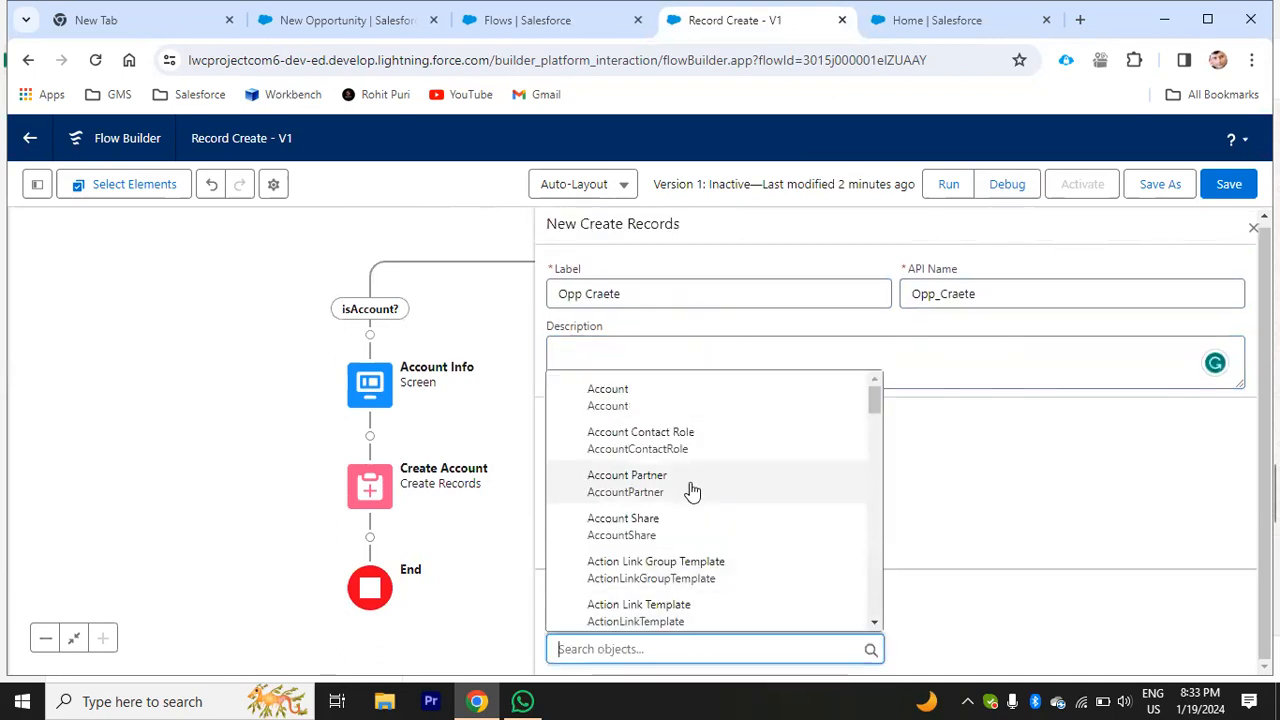
{"action": "type", "text": "opp"}
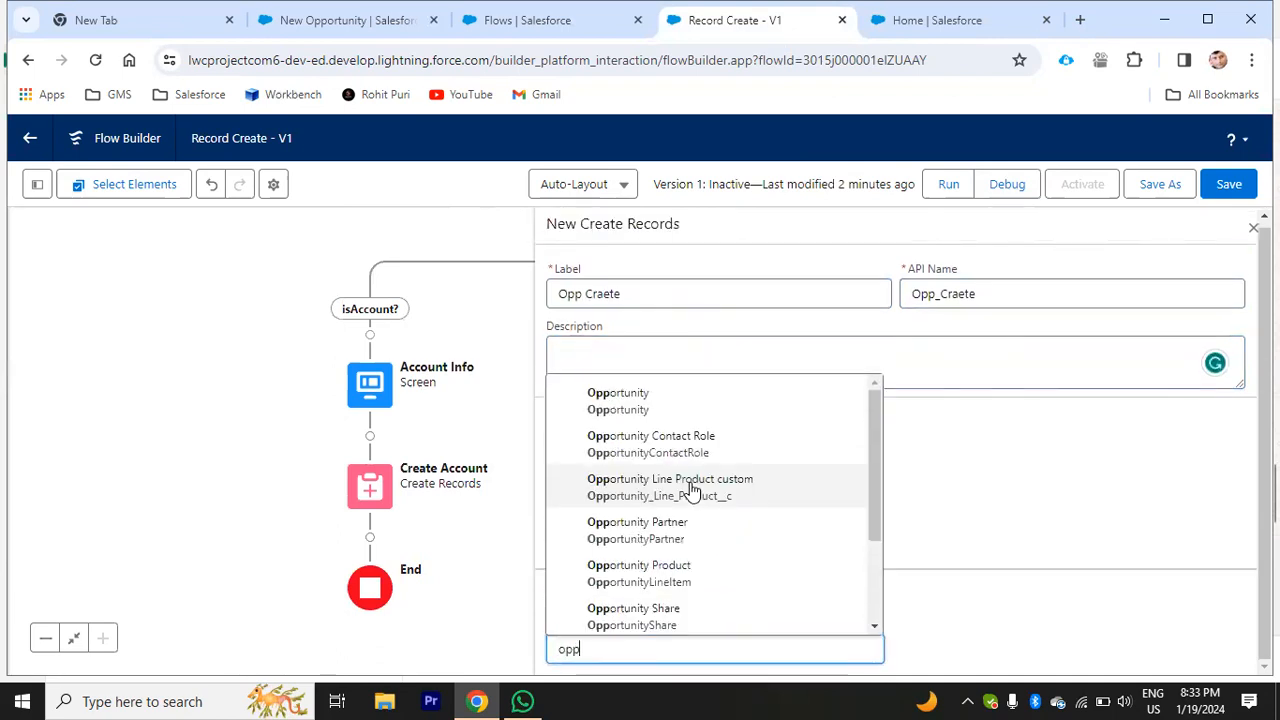
{"action": "left_click", "coordinate": [706, 400]}
{"action": "scroll", "coordinate": [760, 580], "scroll_direction": "down", "scroll_amount": 2}
Step: Map the opportunity's Name field to the Opportunity_Name screen component
{"action": "left_click", "coordinate": [710, 576]}
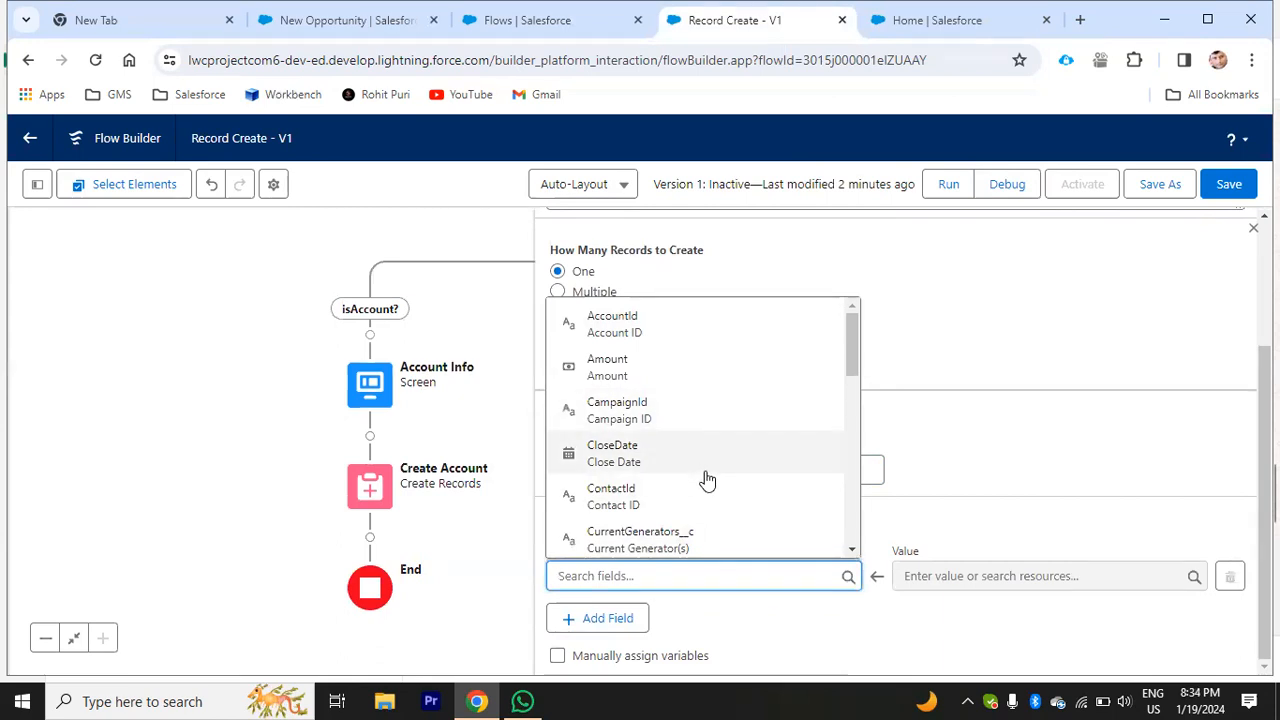
{"action": "type", "text": "a"}
{"action": "key", "text": "BackSpace"}
{"action": "type", "text": "name"}
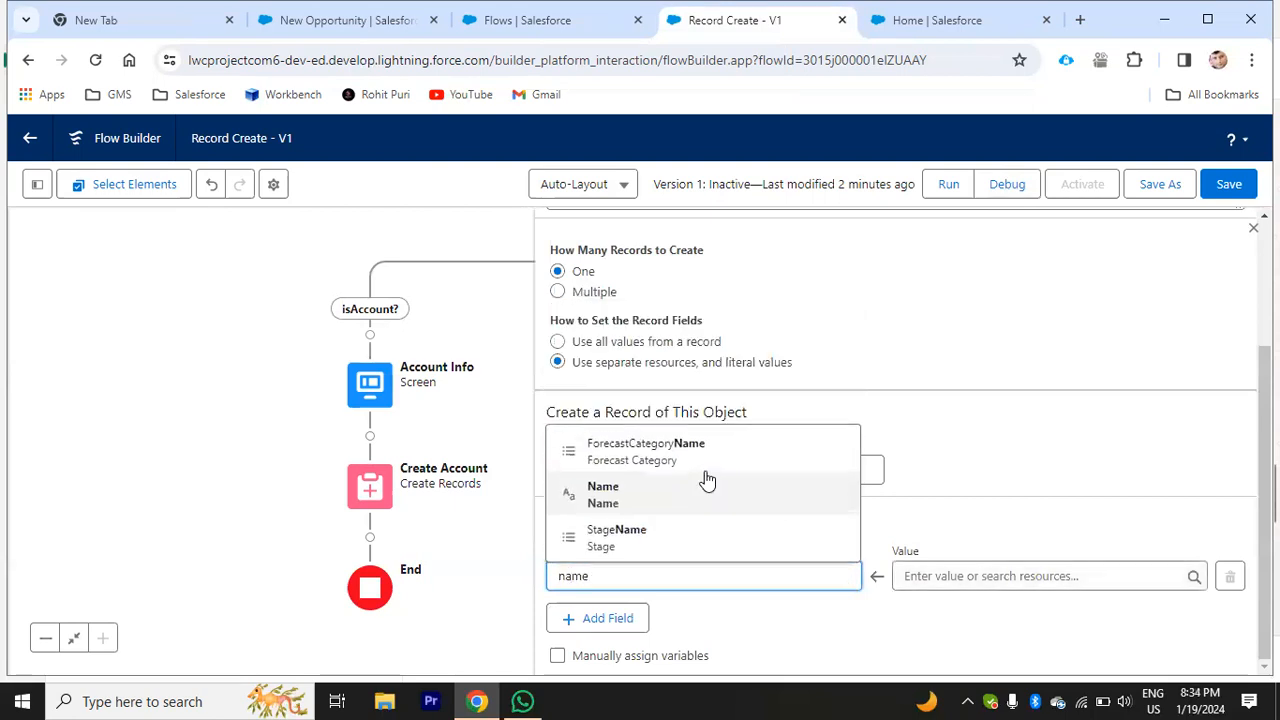
{"action": "left_click", "coordinate": [615, 495]}
{"action": "left_click", "coordinate": [1034, 577]}
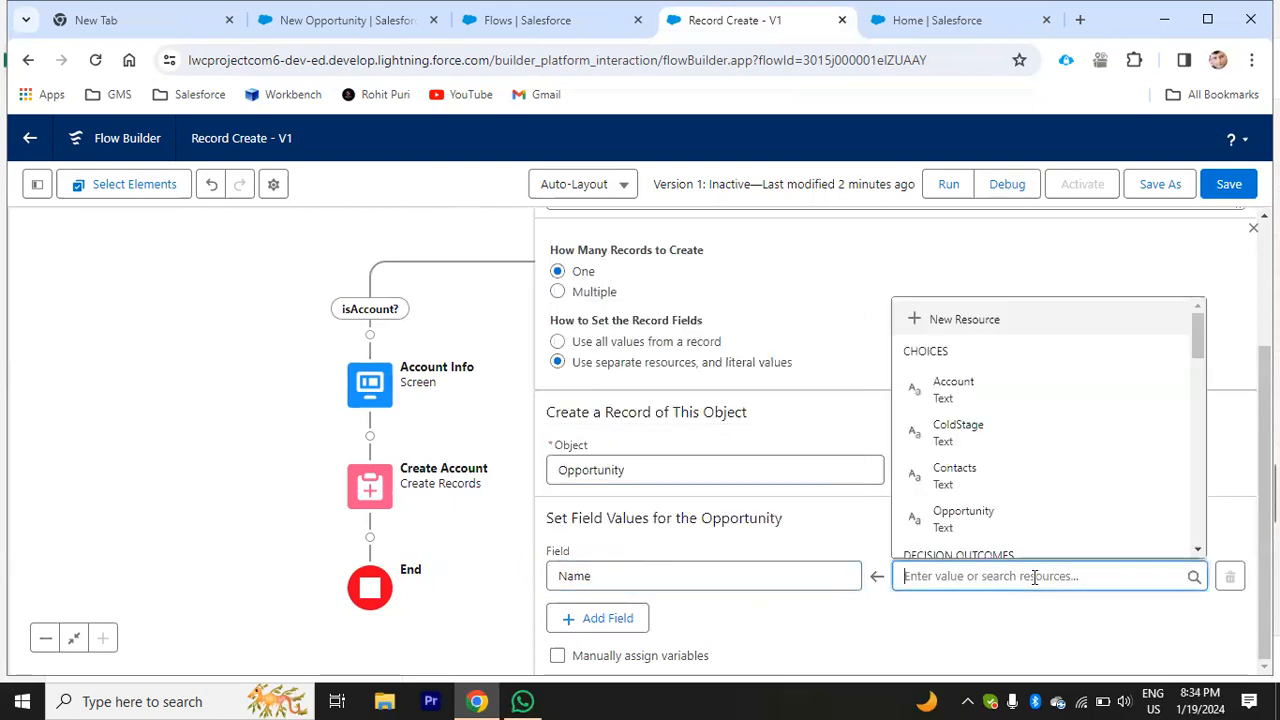
{"action": "type", "text": "opp"}
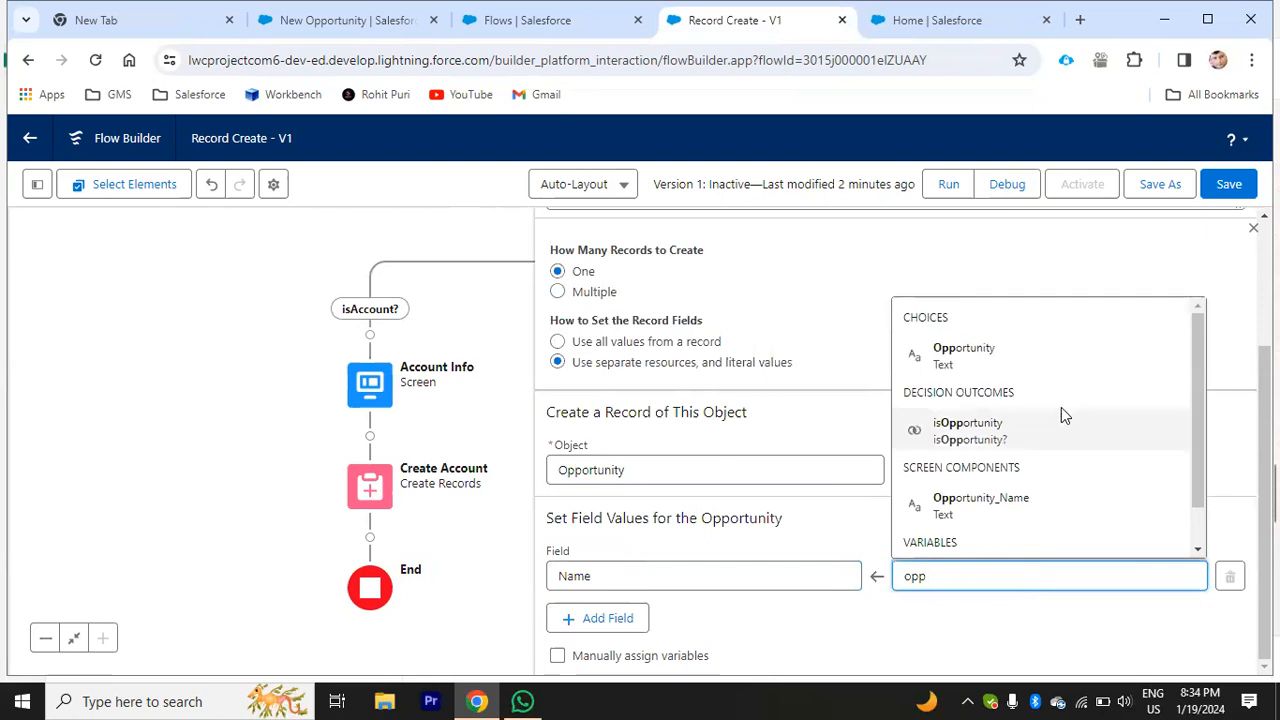
{"action": "scroll", "coordinate": [1000, 450], "scroll_direction": "down", "scroll_amount": 1}
{"action": "left_click", "coordinate": [986, 476]}
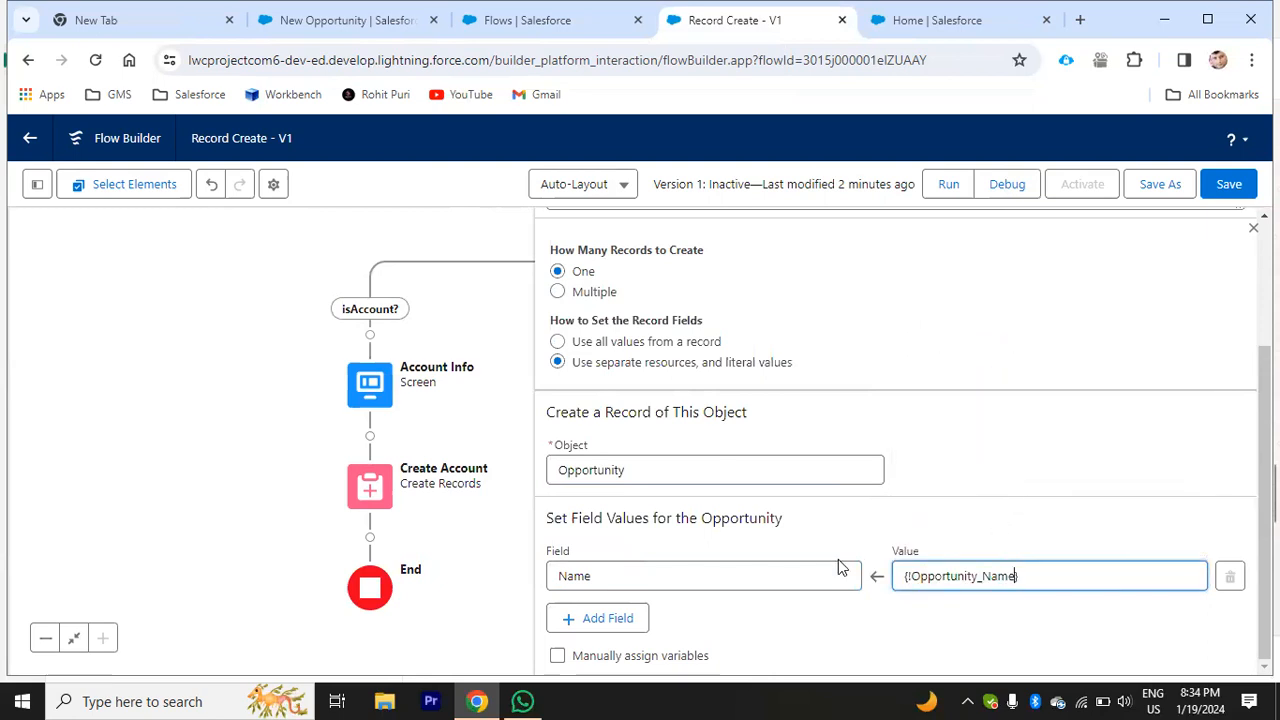
Step: Add a field mapping that sets the opportunity's StageName from the Stage_Name screen component
{"action": "left_click", "coordinate": [640, 619]}
{"action": "left_click", "coordinate": [648, 580]}
{"action": "type", "text": "s"}
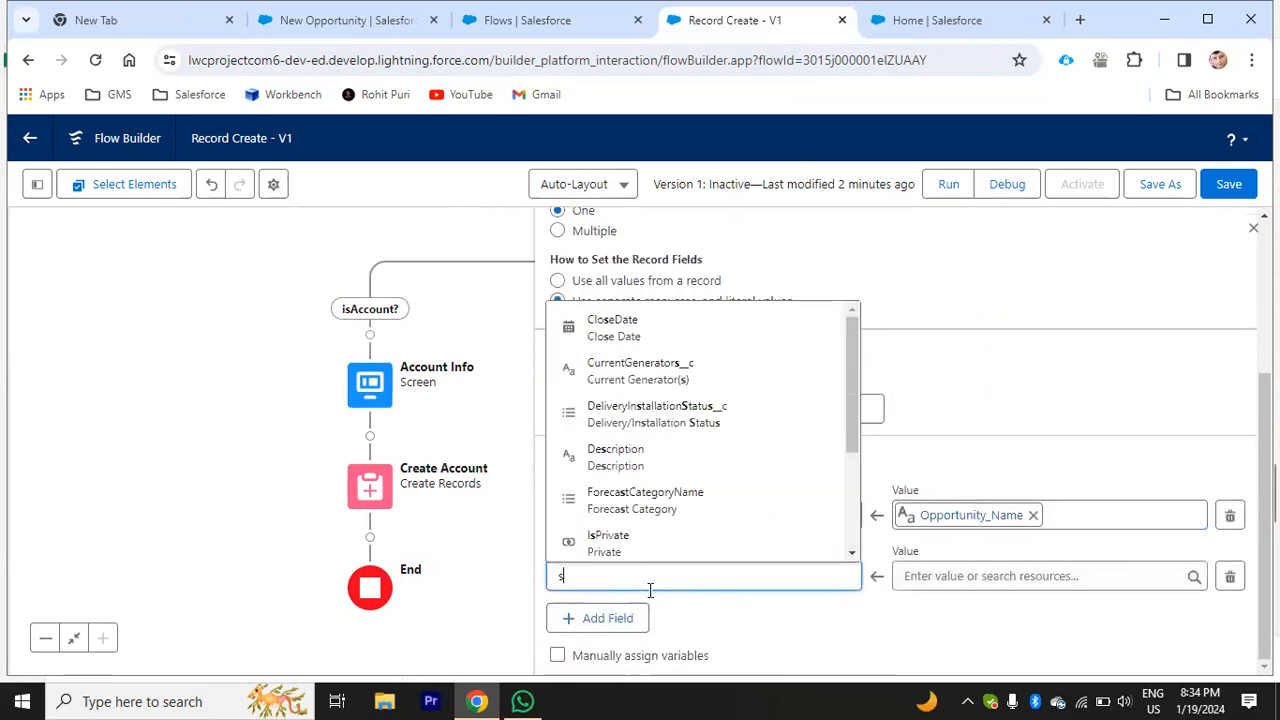
{"action": "type", "text": "tage"}
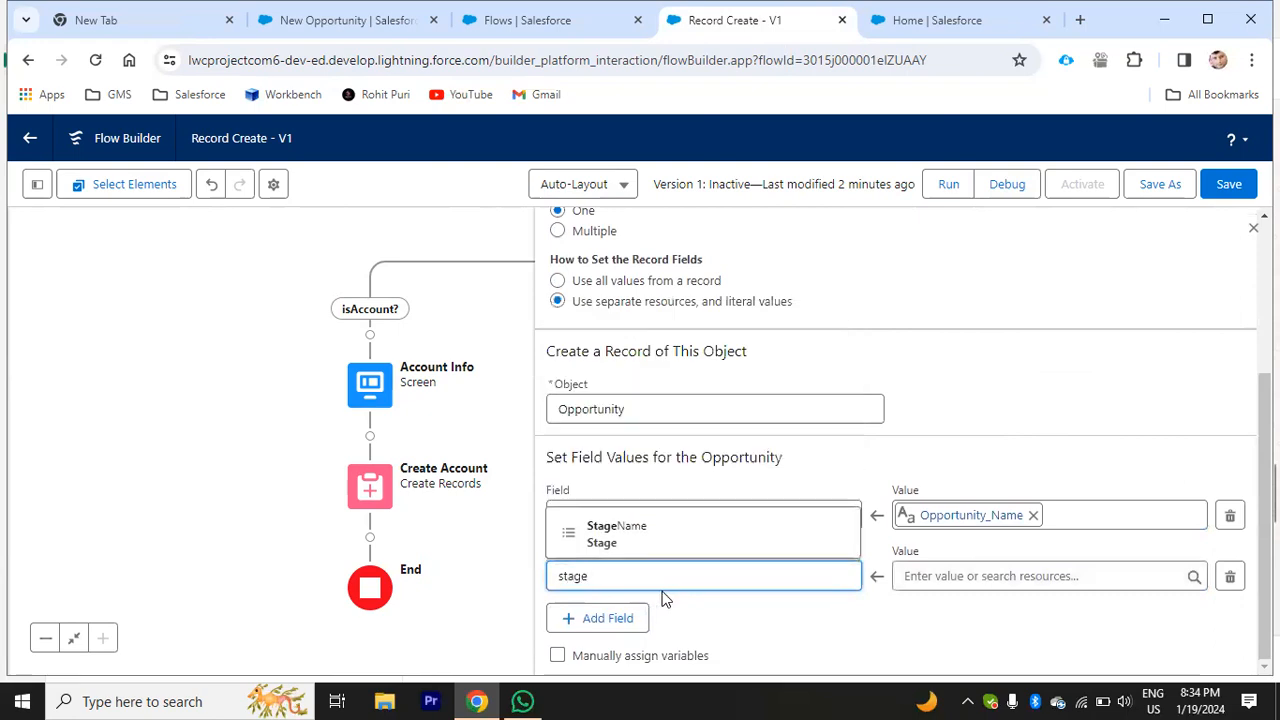
{"action": "left_click", "coordinate": [690, 541]}
{"action": "left_click", "coordinate": [928, 577]}
{"action": "type", "text": "stage"}
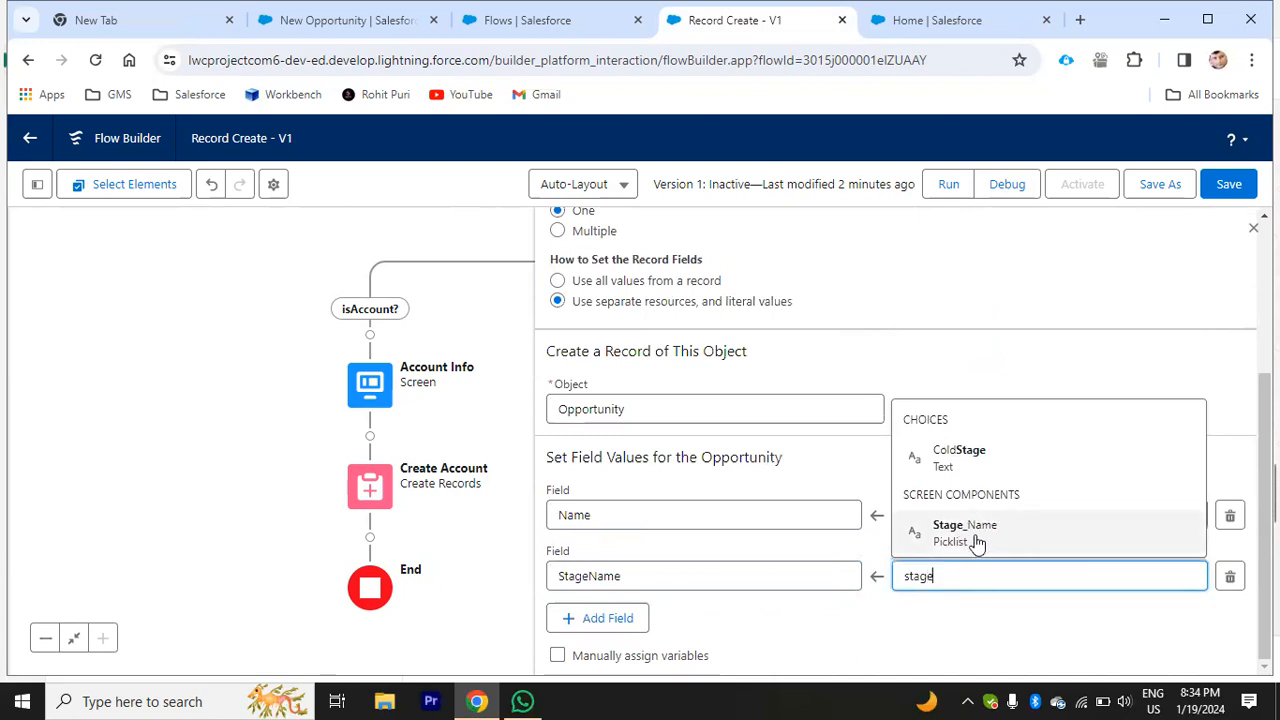
{"action": "left_click", "coordinate": [975, 535]}
Step: Add a field mapping that sets the opportunity's CloseDate from the Close_Date screen component
{"action": "left_click", "coordinate": [608, 620]}
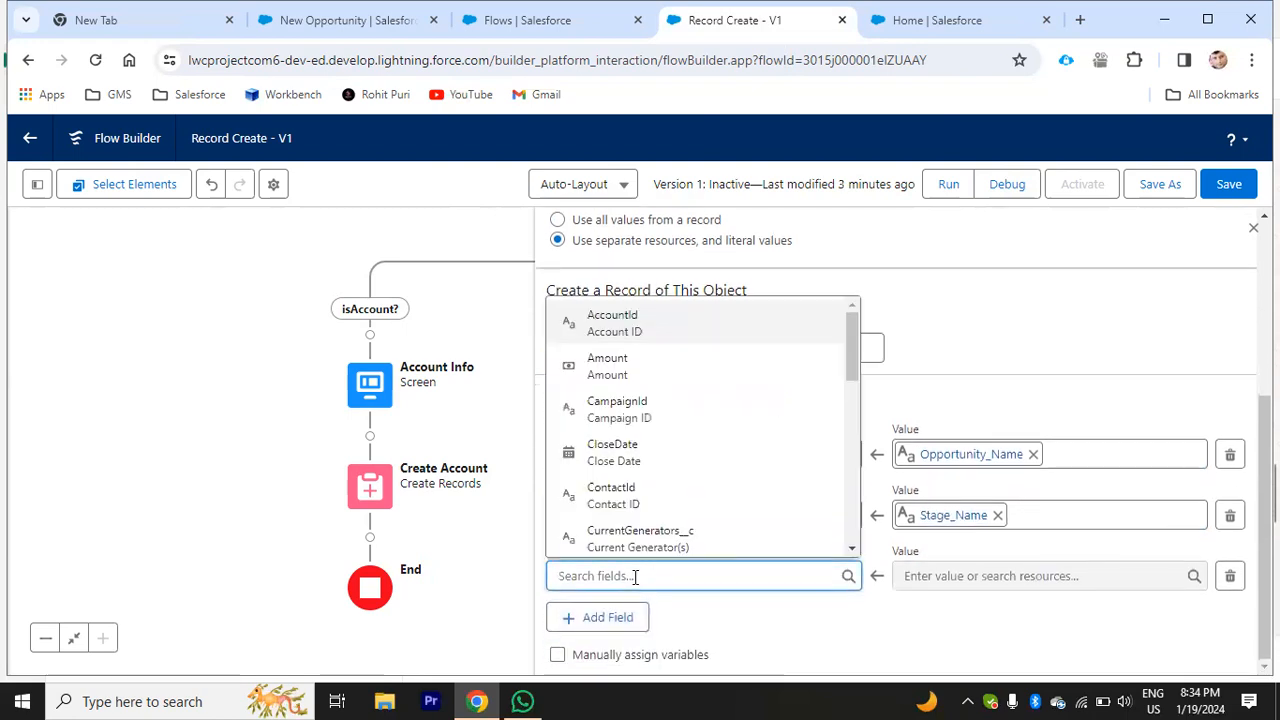
{"action": "type", "text": "clo"}
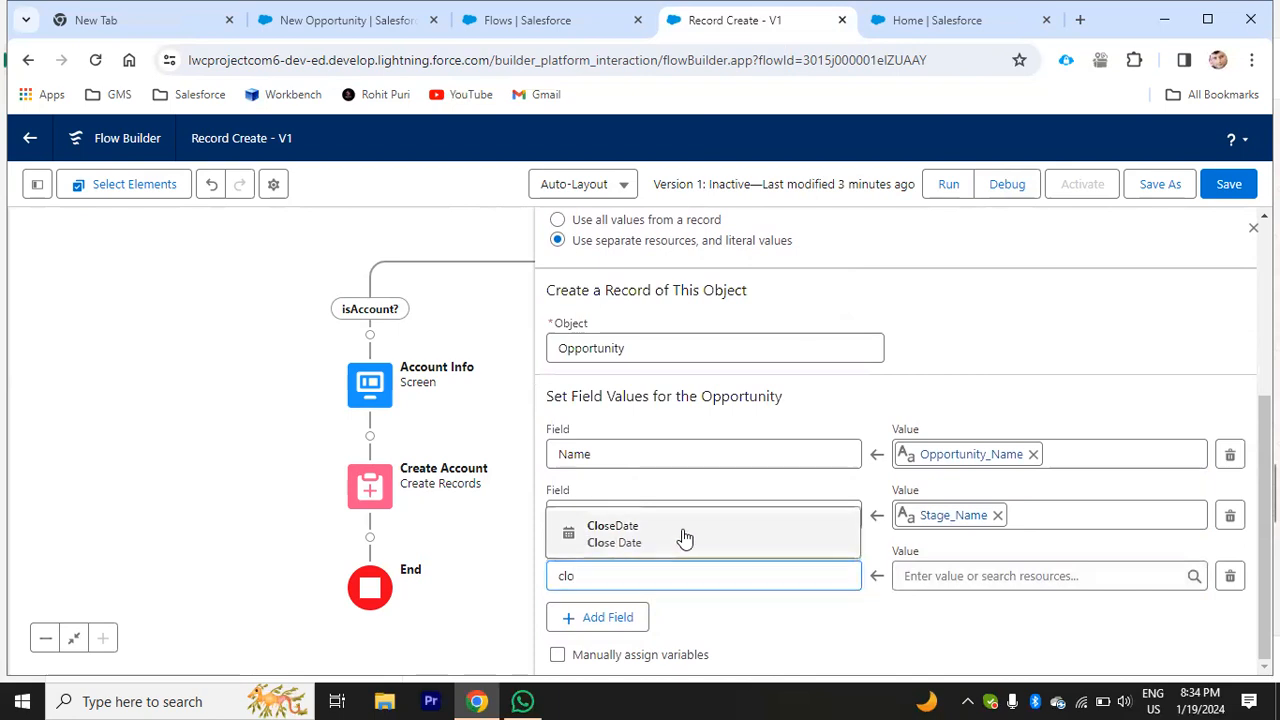
{"action": "left_click", "coordinate": [684, 539]}
{"action": "left_click", "coordinate": [958, 577]}
{"action": "type", "text": "clos"}
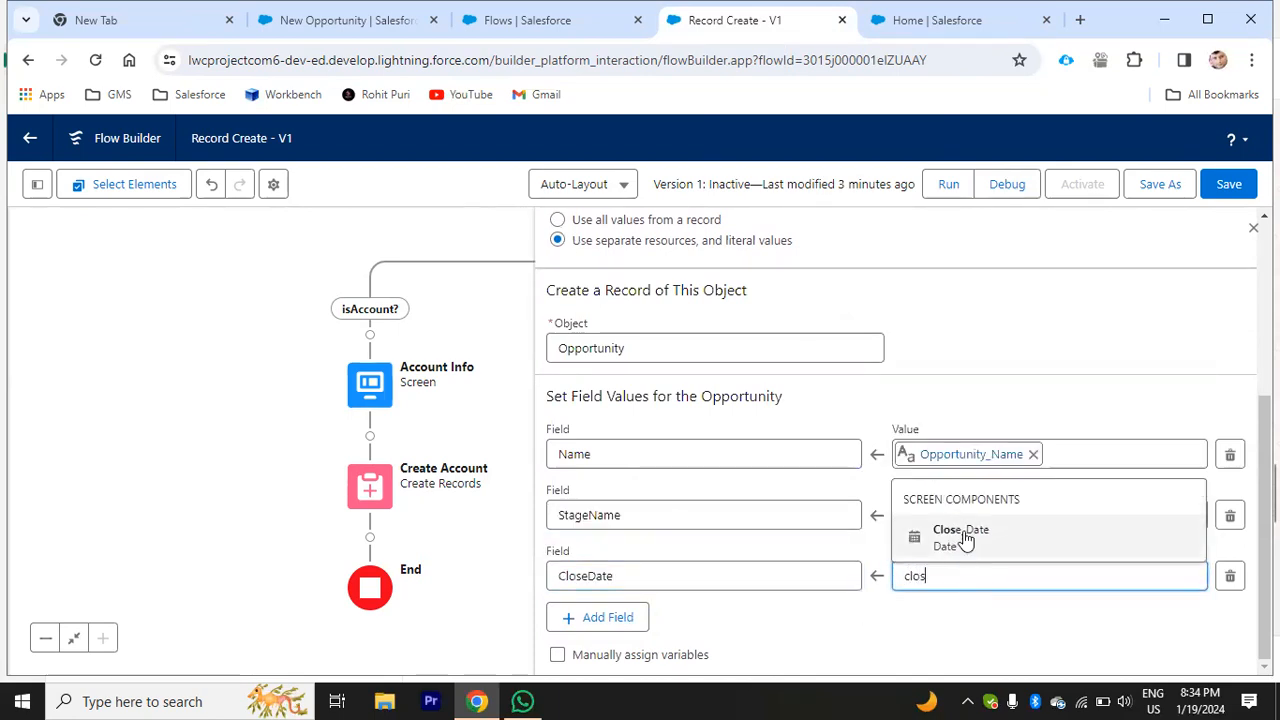
{"action": "left_click", "coordinate": [963, 537]}
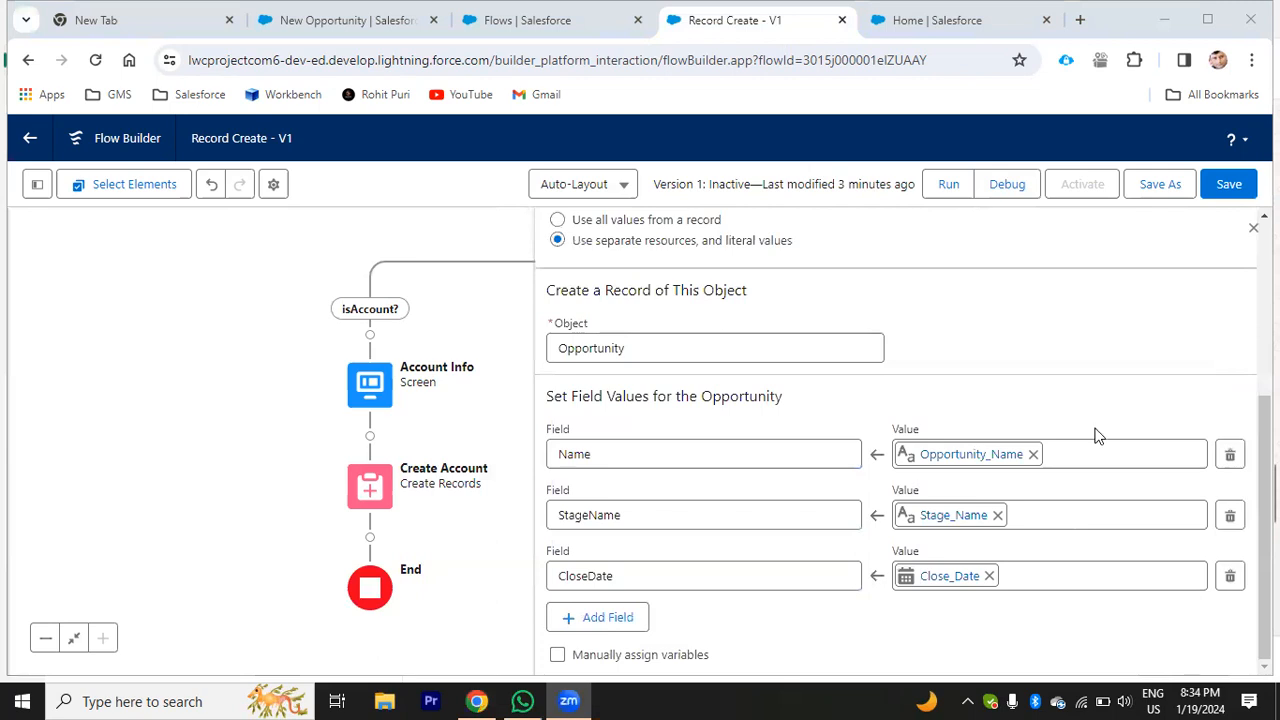
{"action": "left_click", "coordinate": [1227, 188]}
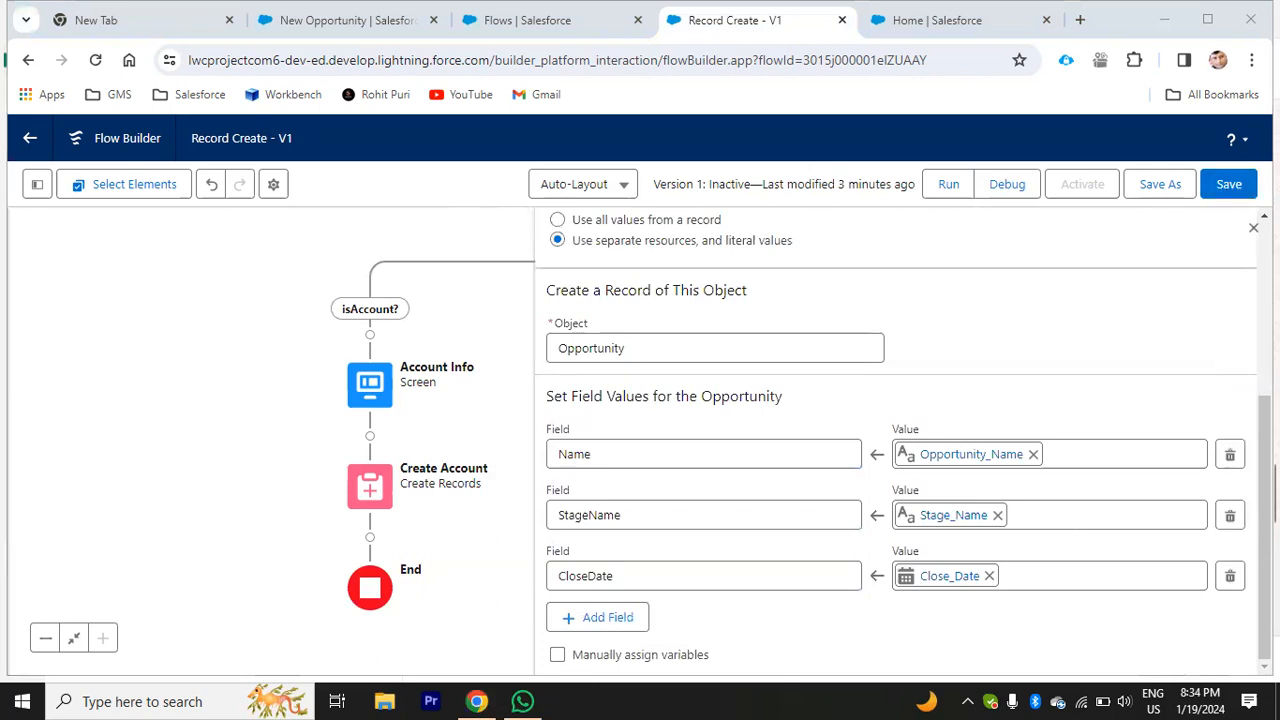
Step: Move the Opp Craete element from the isContact branch to after the OppInfo screen by cutting and pasting it
{"action": "left_click_drag", "start_coordinate": [746, 525], "coordinate": [635, 581]}
{"action": "left_click", "coordinate": [505, 548]}
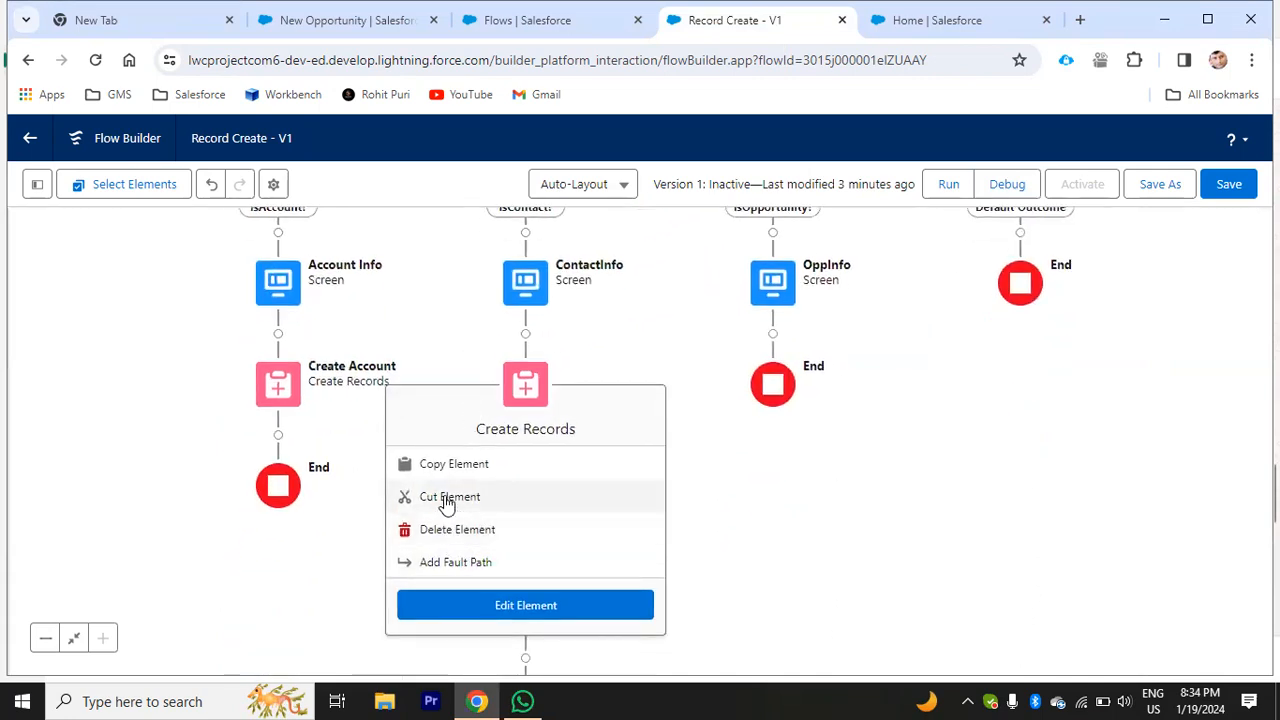
{"action": "left_click", "coordinate": [450, 496]}
{"action": "left_click", "coordinate": [772, 333]}
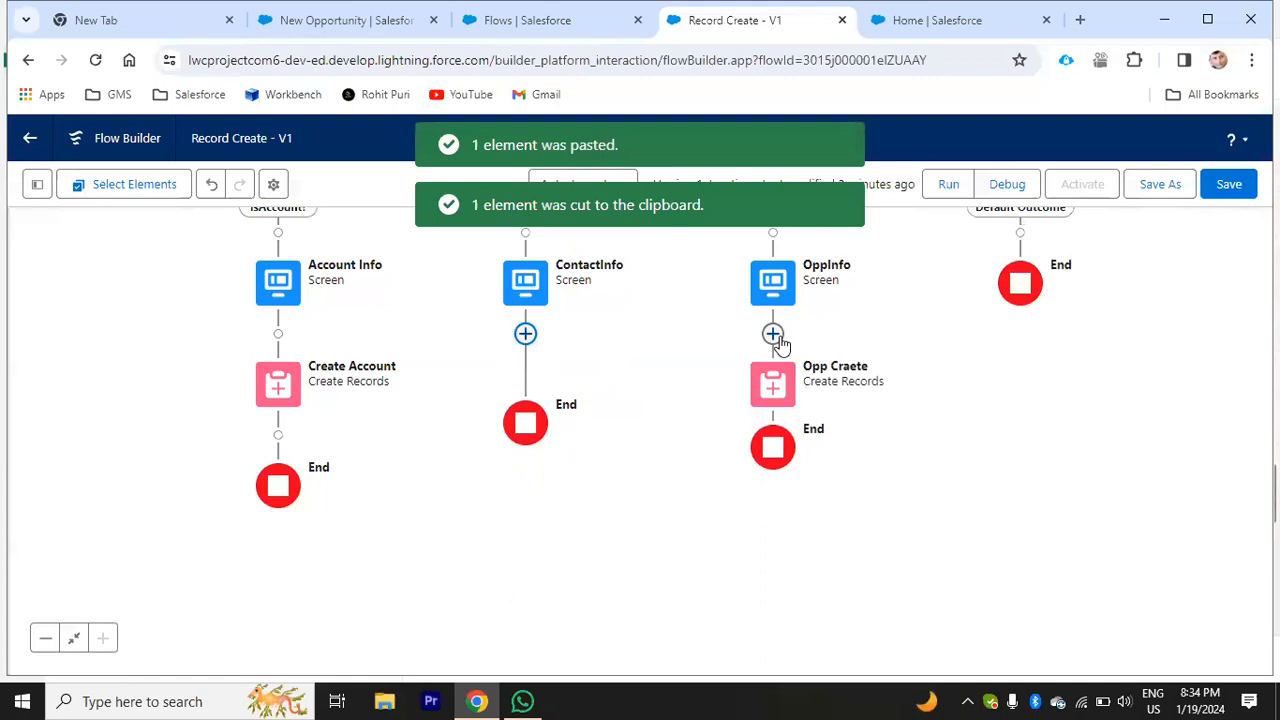
Step: Add a Create Records element after the ContactInfo screen, labelled Create Contact with the API name Create_Contact
{"action": "left_click", "coordinate": [525, 333]}
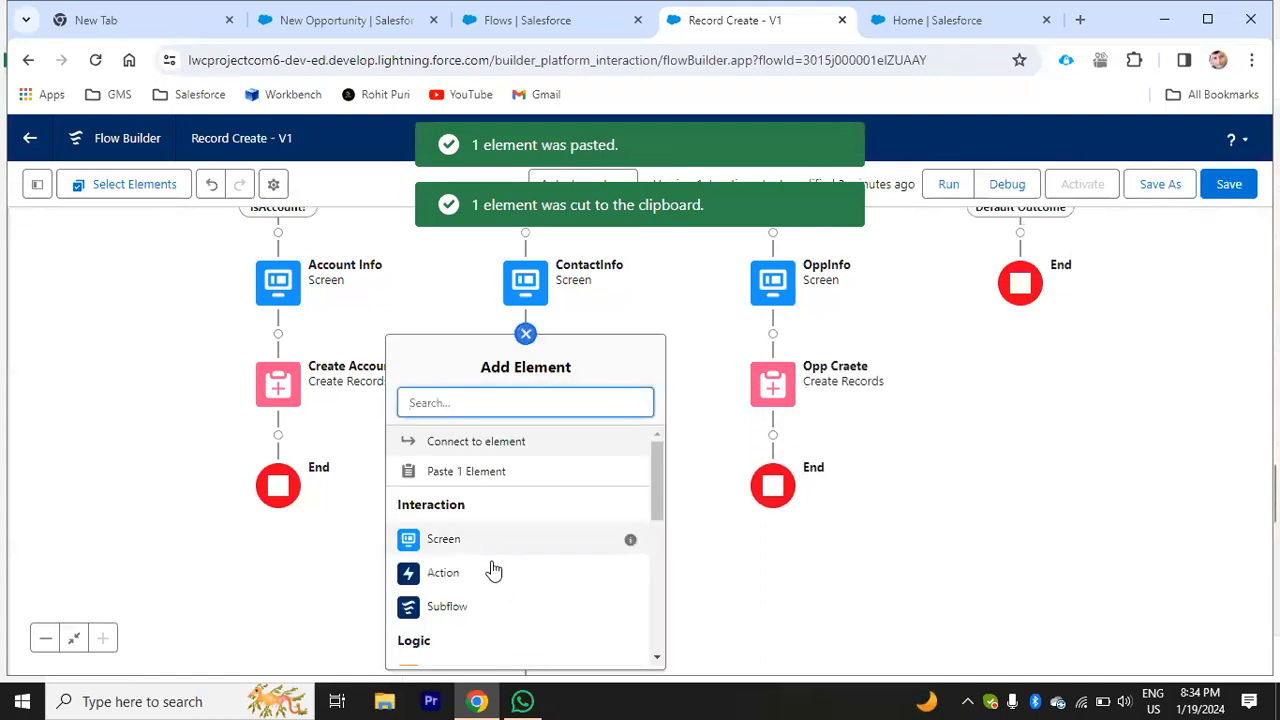
{"action": "scroll", "coordinate": [490, 580], "scroll_direction": "down", "scroll_amount": 2}
{"action": "scroll", "coordinate": [488, 580], "scroll_direction": "down", "scroll_amount": 3}
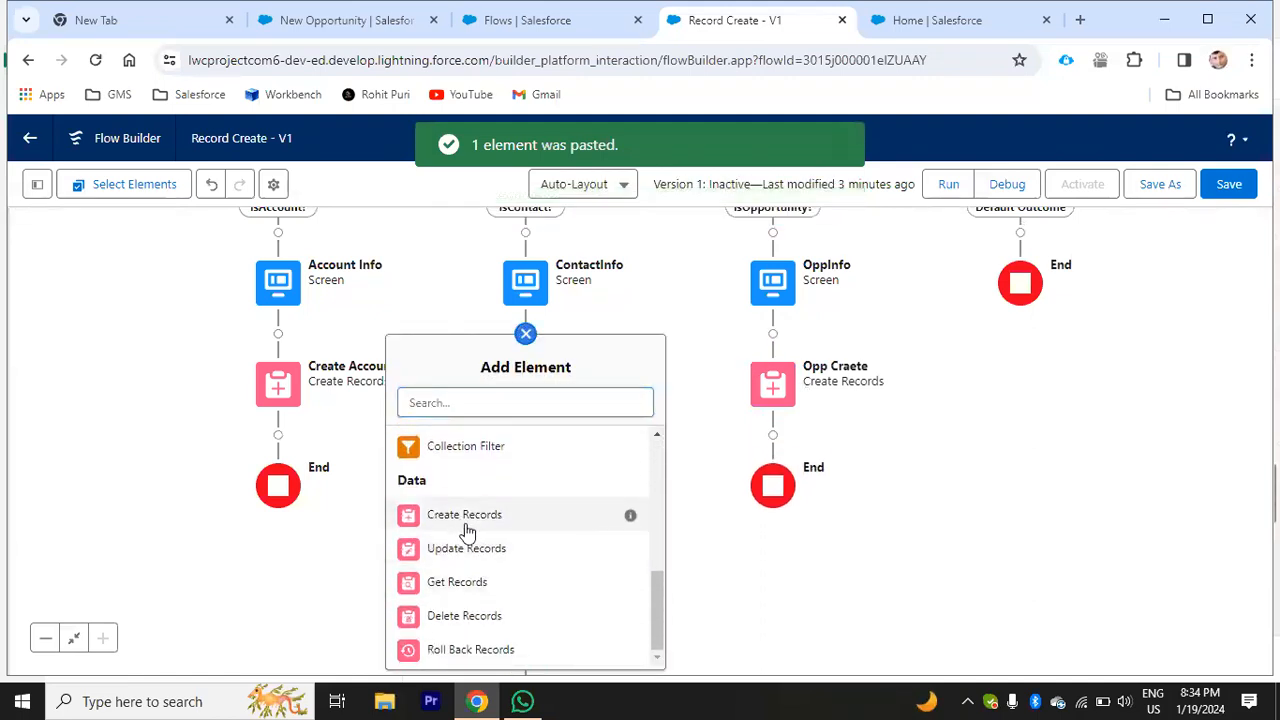
{"action": "left_click", "coordinate": [466, 520]}
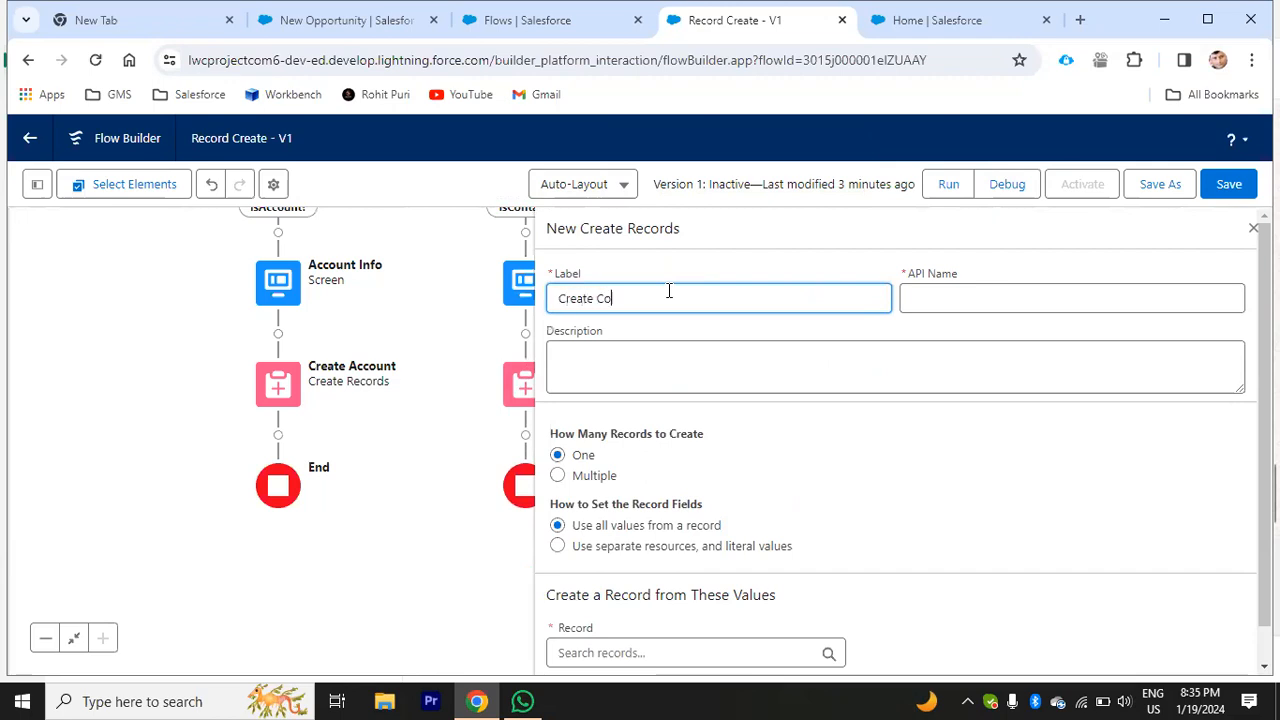
{"action": "left_click", "coordinate": [928, 298]}
Step: Set the Create Contact element to use separate resources and literal values, with Contact as its object
{"action": "scroll", "coordinate": [690, 427], "scroll_direction": "down", "scroll_amount": 1}
{"action": "left_click", "coordinate": [557, 509]}
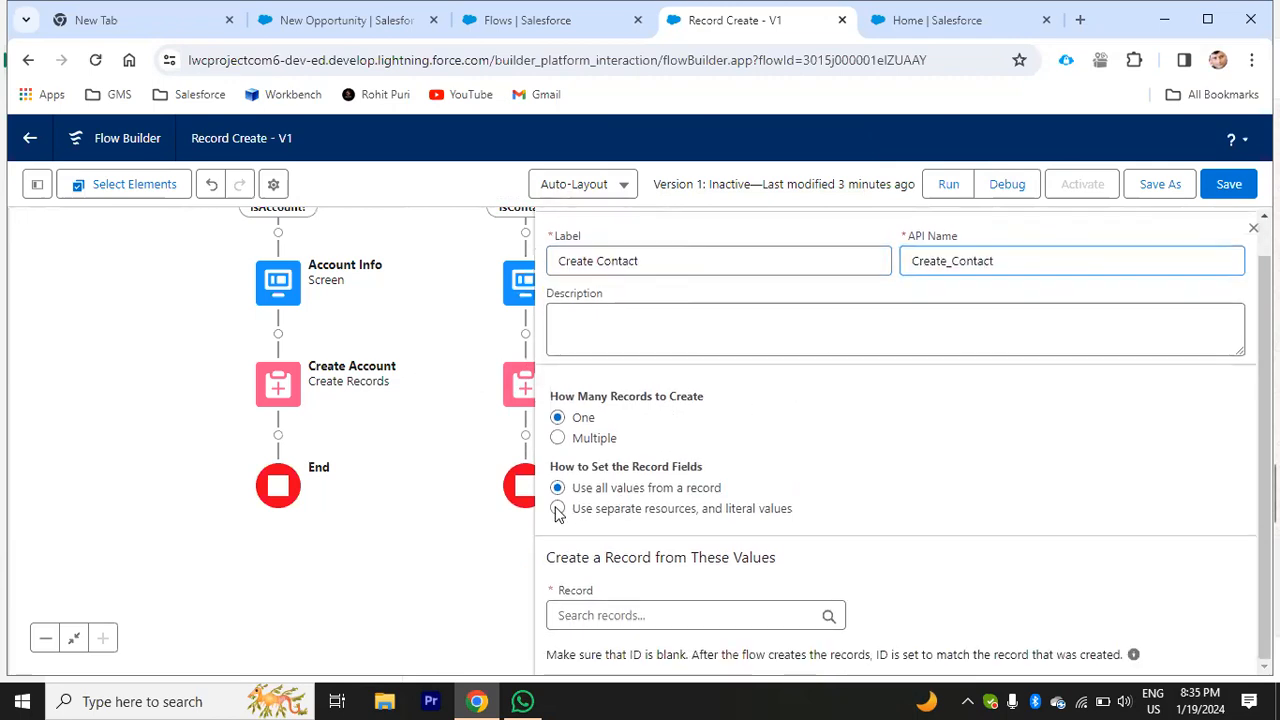
{"action": "left_click", "coordinate": [717, 648]}
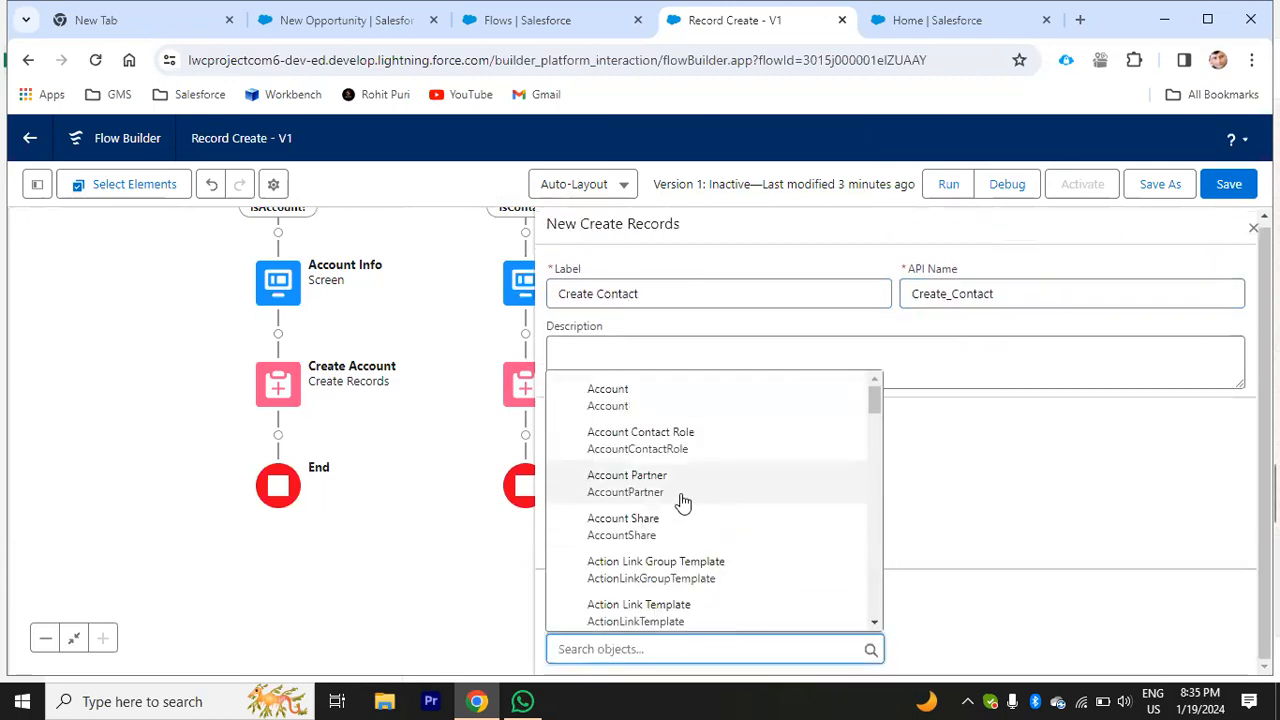
{"action": "scroll", "coordinate": [724, 528], "scroll_direction": "down", "scroll_amount": 1}
{"action": "type", "text": "contact"}
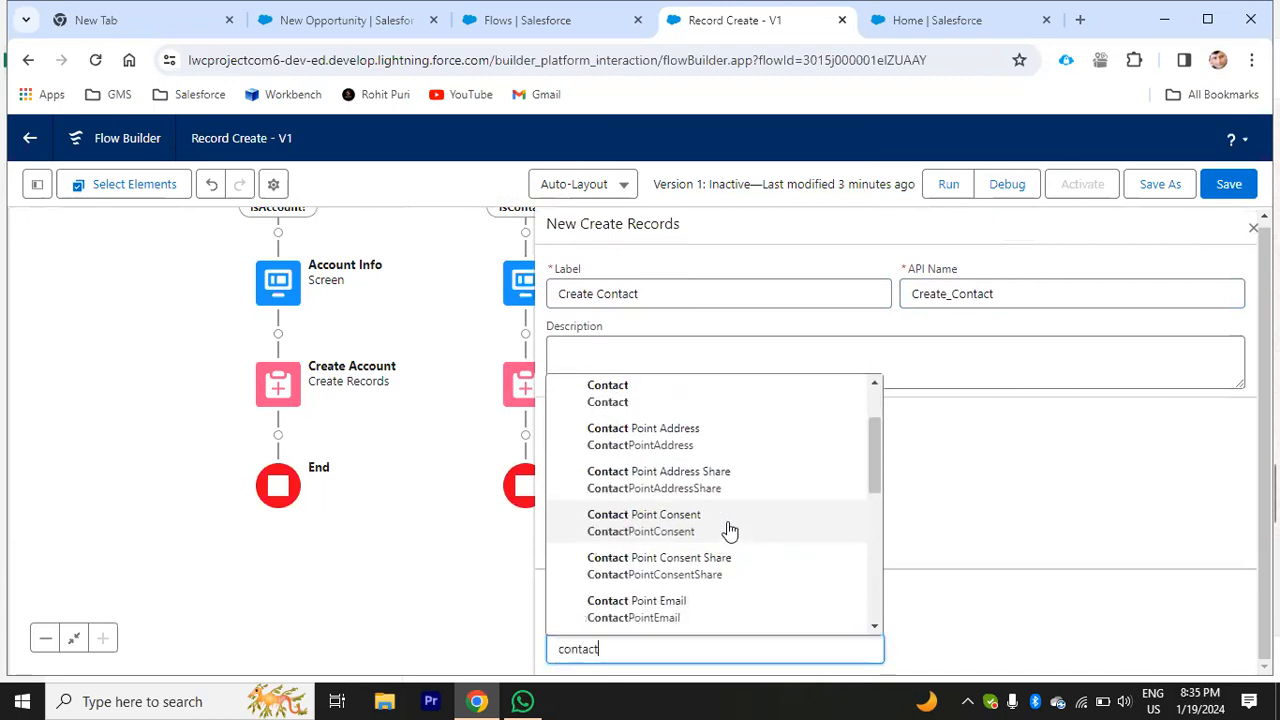
{"action": "left_click", "coordinate": [714, 390]}
Step: Set the contact's LastName field from the Last_Name screen component
{"action": "scroll", "coordinate": [814, 520], "scroll_direction": "down", "scroll_amount": 2}
{"action": "left_click", "coordinate": [692, 575]}
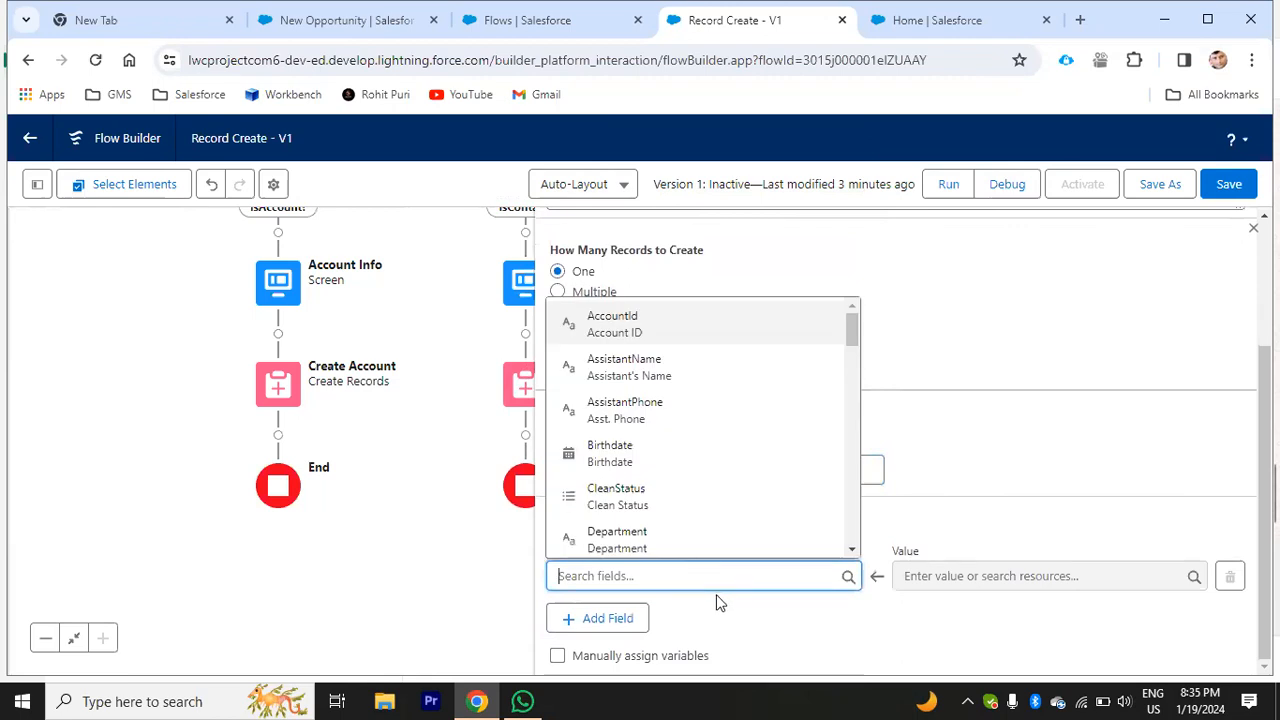
{"action": "type", "text": "last"}
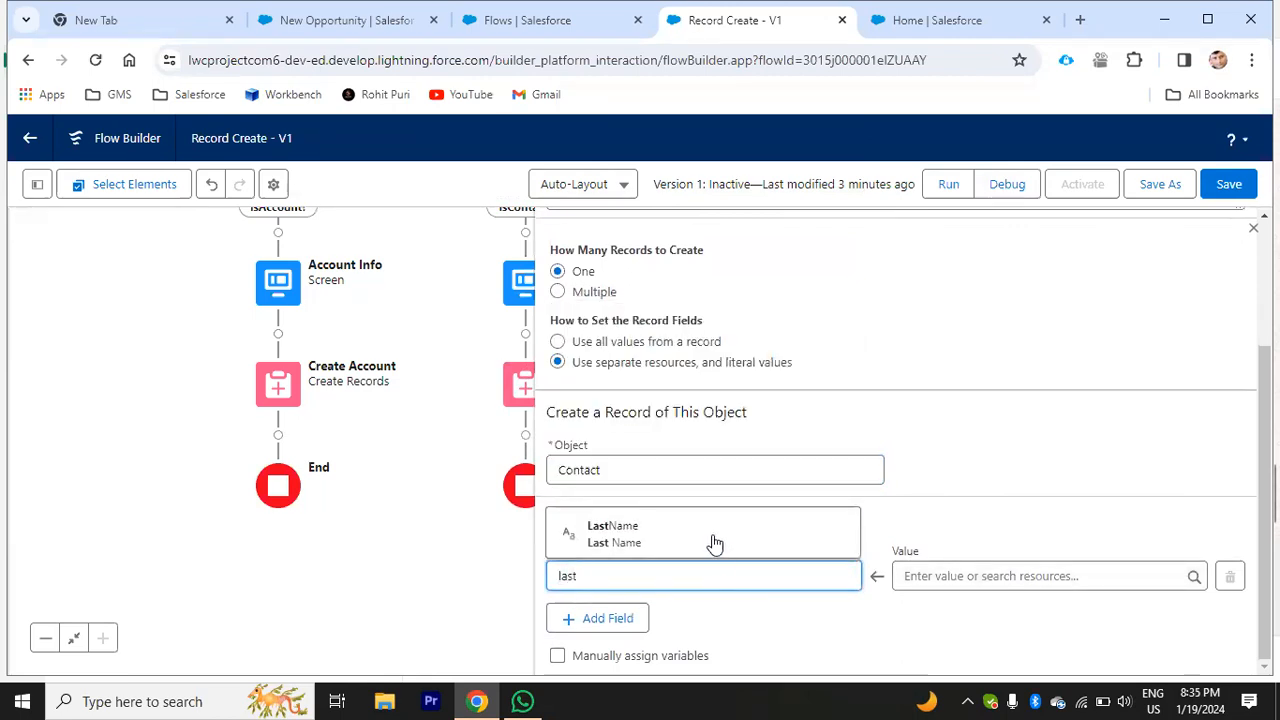
{"action": "left_click", "coordinate": [714, 544]}
{"action": "left_click", "coordinate": [929, 576]}
{"action": "type", "text": "l"}
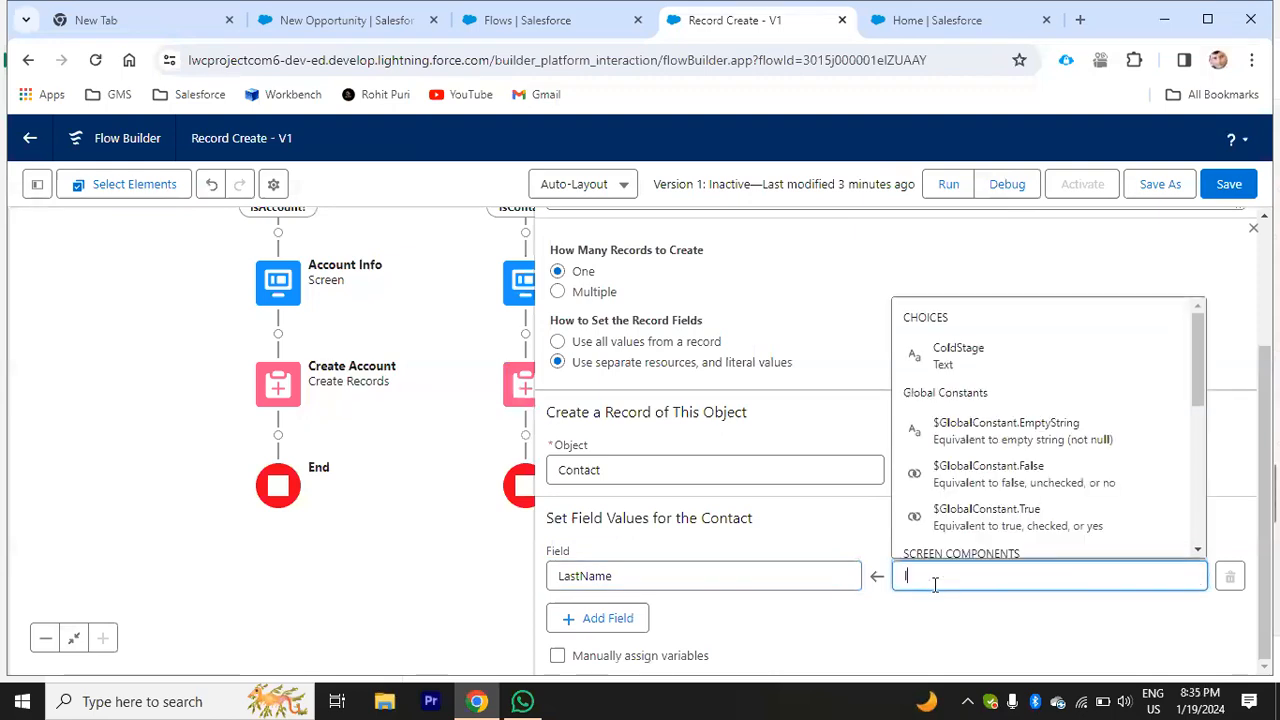
{"action": "type", "text": "ast"}
{"action": "left_click", "coordinate": [965, 531]}
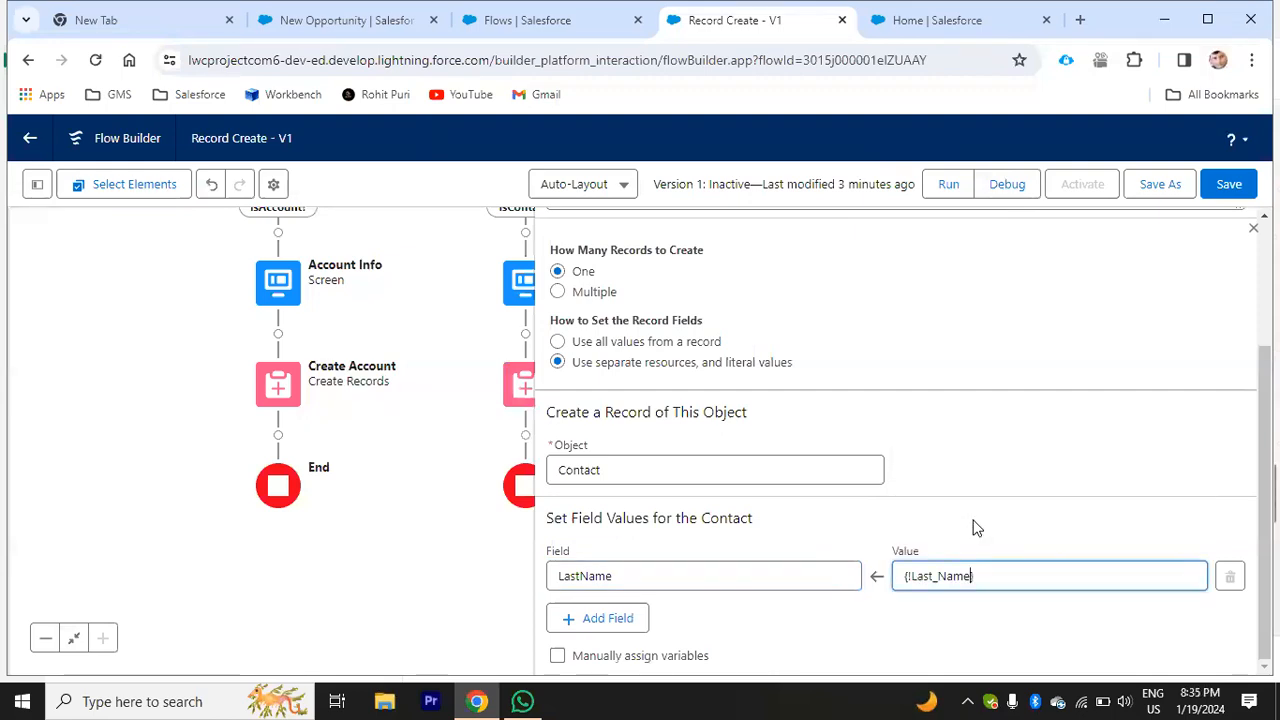
Step: Add a field mapping that sets the contact's Salutation from the Salutation screen component
{"action": "left_click", "coordinate": [598, 618]}
{"action": "left_click", "coordinate": [602, 636]}
{"action": "type", "text": "sal"}
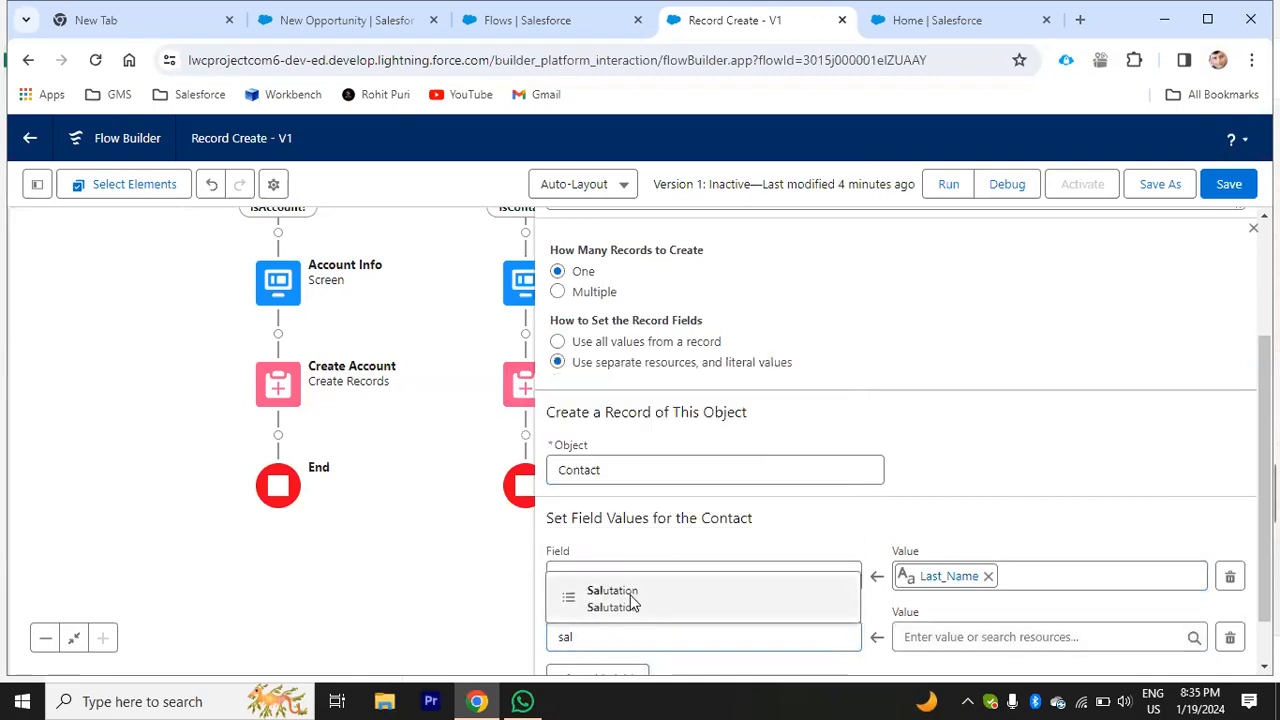
{"action": "left_click", "coordinate": [615, 598]}
{"action": "left_click", "coordinate": [1001, 636]}
{"action": "type", "text": "salu"}
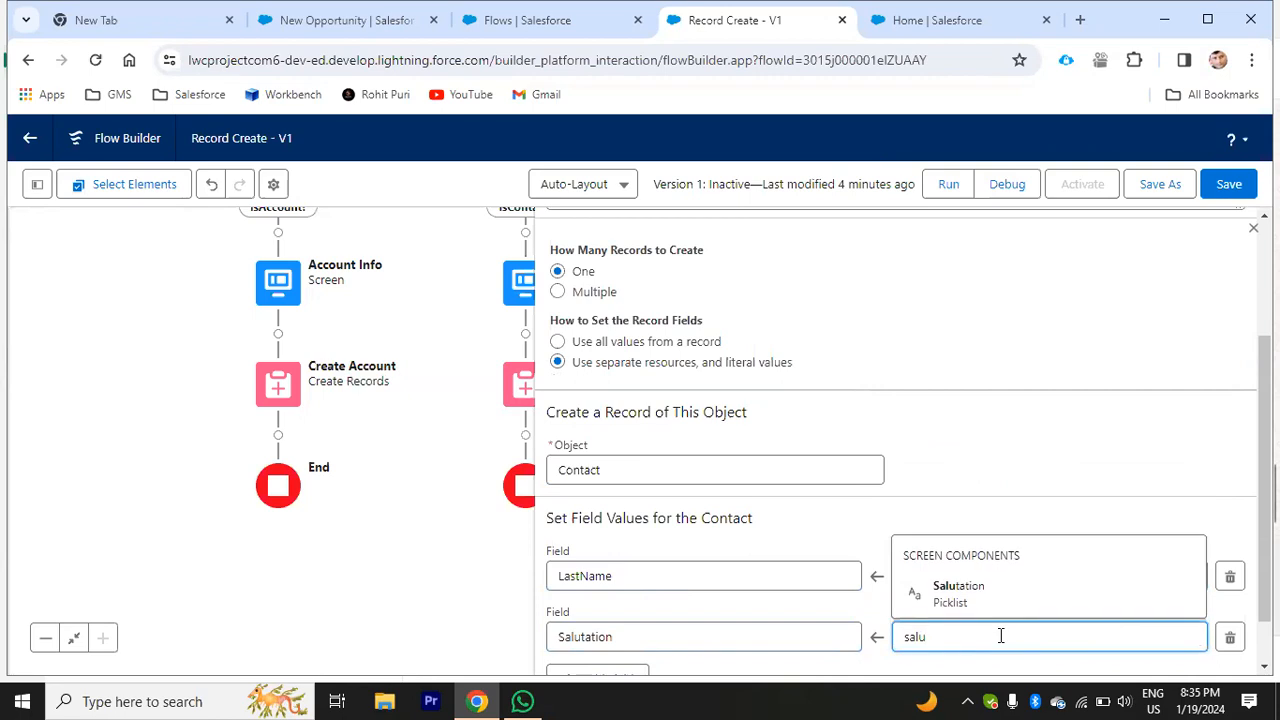
{"action": "left_click", "coordinate": [958, 592]}
Step: Add a field mapping that sets the contact's FirstName from the First_Name screen component, and close the element's settings
{"action": "scroll", "coordinate": [985, 570], "scroll_direction": "down", "scroll_amount": 1}
{"action": "left_click", "coordinate": [610, 620]}
{"action": "left_click", "coordinate": [705, 584]}
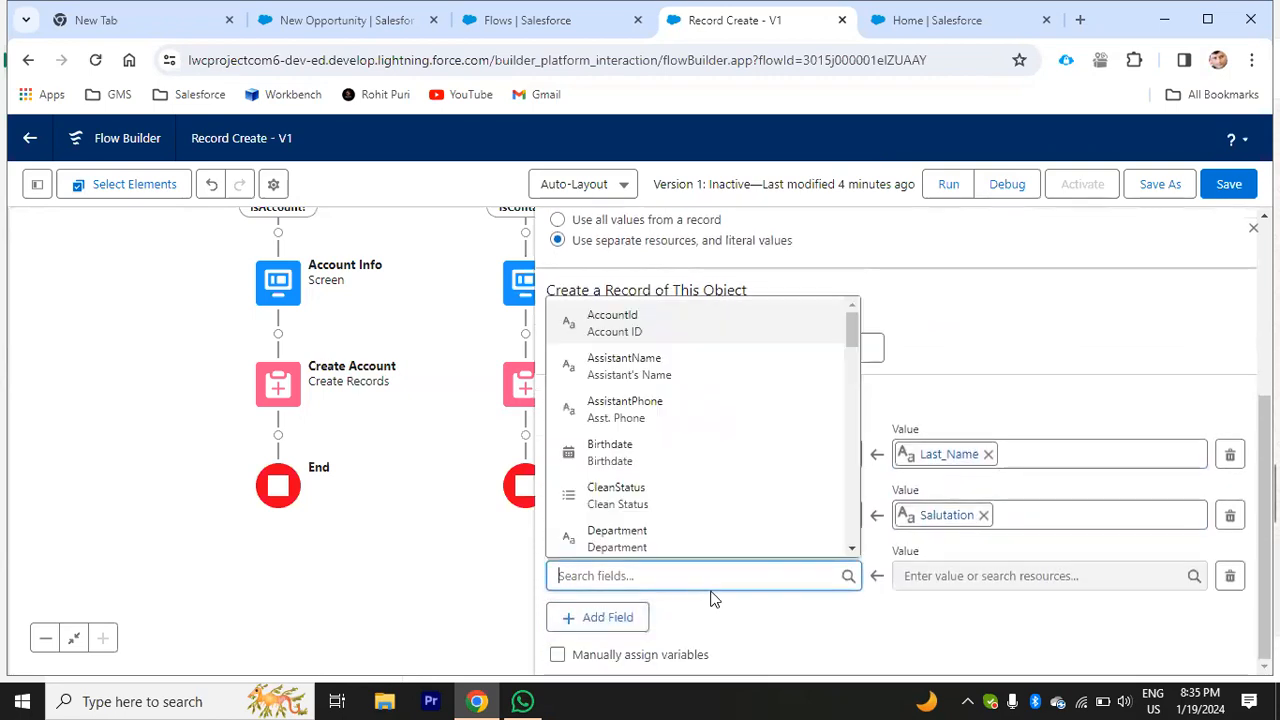
{"action": "type", "text": "first"}
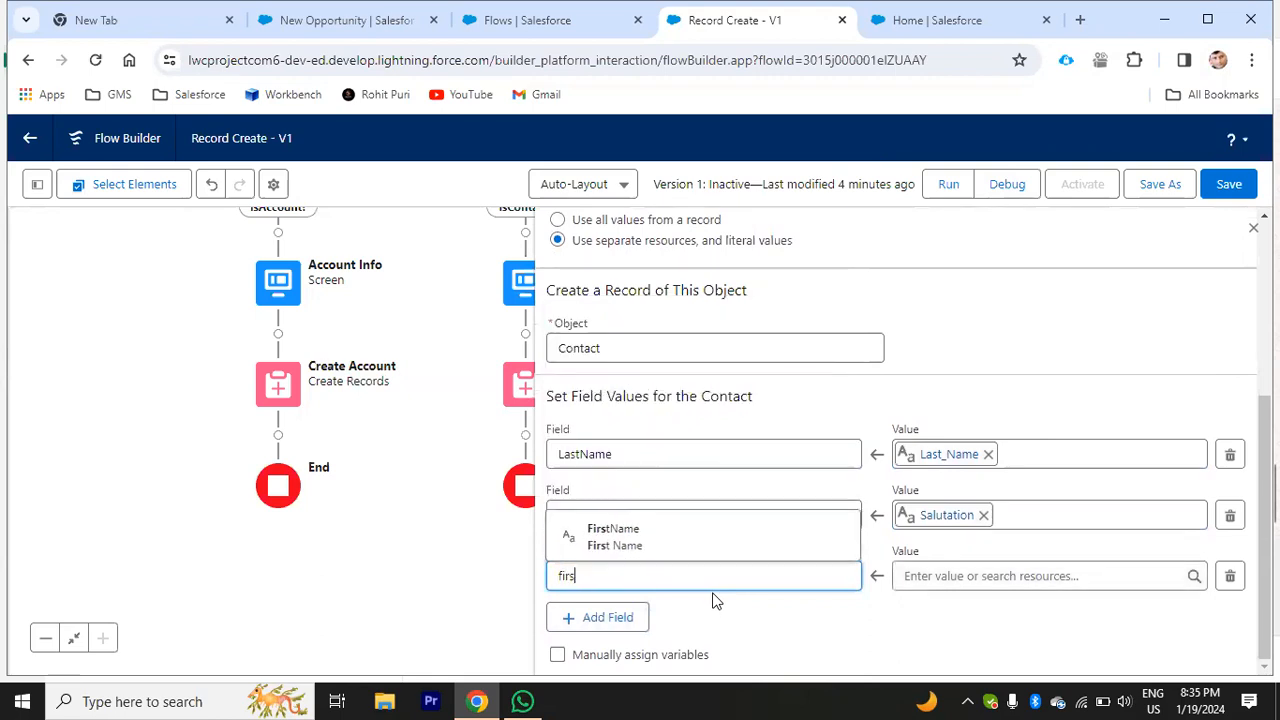
{"action": "left_click", "coordinate": [739, 544]}
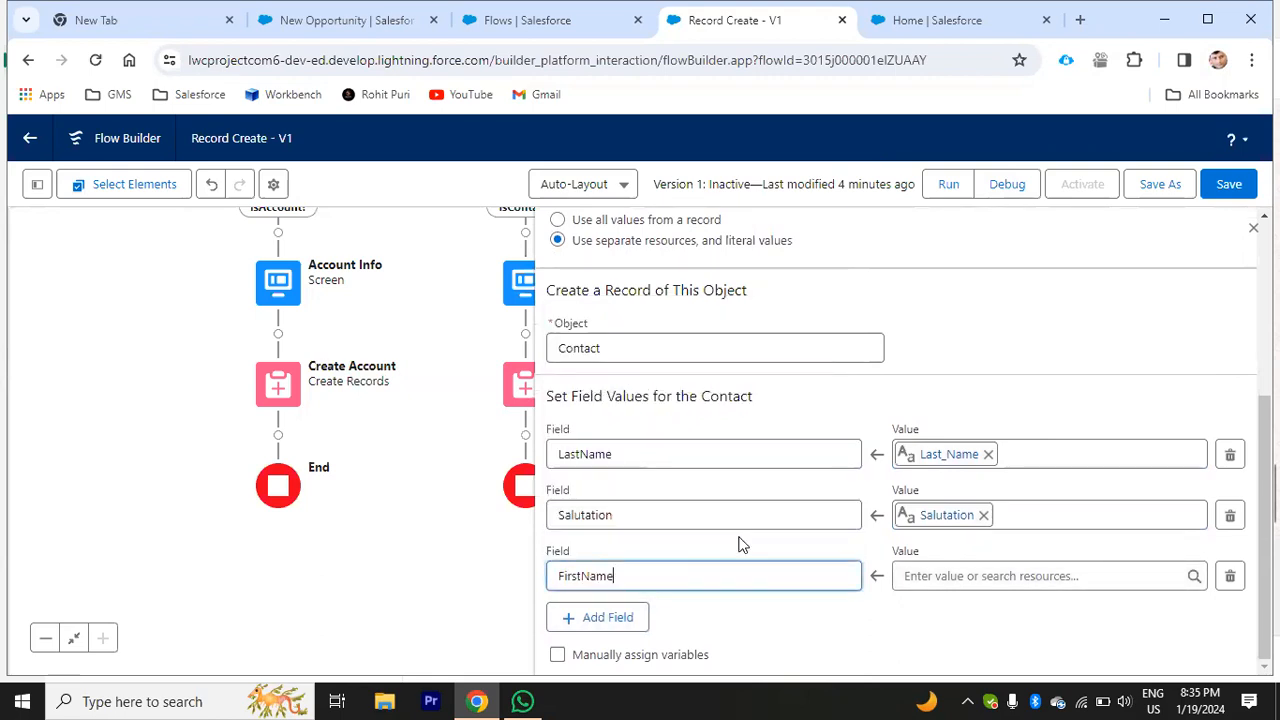
{"action": "left_click", "coordinate": [979, 575]}
{"action": "type", "text": "ful"}
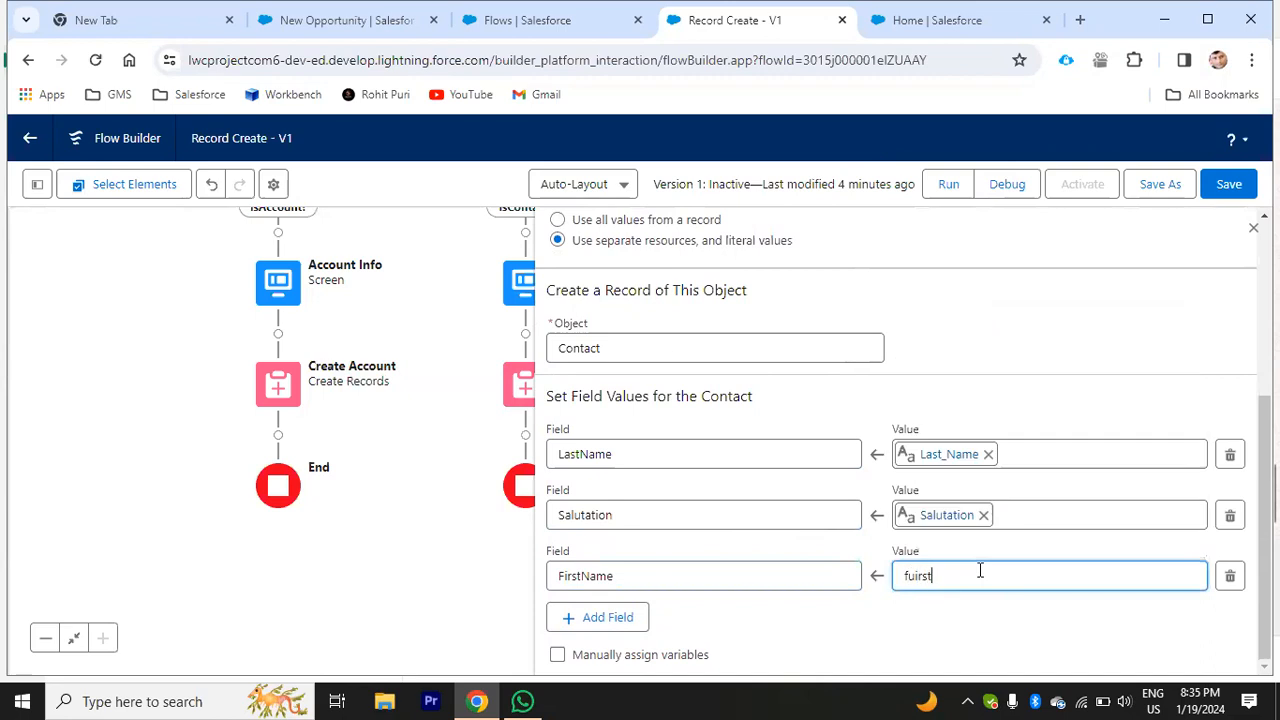
{"action": "key", "text": "BackSpace"}
{"action": "key", "text": "BackSpace"}
{"action": "key", "text": "BackSpace"}
{"action": "key", "text": "BackSpace"}
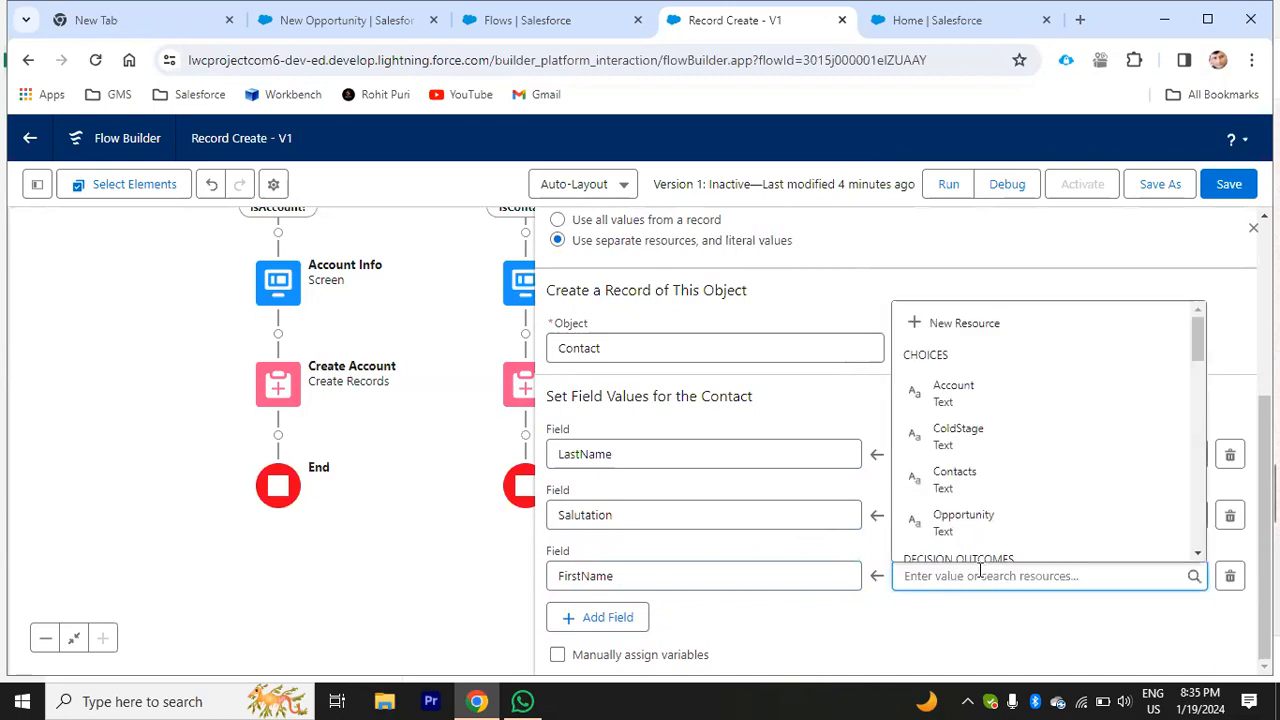
{"action": "type", "text": "first"}
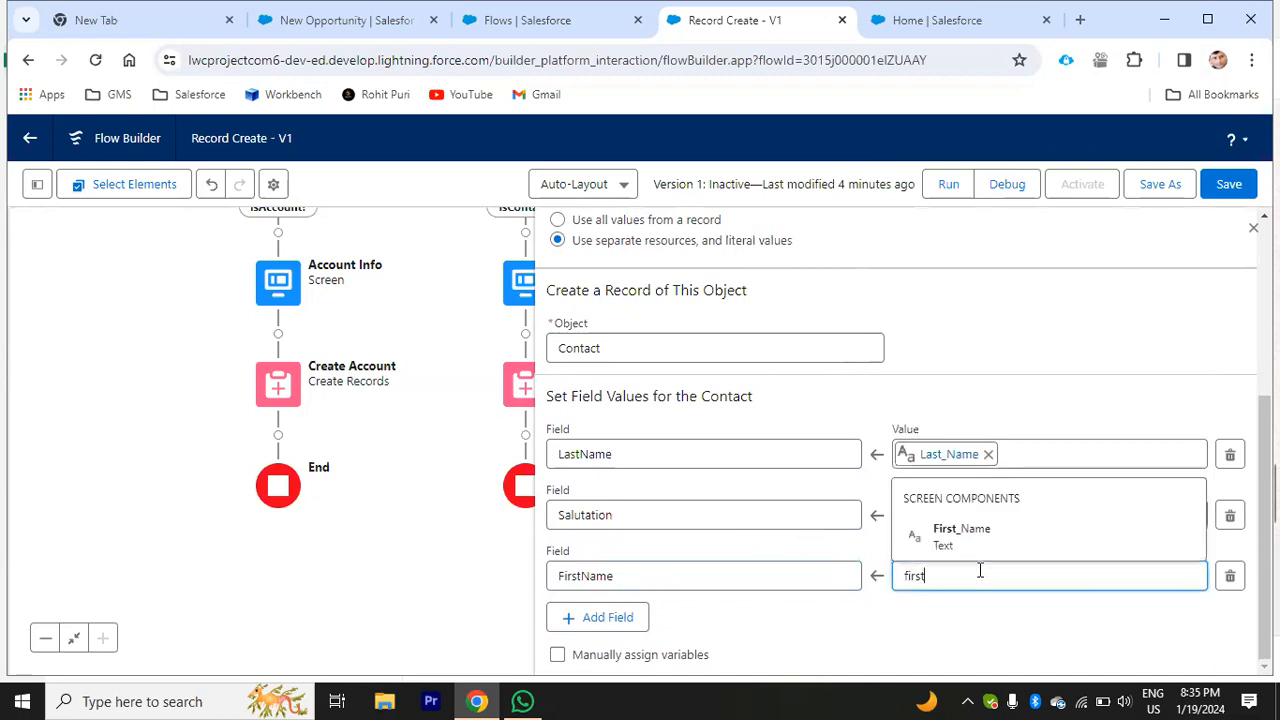
{"action": "left_click", "coordinate": [967, 545]}
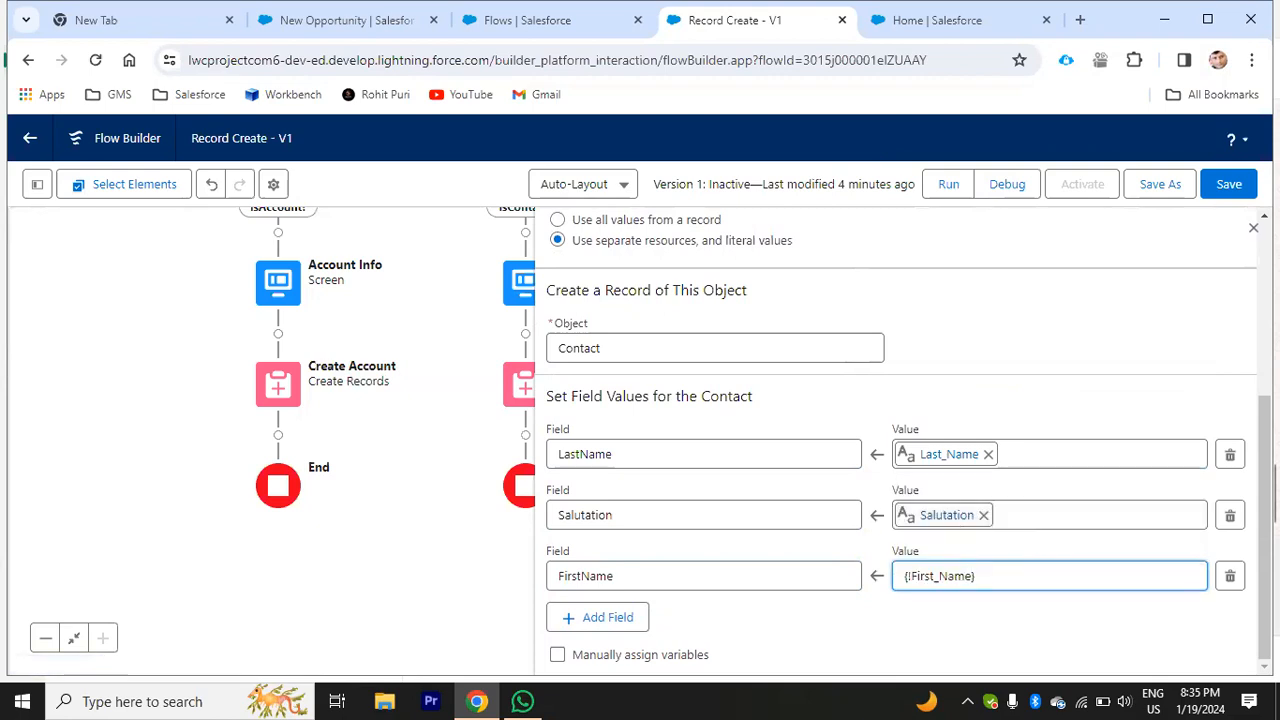
{"action": "key", "text": "Escape"}
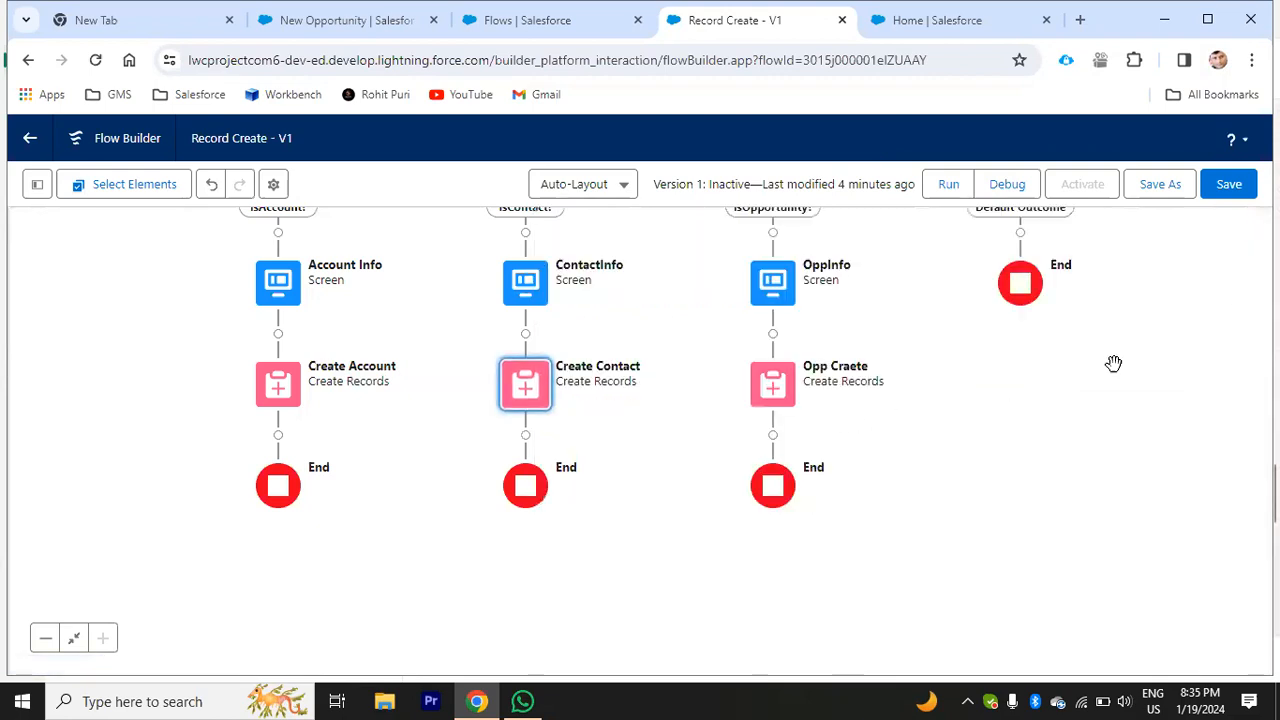
Step: Save the Record Create flow and activate it
{"action": "left_click", "coordinate": [1214, 190]}
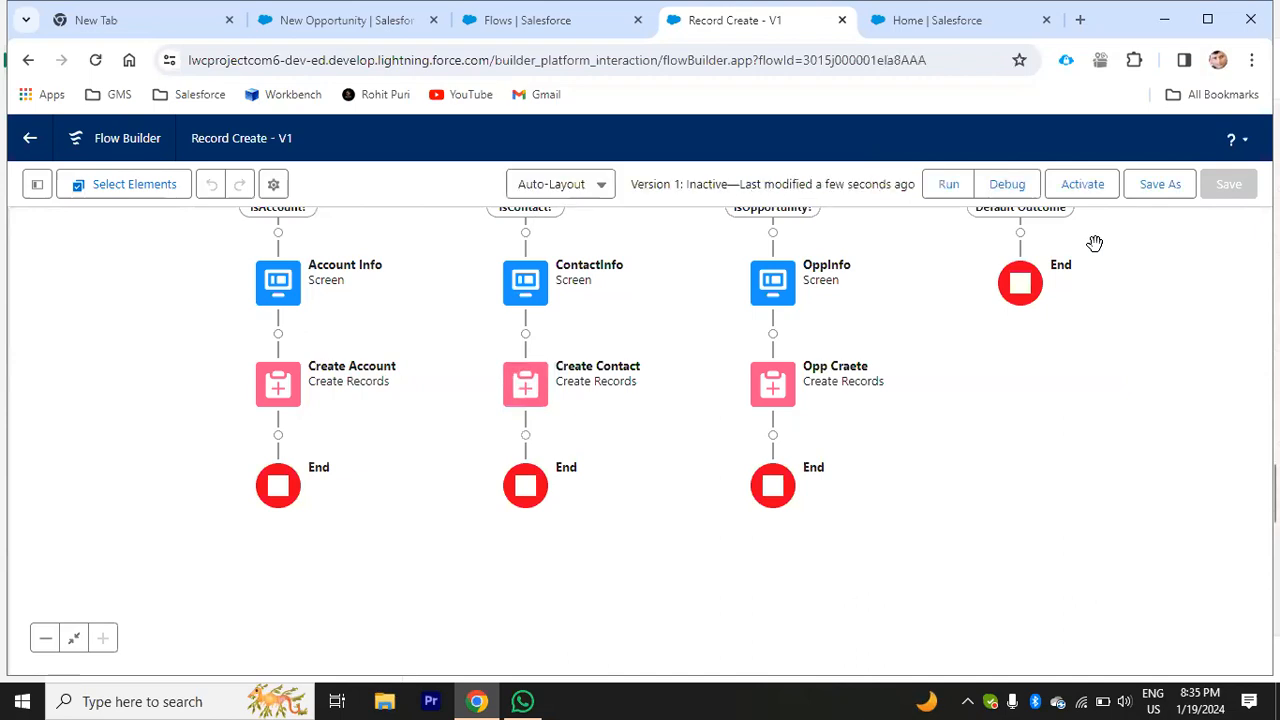
{"action": "left_click_drag", "start_coordinate": [695, 320], "coordinate": [696, 418]}
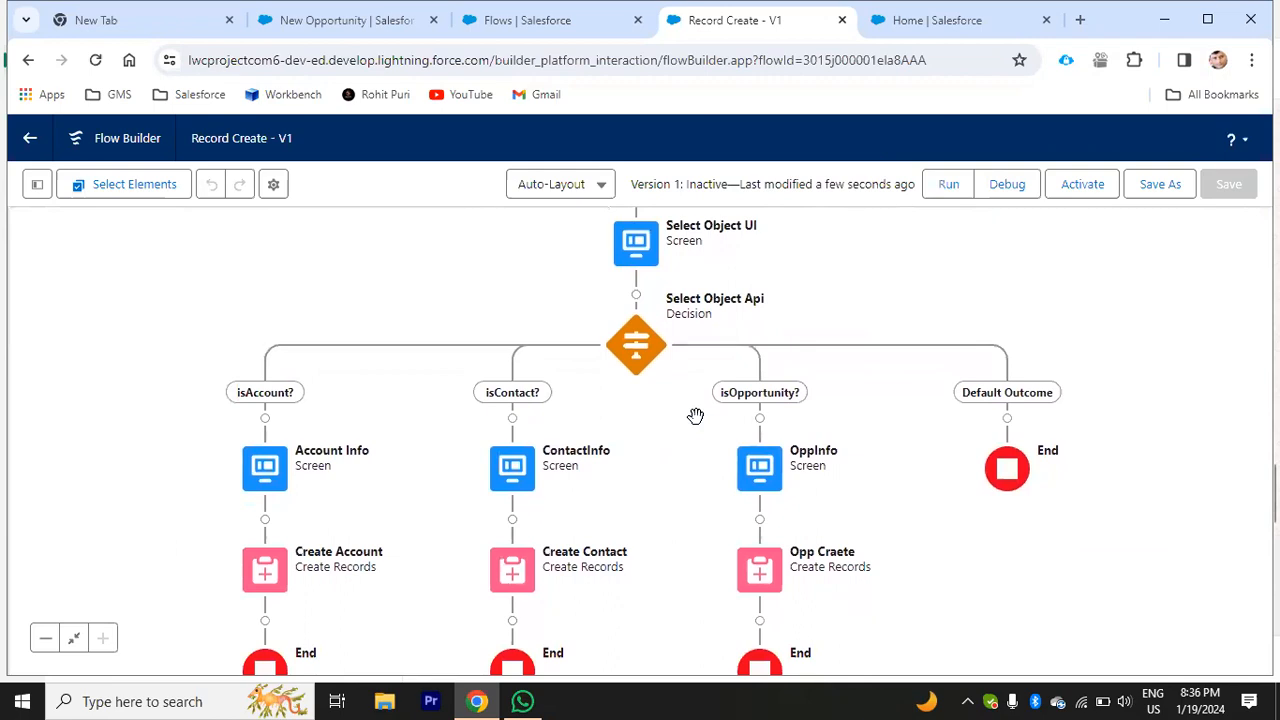
{"action": "left_click_drag", "start_coordinate": [667, 424], "coordinate": [581, 523]}
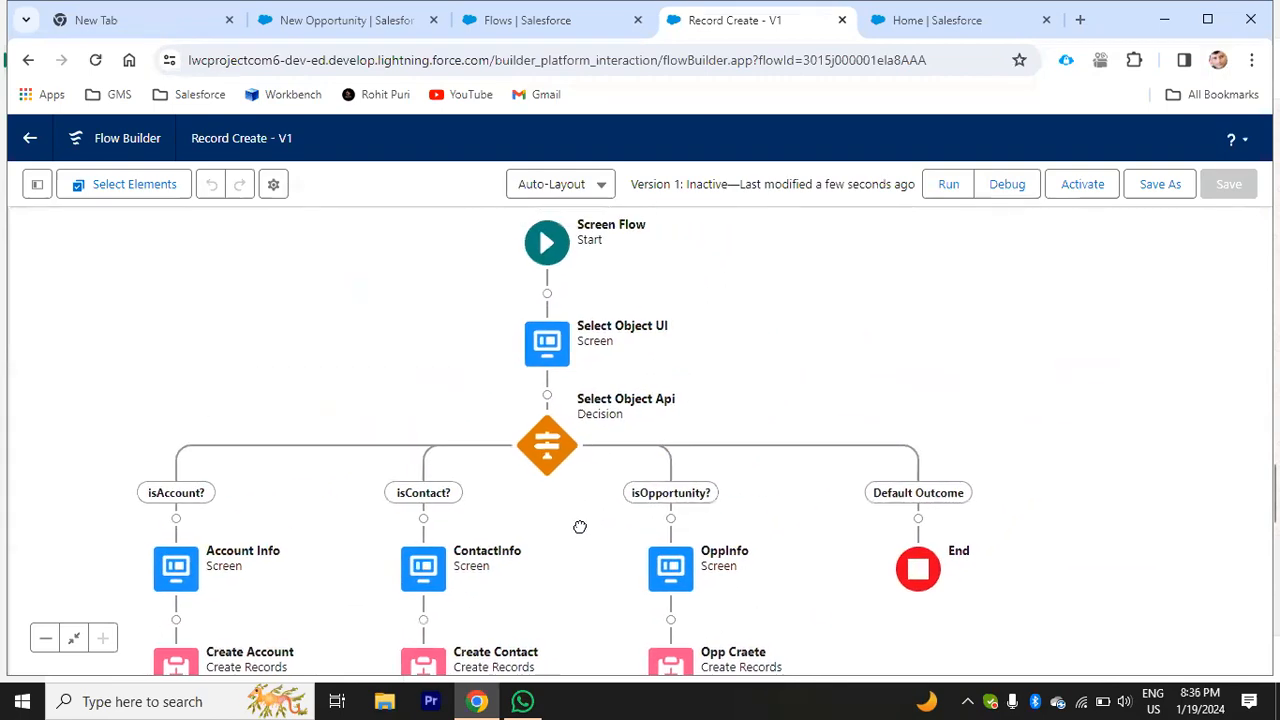
{"action": "mouse_move", "coordinate": [811, 329]}
{"action": "left_mouse_down"}
{"action": "mouse_move", "coordinate": [774, 457]}
{"action": "mouse_move", "coordinate": [811, 330]}
{"action": "left_mouse_up"}
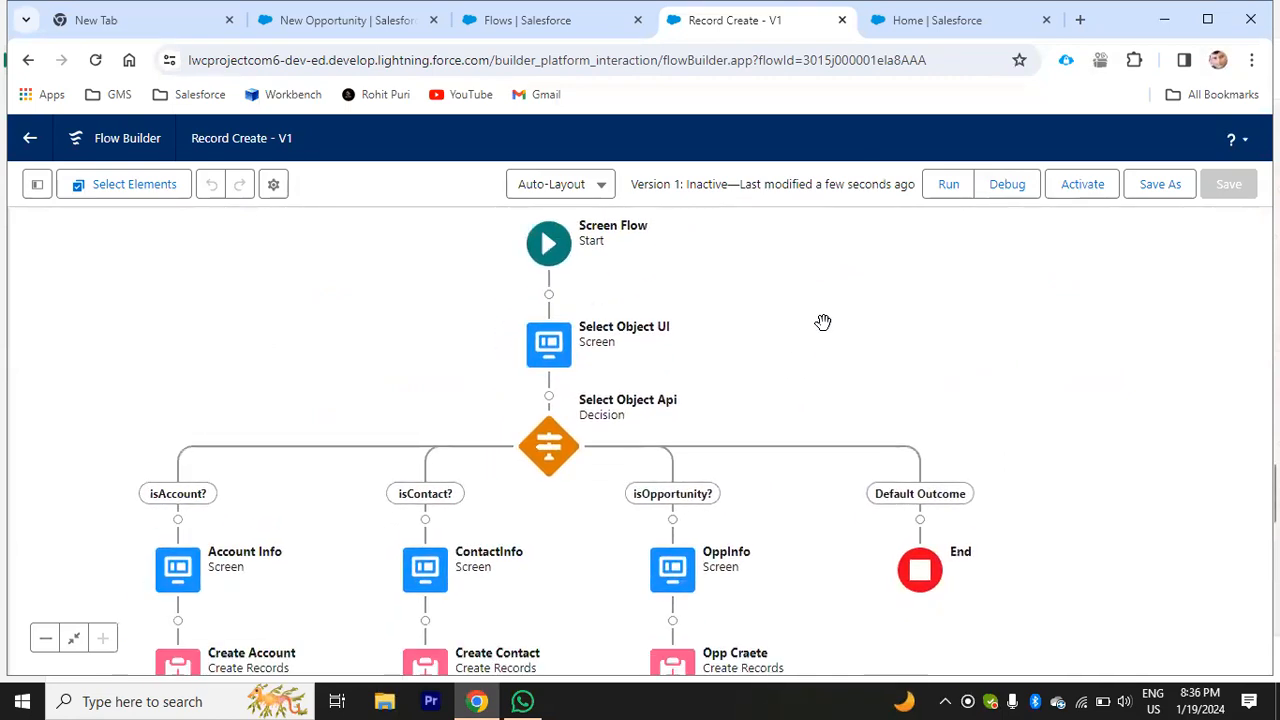
{"action": "left_click", "coordinate": [1075, 199]}
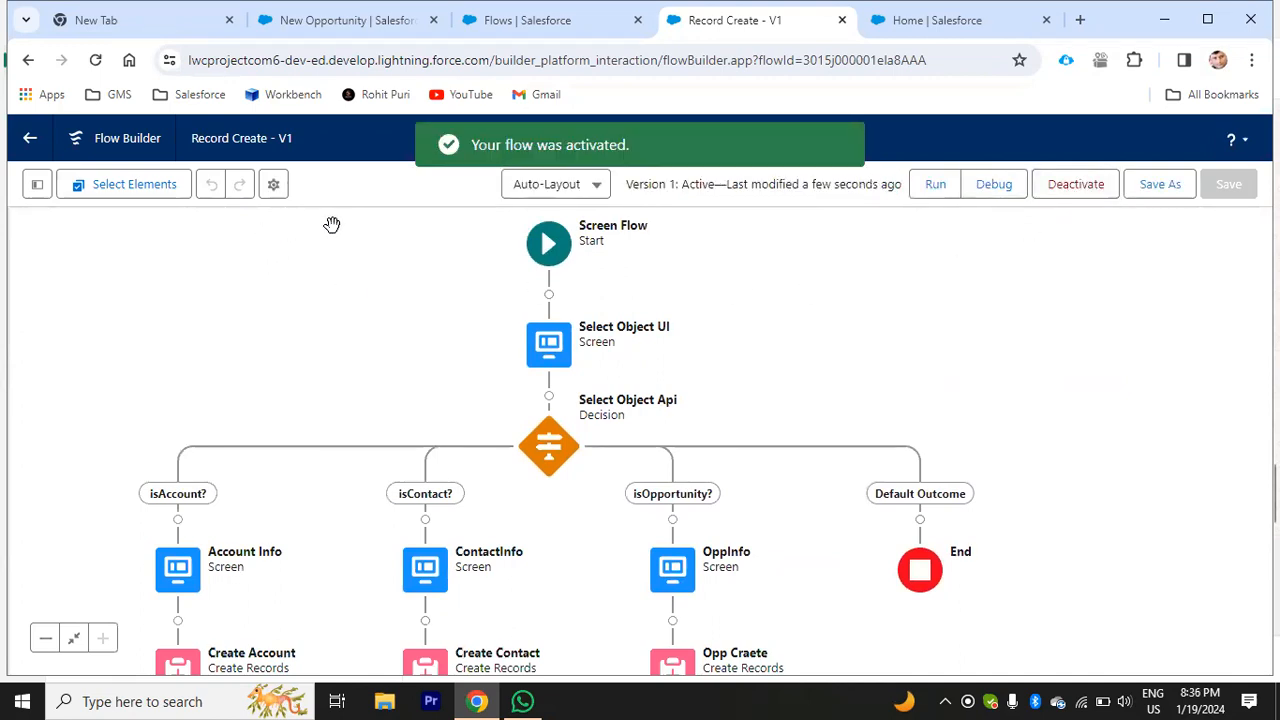
Step: Cancel the open New Opportunity form and open the Attendance Portal's Home page for editing in Lightning App Builder
{"action": "left_click", "coordinate": [528, 18]}
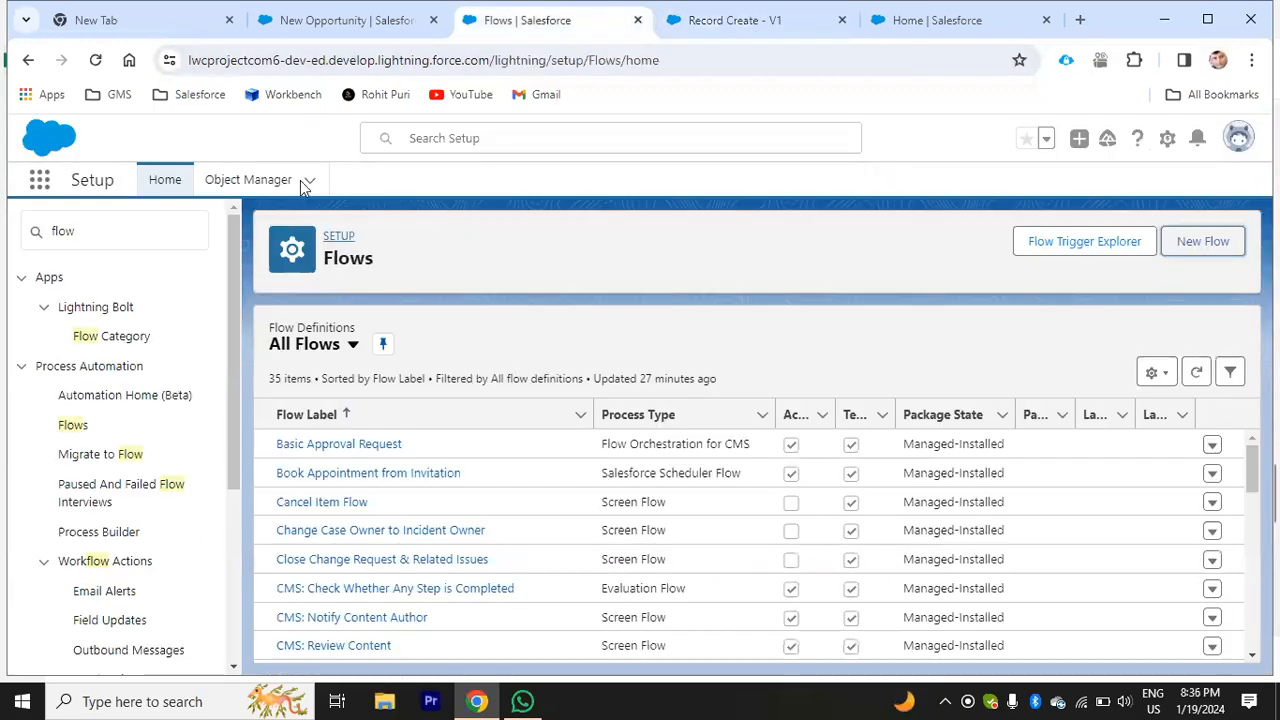
{"action": "left_click", "coordinate": [340, 20]}
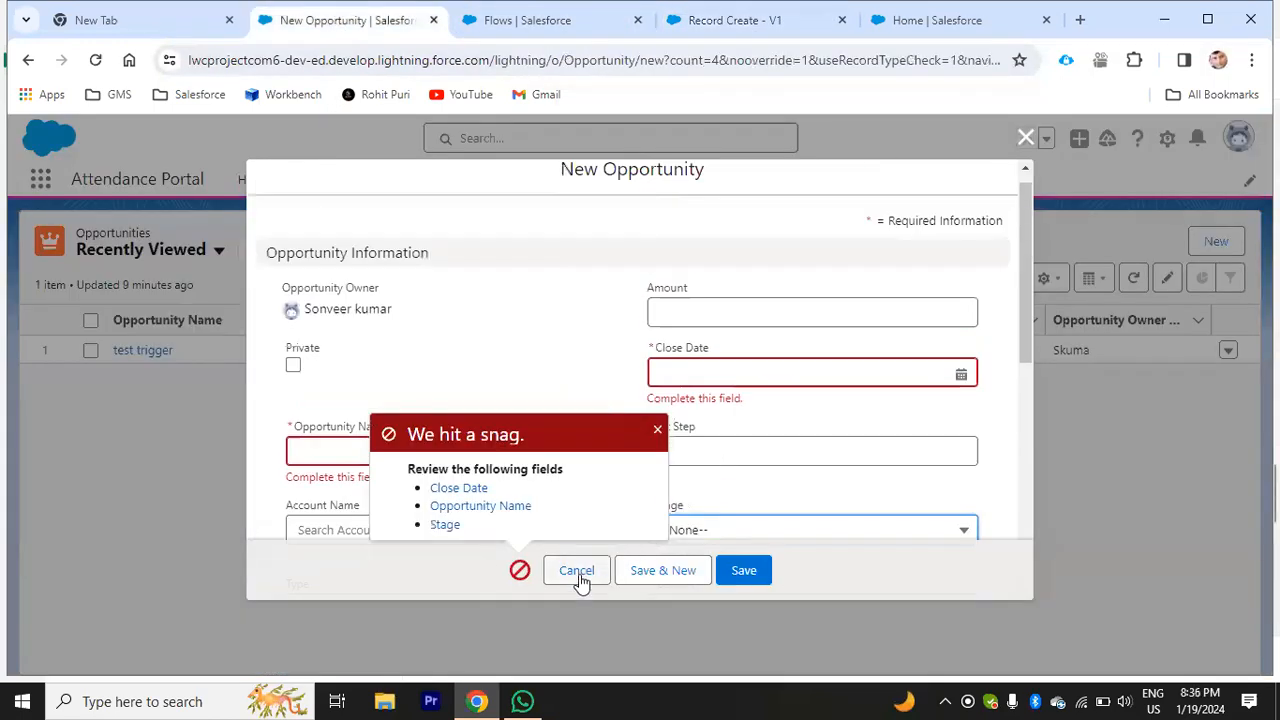
{"action": "left_click", "coordinate": [579, 576]}
{"action": "left_click", "coordinate": [252, 178]}
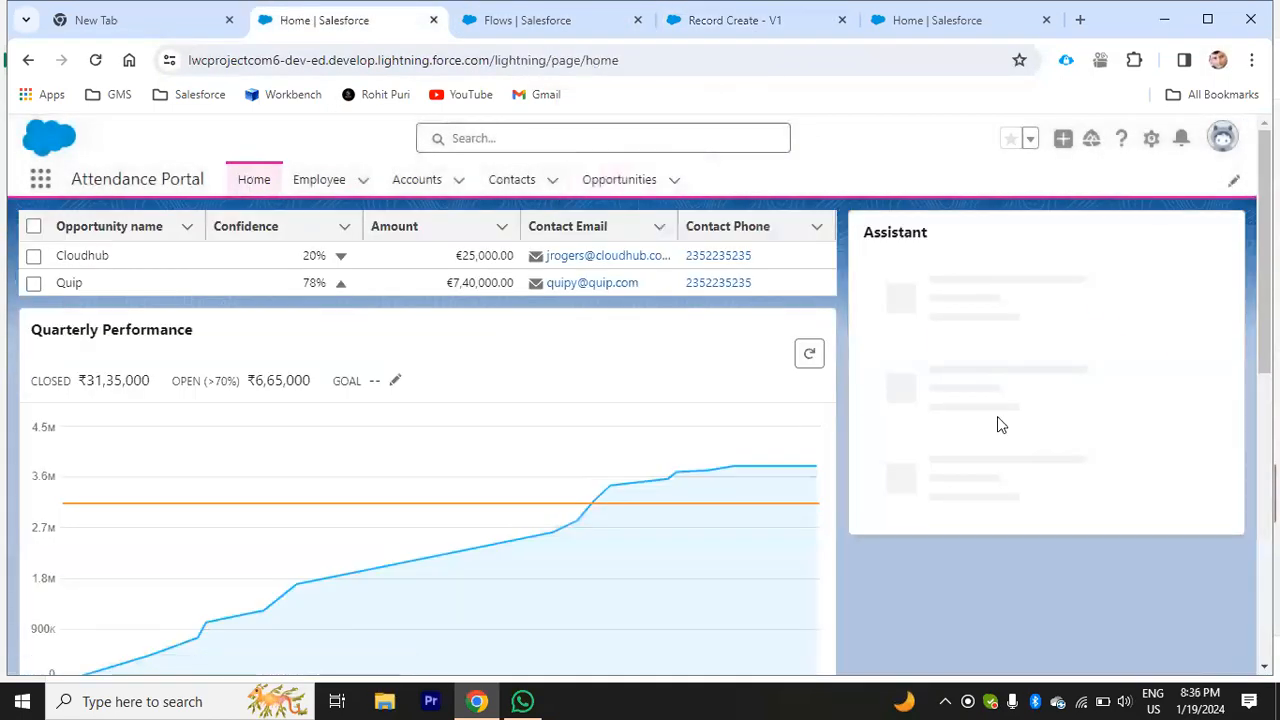
{"action": "left_click", "coordinate": [1151, 138]}
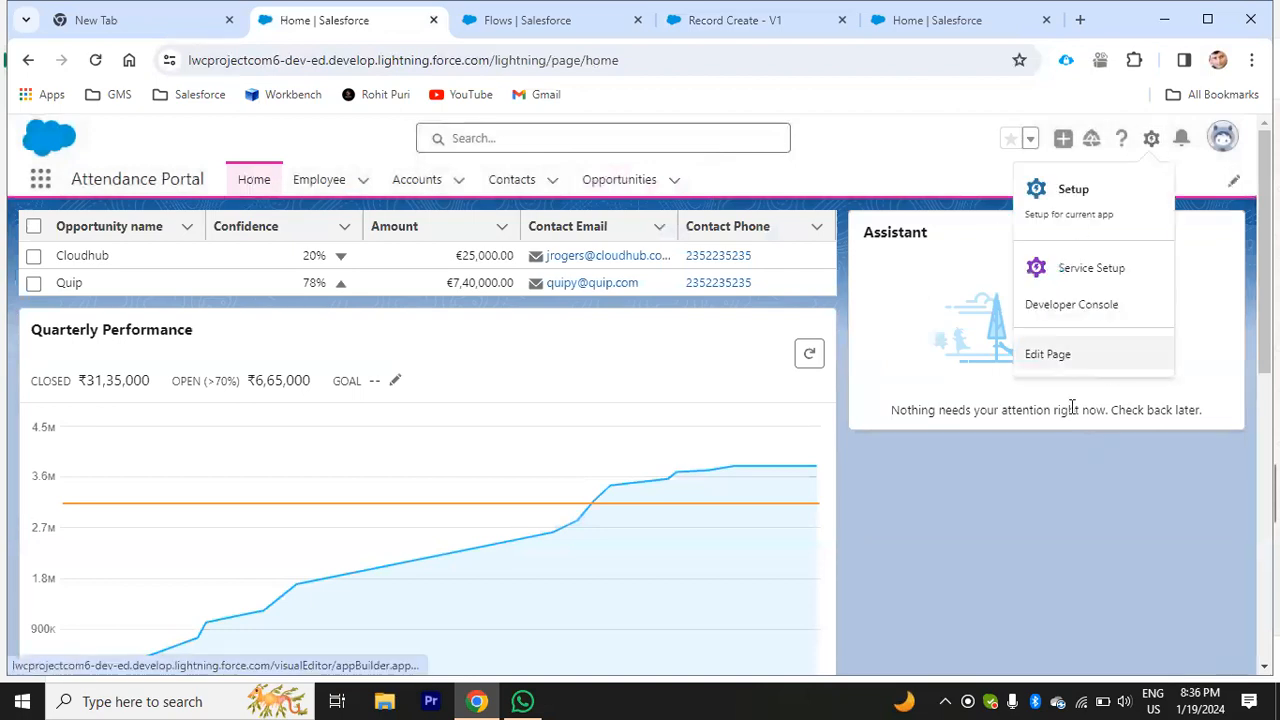
{"action": "left_click", "coordinate": [1049, 355]}
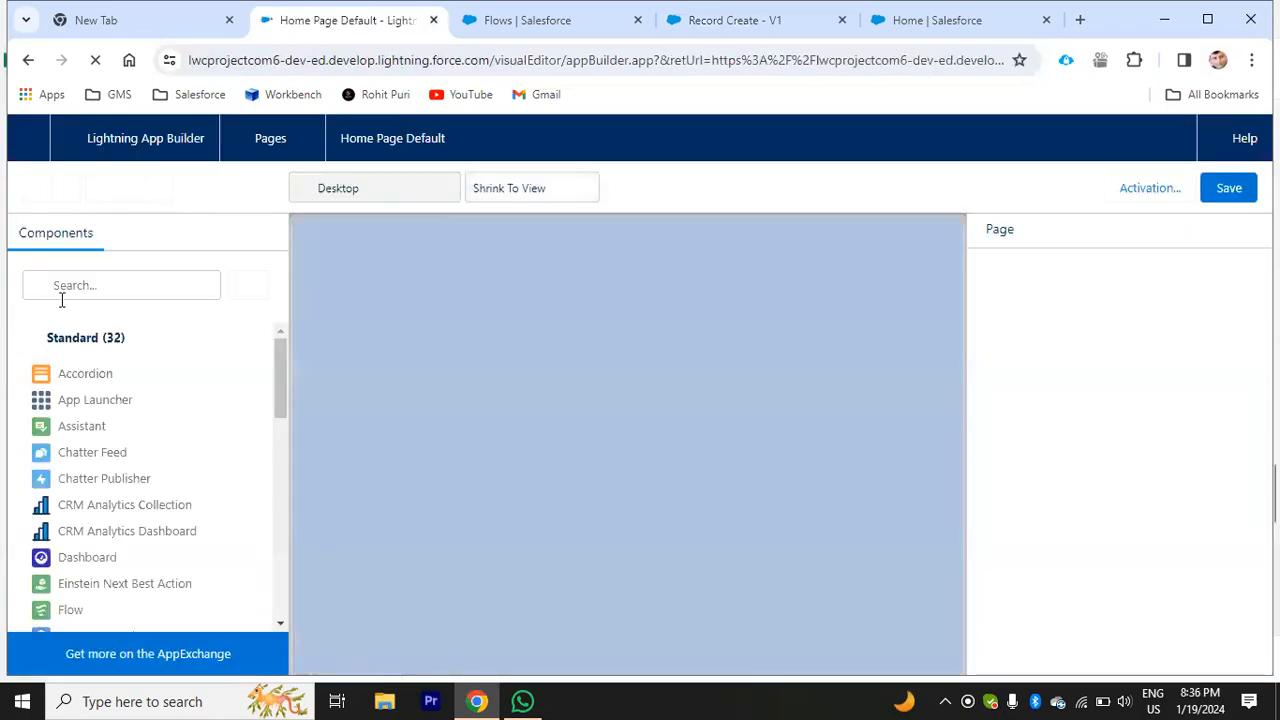
Step: Replace the opportunity table and Quarterly Performance components at the head of the home page with a Flow component
{"action": "left_click", "coordinate": [76, 286]}
{"action": "type", "text": "flow"}
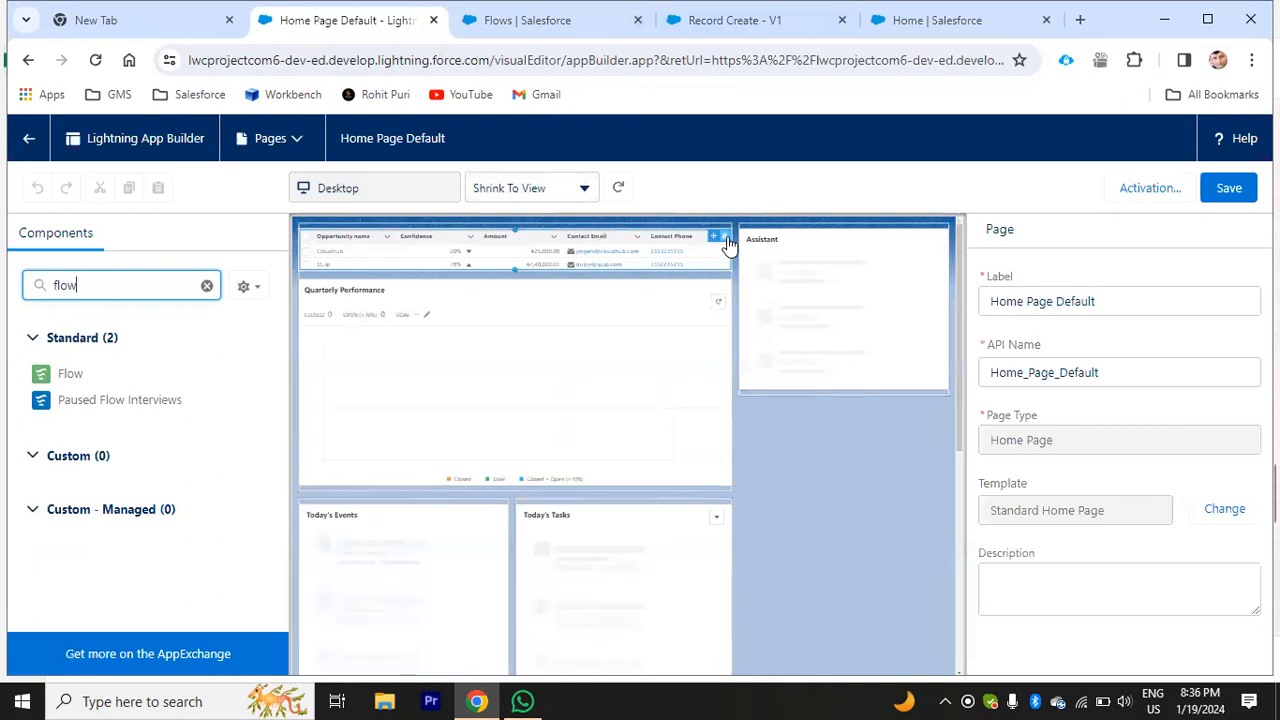
{"action": "left_click", "coordinate": [726, 237]}
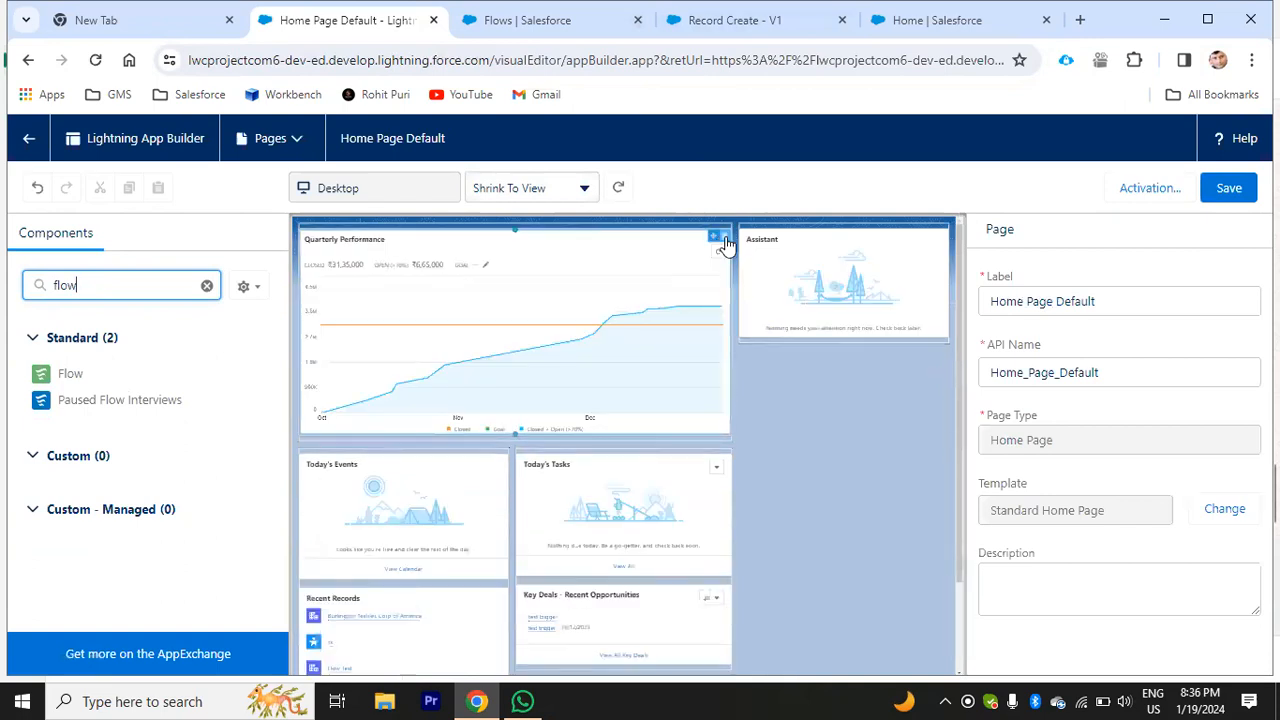
{"action": "left_click", "coordinate": [720, 238]}
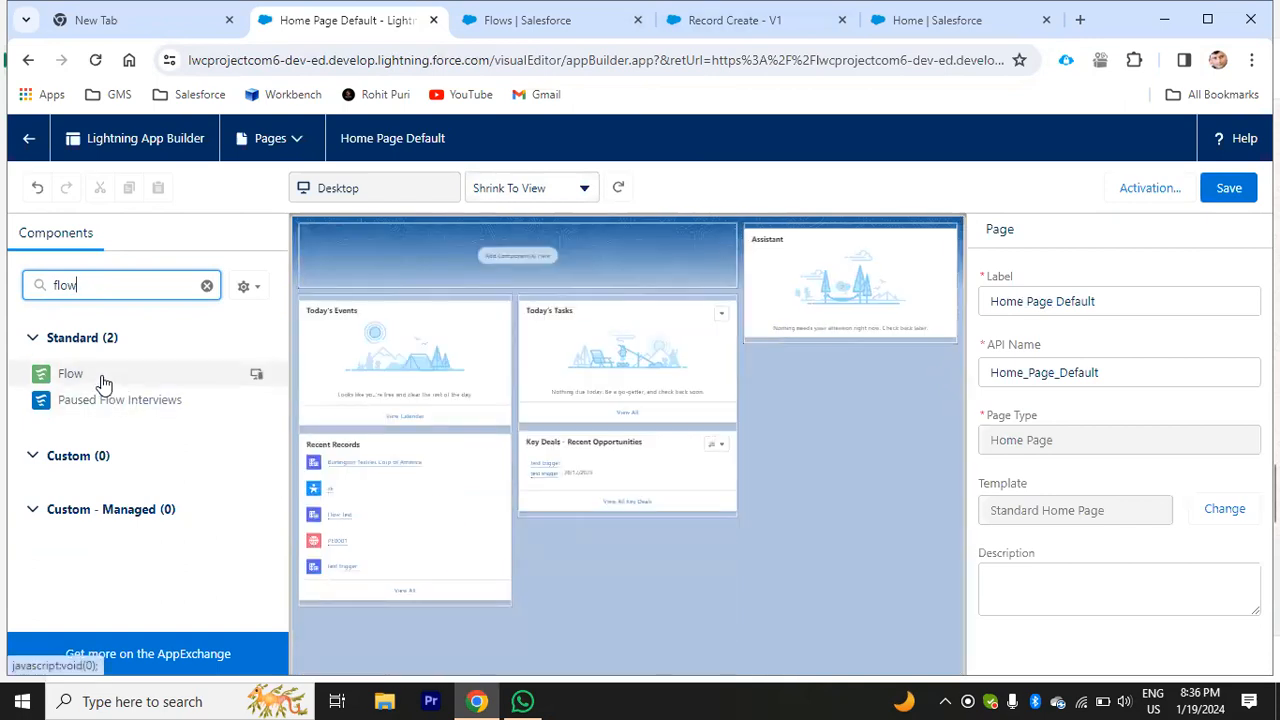
{"action": "left_click_drag", "start_coordinate": [104, 383], "coordinate": [449, 243]}
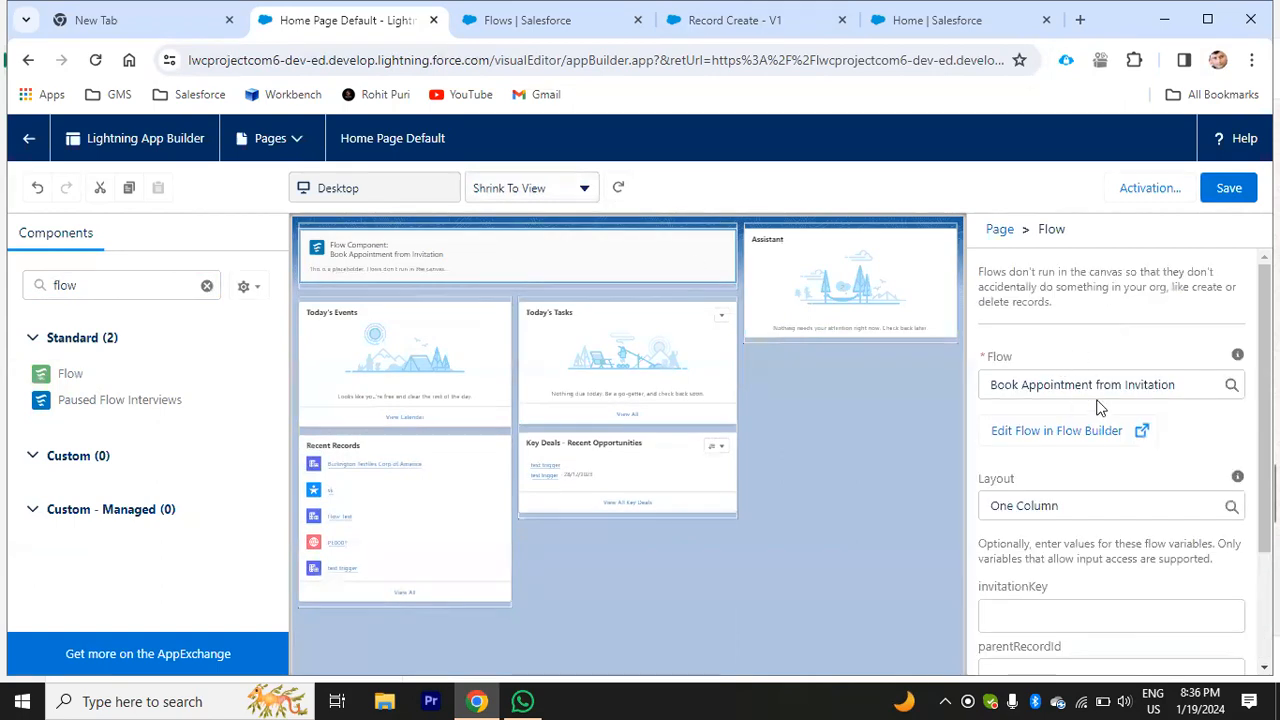
Step: Assign the Record Create flow to the home page's Flow component, save the page and exit the page builder
{"action": "left_click", "coordinate": [1096, 384]}
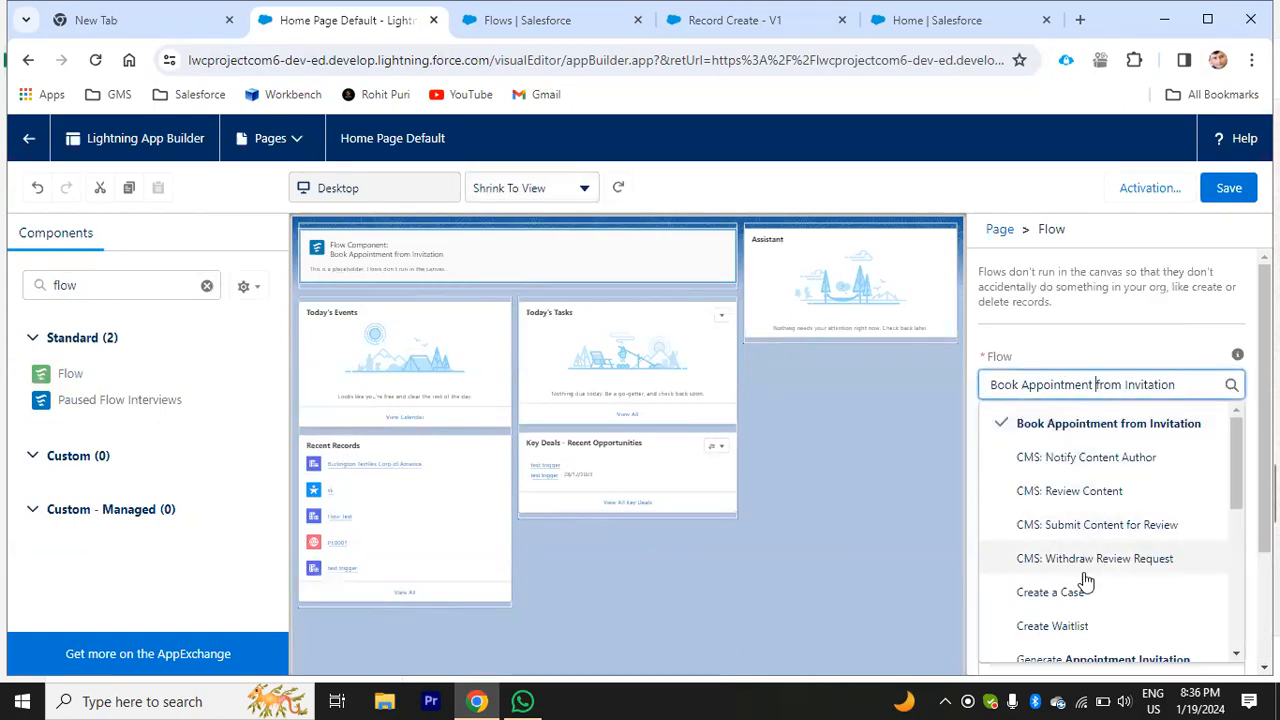
{"action": "scroll", "coordinate": [1100, 560], "scroll_direction": "down", "scroll_amount": 4}
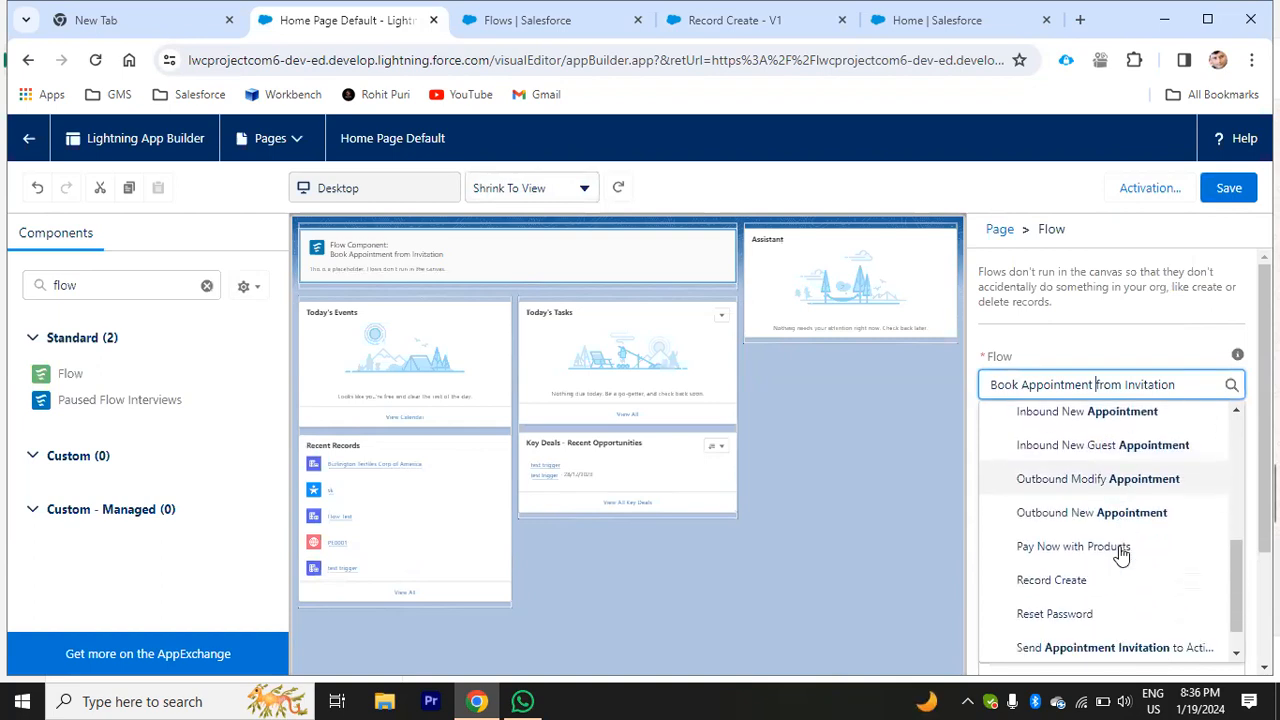
{"action": "scroll", "coordinate": [1120, 553], "scroll_direction": "down", "scroll_amount": 1}
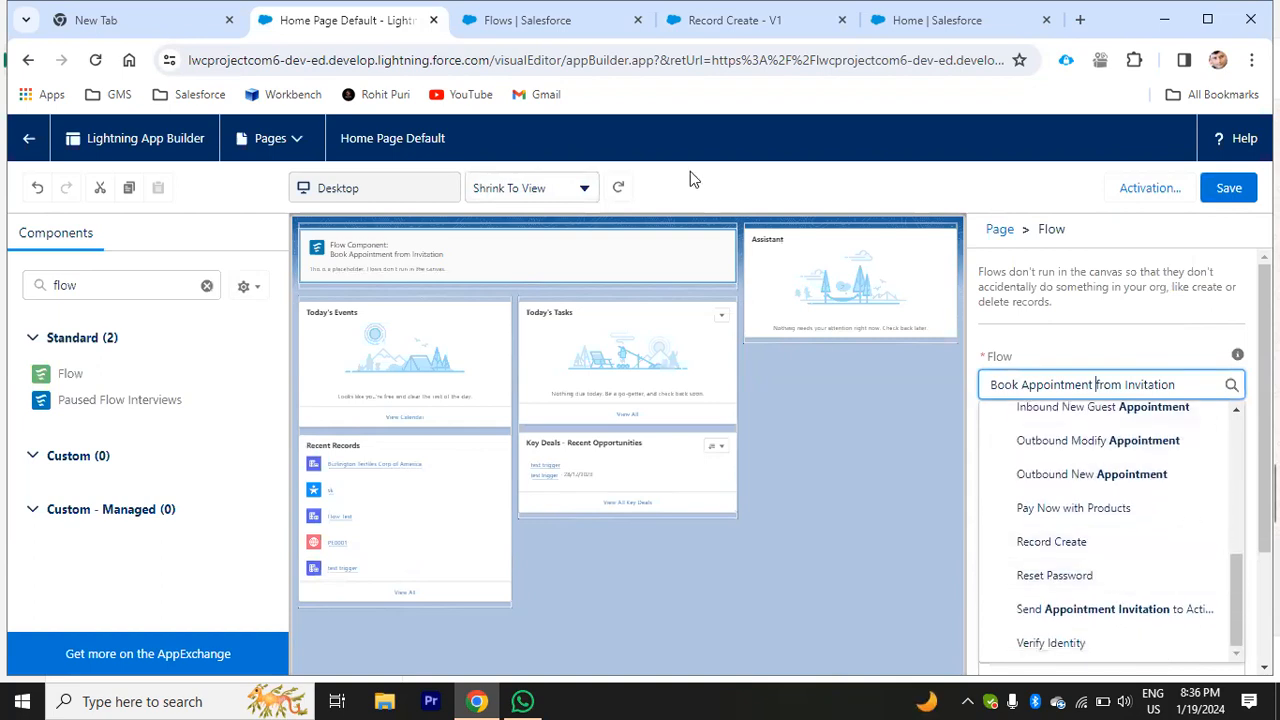
{"action": "left_click", "coordinate": [740, 20]}
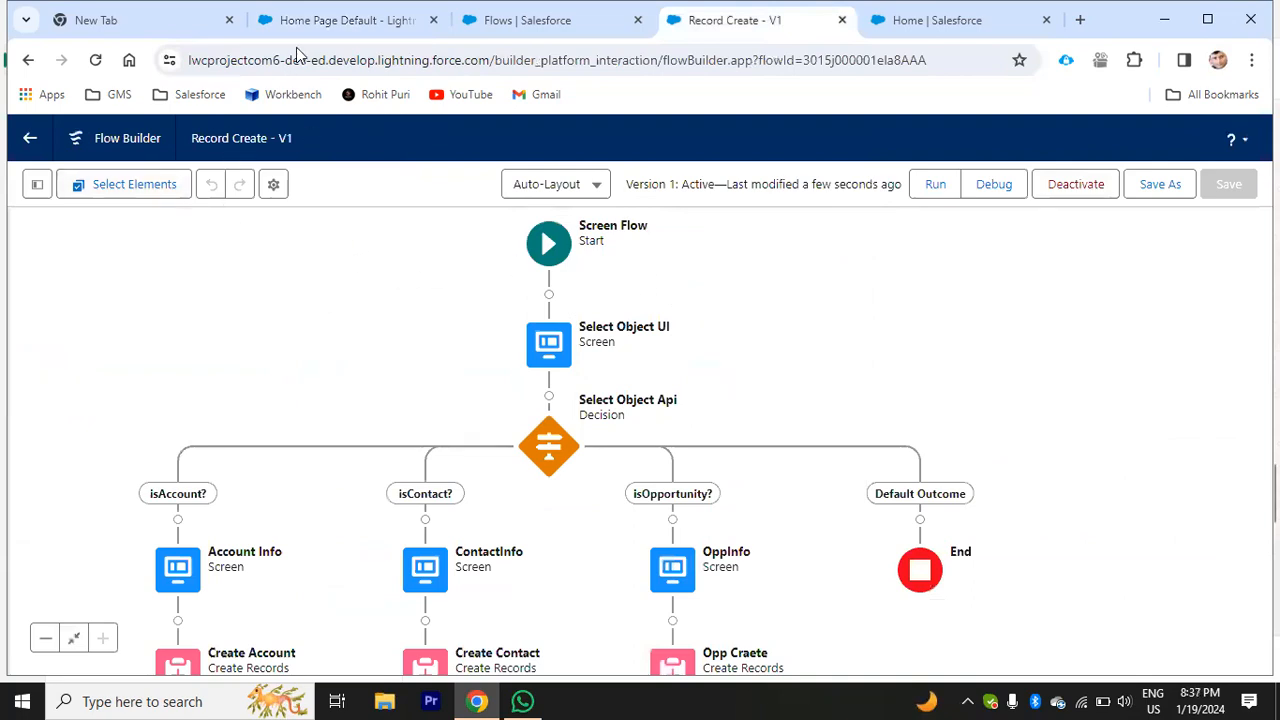
{"action": "left_click", "coordinate": [310, 20]}
{"action": "left_click", "coordinate": [1052, 384]}
{"action": "scroll", "coordinate": [1086, 500], "scroll_direction": "down", "scroll_amount": 3}
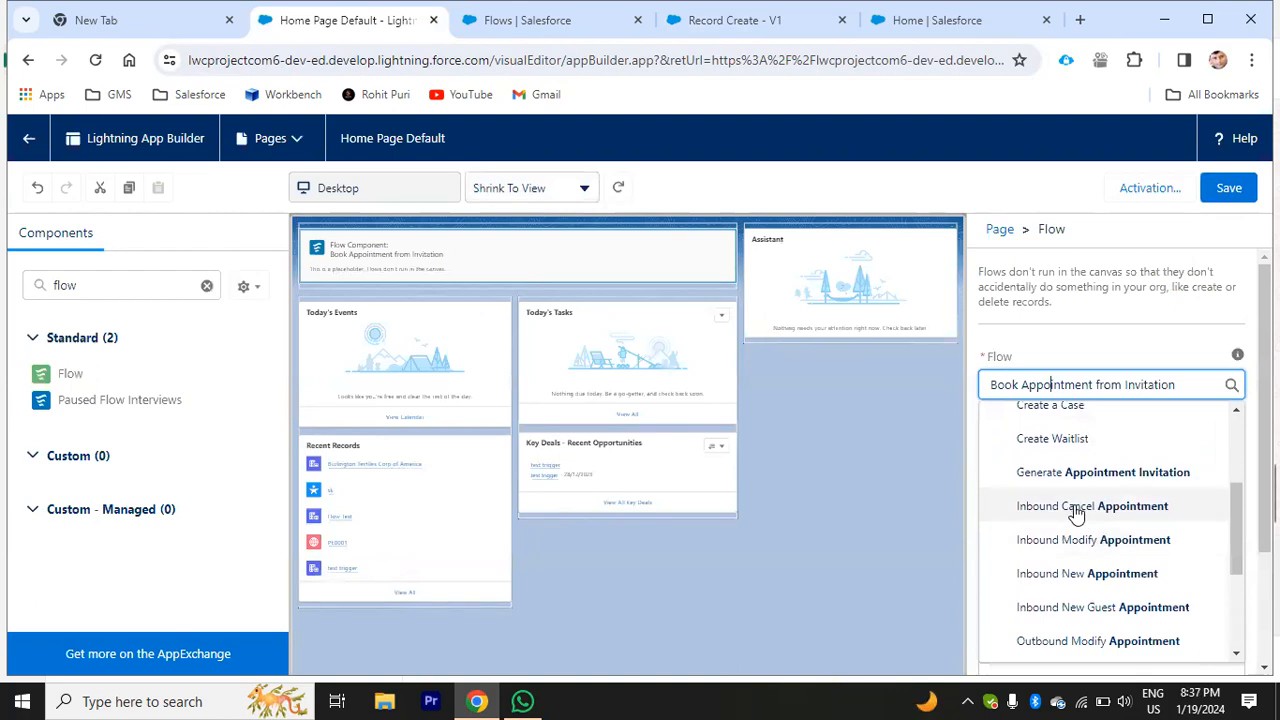
{"action": "scroll", "coordinate": [1077, 512], "scroll_direction": "down", "scroll_amount": 3}
{"action": "left_click", "coordinate": [1071, 563]}
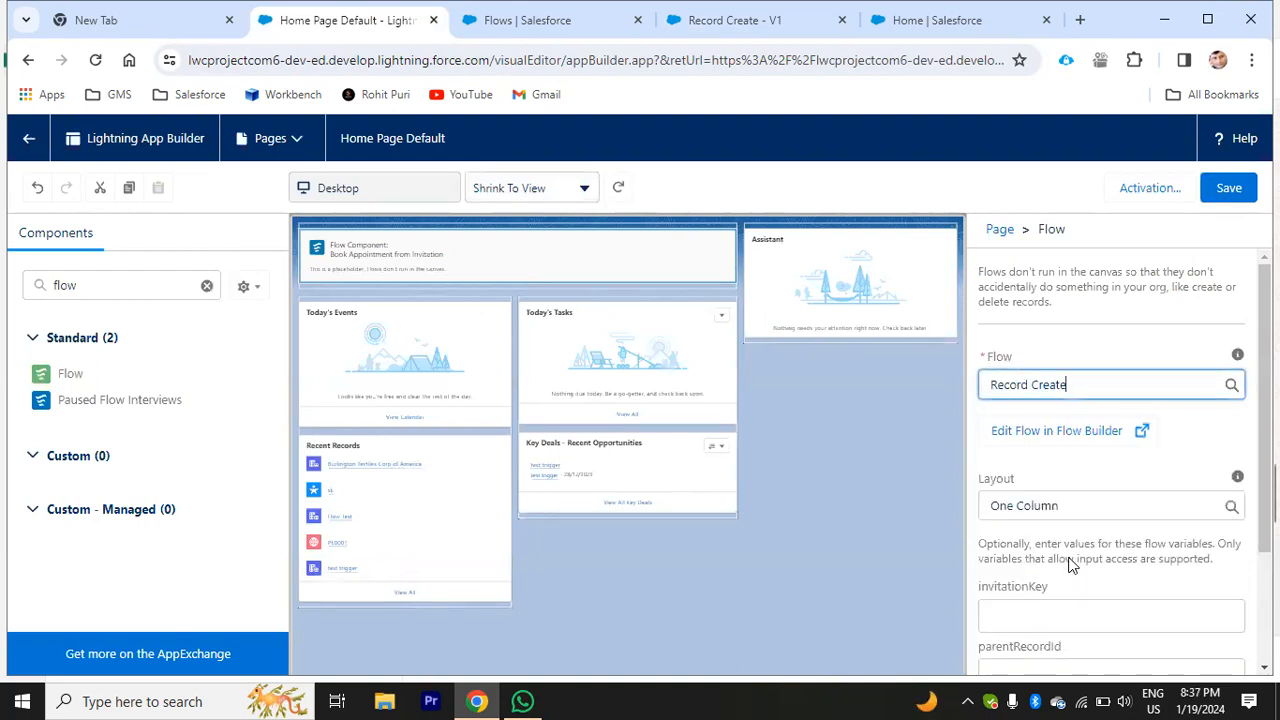
{"action": "left_click", "coordinate": [857, 452]}
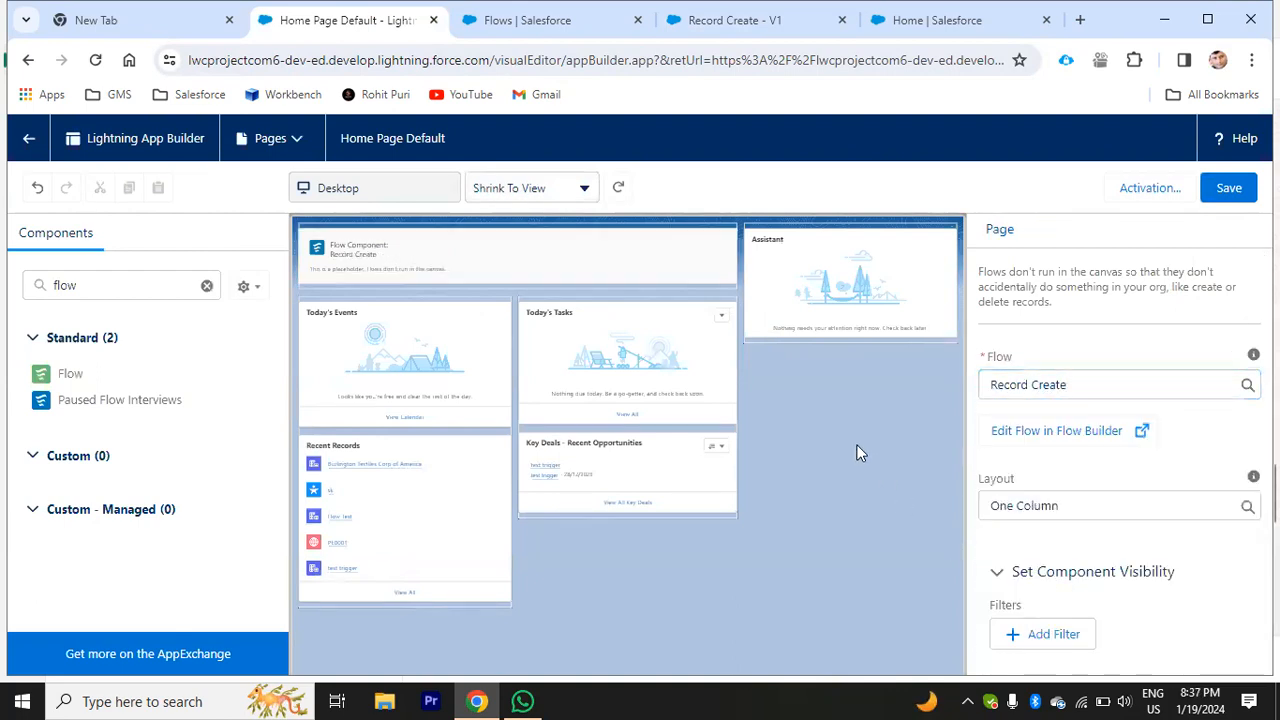
{"action": "left_click", "coordinate": [1229, 188]}
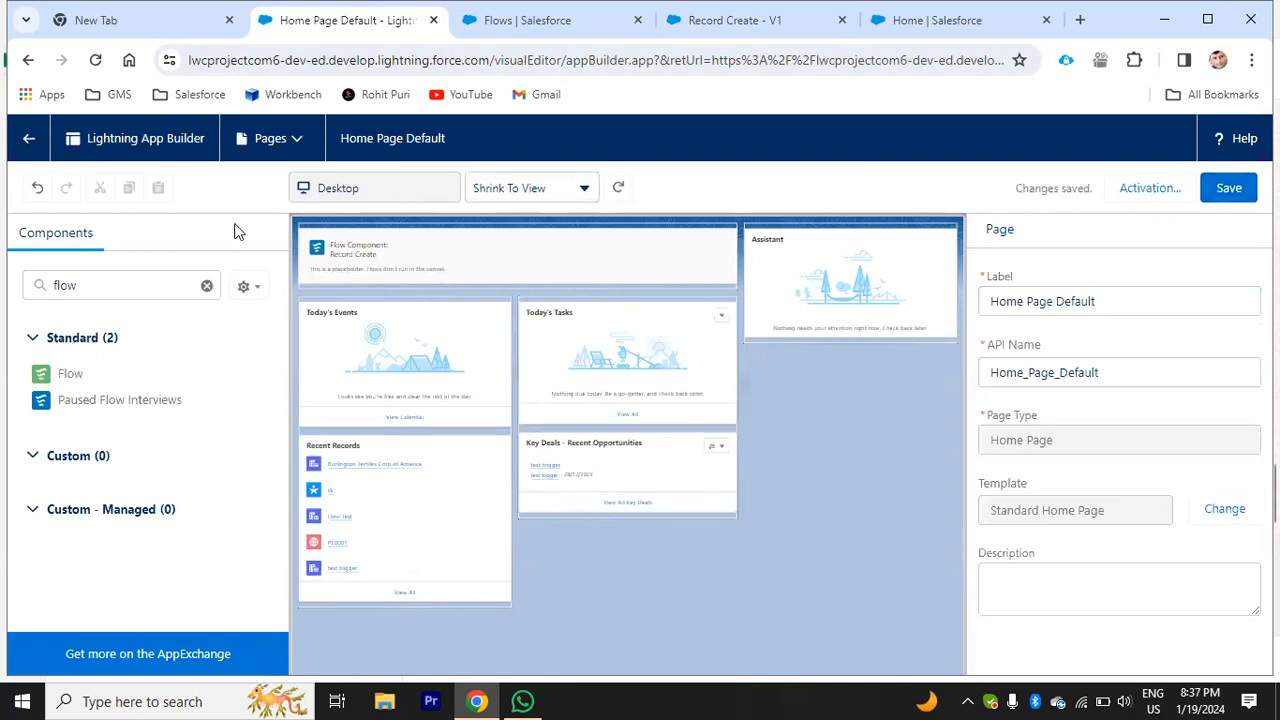
{"action": "left_click", "coordinate": [29, 138]}
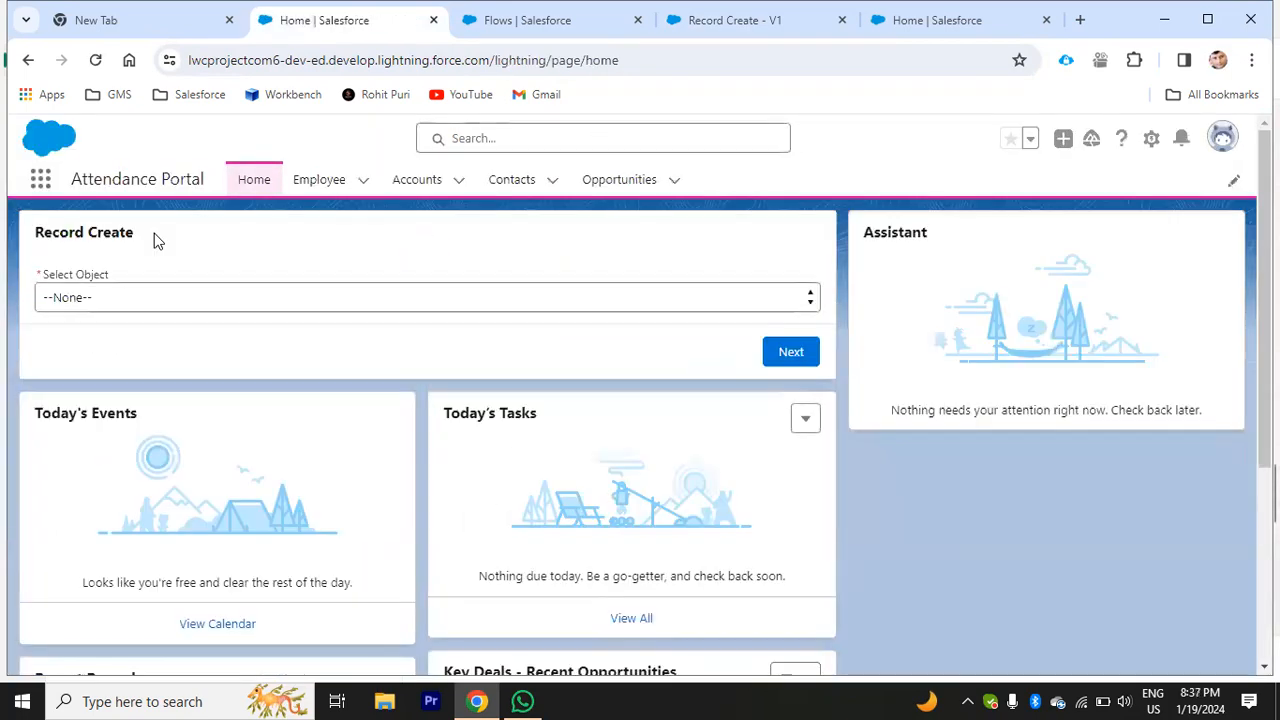
Step: Create an Account named Test Flow with the rating Hot through the Record Create flow on the home page
{"action": "left_click", "coordinate": [145, 300]}
{"action": "left_click", "coordinate": [132, 338]}
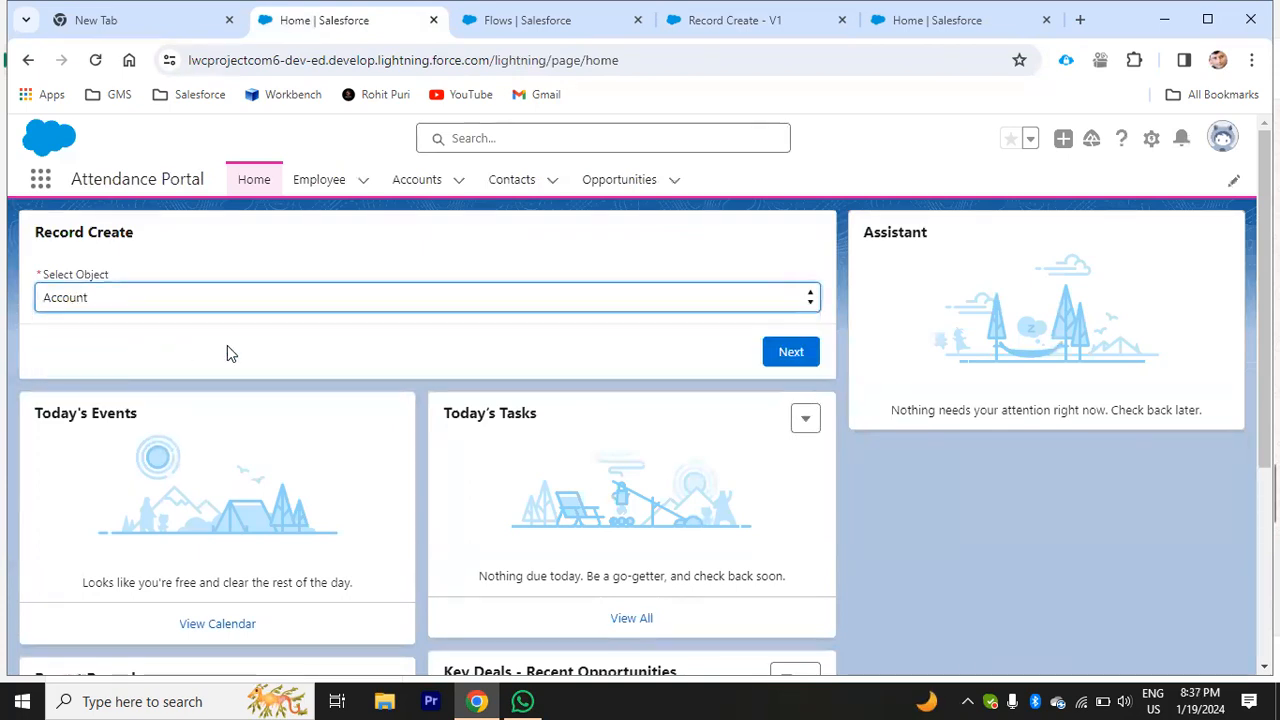
{"action": "left_click", "coordinate": [791, 352]}
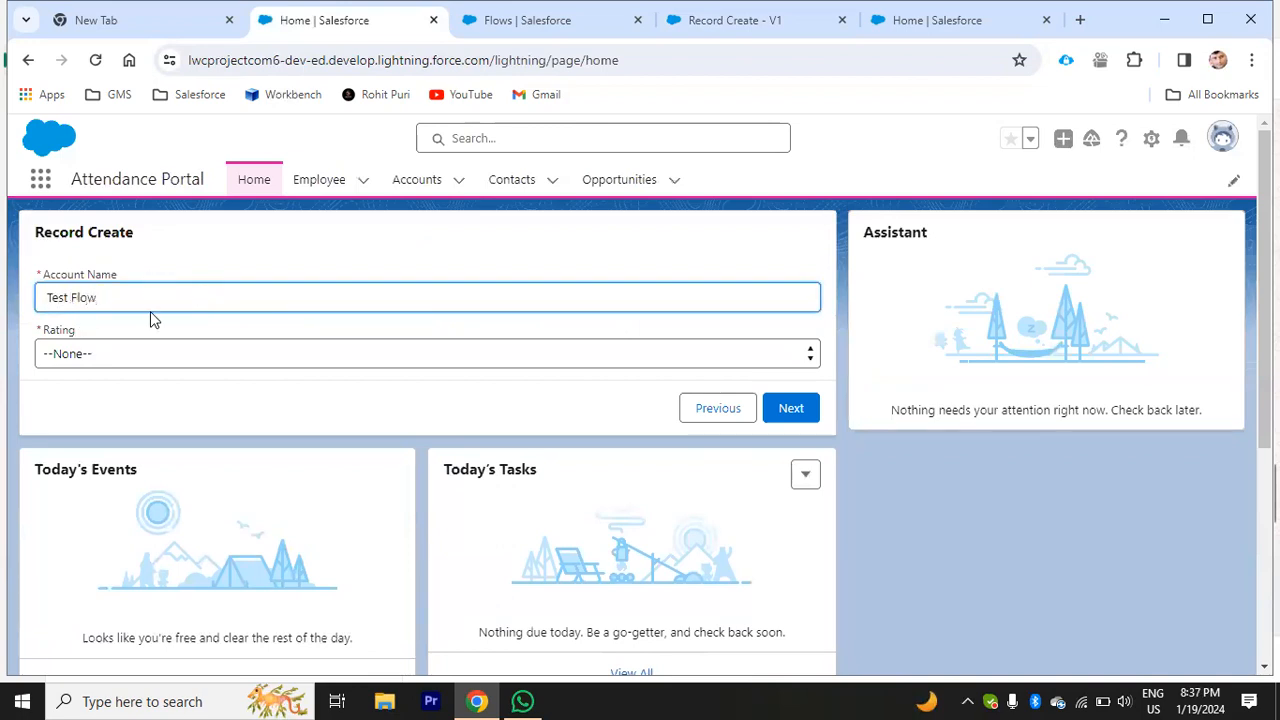
{"action": "left_click", "coordinate": [150, 355]}
{"action": "left_click", "coordinate": [118, 396]}
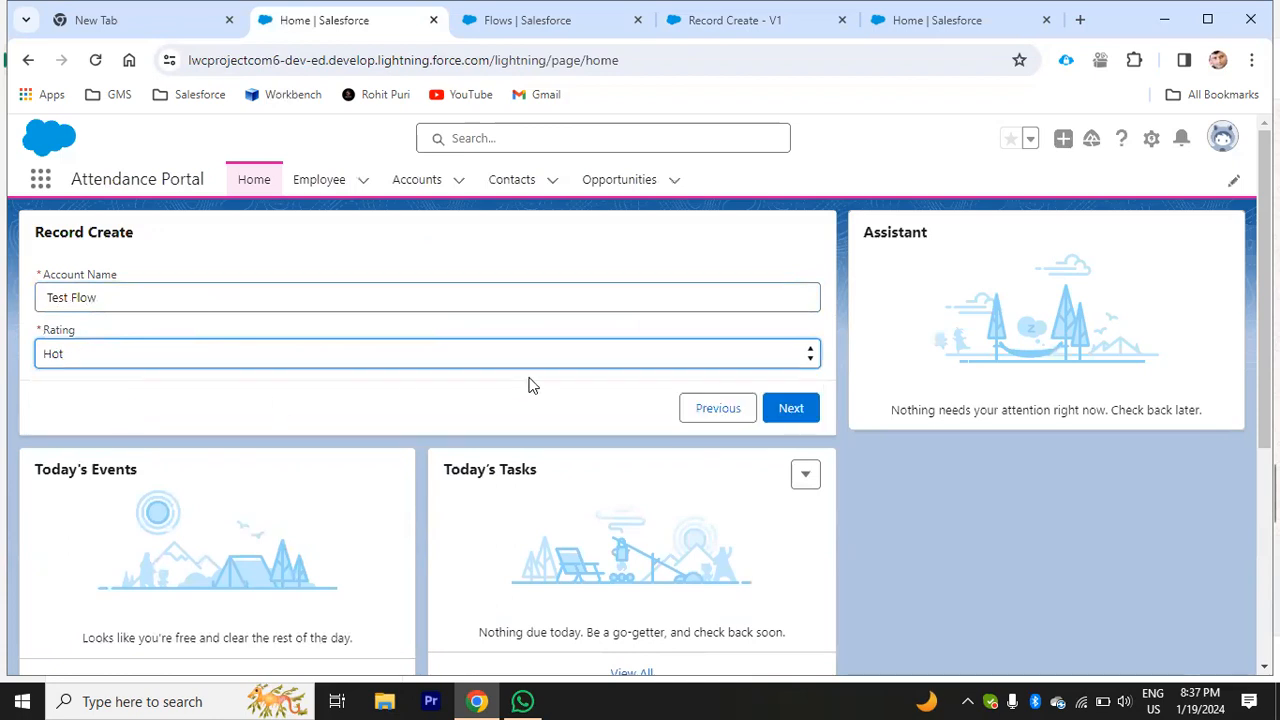
{"action": "left_click", "coordinate": [790, 407]}
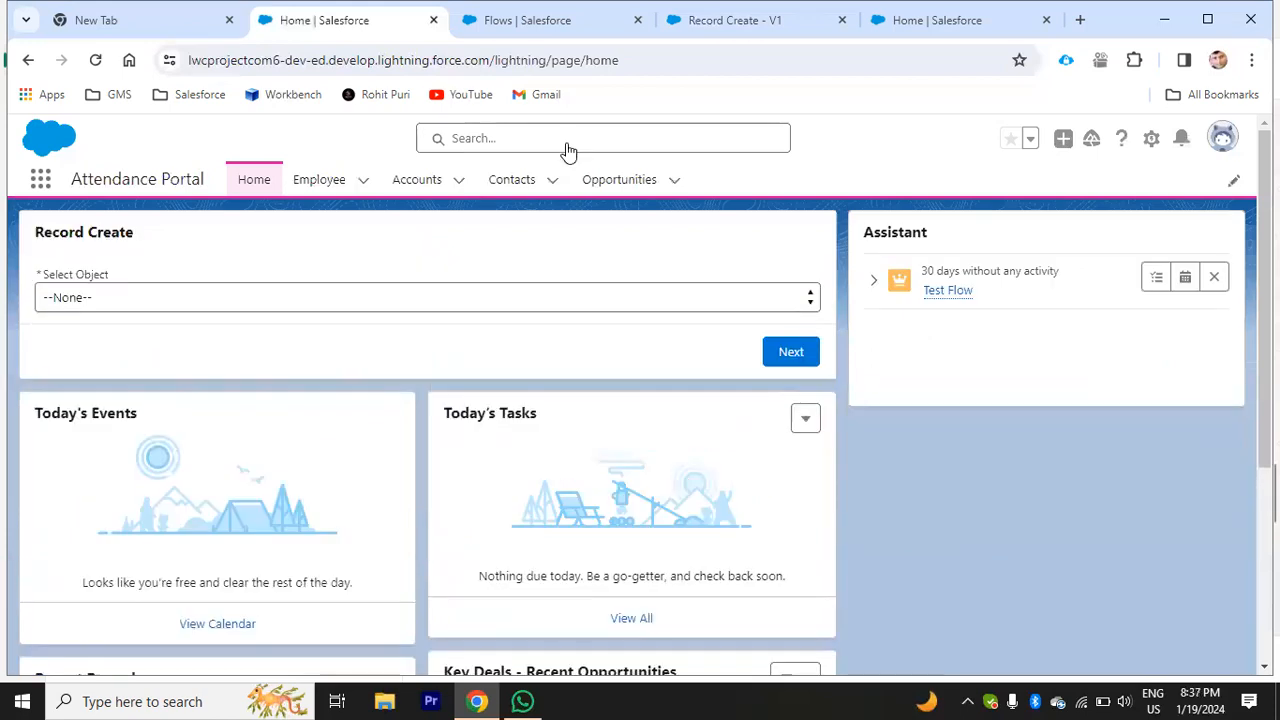
Step: Open the Accounts list in a new browser tab and examine the field details of the Test Flow account
{"action": "left_click", "coordinate": [920, 20]}
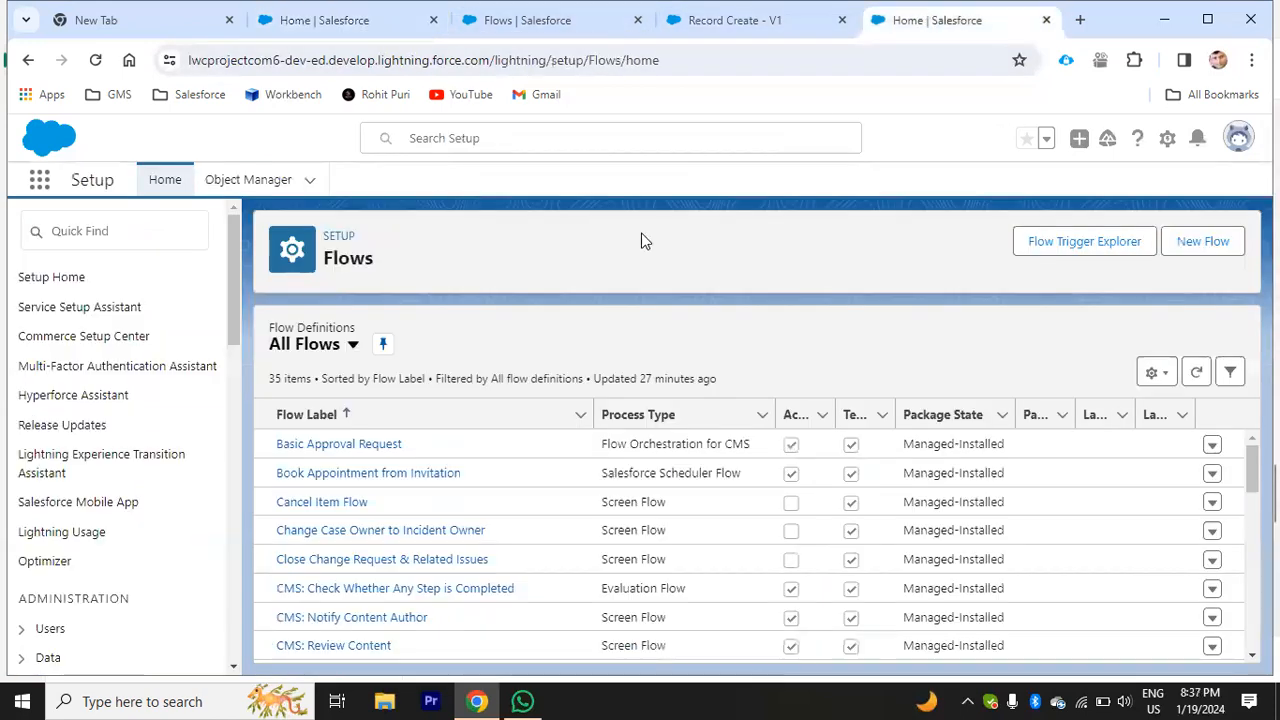
{"action": "left_click", "coordinate": [552, 20]}
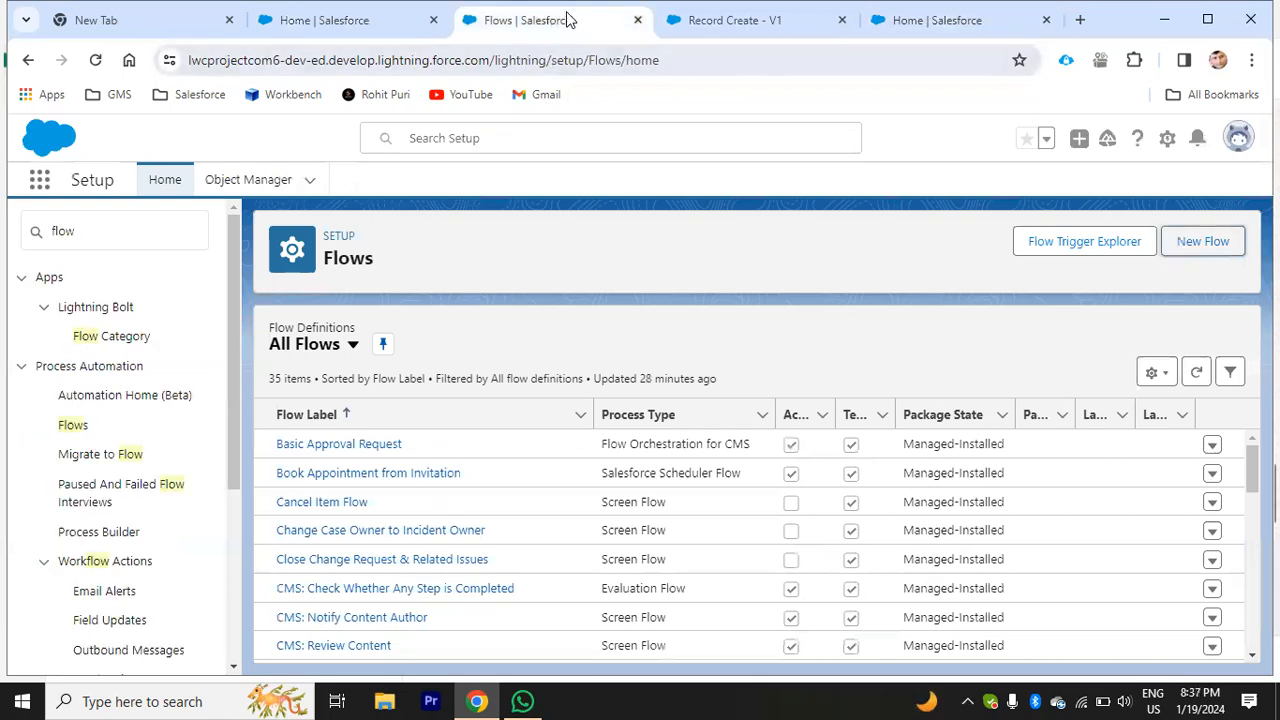
{"action": "left_click", "coordinate": [692, 20]}
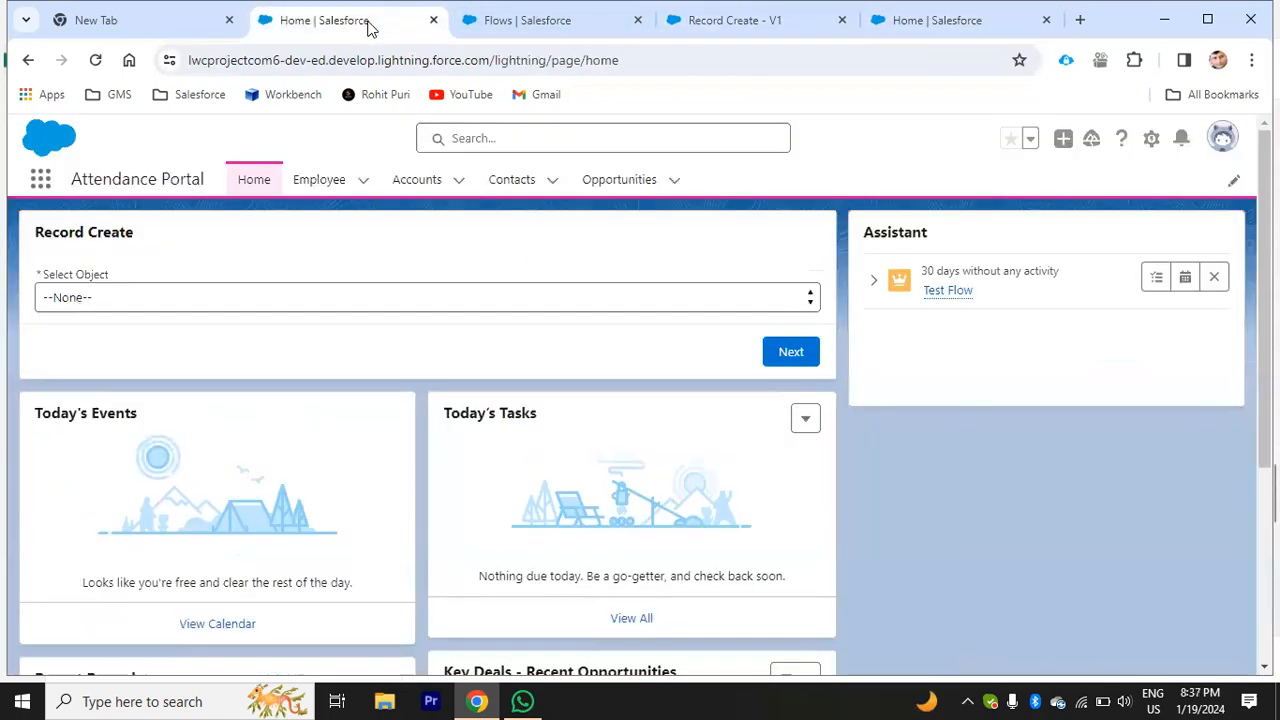
{"action": "middle_click", "coordinate": [410, 184]}
{"action": "left_click", "coordinate": [480, 20]}
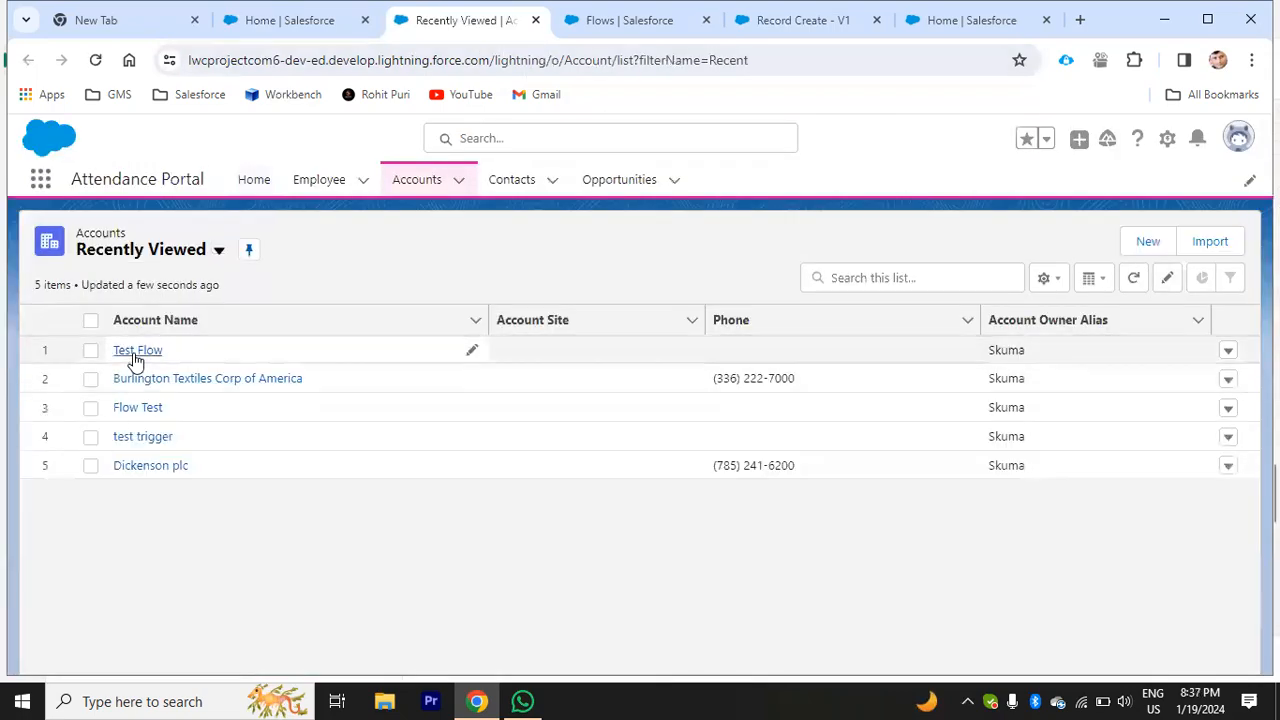
{"action": "left_click", "coordinate": [135, 355]}
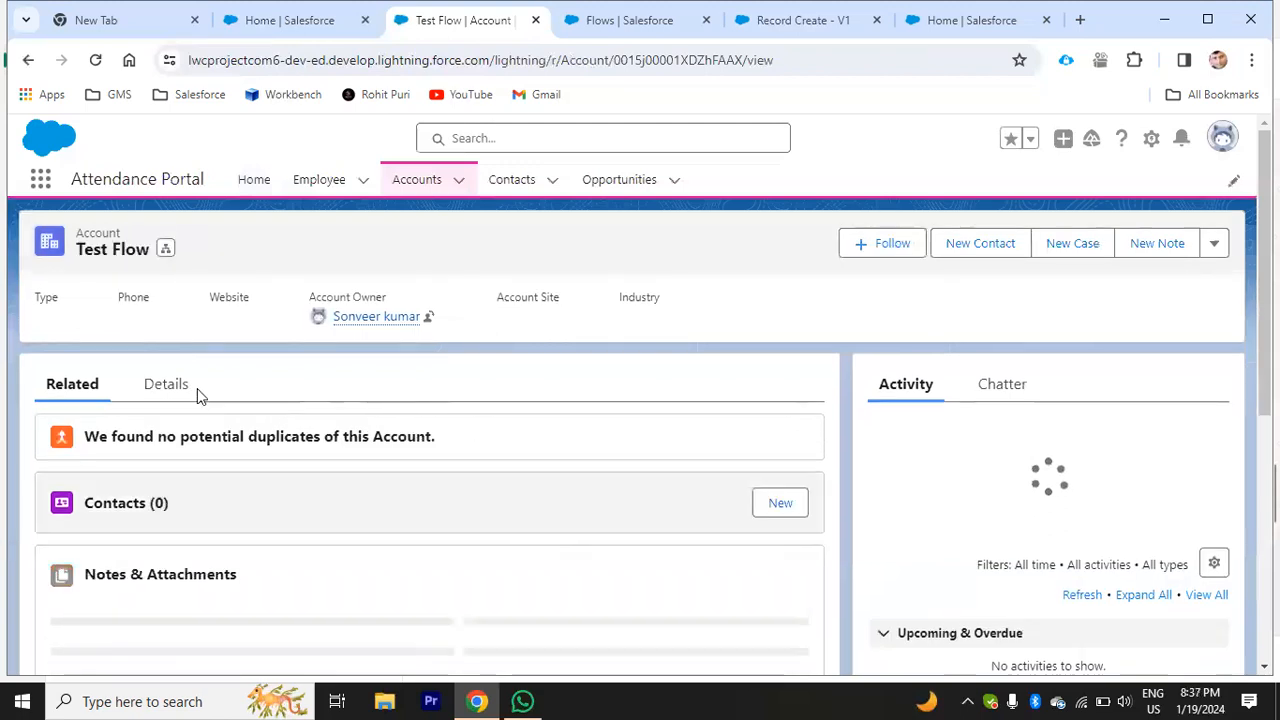
{"action": "left_click", "coordinate": [172, 388]}
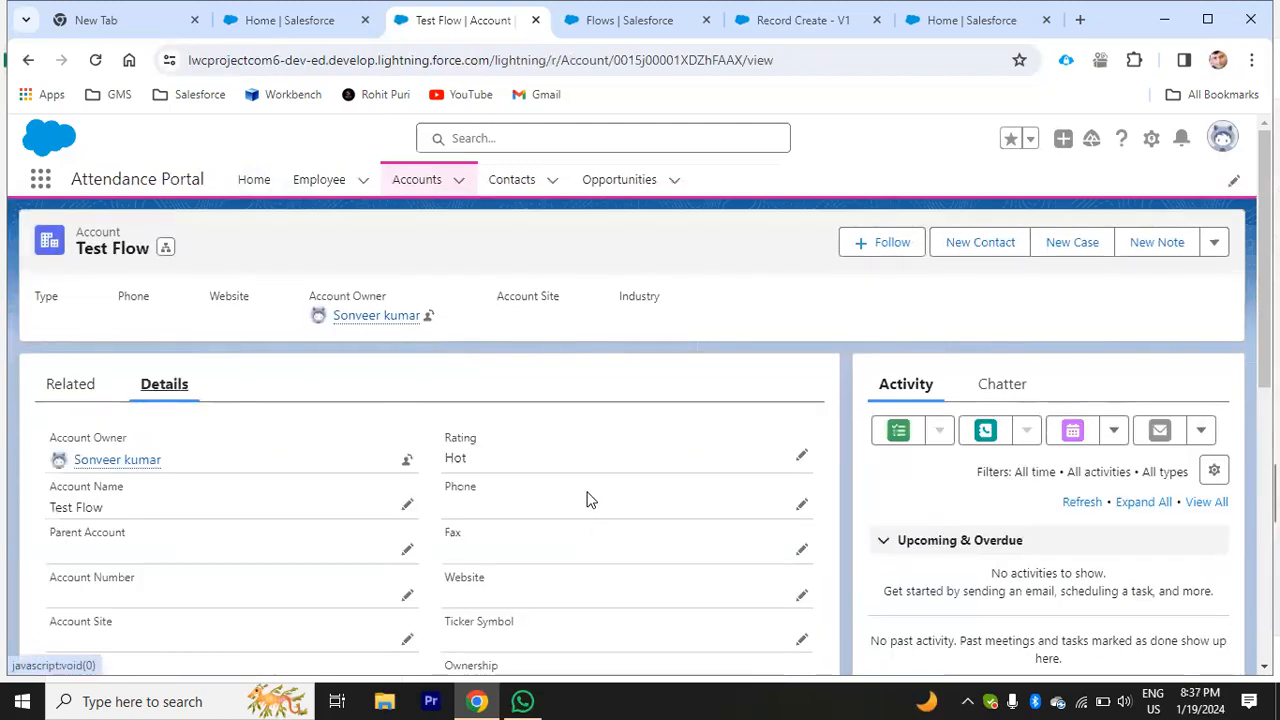
Step: Create an Opportunity named Opp Test Flow through the home page's Record Create flow, with close date 19-Jan-2024 and stage Negotiation/Review
{"action": "left_click", "coordinate": [318, 22]}
{"action": "left_click", "coordinate": [206, 298]}
{"action": "left_click", "coordinate": [177, 355]}
{"action": "left_click", "coordinate": [771, 353]}
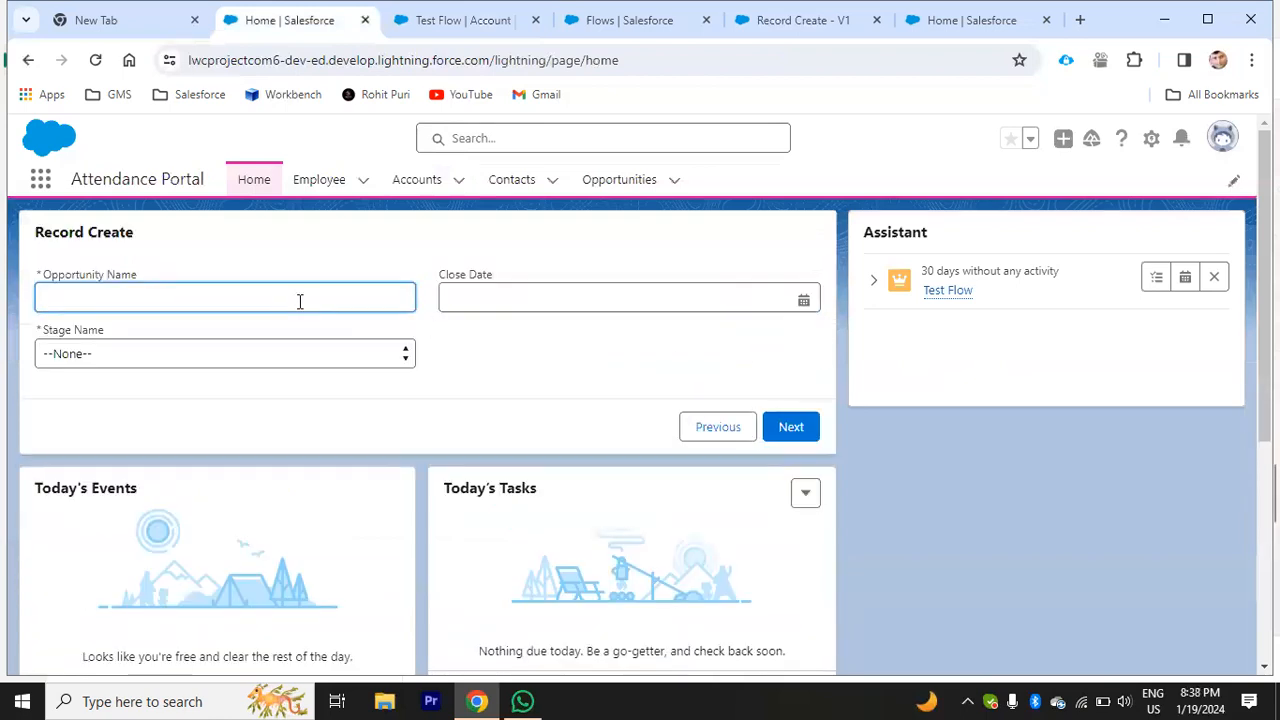
{"action": "type", "text": "Test Flow"}
{"action": "left_click", "coordinate": [508, 294]}
{"action": "left_click", "coordinate": [615, 467]}
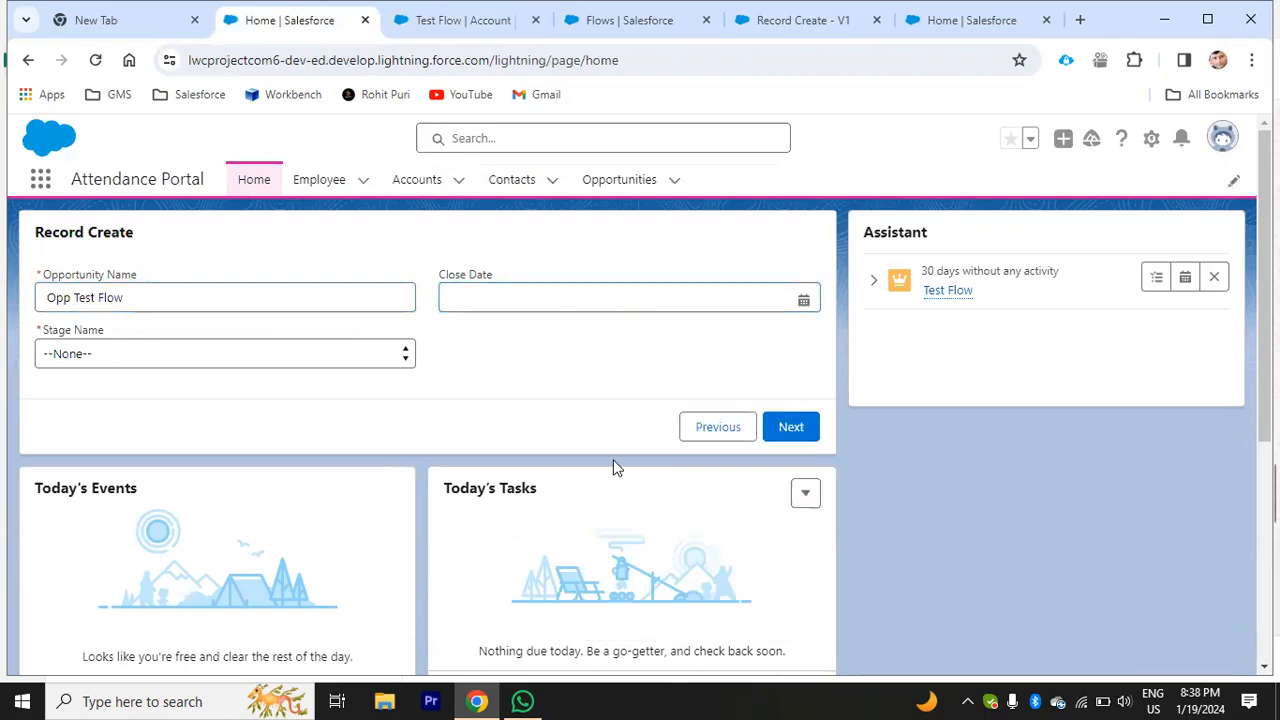
{"action": "left_click", "coordinate": [569, 296]}
{"action": "left_click", "coordinate": [683, 624]}
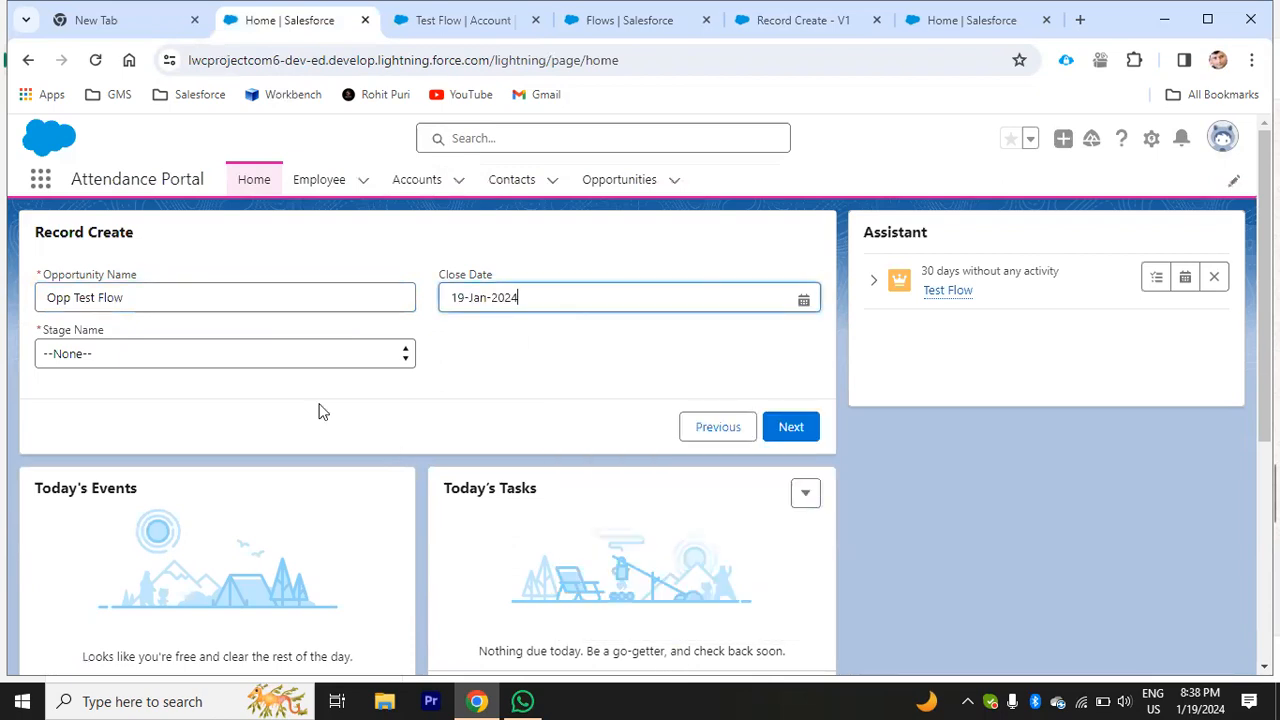
{"action": "left_click", "coordinate": [191, 358]}
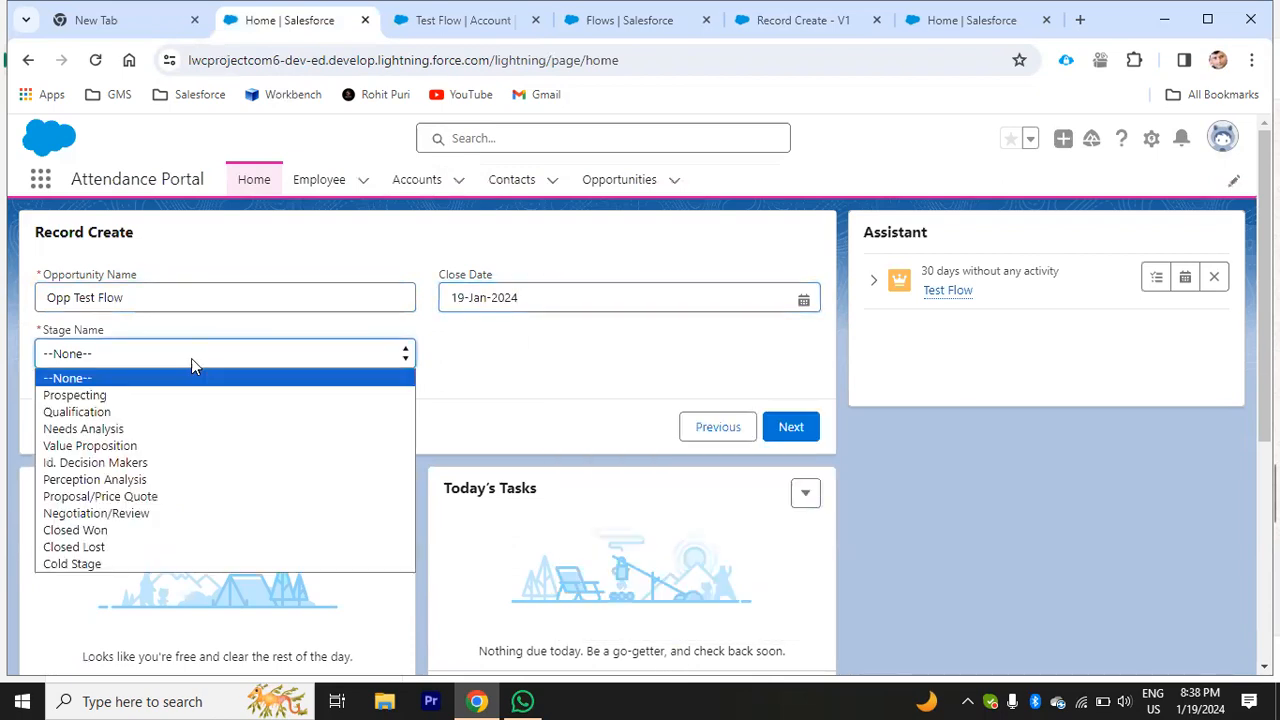
{"action": "left_click", "coordinate": [100, 513]}
{"action": "left_click", "coordinate": [791, 427]}
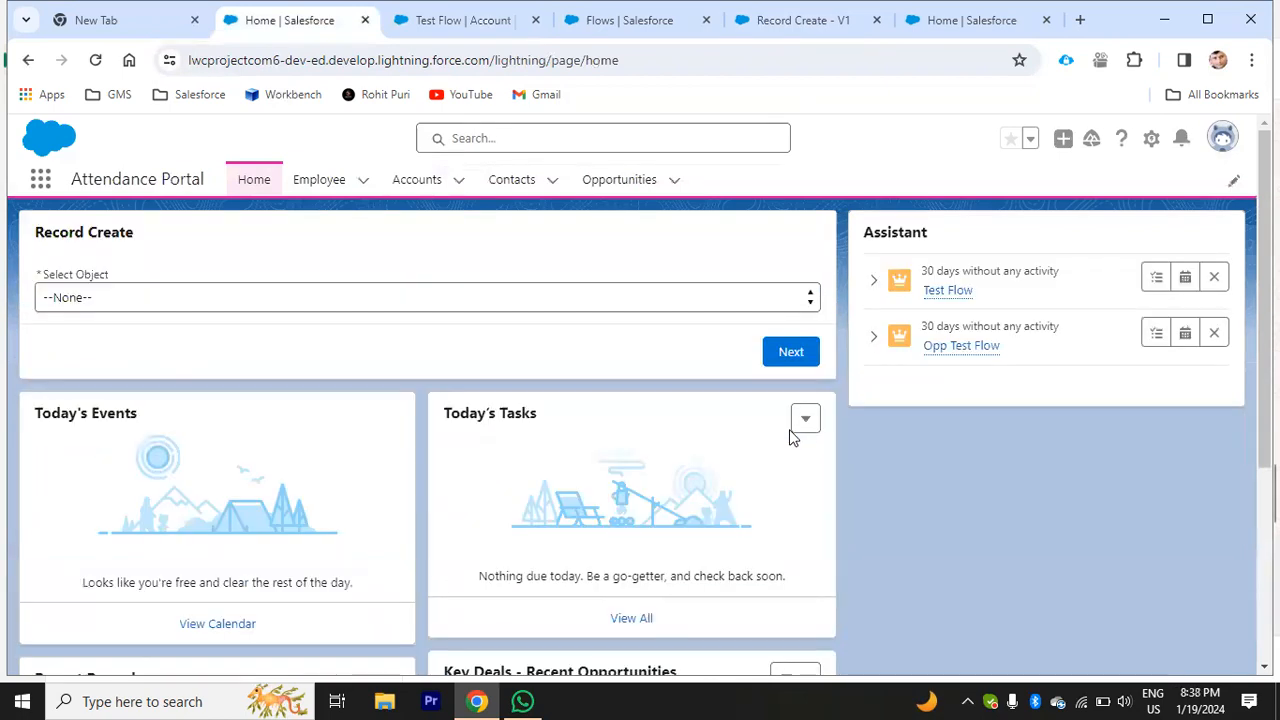
Step: Open the Opp Test Flow record from the Opportunities list to check its close date and stage
{"action": "left_click", "coordinate": [457, 20]}
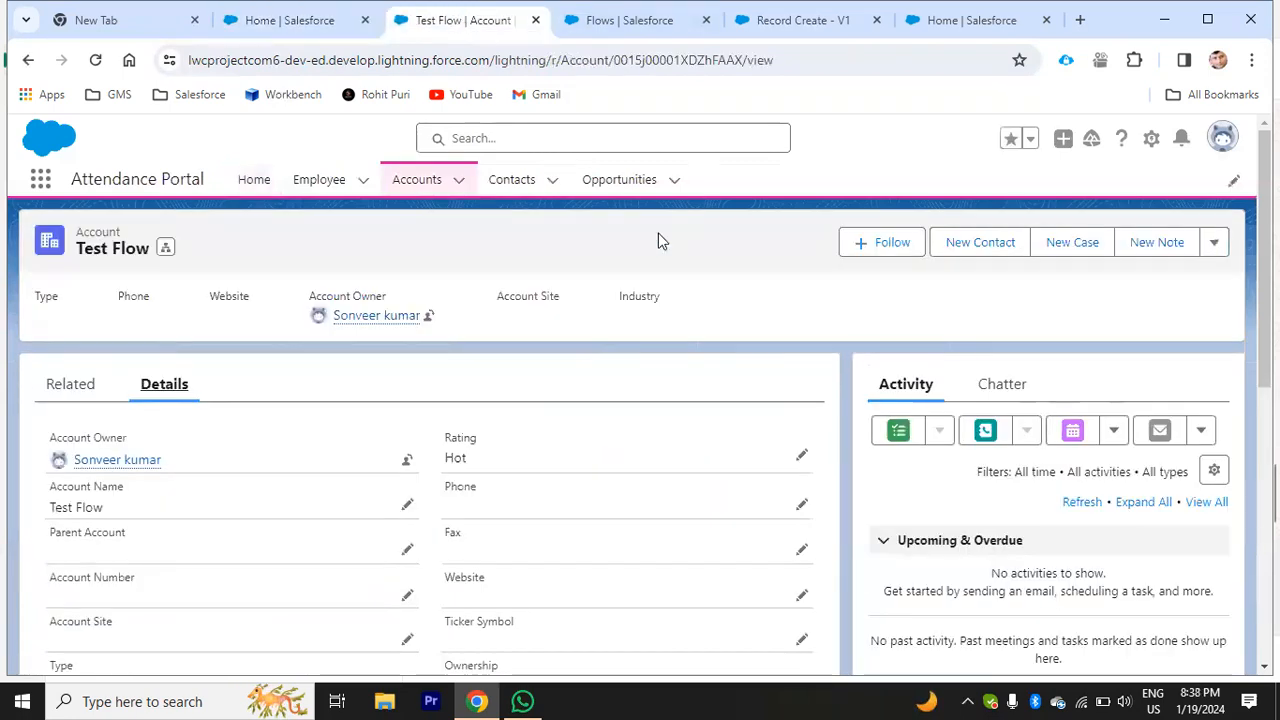
{"action": "left_click", "coordinate": [618, 190]}
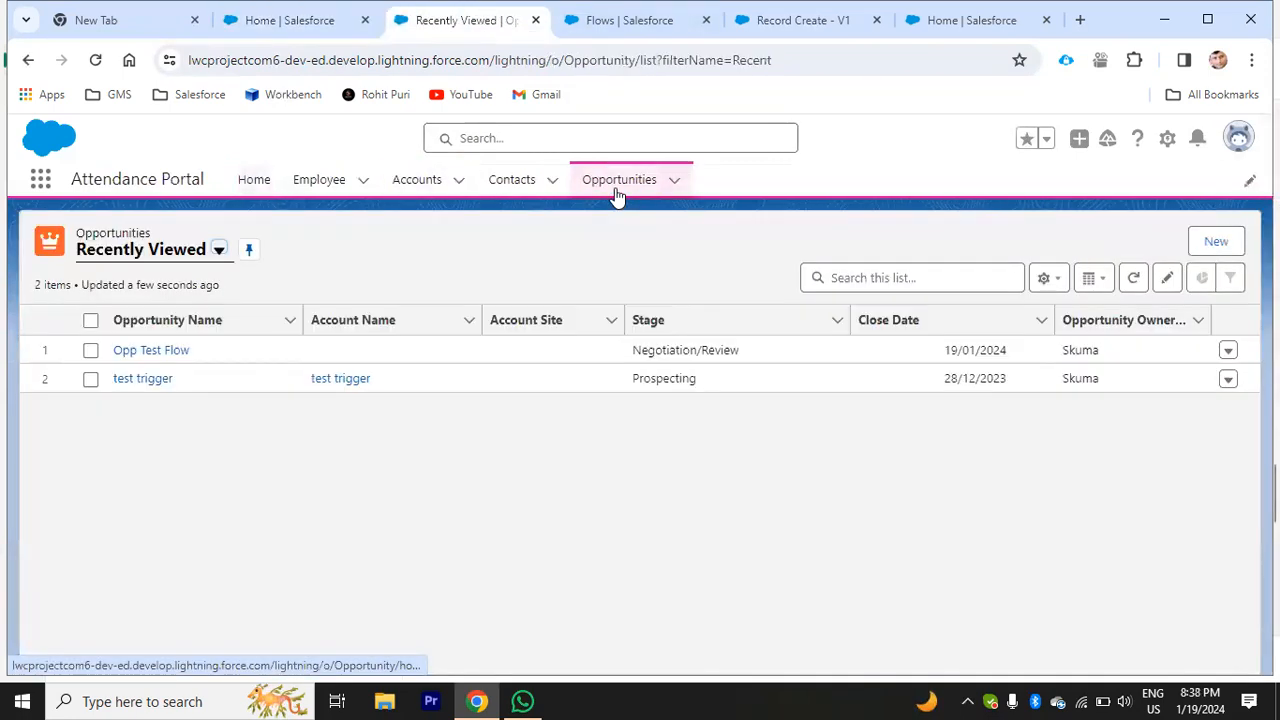
{"action": "left_click", "coordinate": [154, 355]}
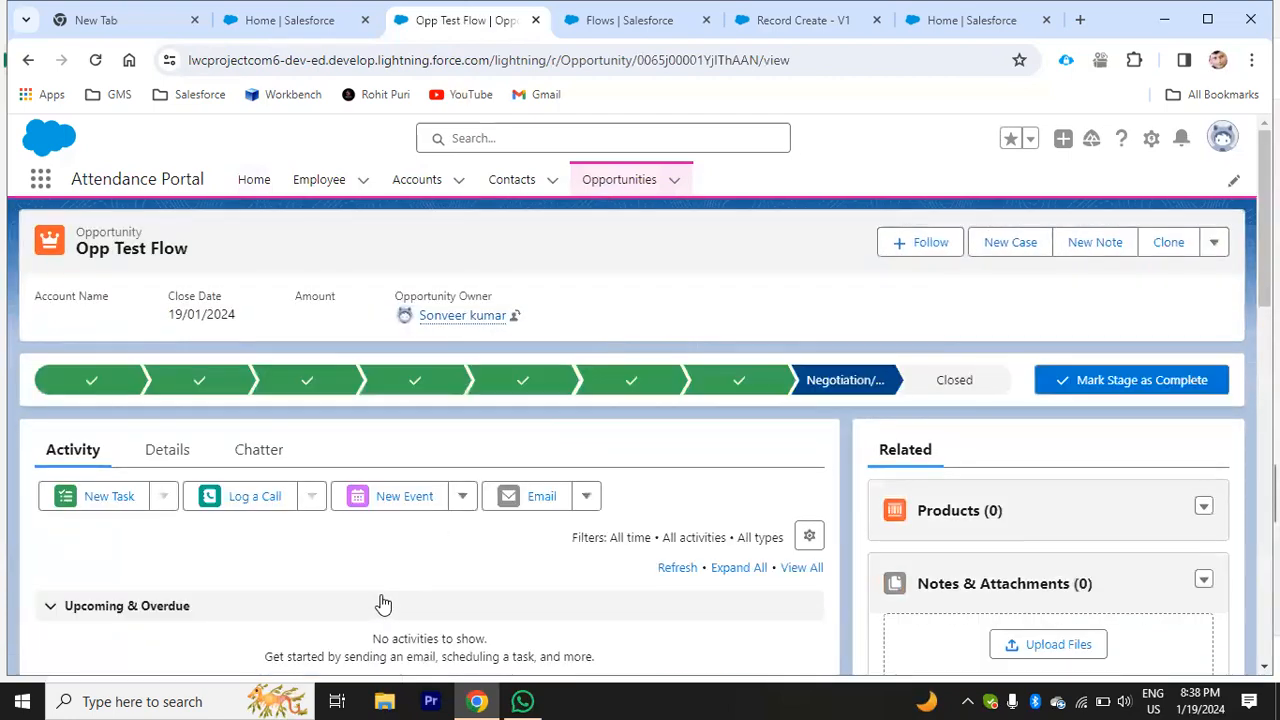
Step: Create a Contact through the home page's Record Create flow with salutation Mr., first name Contact Flow and last name Test
{"action": "left_click", "coordinate": [323, 22]}
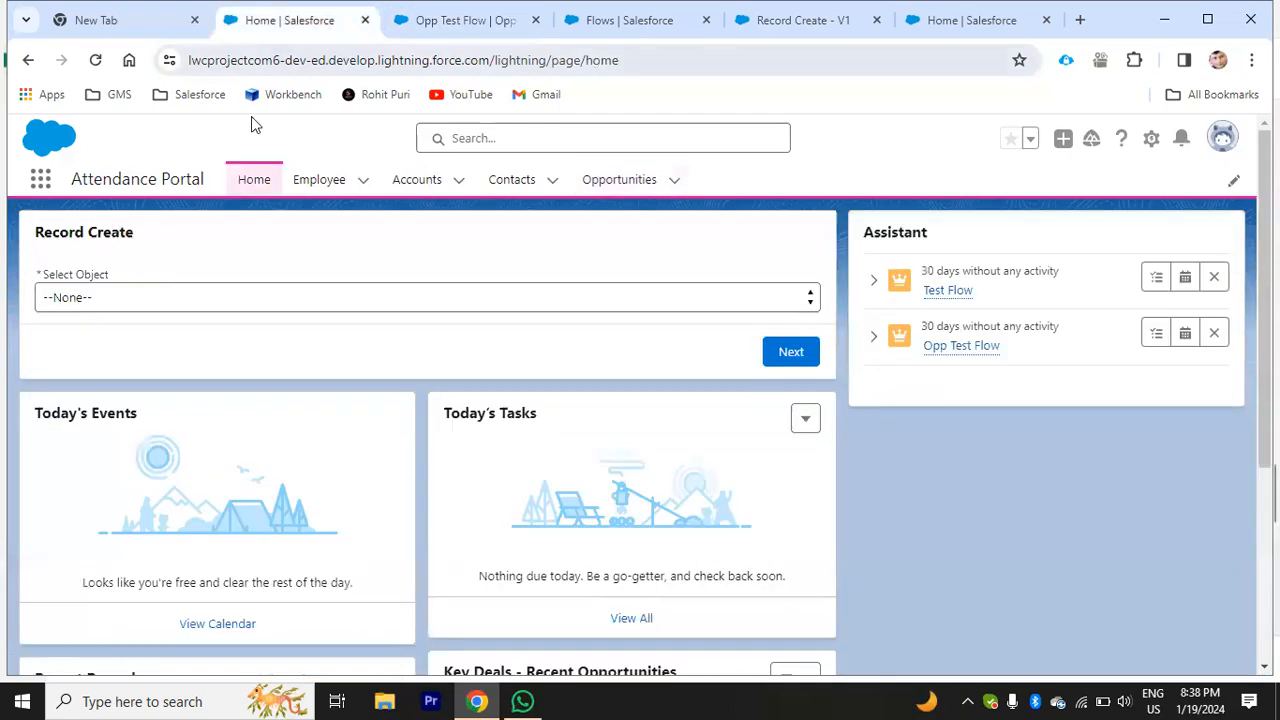
{"action": "left_click", "coordinate": [142, 297]}
{"action": "left_click", "coordinate": [139, 368]}
{"action": "left_click", "coordinate": [792, 352]}
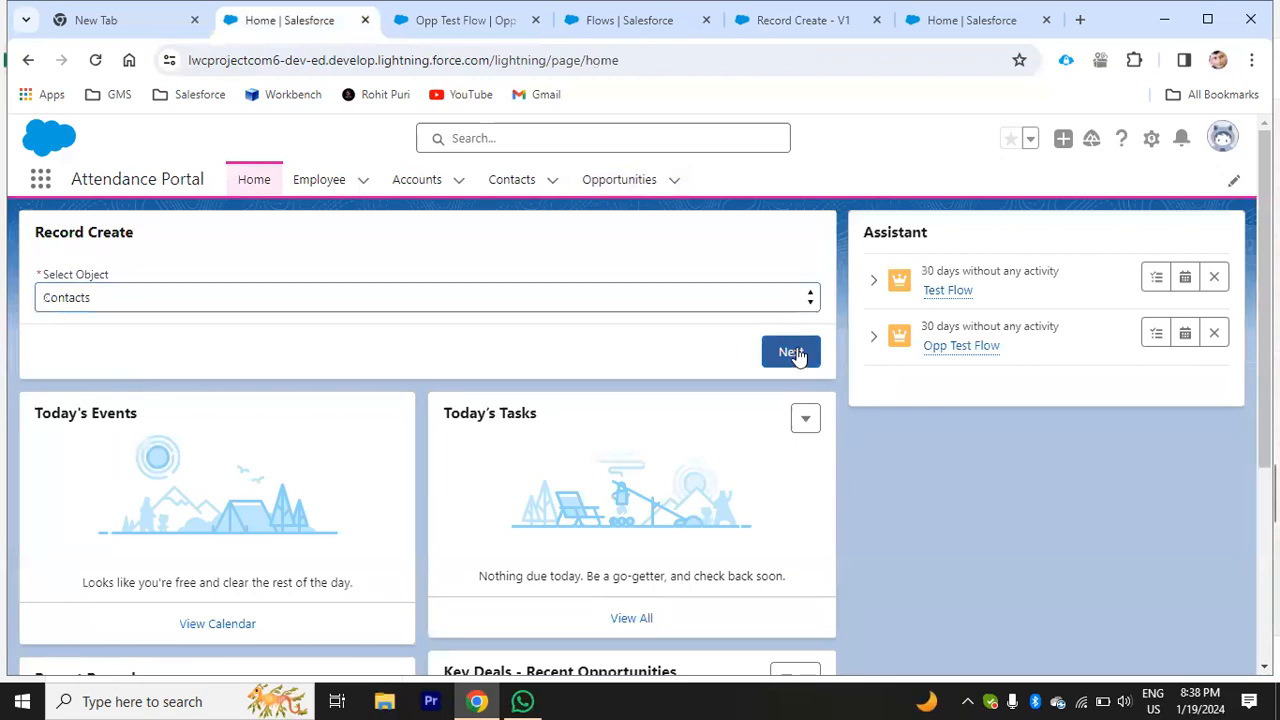
{"action": "left_click", "coordinate": [358, 297]}
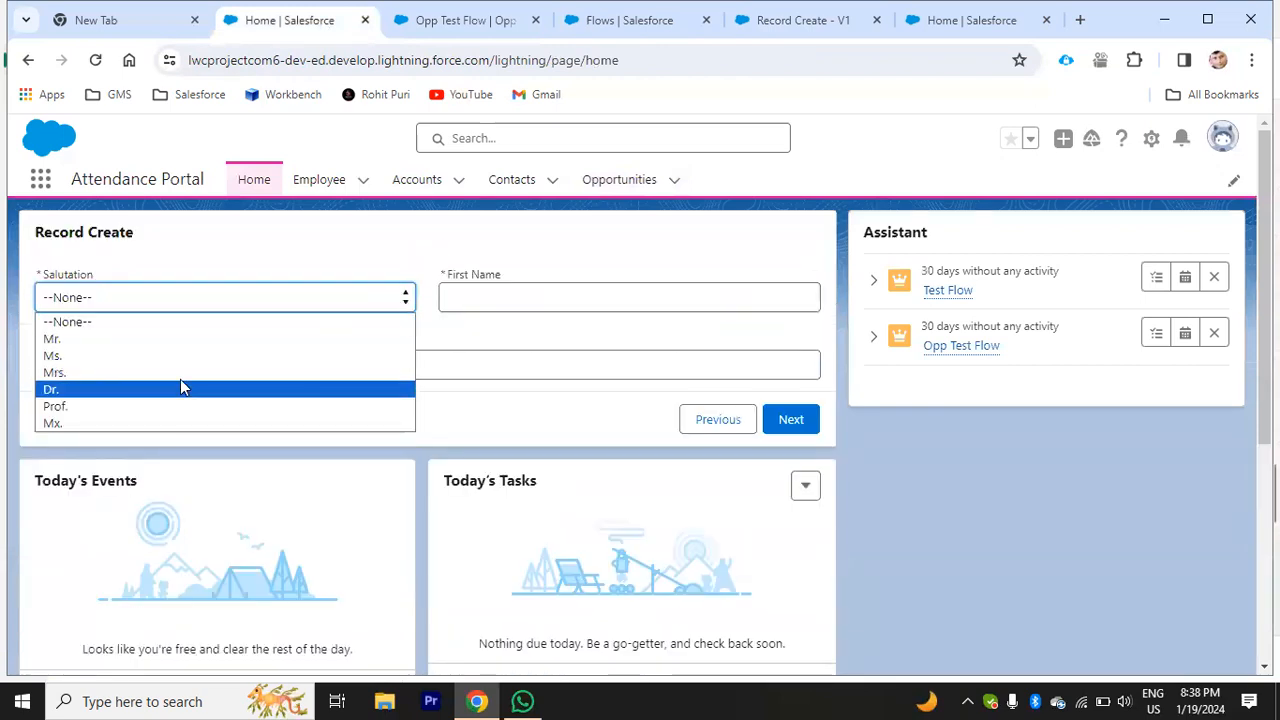
{"action": "left_click", "coordinate": [172, 339]}
{"action": "left_click", "coordinate": [481, 291]}
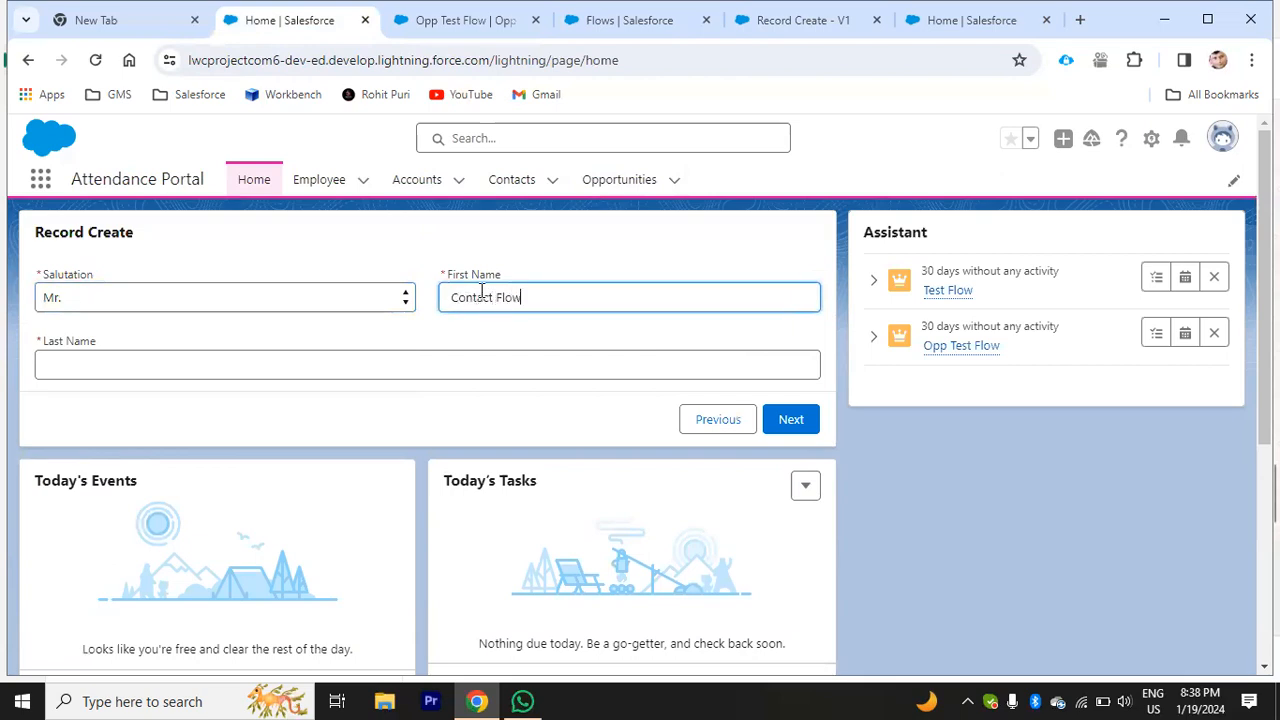
{"action": "left_click", "coordinate": [185, 369]}
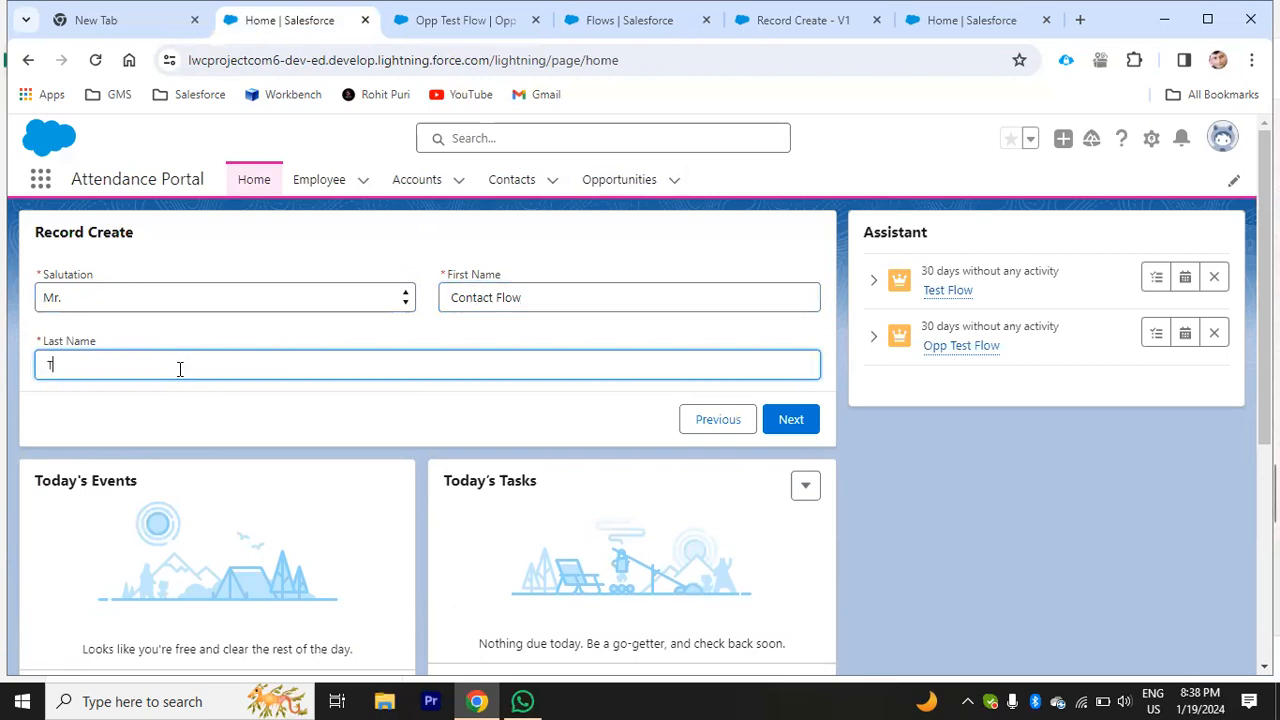
{"action": "type", "text": "Test"}
{"action": "left_click", "coordinate": [806, 420]}
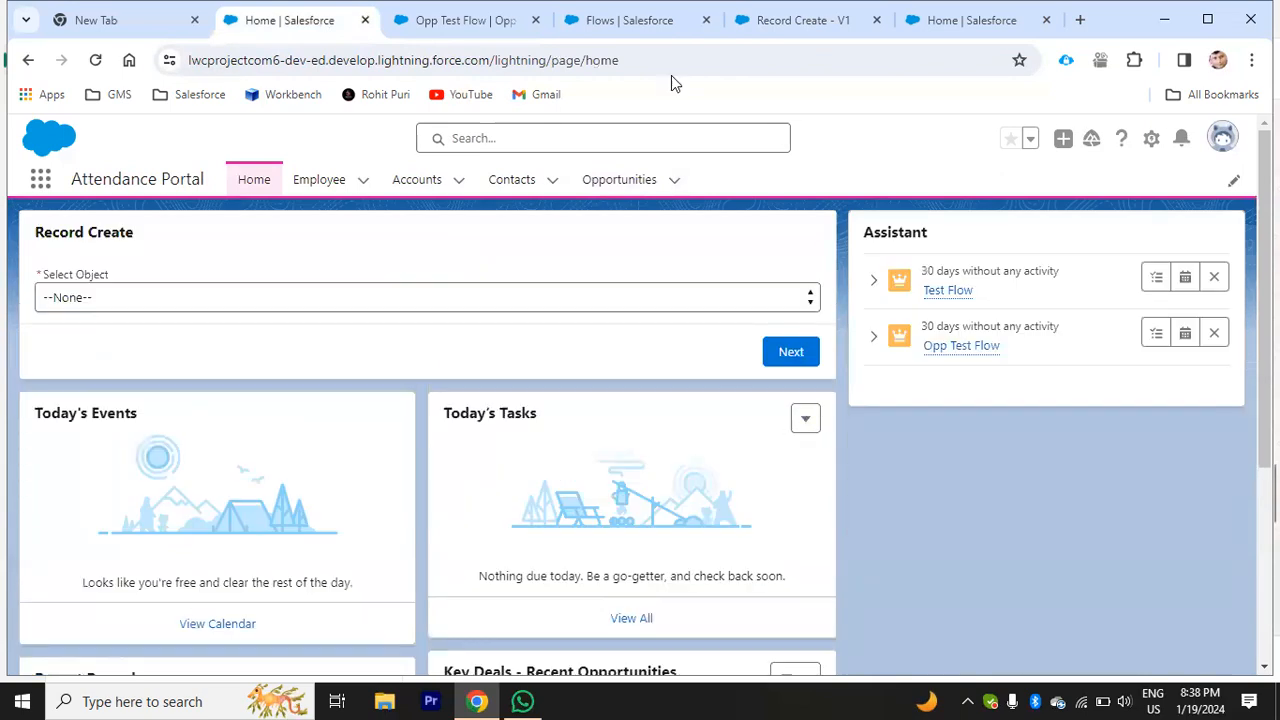
Step: Open the Contacts list in a new browser tab to check for the Contact Flow Test record
{"action": "middle_click", "coordinate": [521, 184]}
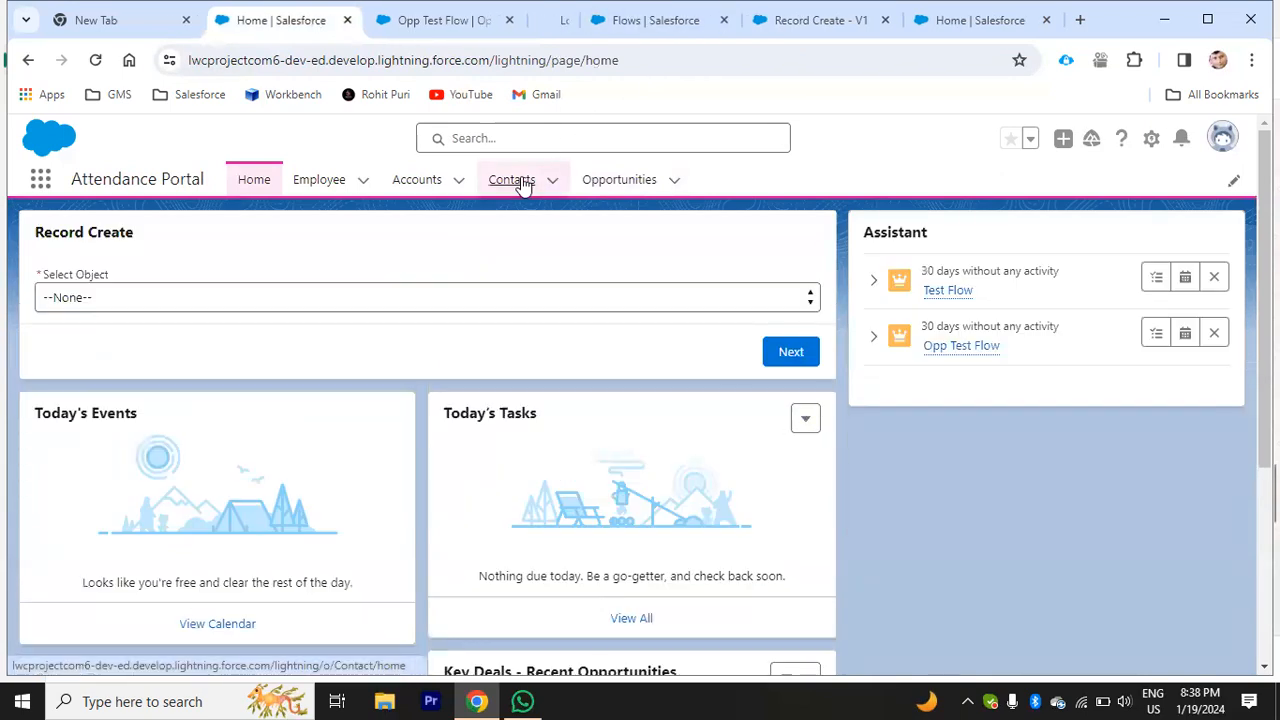
{"action": "left_click", "coordinate": [580, 24]}
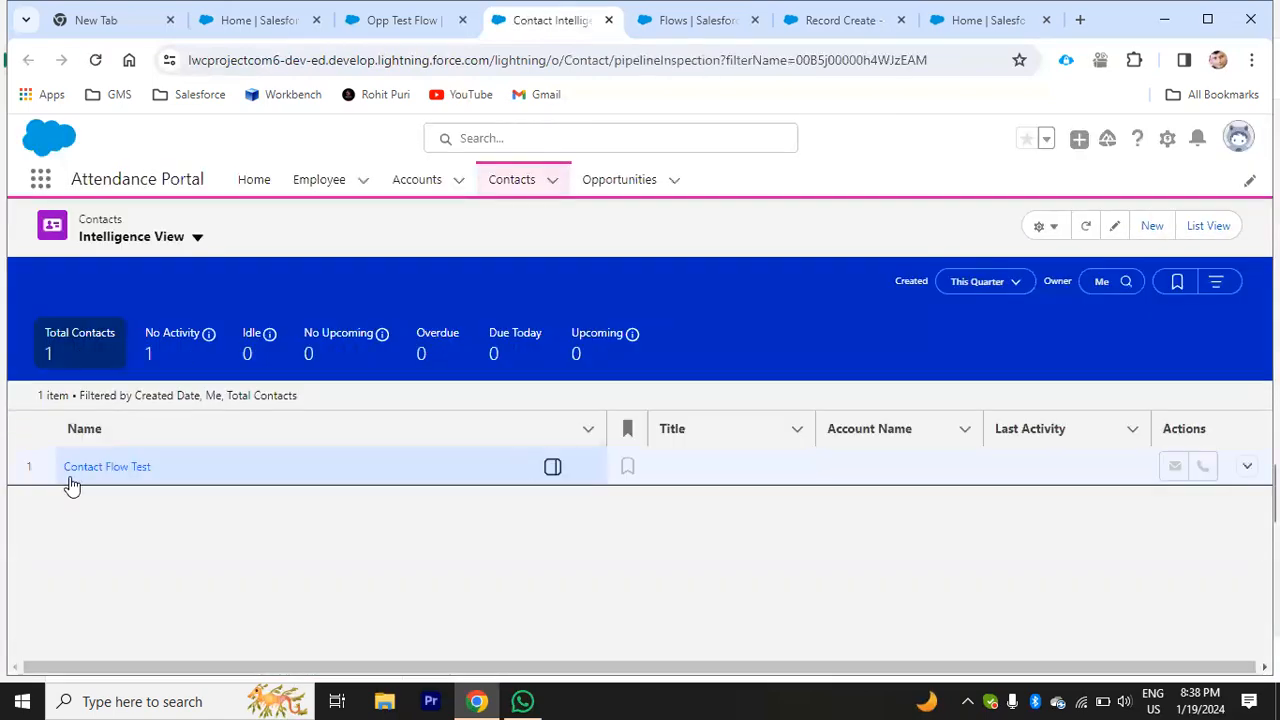
Step: Open the Contact Flow Test record, and list the Record Create flow's object choices on the home page
{"action": "left_click", "coordinate": [106, 466]}
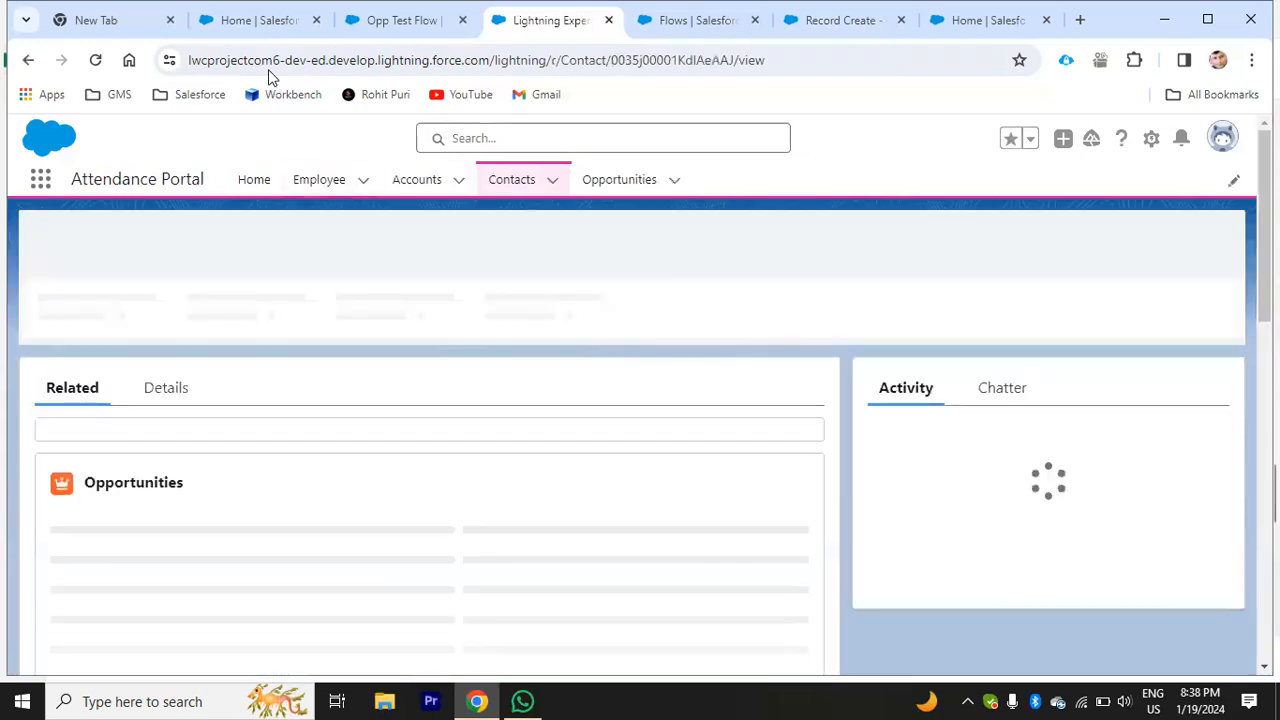
{"action": "left_click", "coordinate": [257, 20]}
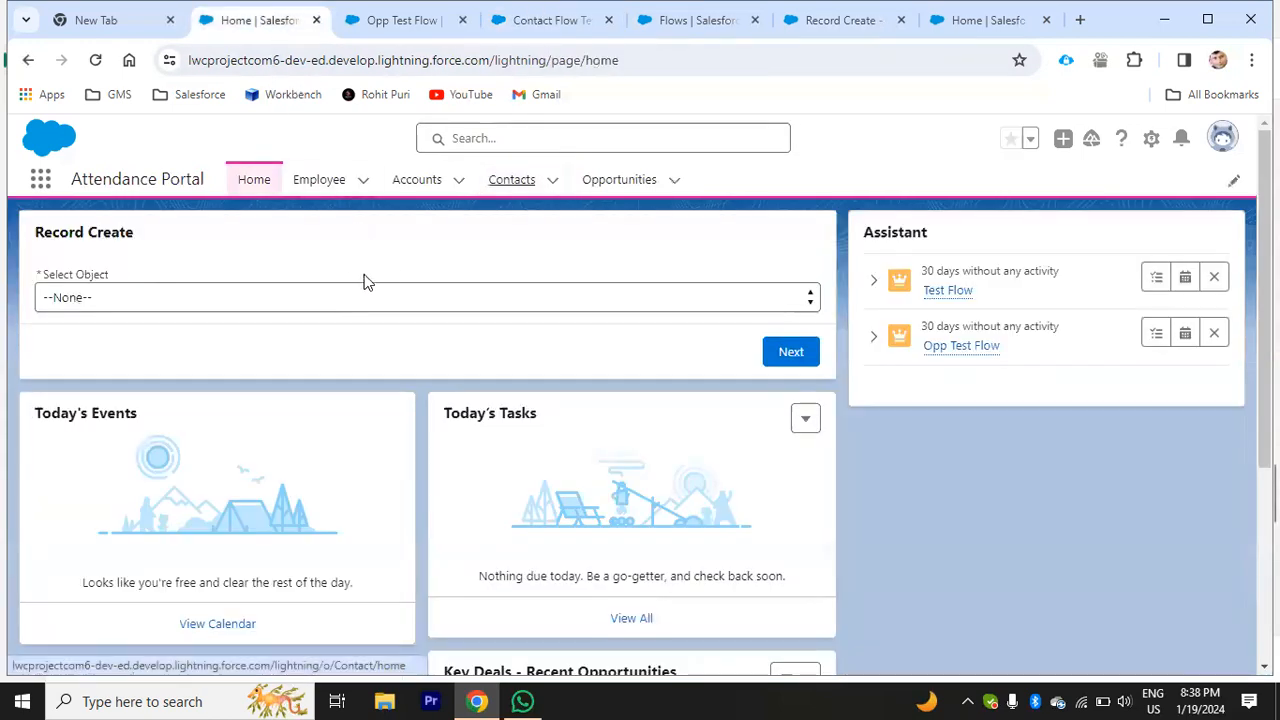
{"action": "left_click", "coordinate": [384, 300]}
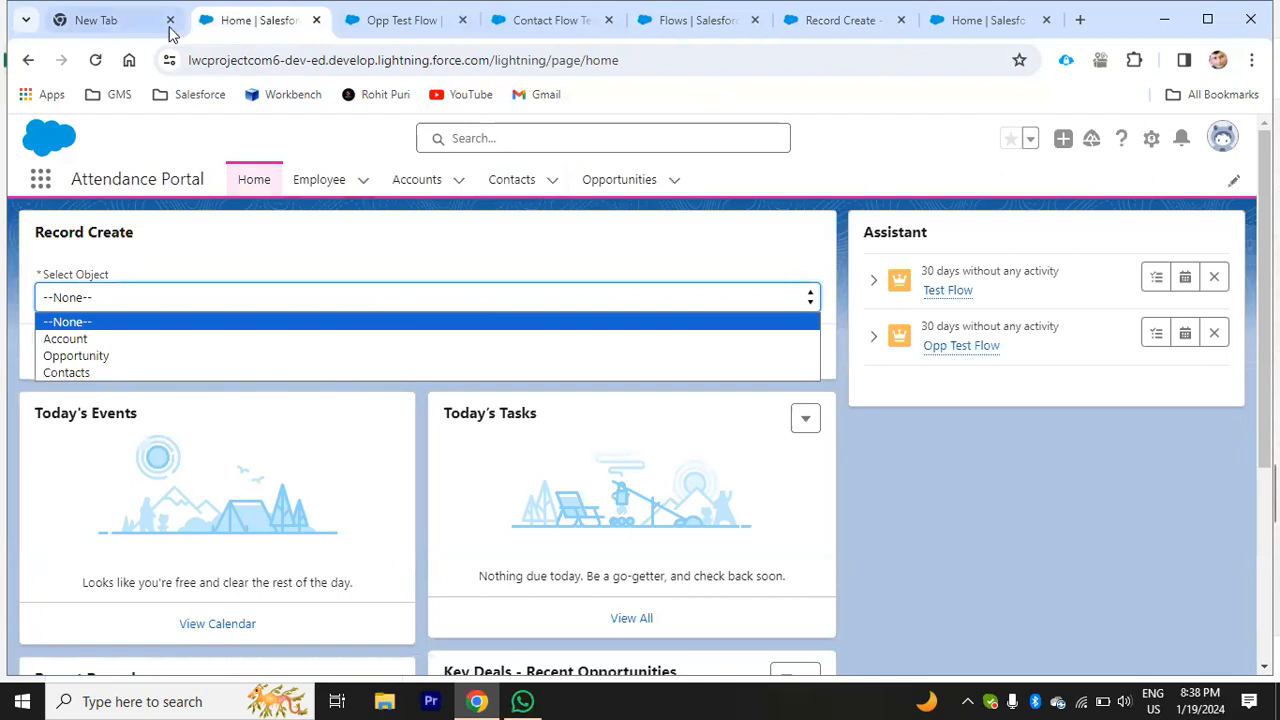
Step: Review the Record Create flow in Flow Builder, from its start through the Select Object Api decision to the ends of its branches
{"action": "left_click", "coordinate": [562, 21]}
{"action": "left_click", "coordinate": [725, 21]}
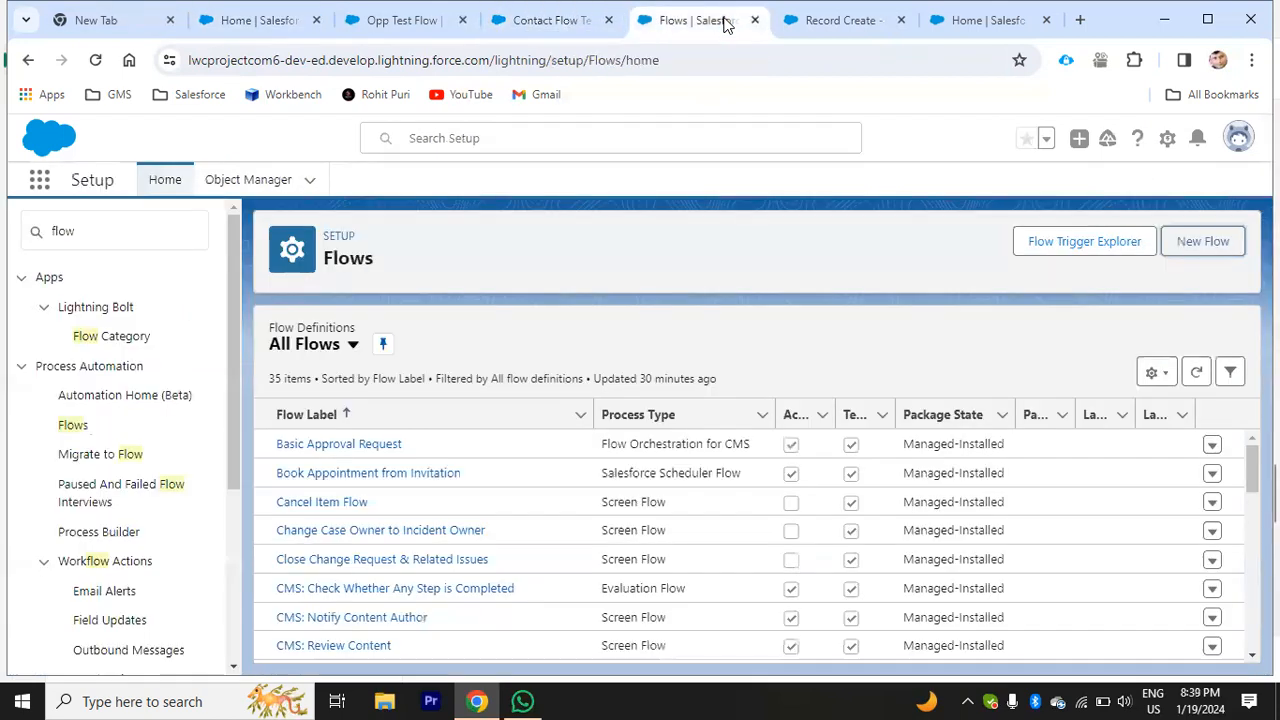
{"action": "left_click", "coordinate": [805, 21]}
{"action": "left_click_drag", "start_coordinate": [767, 345], "coordinate": [803, 266]}
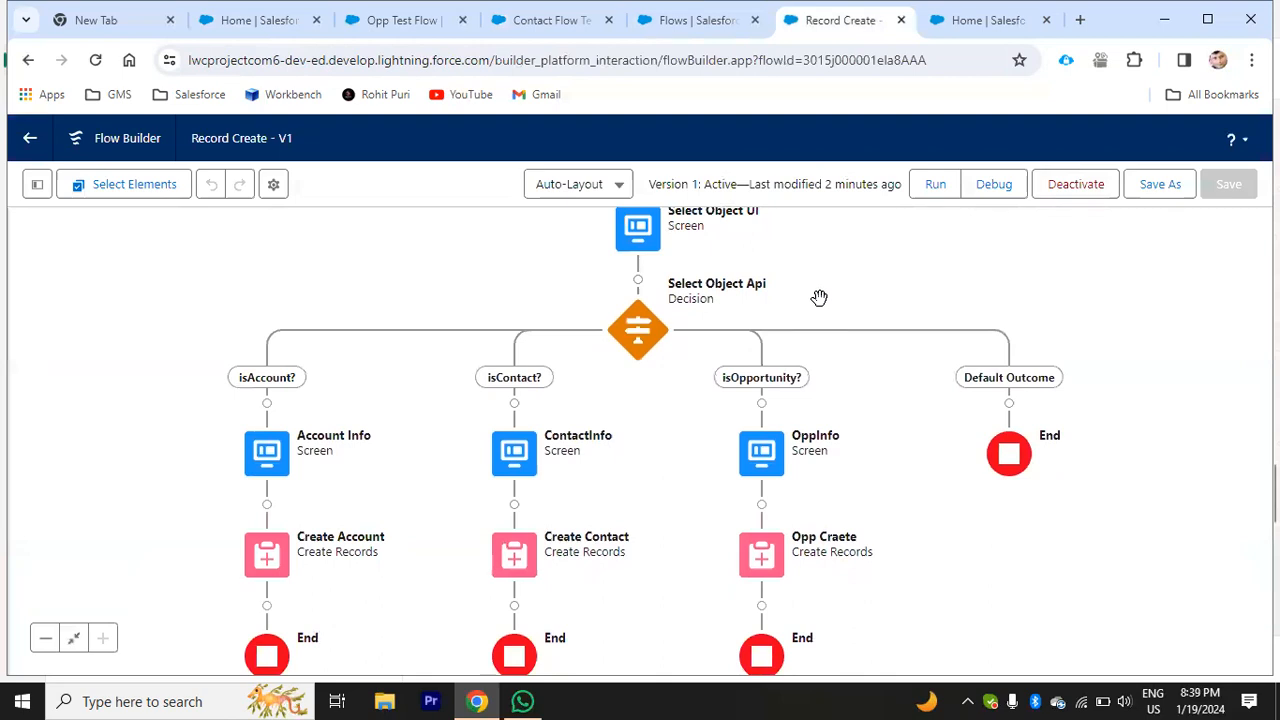
{"action": "left_click_drag", "start_coordinate": [764, 283], "coordinate": [714, 404]}
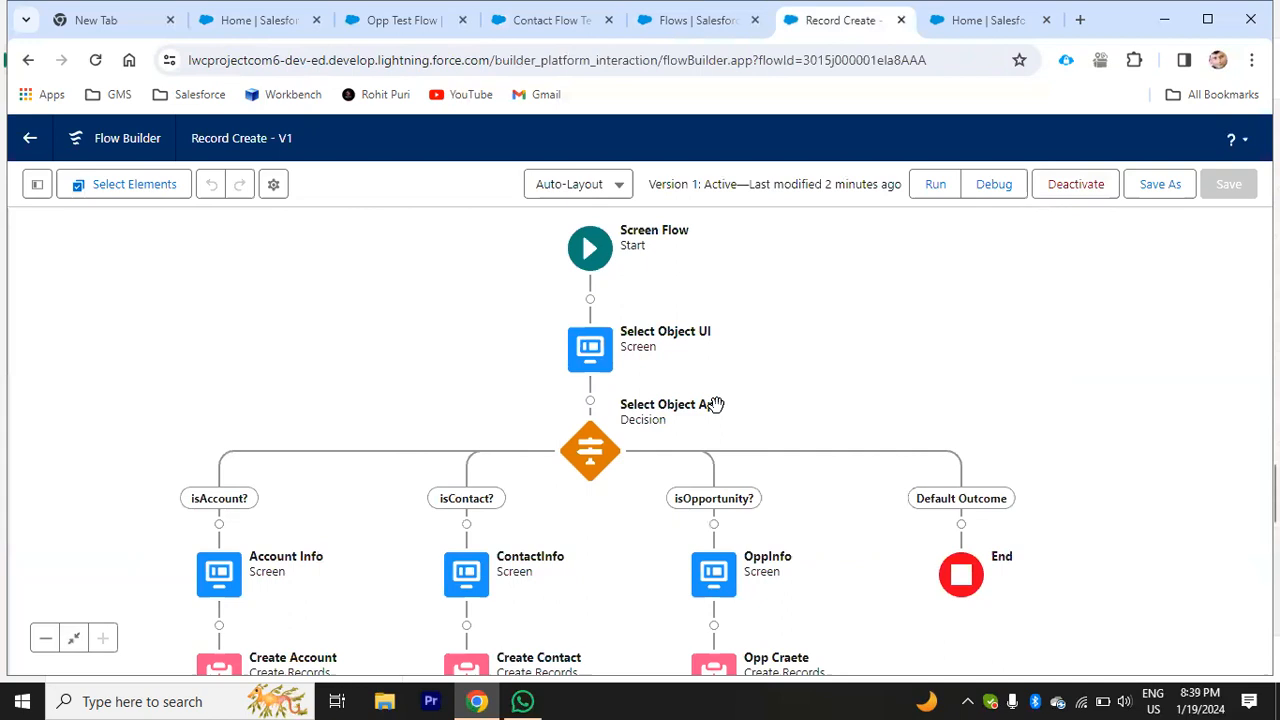
{"action": "left_click_drag", "start_coordinate": [760, 414], "coordinate": [763, 291]}
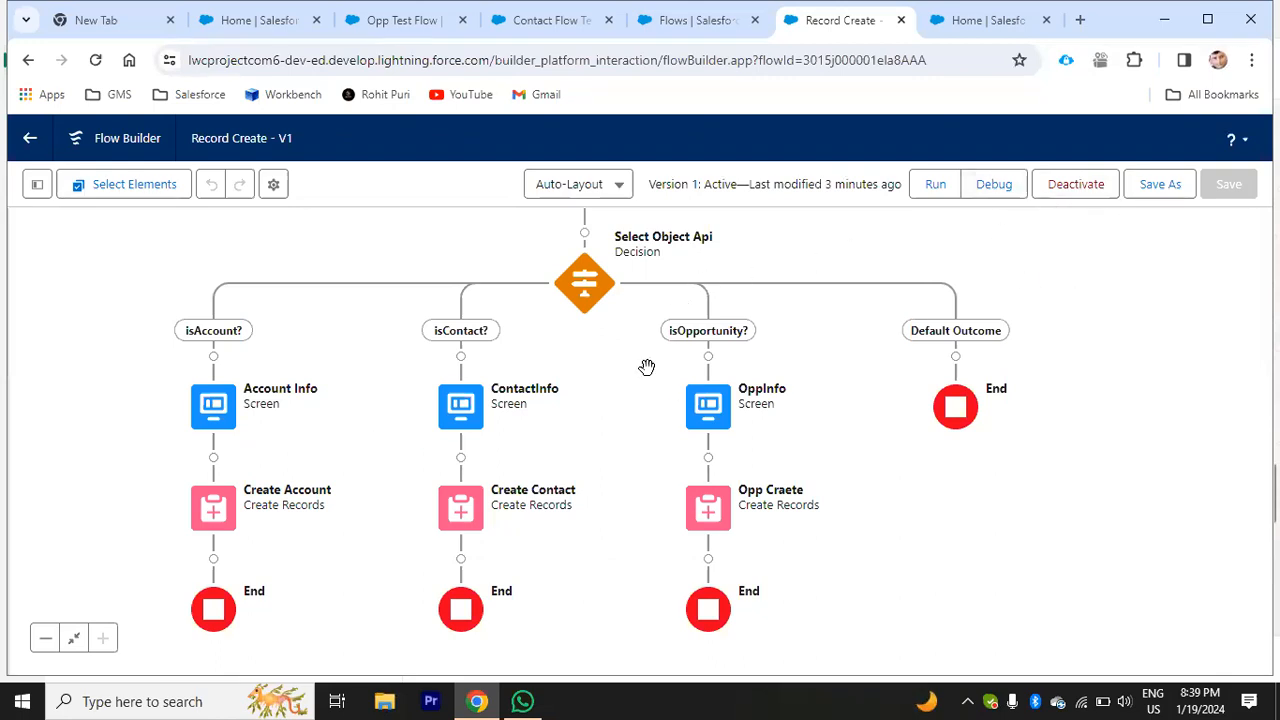
{"action": "left_click_drag", "start_coordinate": [651, 237], "coordinate": [650, 451]}
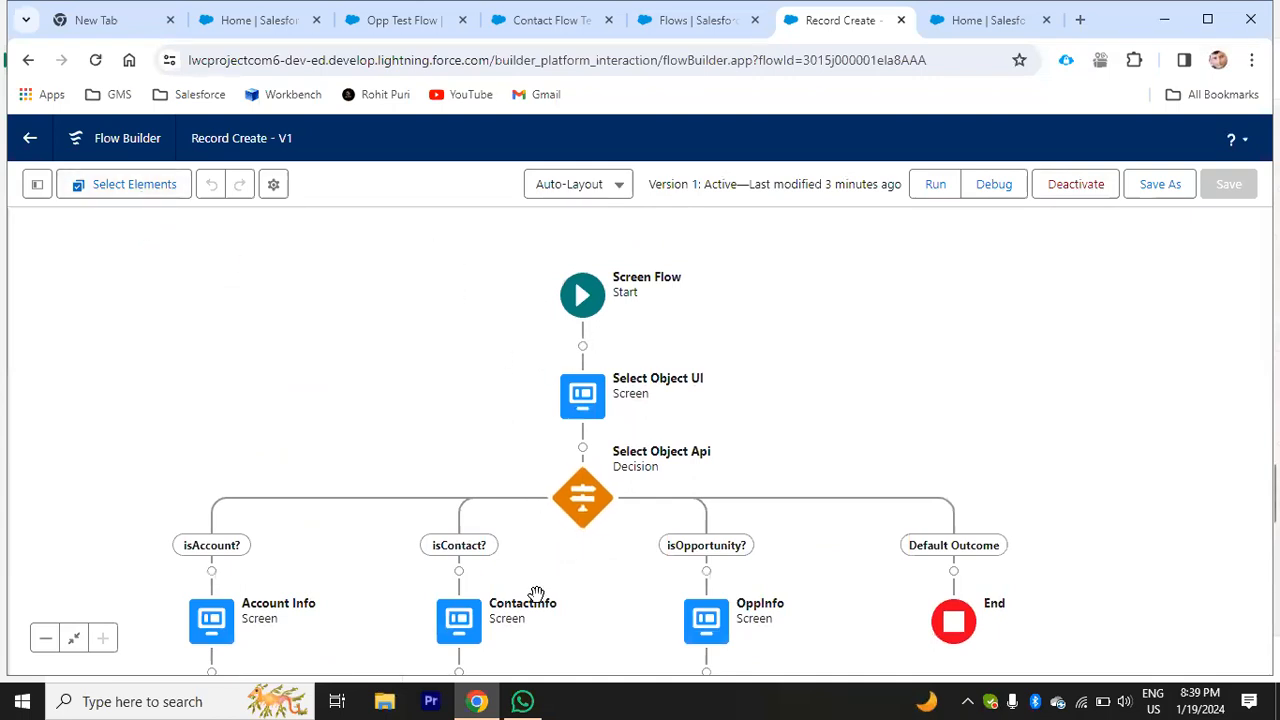
Step: Add a second choice to the Rating picklist on the flow's Account Info screen
{"action": "scroll", "coordinate": [537, 595], "scroll_direction": "down", "scroll_amount": 2}
{"action": "double_click", "coordinate": [191, 433]}
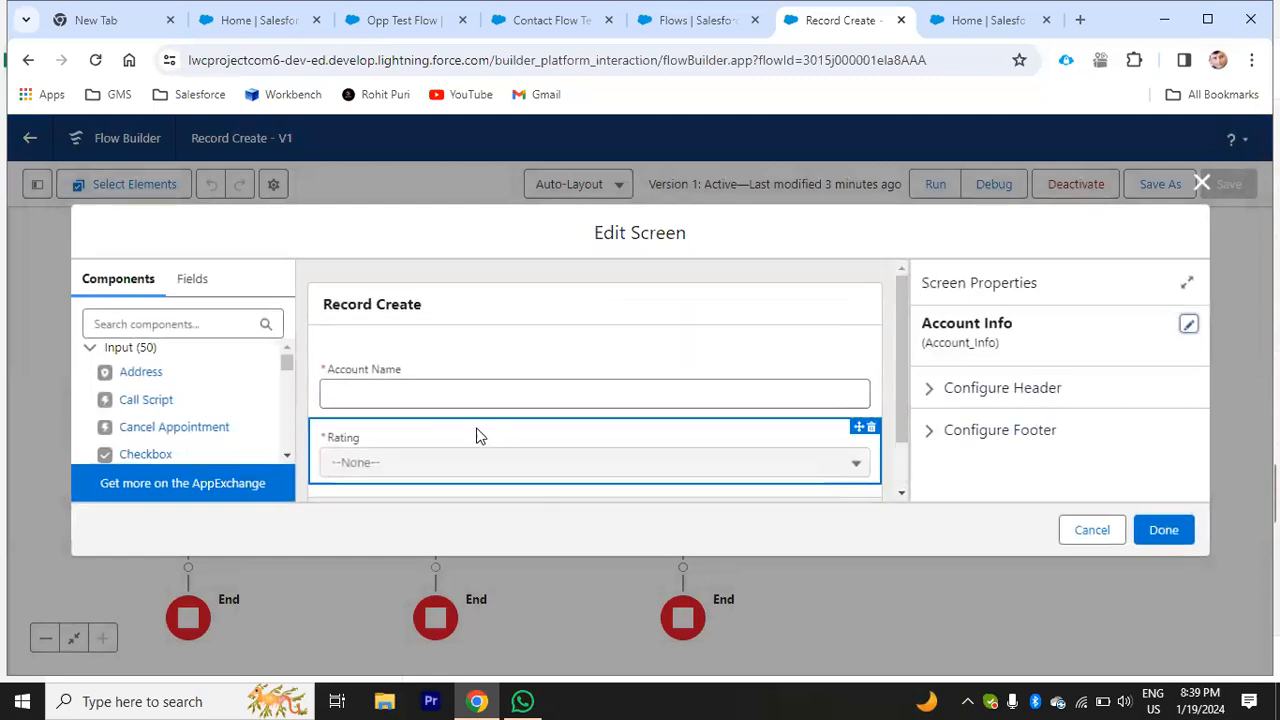
{"action": "left_click", "coordinate": [485, 453]}
{"action": "scroll", "coordinate": [1074, 407], "scroll_direction": "down", "scroll_amount": 5}
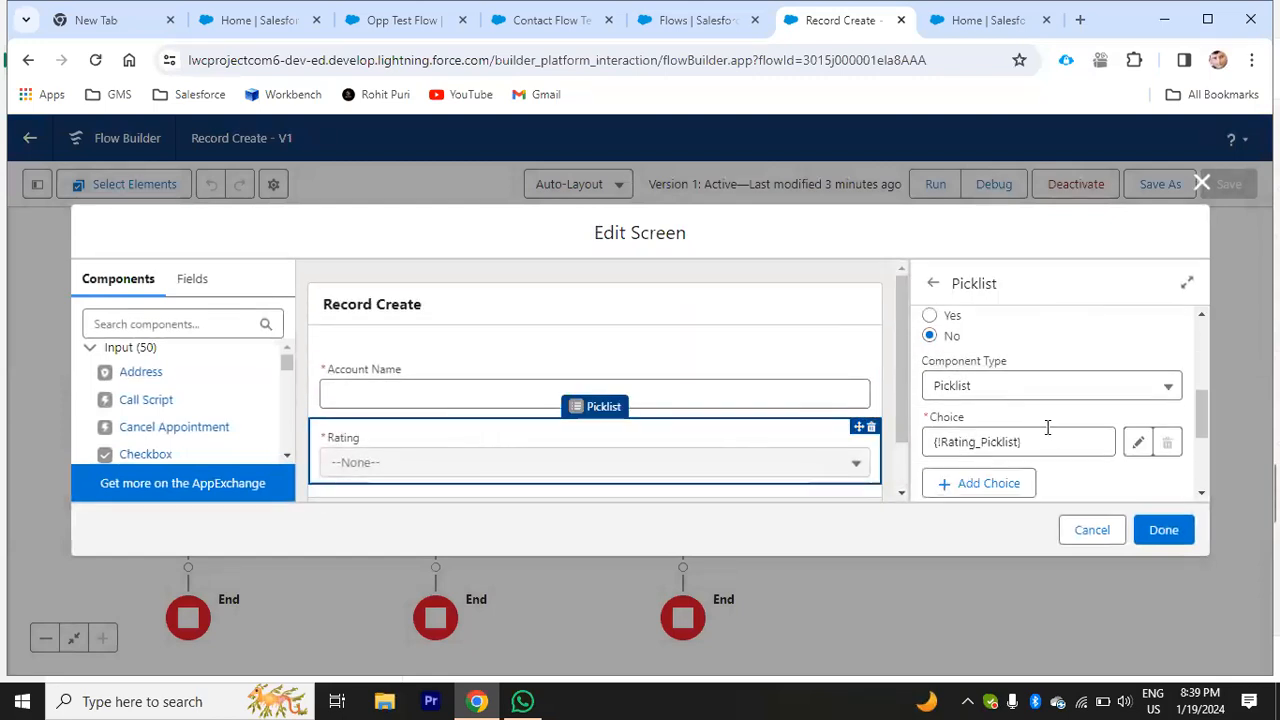
{"action": "left_click", "coordinate": [1025, 483]}
{"action": "scroll", "coordinate": [1029, 443], "scroll_direction": "down", "scroll_amount": 2}
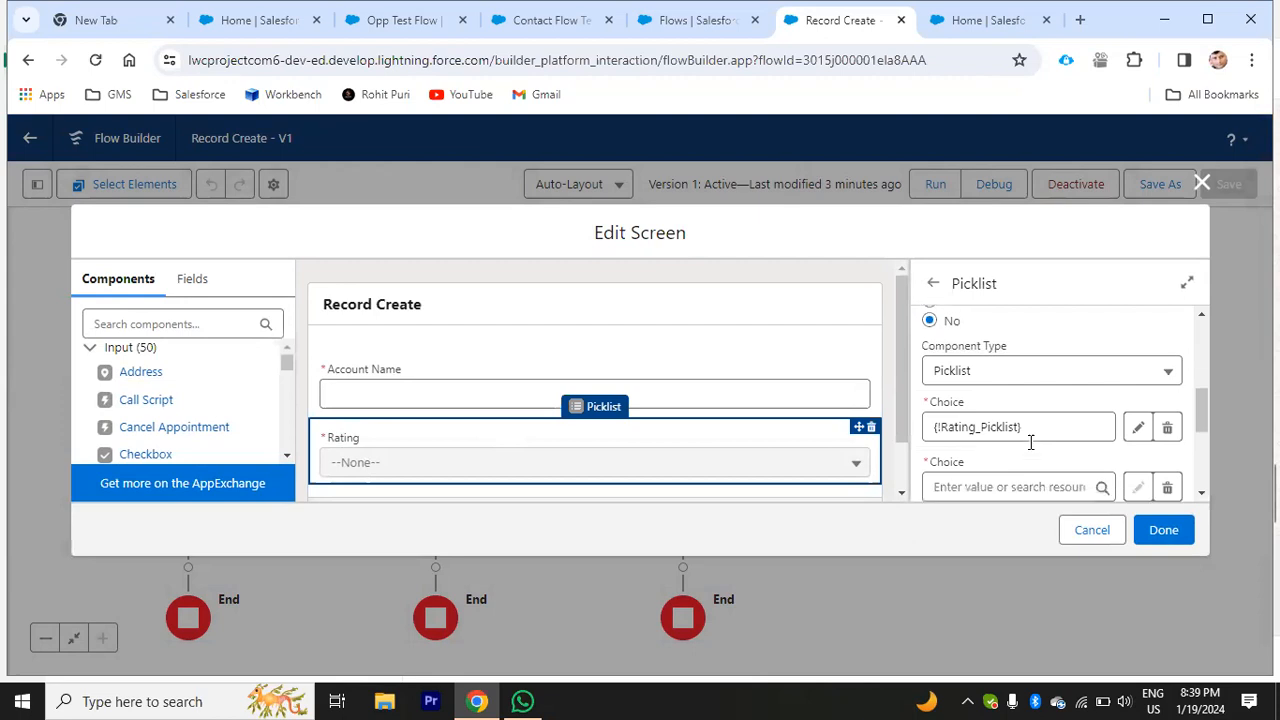
{"action": "scroll", "coordinate": [1020, 390], "scroll_direction": "up", "scroll_amount": 1}
Step: Start a new choice resource for the Rating picklist's empty choice and list the available resource types
{"action": "left_click", "coordinate": [1019, 405]}
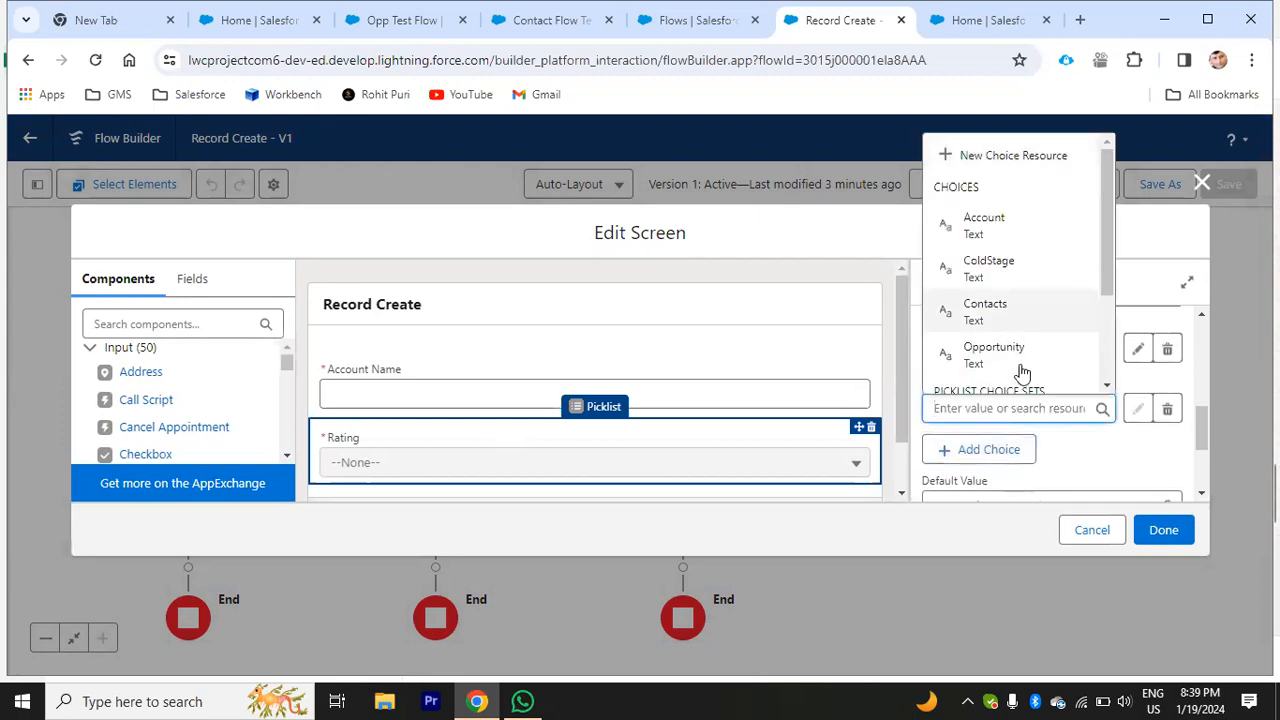
{"action": "scroll", "coordinate": [1015, 370], "scroll_direction": "down", "scroll_amount": 2}
{"action": "scroll", "coordinate": [1000, 320], "scroll_direction": "up", "scroll_amount": 4}
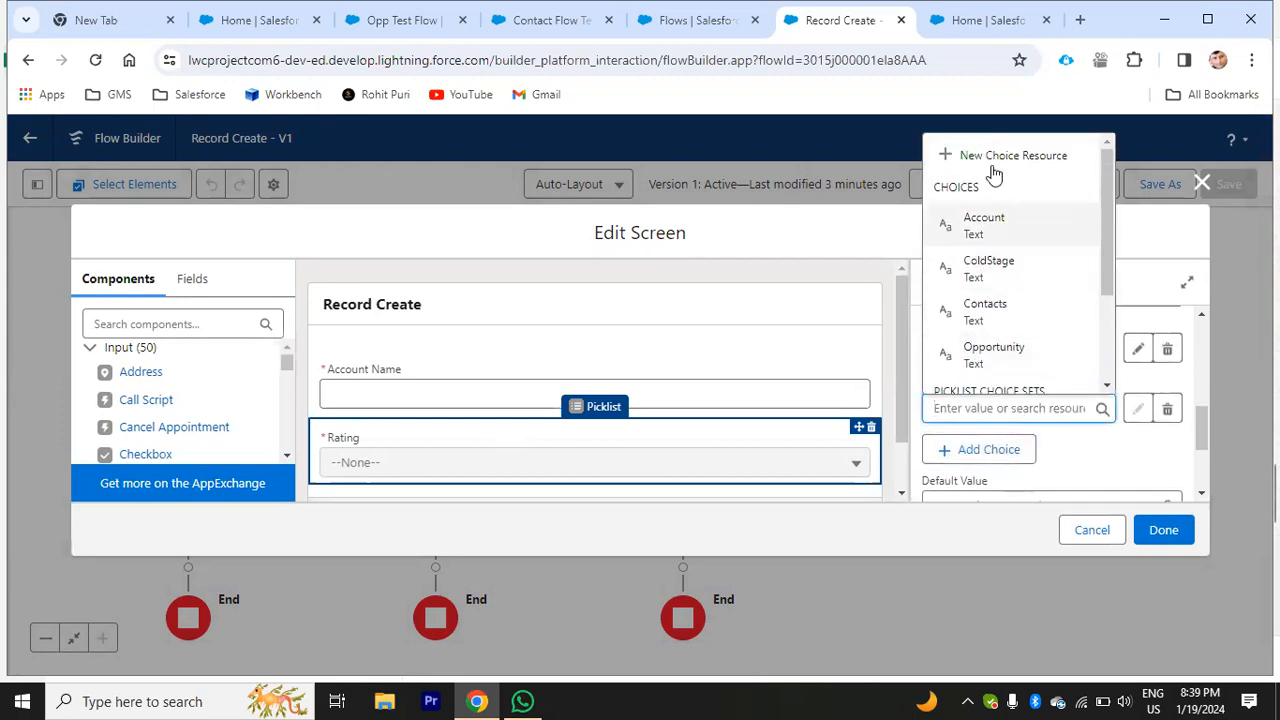
{"action": "left_click", "coordinate": [994, 171]}
{"action": "left_click", "coordinate": [466, 318]}
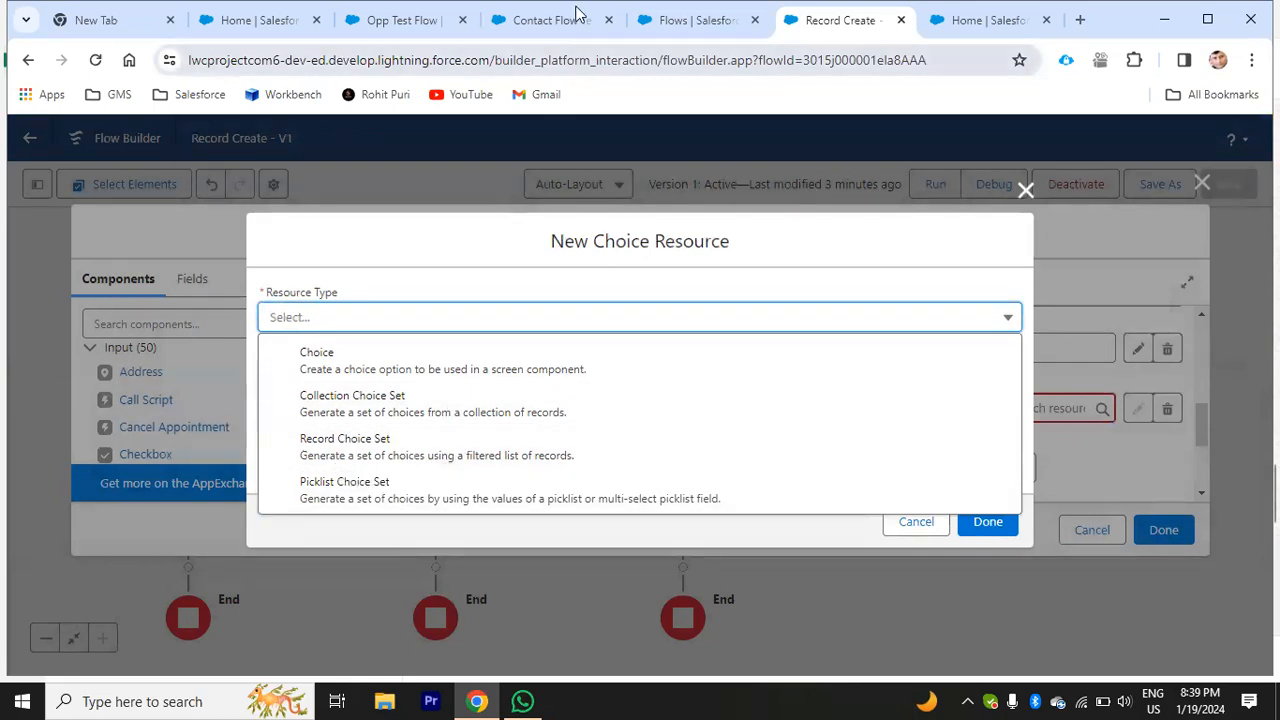
Step: Open the Burlington Textiles Corp of America account from the All Accounts list, and examine its details and the record ID in its URL
{"action": "left_click", "coordinate": [930, 24]}
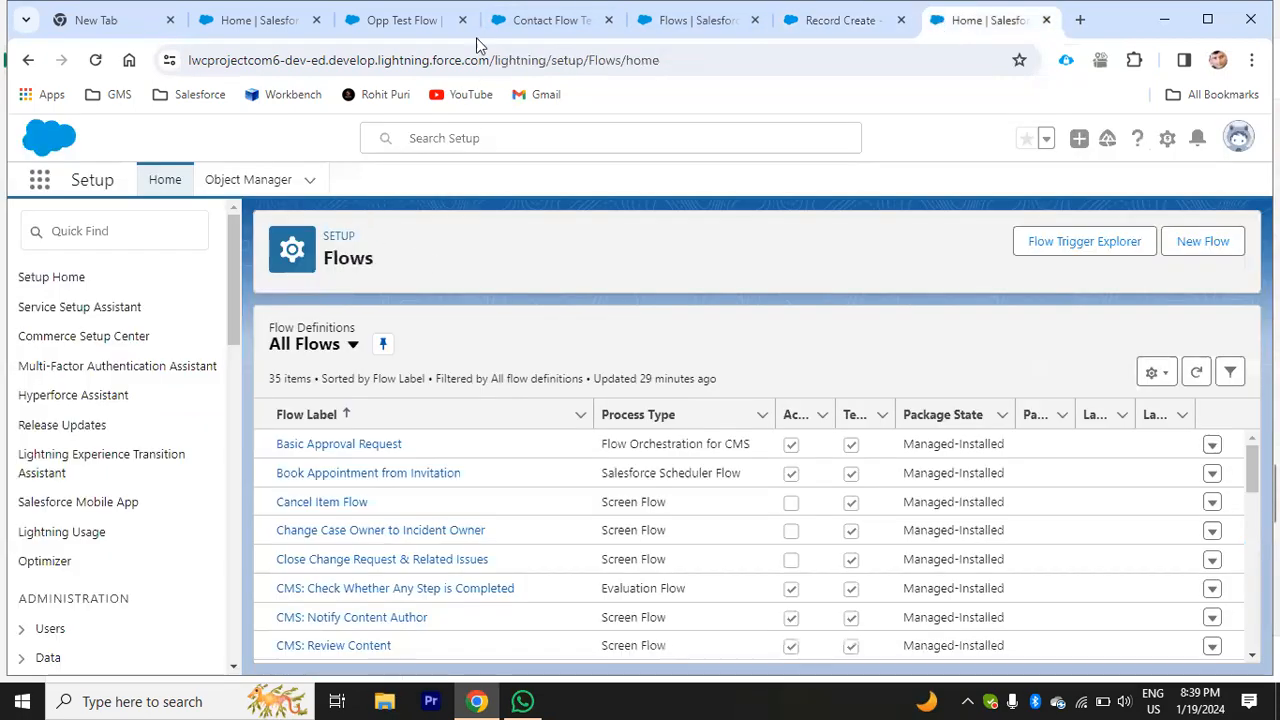
{"action": "left_click", "coordinate": [412, 22]}
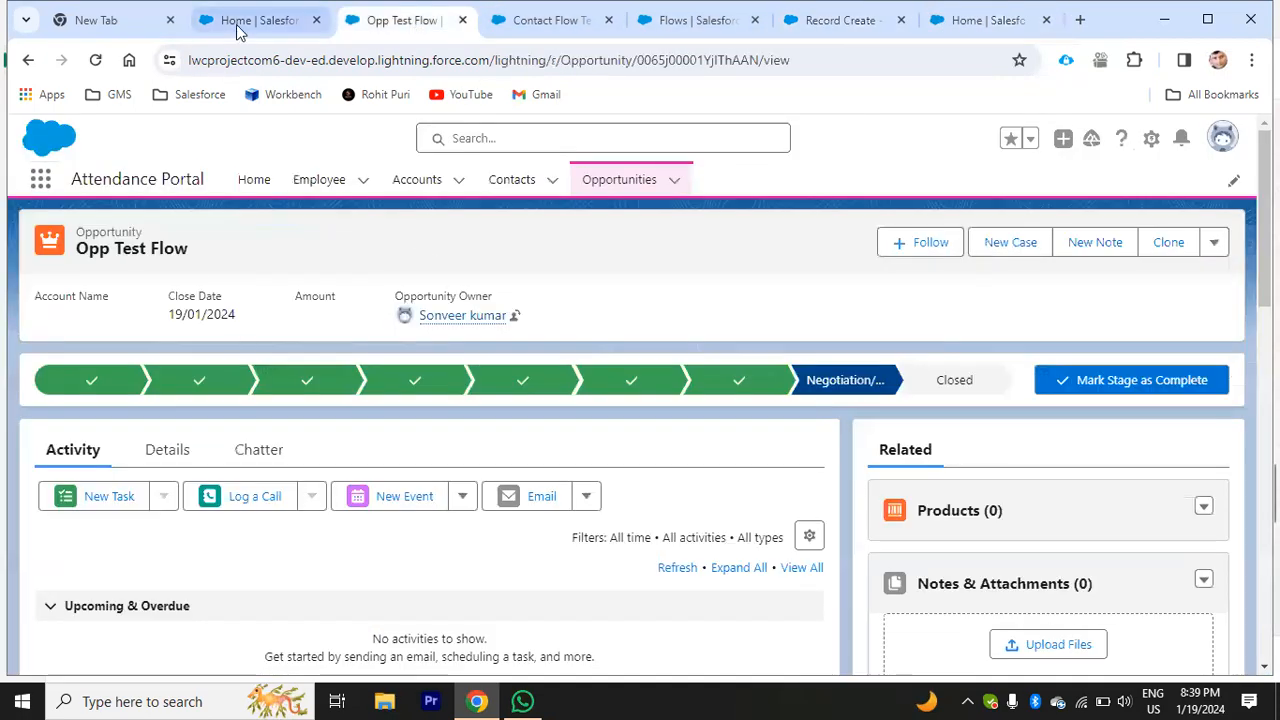
{"action": "left_click", "coordinate": [276, 24]}
{"action": "left_click", "coordinate": [433, 185]}
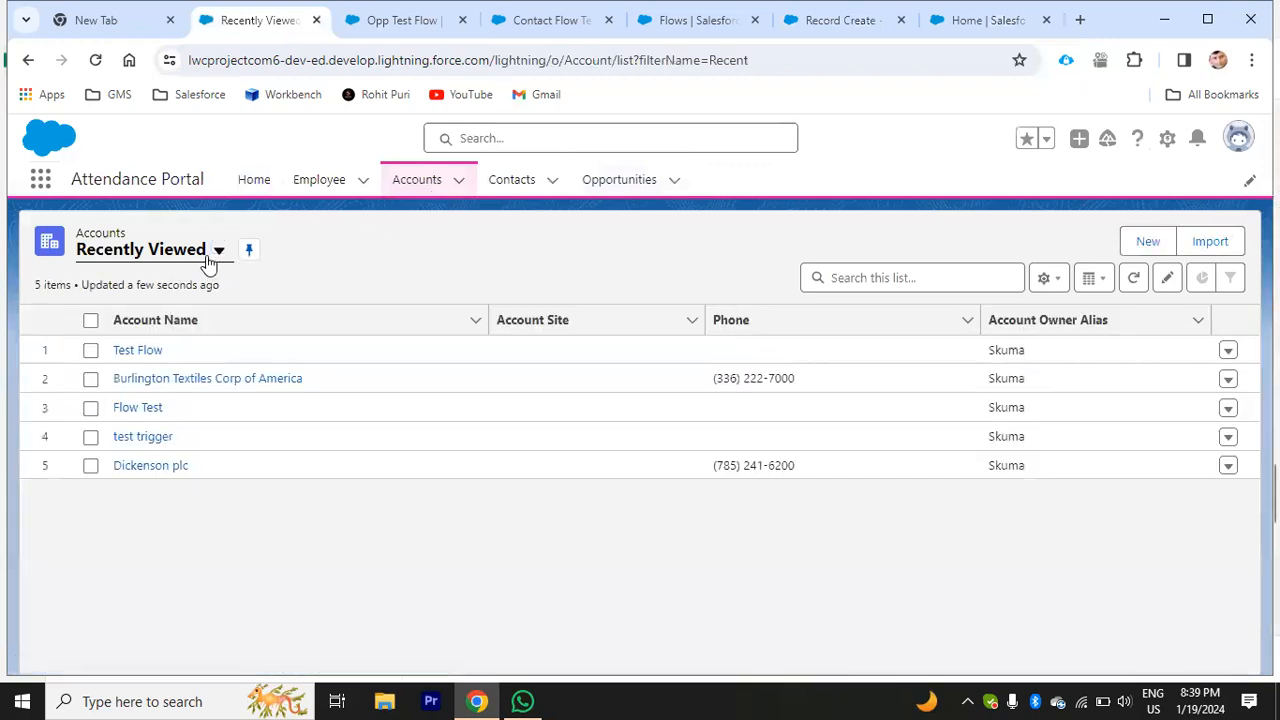
{"action": "left_click", "coordinate": [207, 258]}
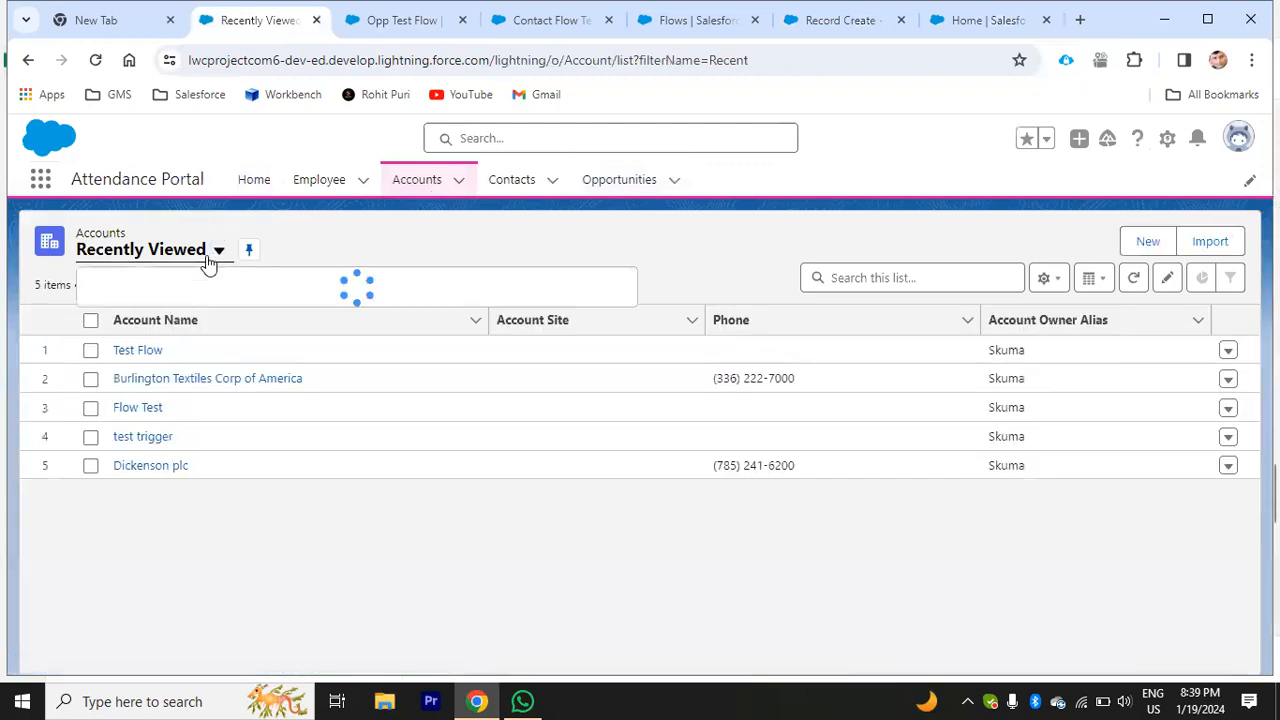
{"action": "left_click", "coordinate": [192, 314]}
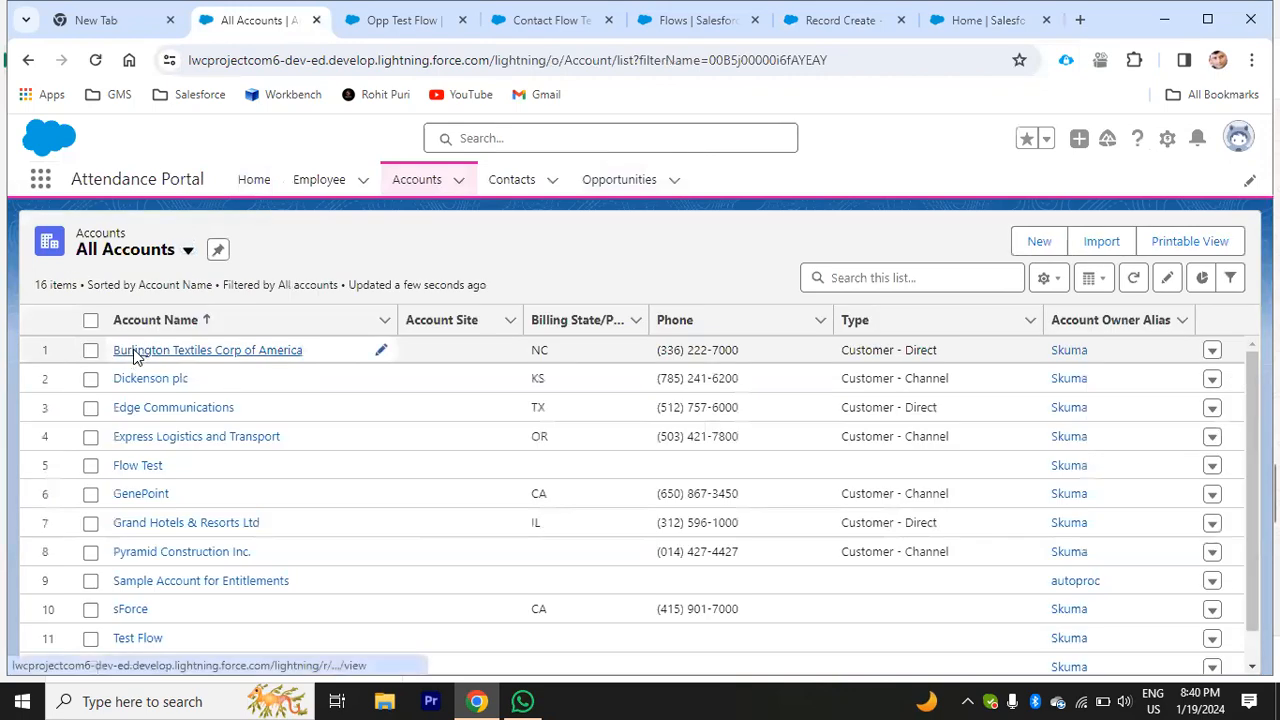
{"action": "left_click", "coordinate": [130, 351]}
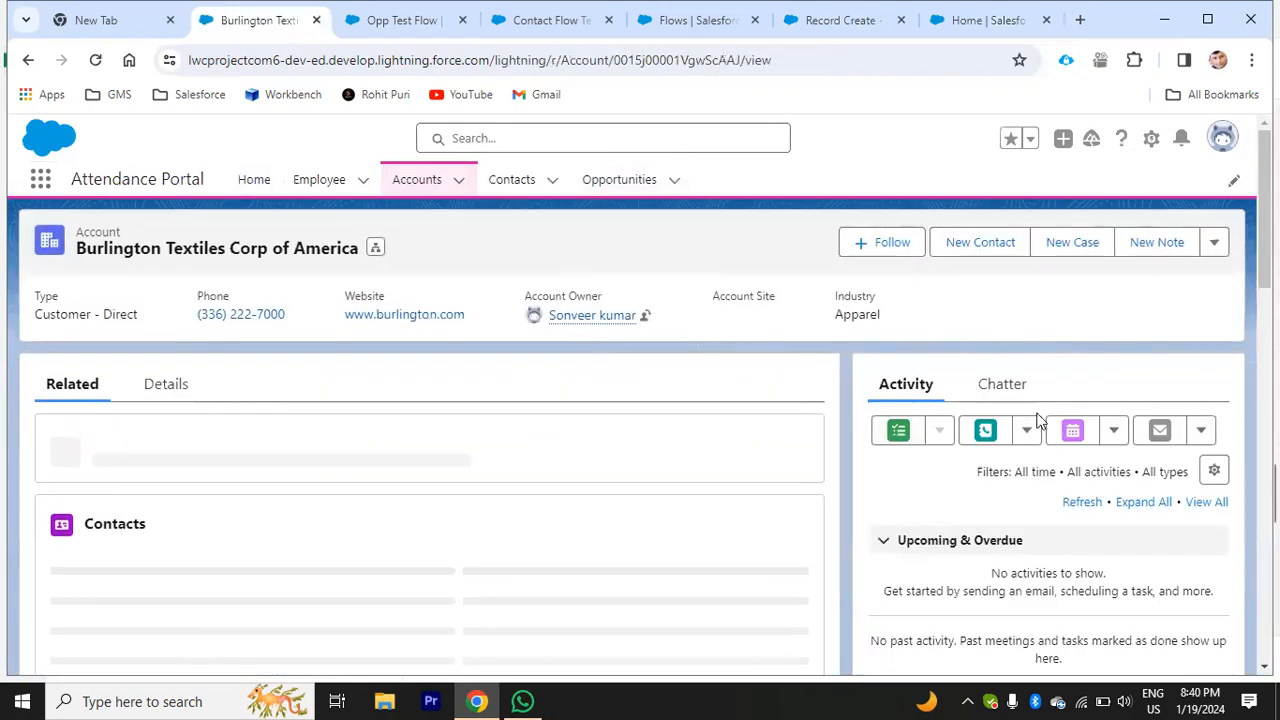
{"action": "left_click", "coordinate": [165, 384]}
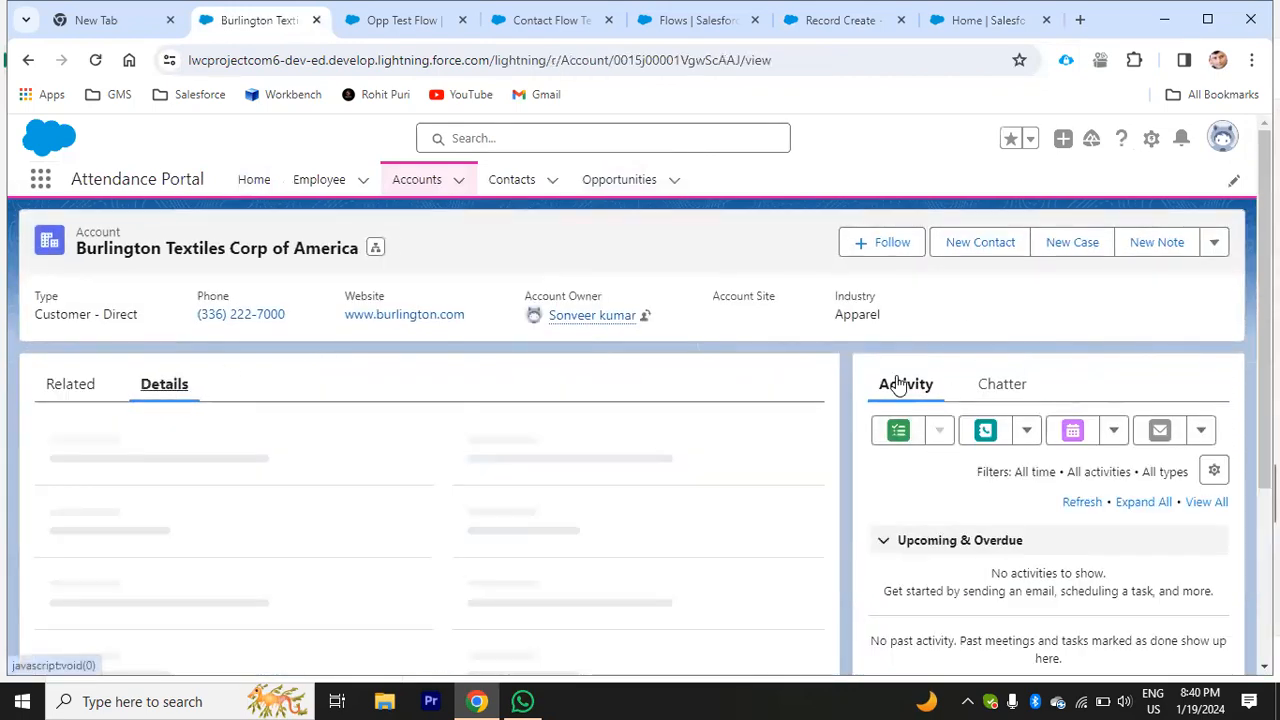
{"action": "double_click", "coordinate": [650, 60]}
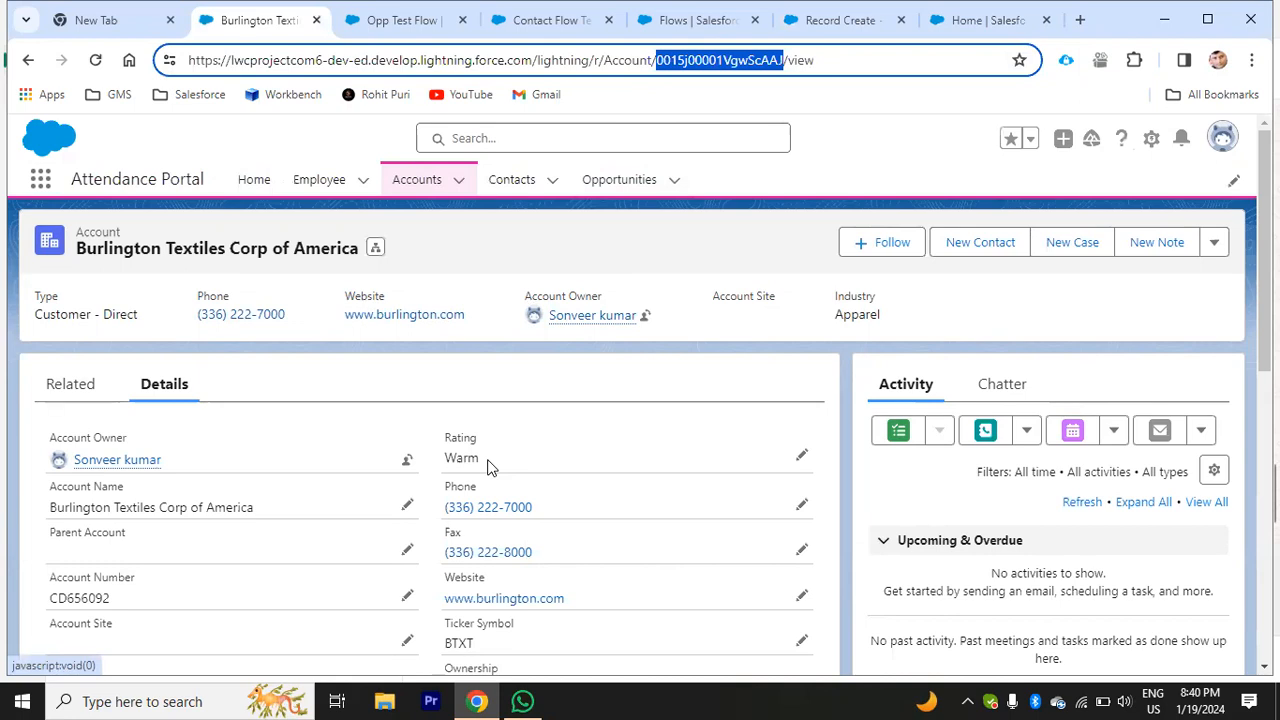
Step: Return to the New Choice Resource dialog in the Record Create flow and review the resource types again
{"action": "left_click", "coordinate": [399, 22]}
{"action": "left_click", "coordinate": [797, 27]}
{"action": "left_click", "coordinate": [696, 24]}
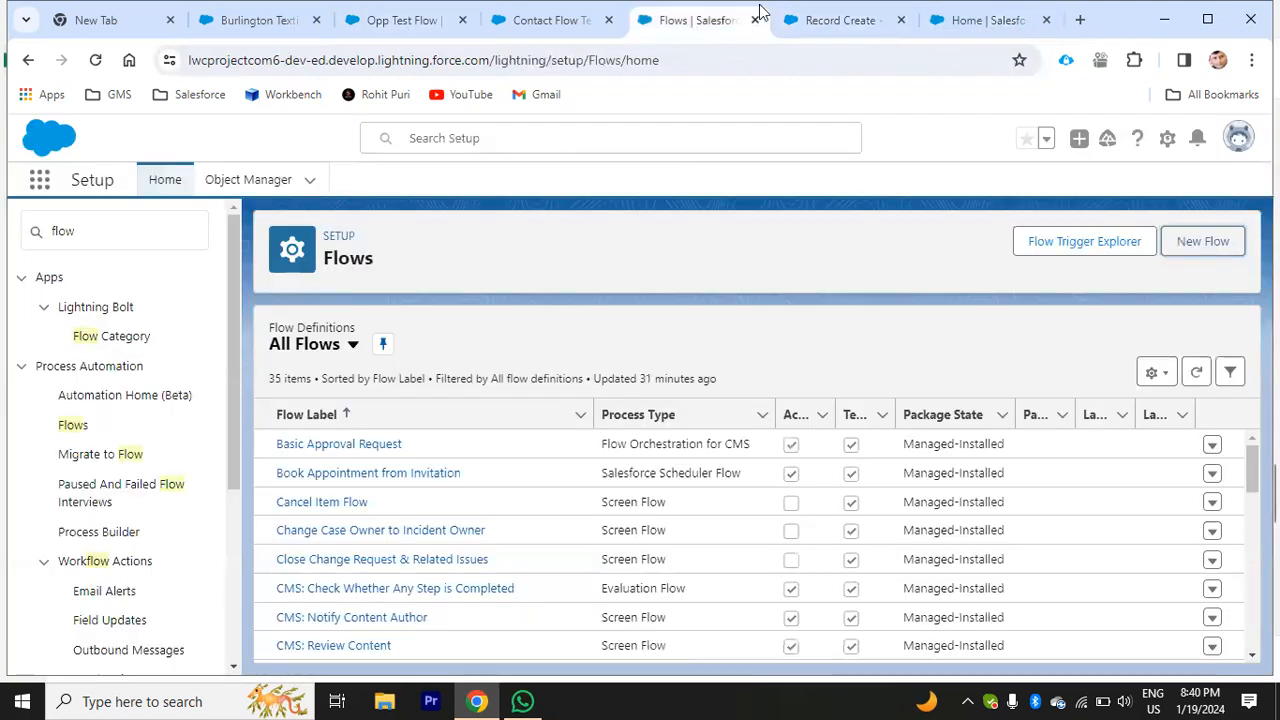
{"action": "left_click", "coordinate": [795, 20]}
{"action": "left_click", "coordinate": [374, 325]}
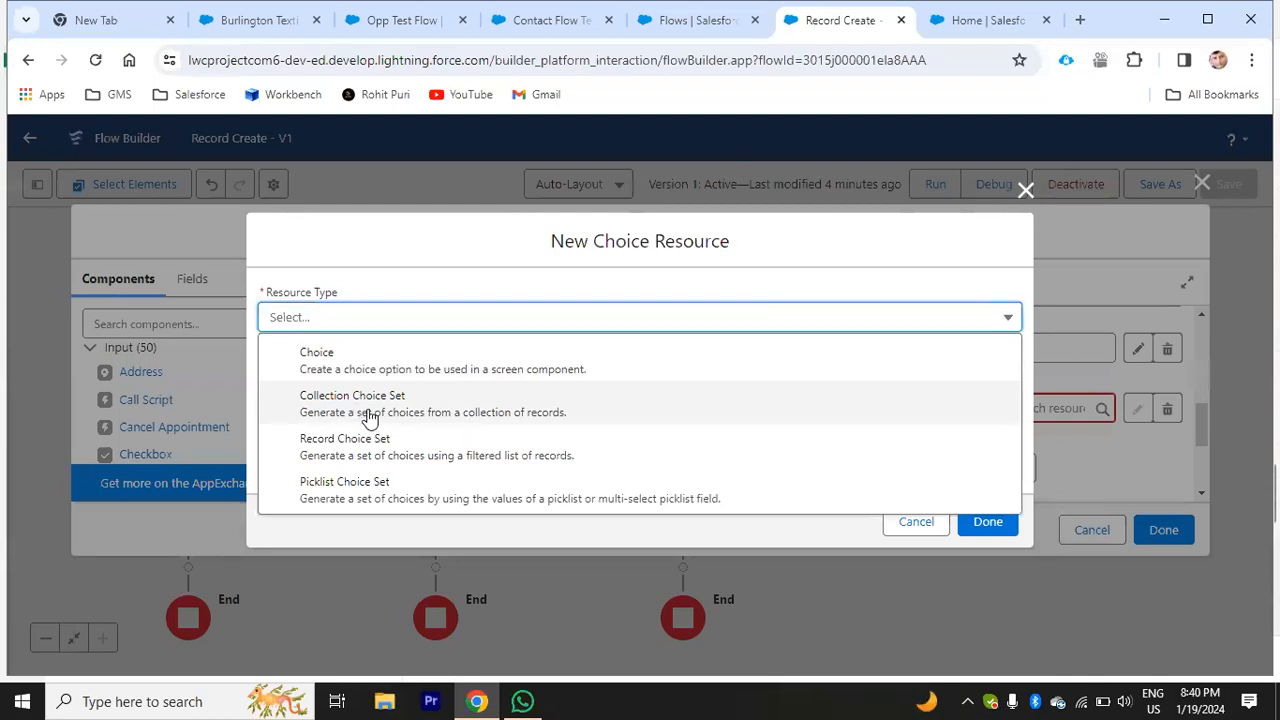
Step: Return to the Burlington Textiles account page and open Salesforce Setup in a new browser tab
{"action": "left_click", "coordinate": [400, 20]}
{"action": "left_click", "coordinate": [258, 22]}
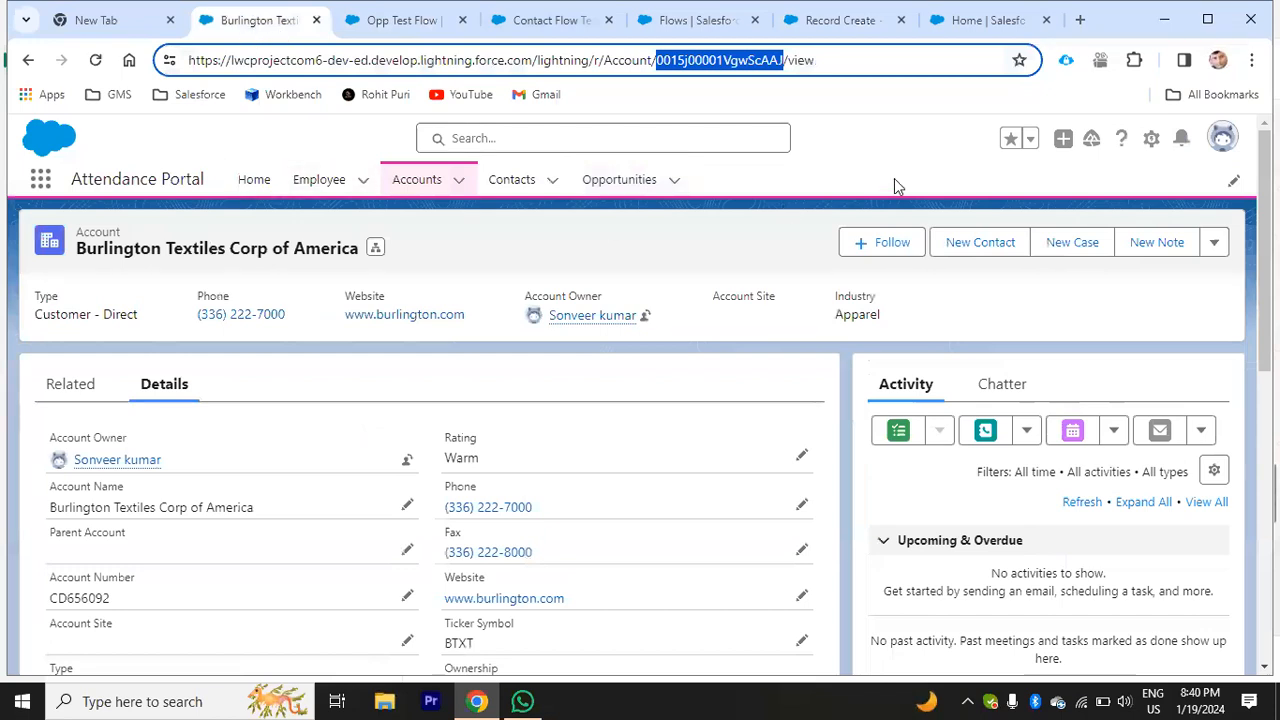
{"action": "left_click", "coordinate": [1151, 140]}
{"action": "left_click", "coordinate": [1060, 187]}
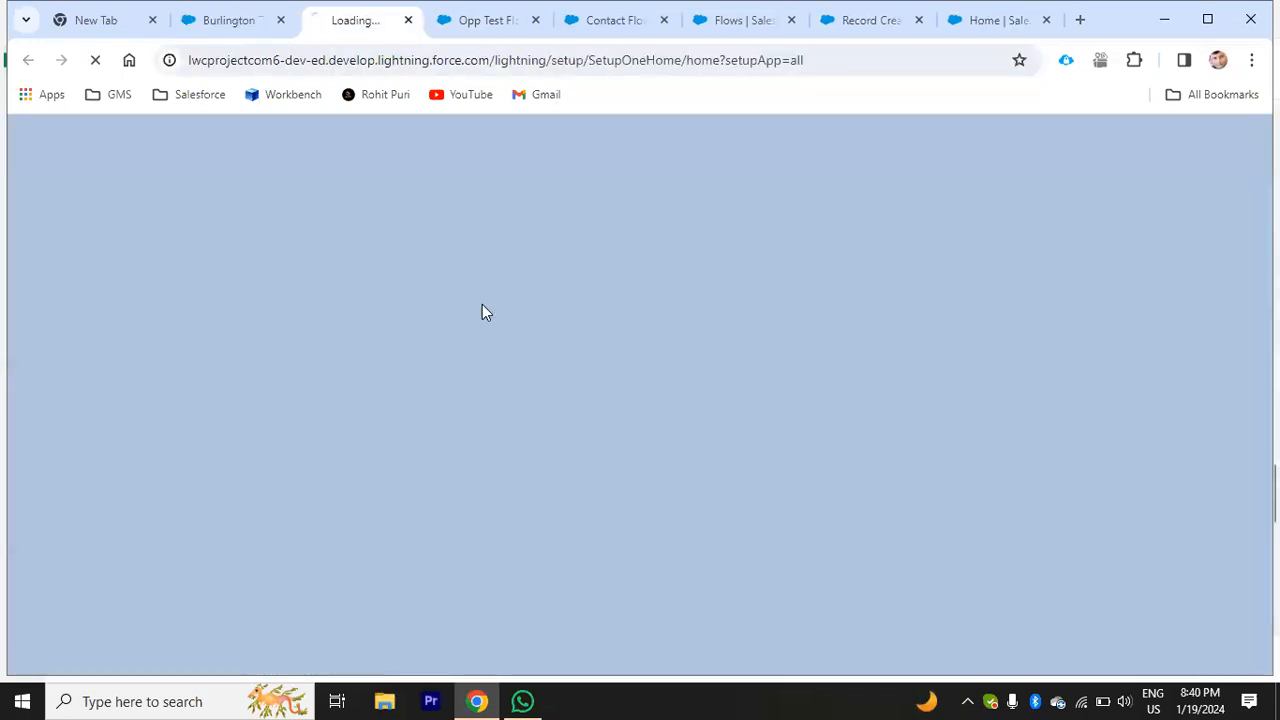